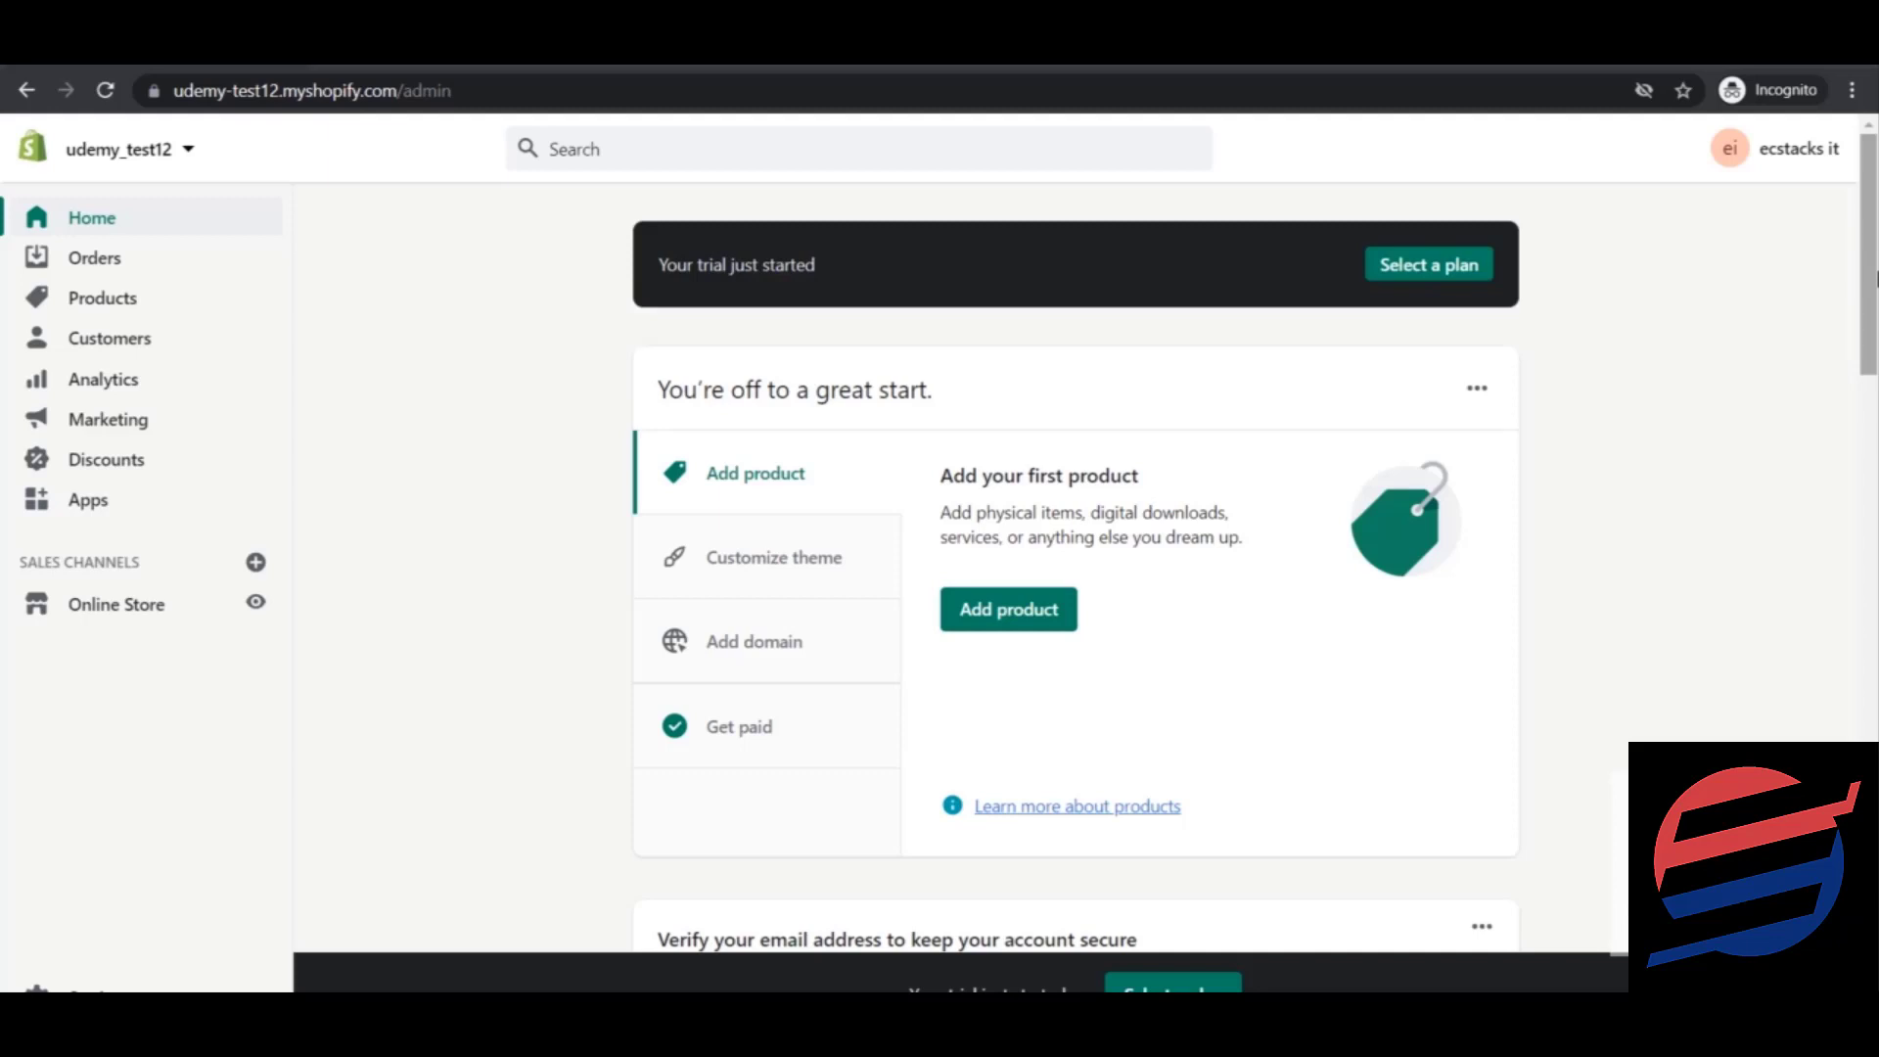
Open the General page of the store settings.
scroll(1077, 538, down, 1)
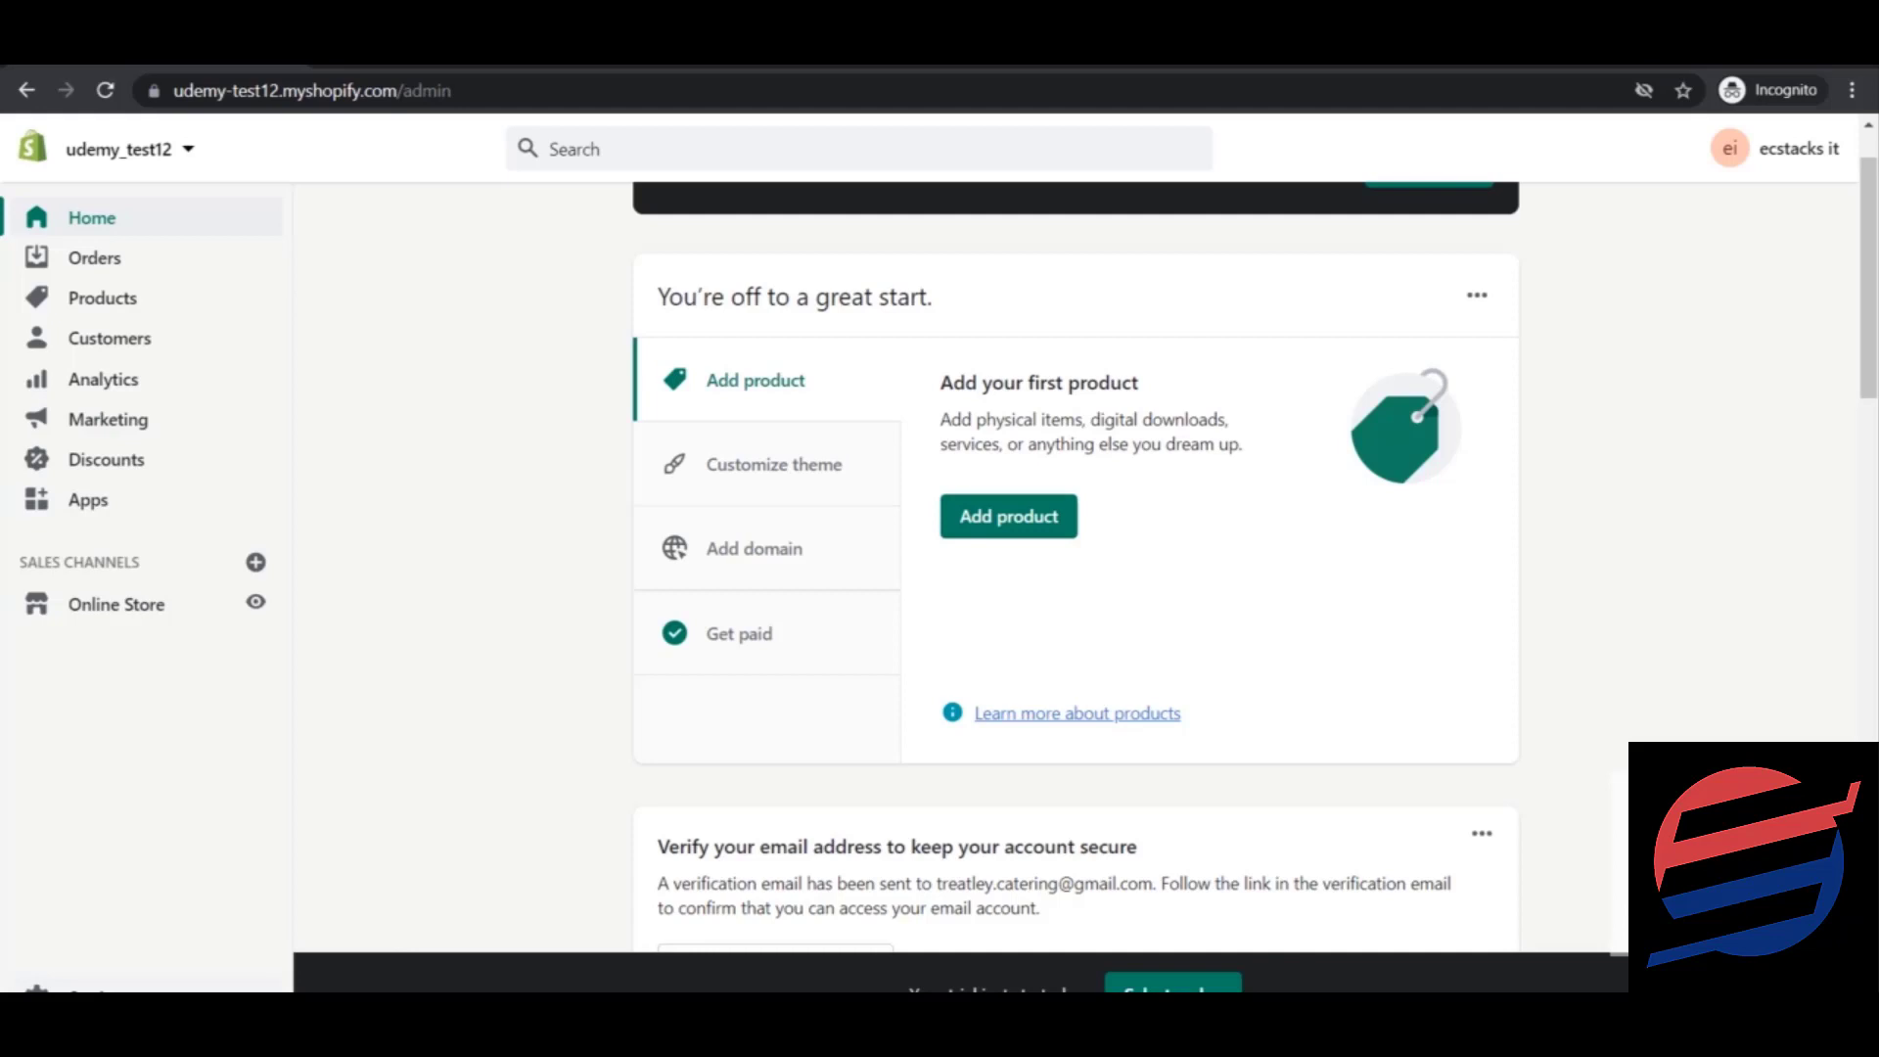
drag(1871, 320, 1874, 389)
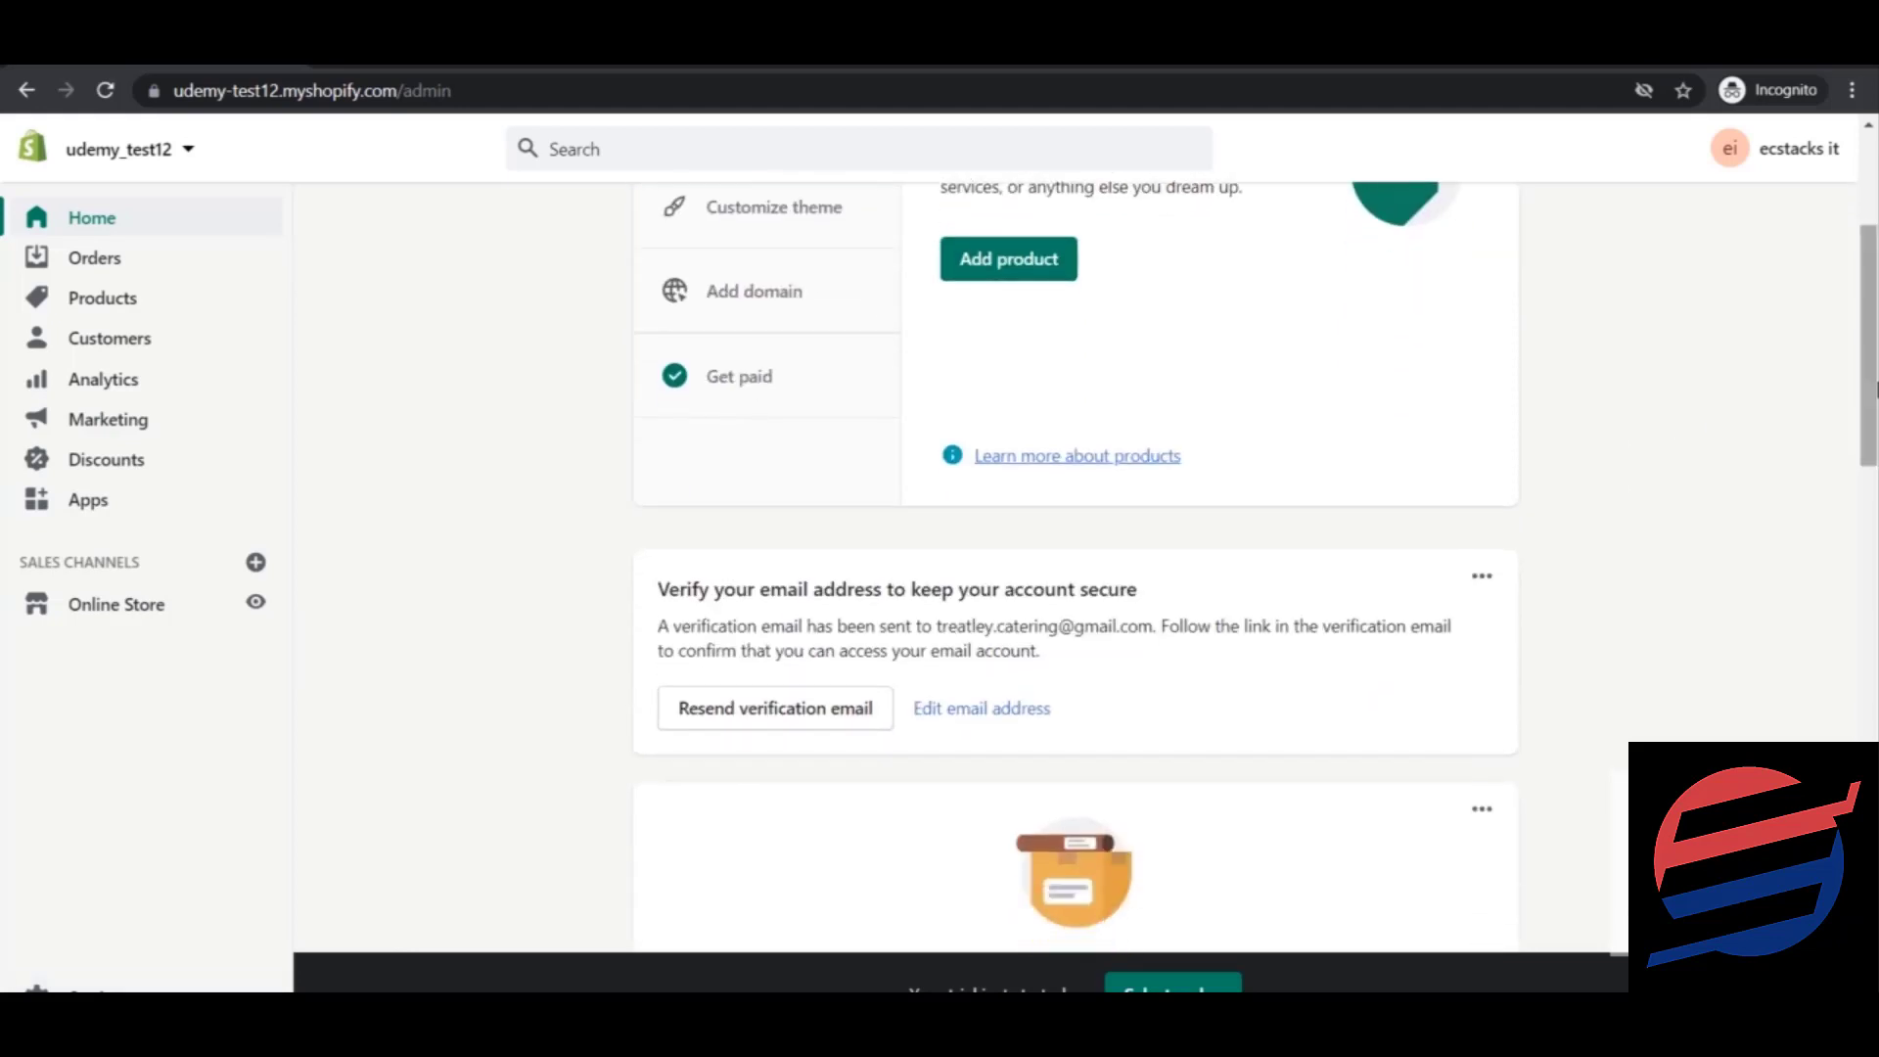
click(44, 989)
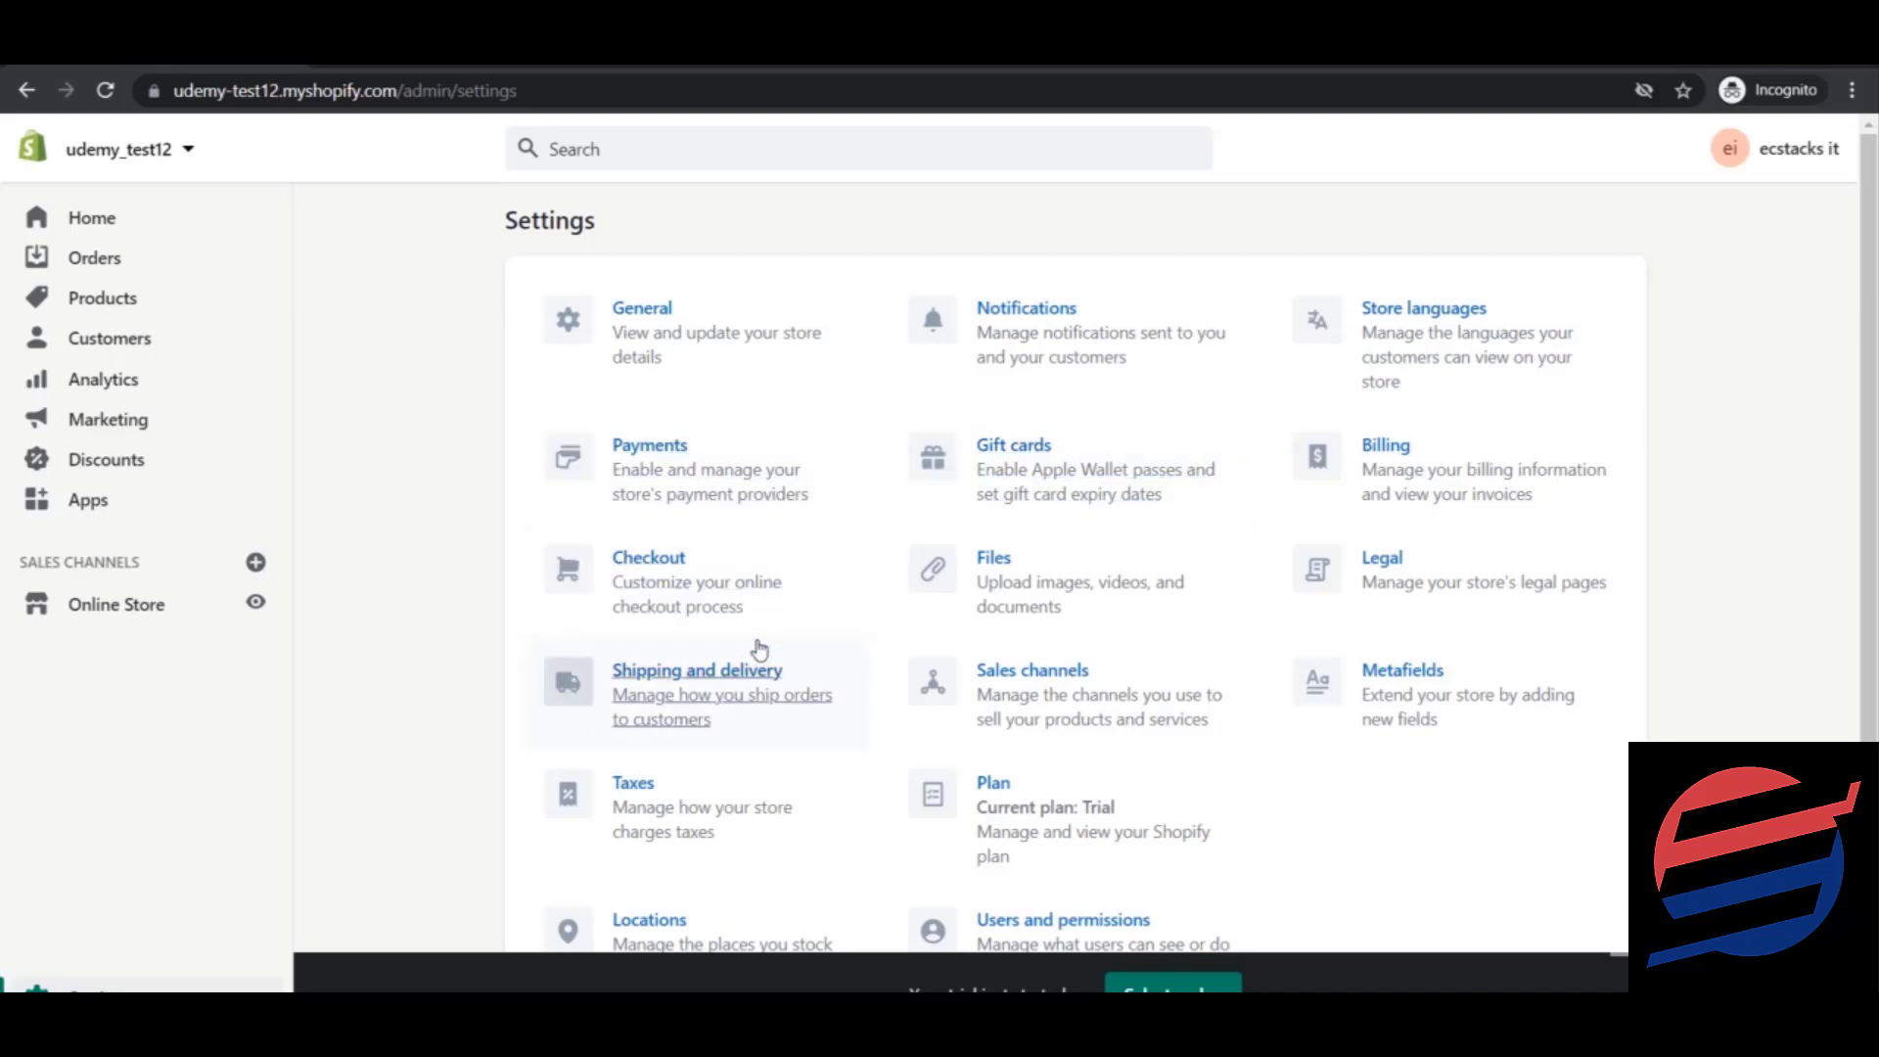
click(842, 405)
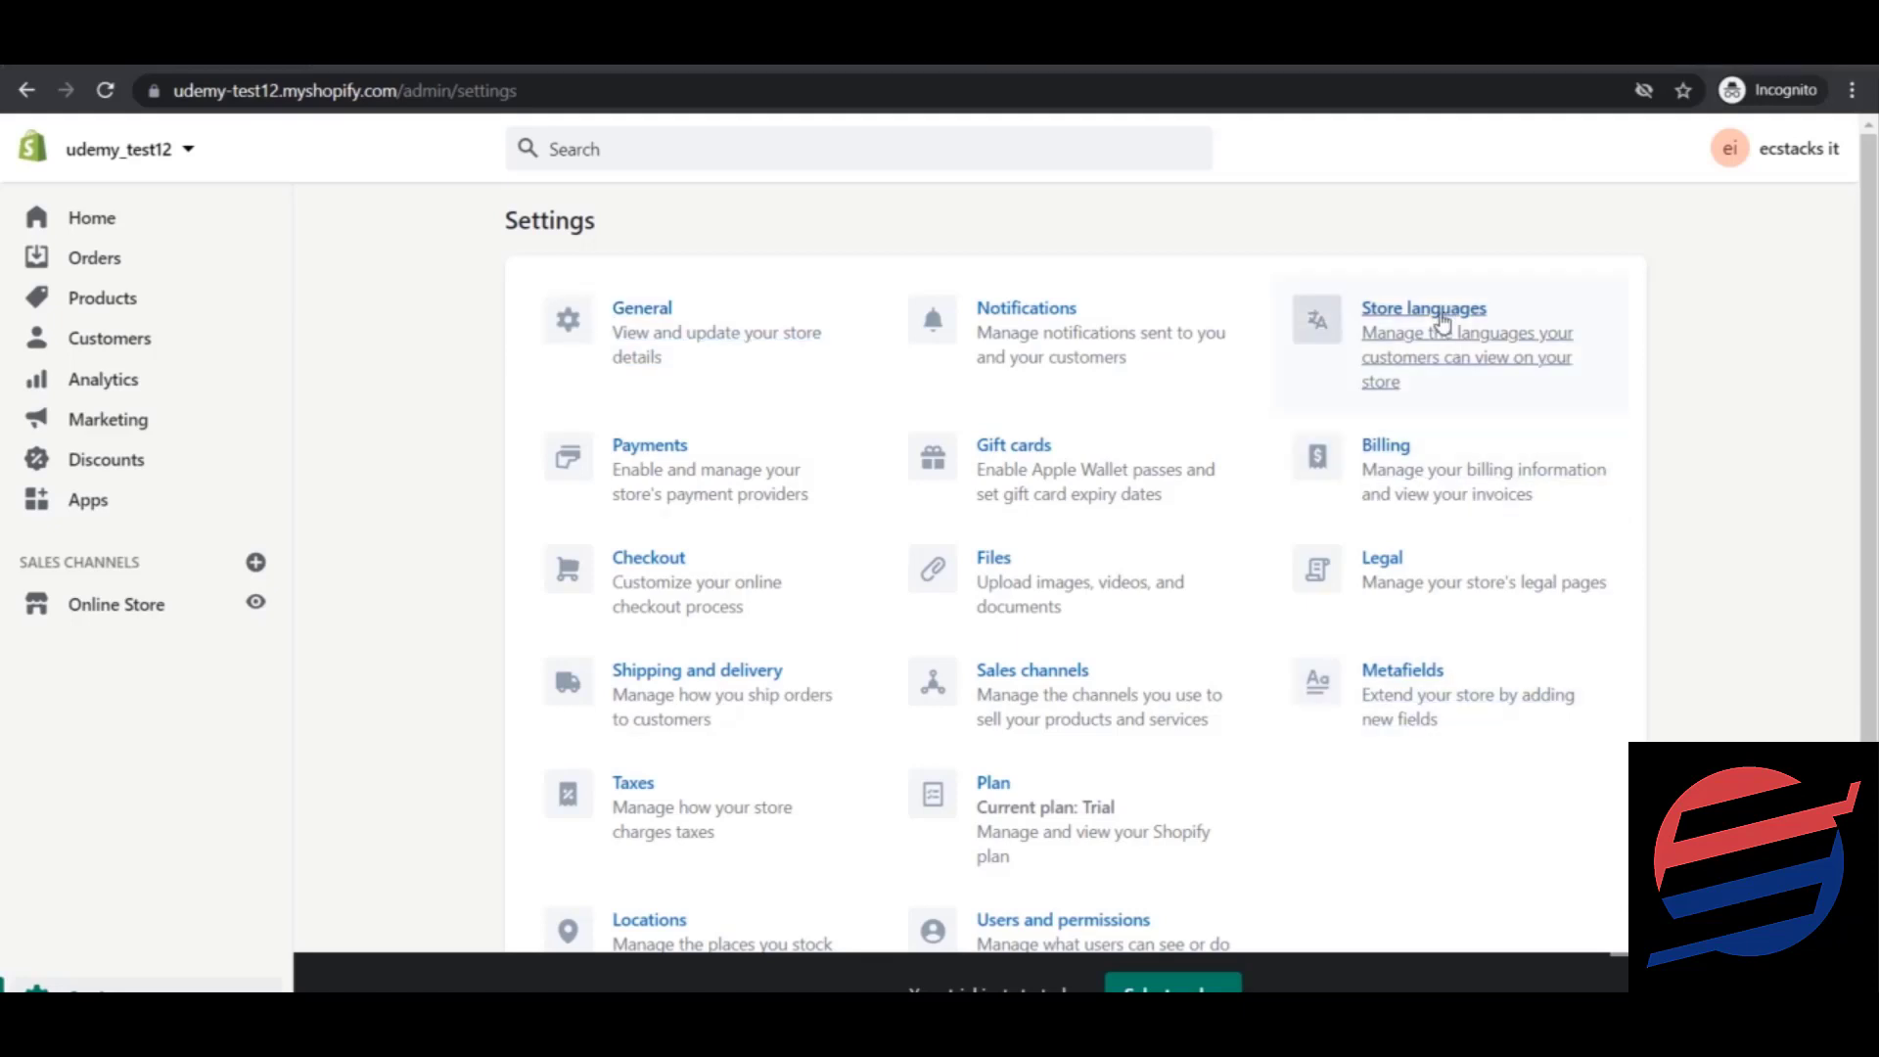
drag(1877, 319, 1876, 351)
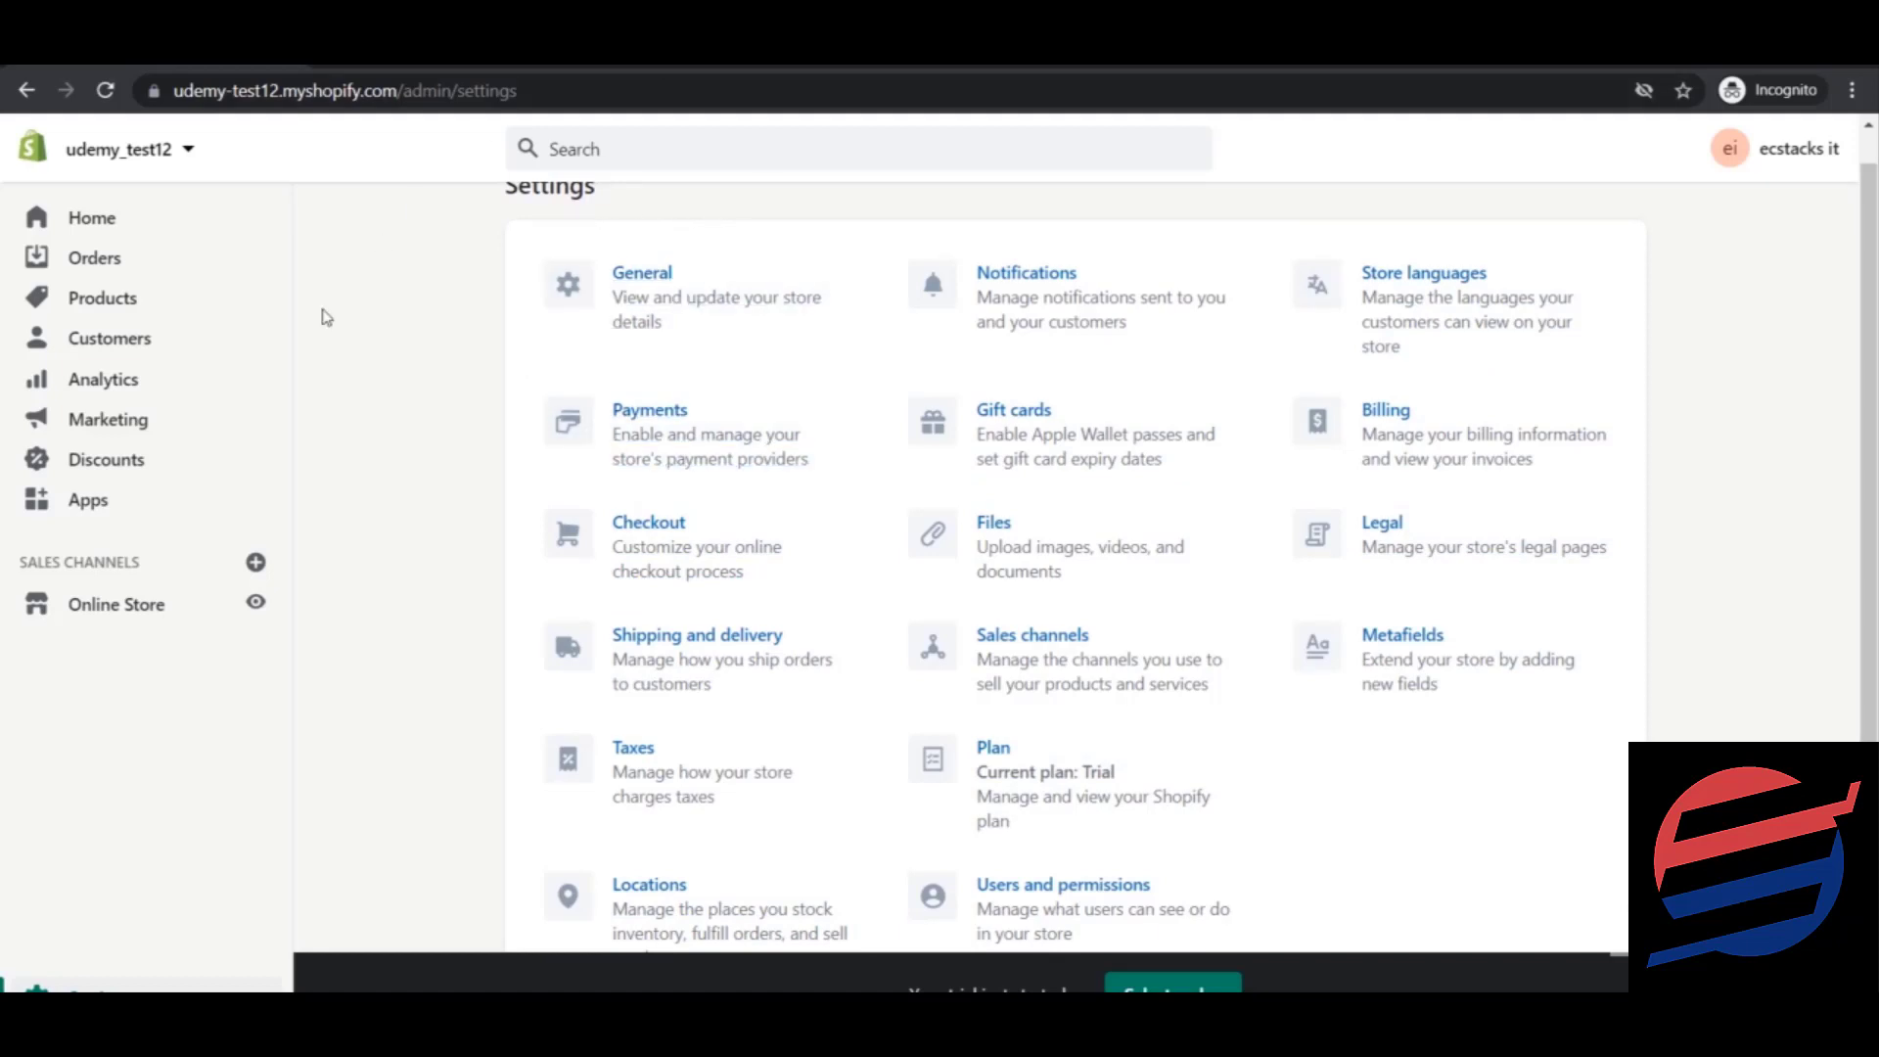
click(688, 286)
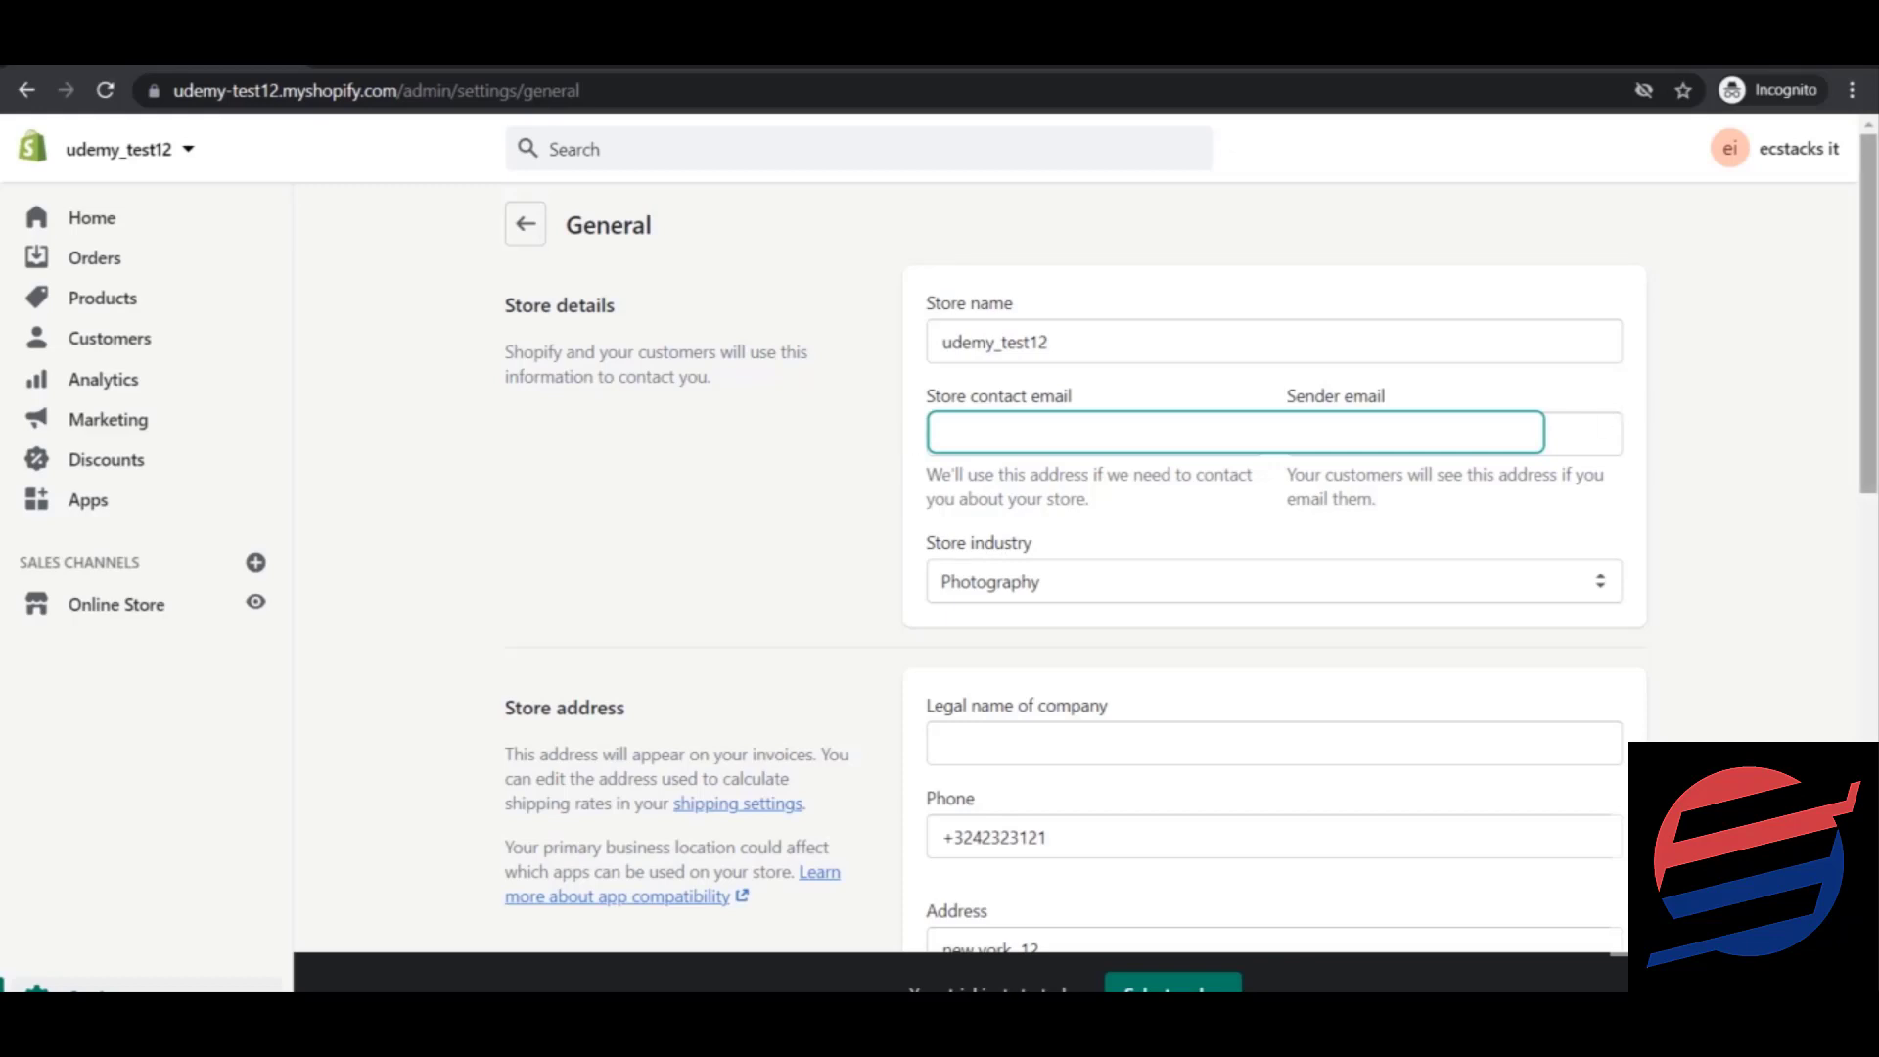
Try the Metric system as the store's unit system, with gram and kilogram as the default weight unit.
scroll(1077, 564, down, 4)
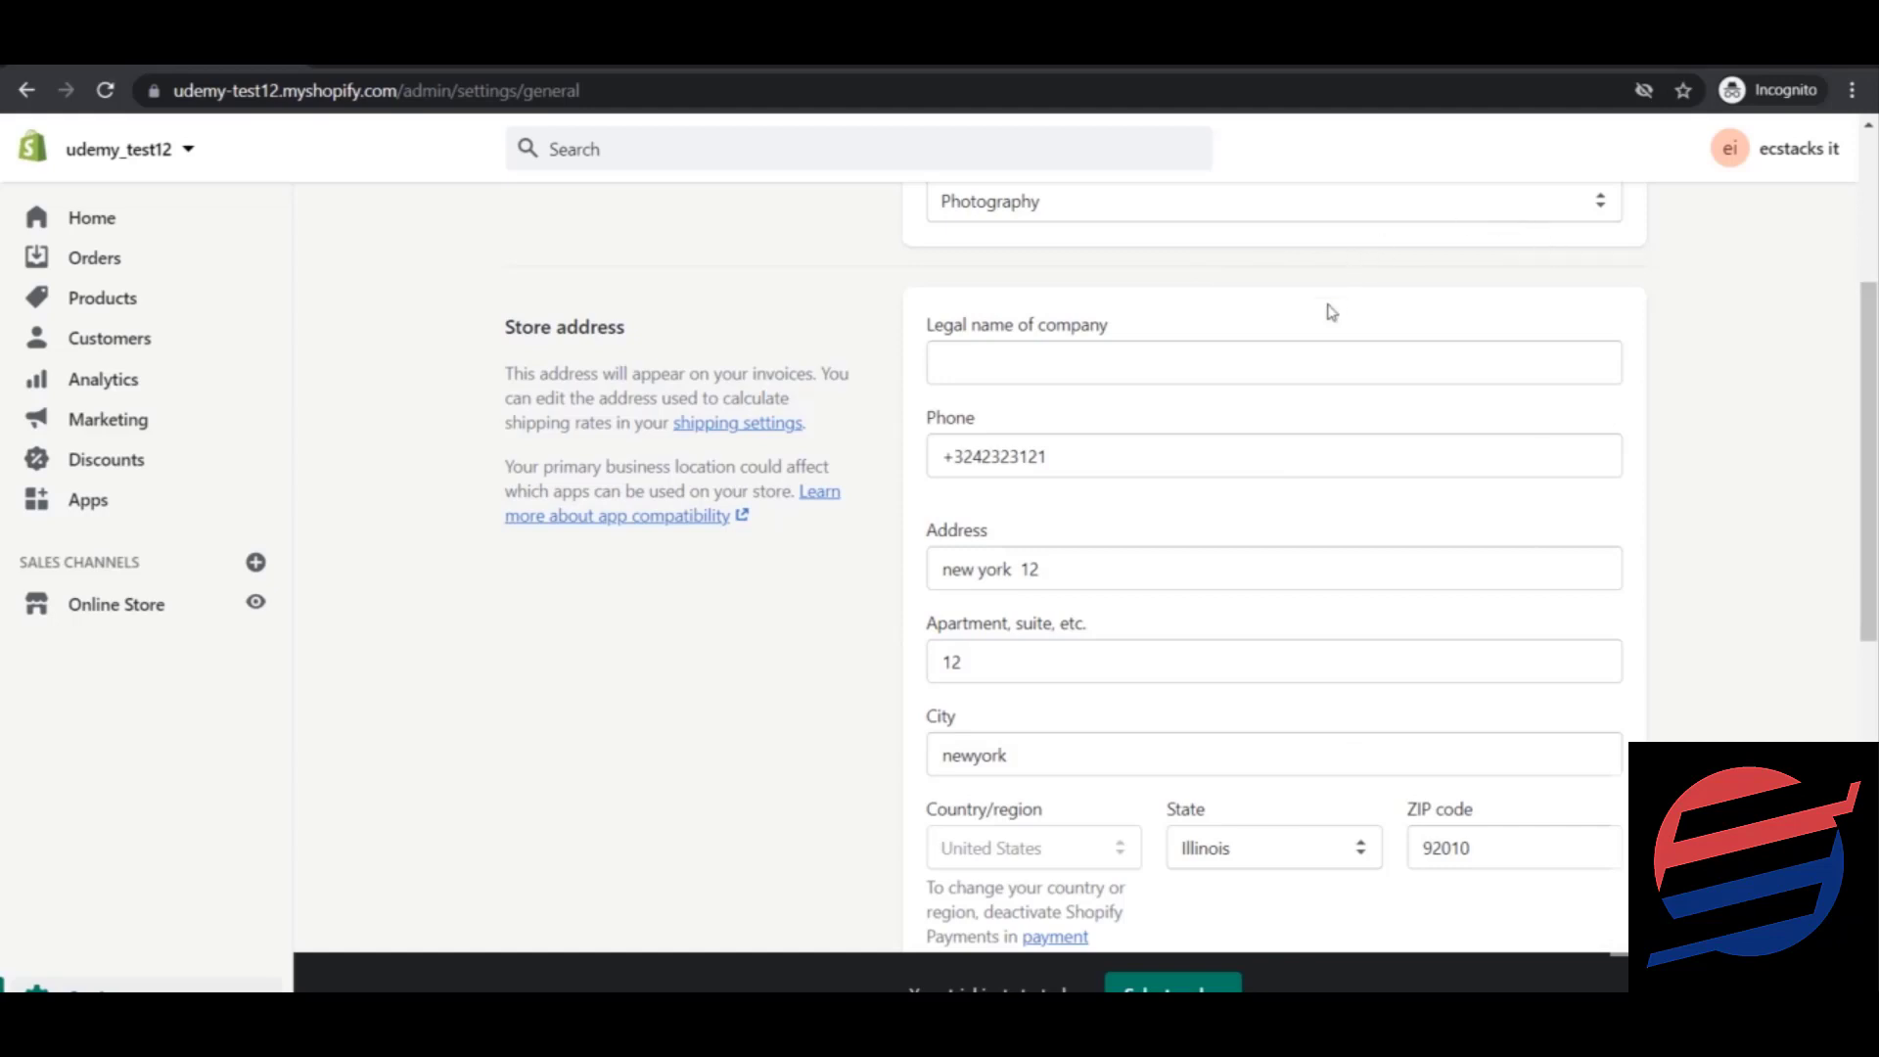
drag(1876, 464, 1877, 487)
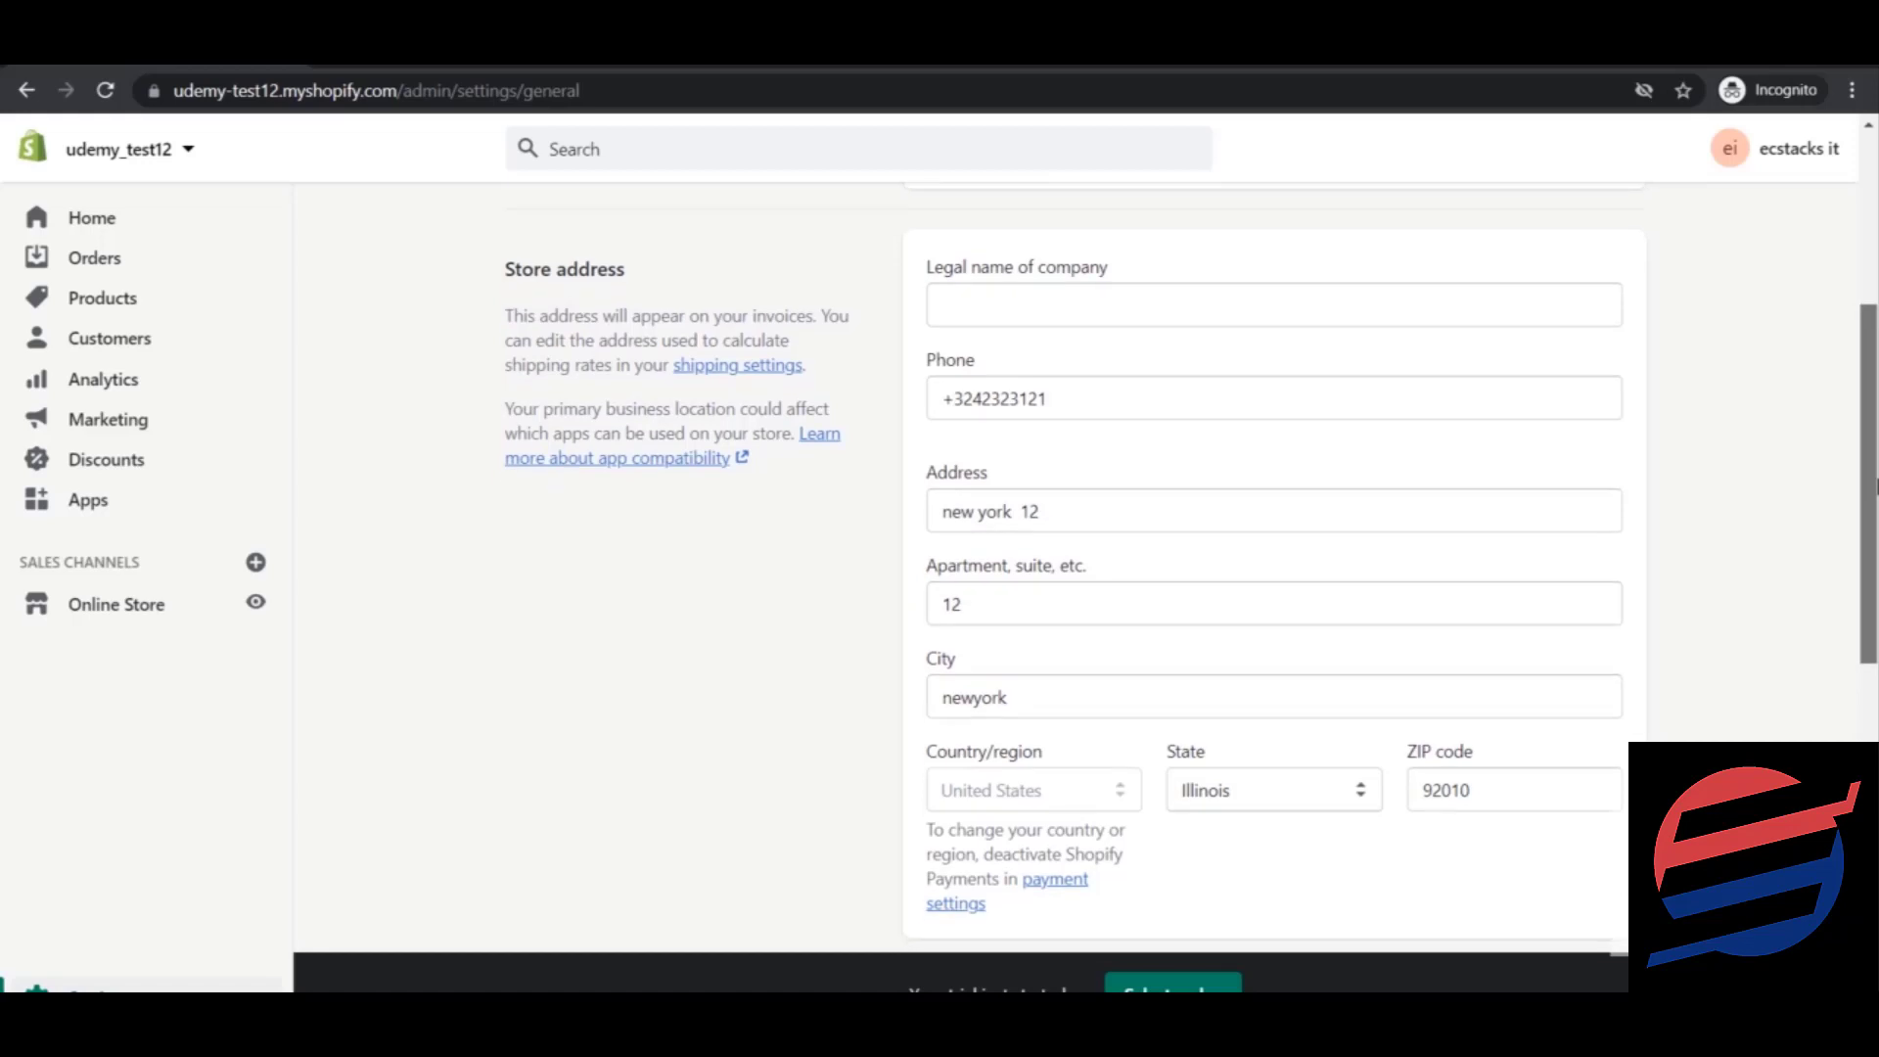
drag(1877, 487, 1877, 477)
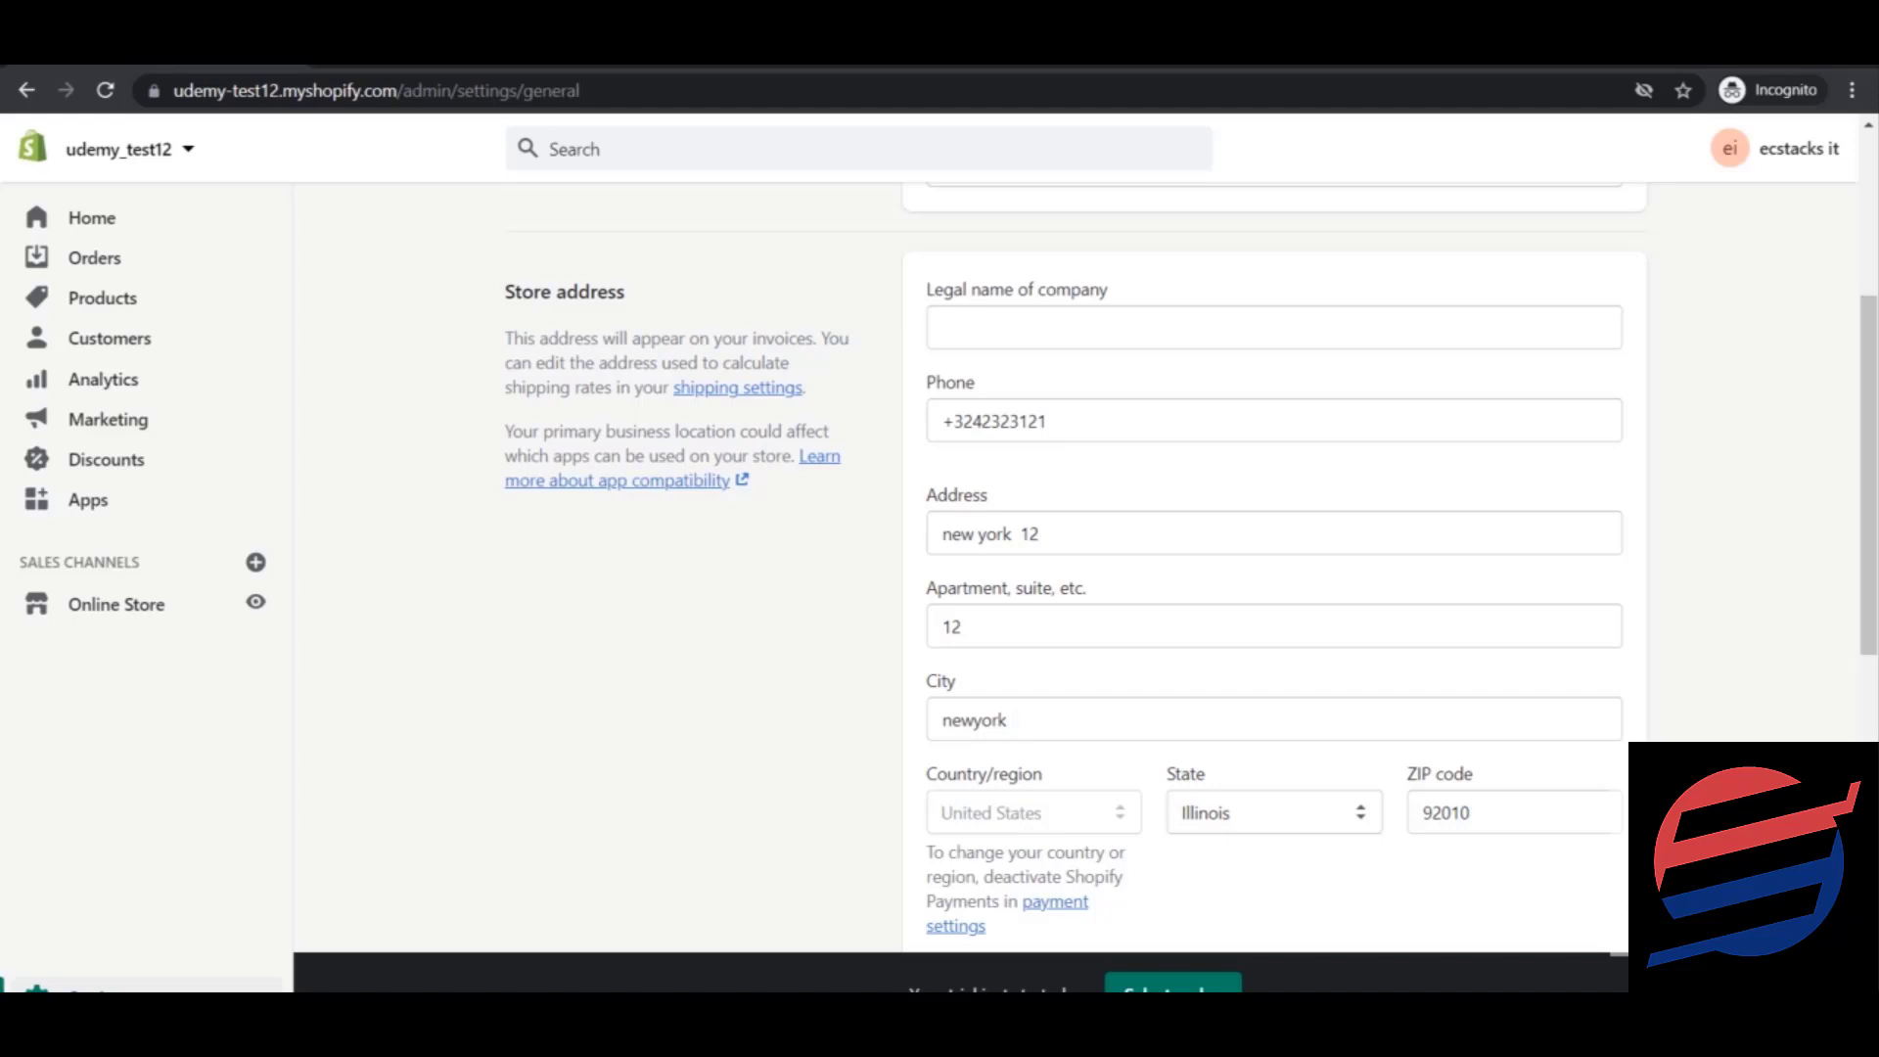
drag(1878, 528, 1878, 881)
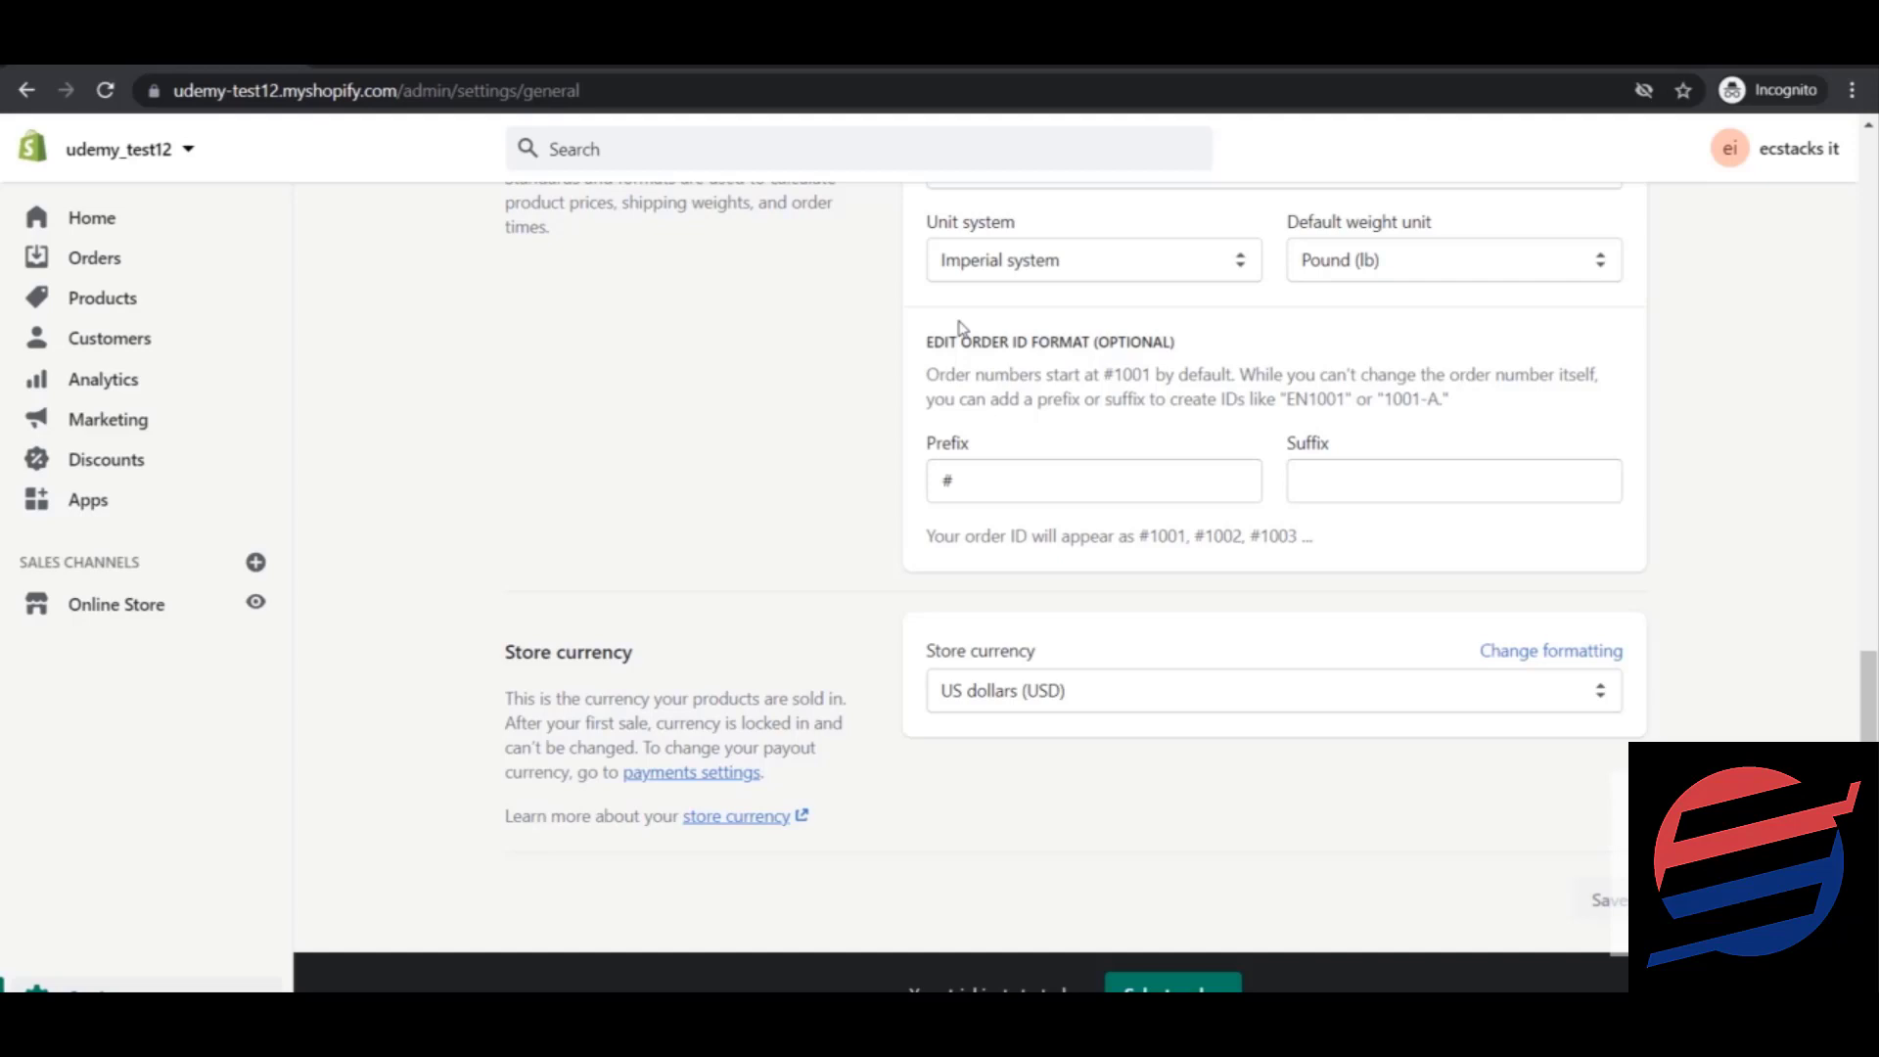
click(1133, 272)
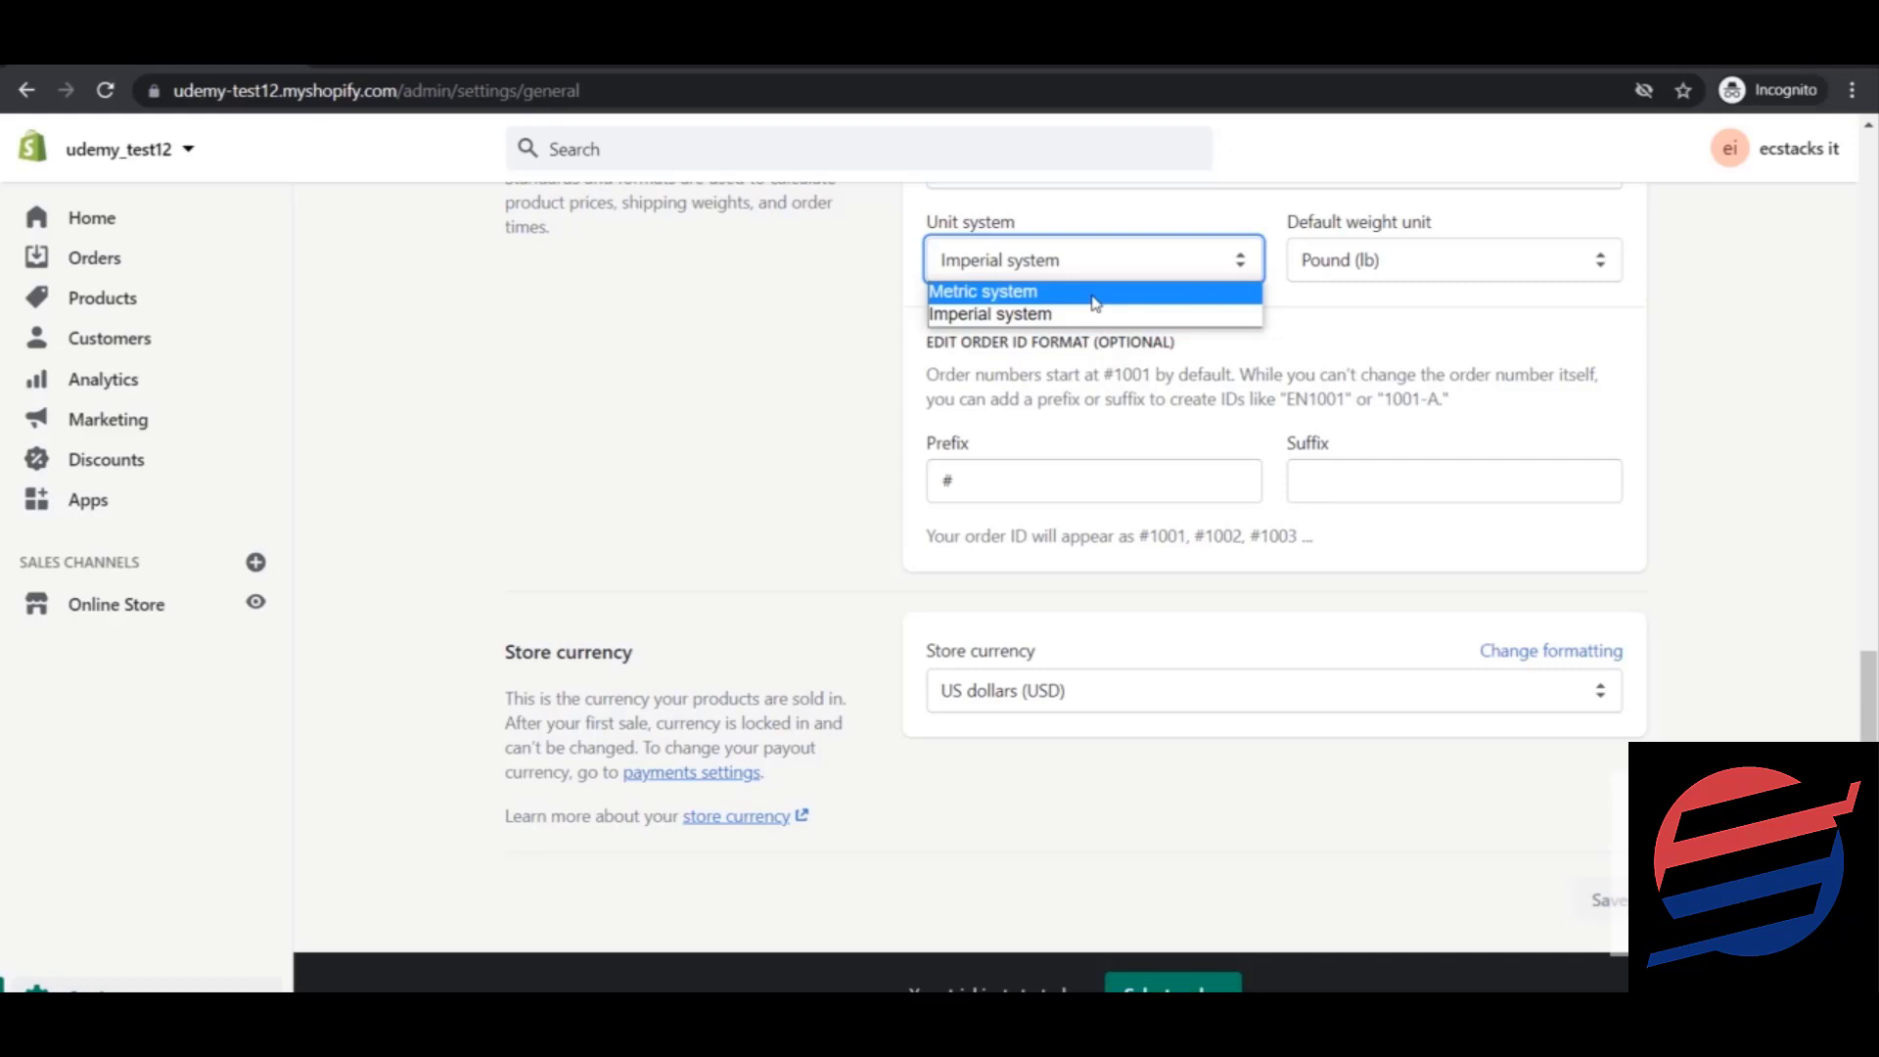
click(1095, 294)
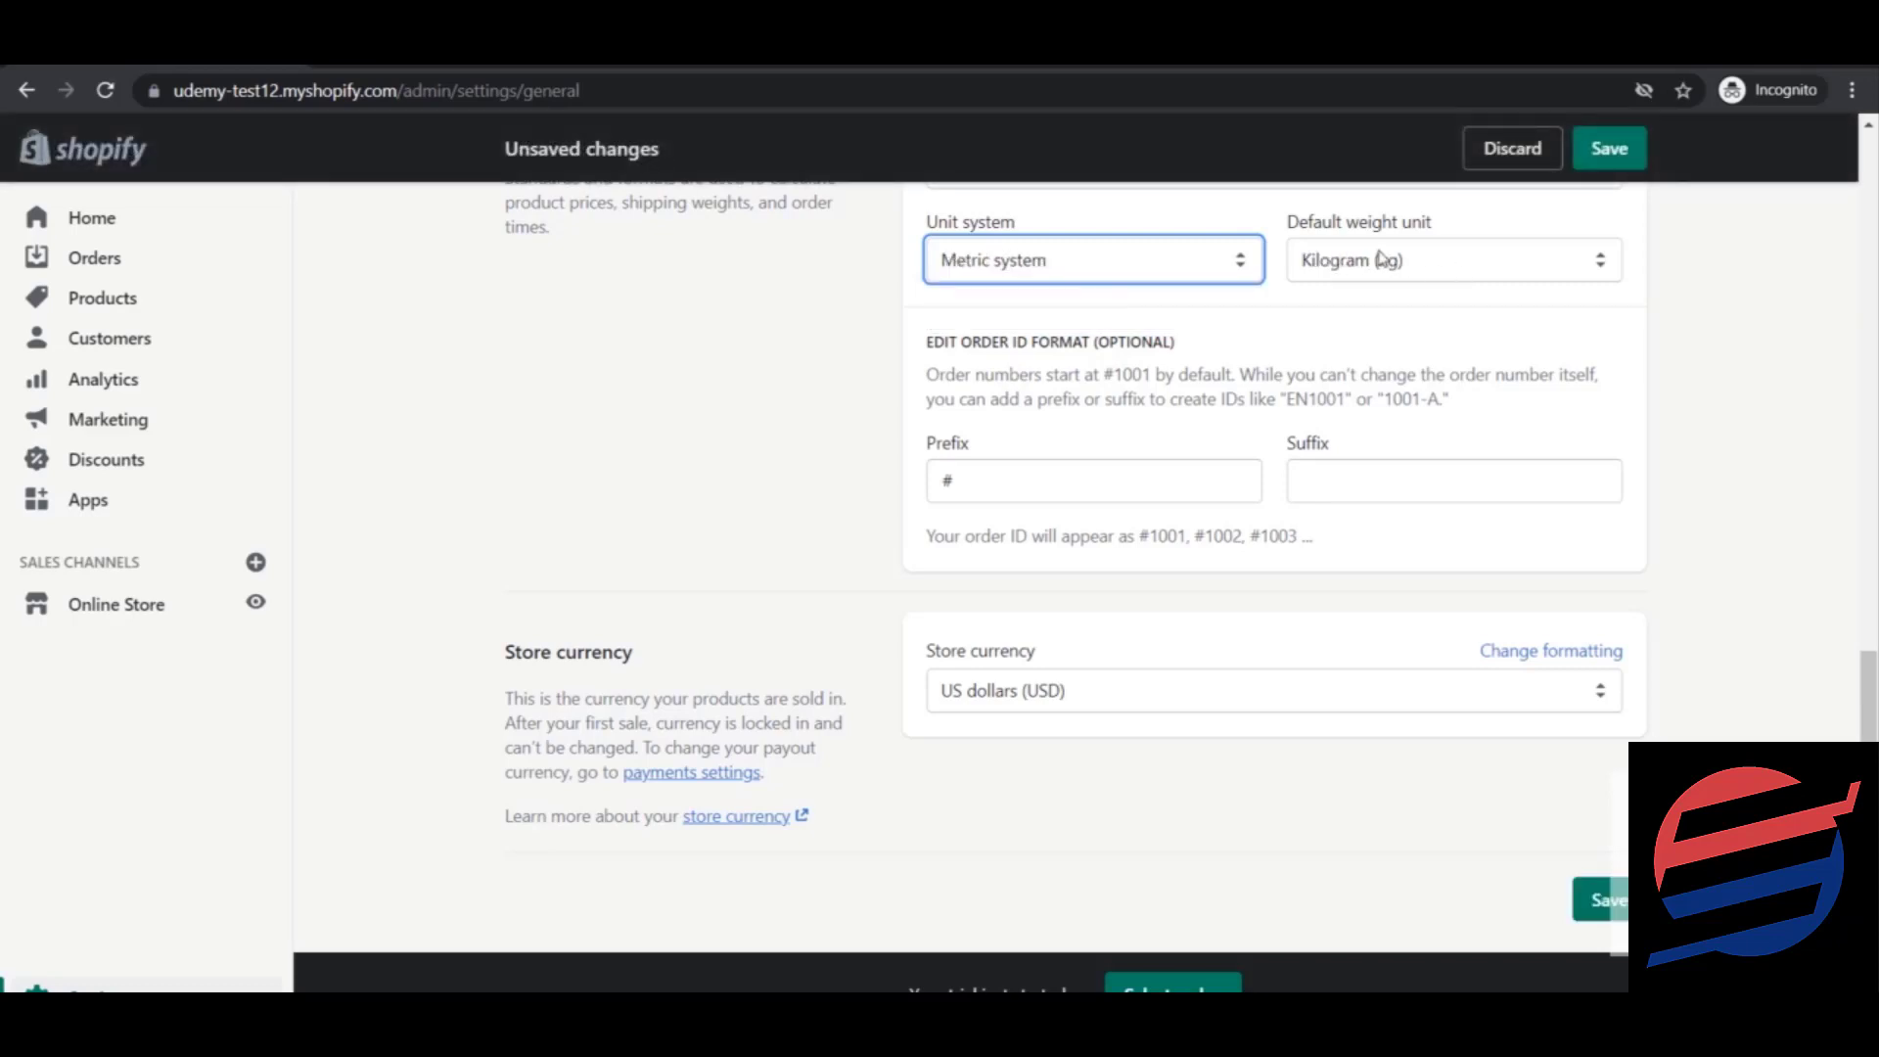
click(1421, 263)
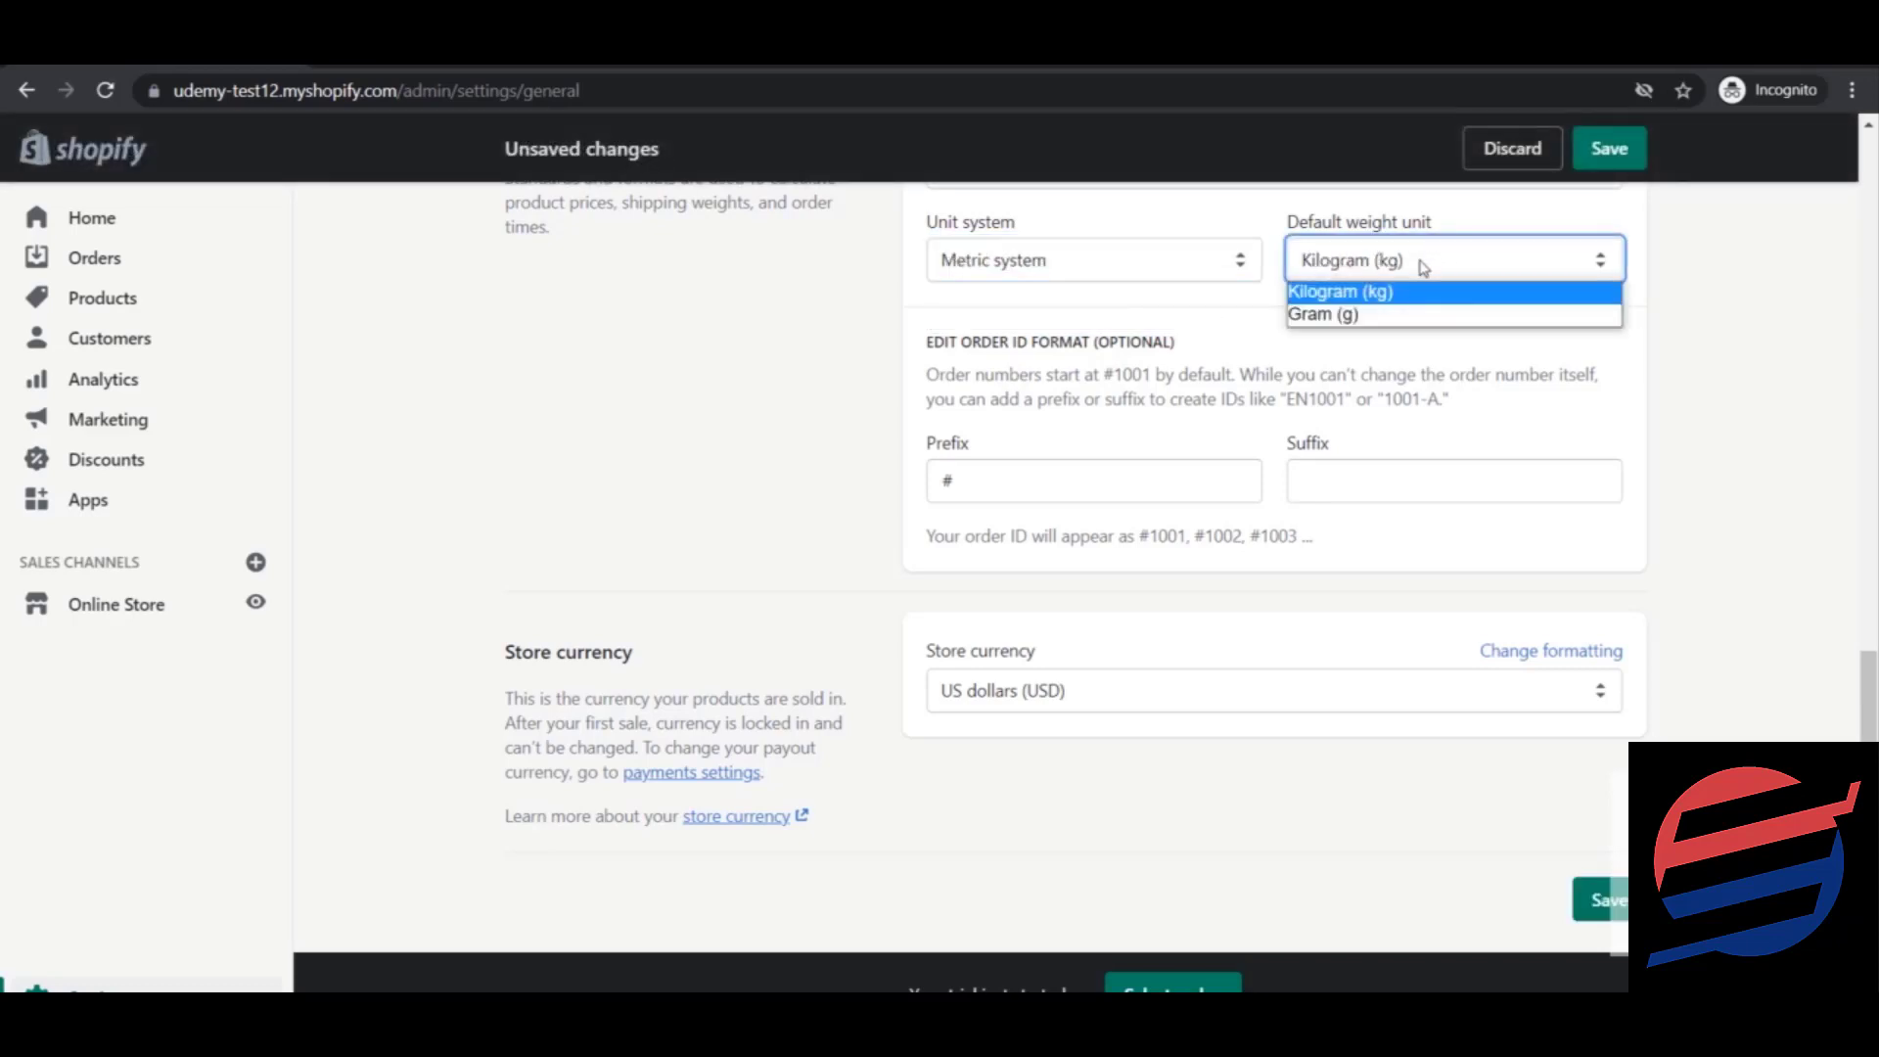
click(1373, 316)
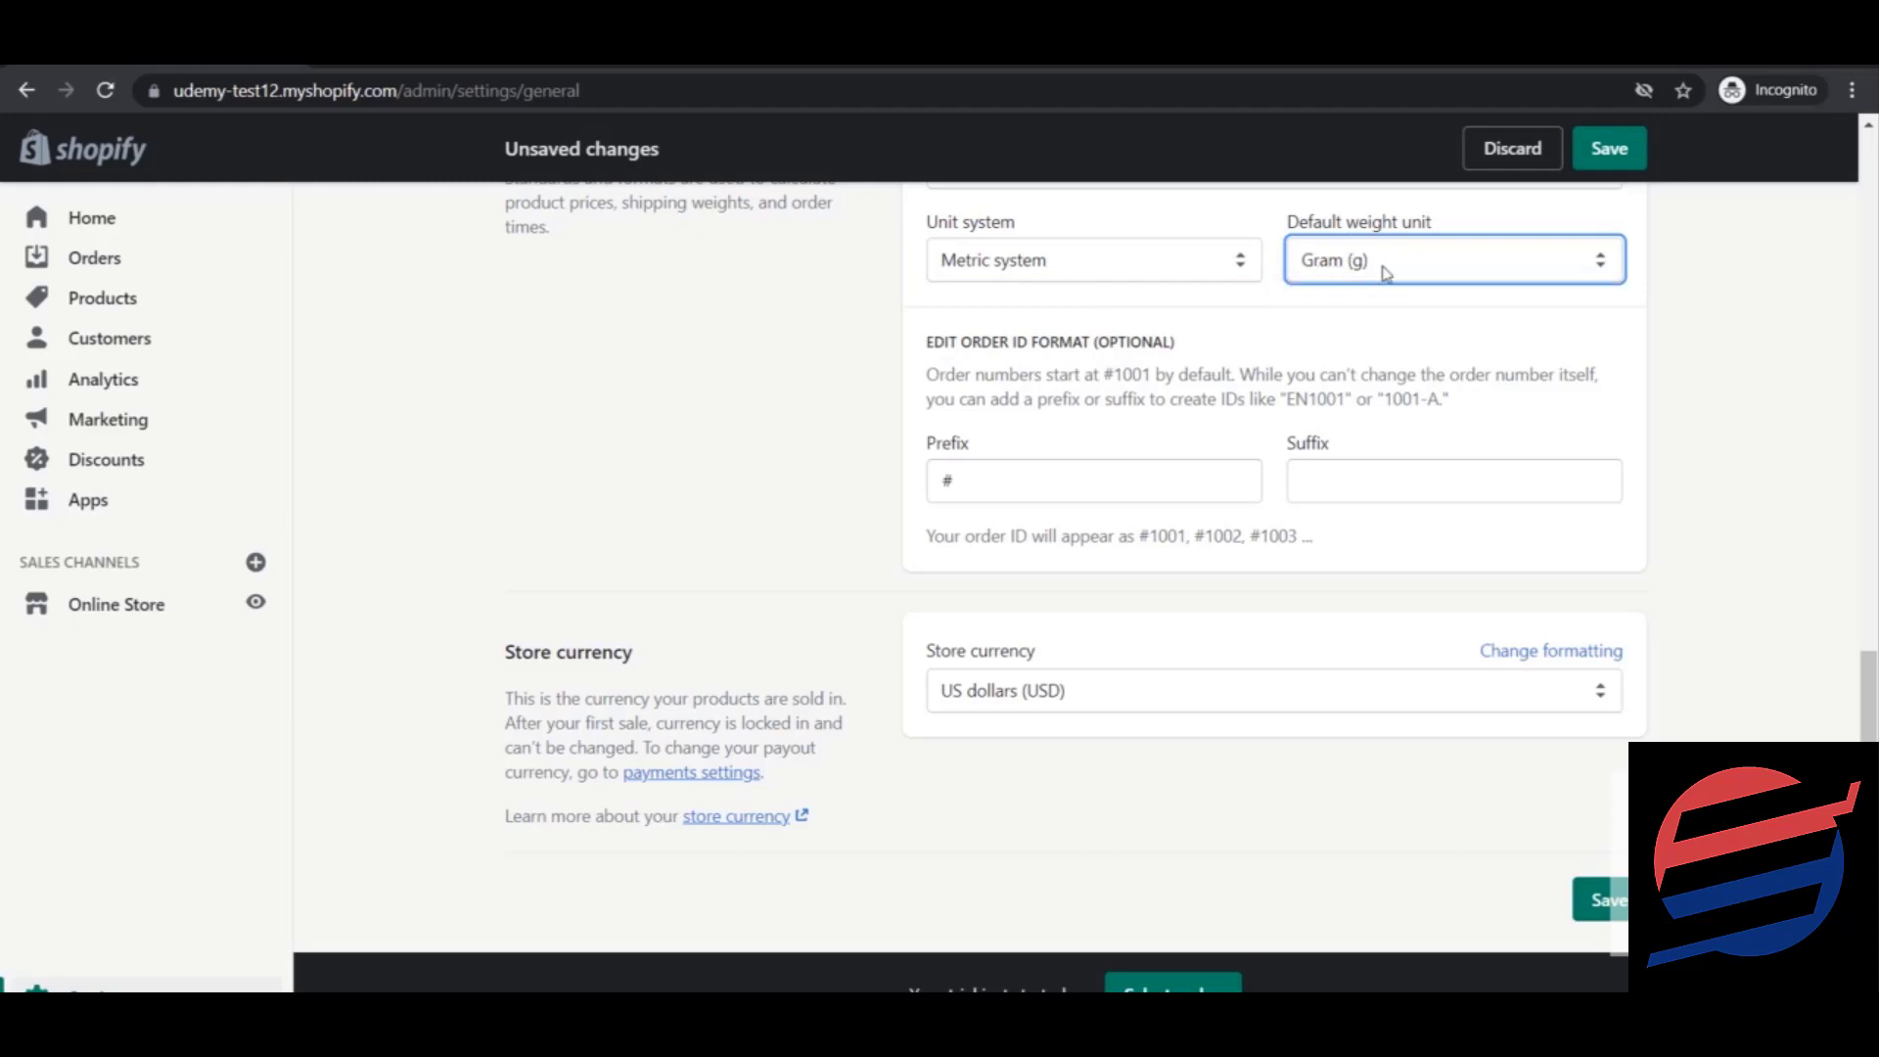
click(1386, 273)
click(1374, 300)
Set the unit system back to Imperial system with Pound (lb) as the default weight unit.
click(1175, 262)
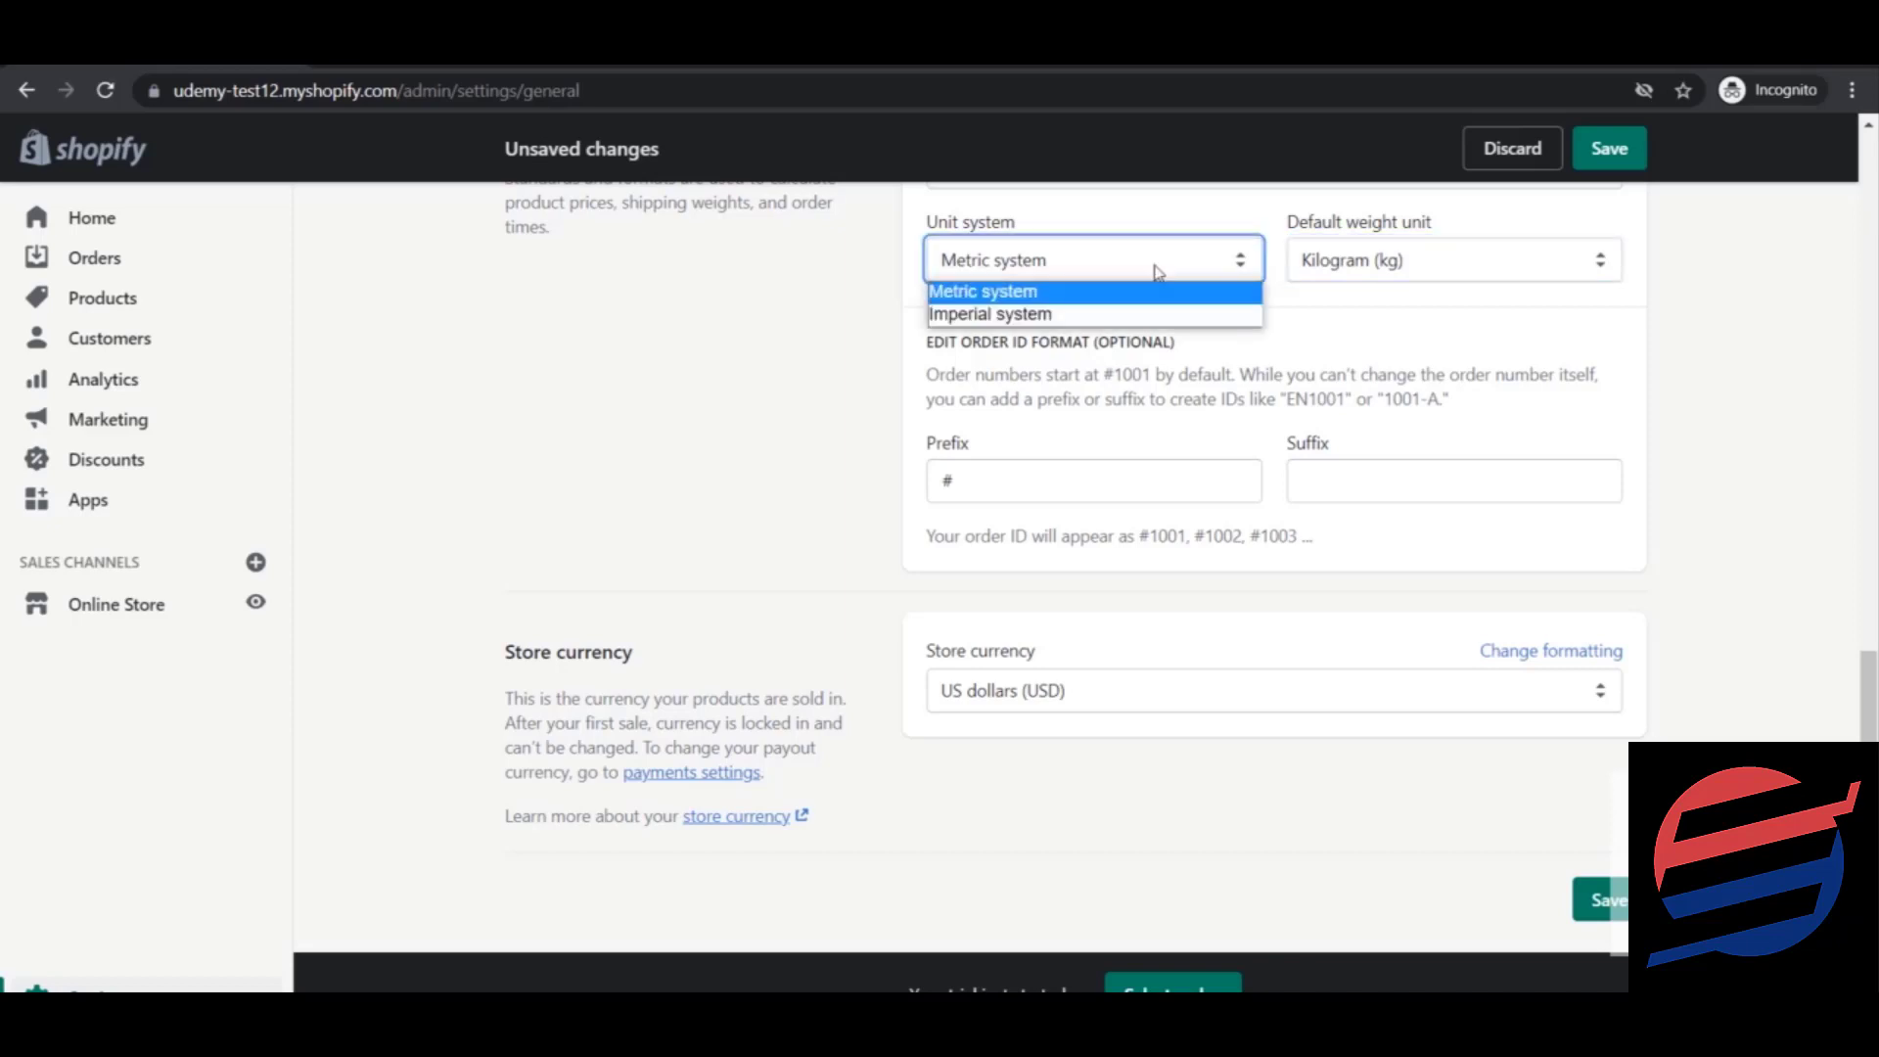
click(1067, 313)
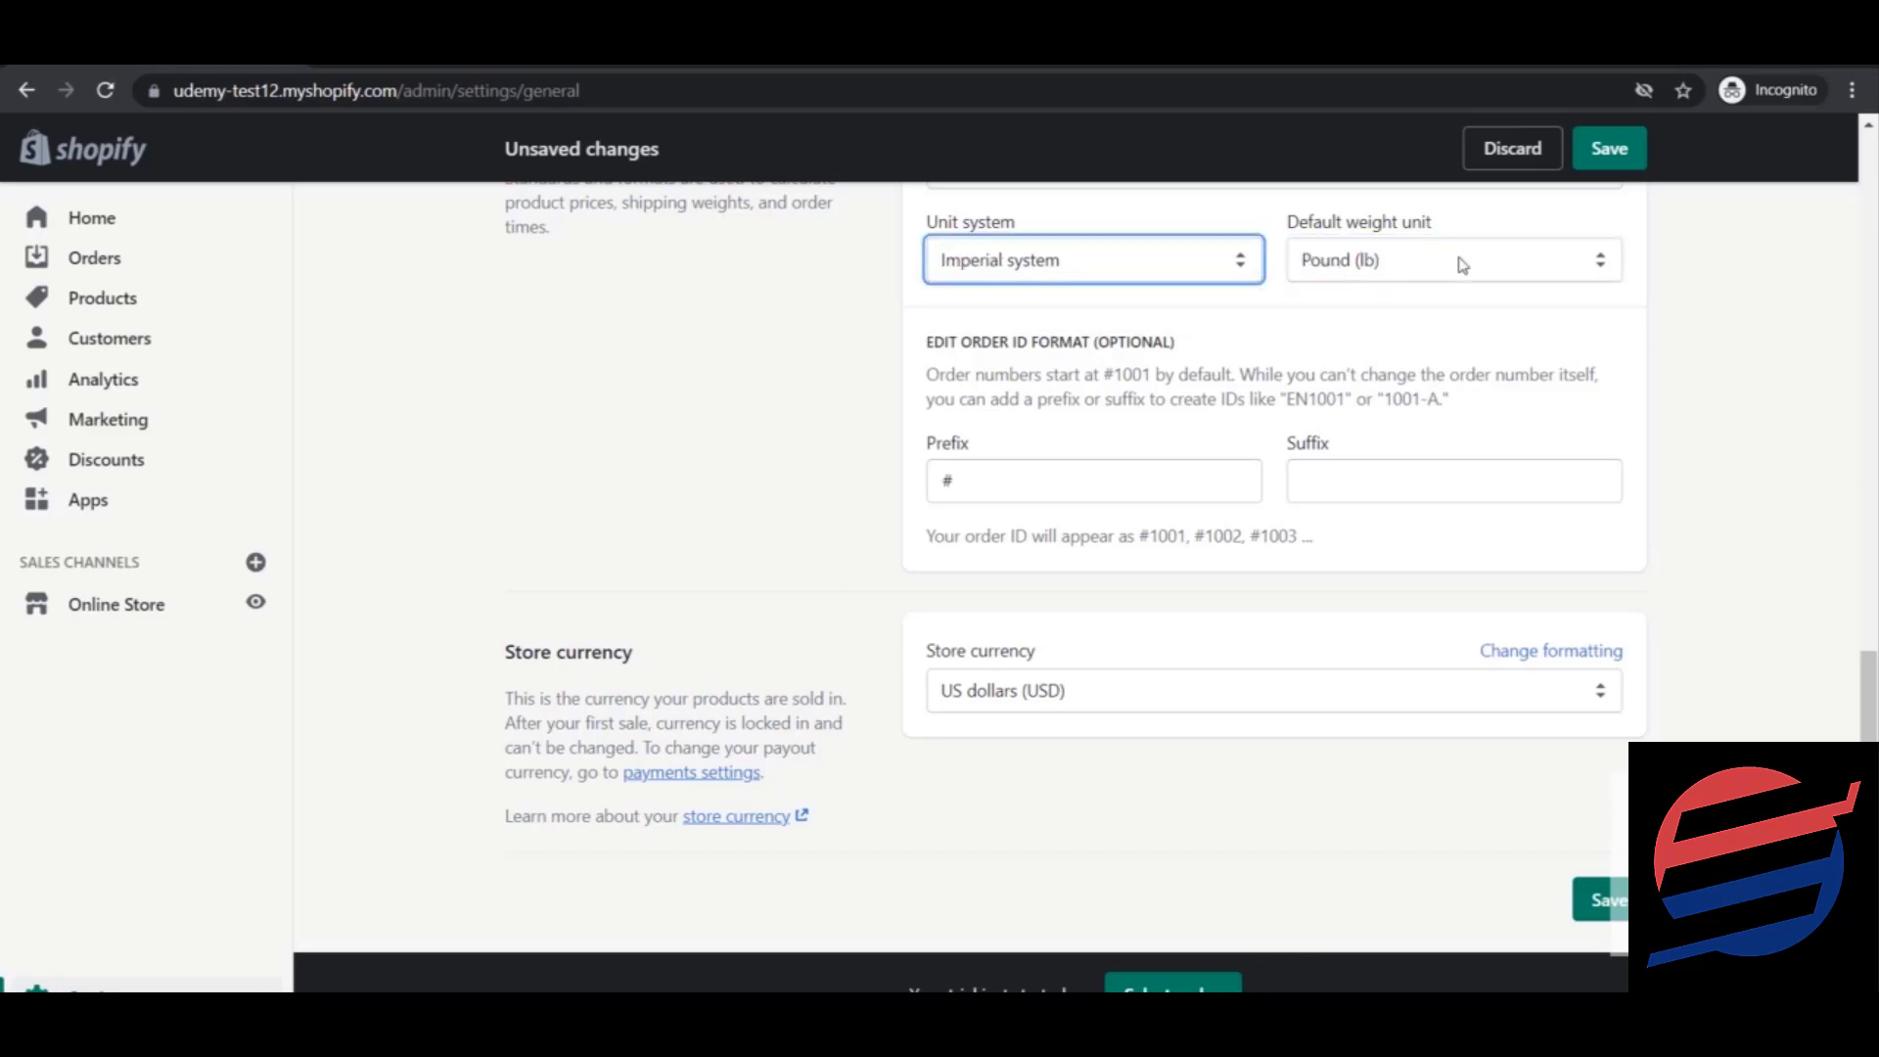
click(1460, 262)
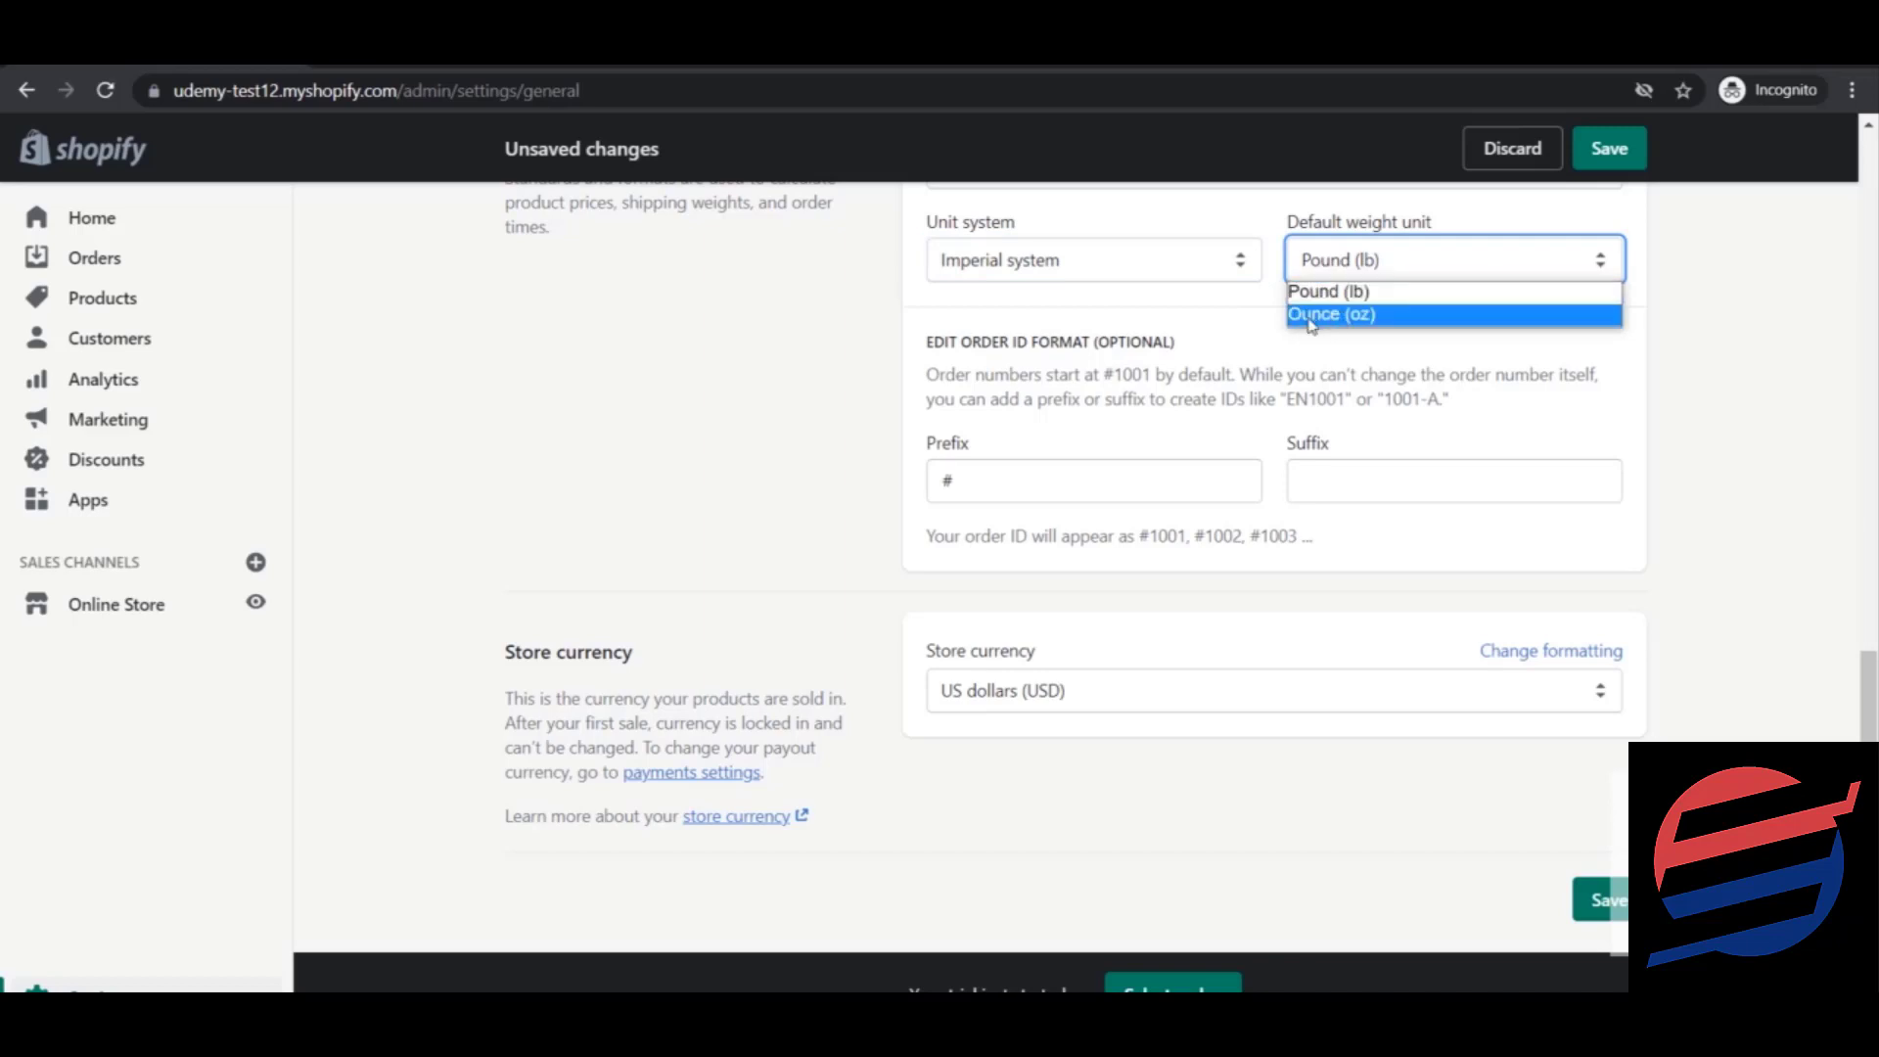
click(1339, 279)
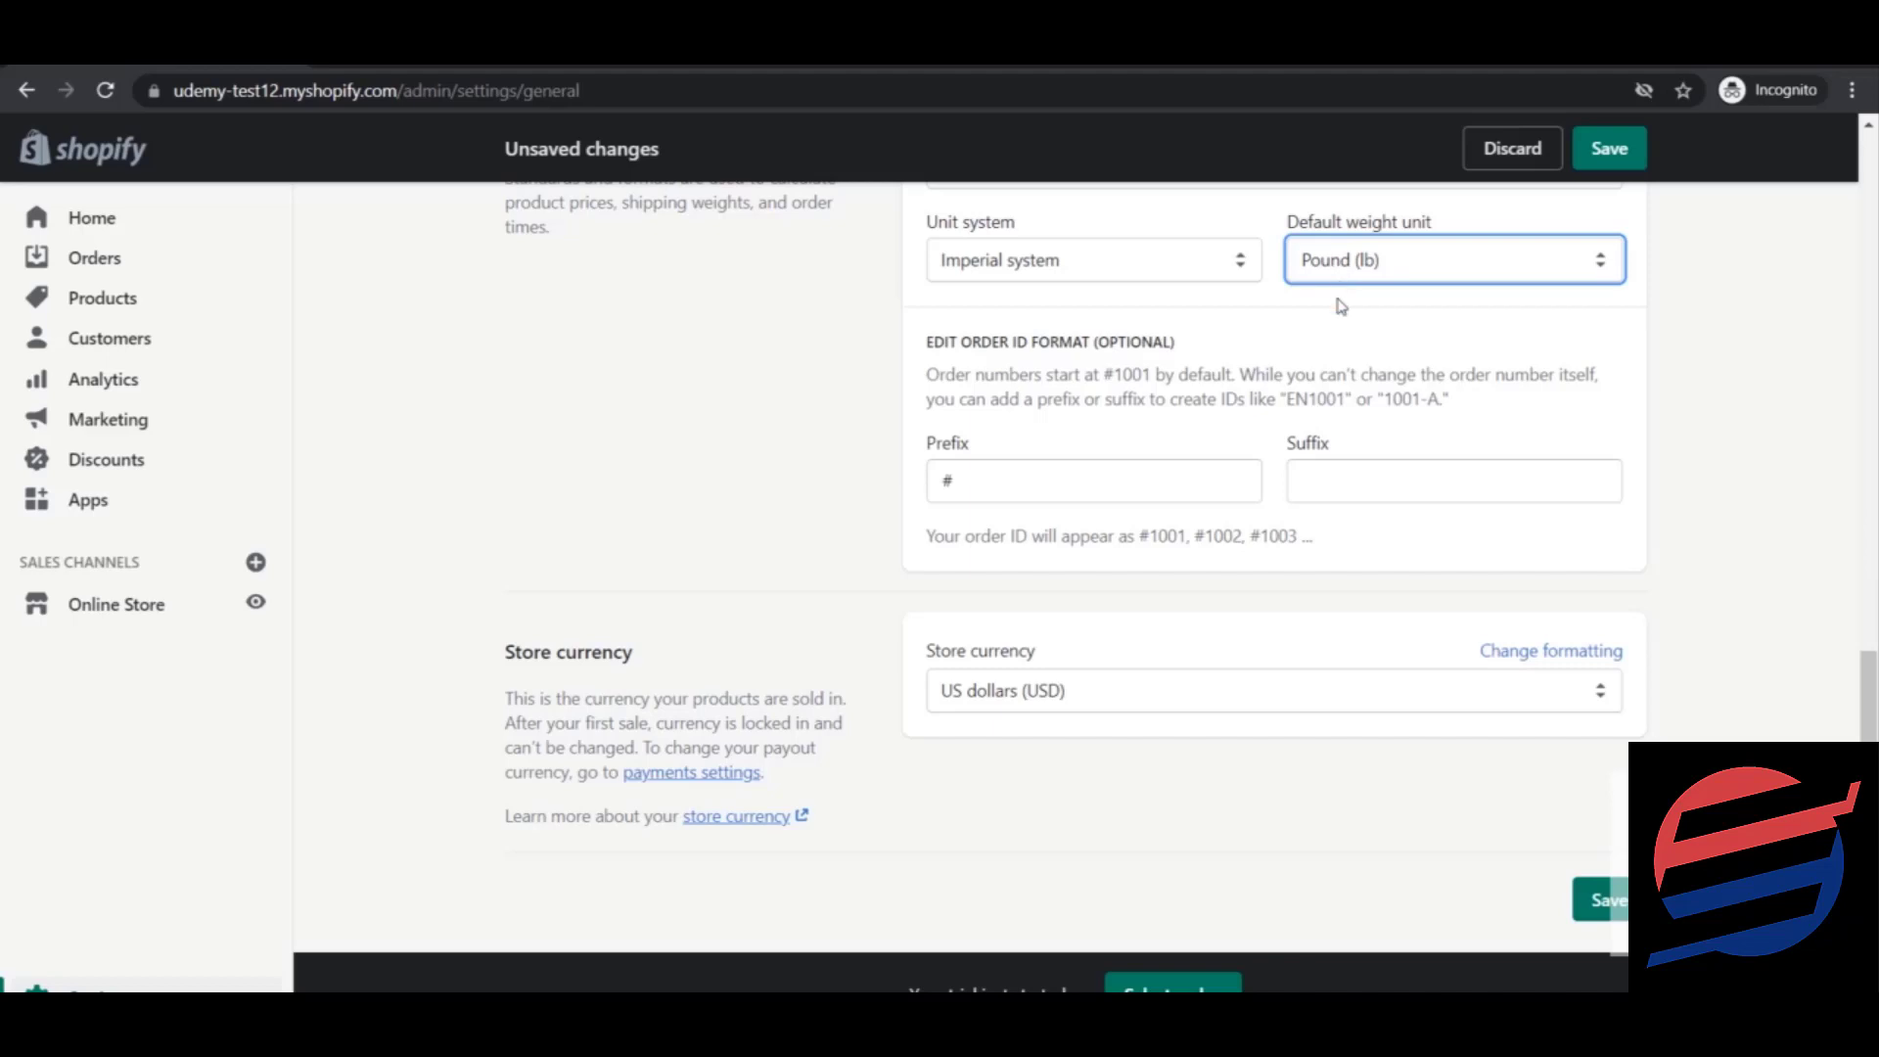
Set the order ID format to the prefix #P320 and the suffix ER.
drag(930, 375, 1456, 409)
click(1456, 409)
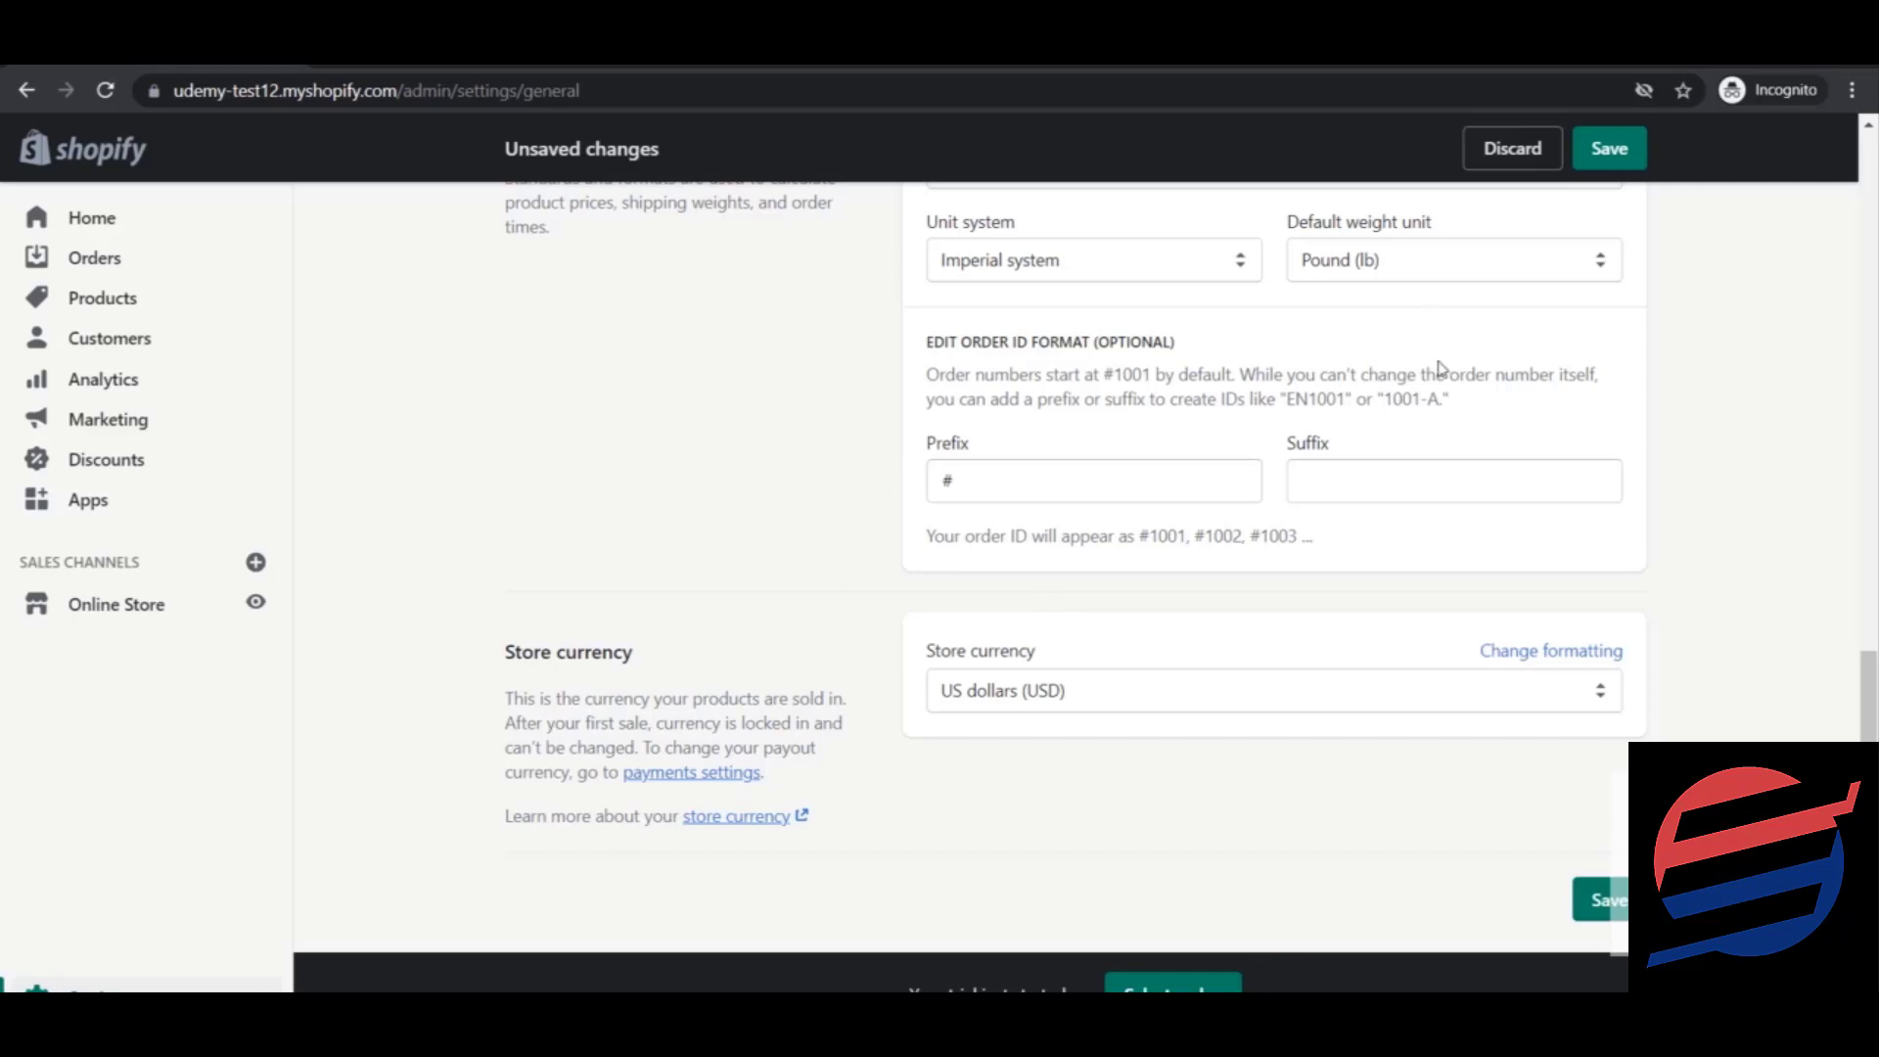
click(1083, 493)
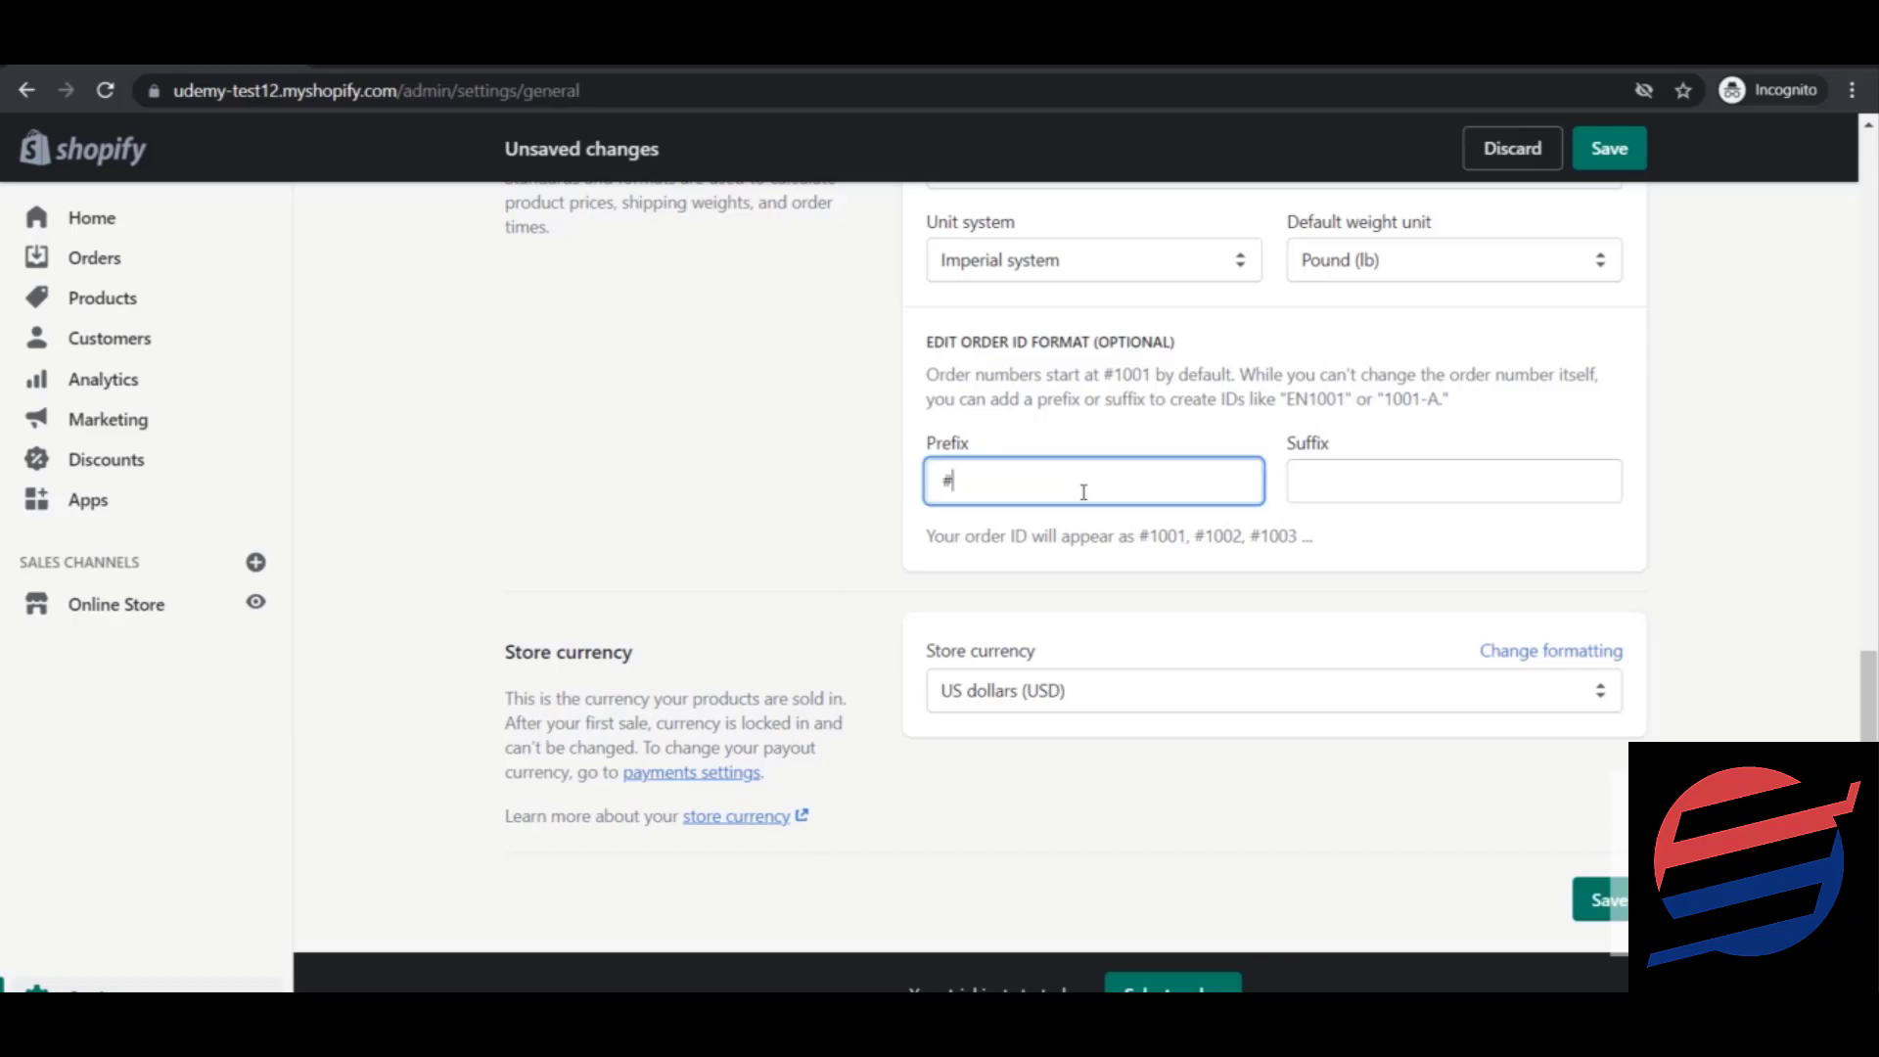
text(P)
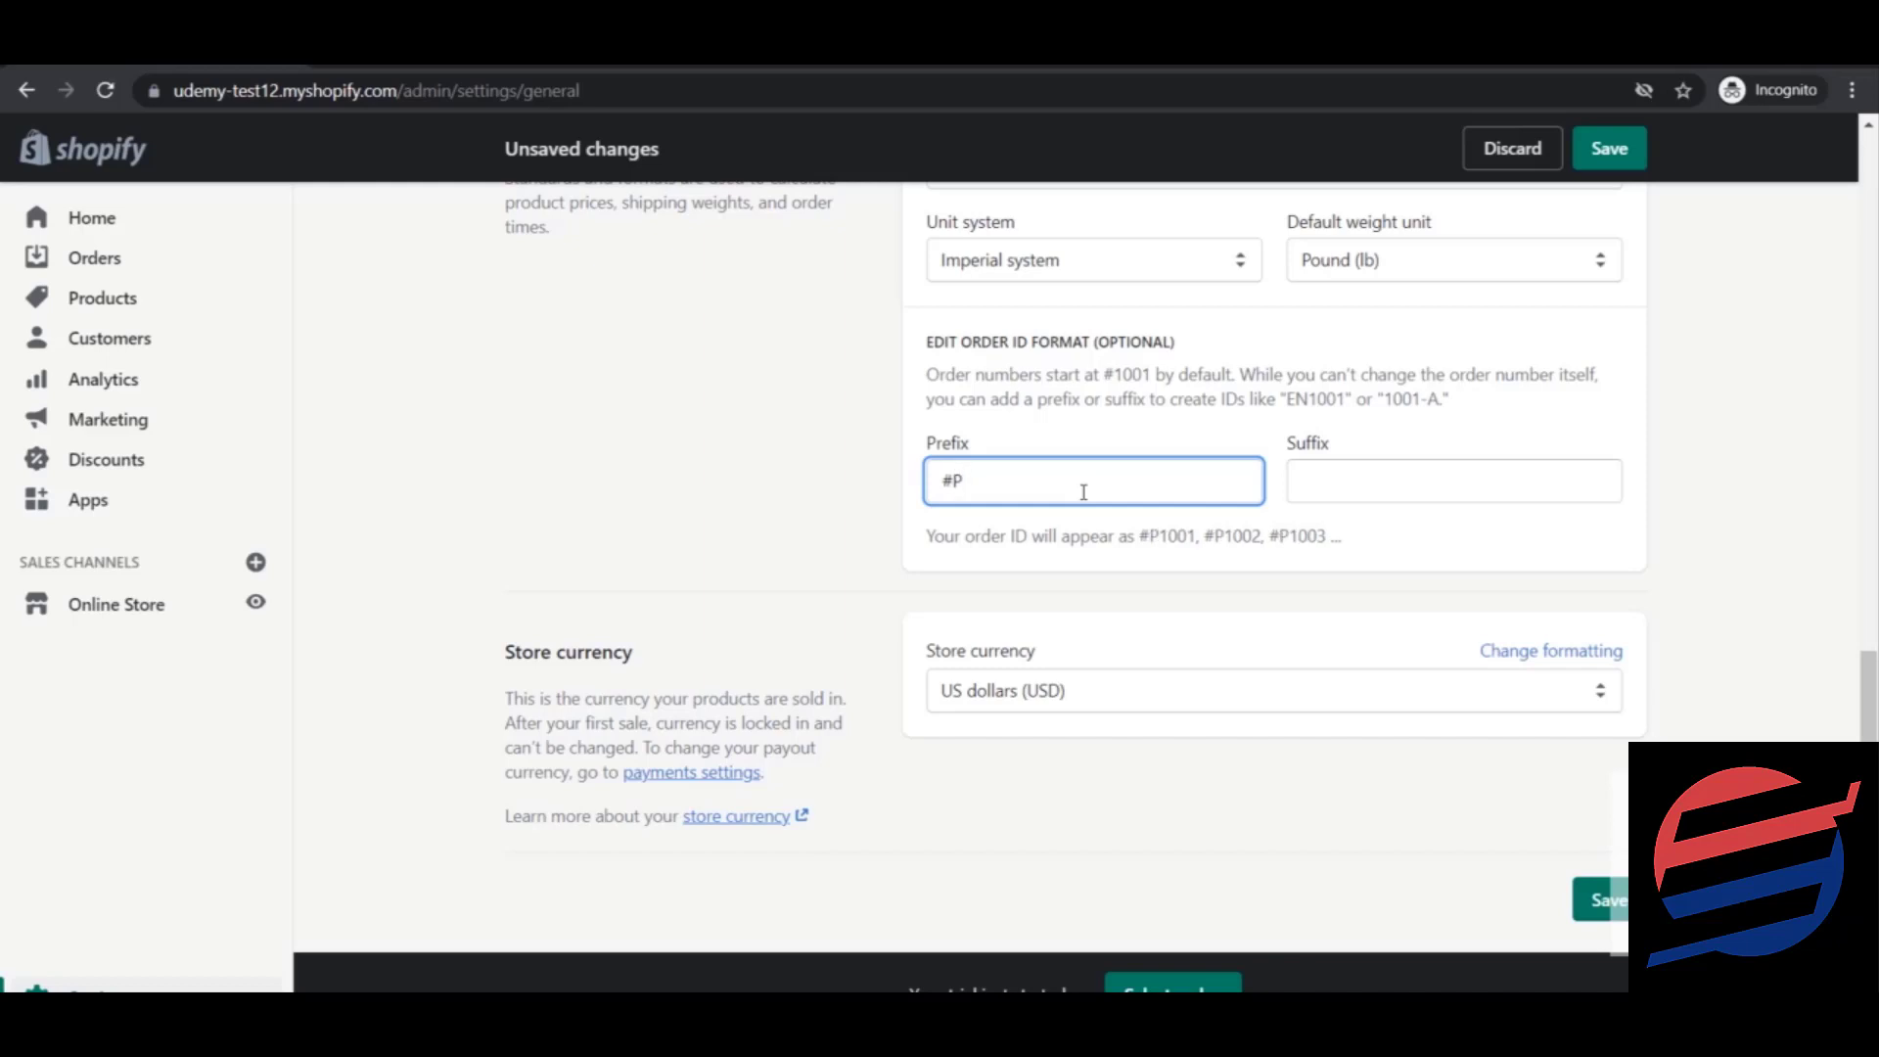
text(320)
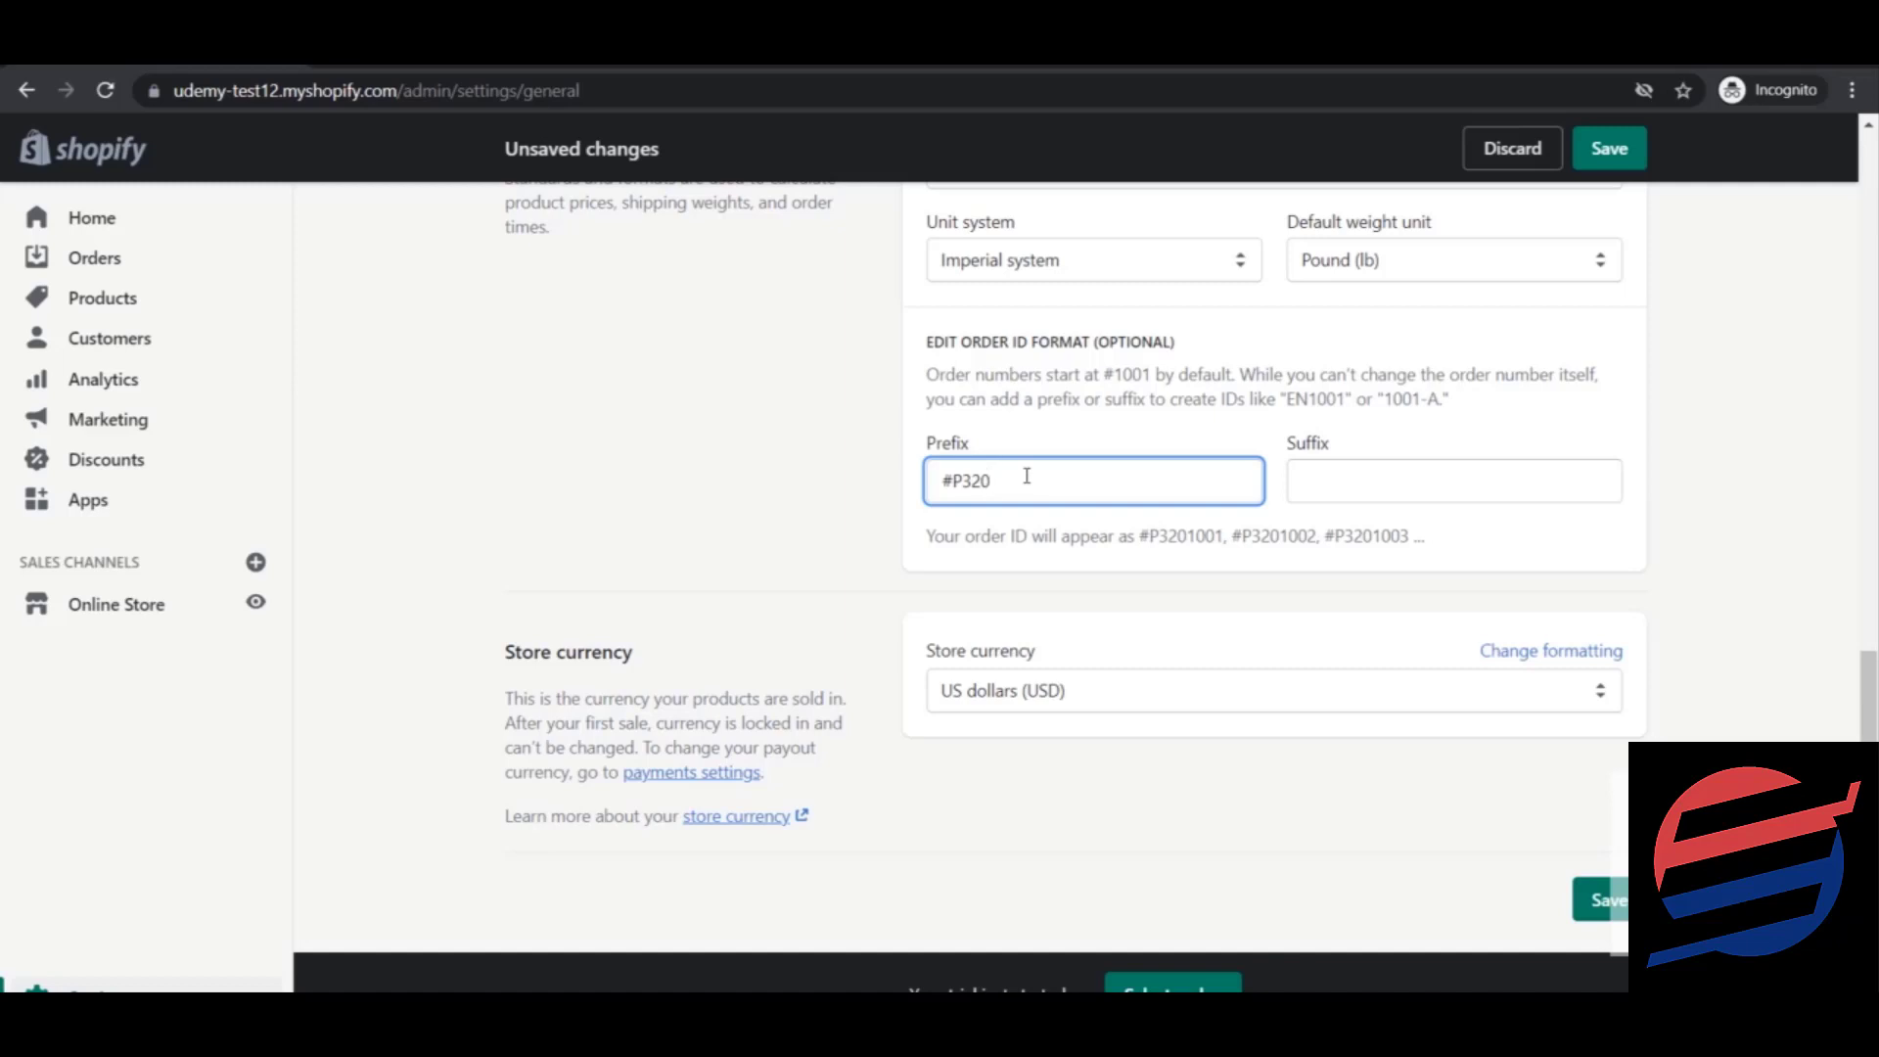
click(1365, 494)
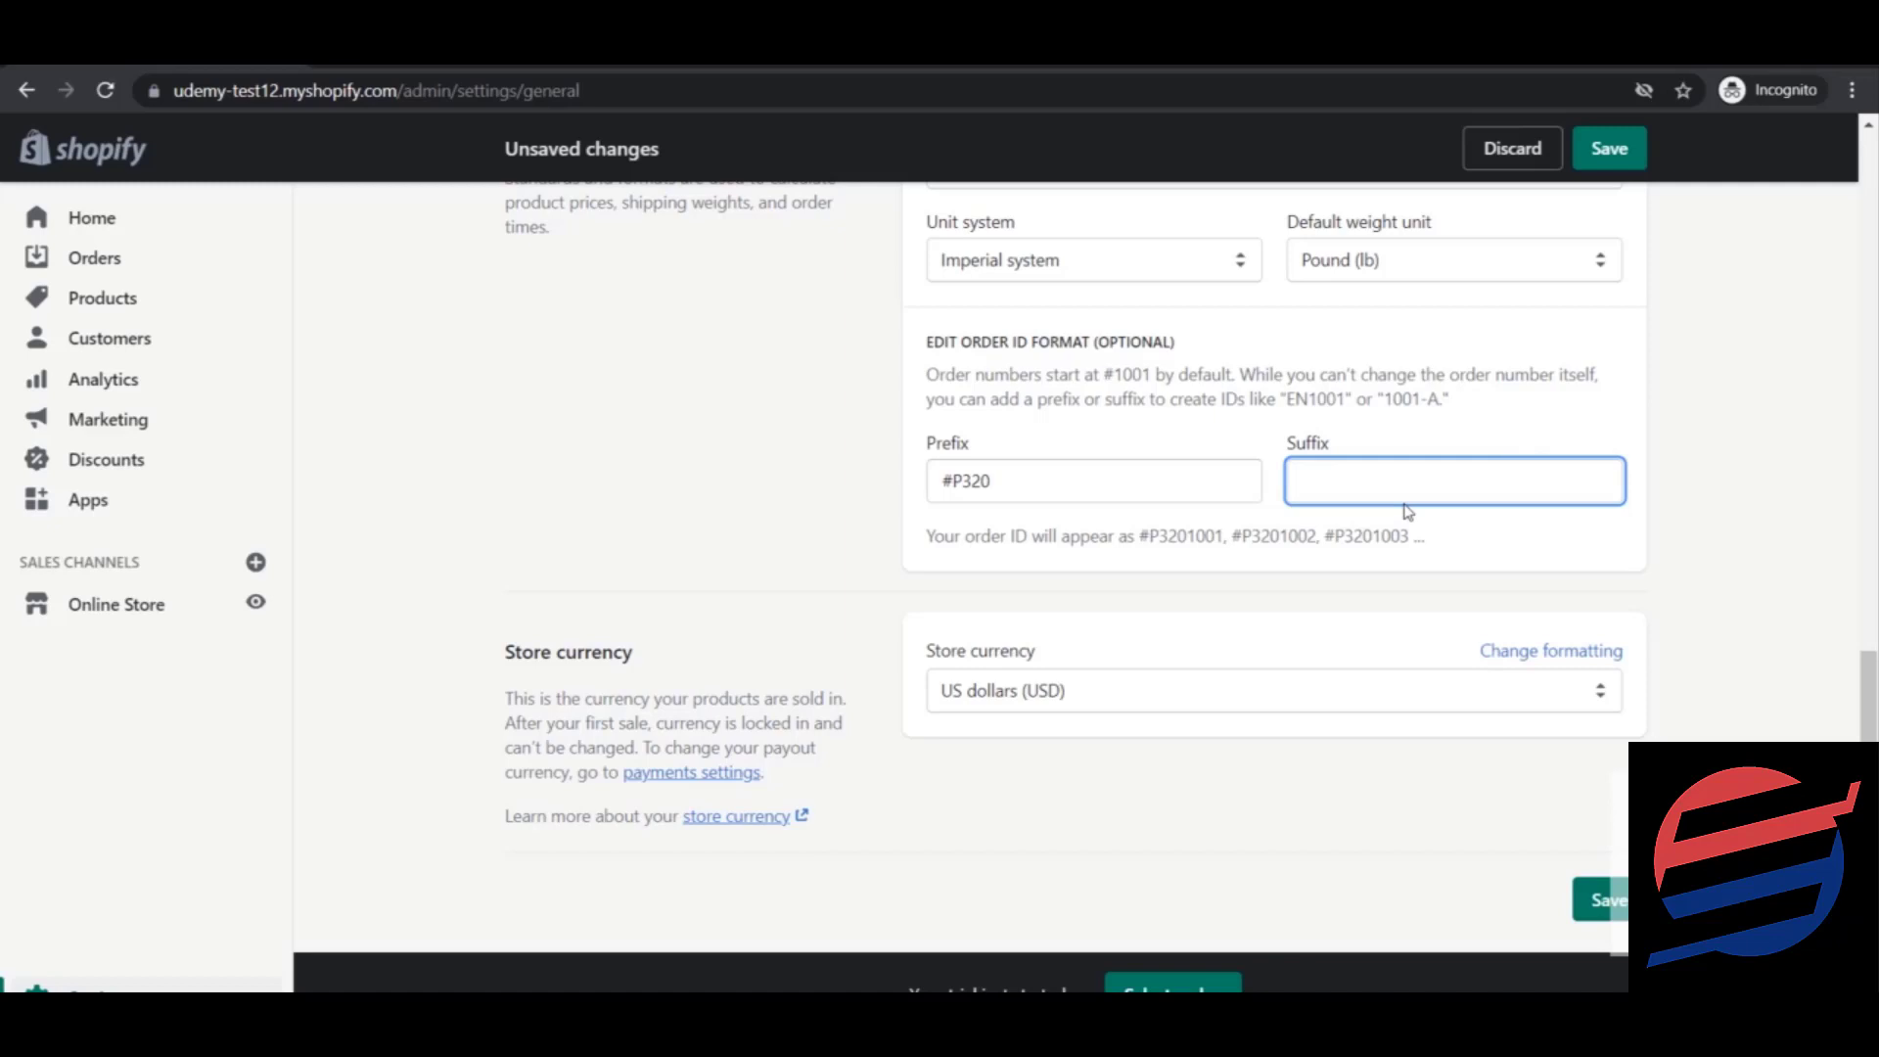
text(ER)
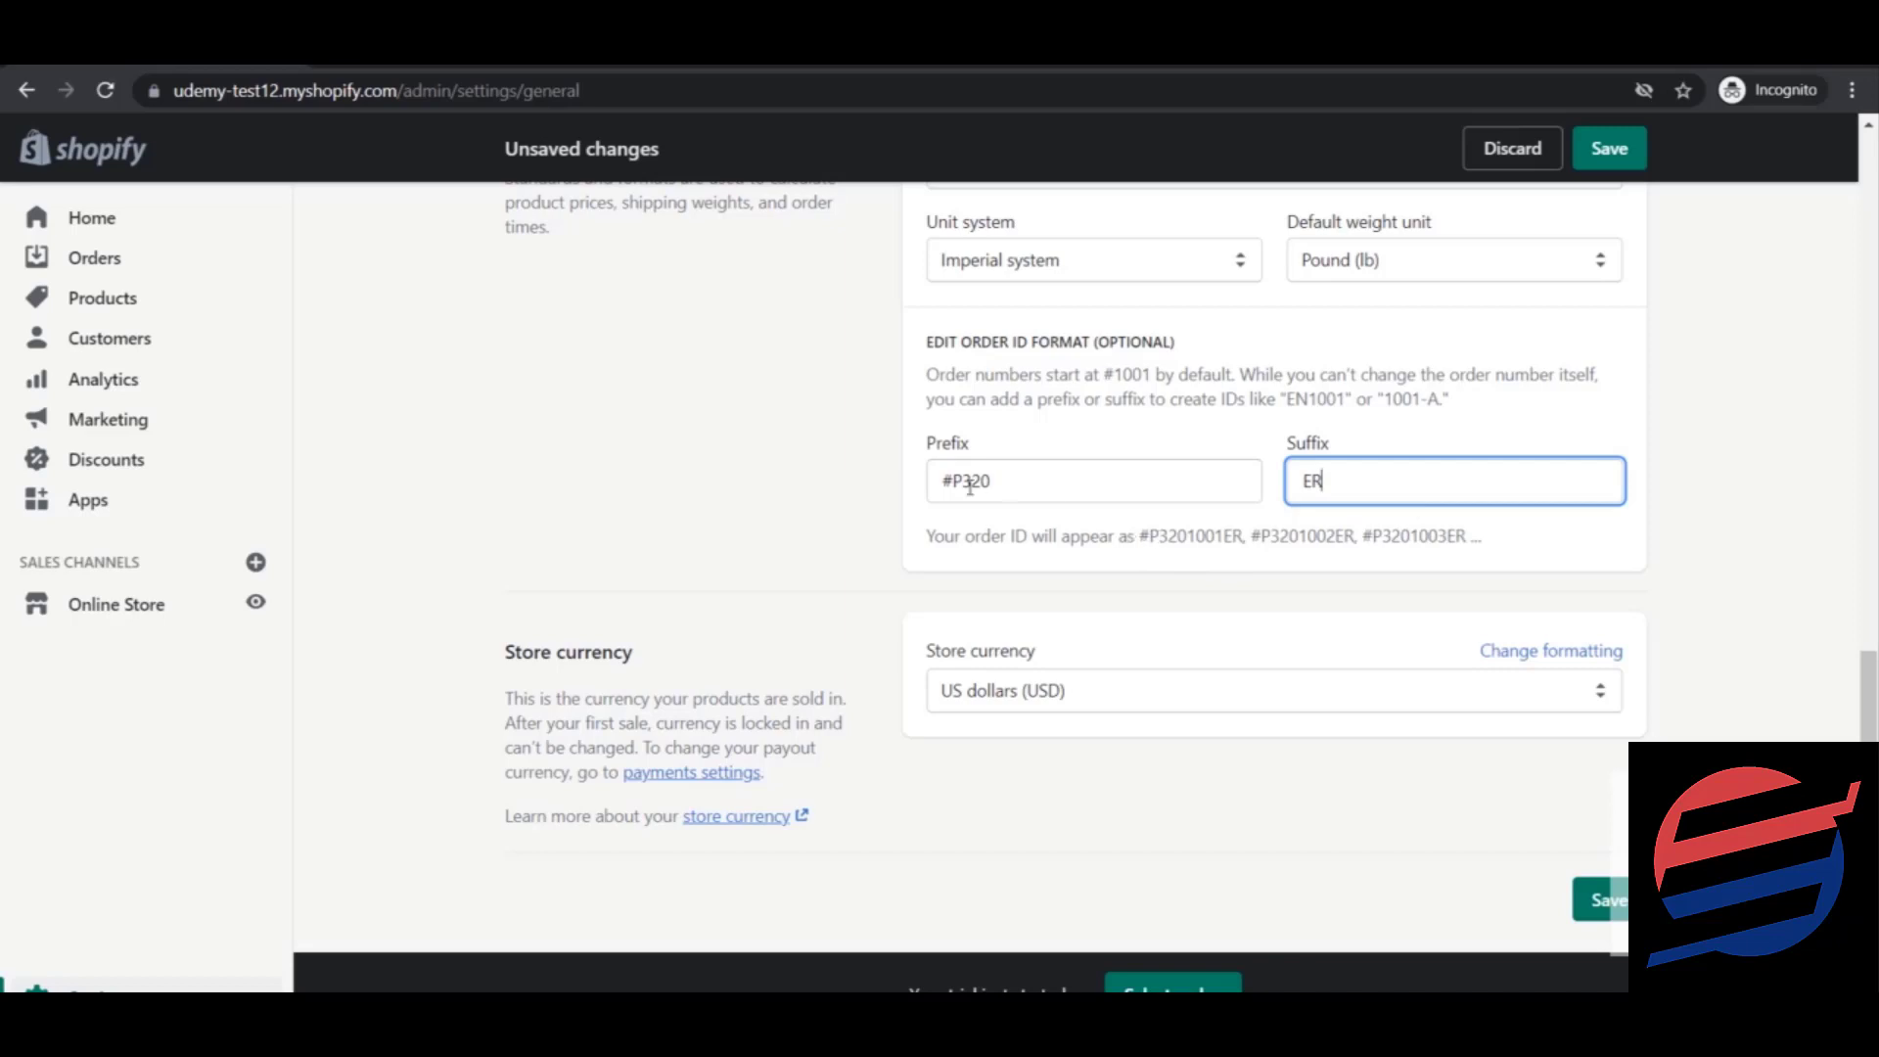
Shorten the order ID prefix to #P and check the preview of the order IDs.
drag(997, 482, 943, 487)
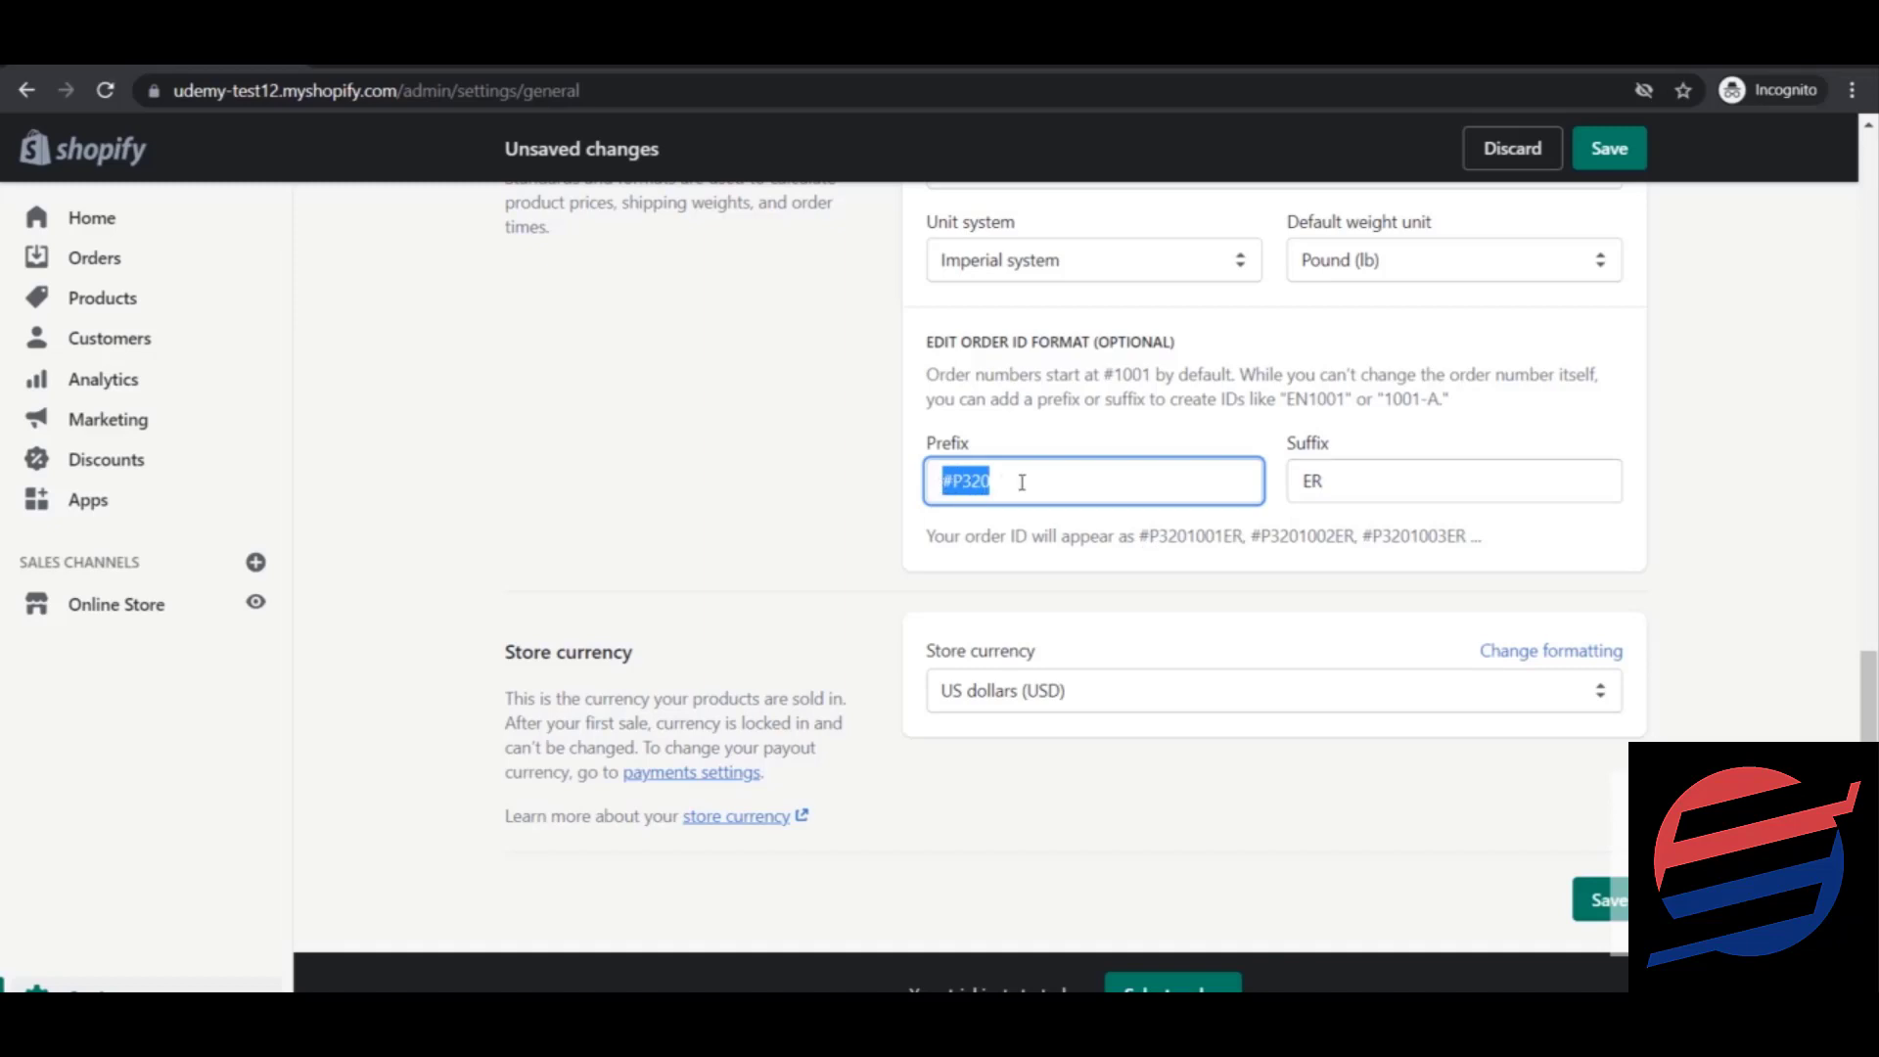
drag(1140, 539, 1187, 541)
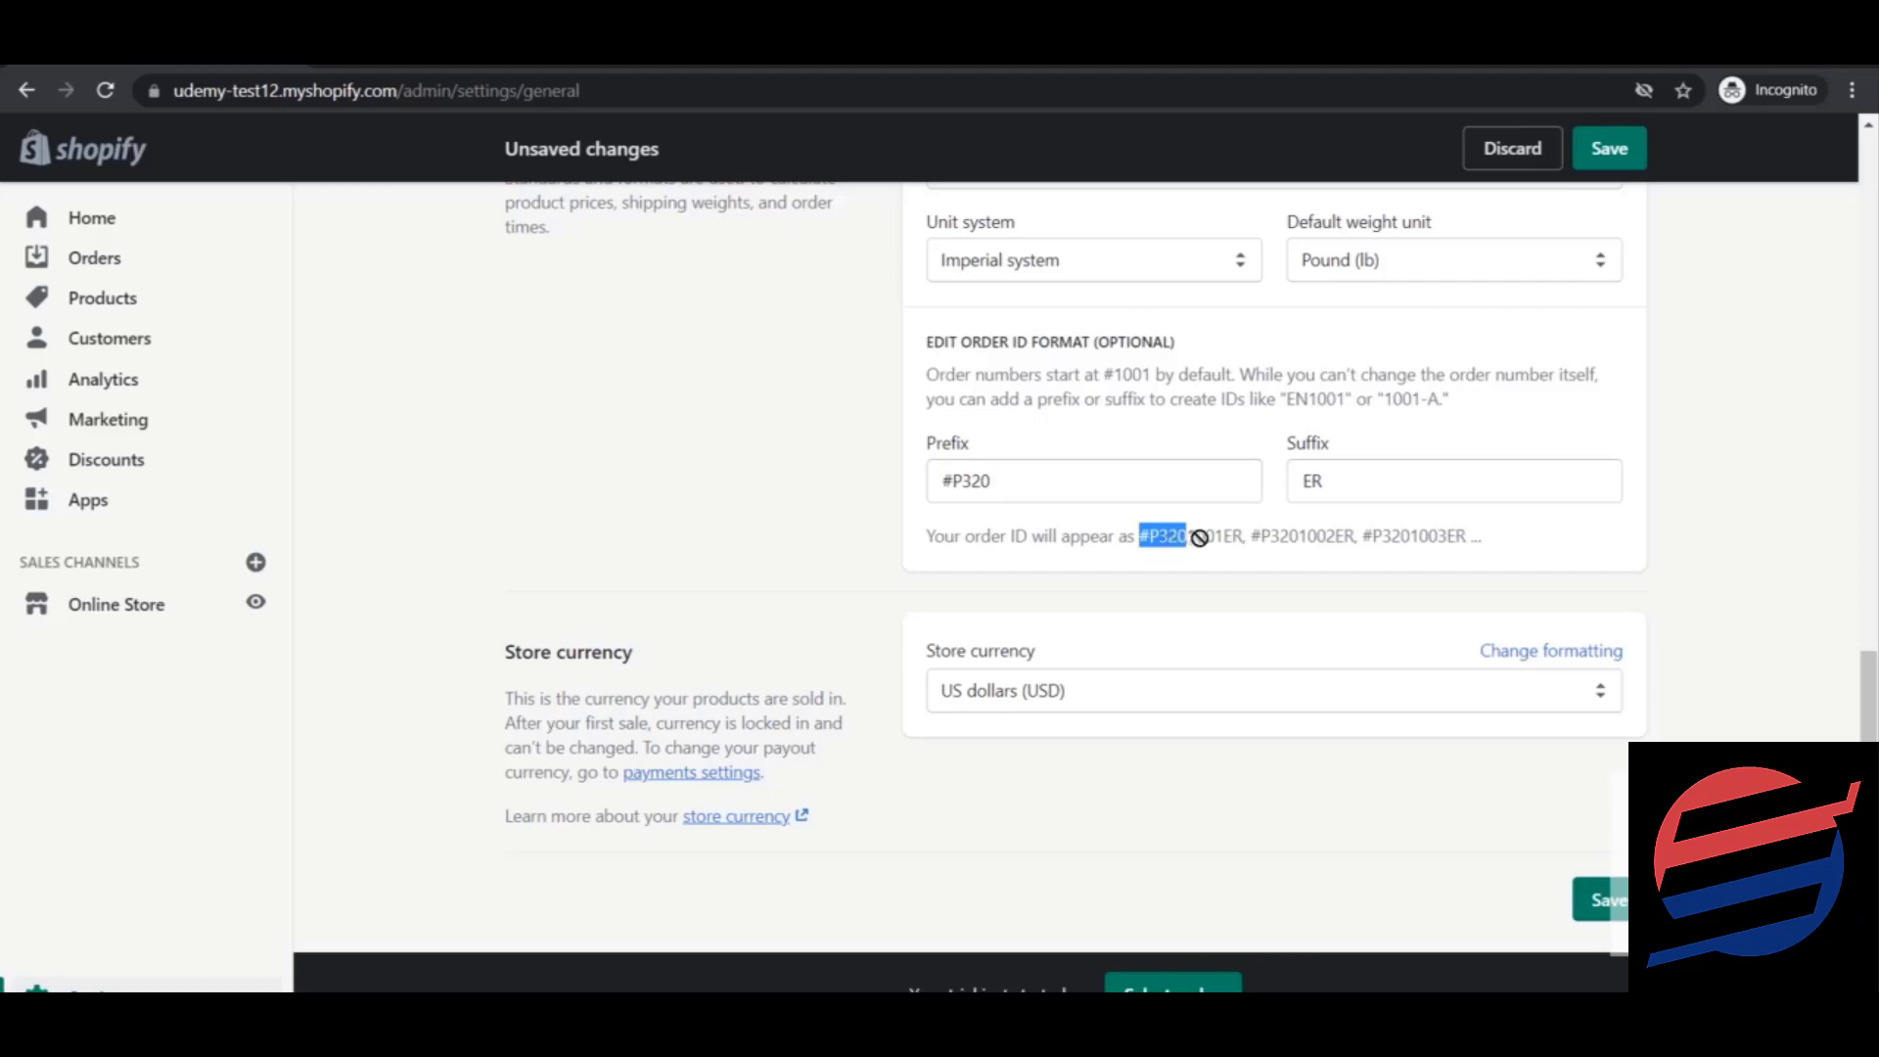
click(1191, 540)
drag(1192, 539, 1223, 540)
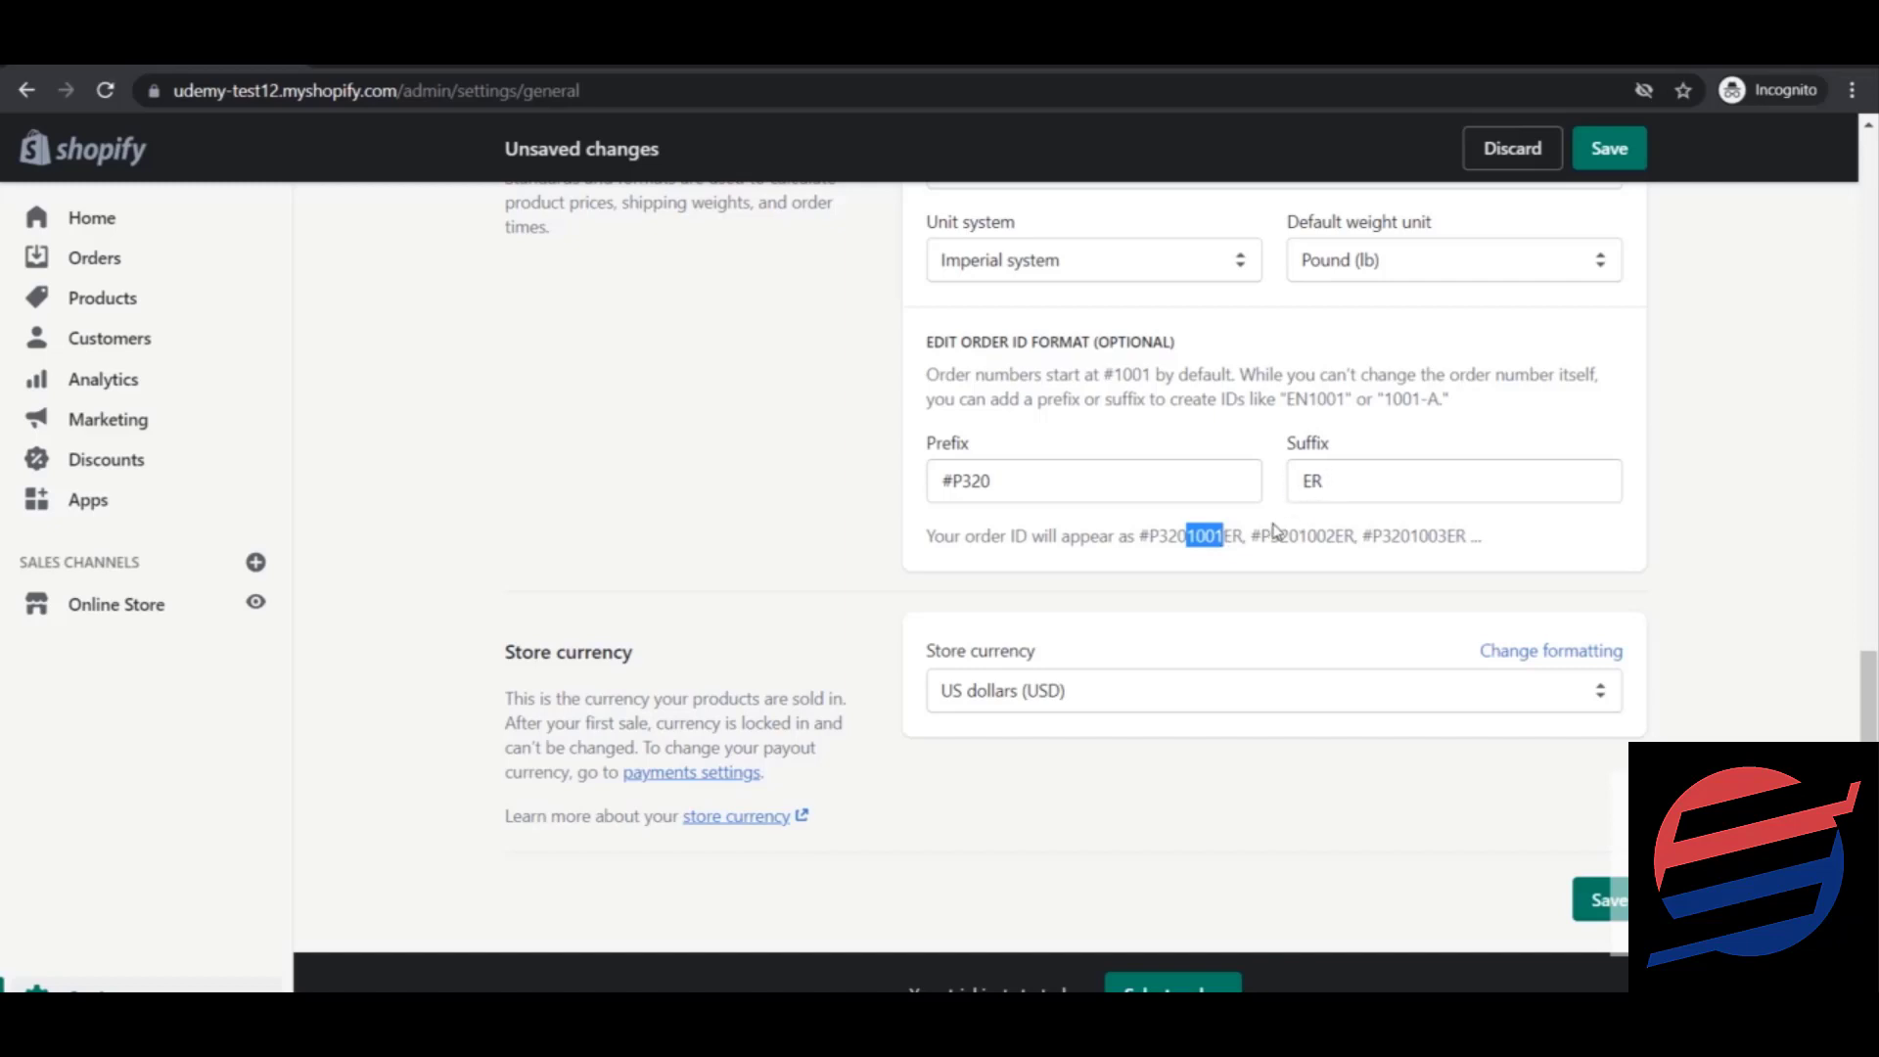
drag(1246, 539, 1150, 541)
drag(1011, 492, 967, 490)
key(BackSpace)
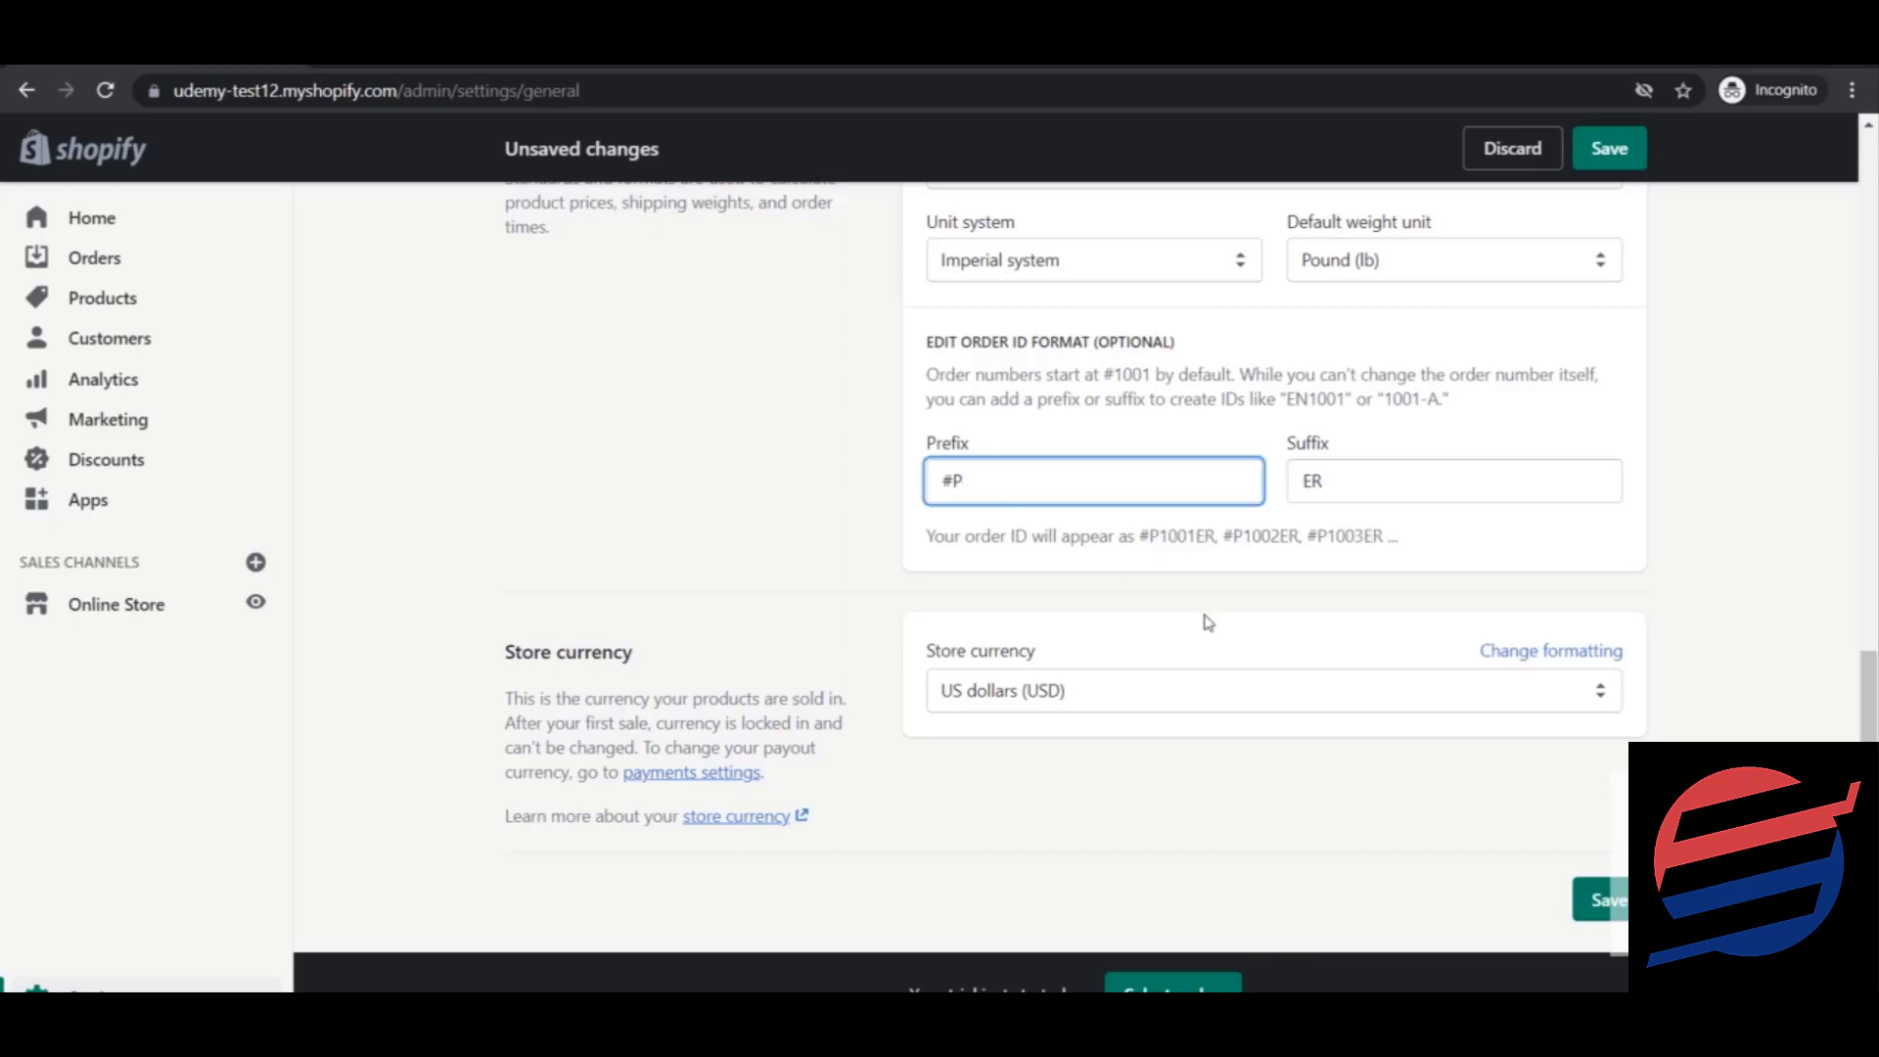
drag(1148, 540, 1218, 545)
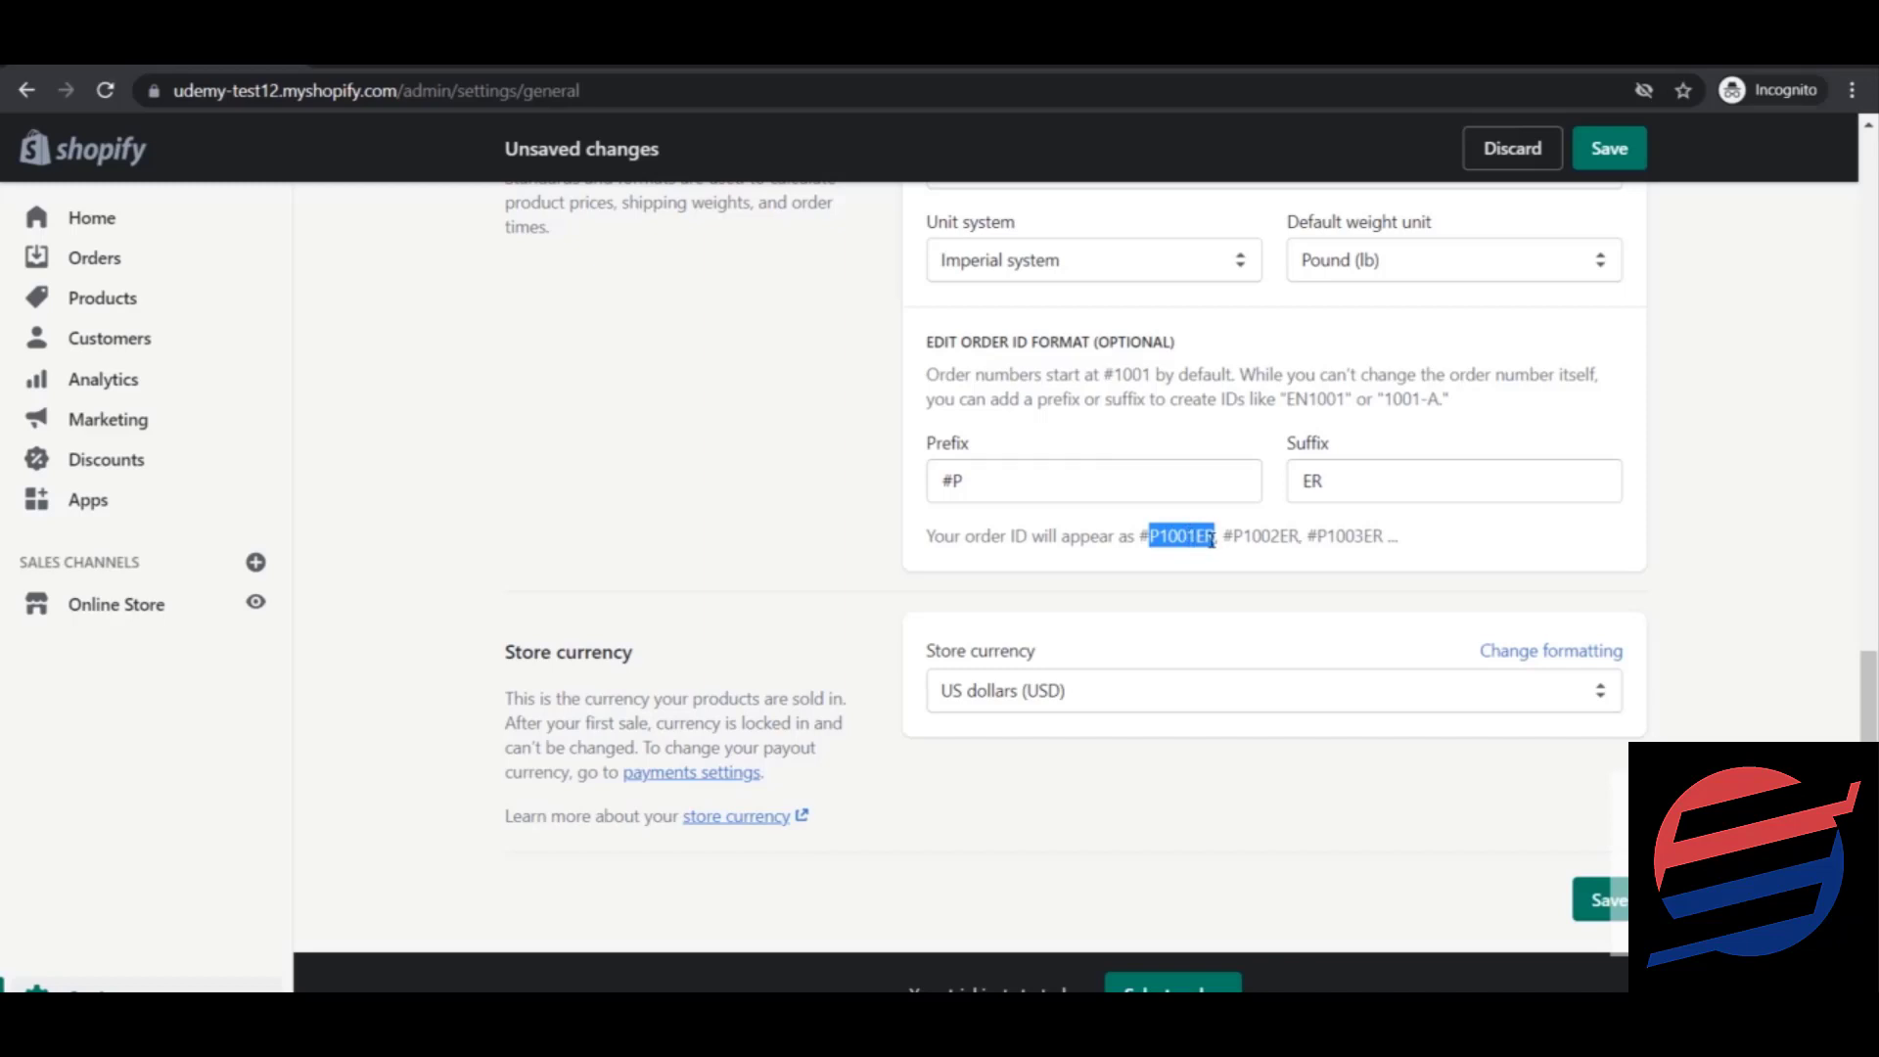
click(1475, 530)
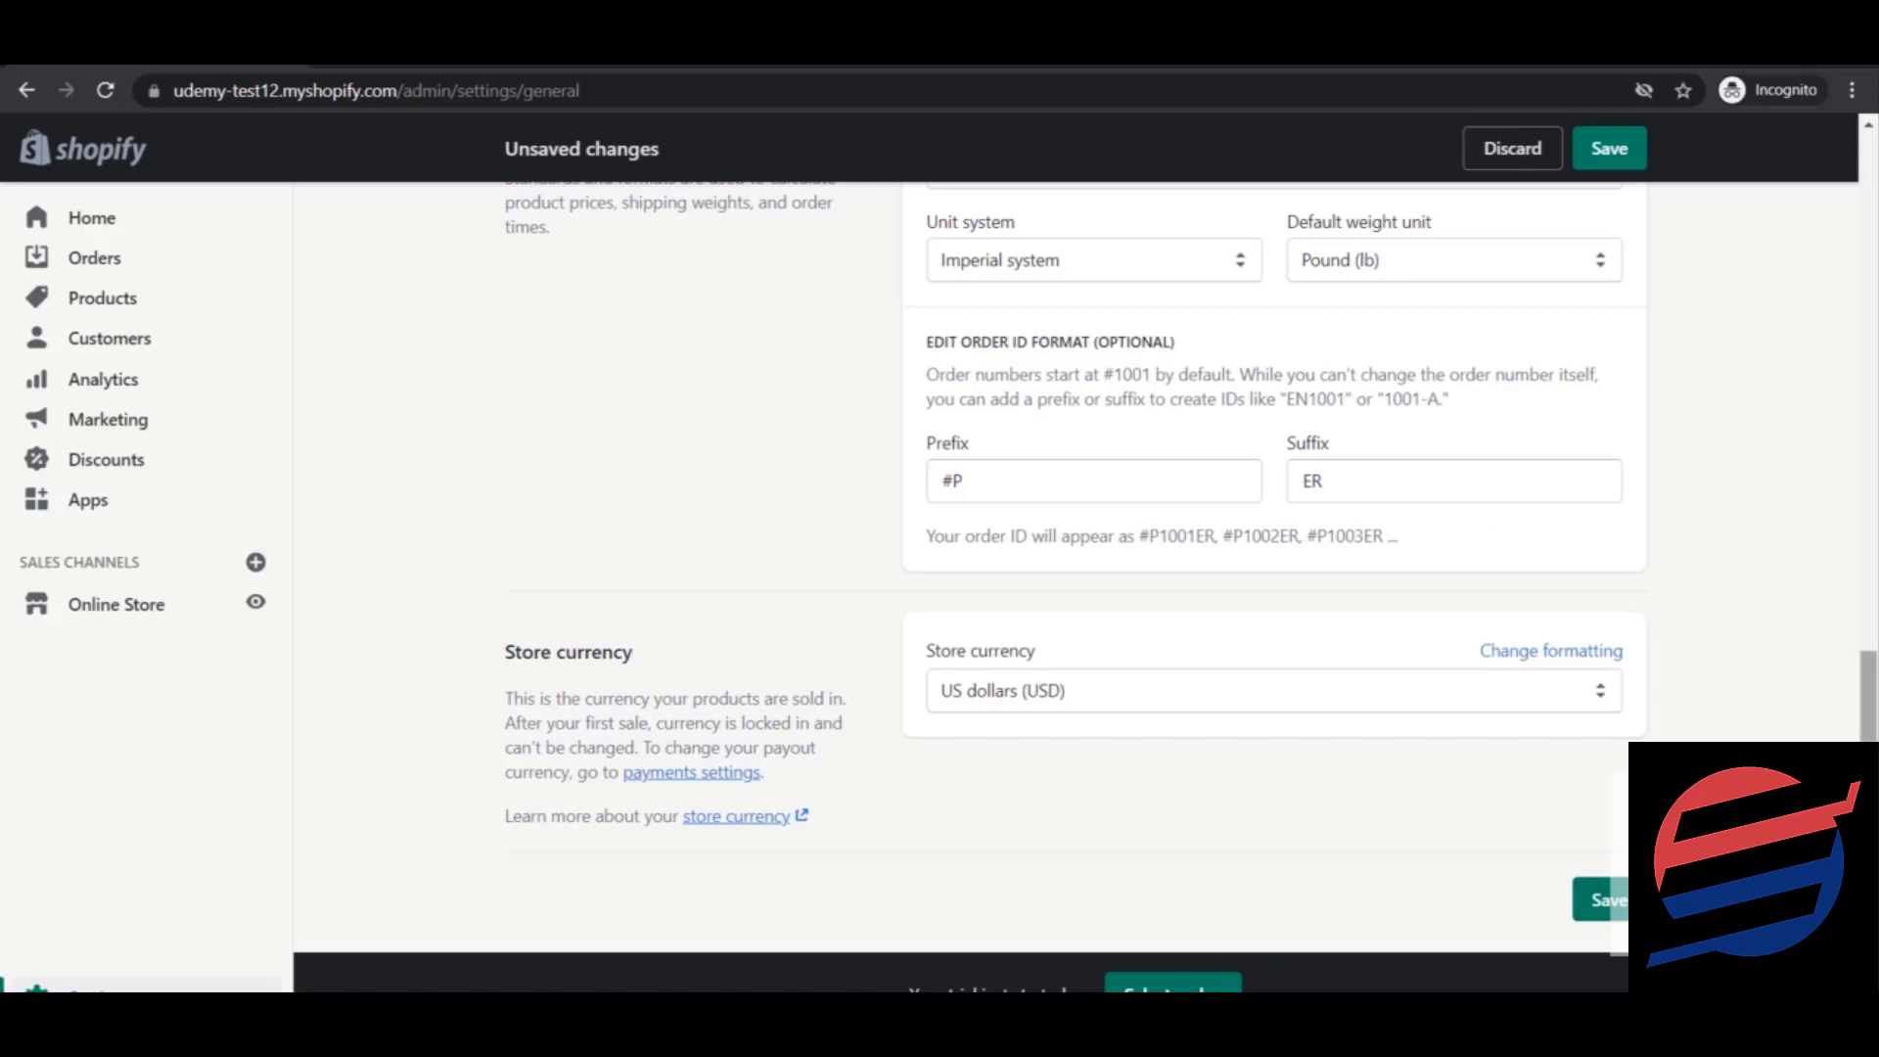
Look through the list of available store currencies without choosing a different one.
drag(1869, 803, 1869, 807)
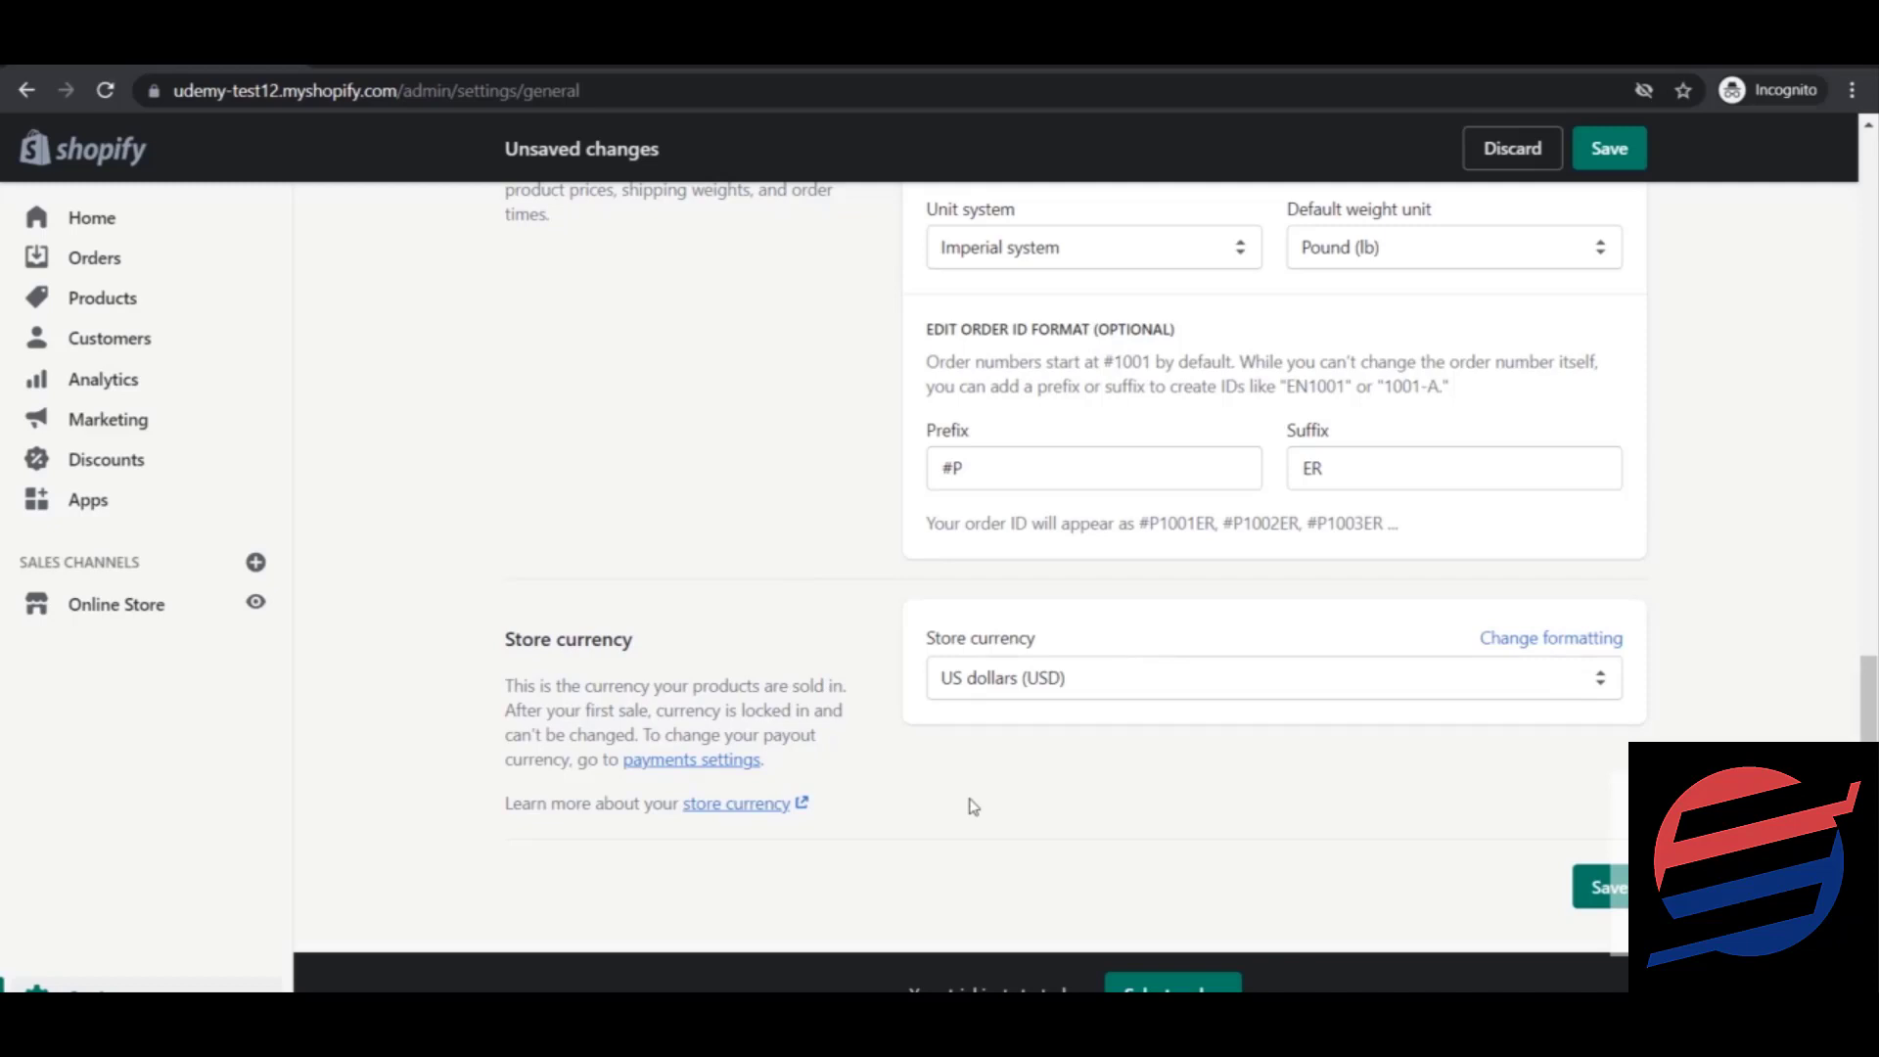
click(1273, 686)
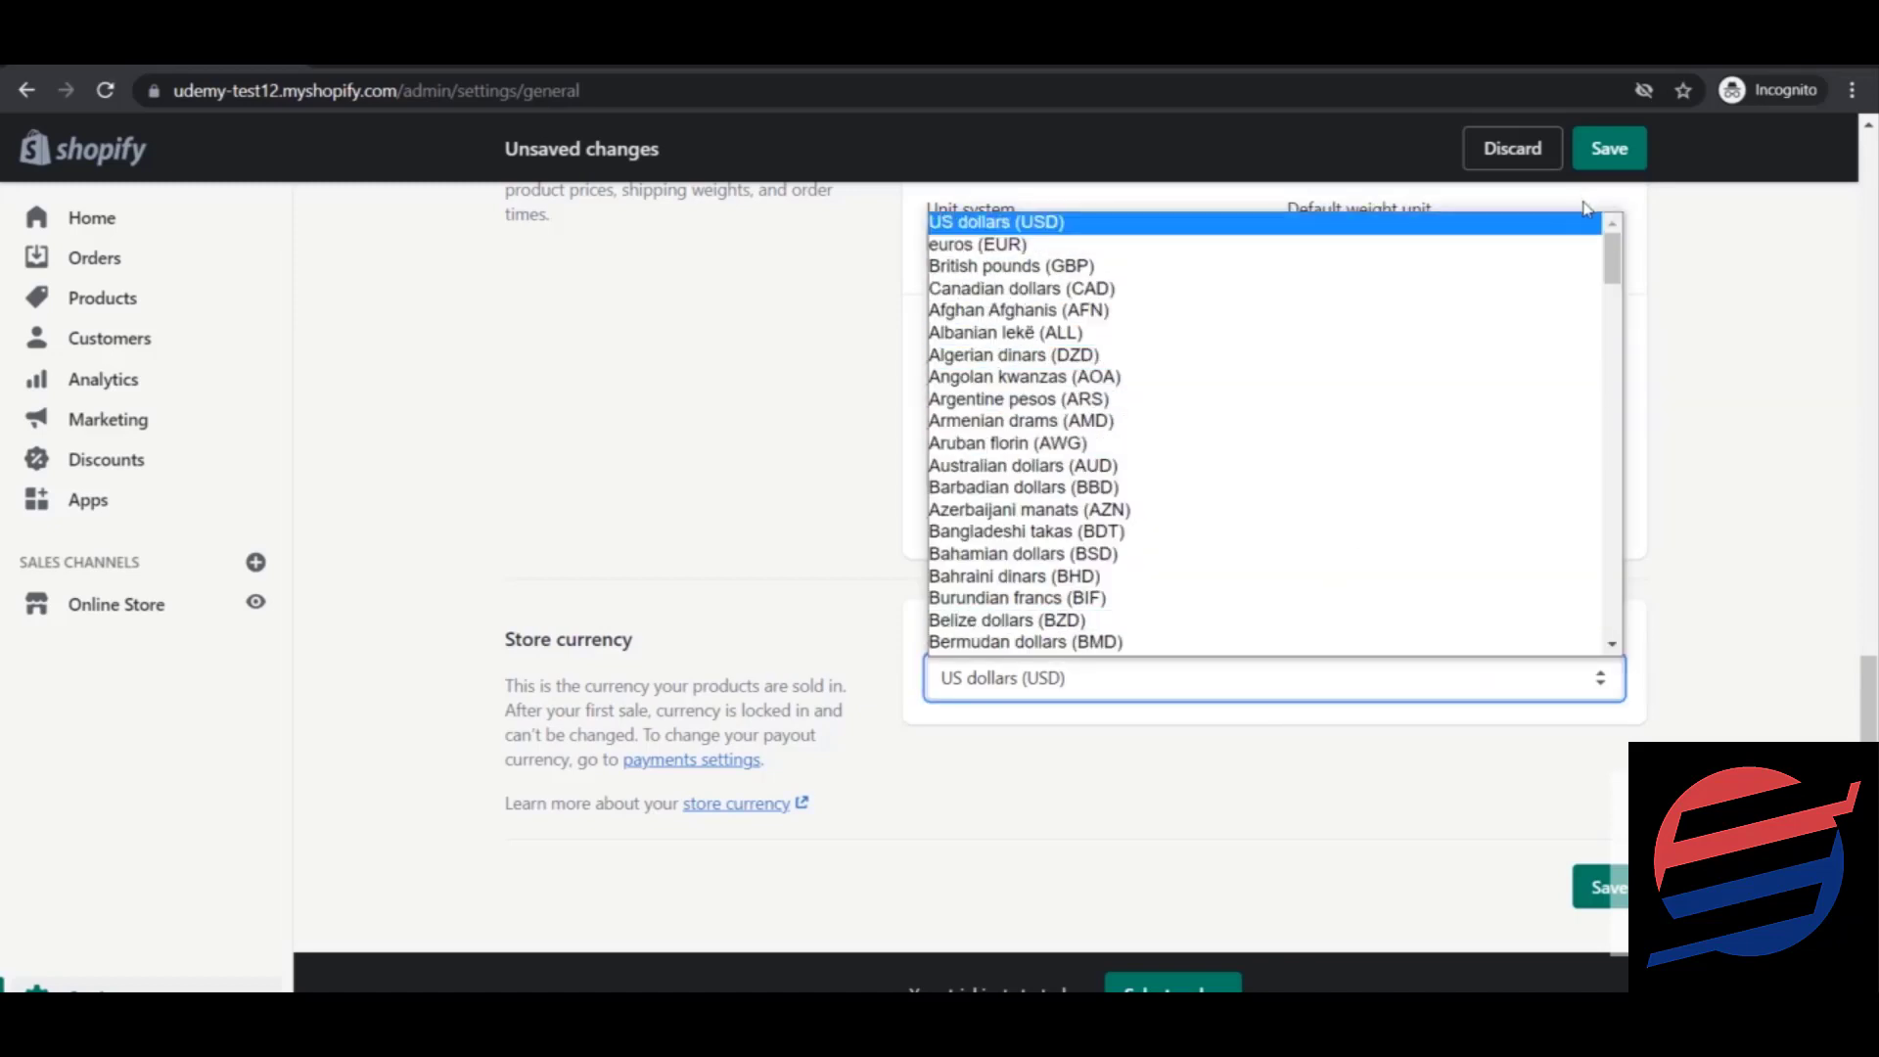
mouse_move(1611, 243)
mouse_down()
mouse_move(1615, 377)
mouse_move(1632, 248)
mouse_up()
click(1799, 226)
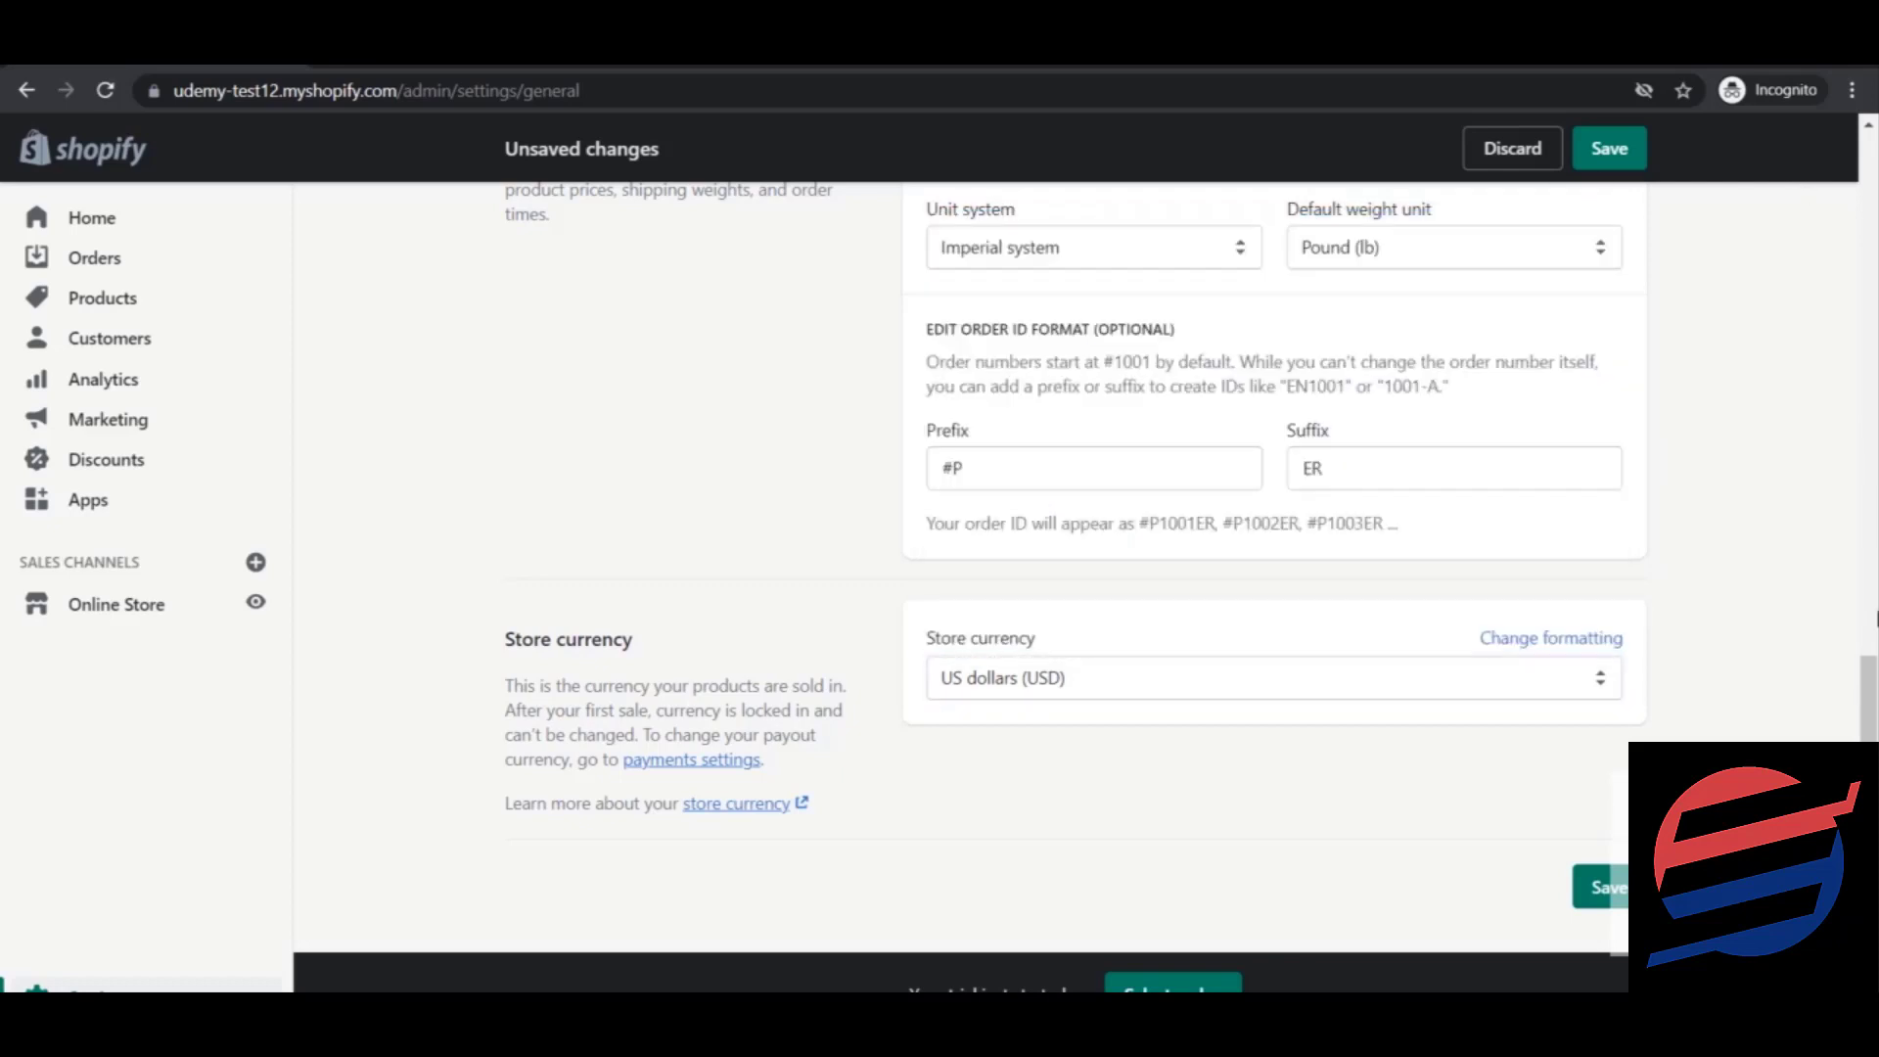
scroll(1877, 618, up, 6)
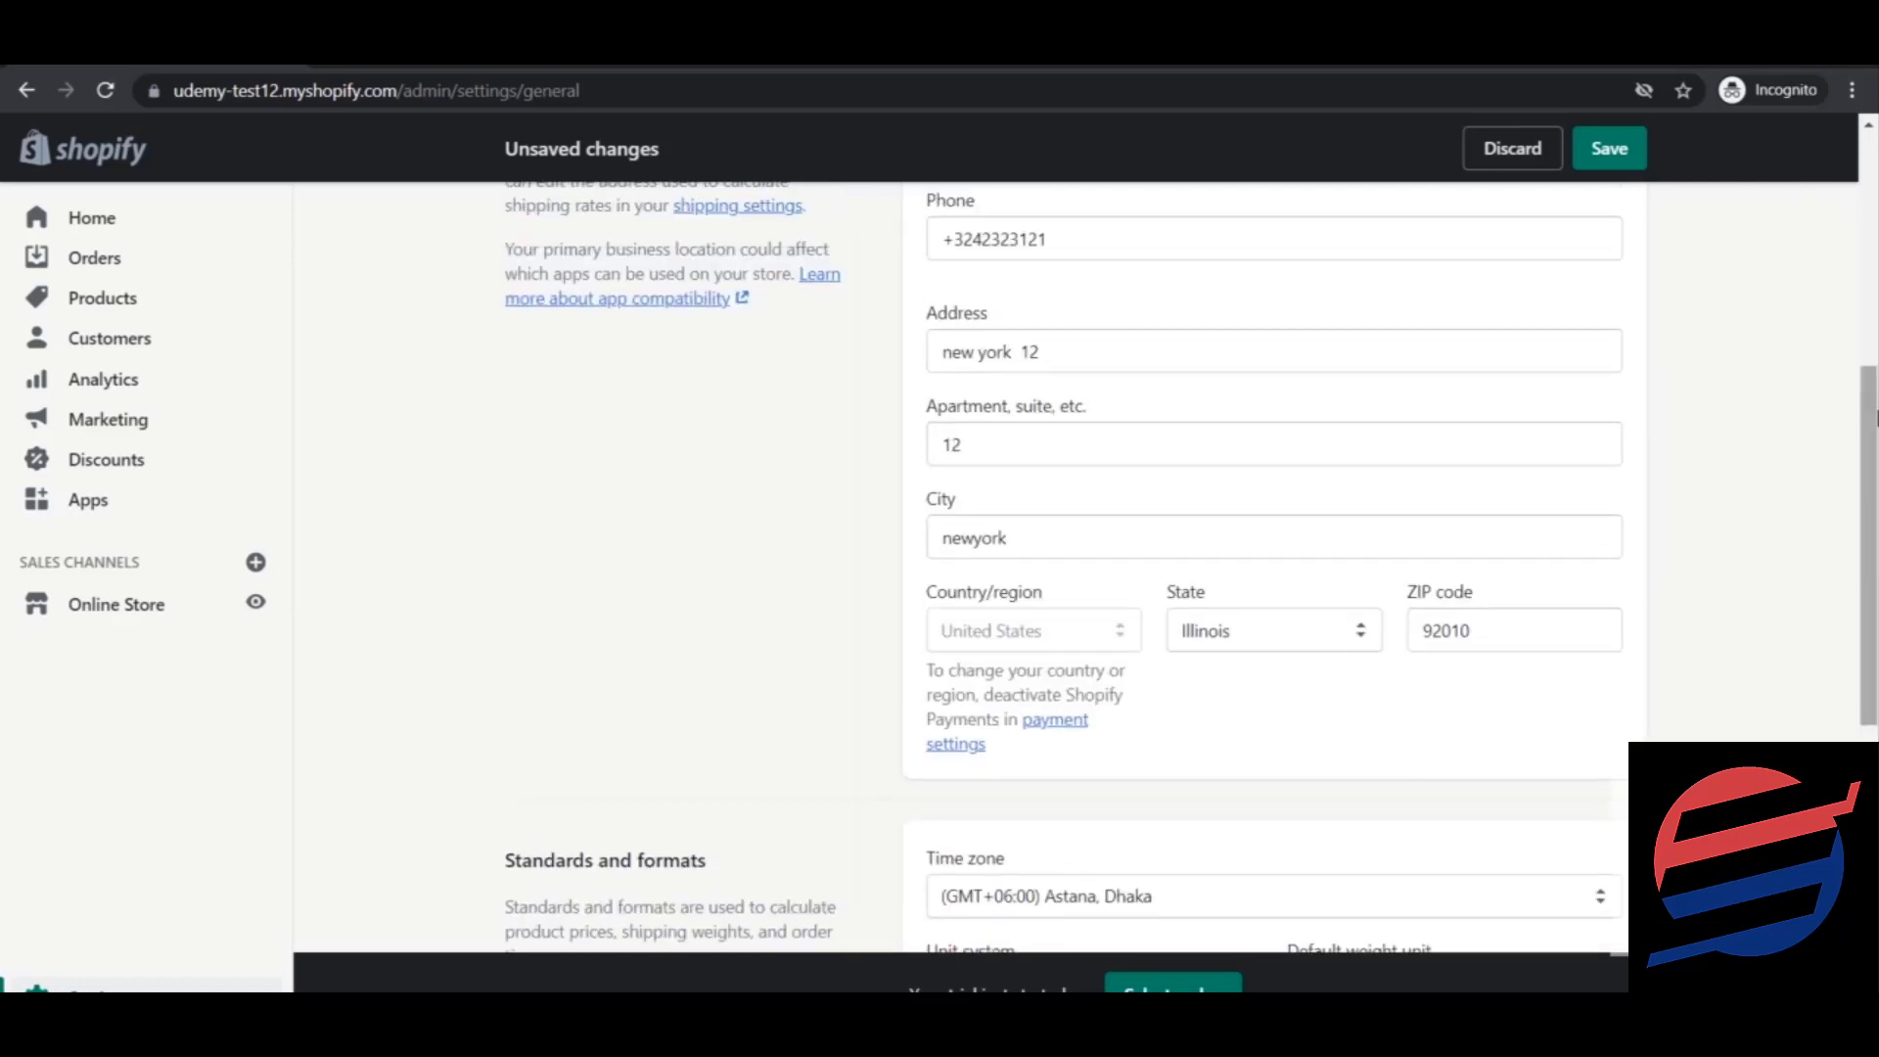
scroll(1876, 418, up, 6)
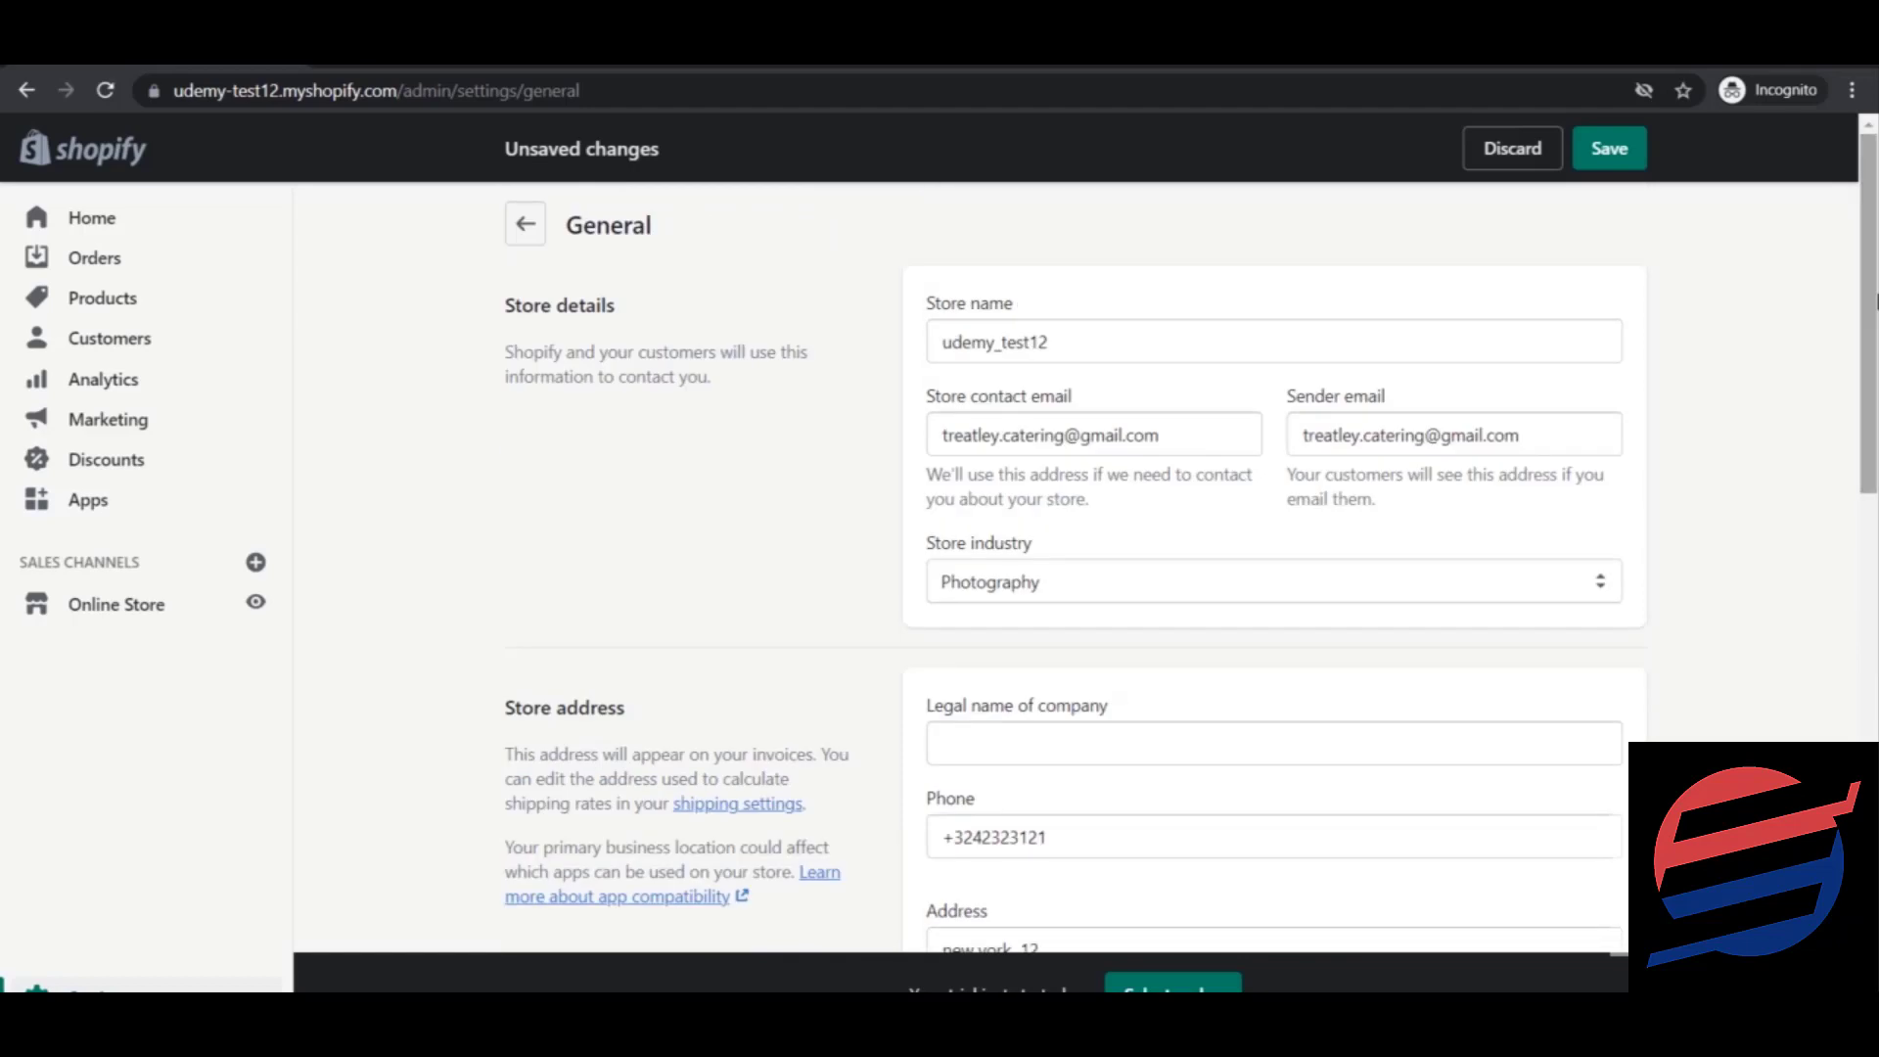
Review the General settings from the store details through the address and standards to the store currency.
scroll(1876, 301, down, 4)
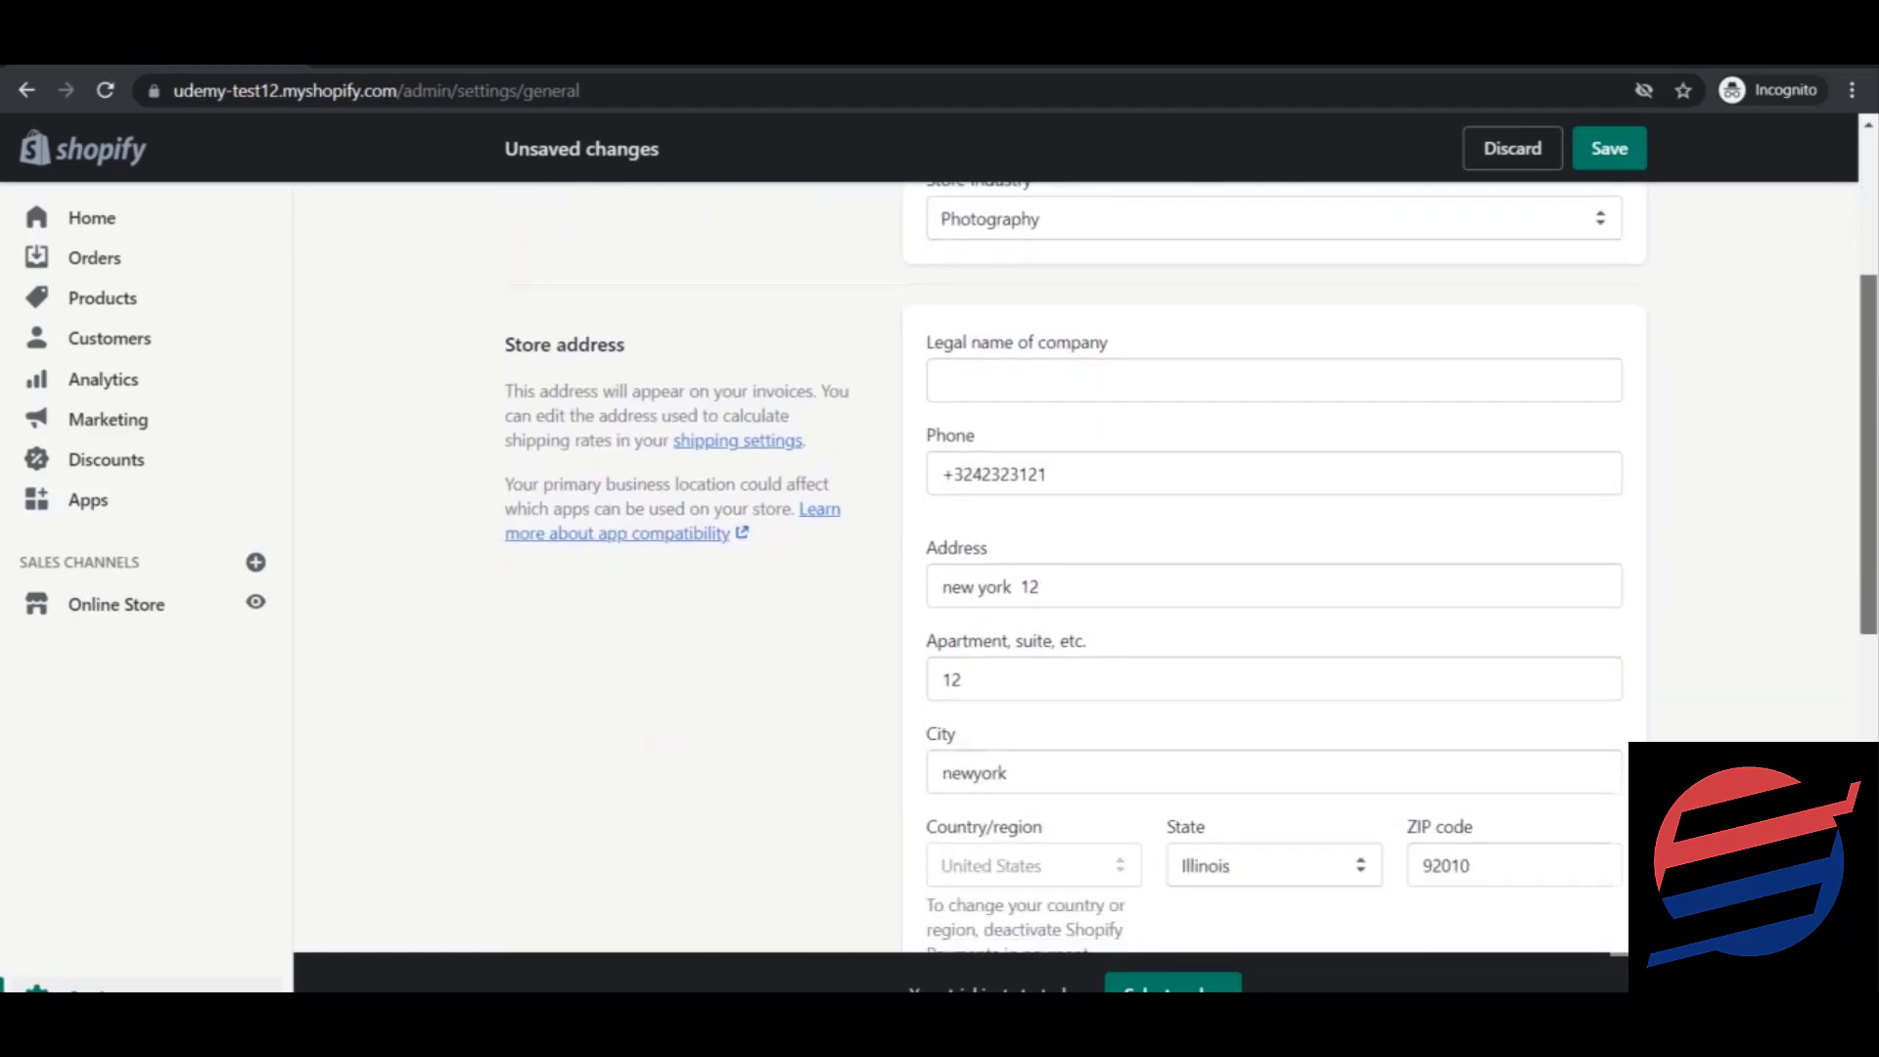
scroll(1870, 489, down, 8)
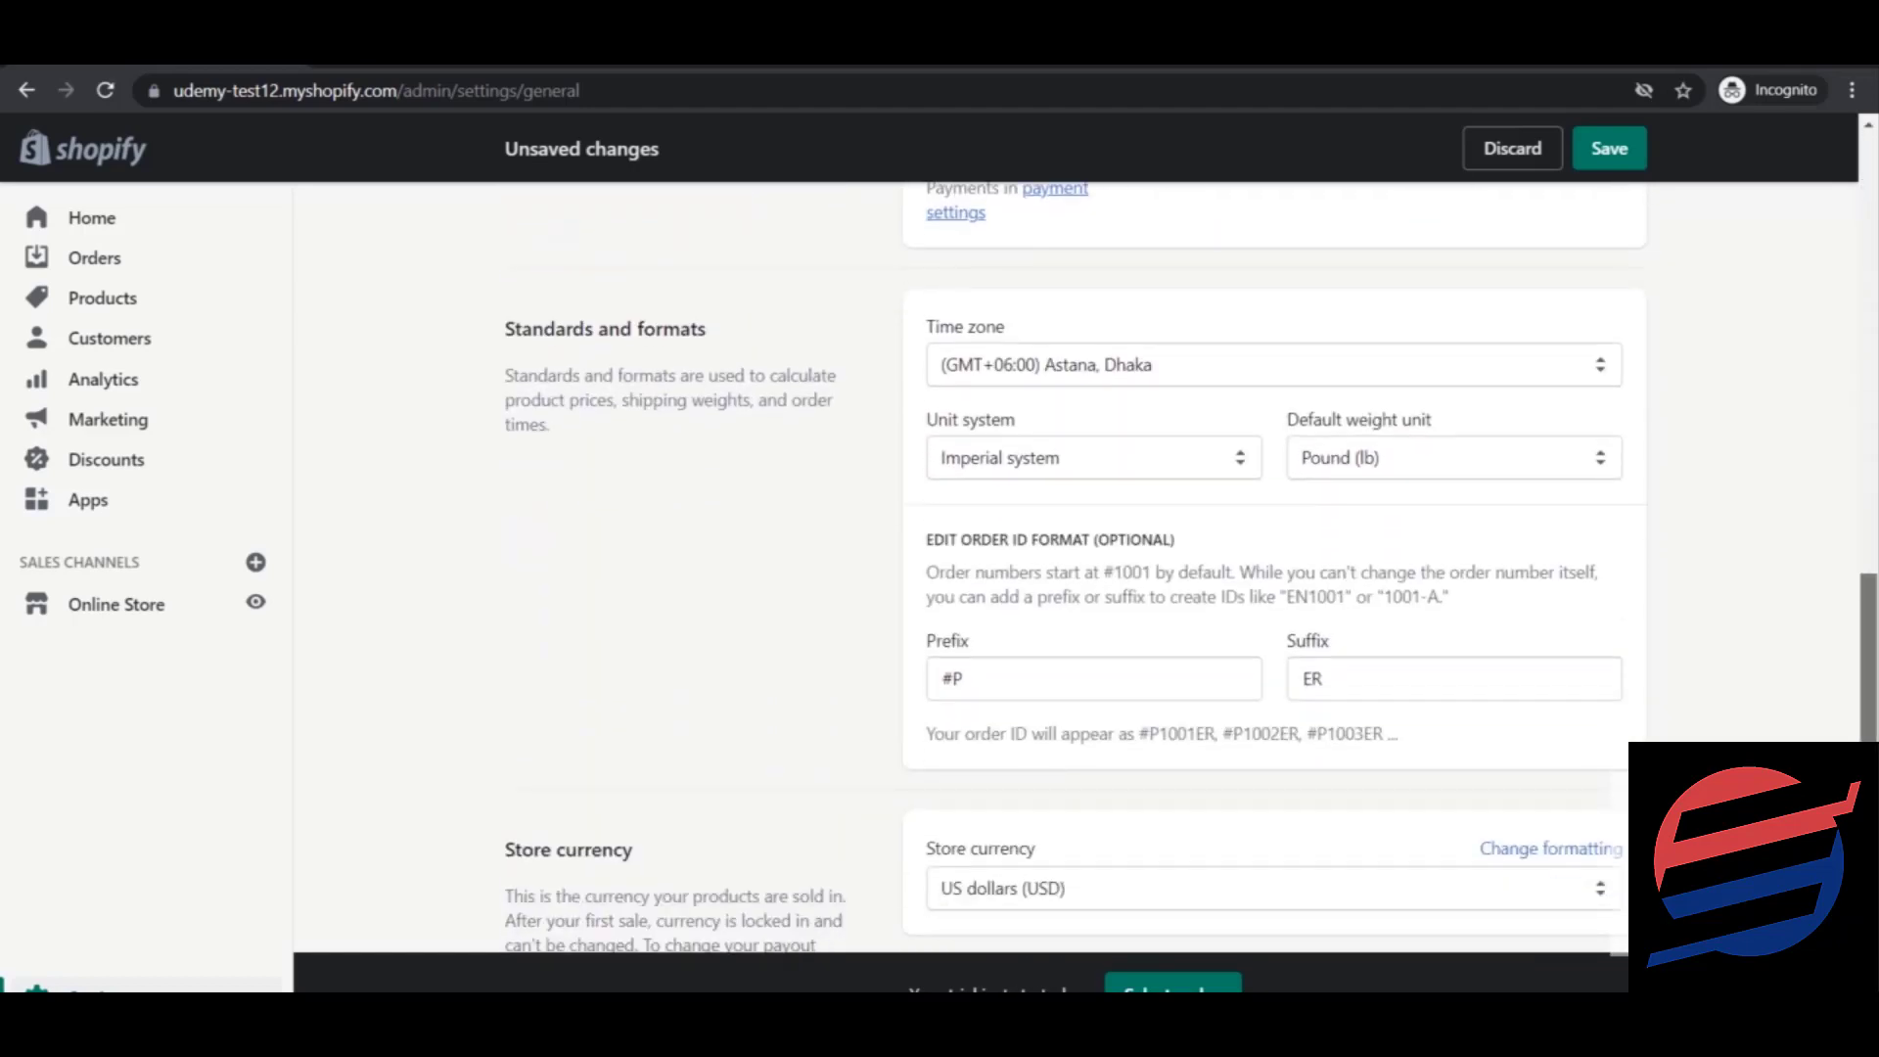
scroll(1192, 567, down, 3)
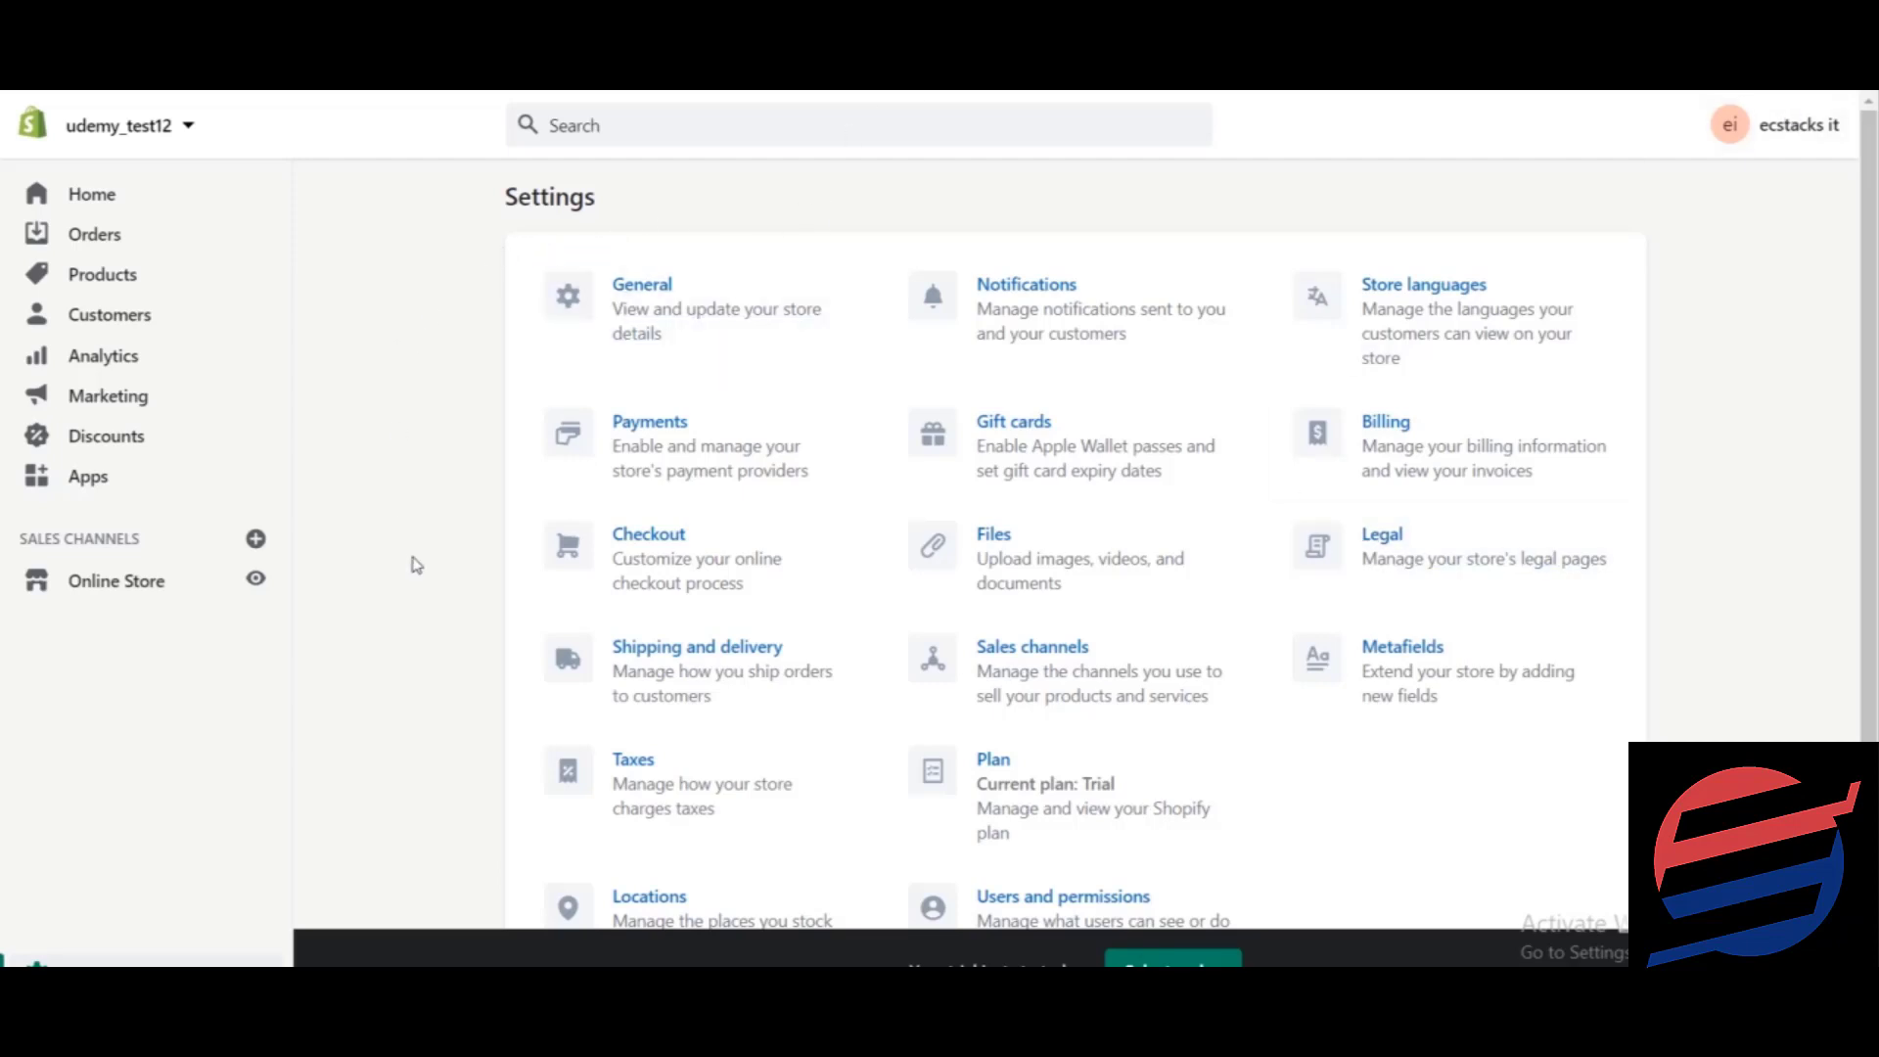
Open the Notifications settings and look over the customer notifications for orders.
click(1046, 307)
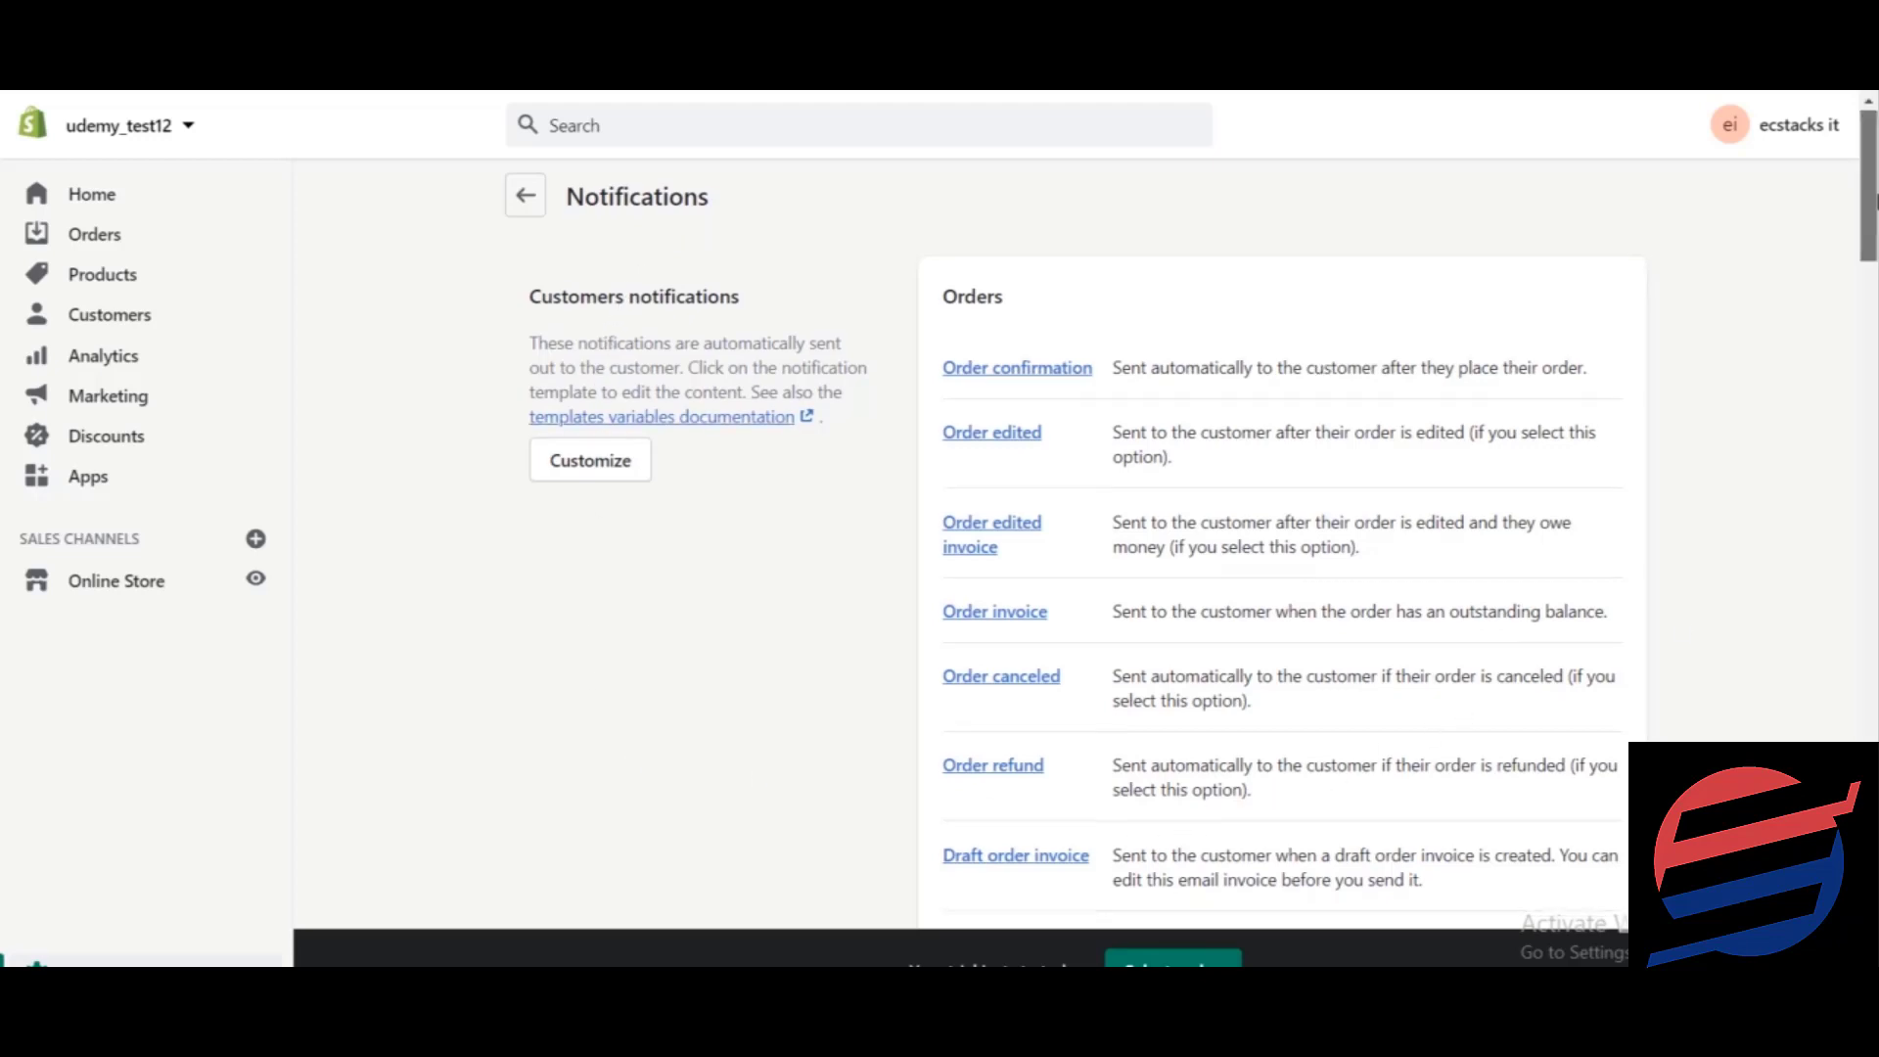
scroll(1874, 203, down, 1)
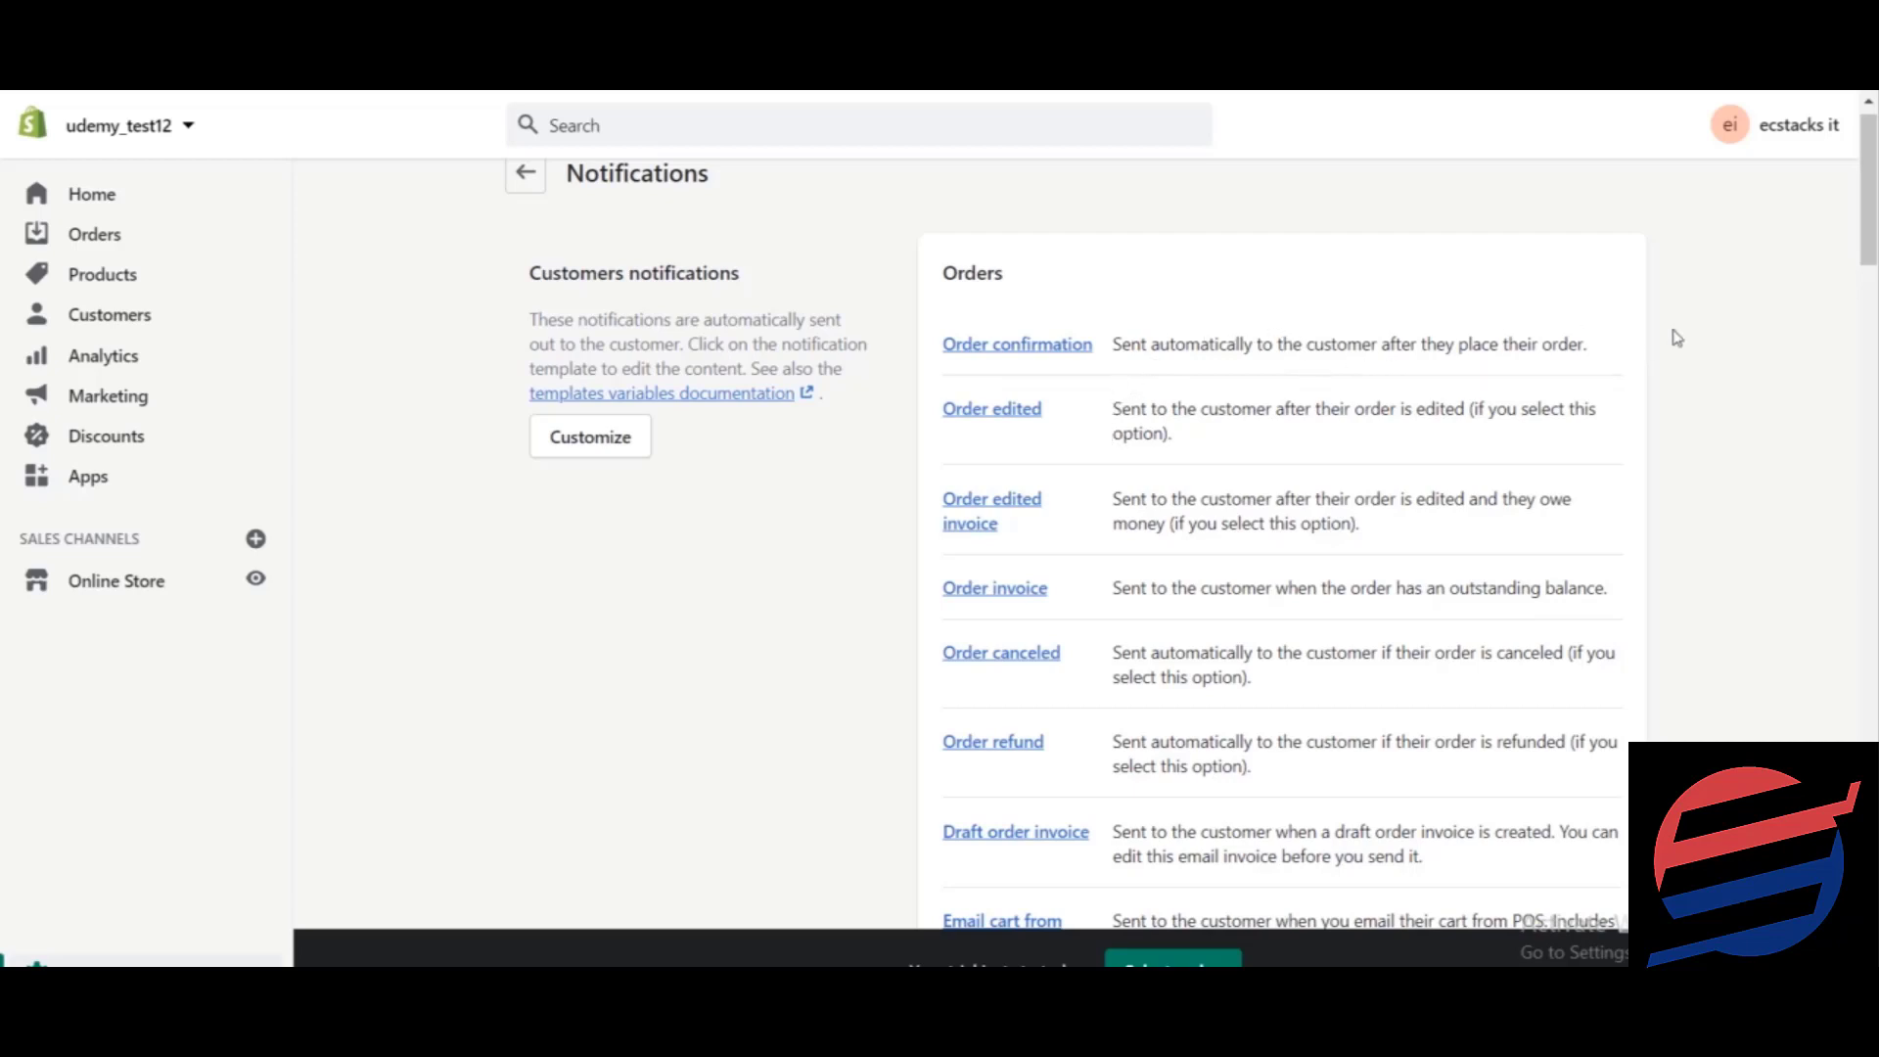
mouse_move(1874, 250)
mouse_down()
mouse_move(1874, 886)
mouse_move(1875, 223)
mouse_up()
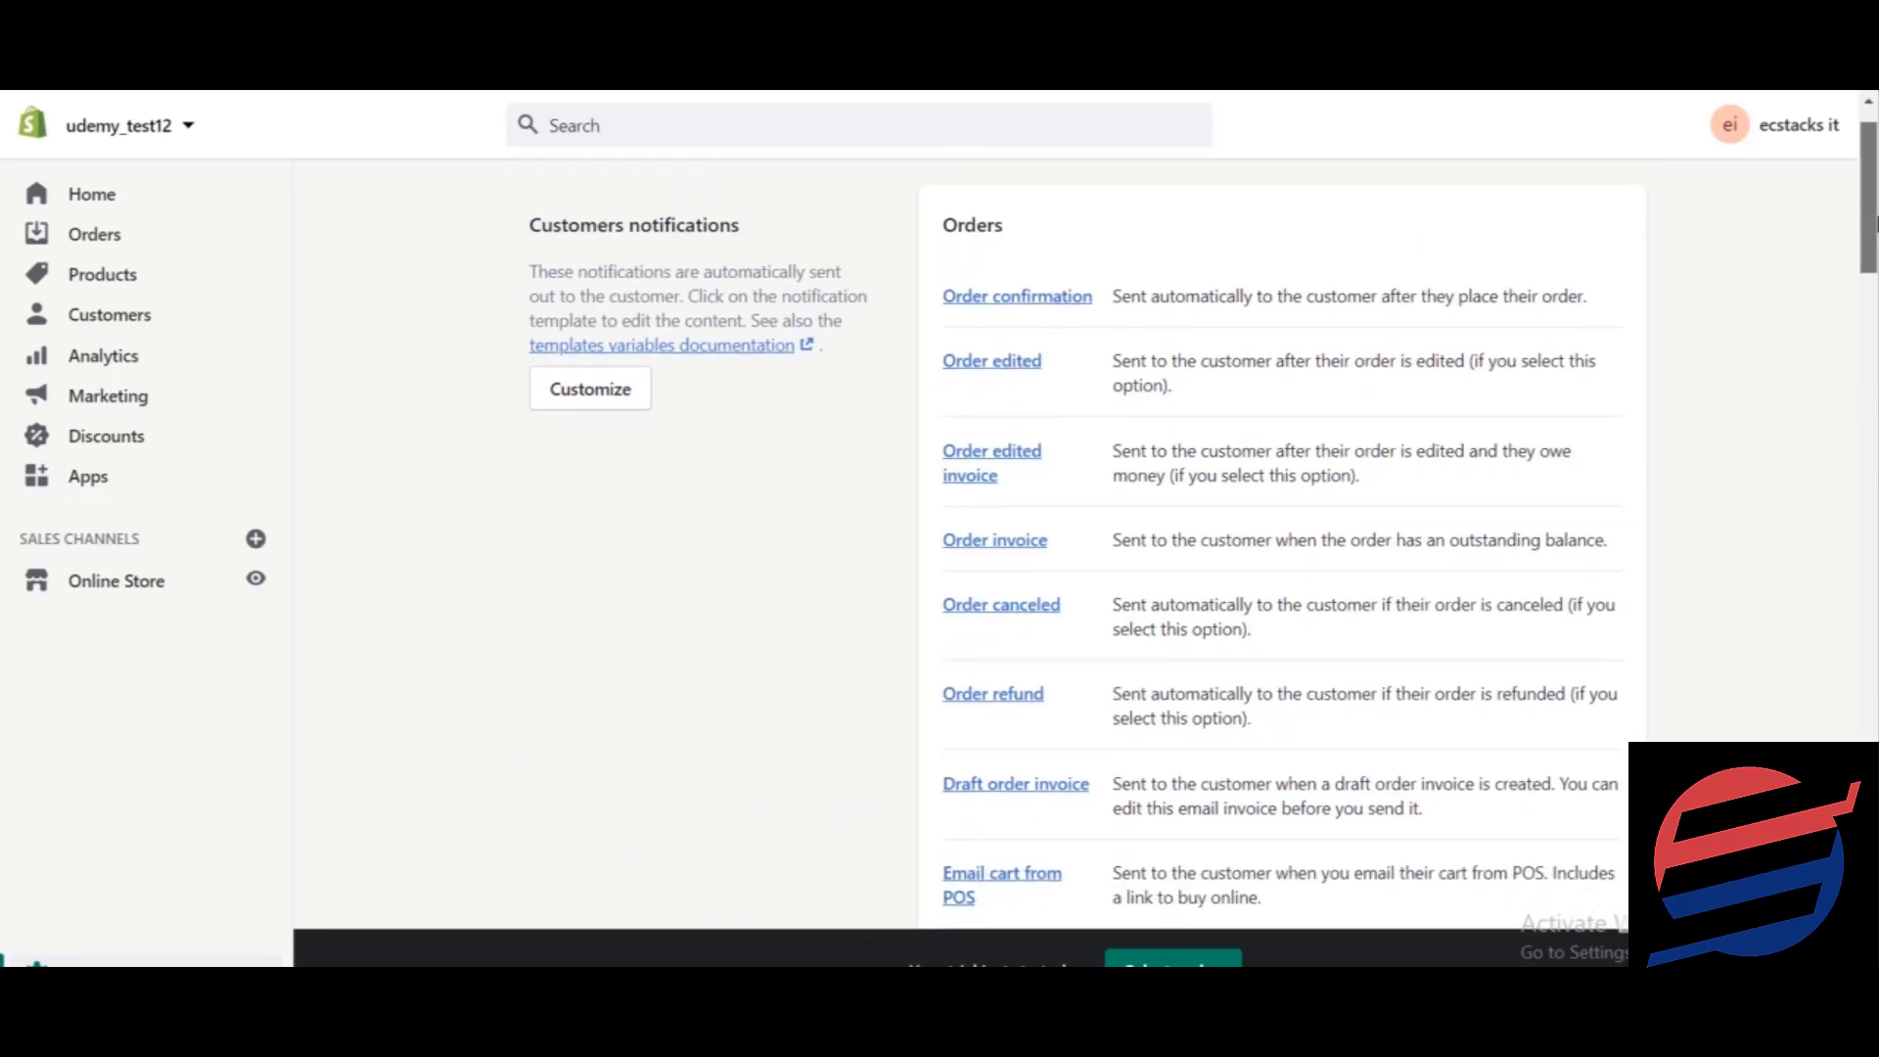
Open the Order confirmation template in a new browser tab and examine its email subject and HTML body.
right_click(1047, 304)
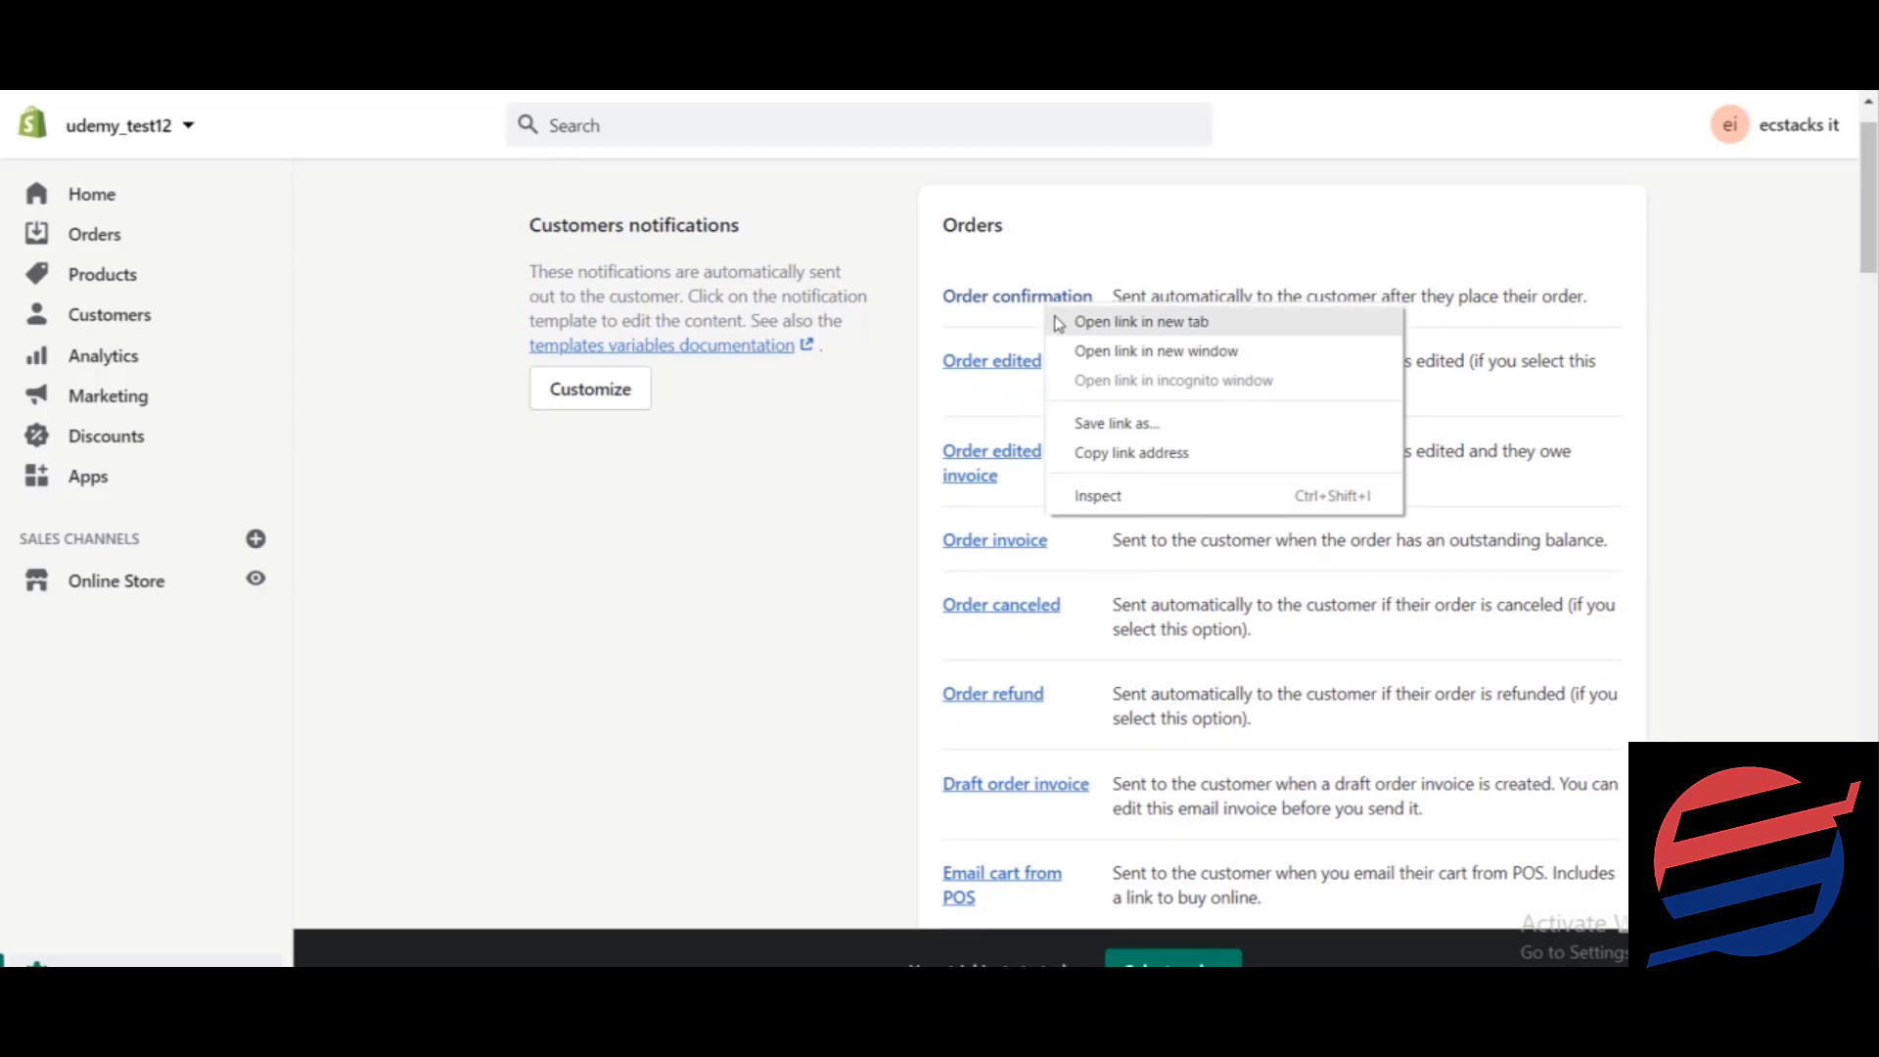
click(1058, 323)
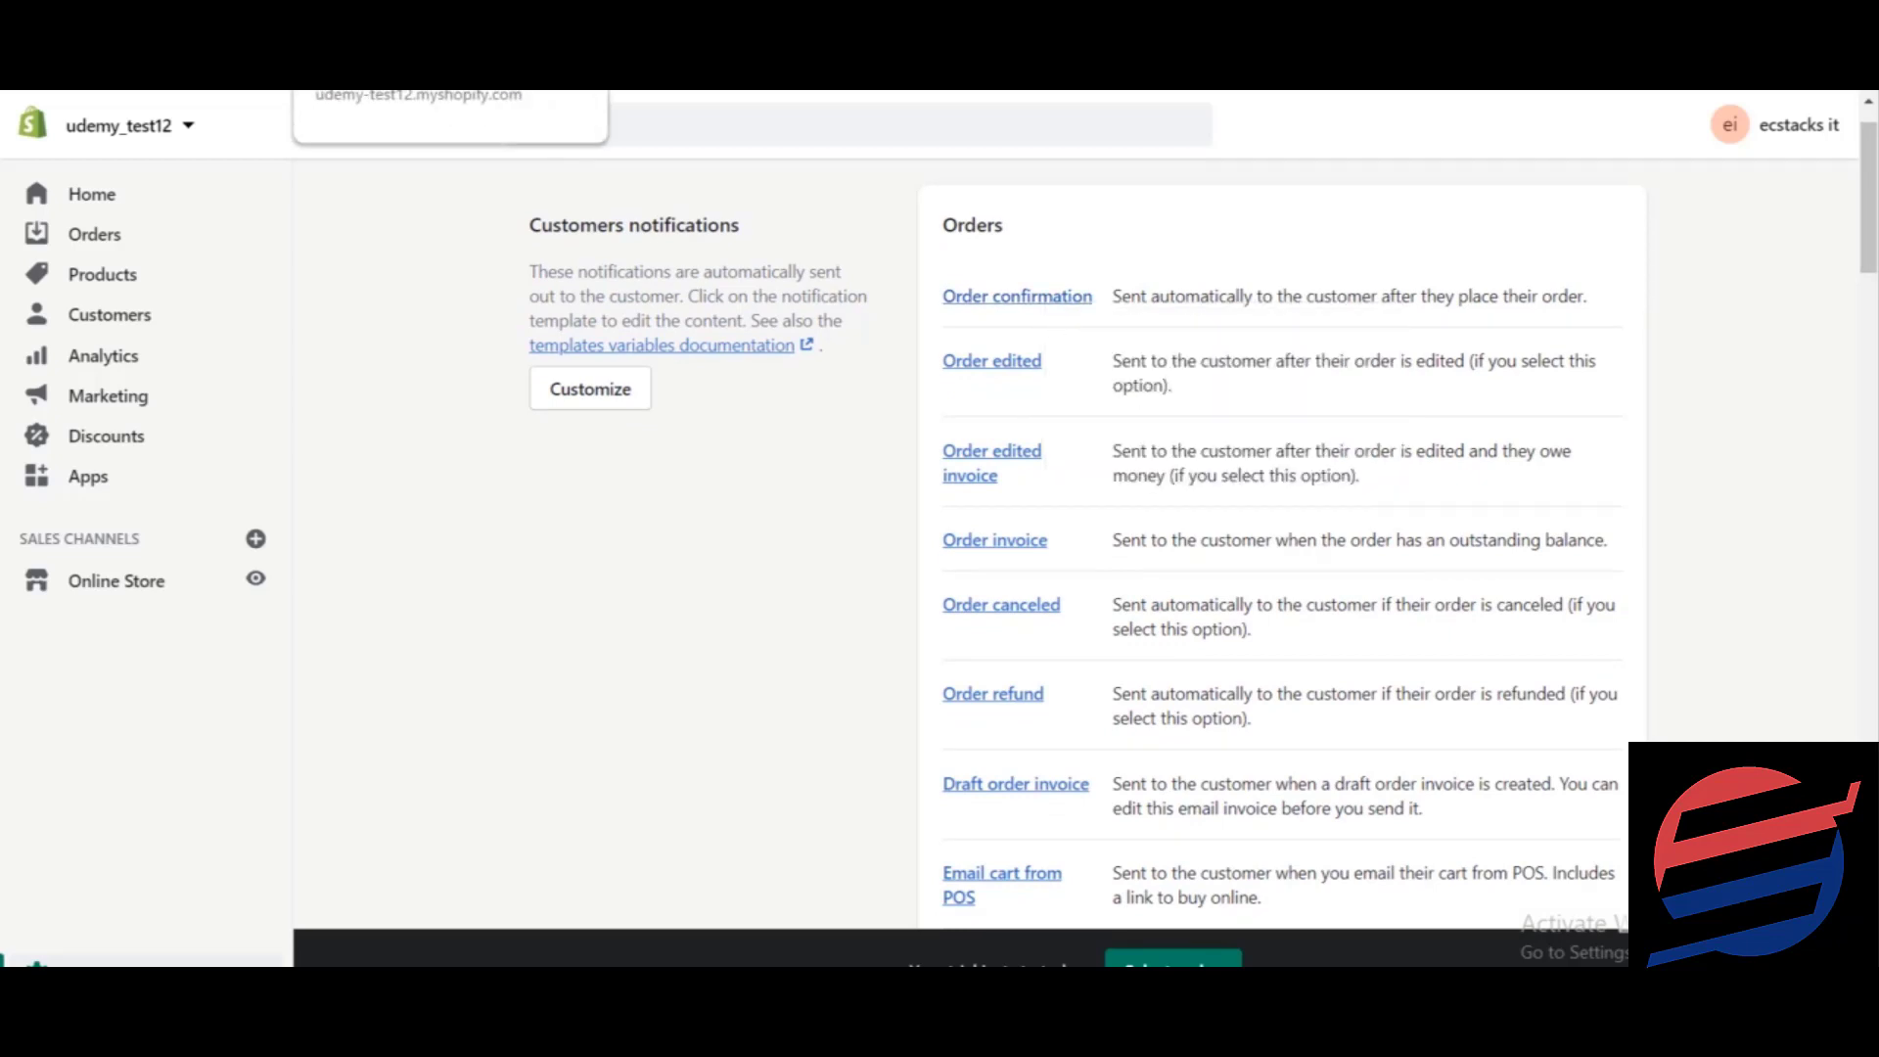
click(445, 22)
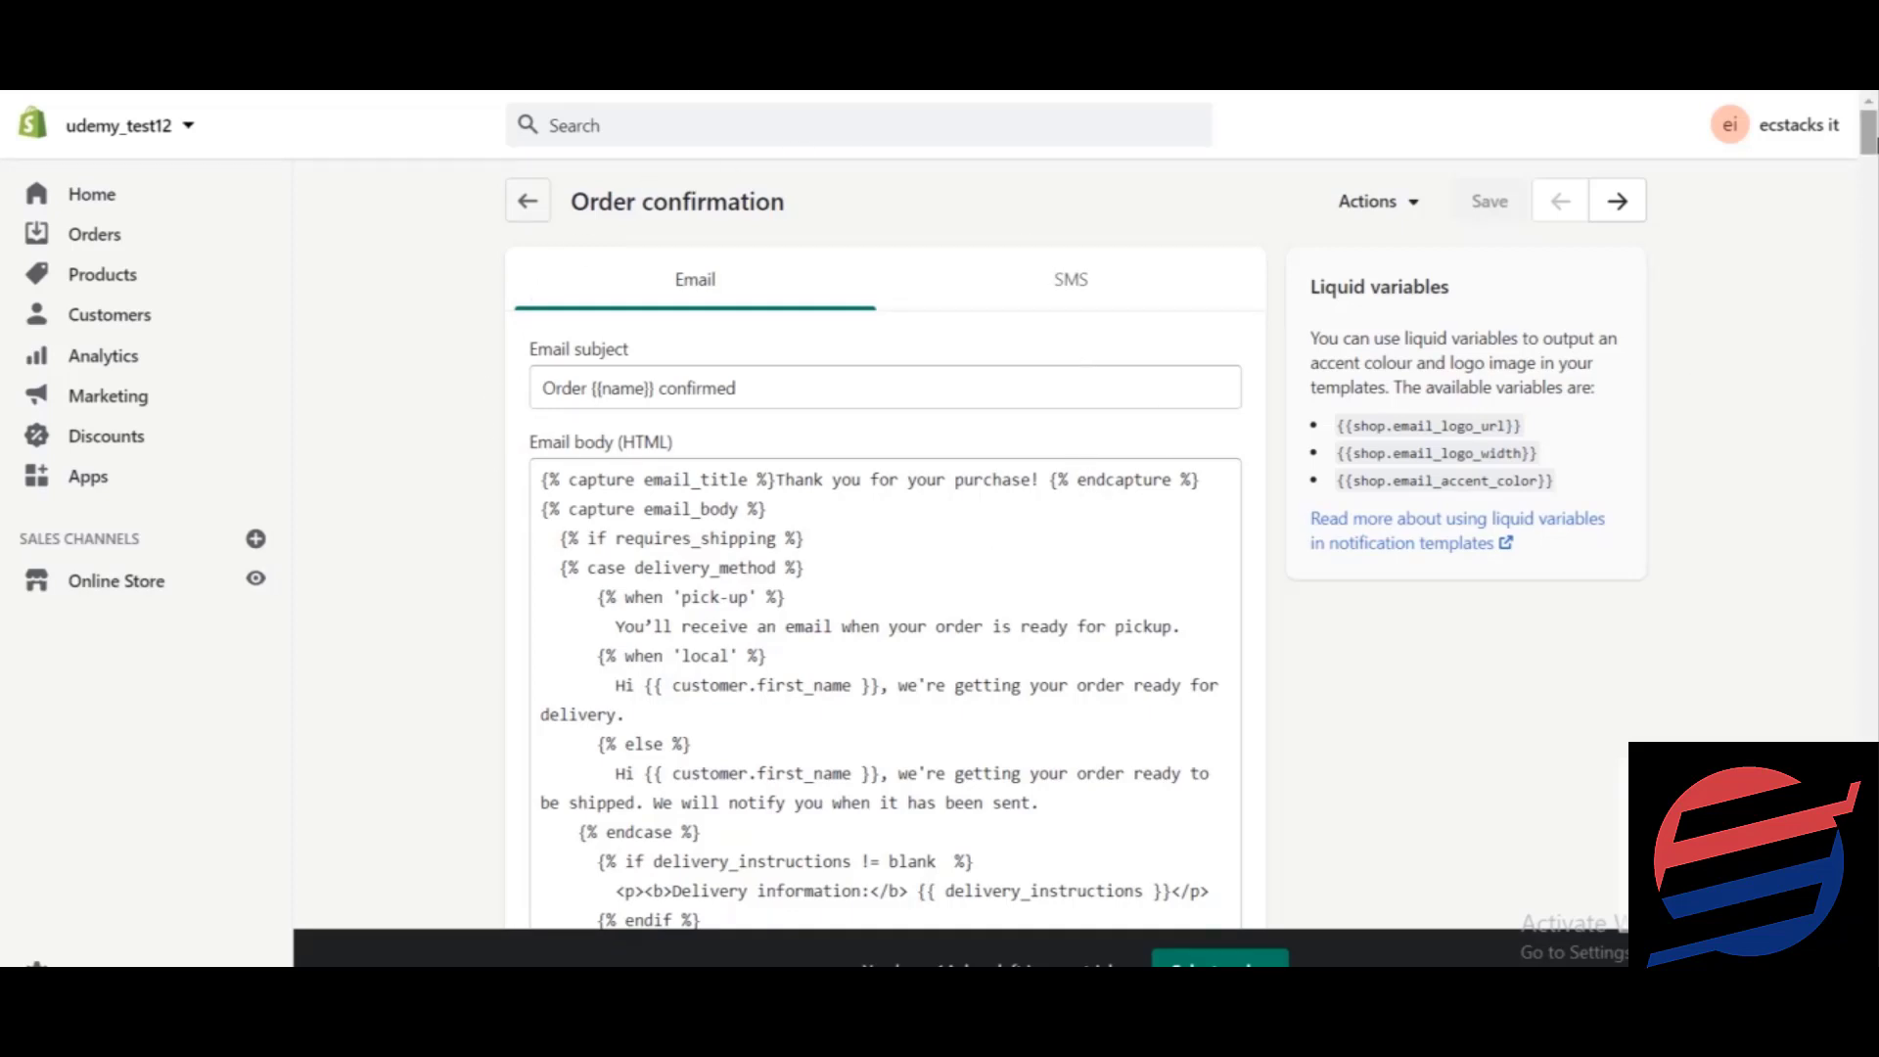
scroll(1075, 546, down, 1)
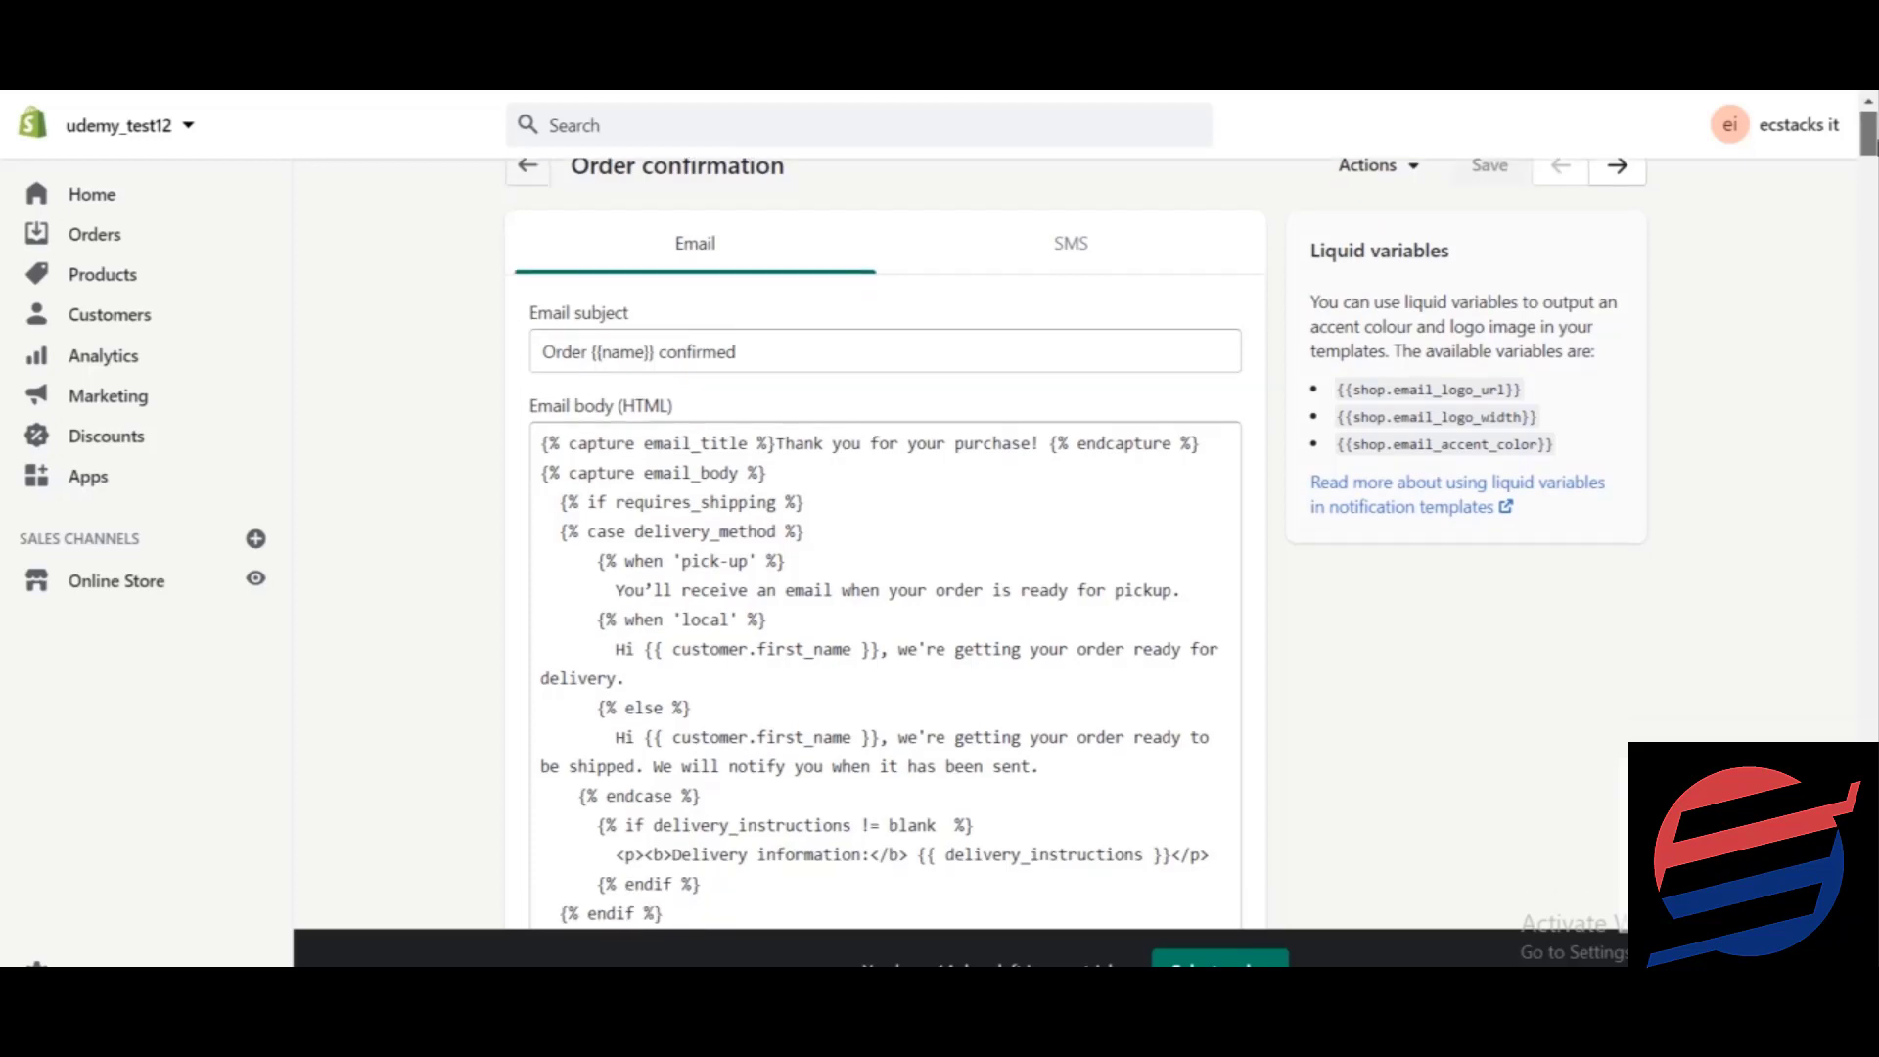
scroll(1076, 543, up, 1)
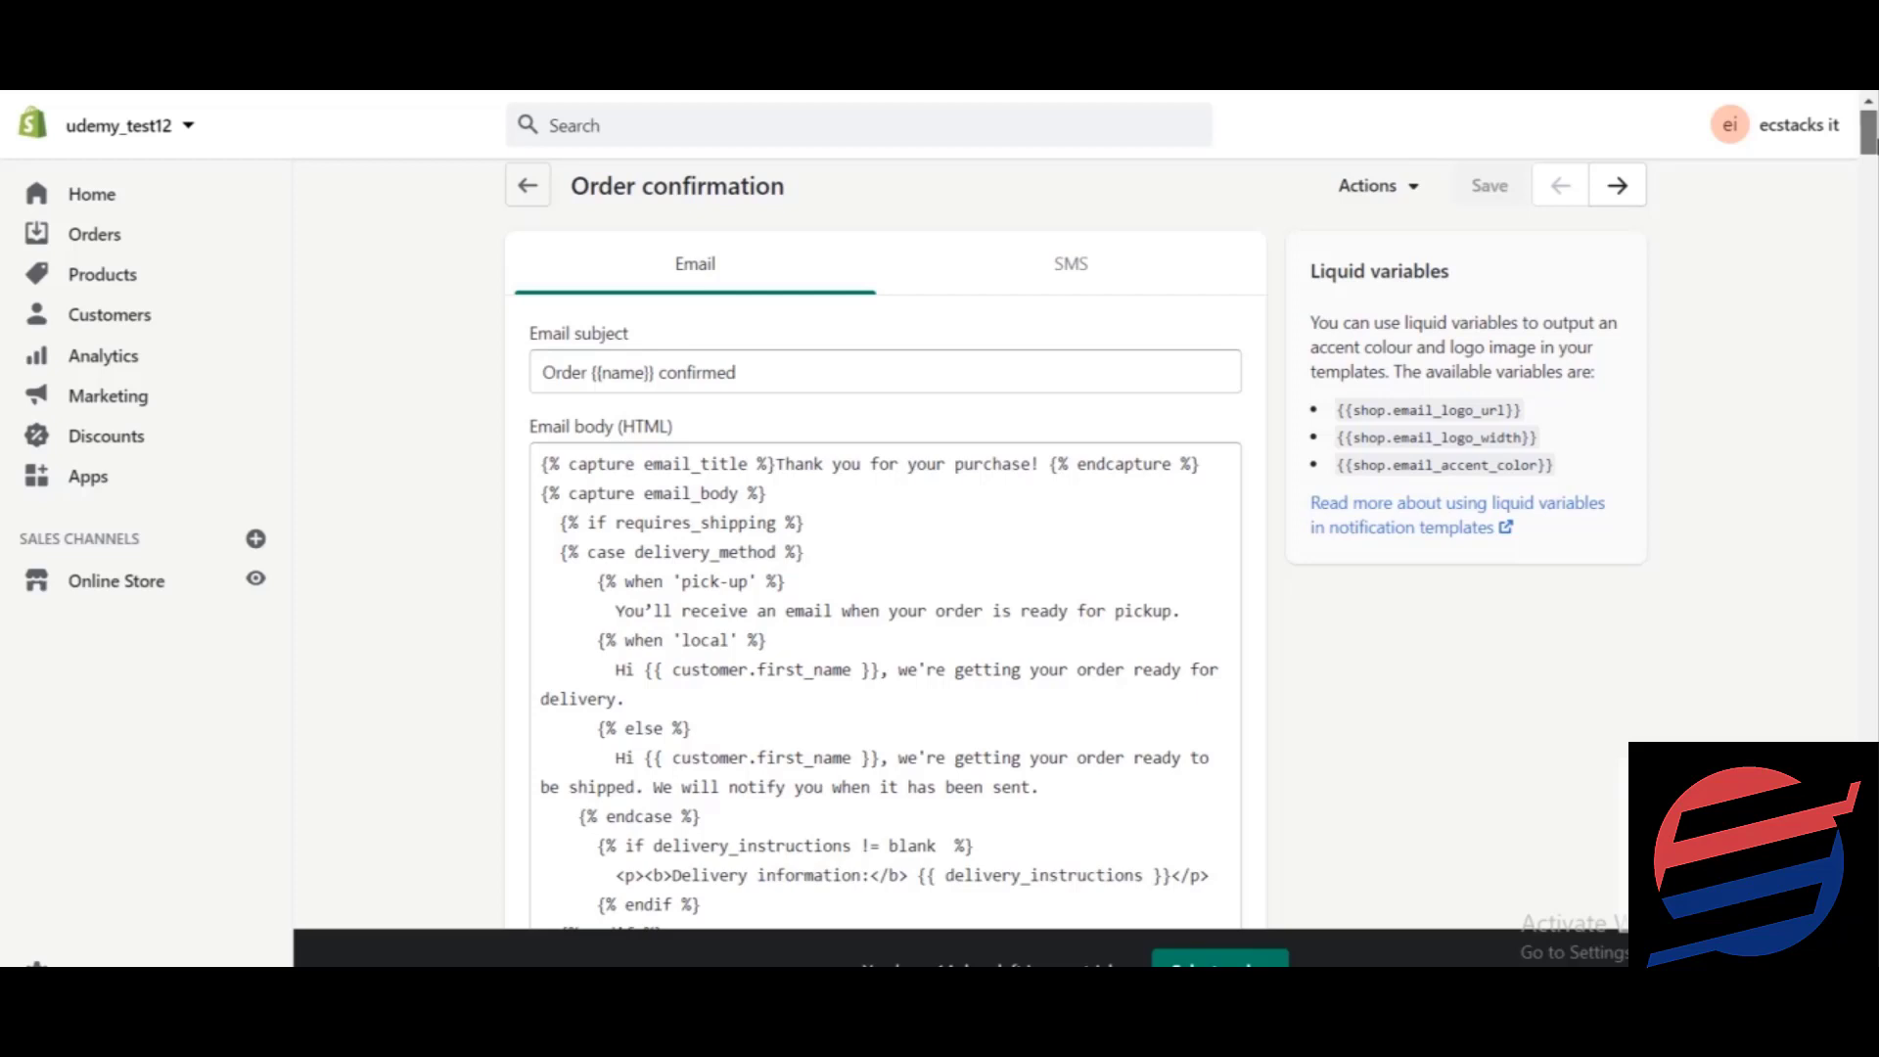
scroll(734, 298, down, 2)
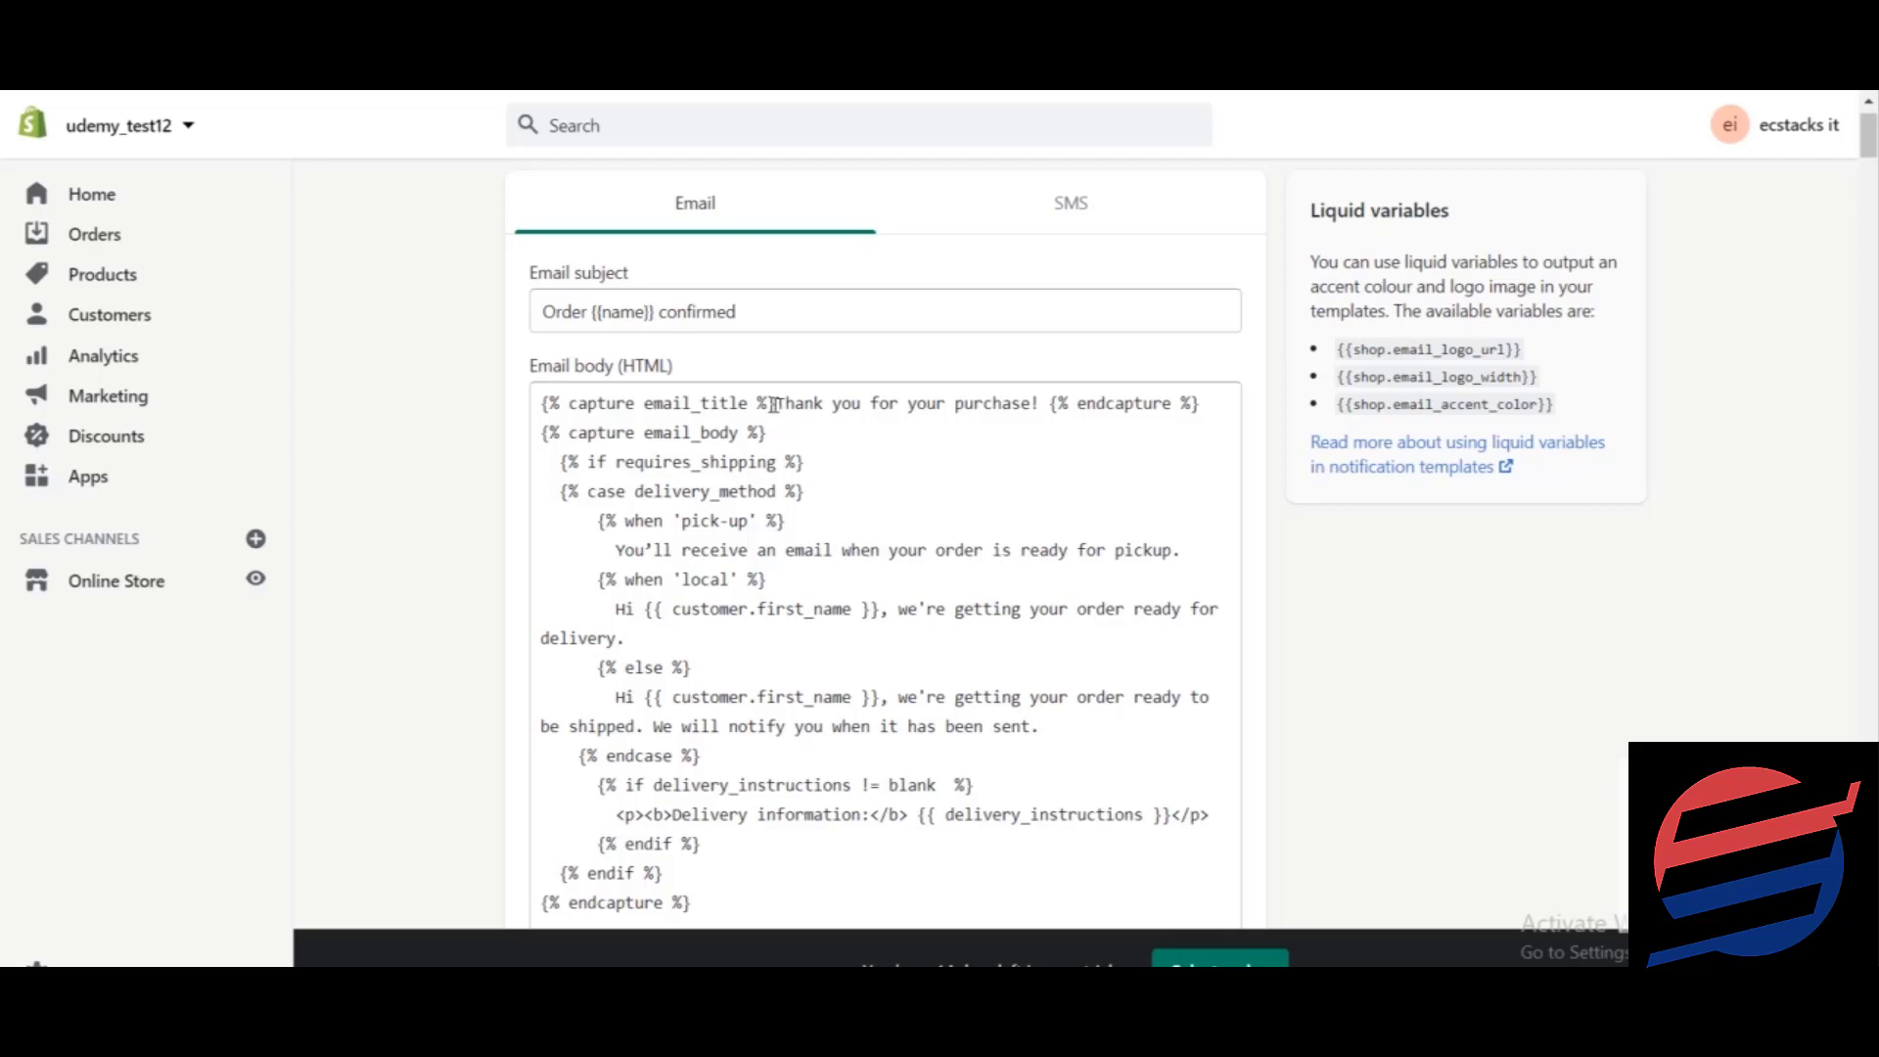
Add "Have a nice day" after "Thank you for your purchase!" in the email title of the Order confirmation body.
drag(772, 403, 1014, 401)
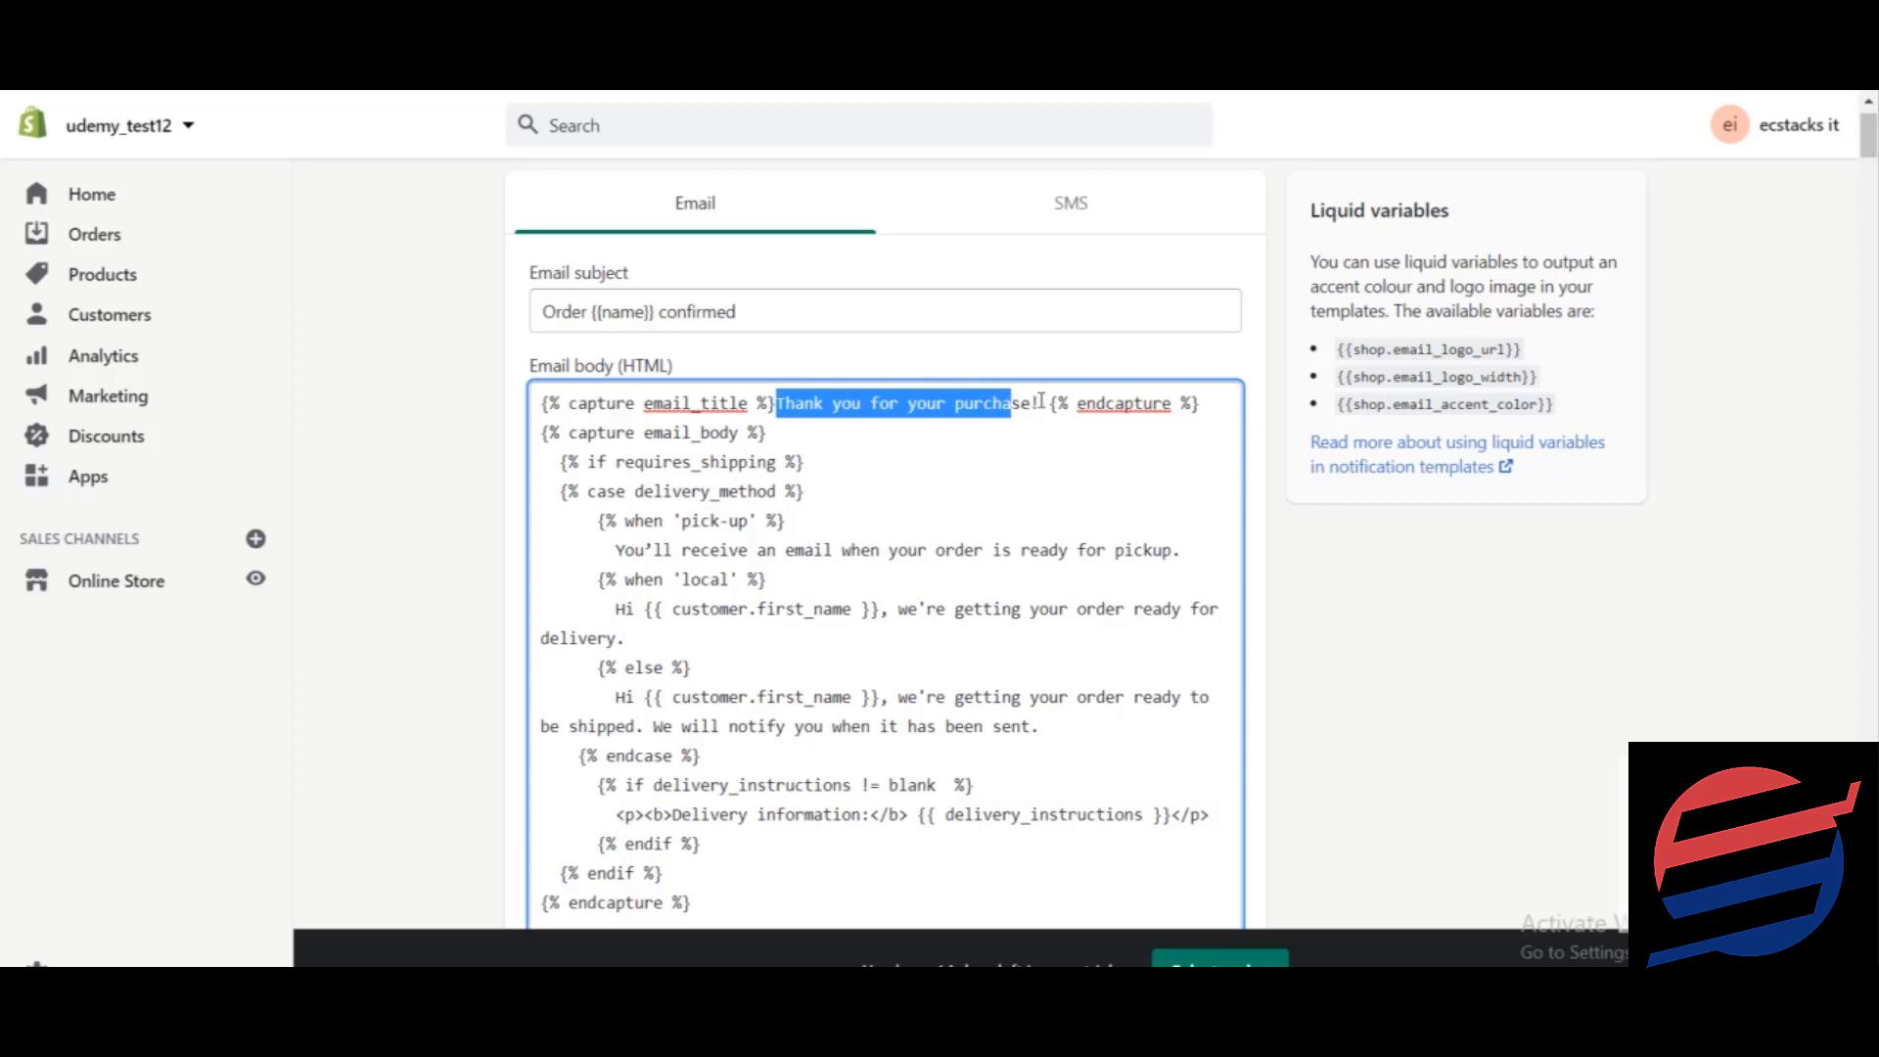
click(1041, 403)
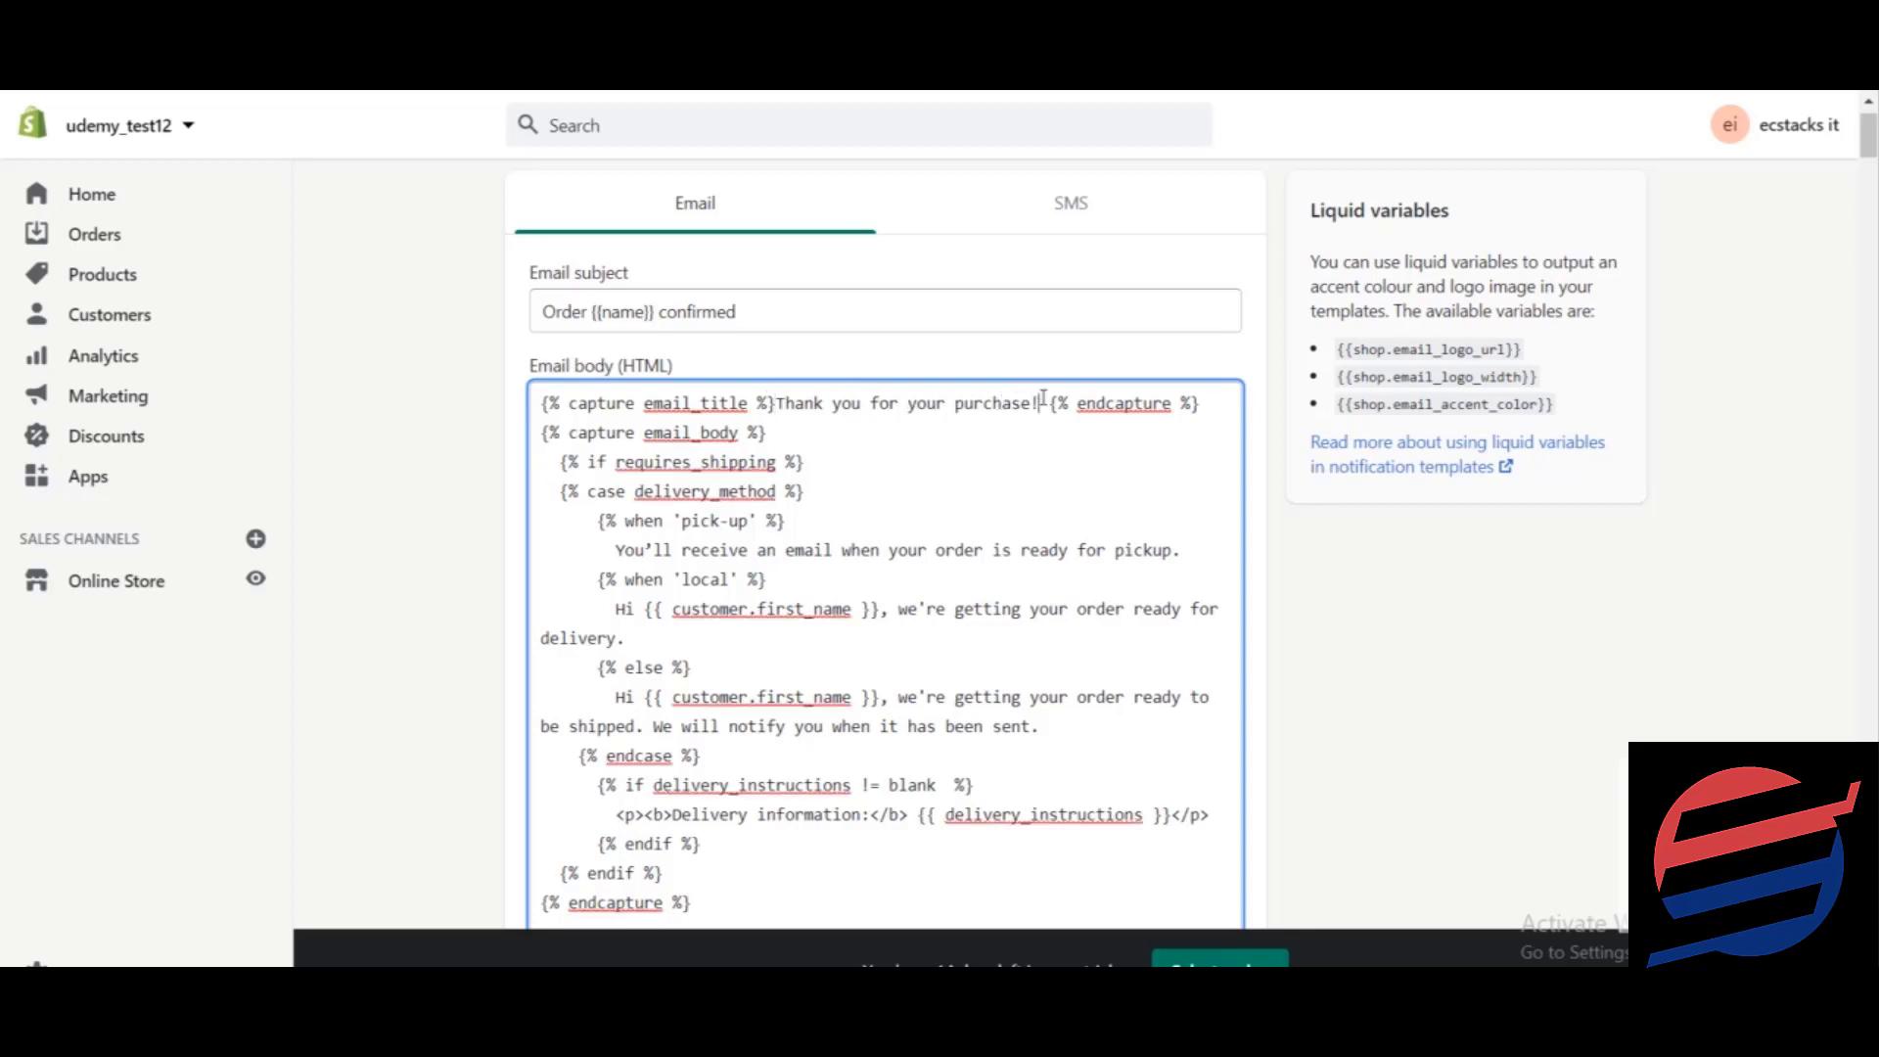
scroll(1043, 399, up, 1)
text(Have a ni)
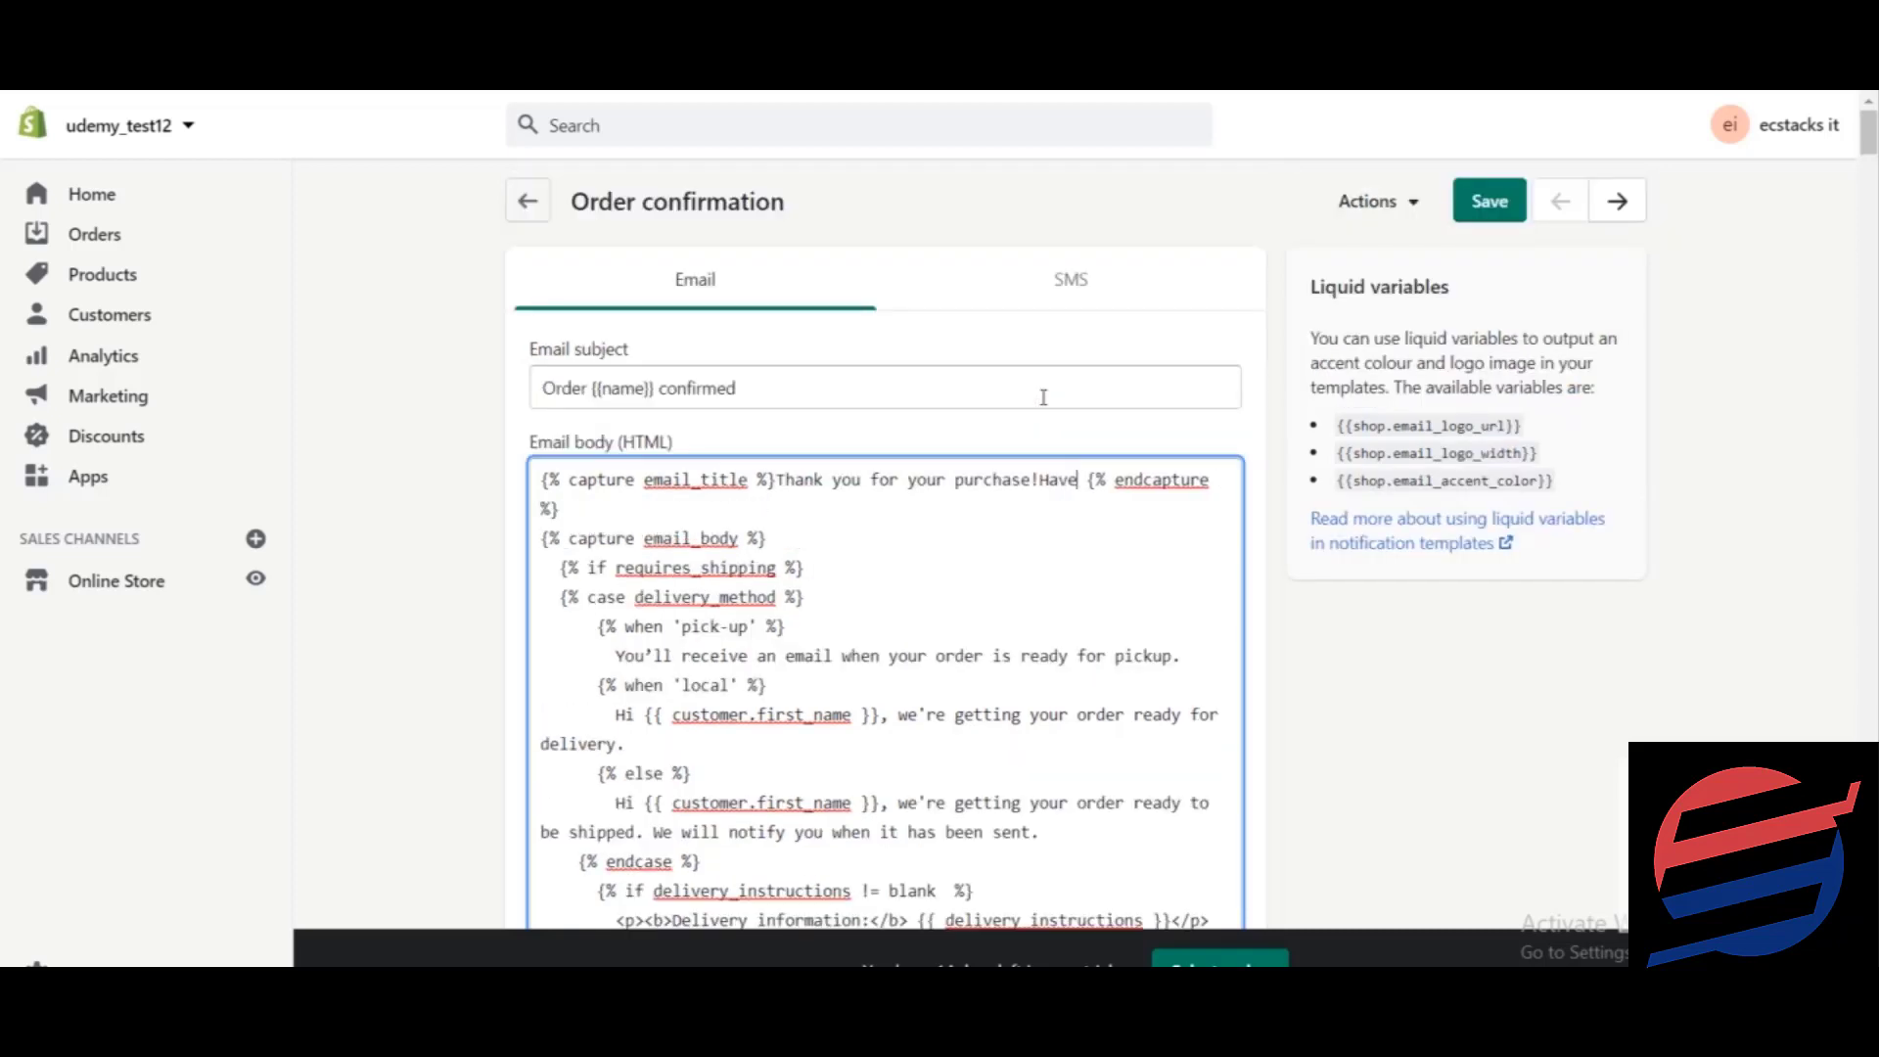
text(ce  )
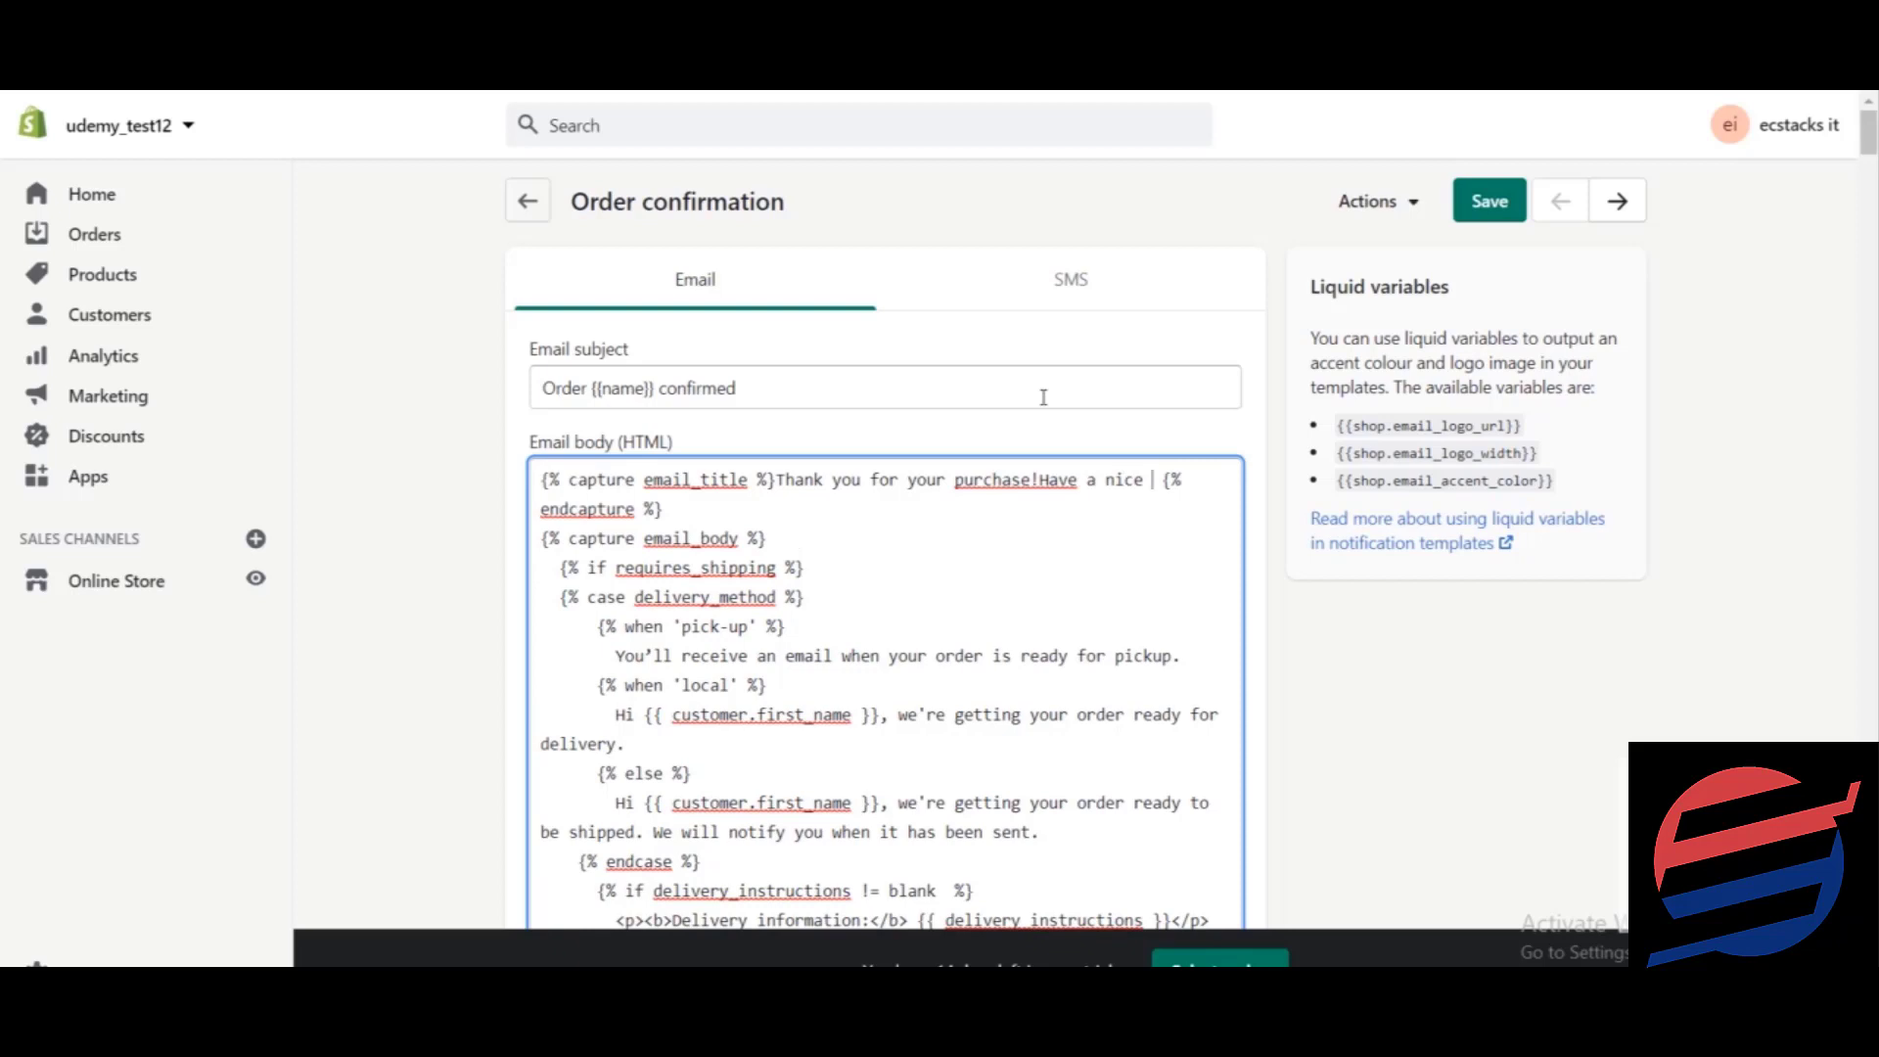
text(day)
Look over the rest of the Order confirmation email body, and return to the notifications list without saving the edit.
drag(615, 656, 888, 633)
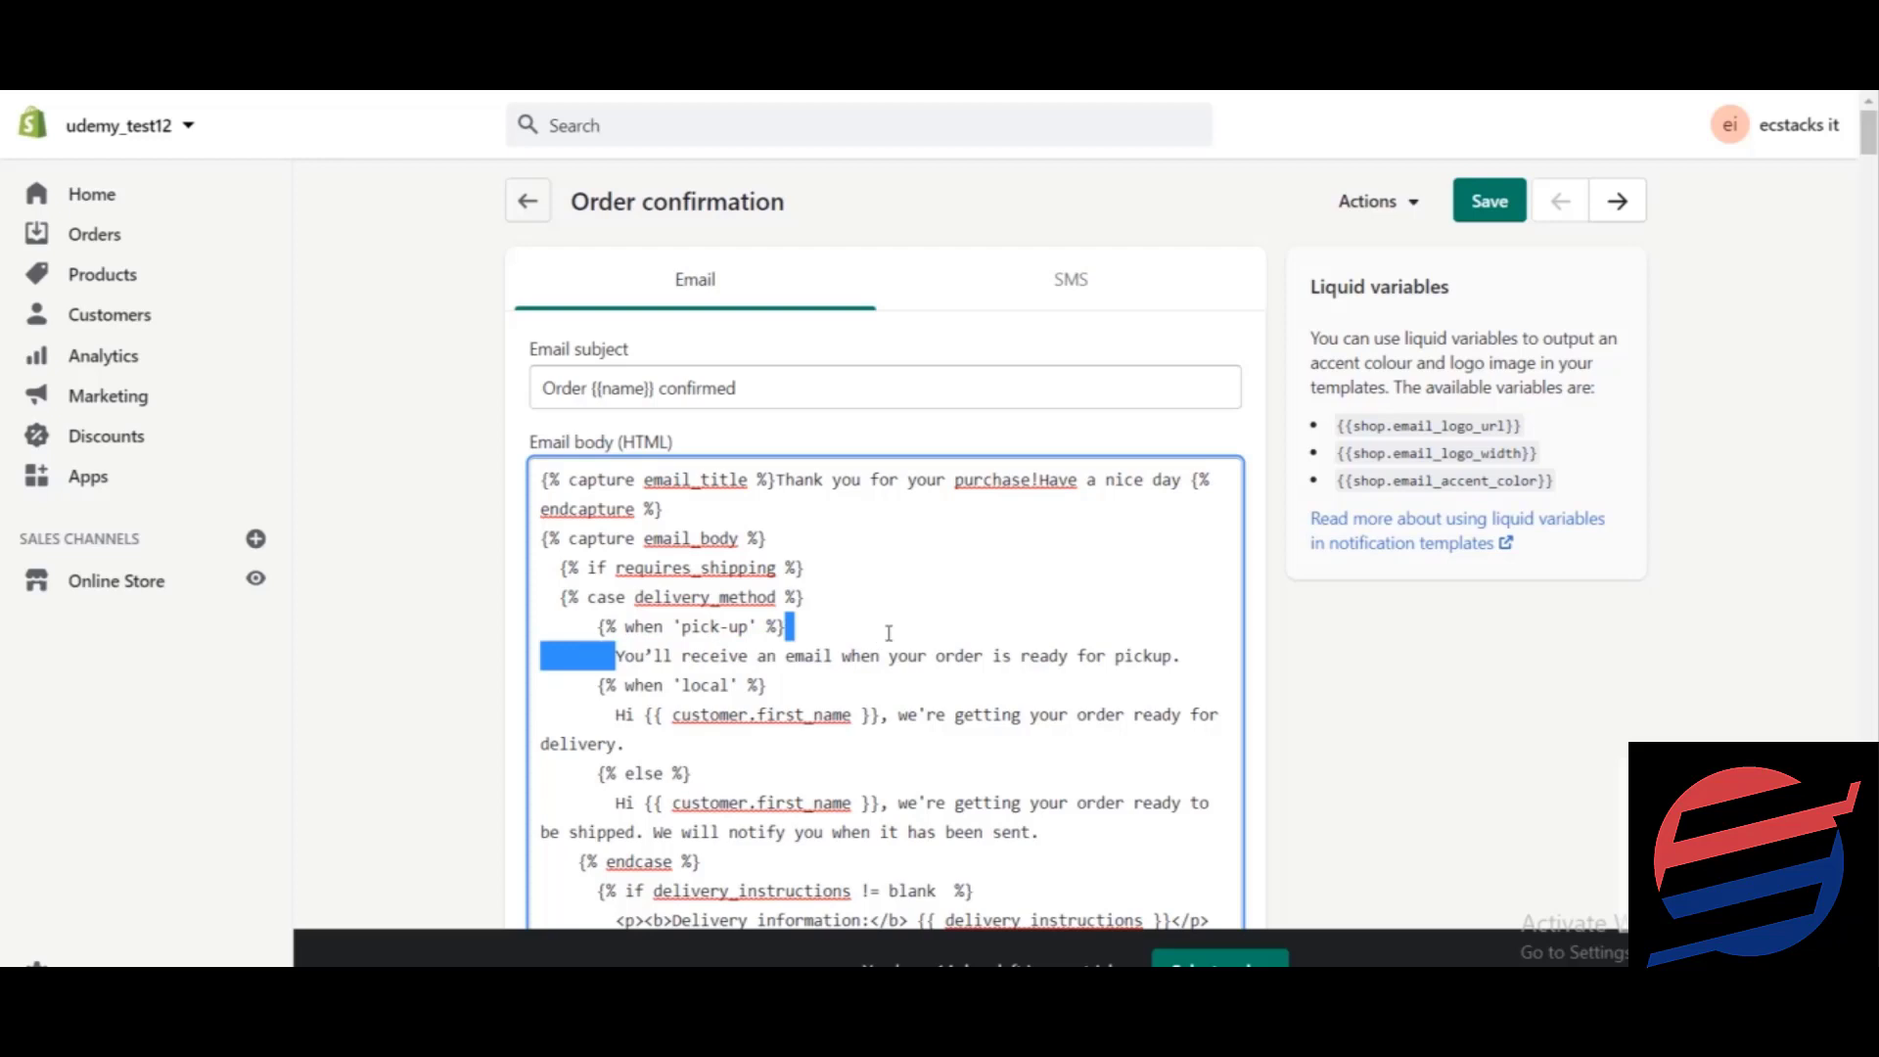
click(889, 633)
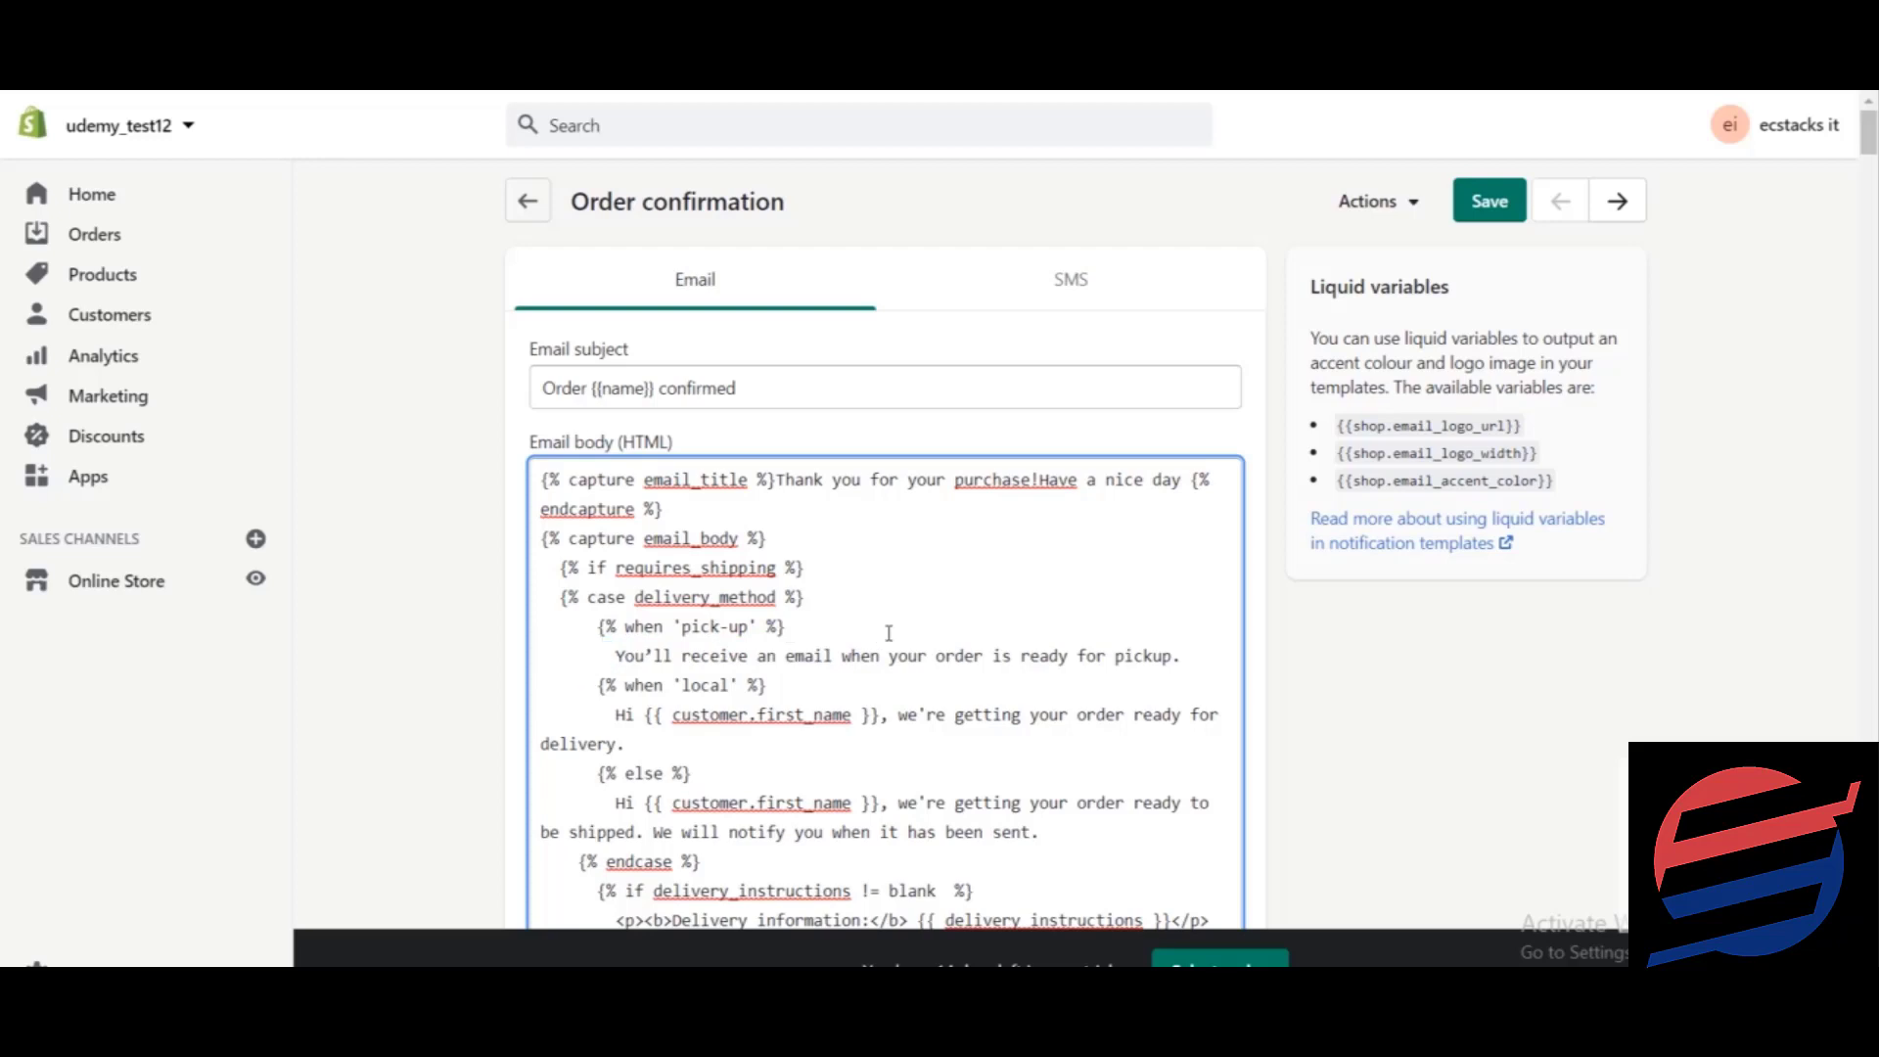
drag(1868, 139, 1867, 150)
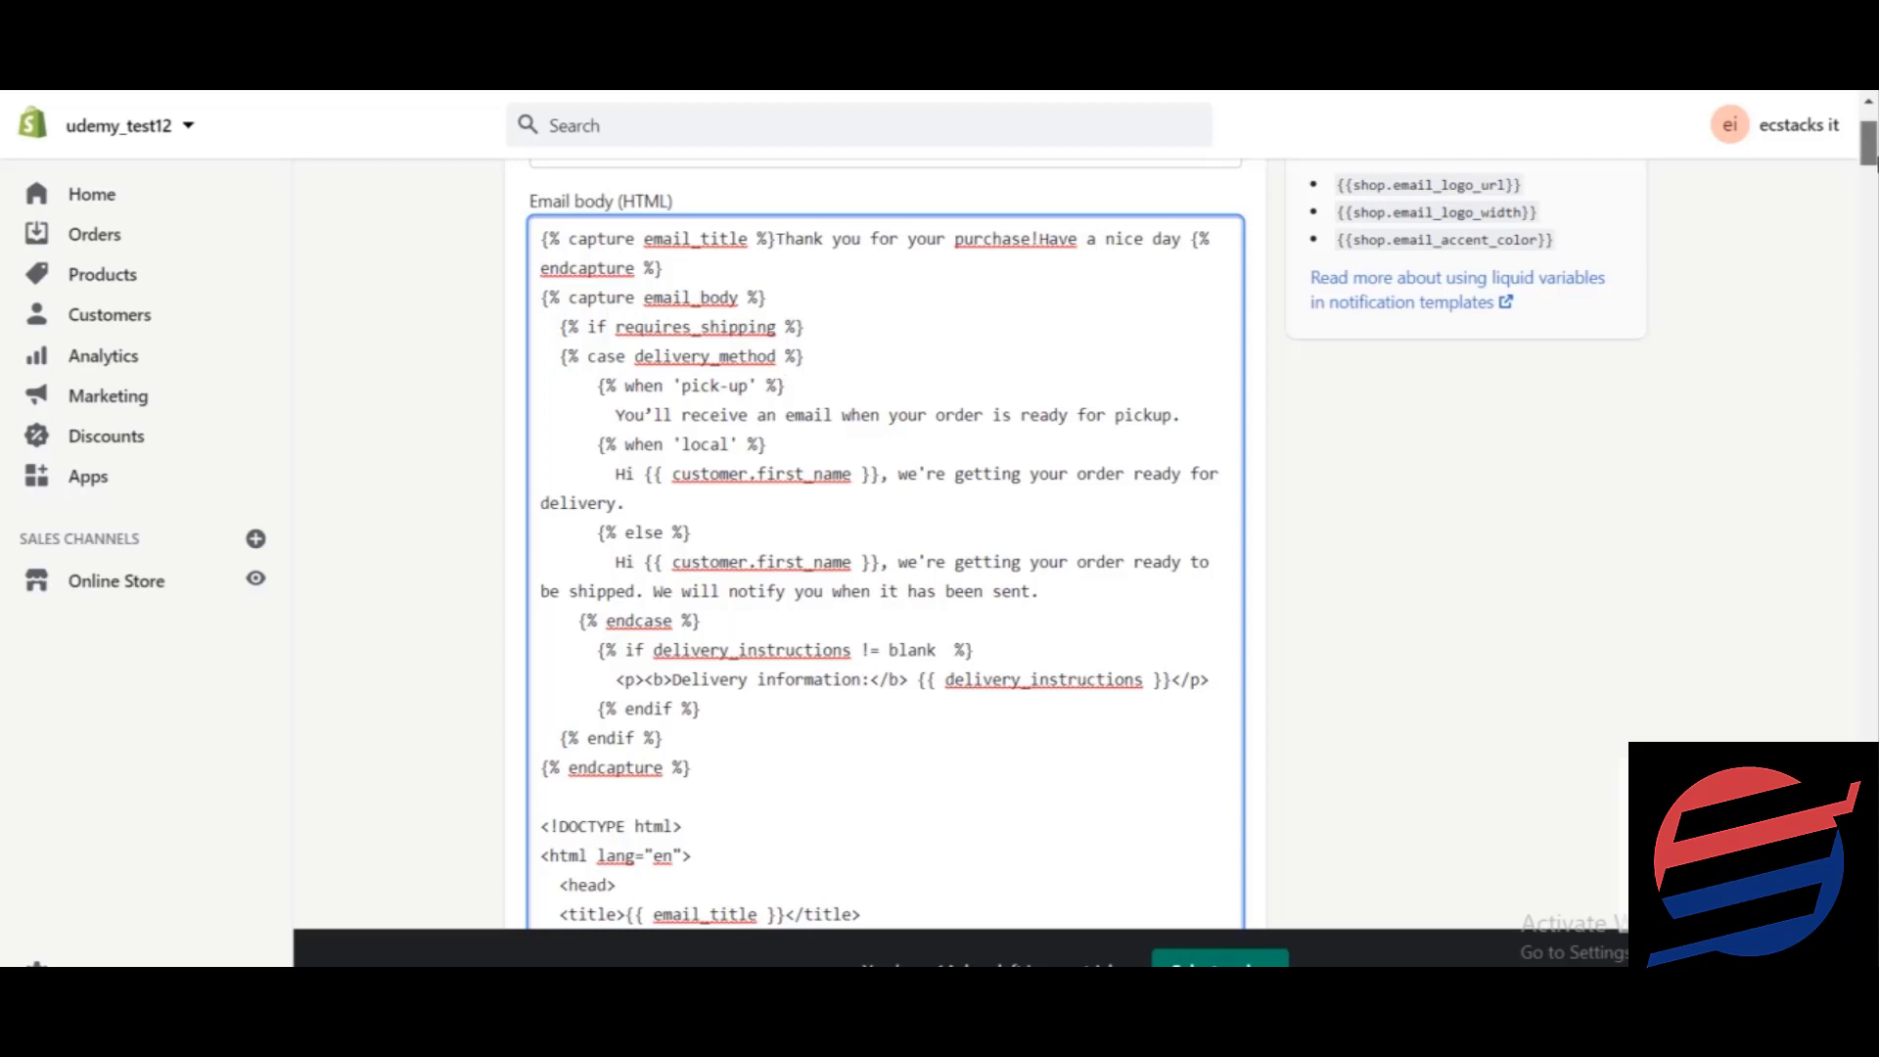
scroll(1869, 146, down, 2)
scroll(886, 539, down, 2)
scroll(886, 538, up, 6)
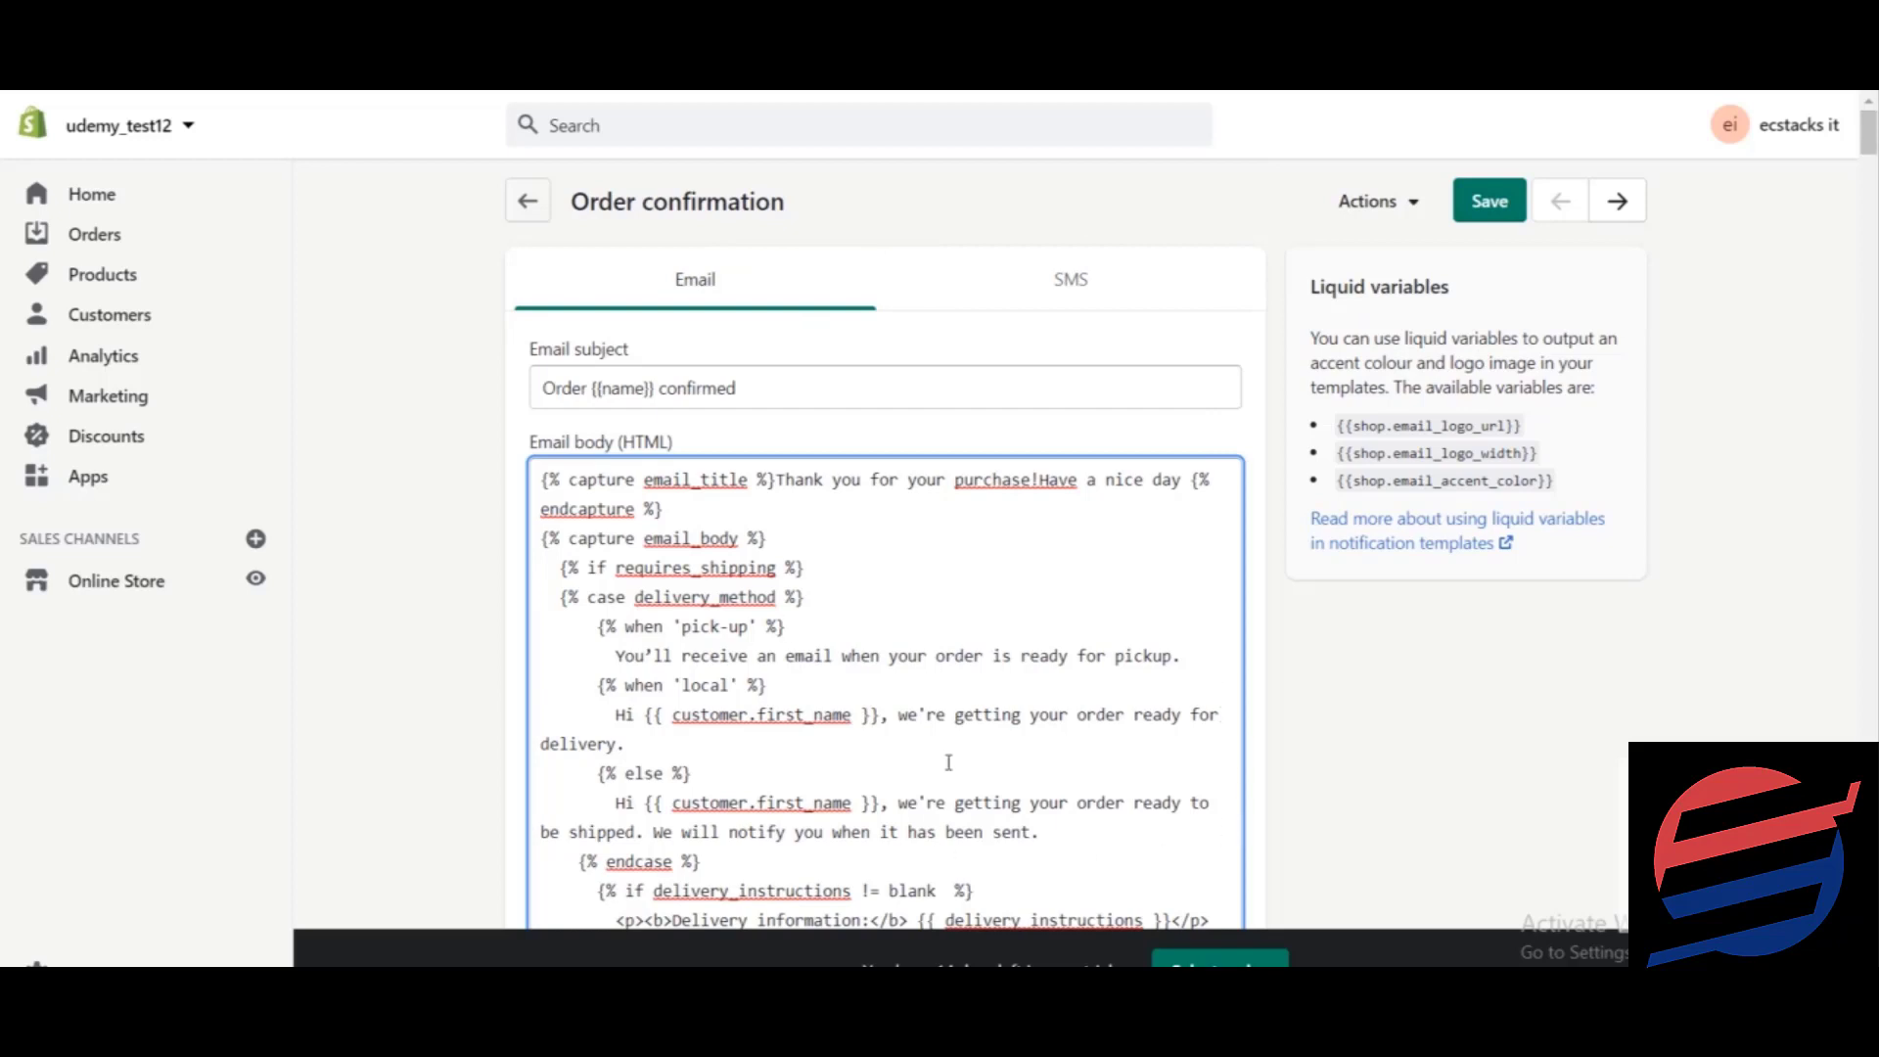
click(521, 202)
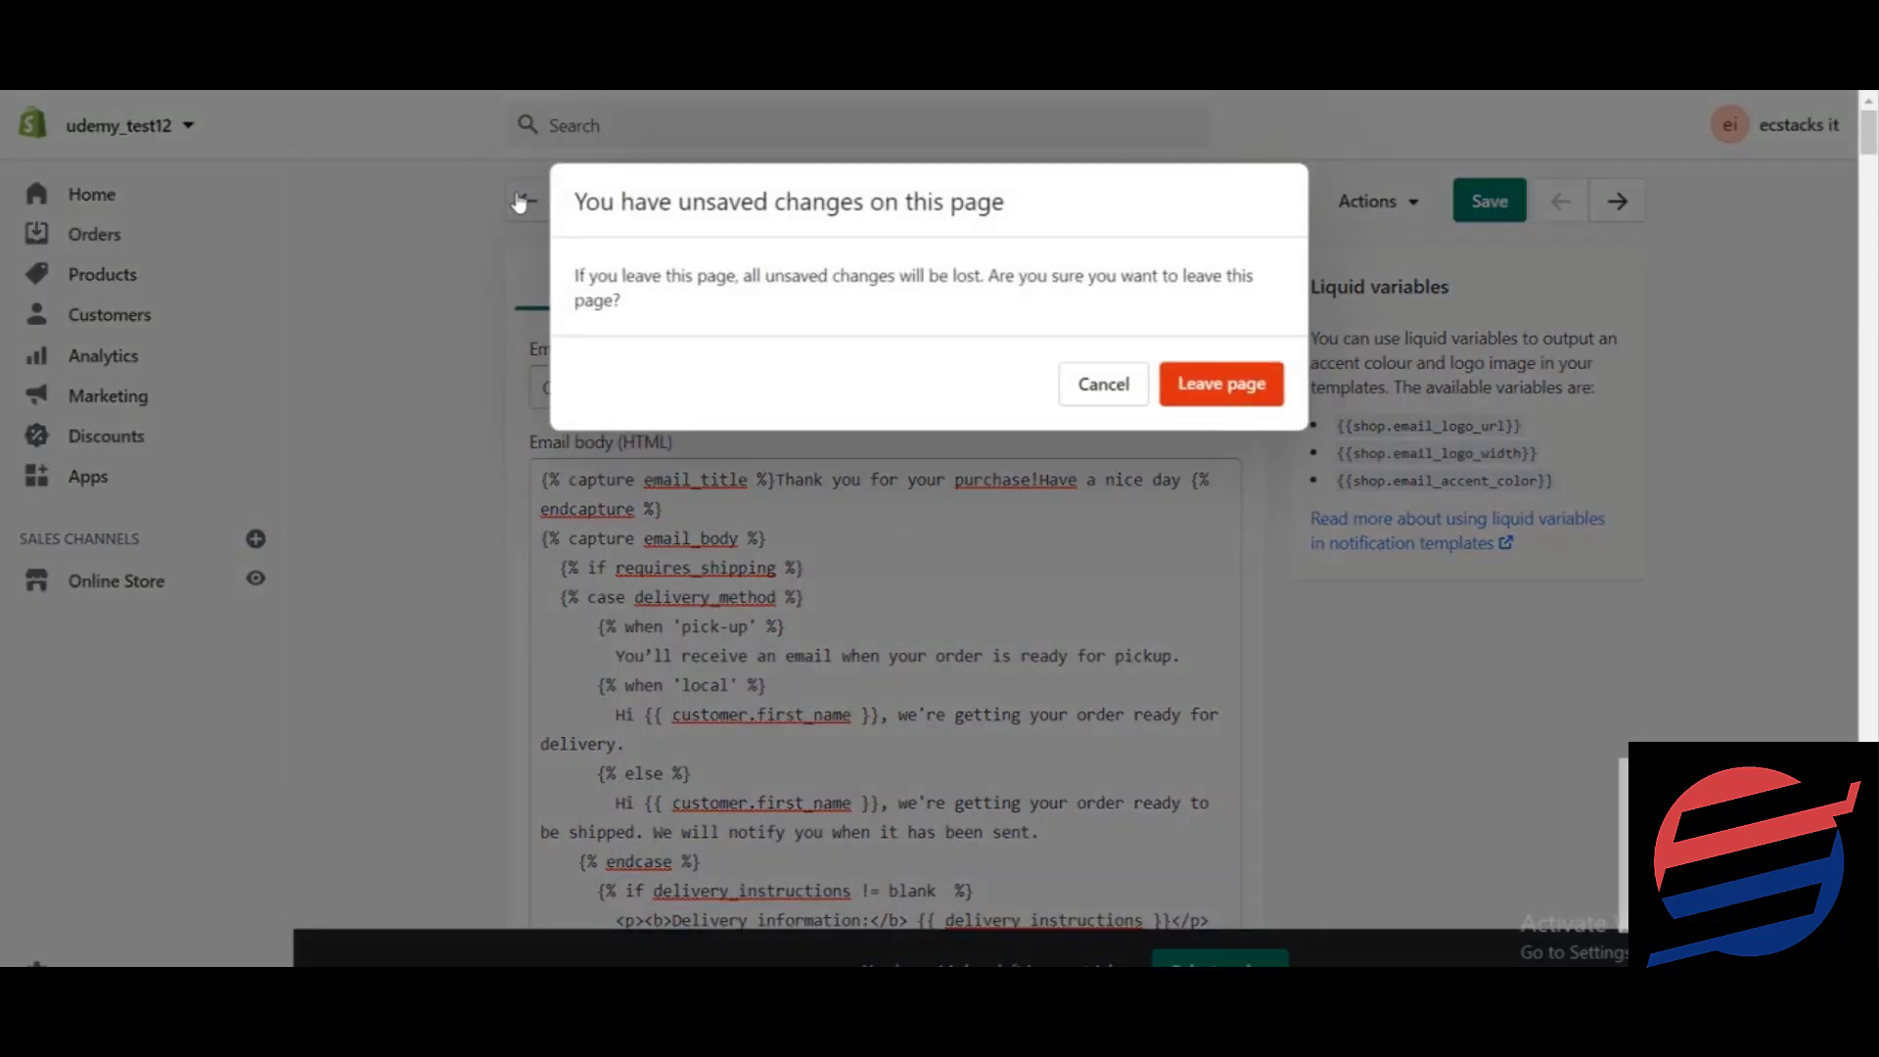
click(1262, 392)
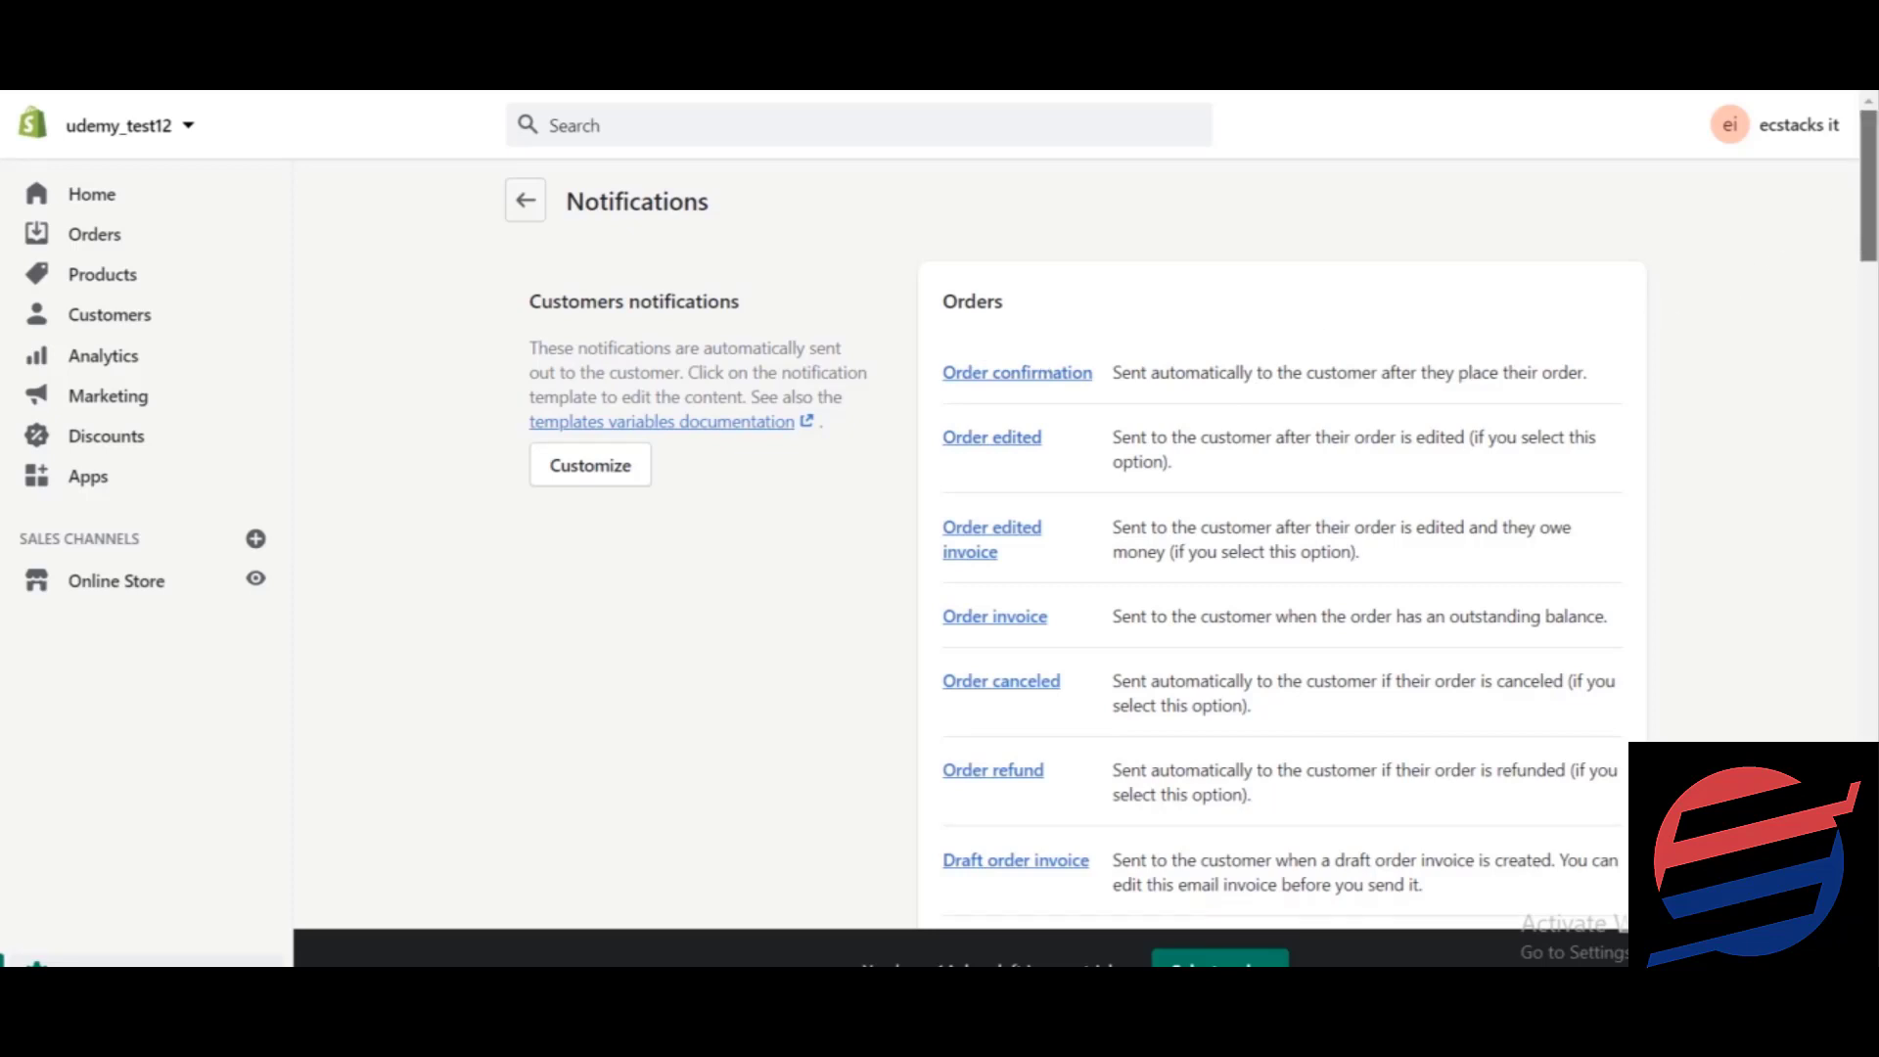
Open the Order edited notification template from the Orders group.
scroll(1868, 195, down, 1)
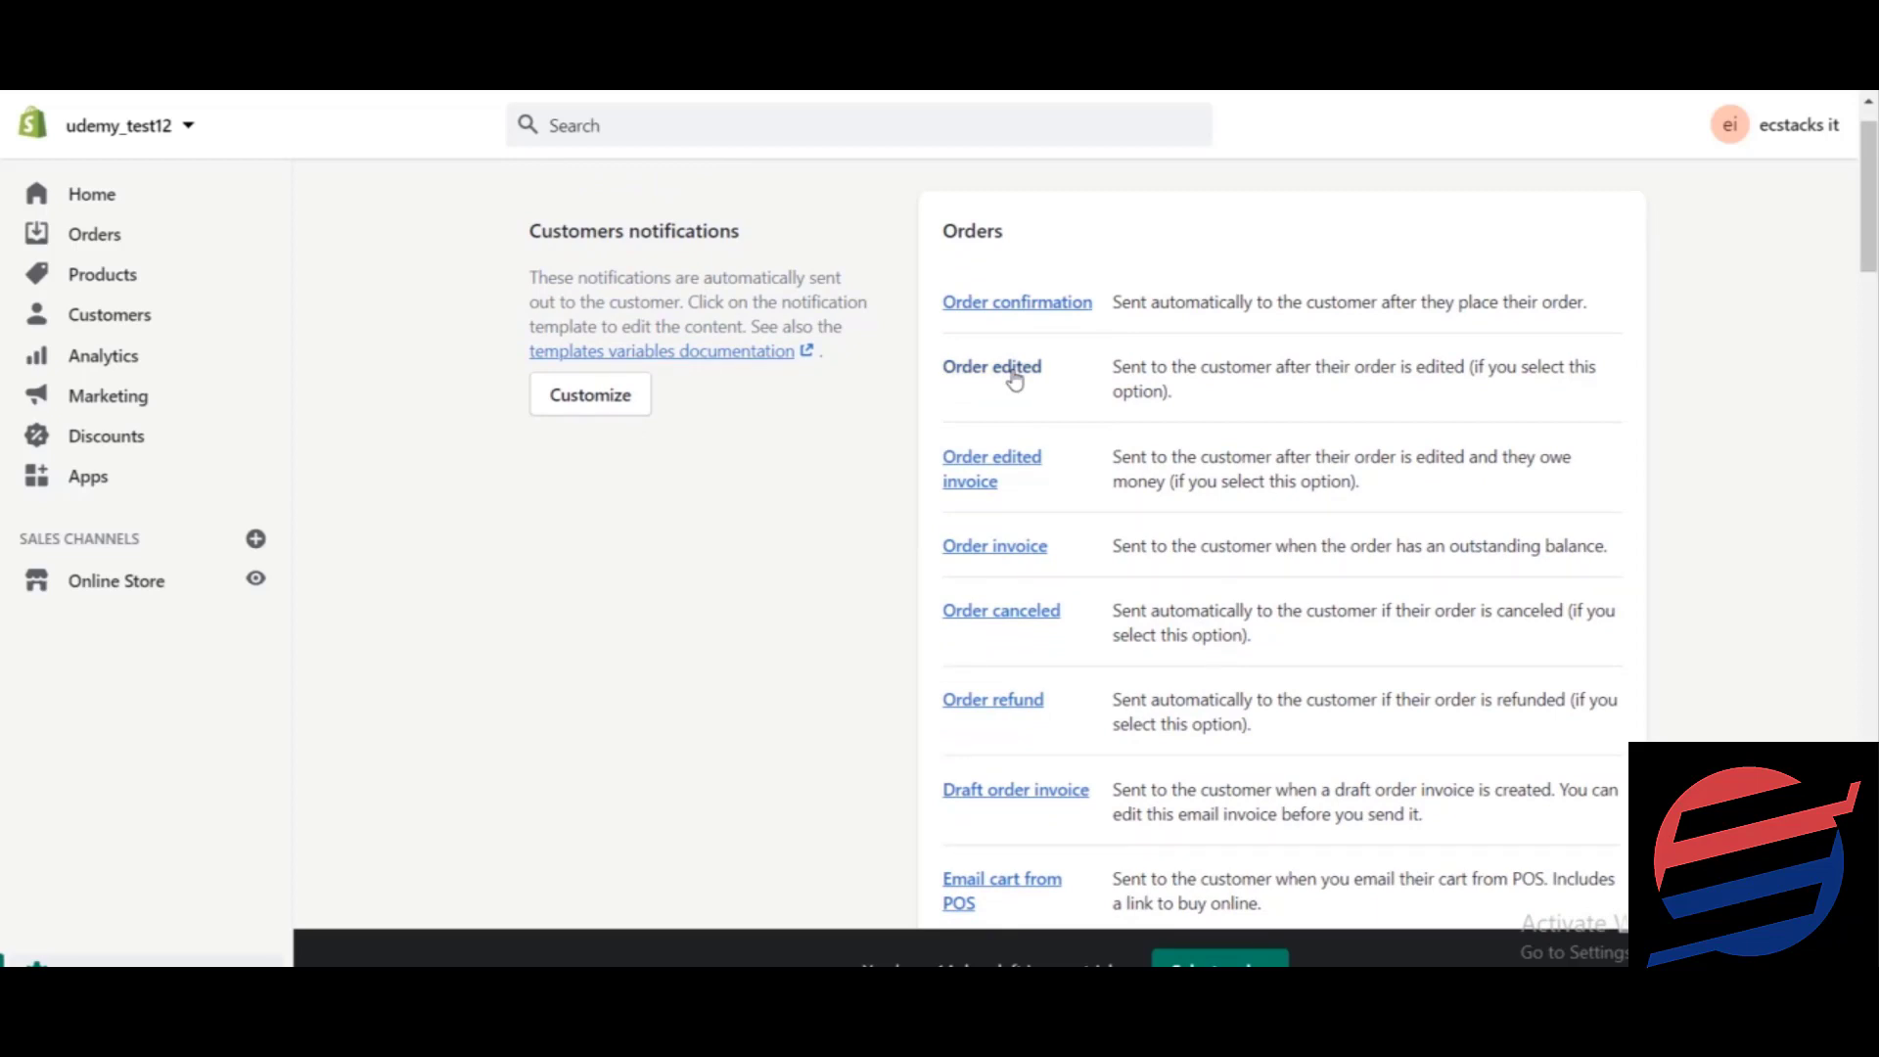
right_click(1014, 378)
click(1030, 384)
click(1028, 377)
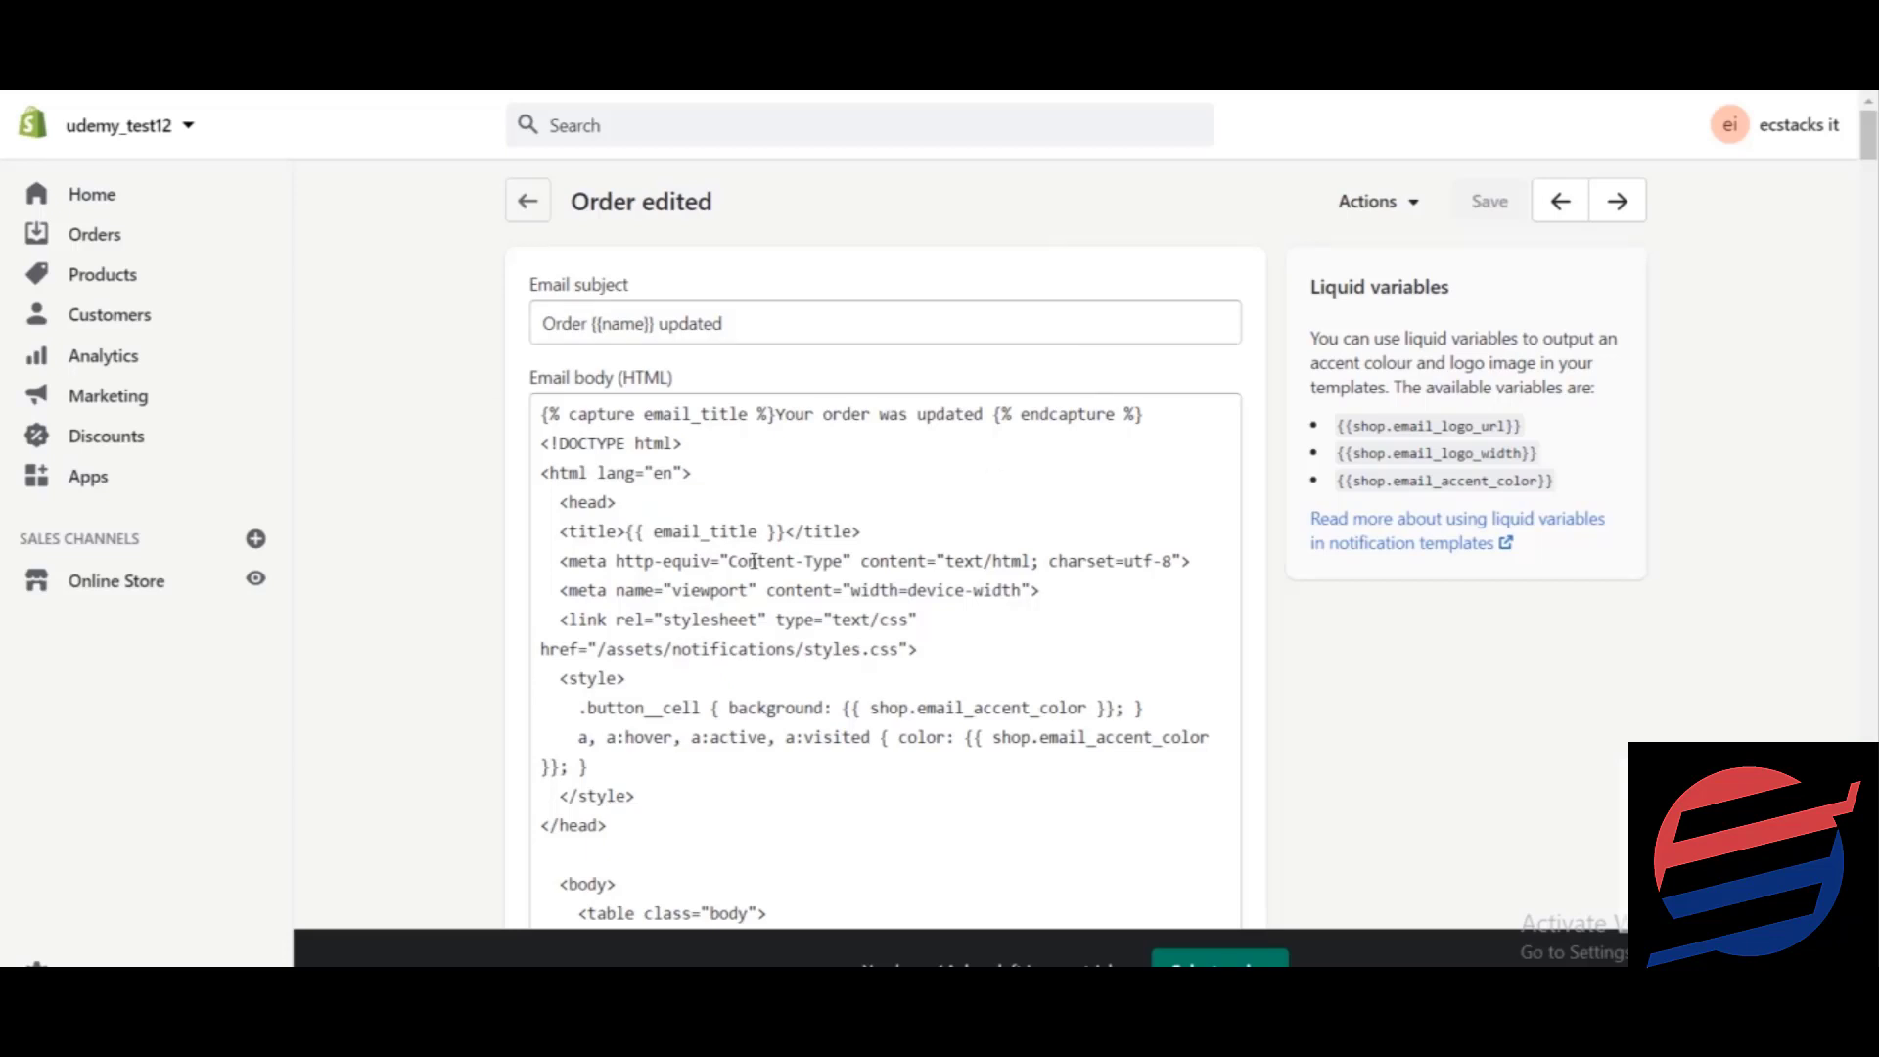
Look through the HTML email body of the Order edited template and go back to the notifications list.
click(996, 415)
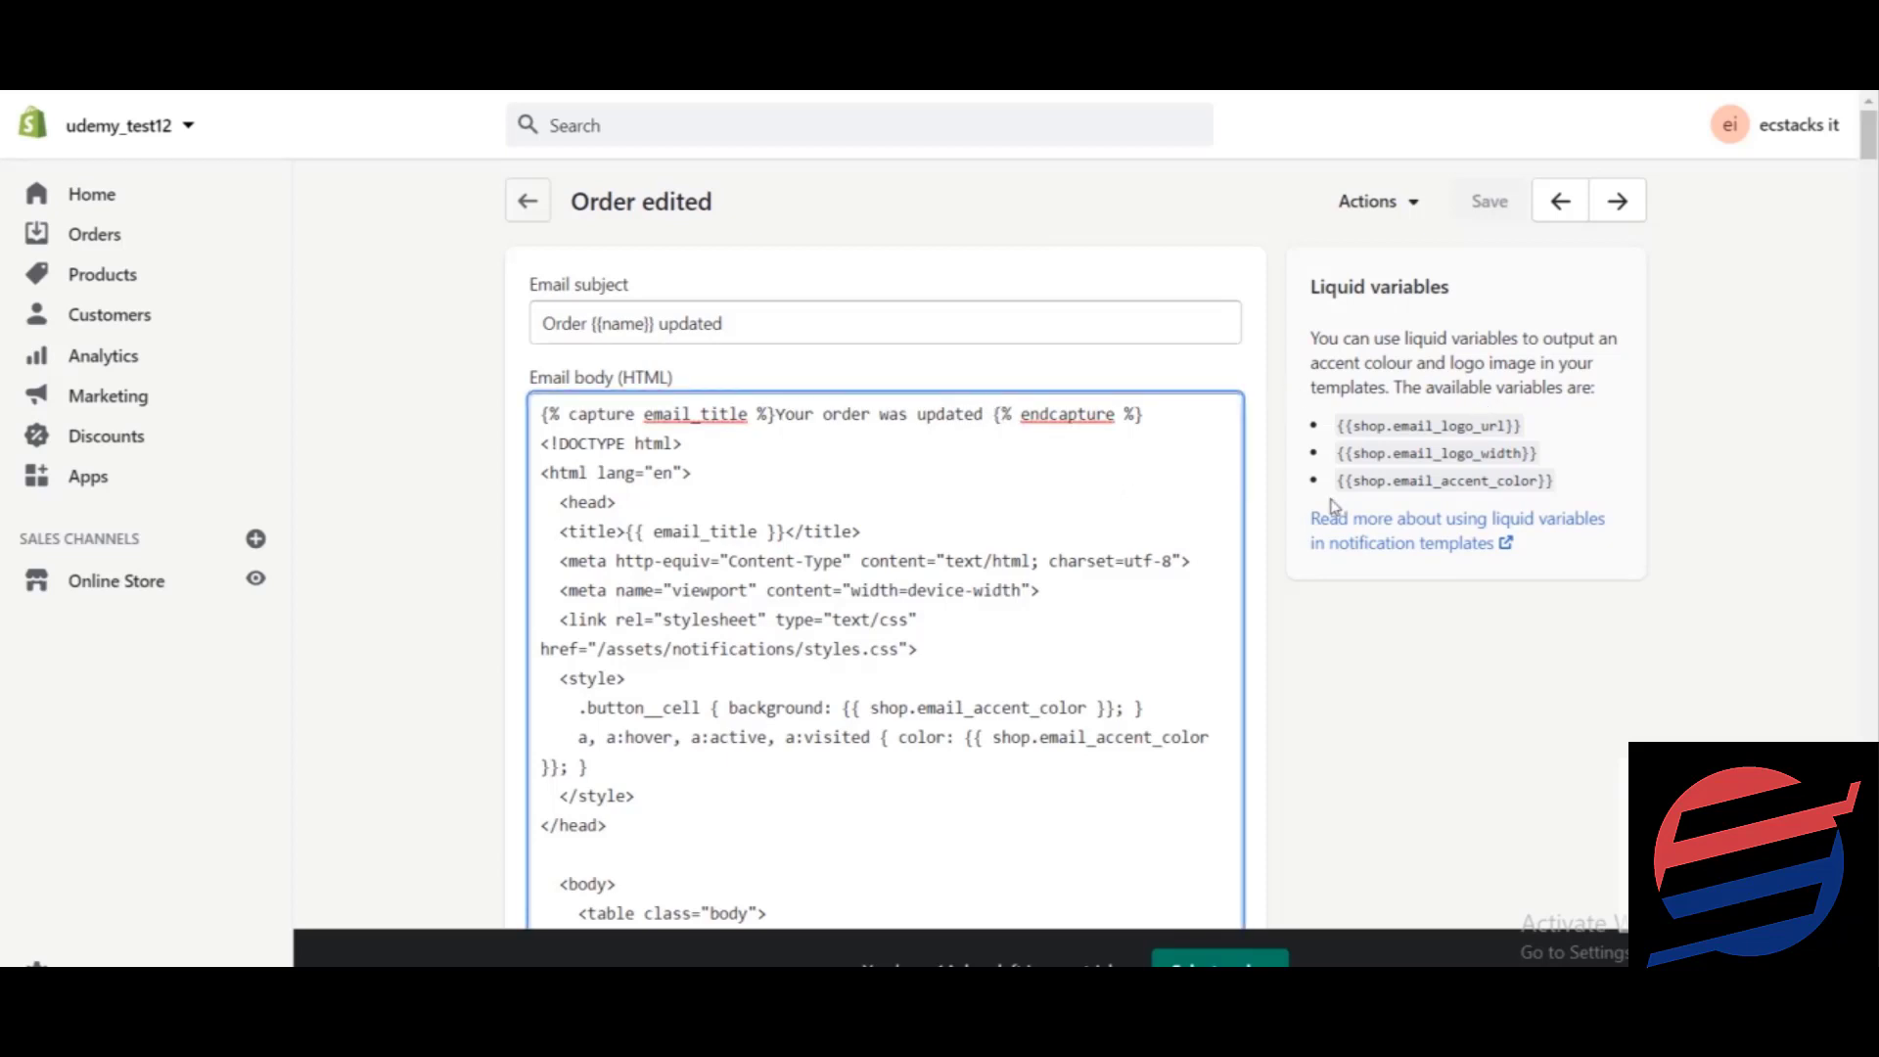
scroll(885, 539, down, 6)
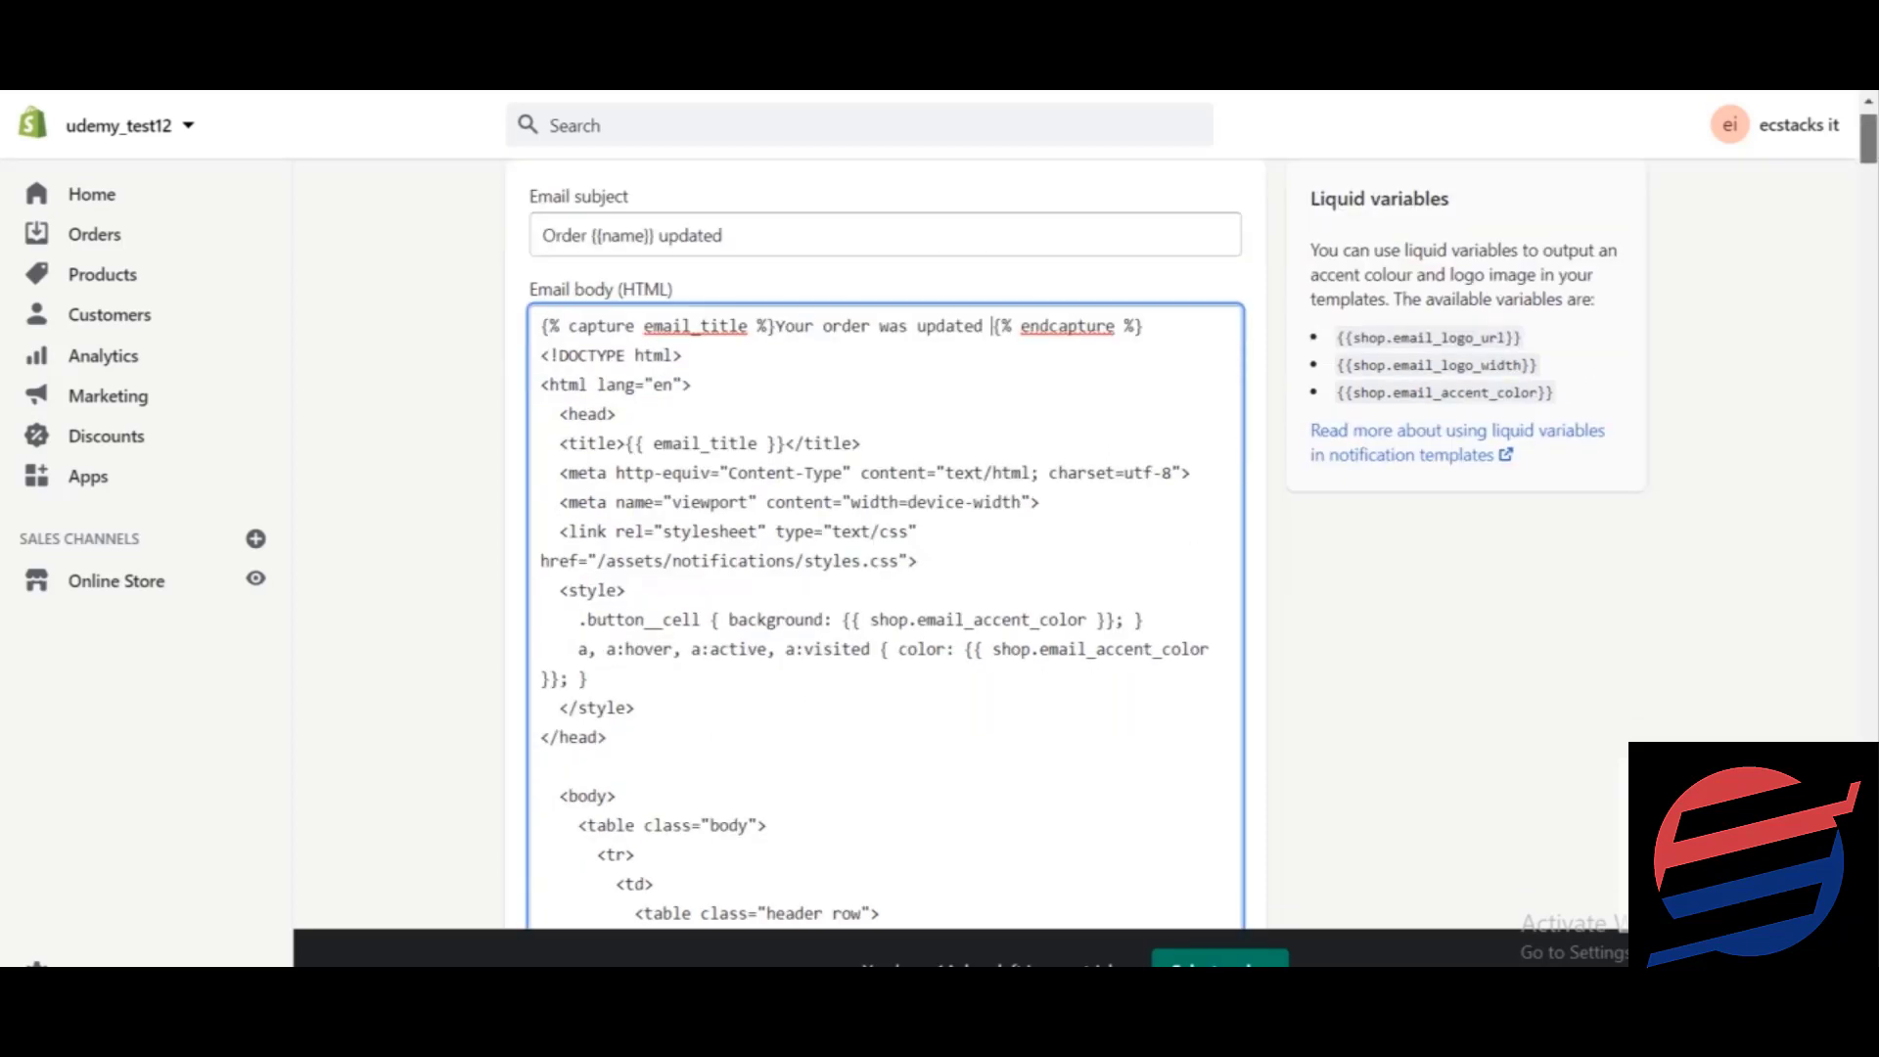
scroll(886, 539, down, 10)
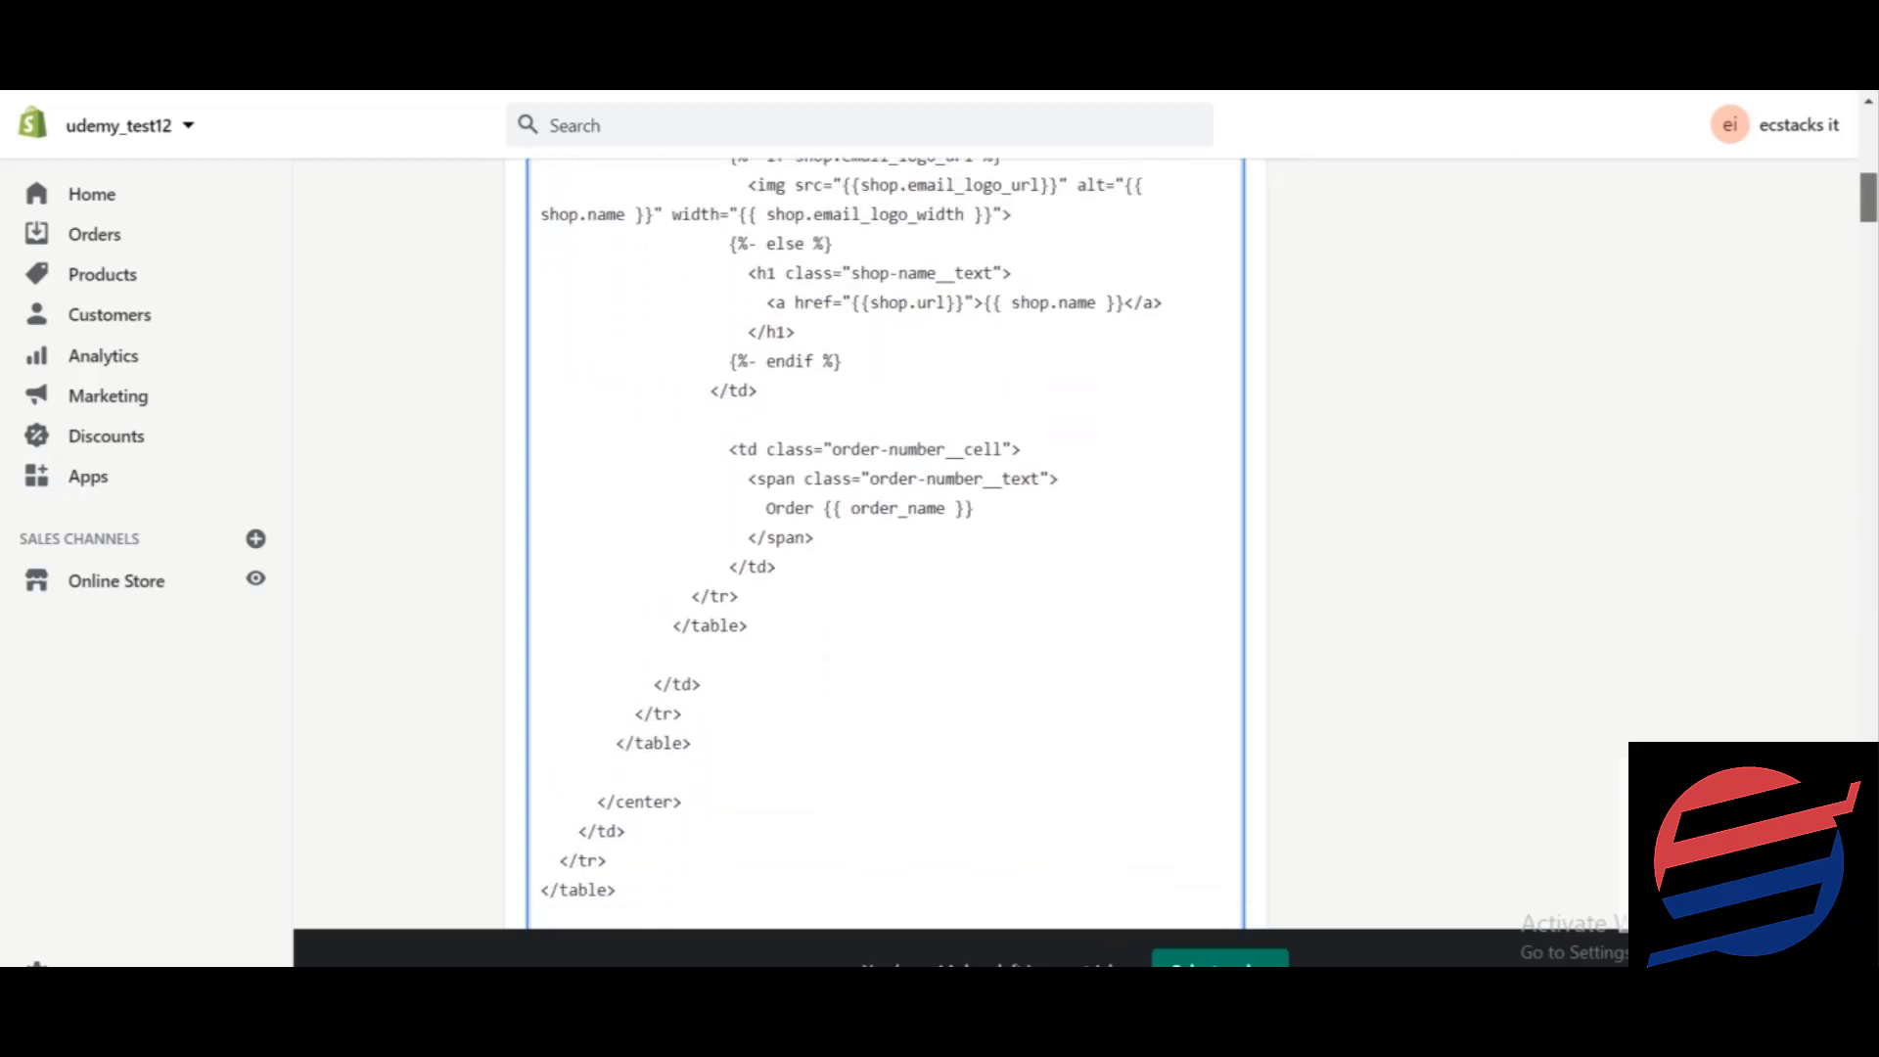
drag(1872, 227, 1871, 122)
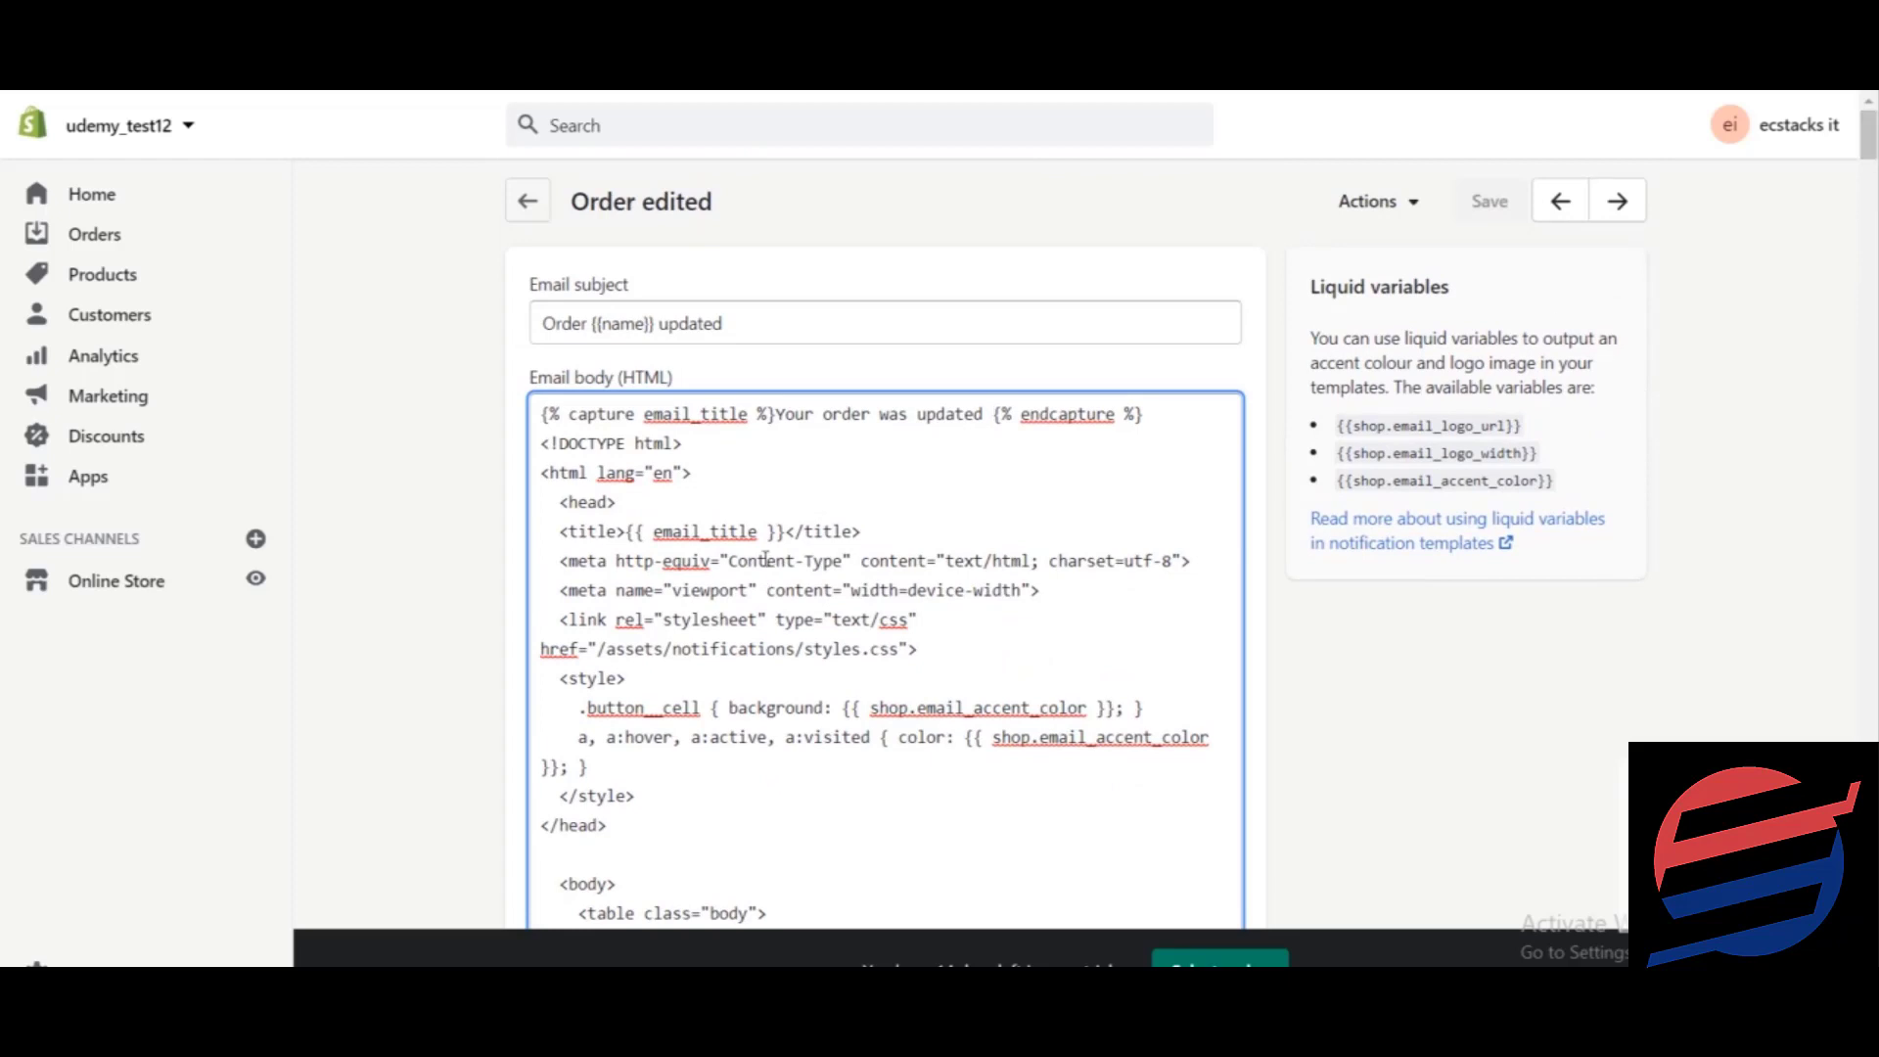
click(542, 201)
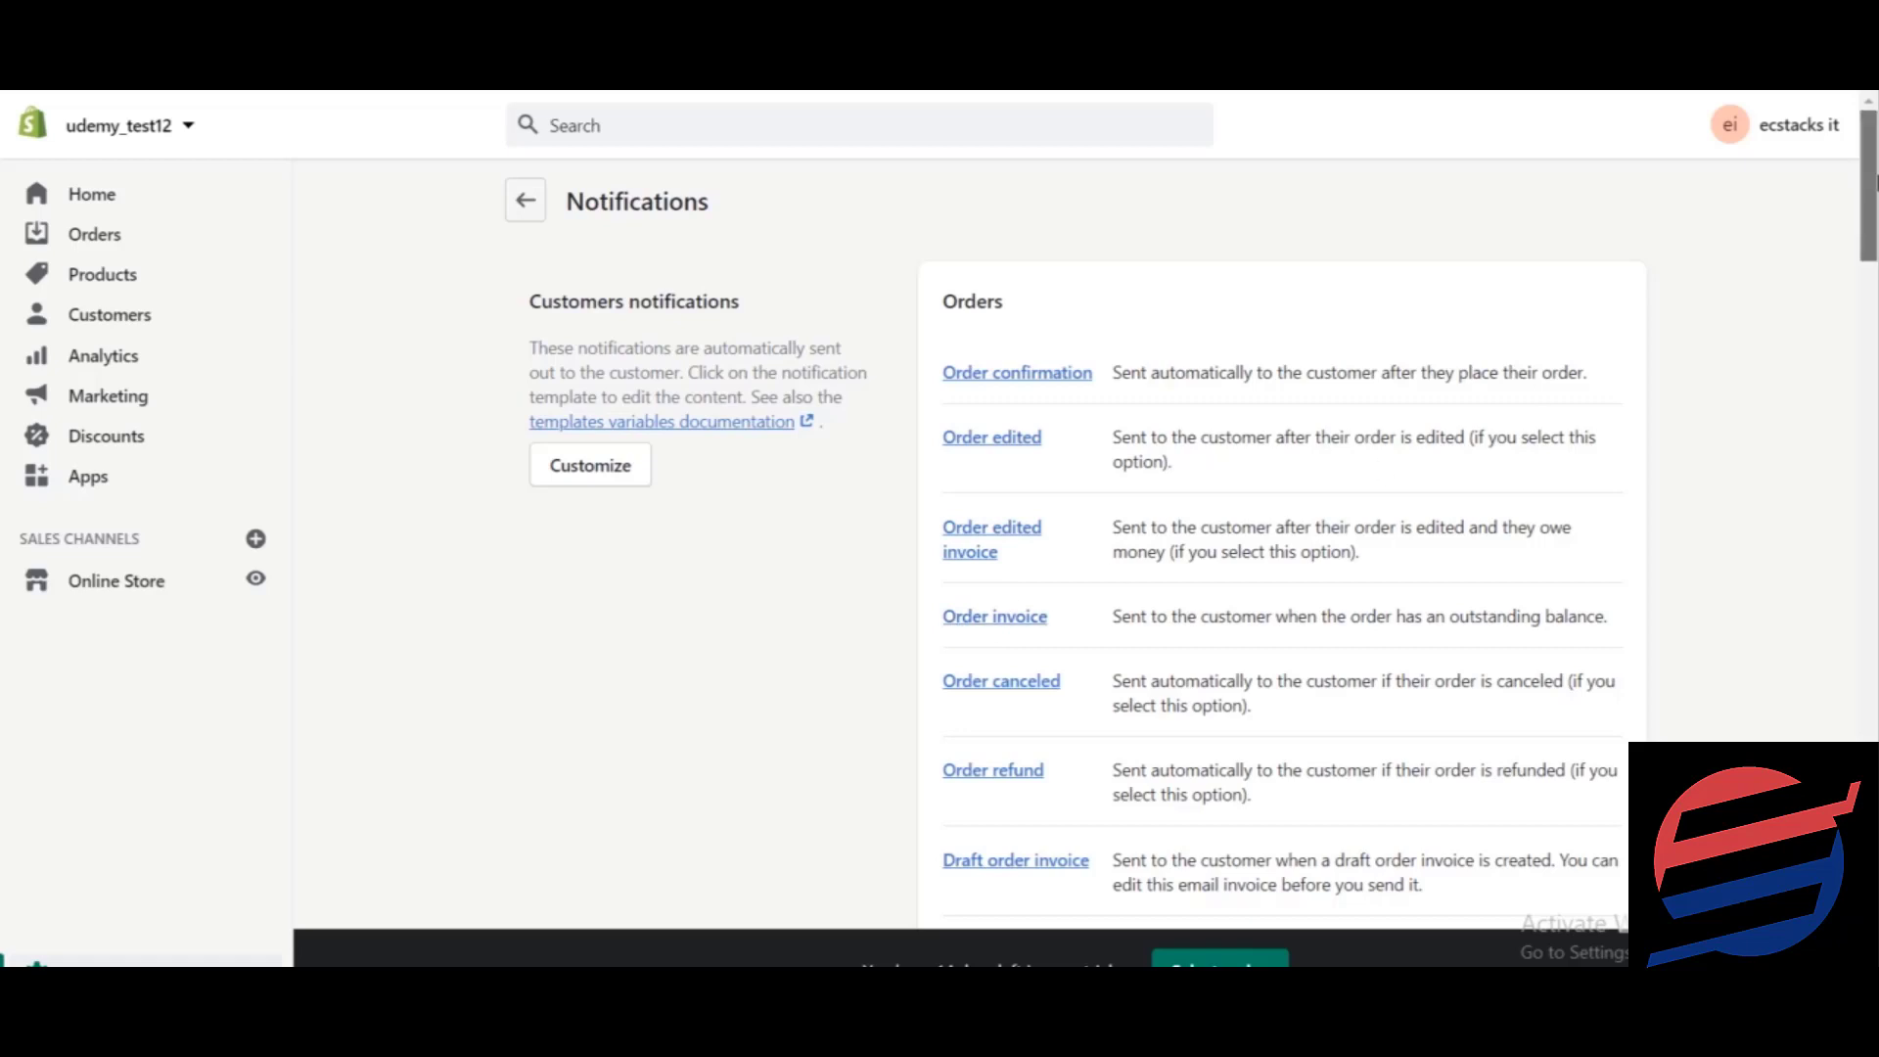
Open the Order refund notification template in a new browser tab and switch to it.
scroll(1869, 186, down, 1)
drag(1877, 202, 1877, 205)
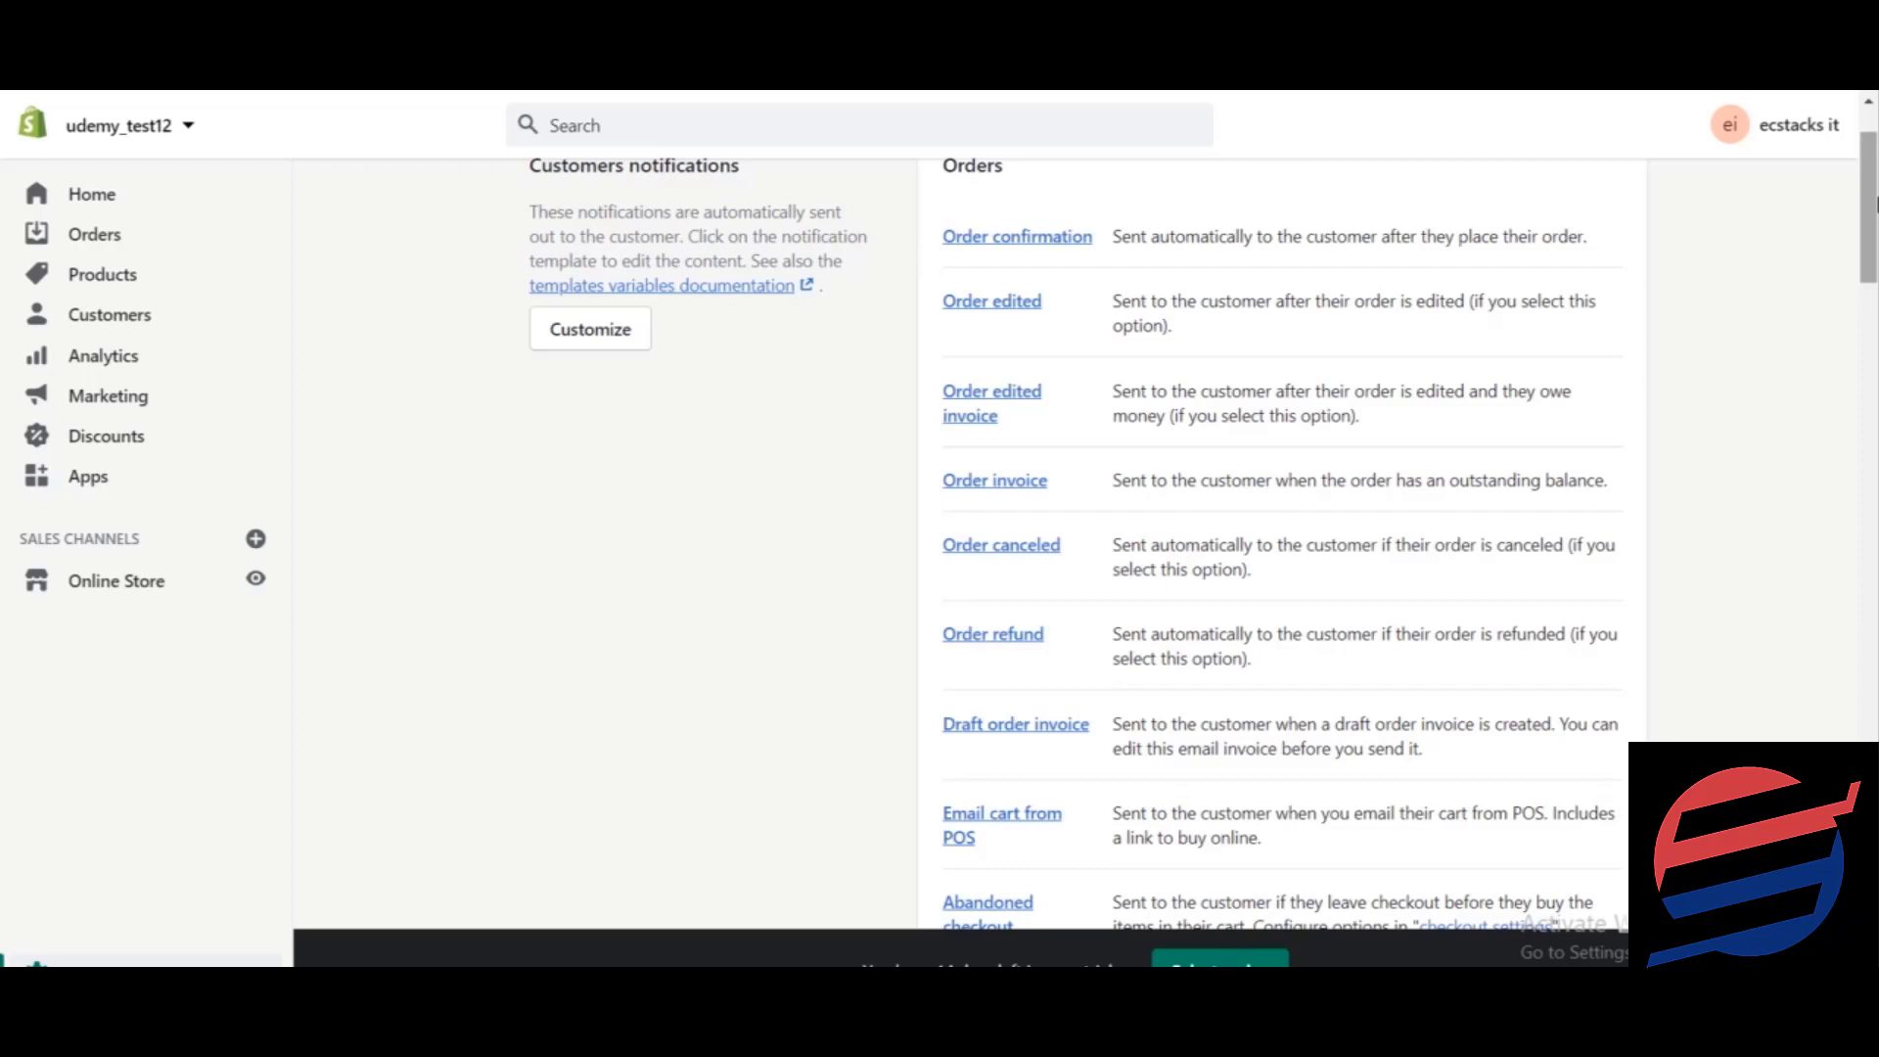
drag(1877, 205, 1877, 205)
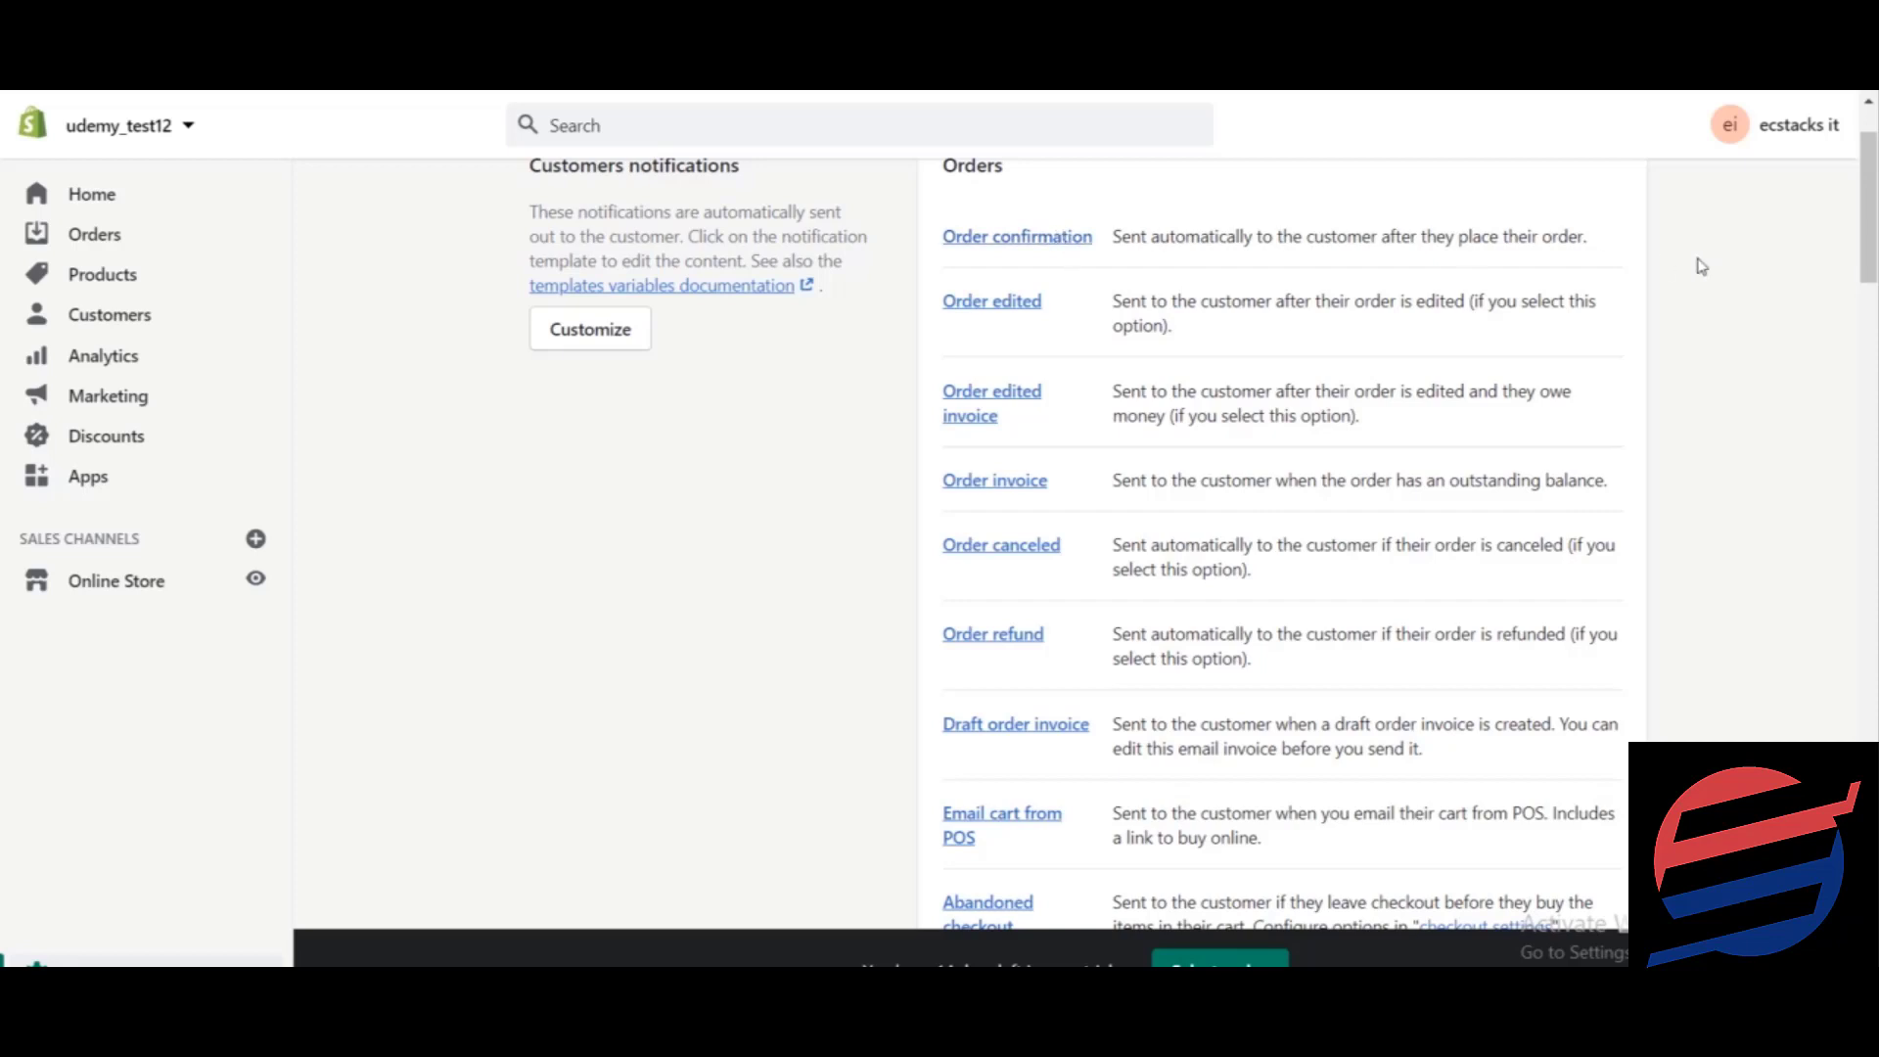
drag(1875, 221, 1876, 233)
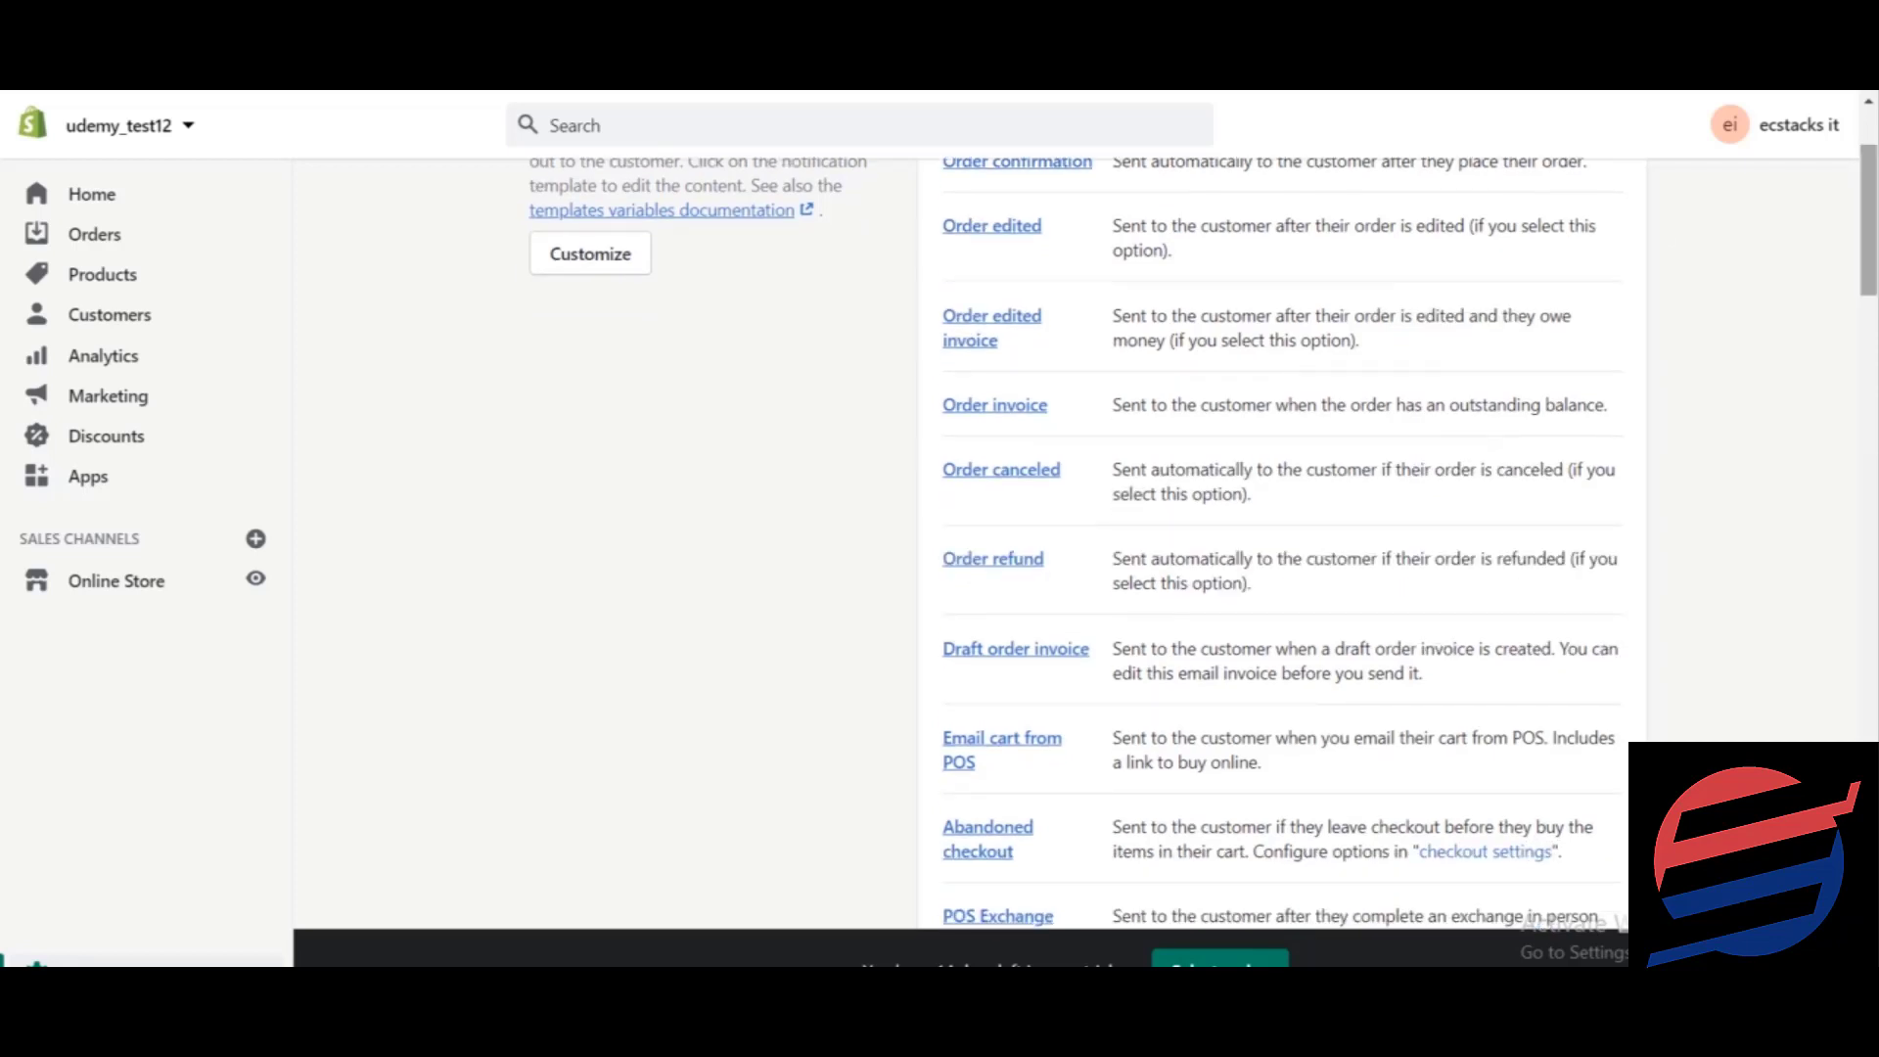
right_click(1034, 575)
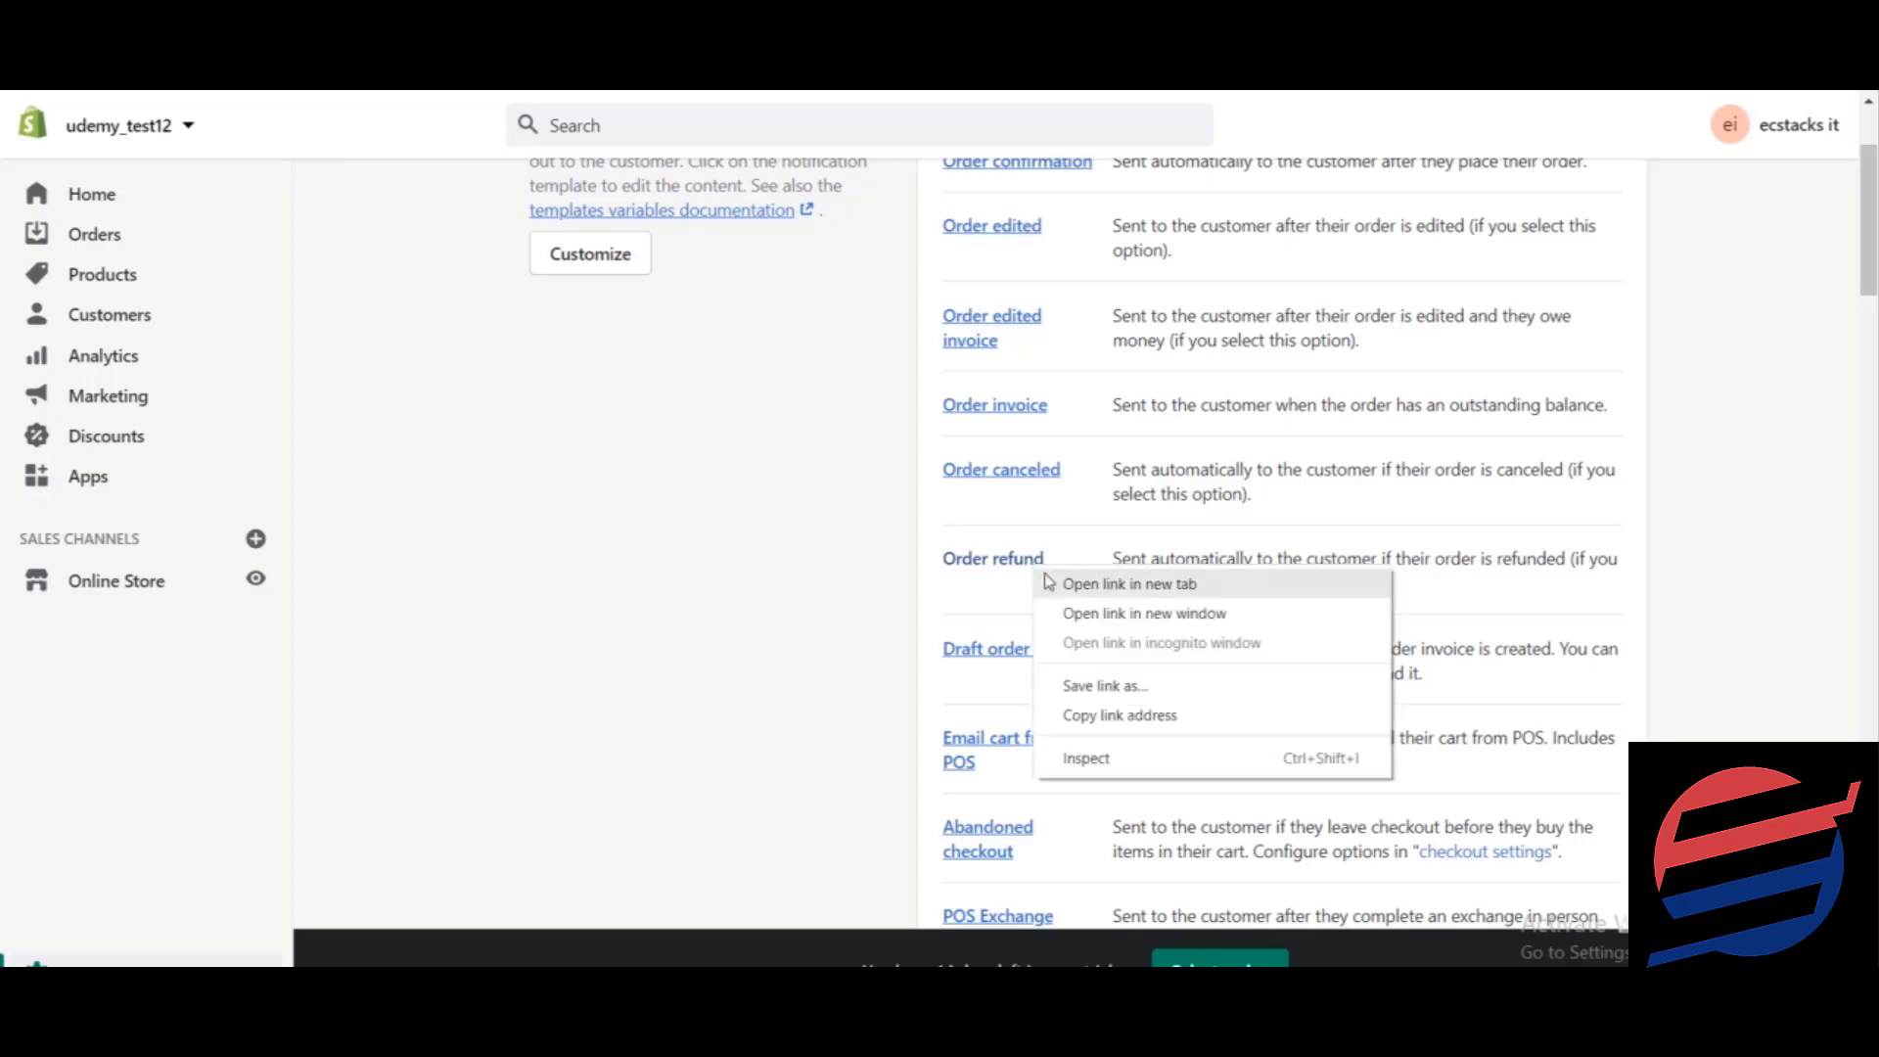
click(1056, 585)
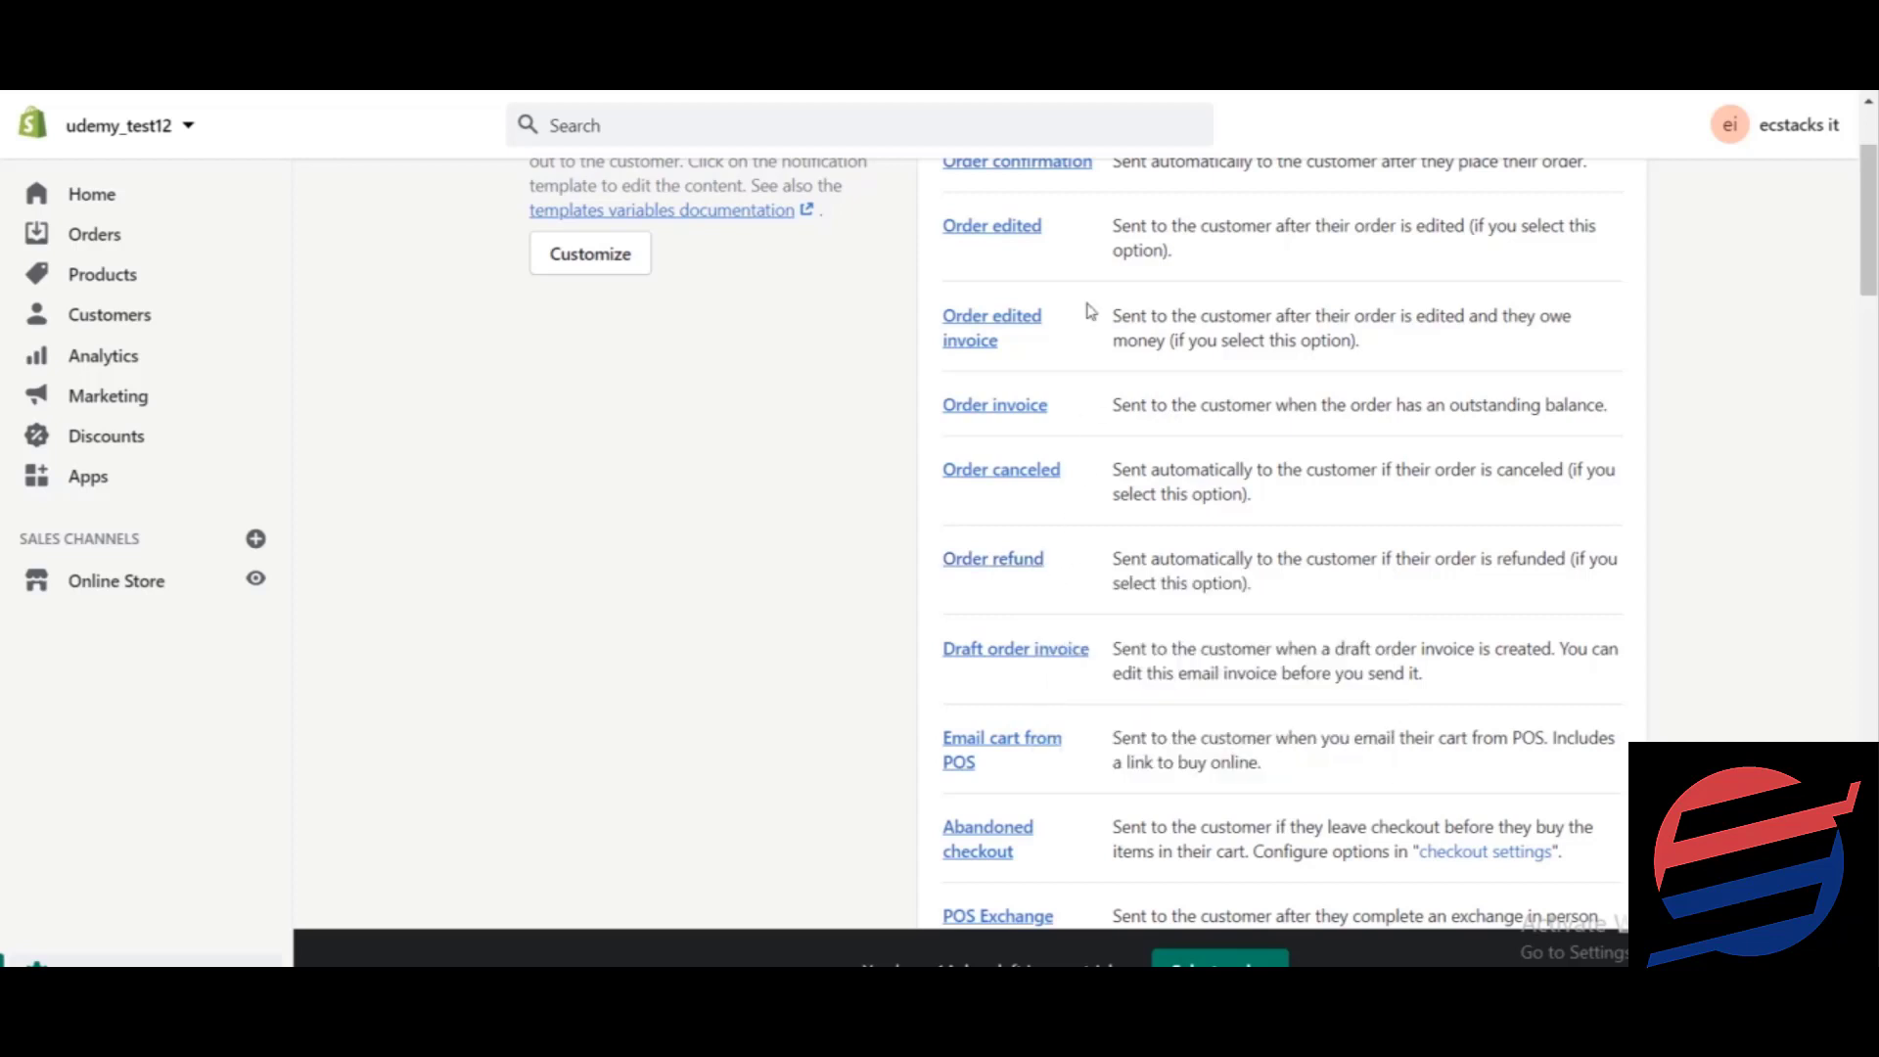
click(979, 23)
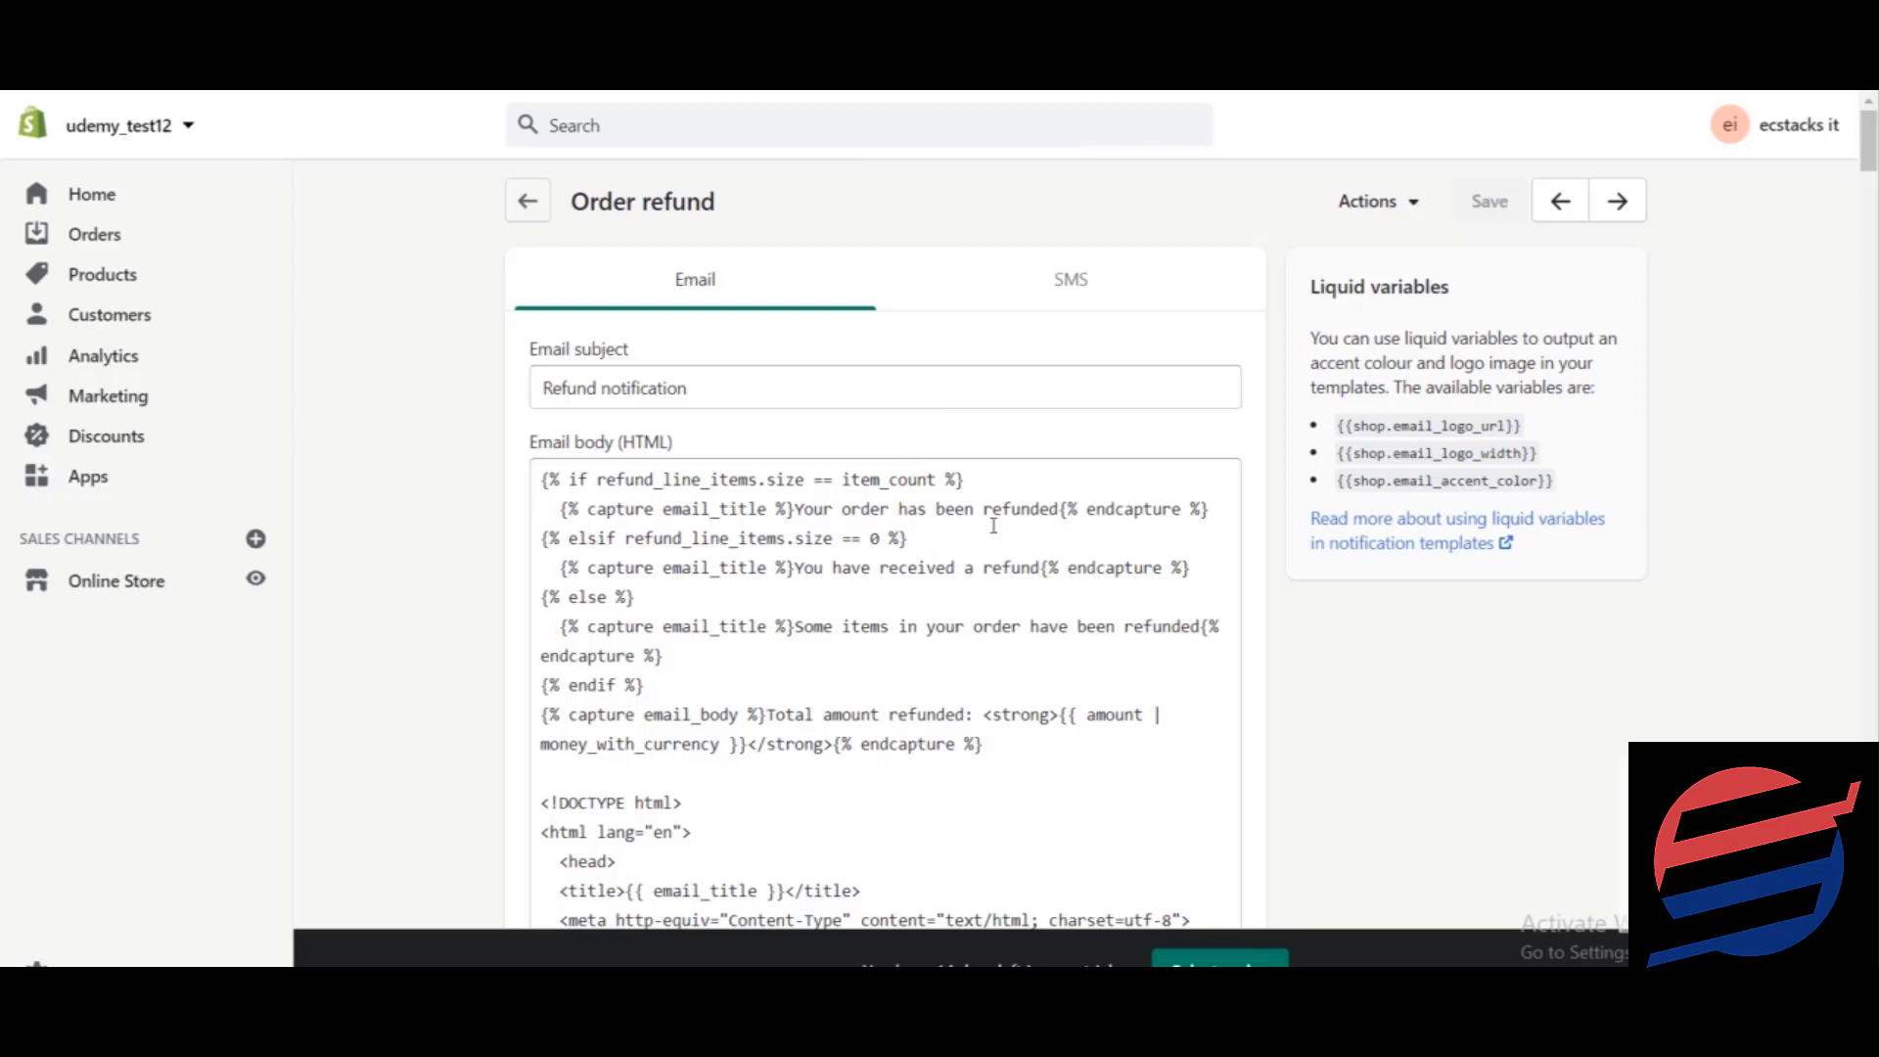
Append ".Sorry for a bad experiance" after "Your order has been refunded" in the first email title of the Order refund template.
click(1060, 510)
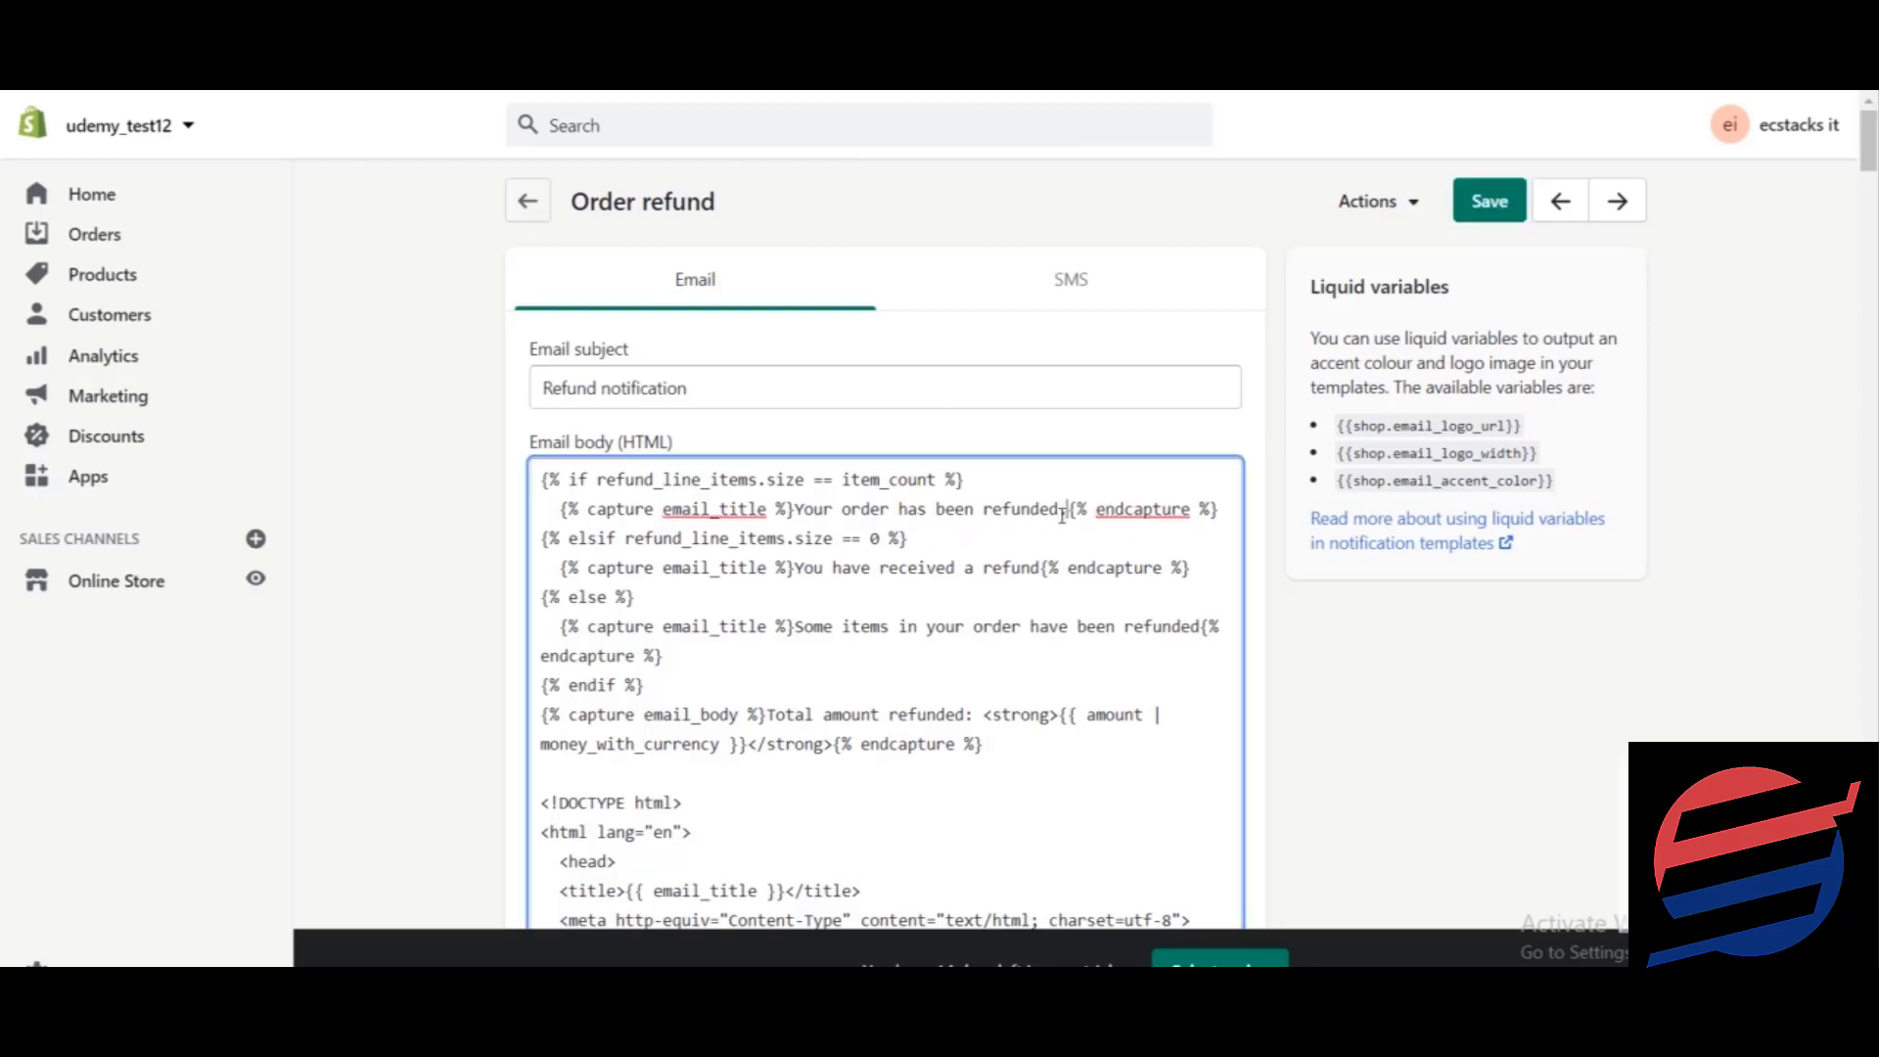
text(SO)
key(BackSpace)
key(BackSpace)
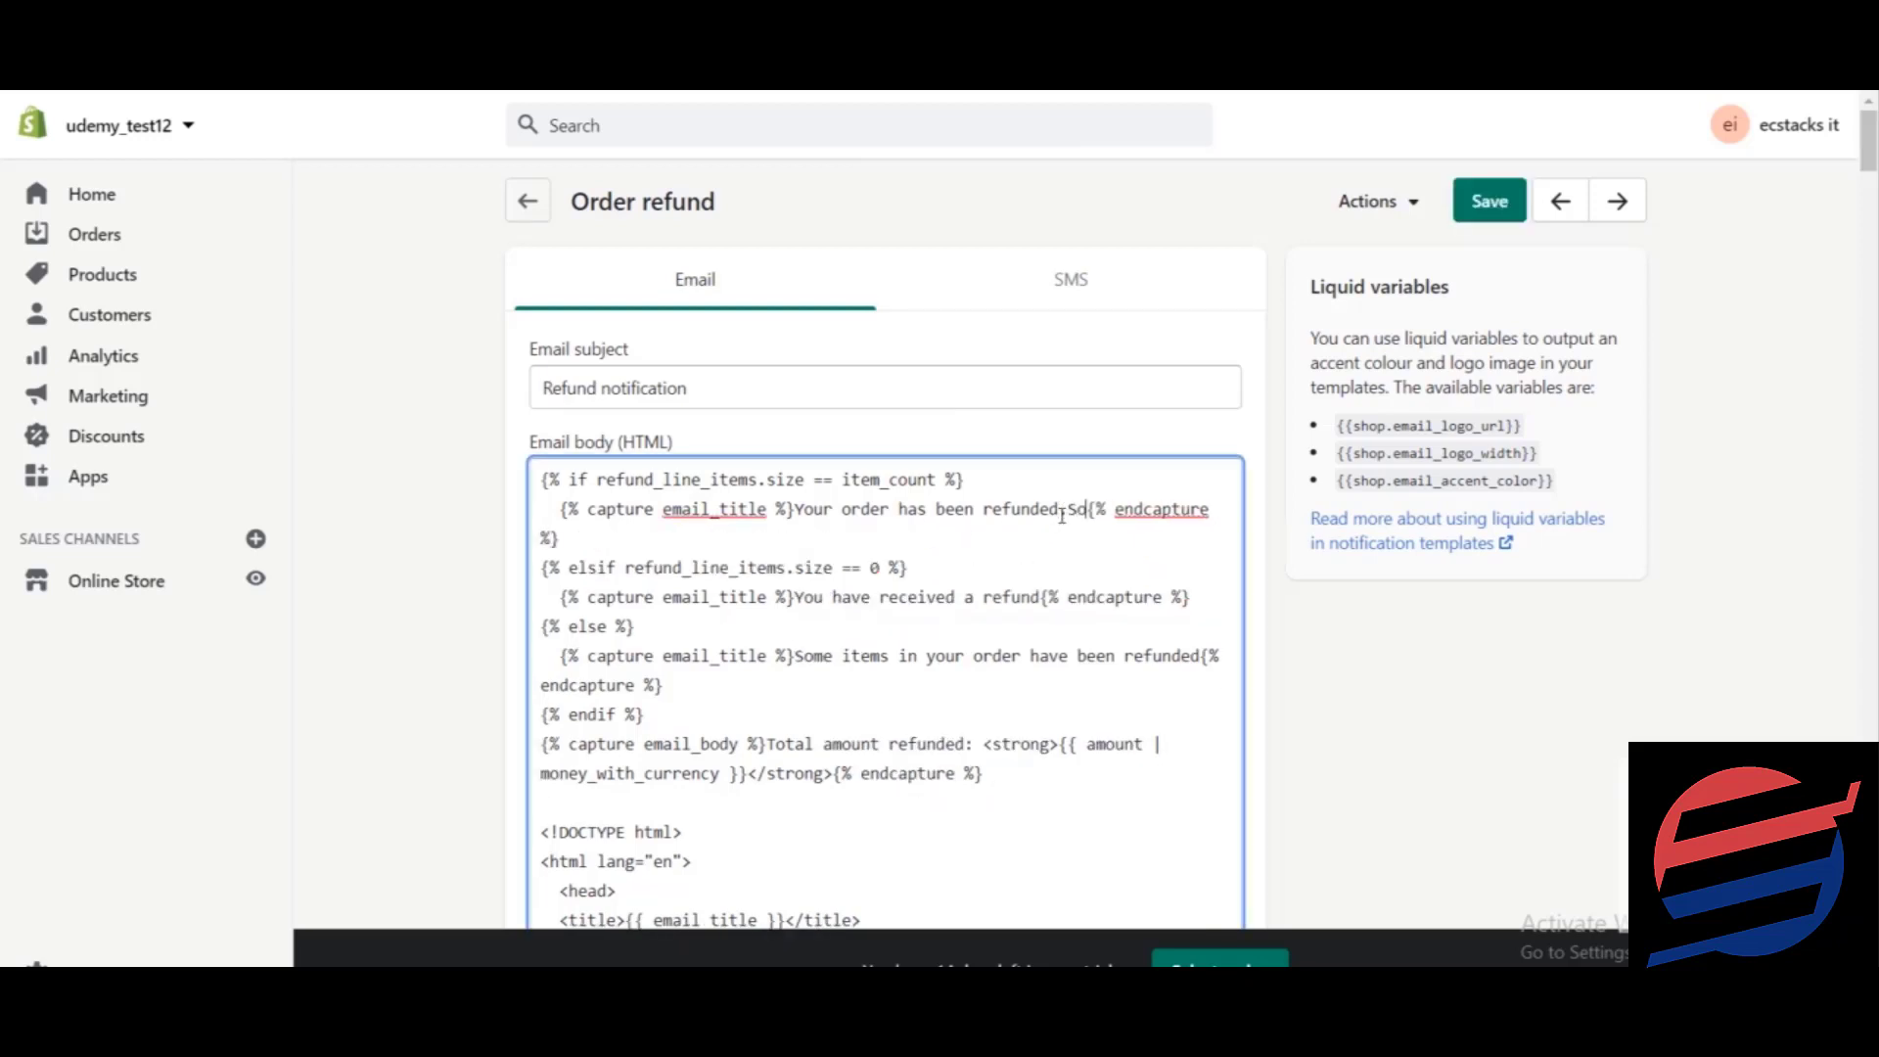
text(Sorry for )
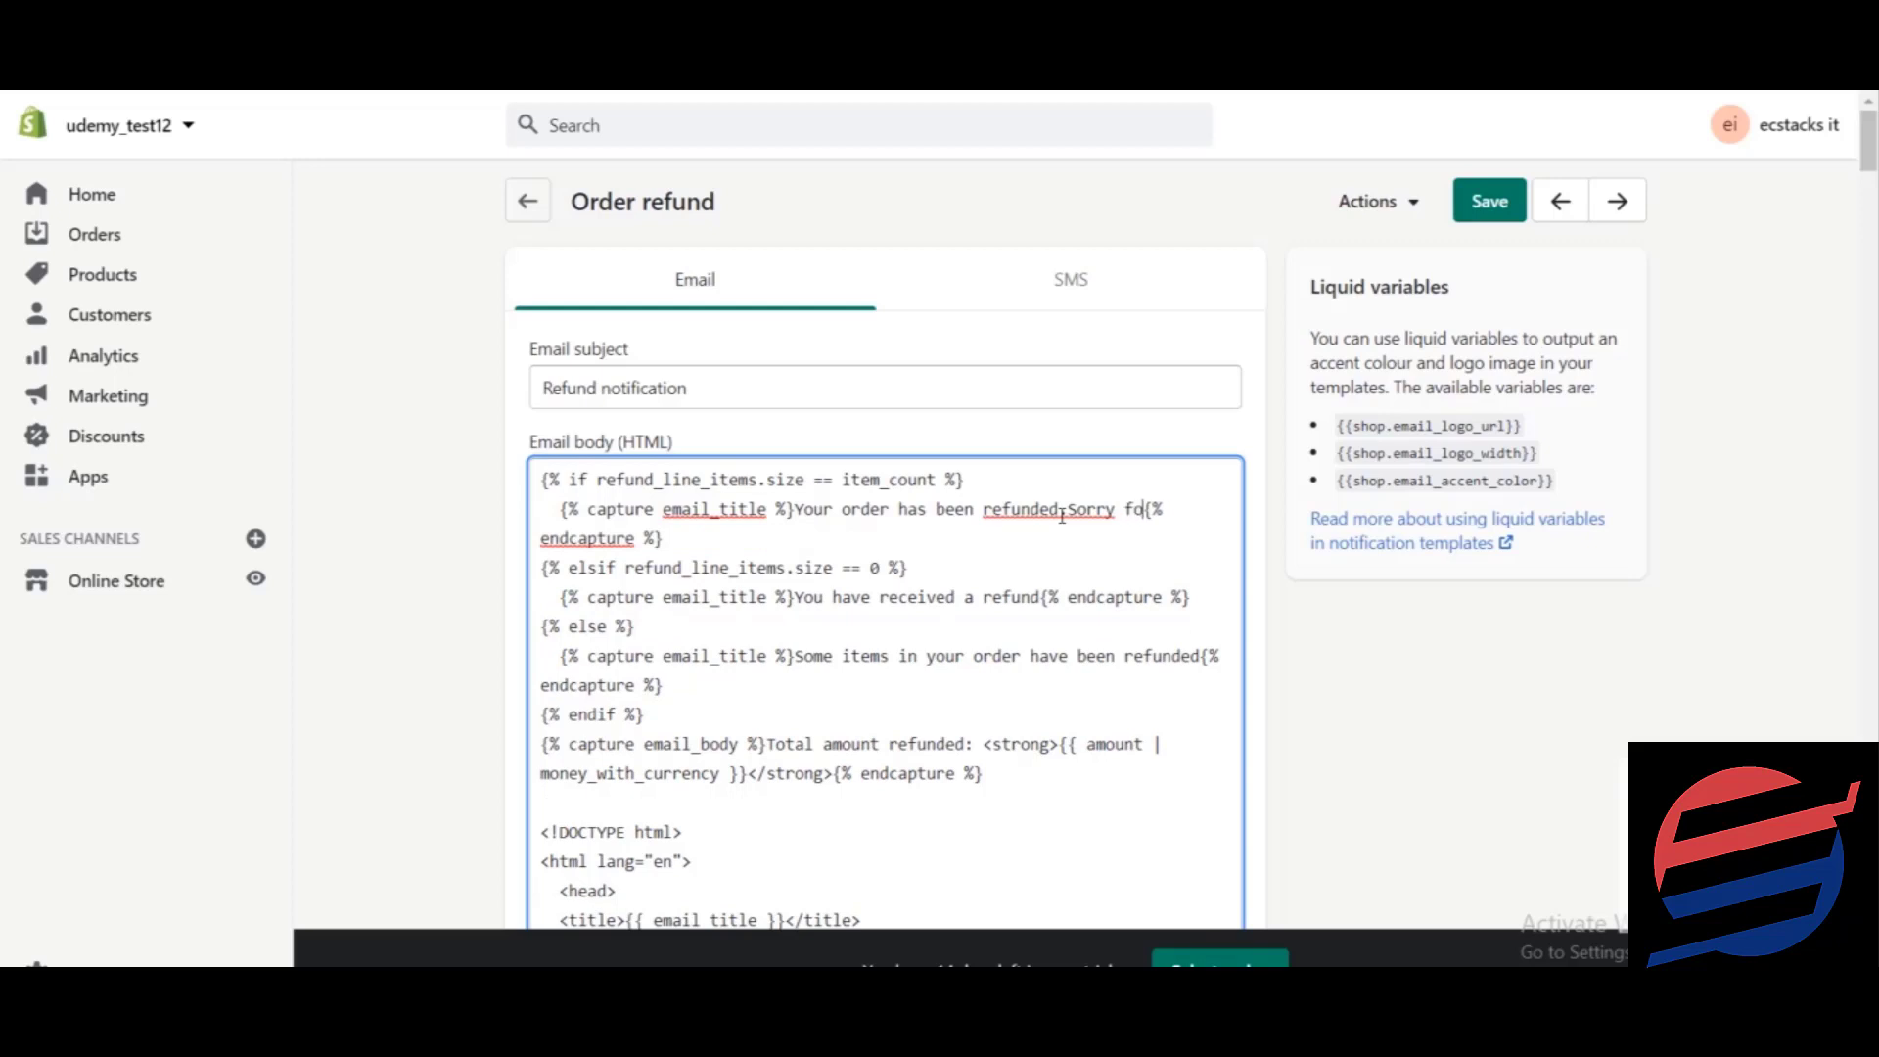
text(our)
key(BackSpace)
key(BackSpace)
key(BackSpace)
key(BackSpace)
text(a bad experiance)
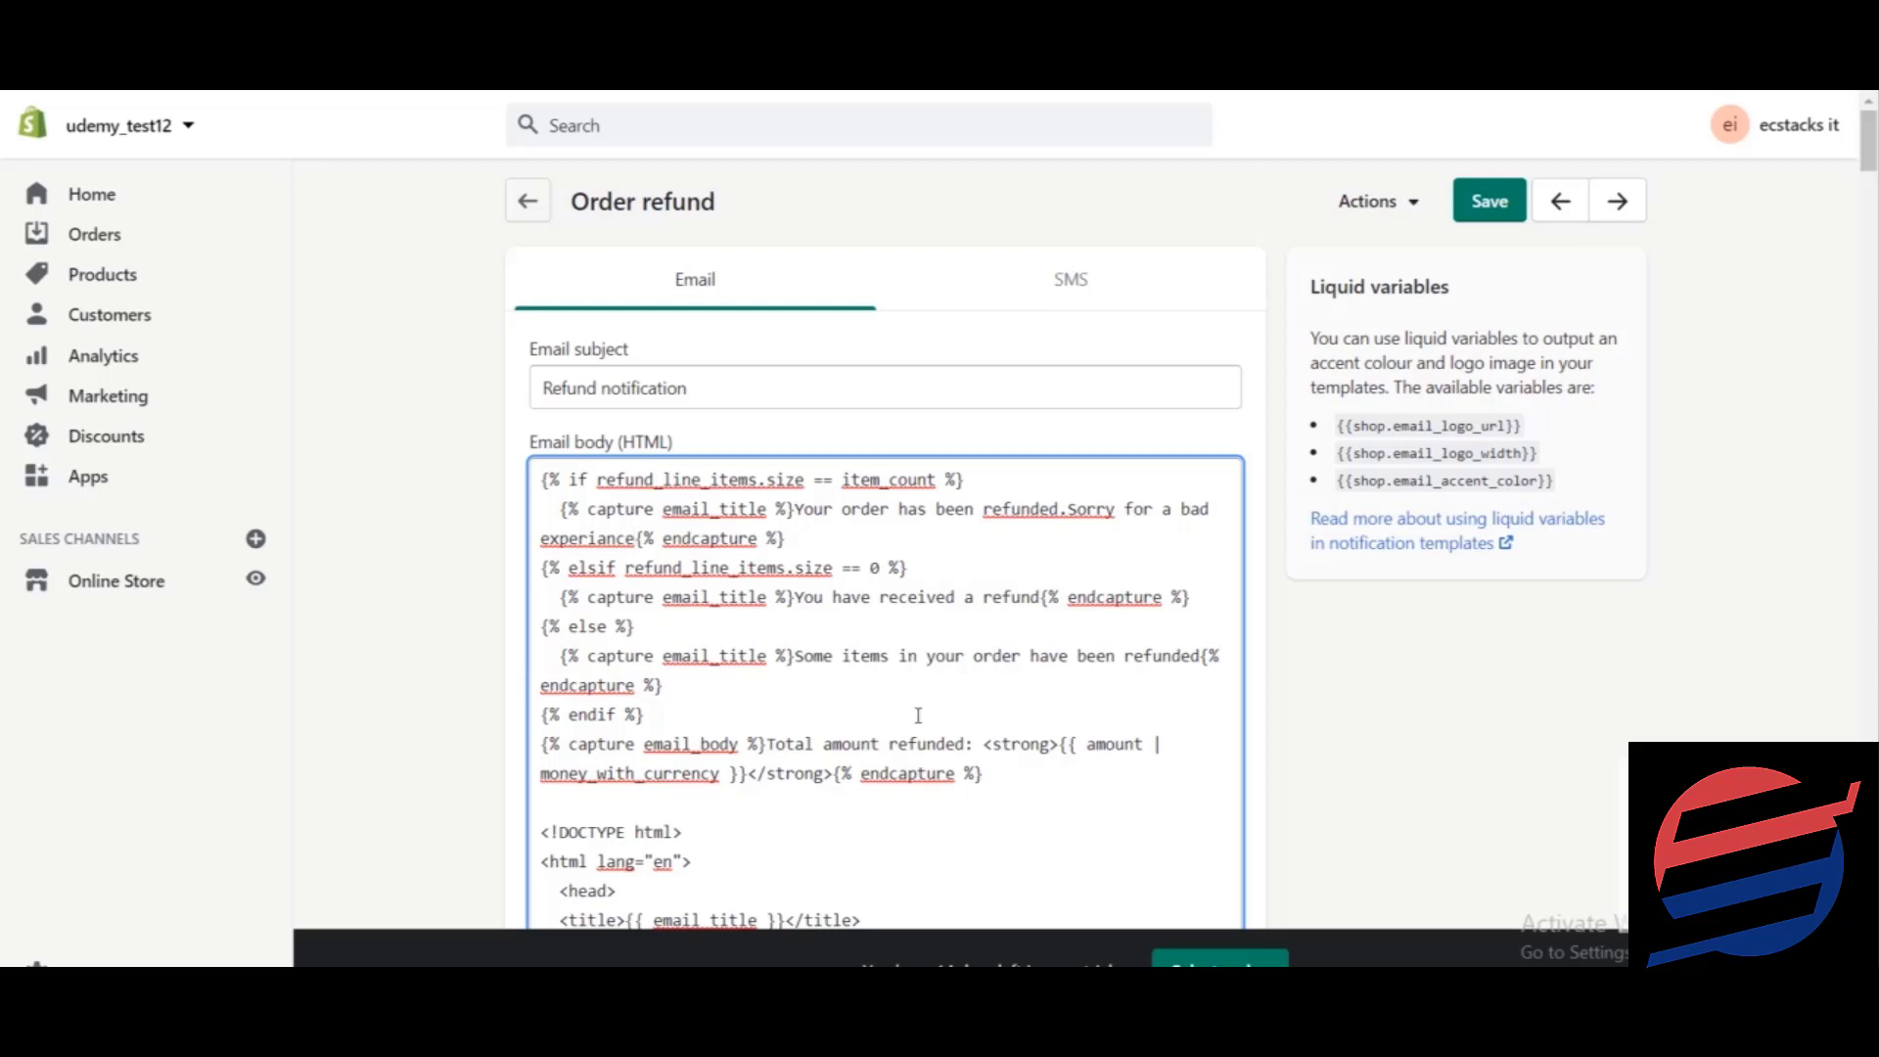
click(918, 655)
click(705, 712)
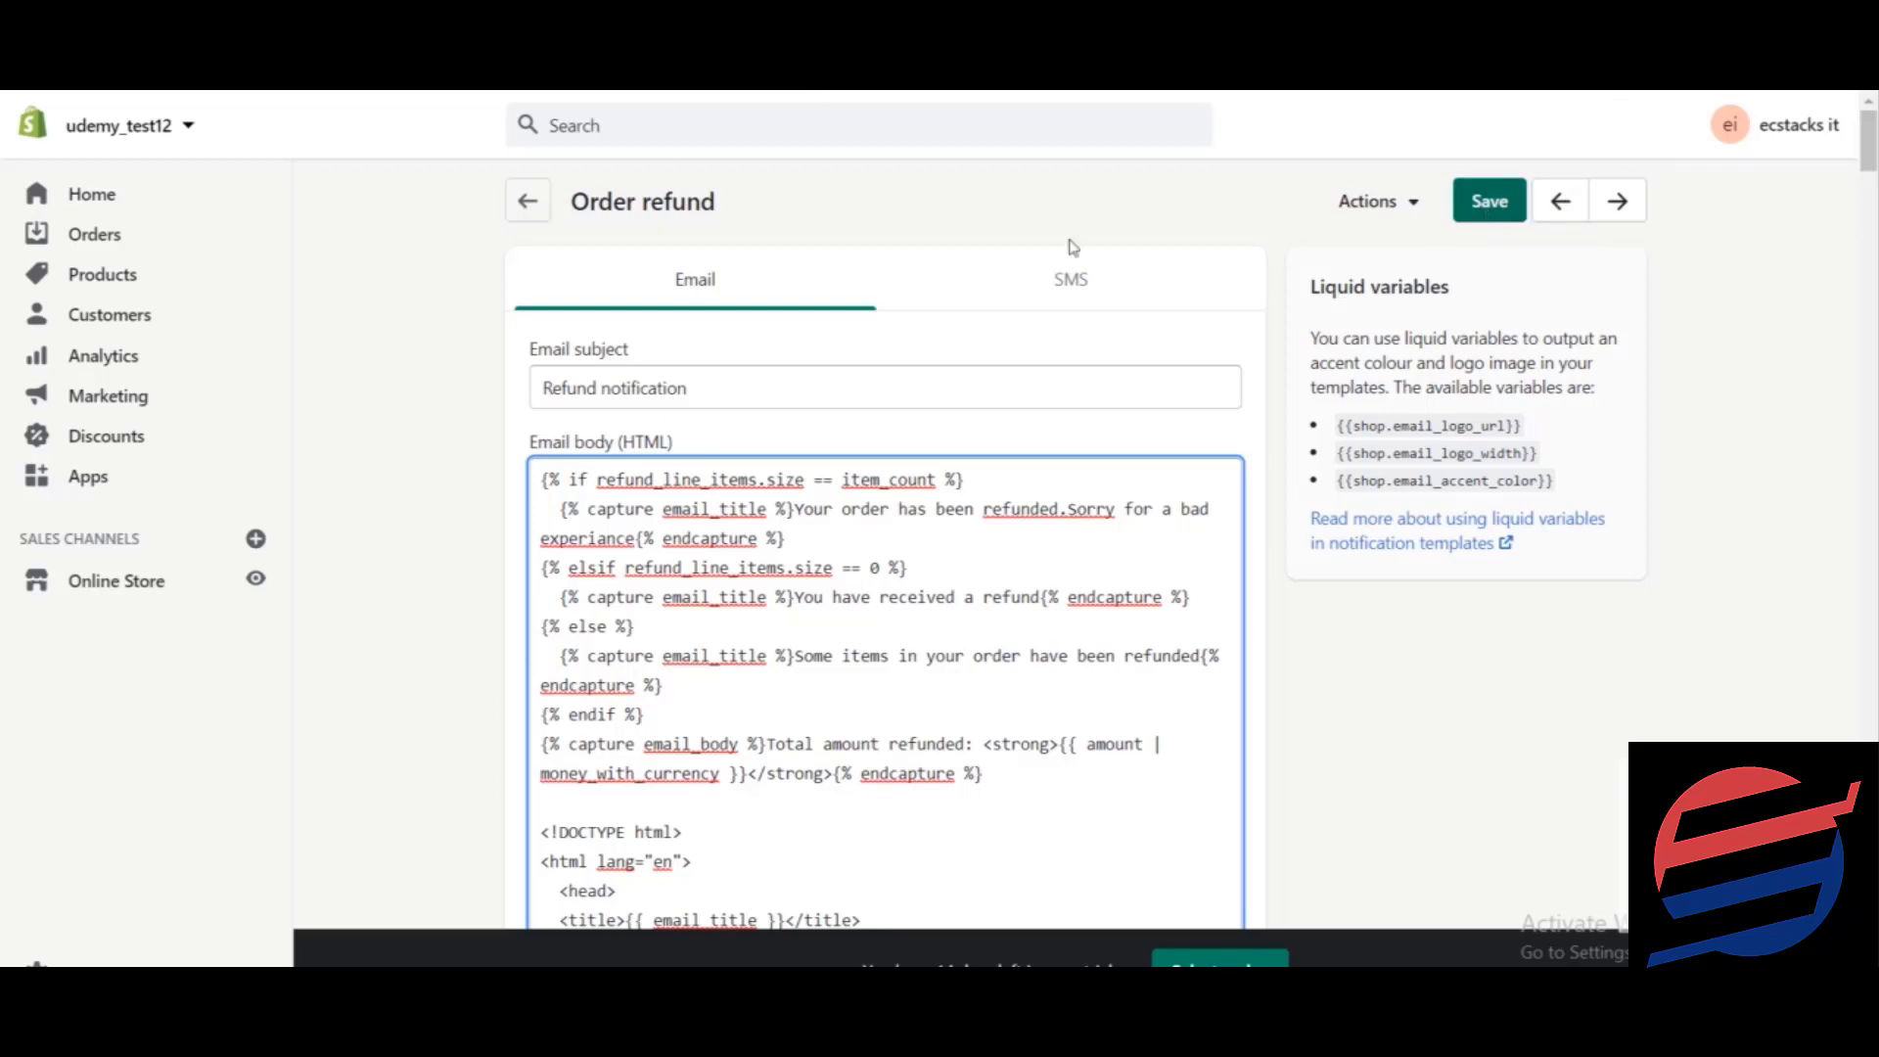
Leave the Order refund template without saving and review the notifications list from the Orders group through to the Shipping group.
click(528, 200)
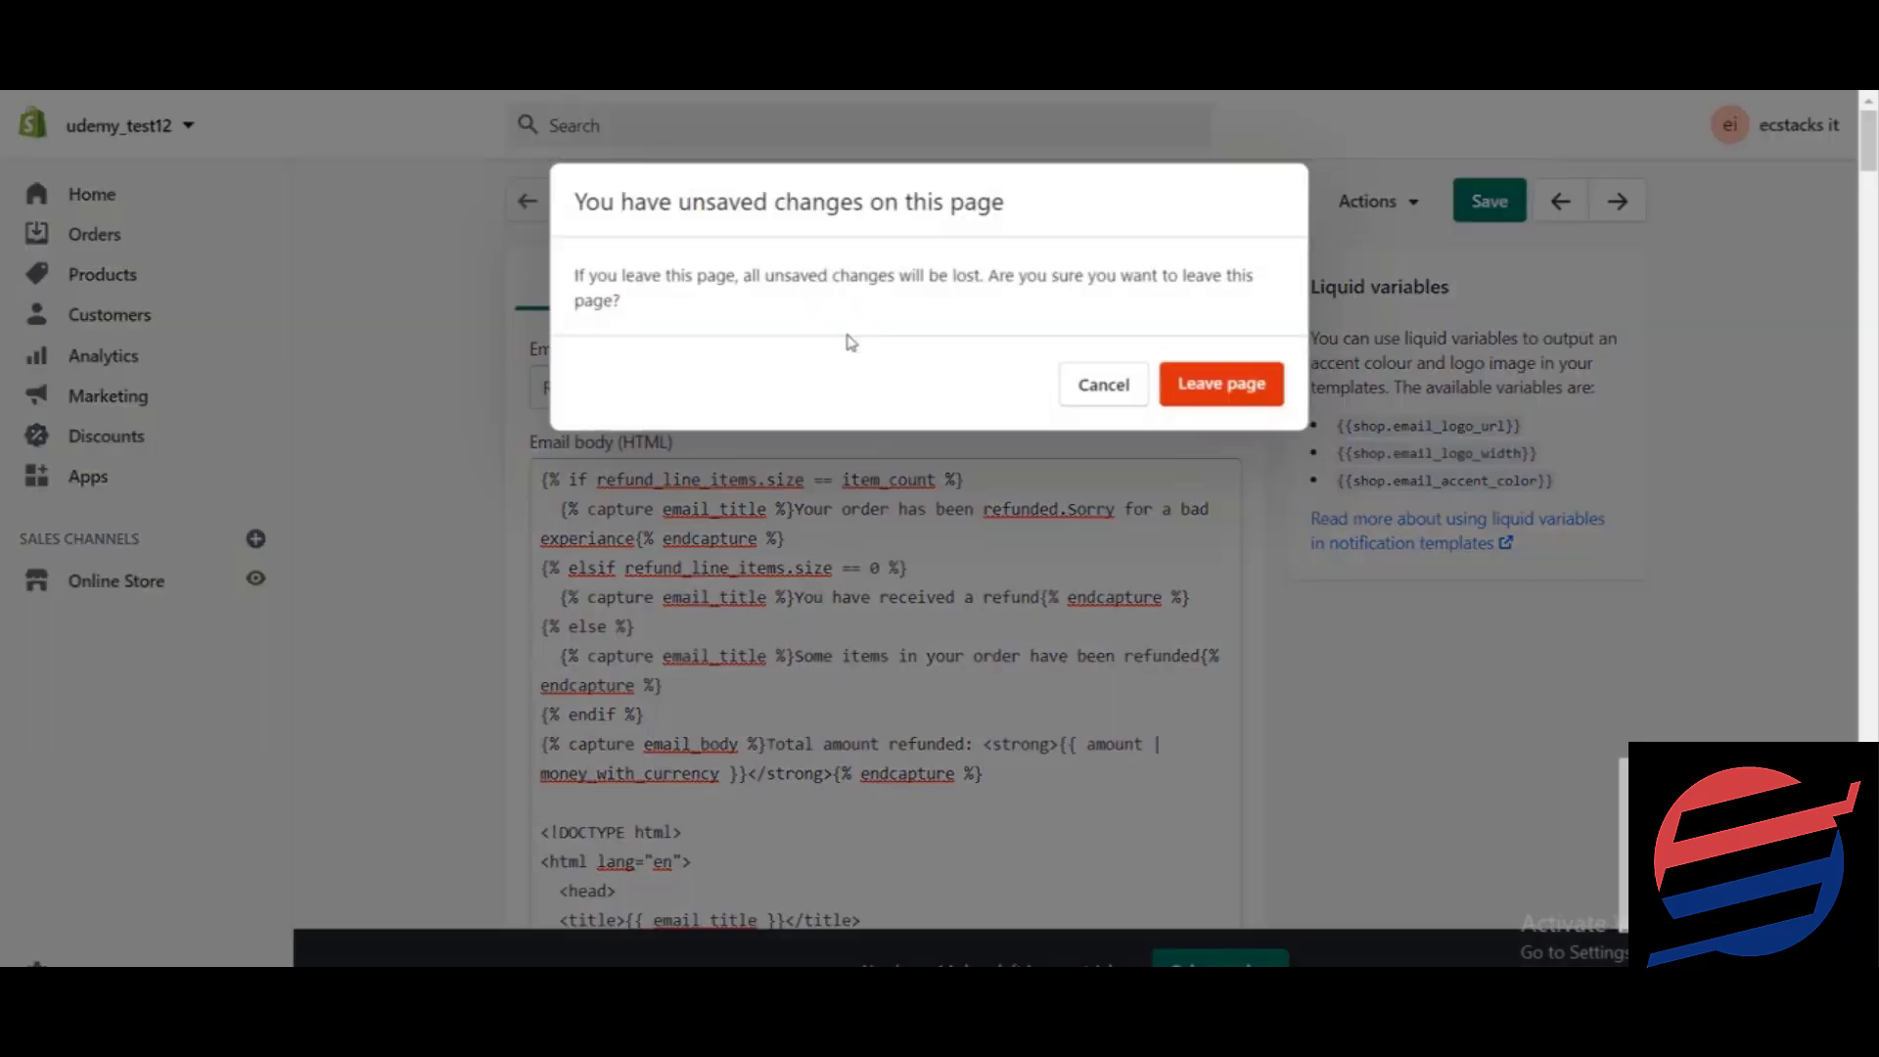
click(1233, 389)
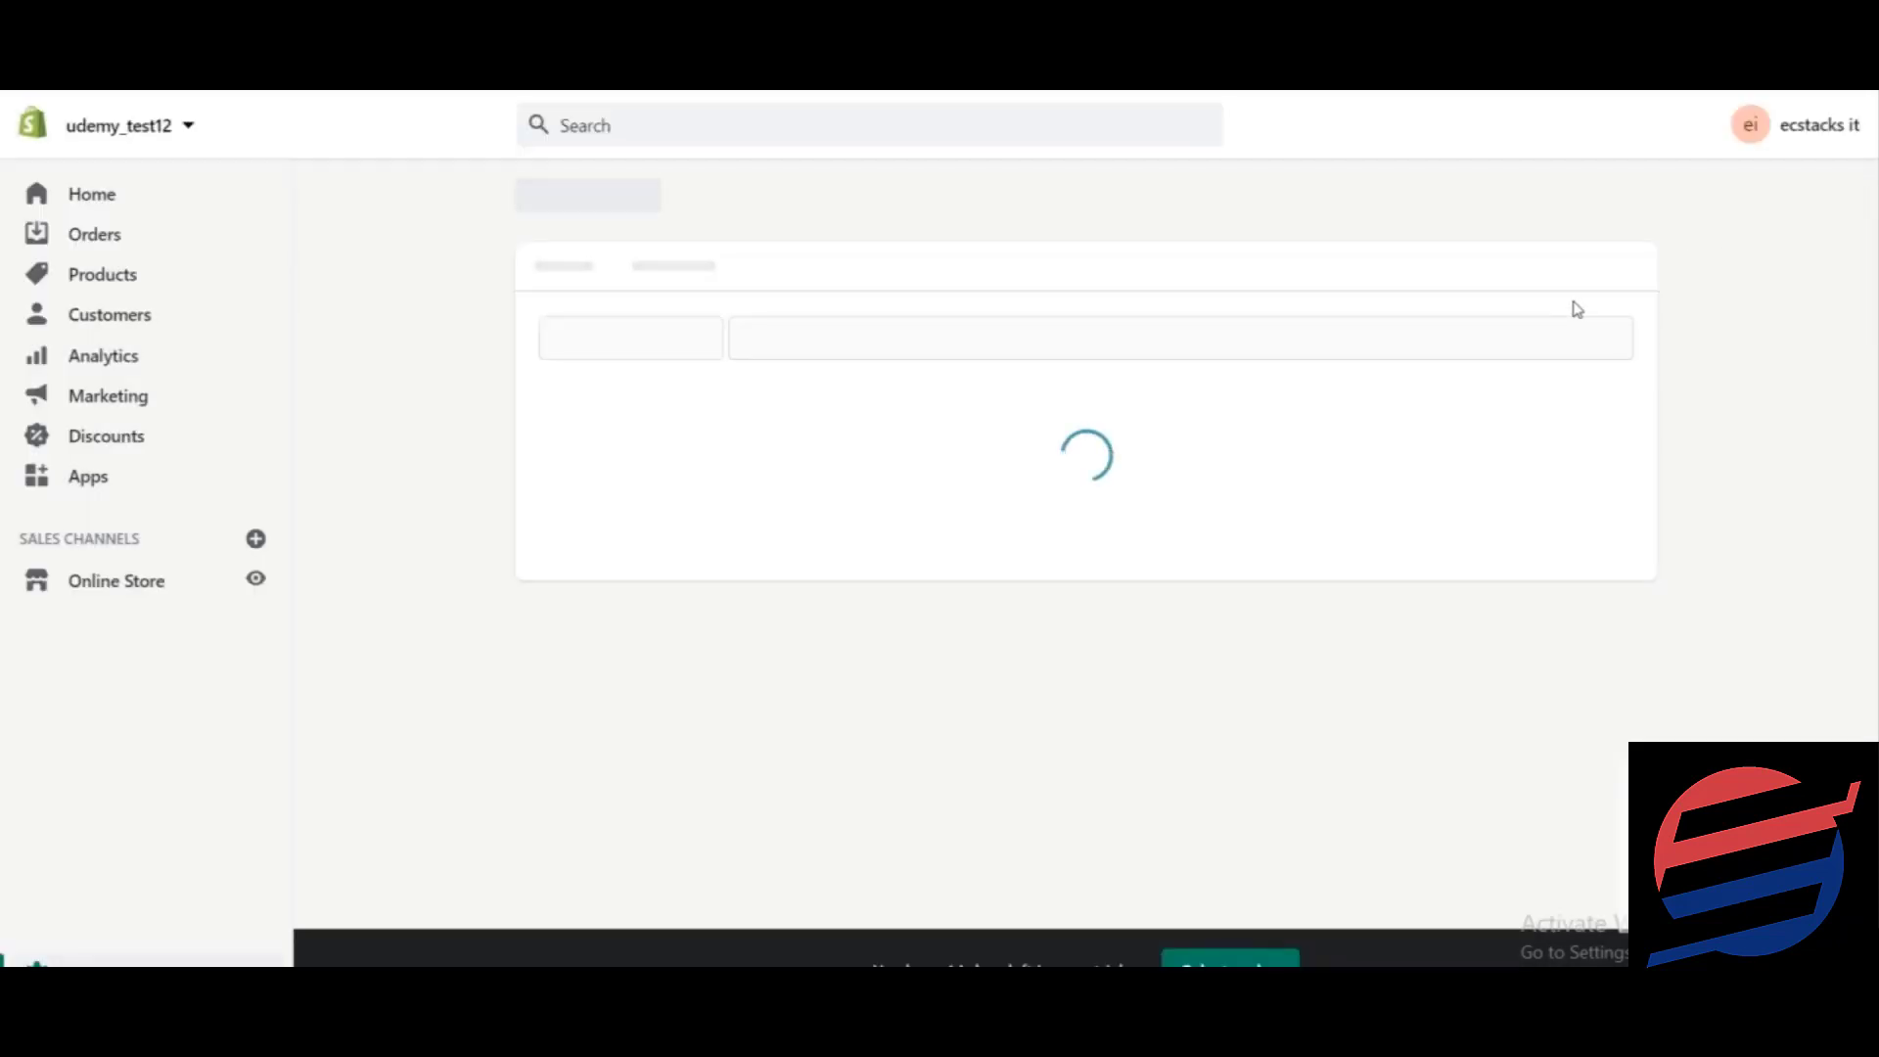
scroll(1860, 230, down, 2)
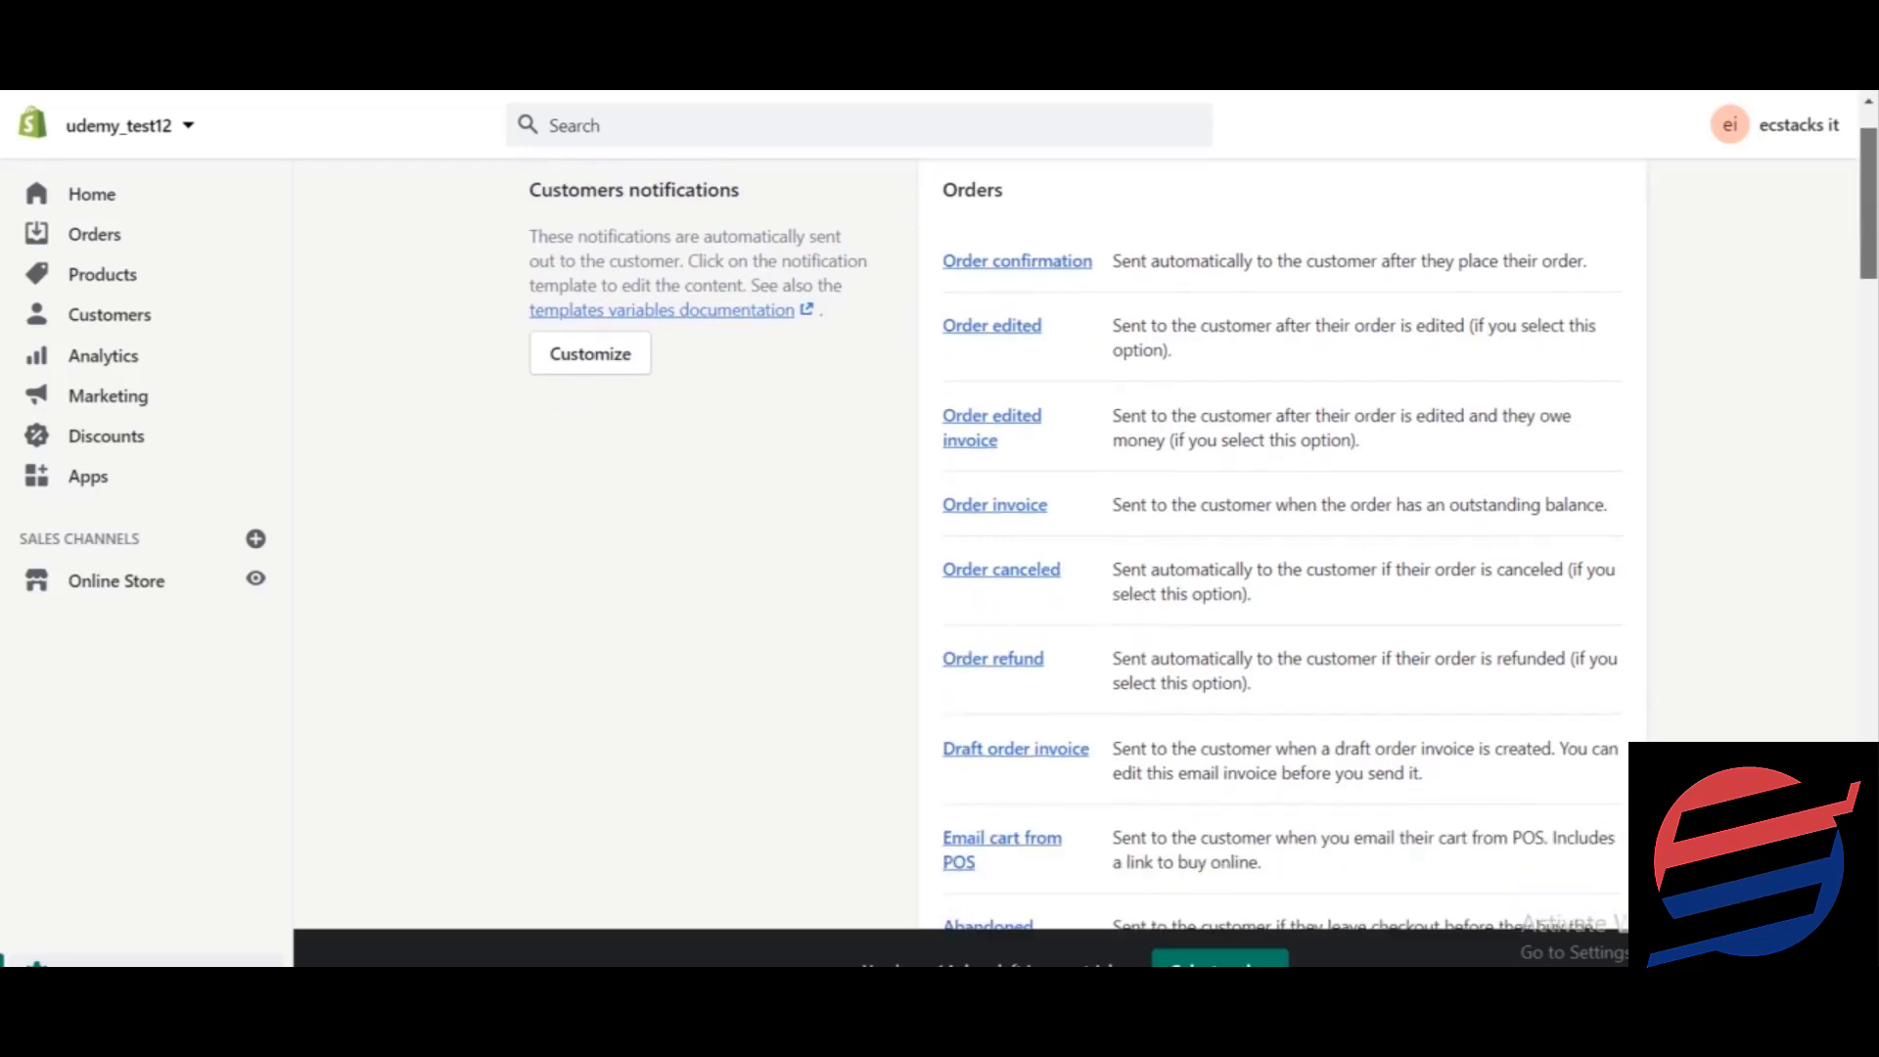
scroll(1272, 543, down, 2)
scroll(1273, 543, down, 1)
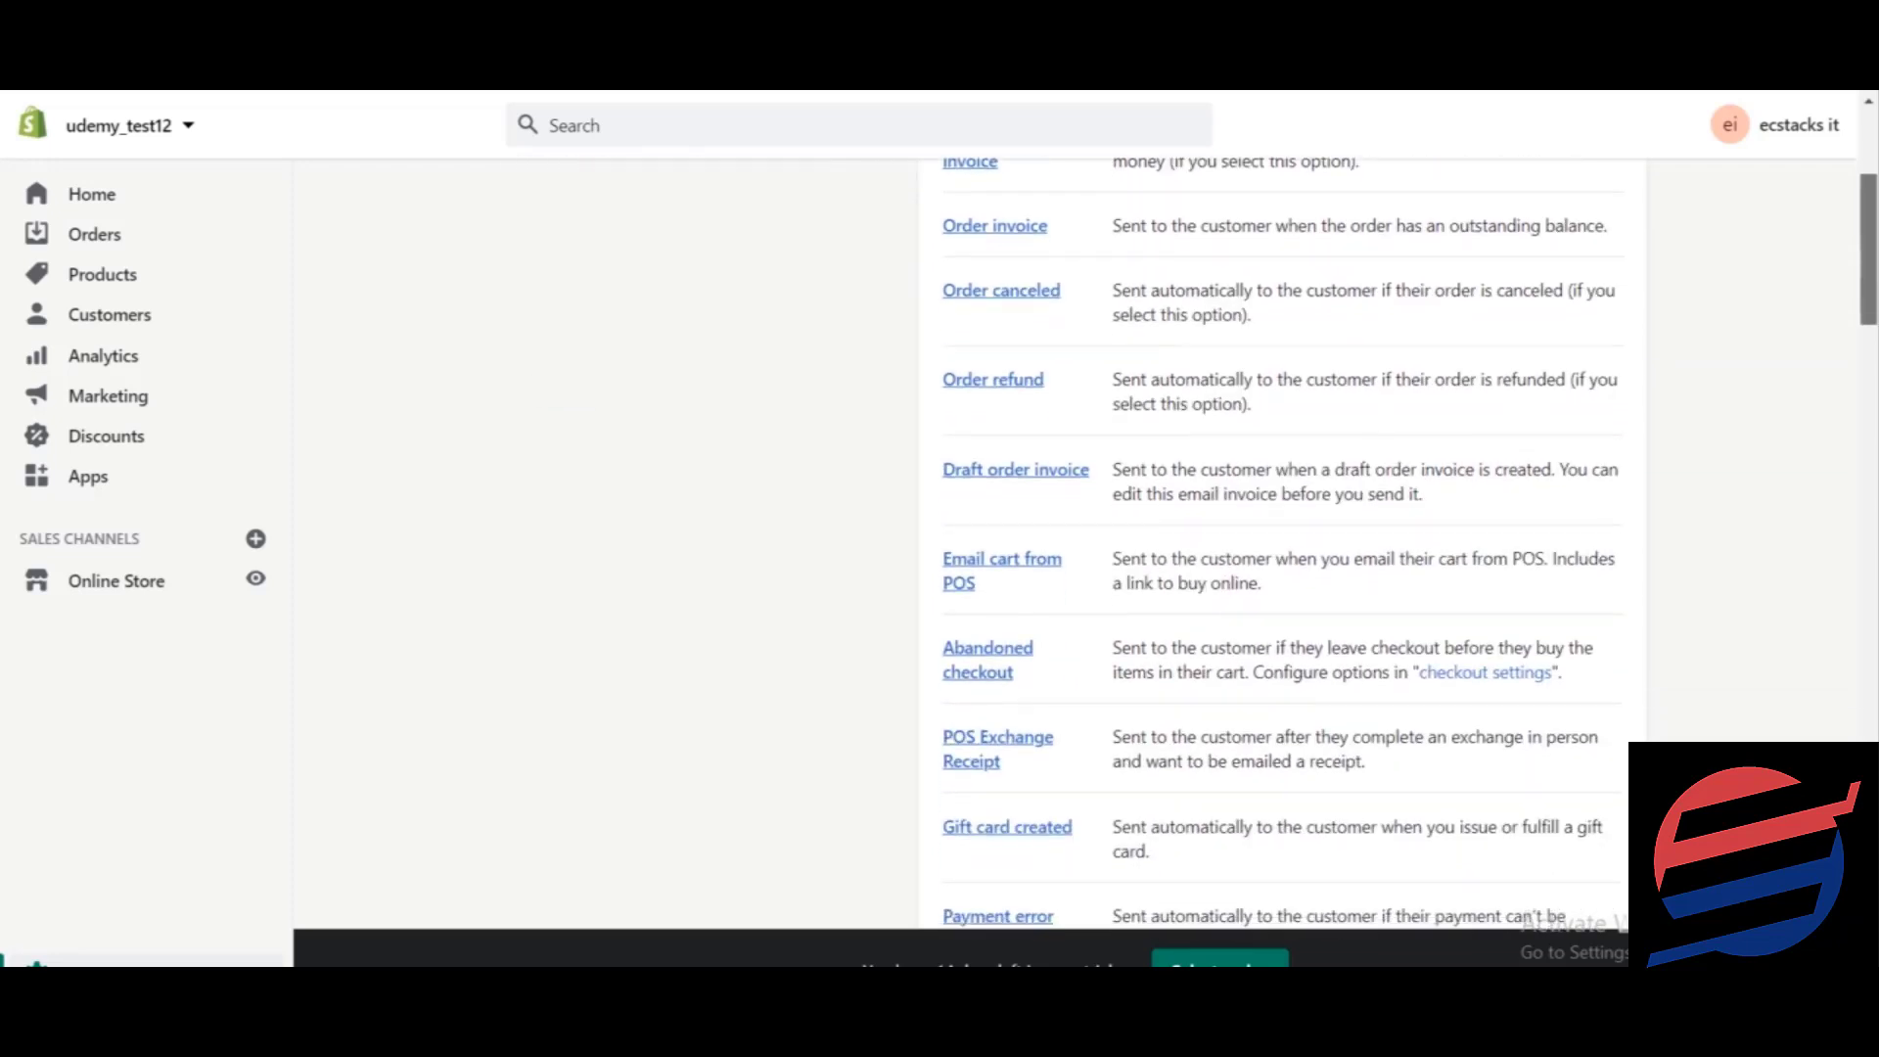
drag(1876, 268, 1876, 290)
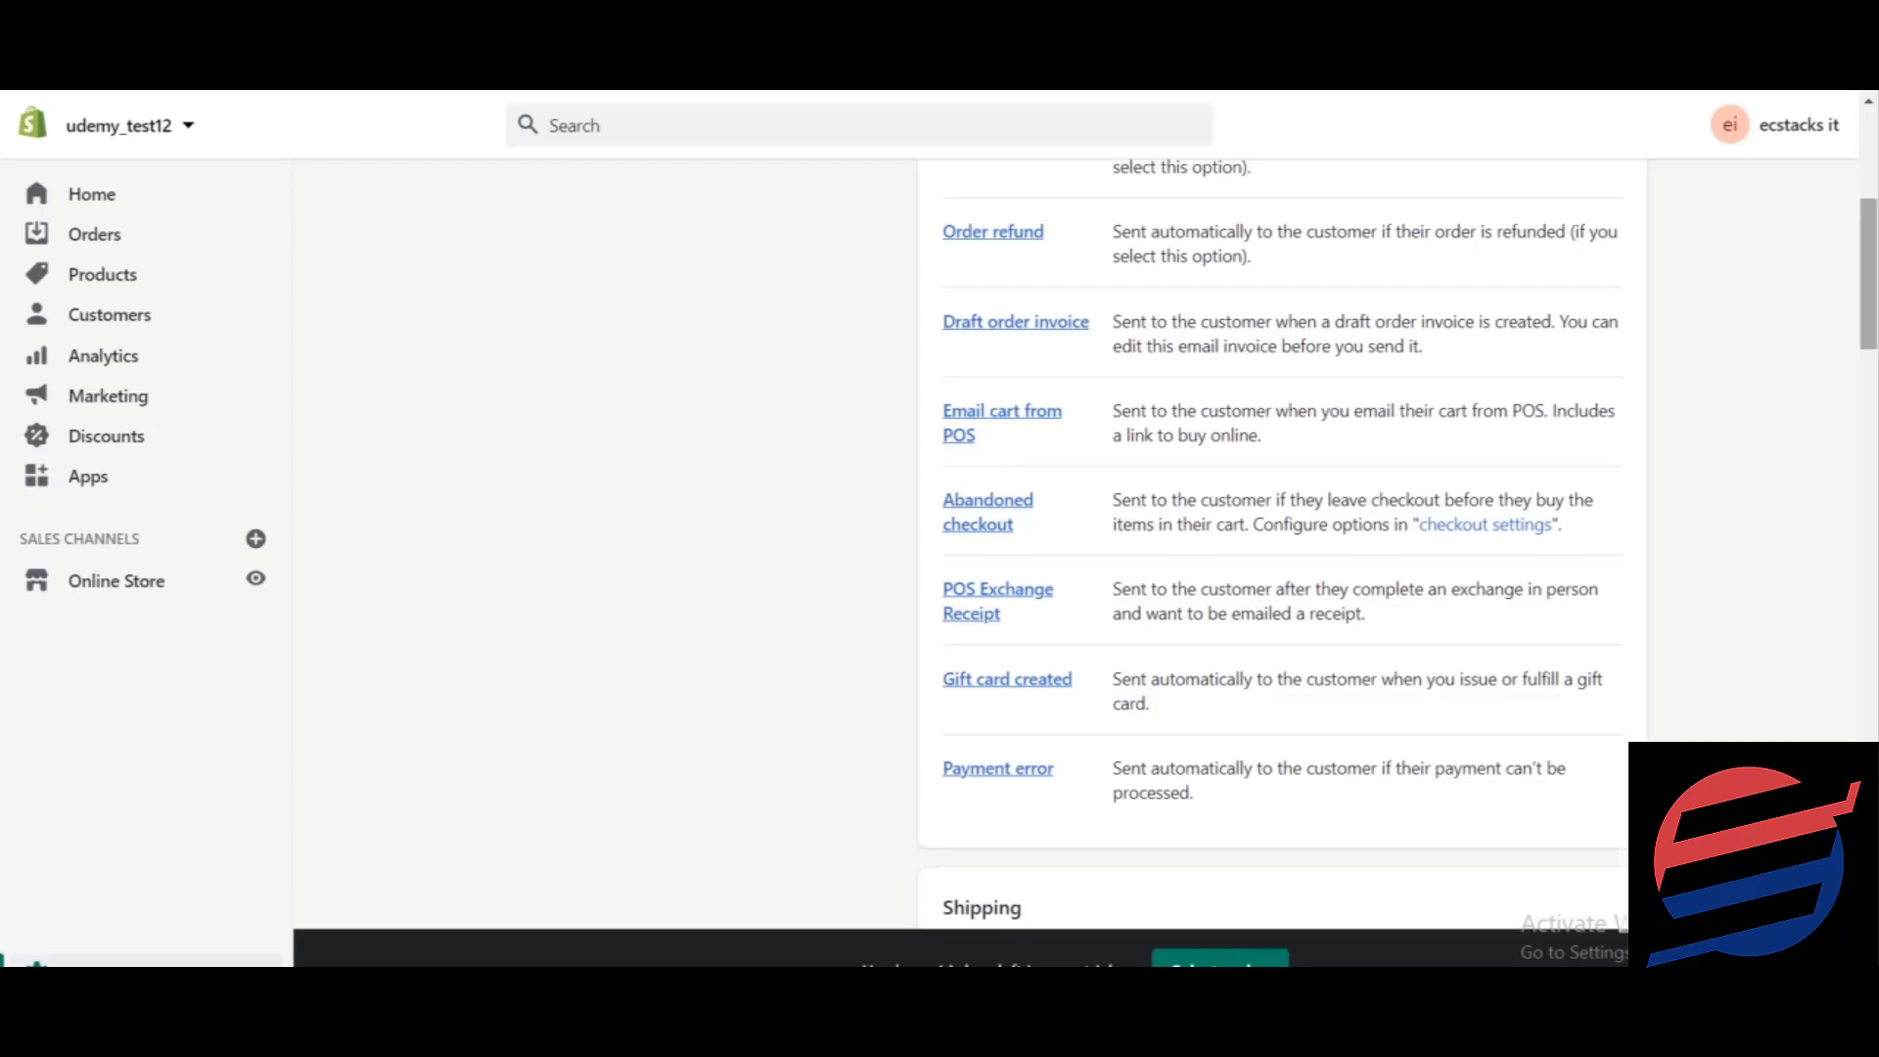
mouse_move(1877, 290)
mouse_down()
mouse_move(1877, 221)
mouse_move(1877, 273)
mouse_up()
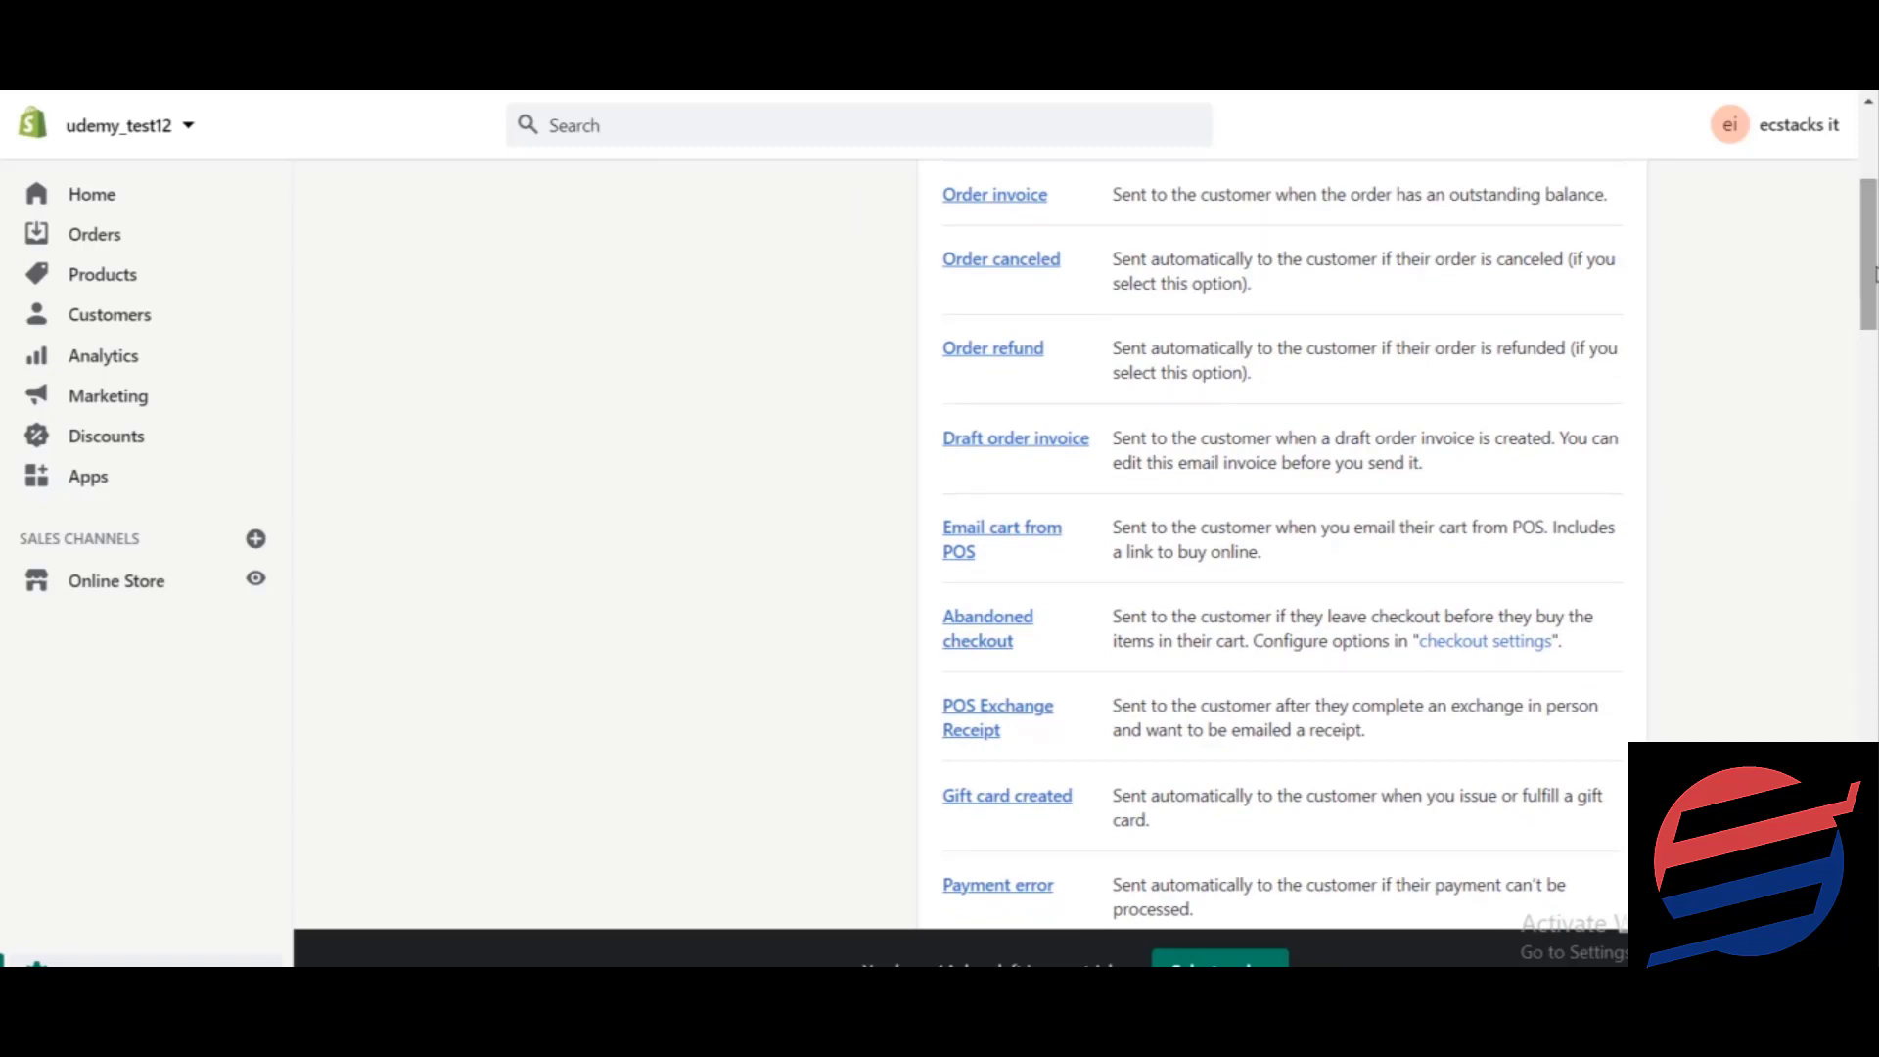
drag(1875, 274, 1876, 406)
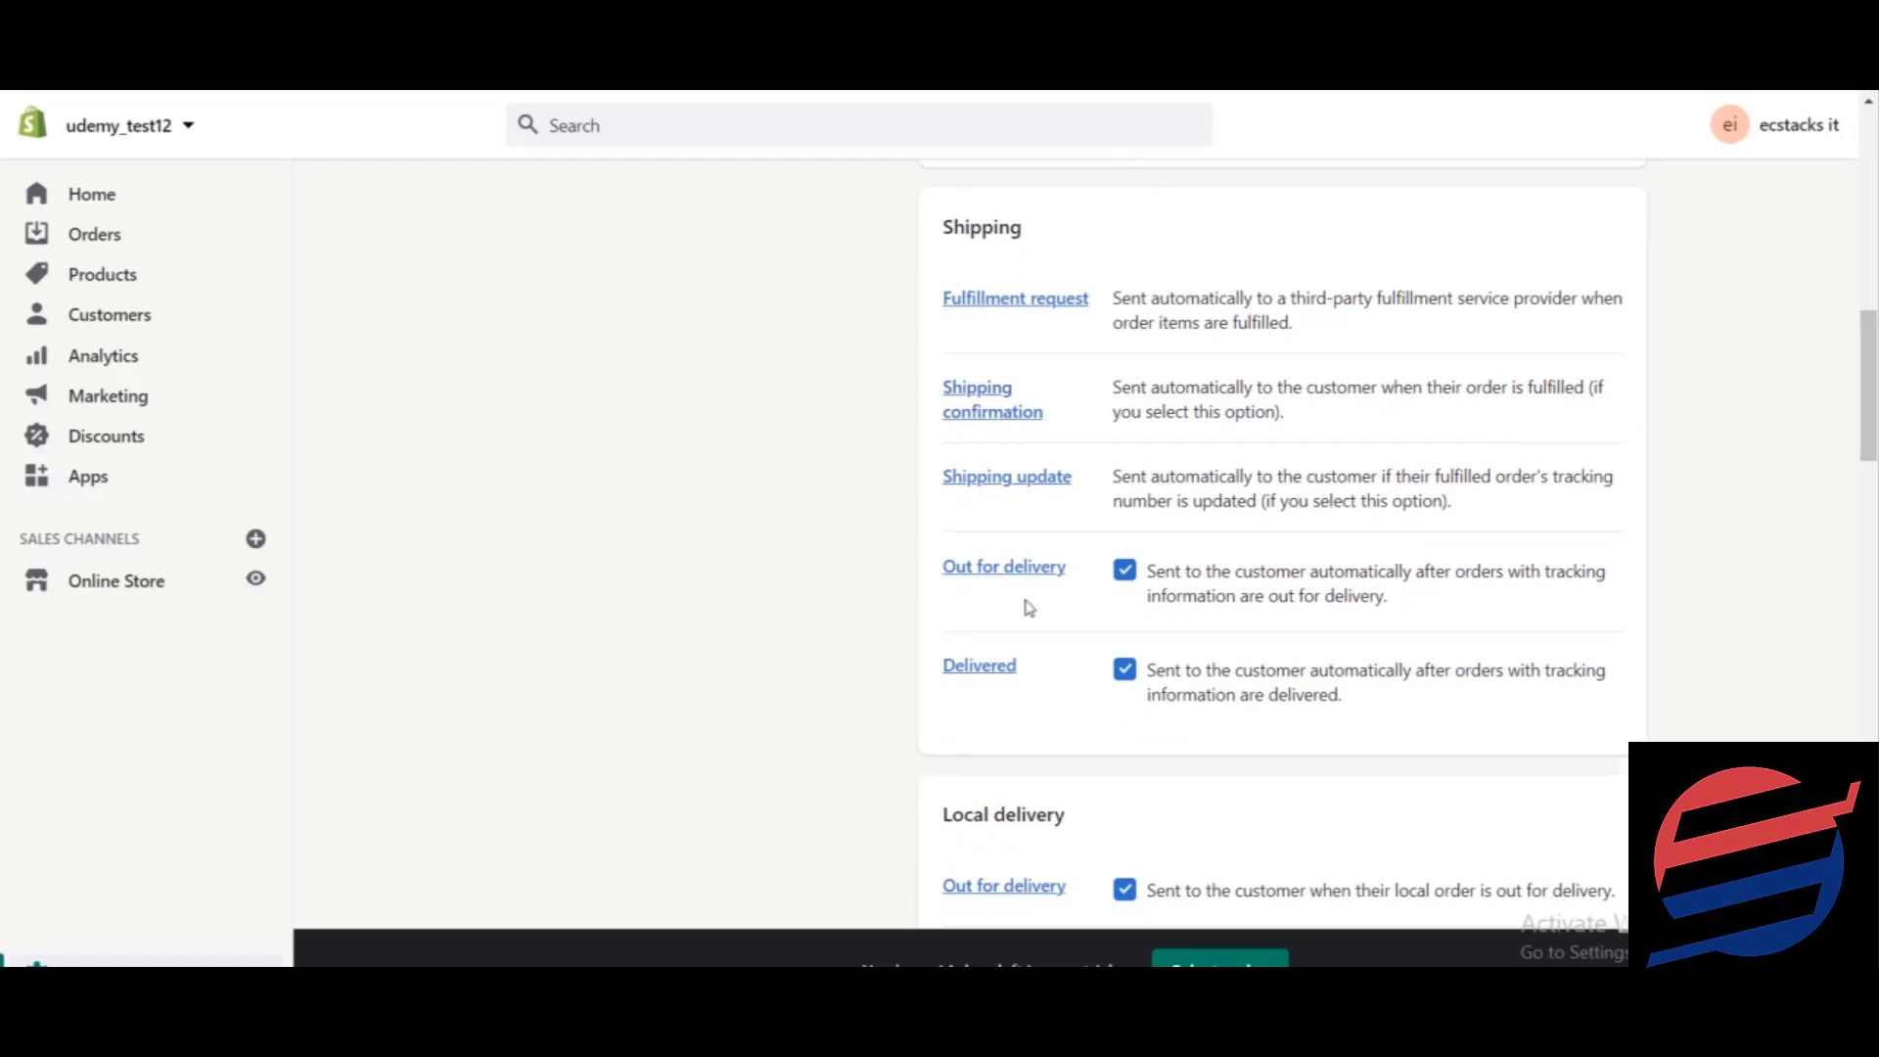
Open the Fulfillment request template from the Shipping group in a new browser tab and switch to it.
right_click(1038, 300)
click(1055, 317)
click(1015, 298)
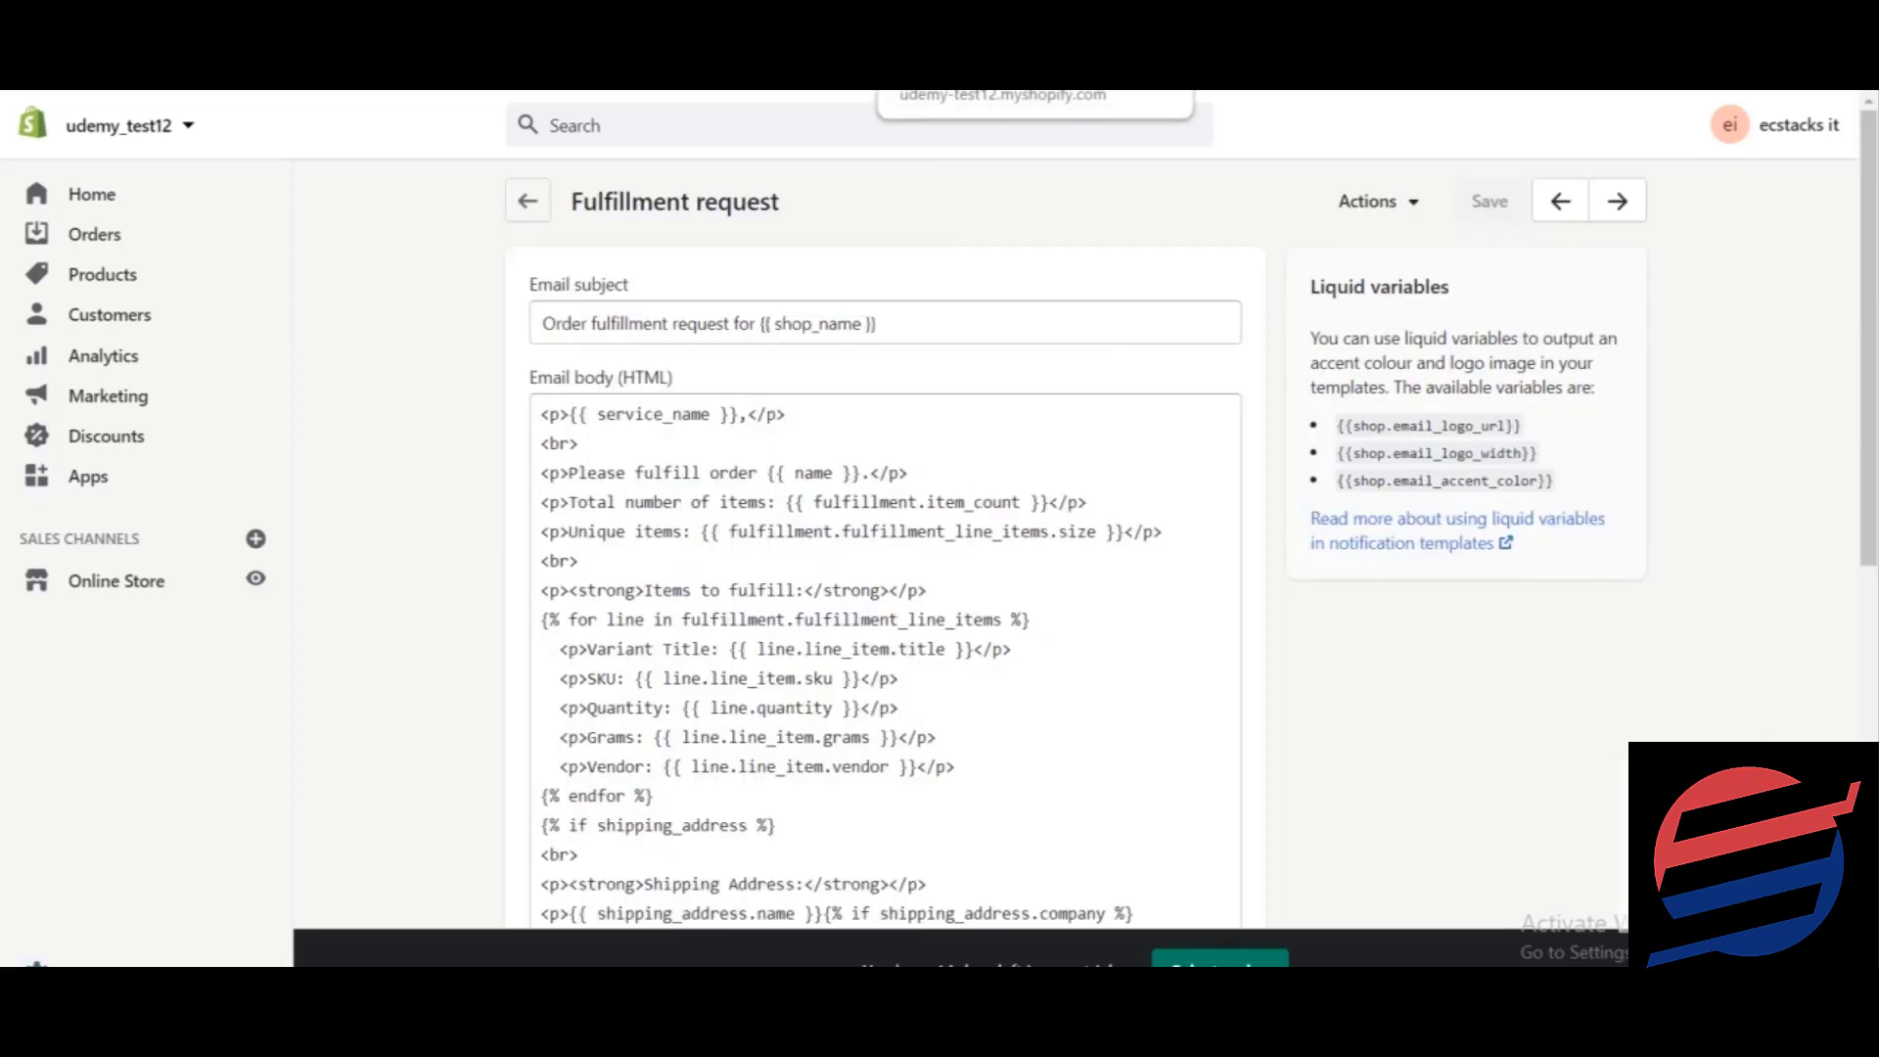
click(969, 20)
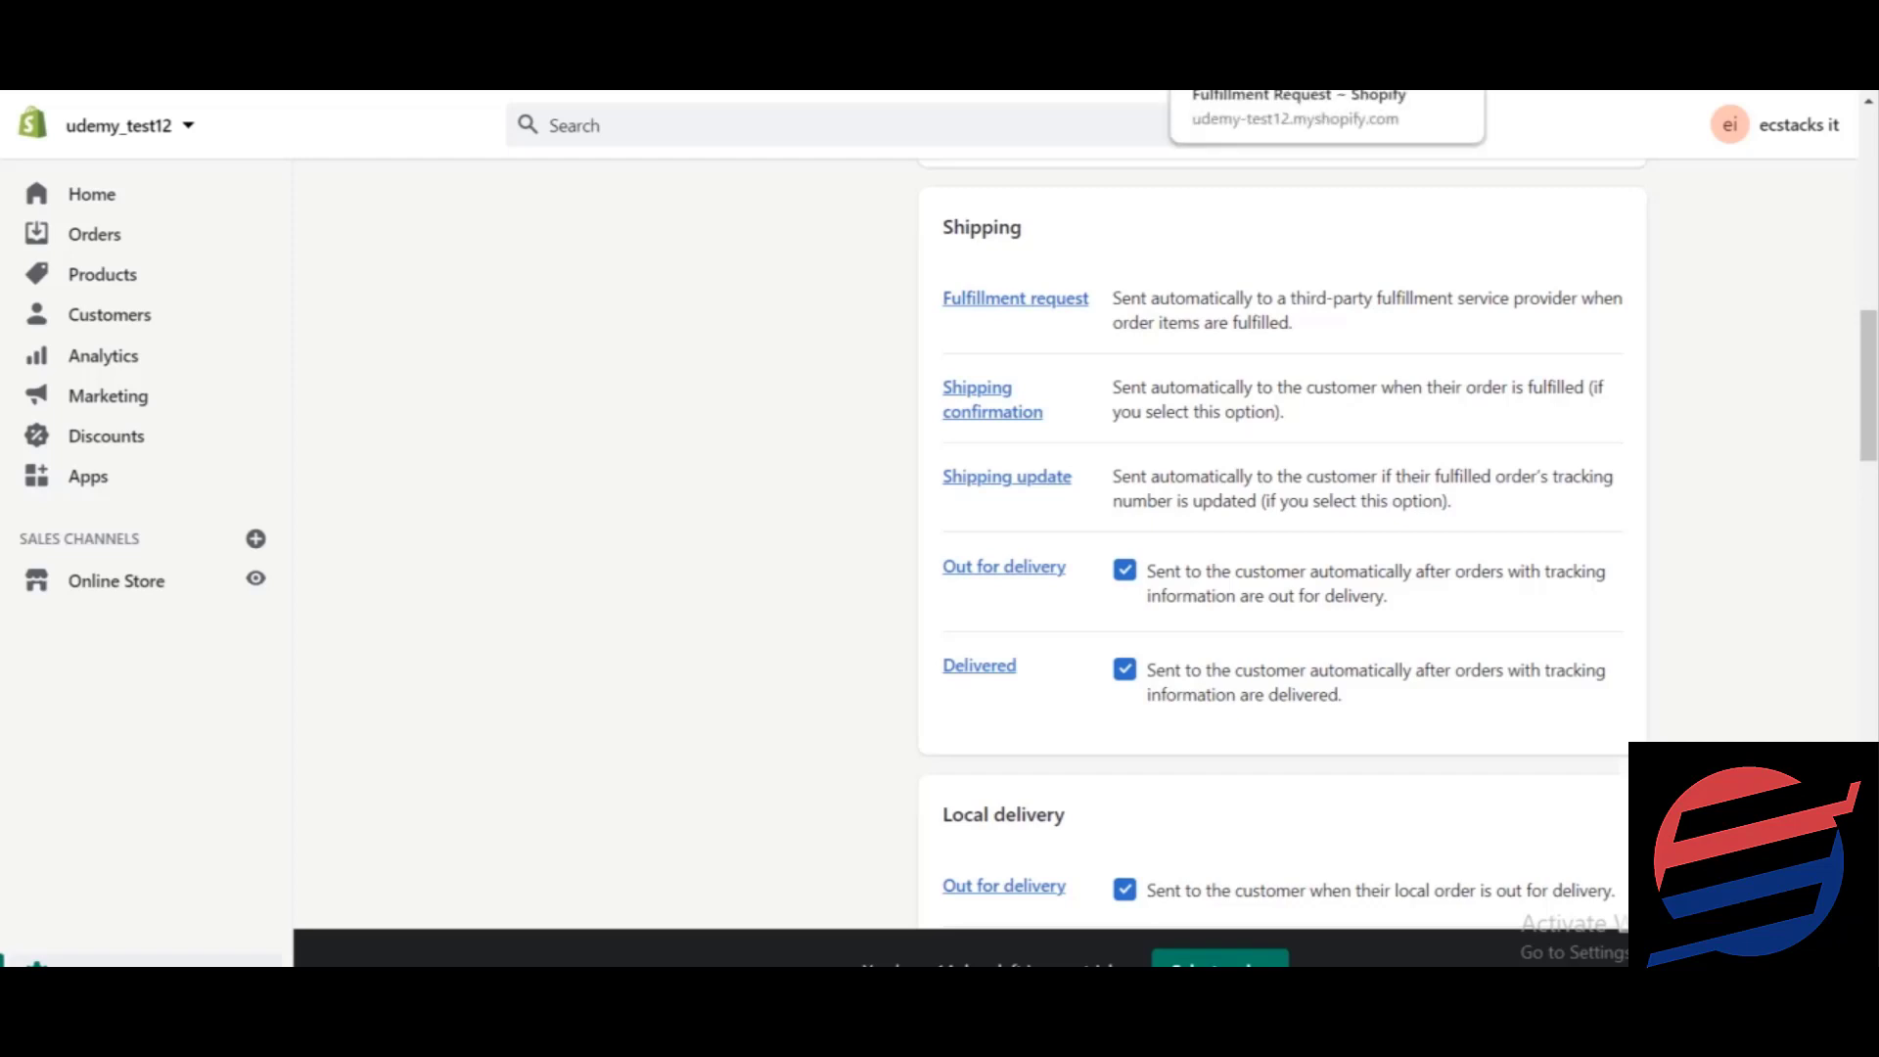
click(1293, 44)
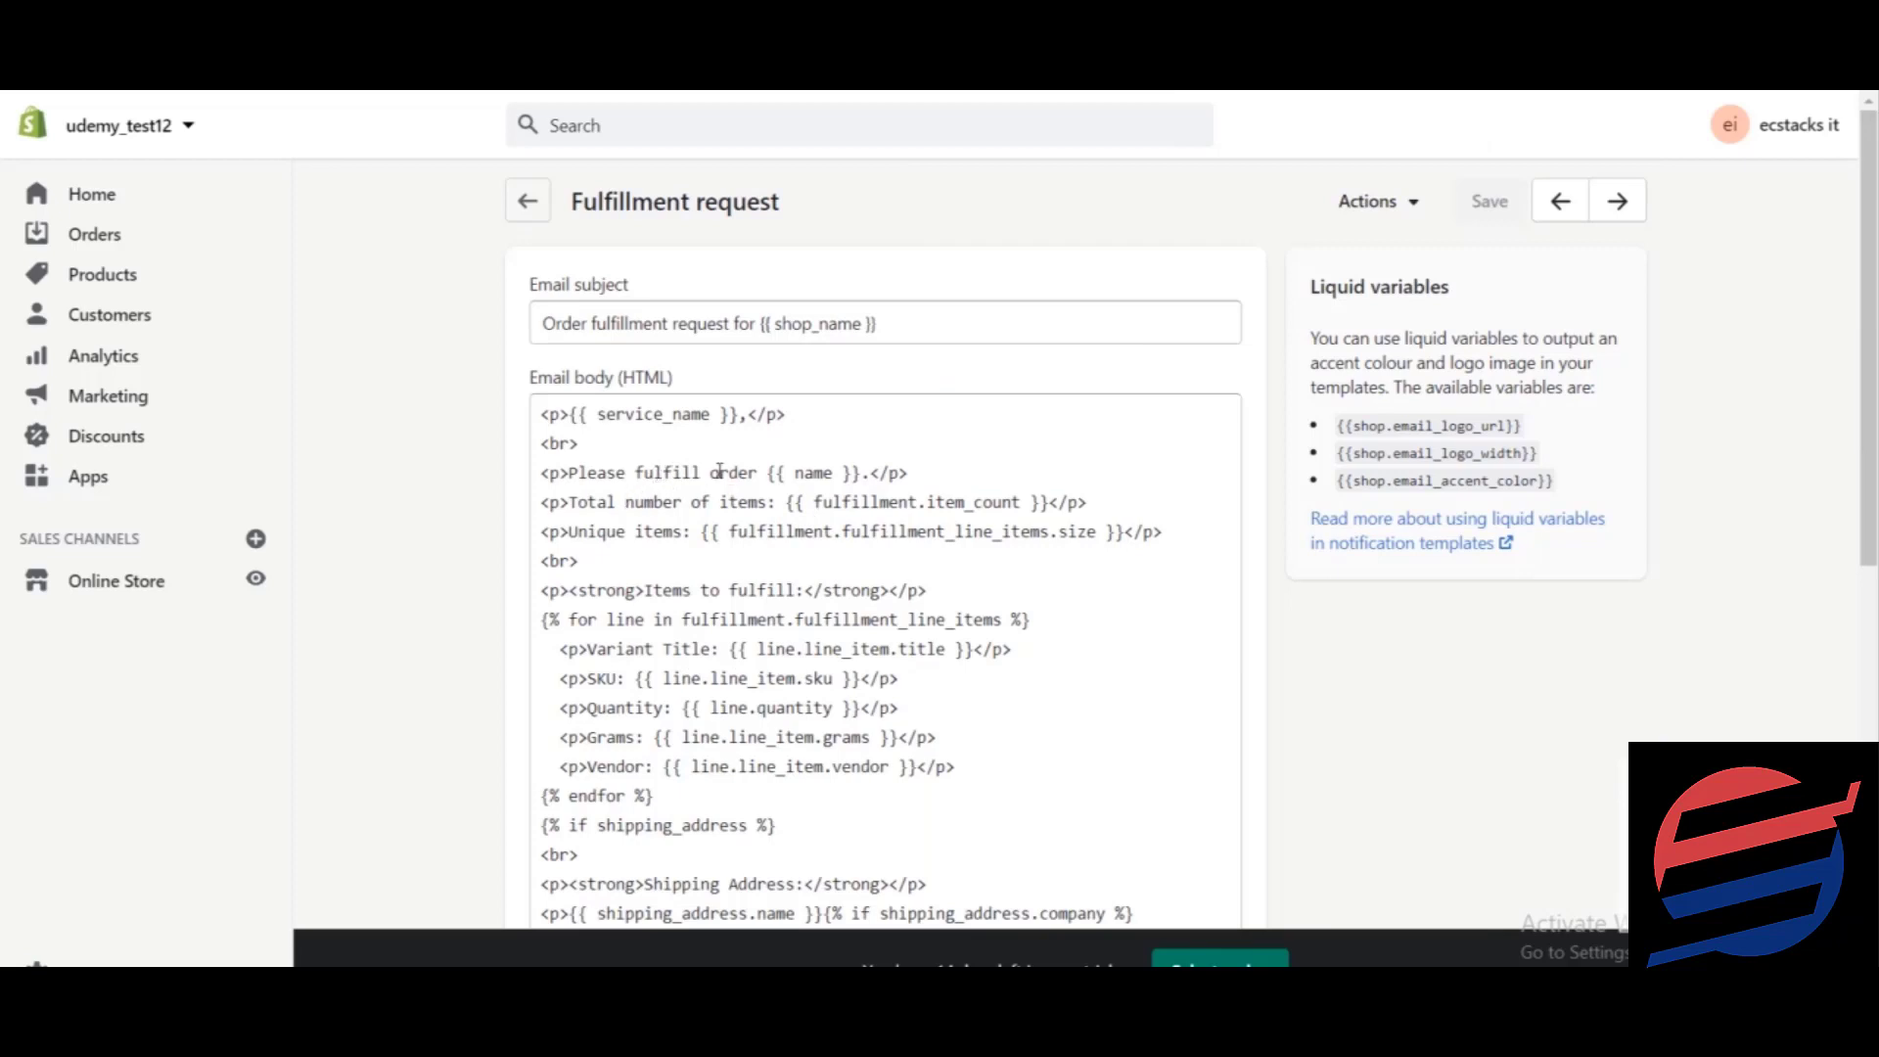
Look through the HTML email body of the Fulfillment request template and go back to the notifications list.
click(627, 502)
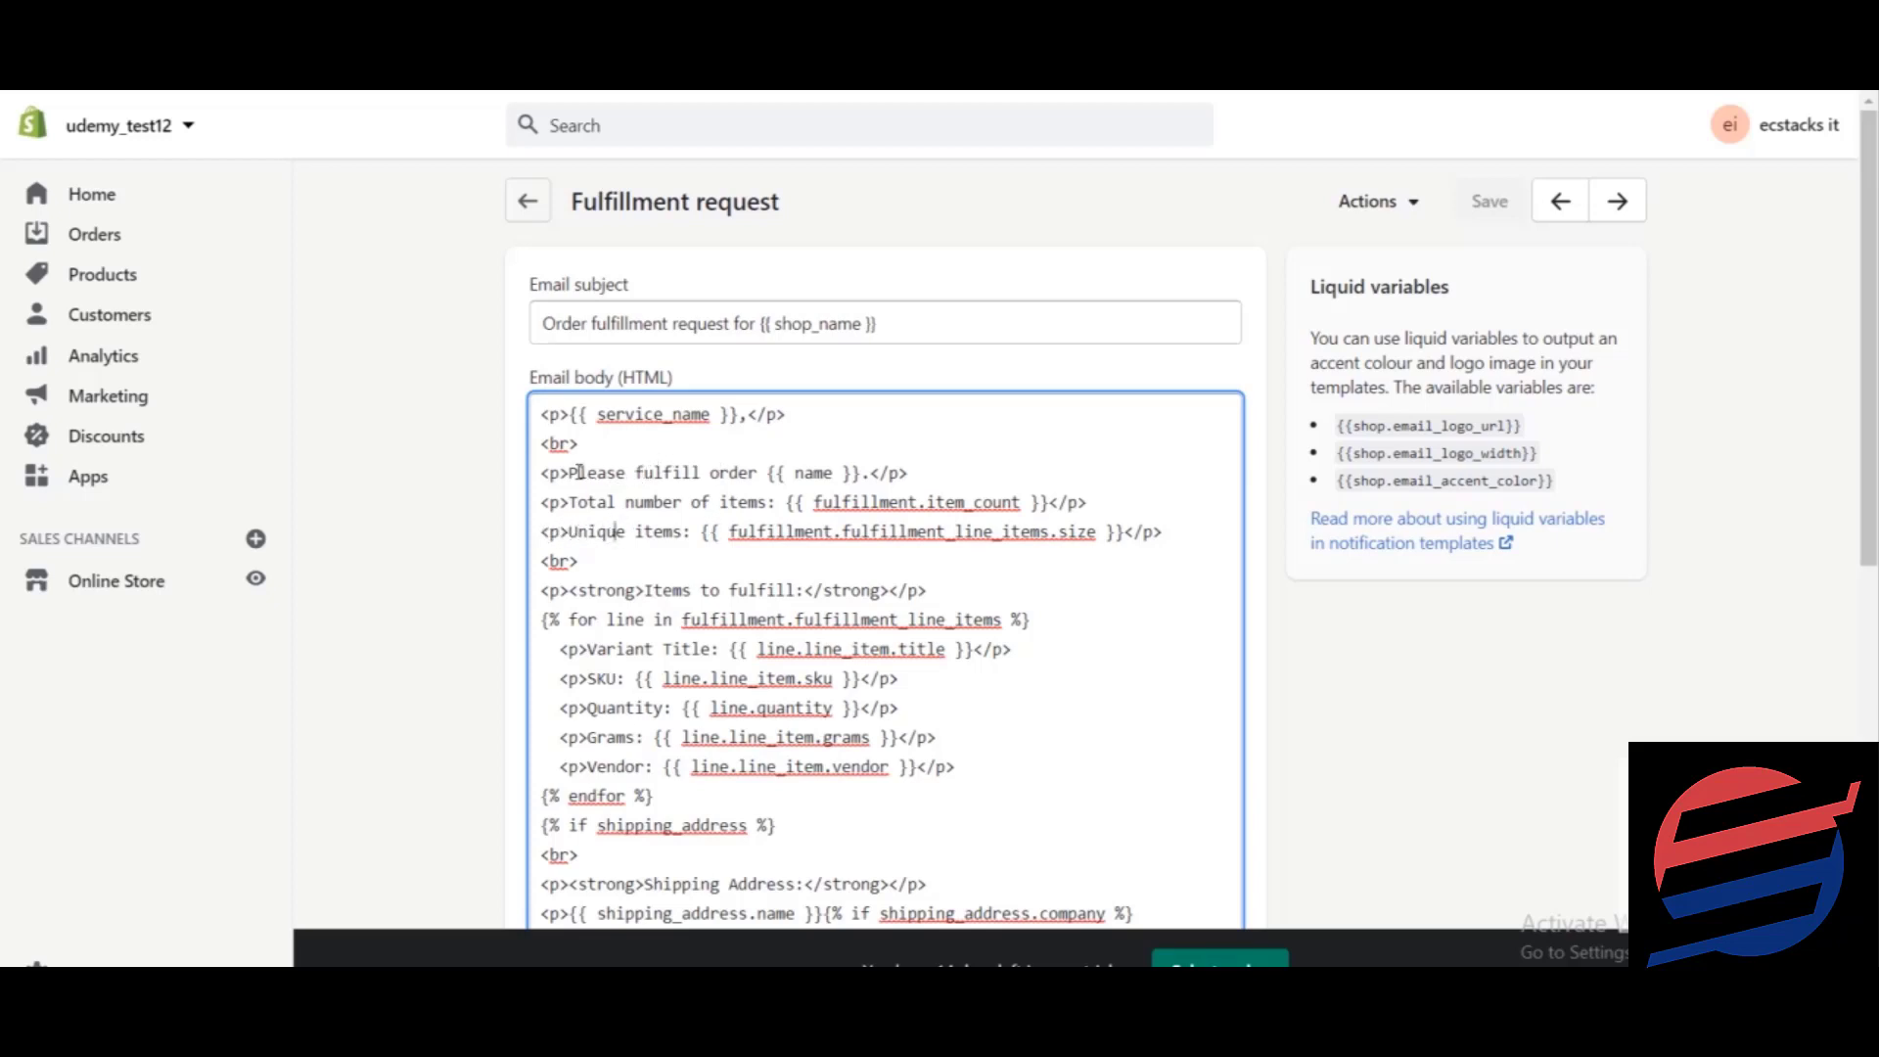
drag(577, 473, 739, 471)
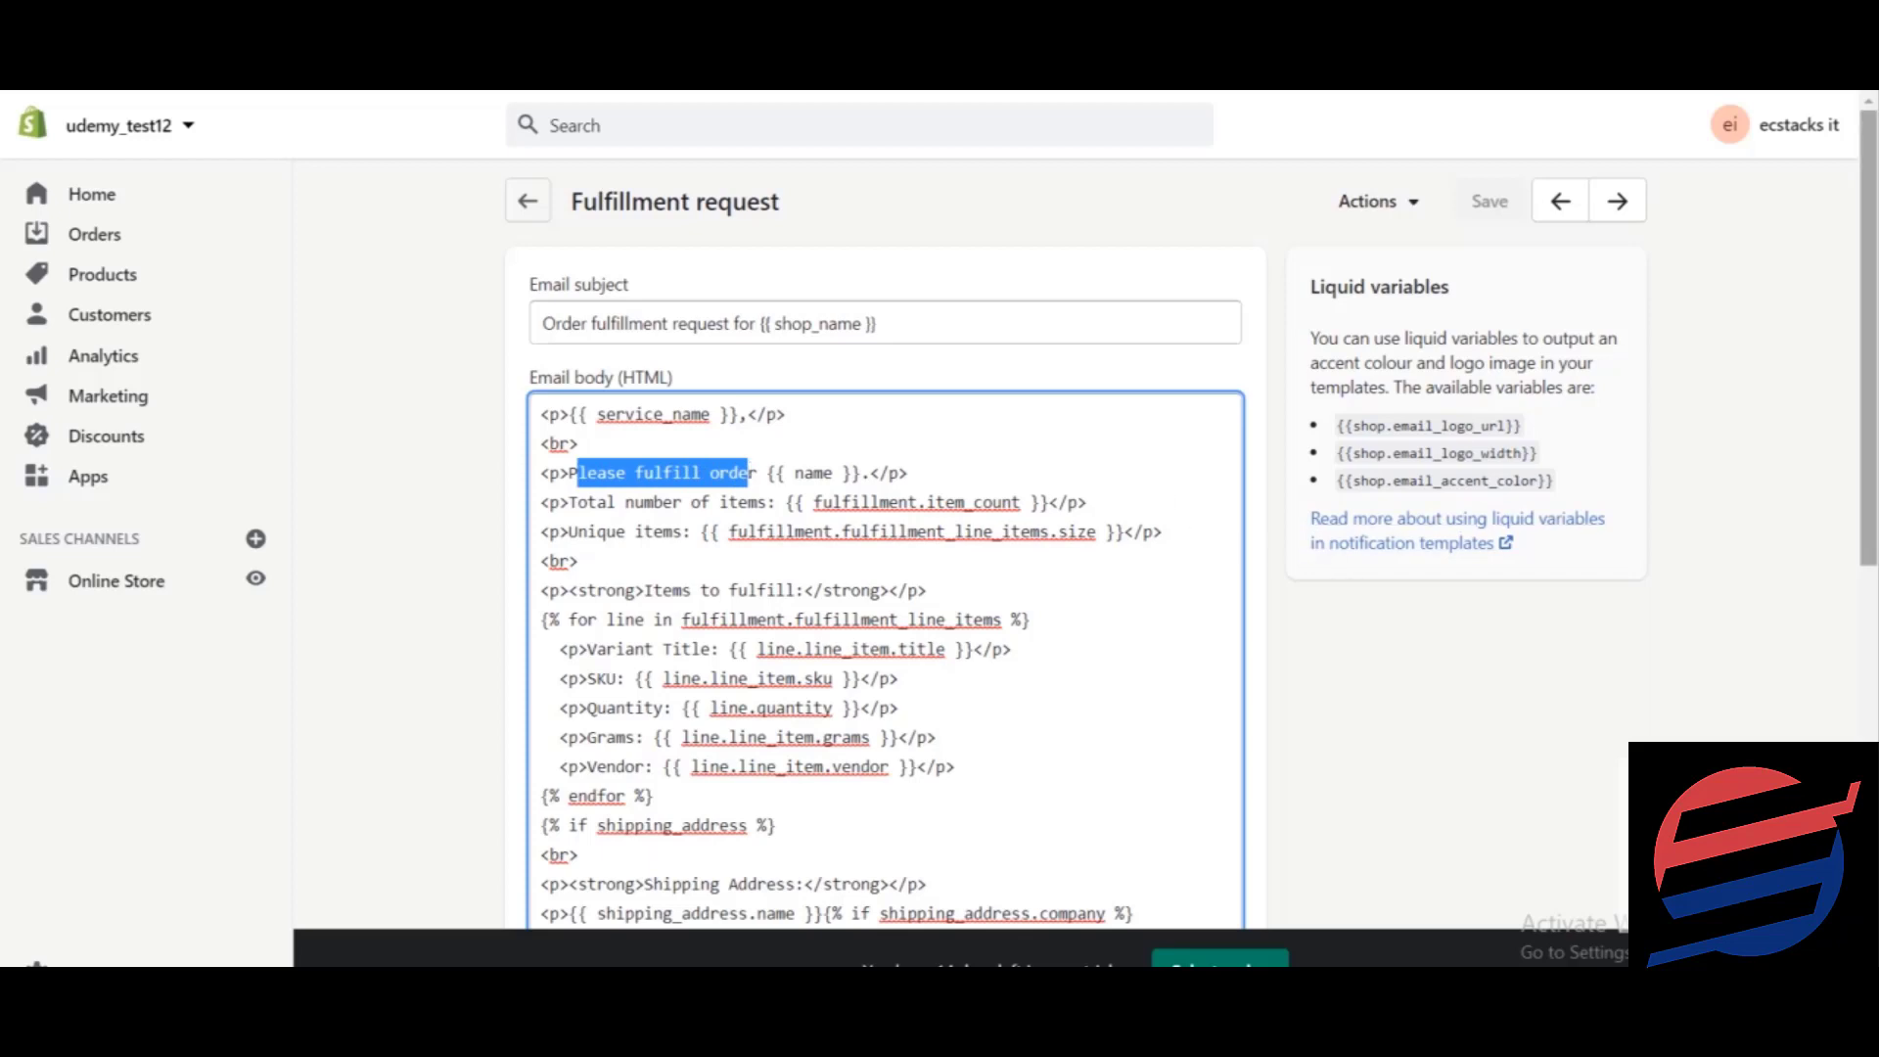
scroll(1868, 343, down, 1)
scroll(886, 539, down, 7)
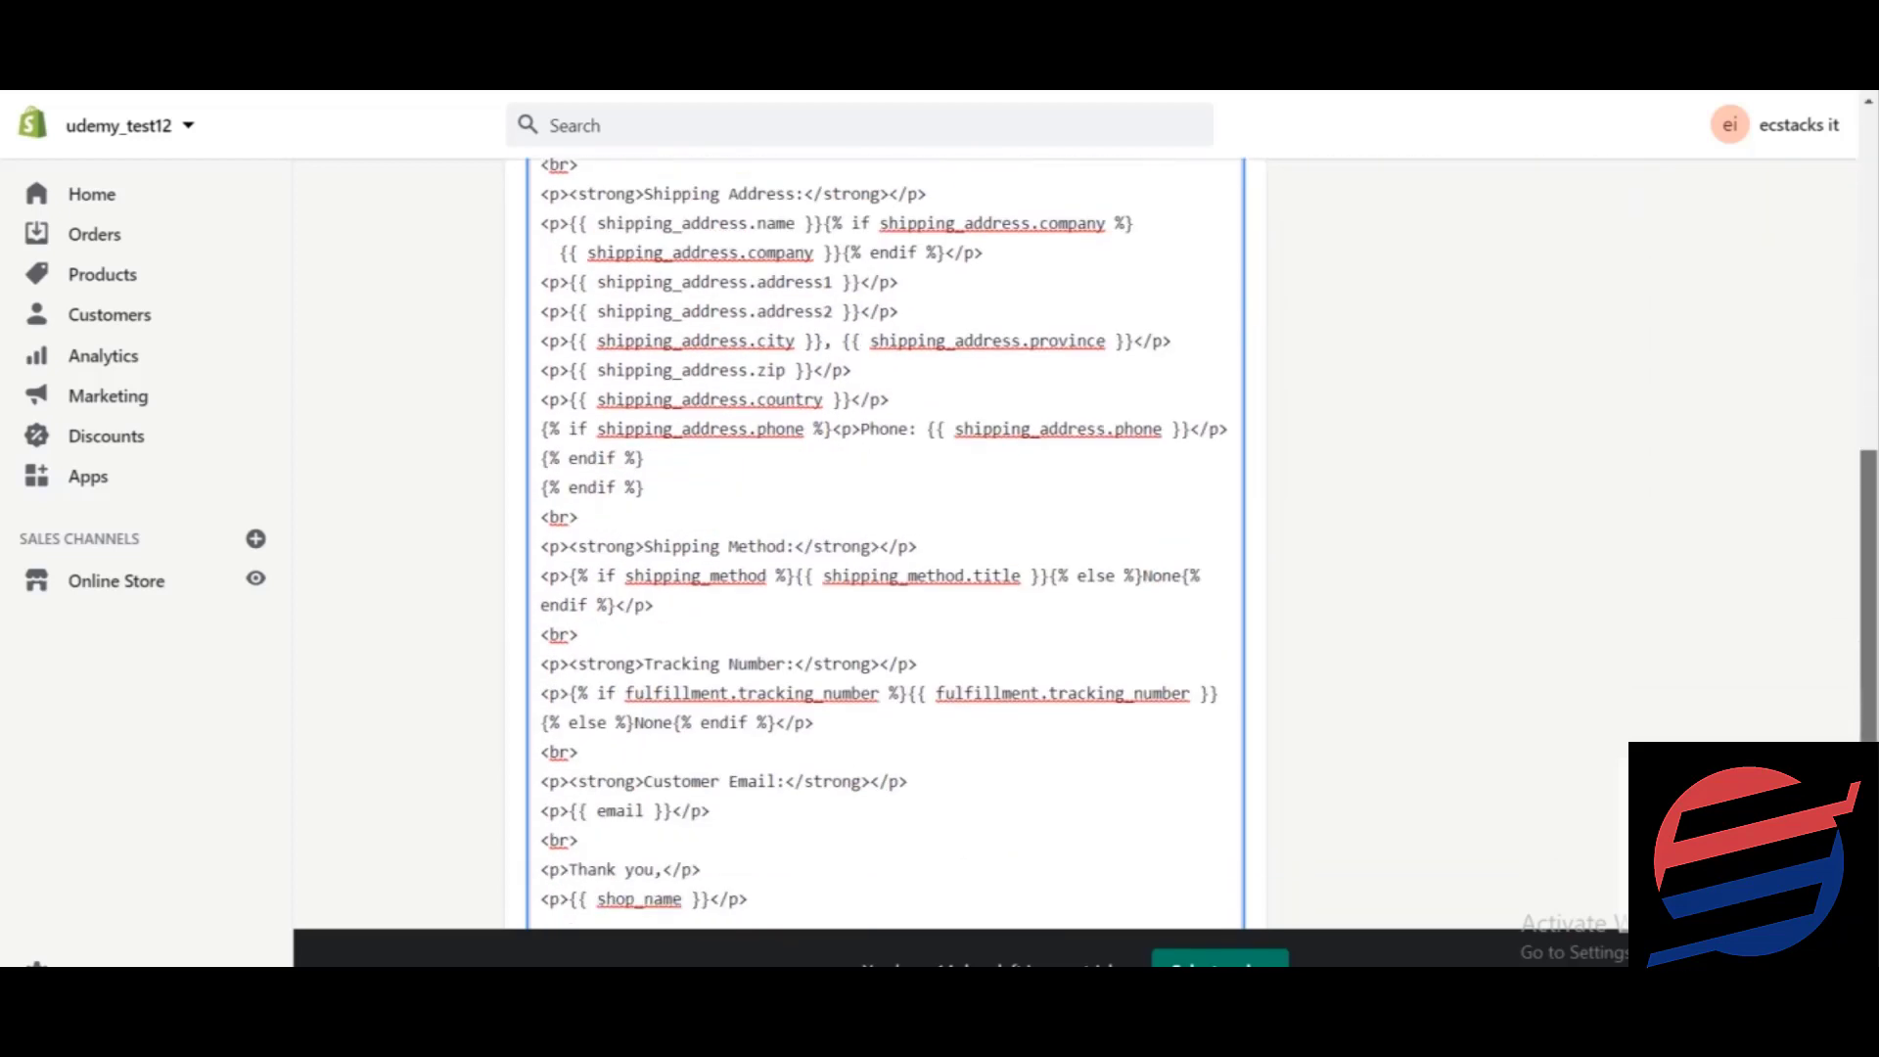
scroll(886, 538, up, 8)
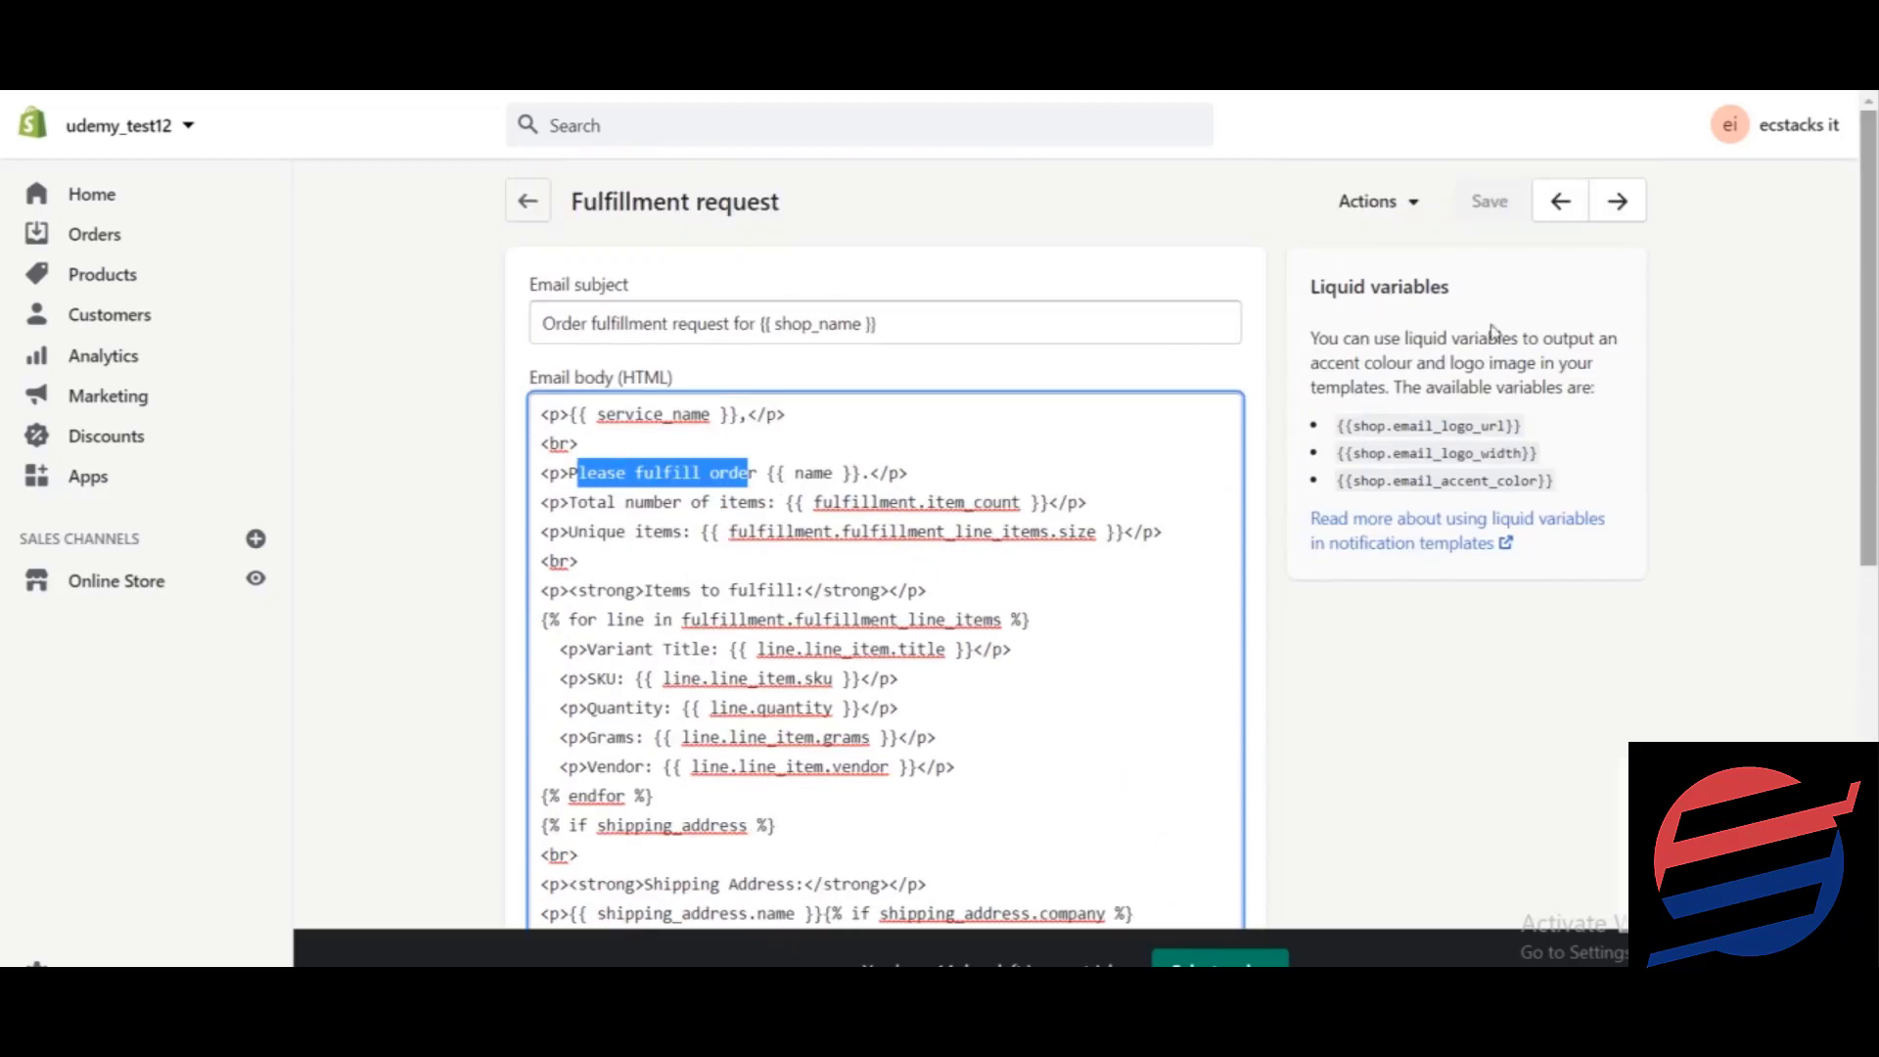
click(534, 214)
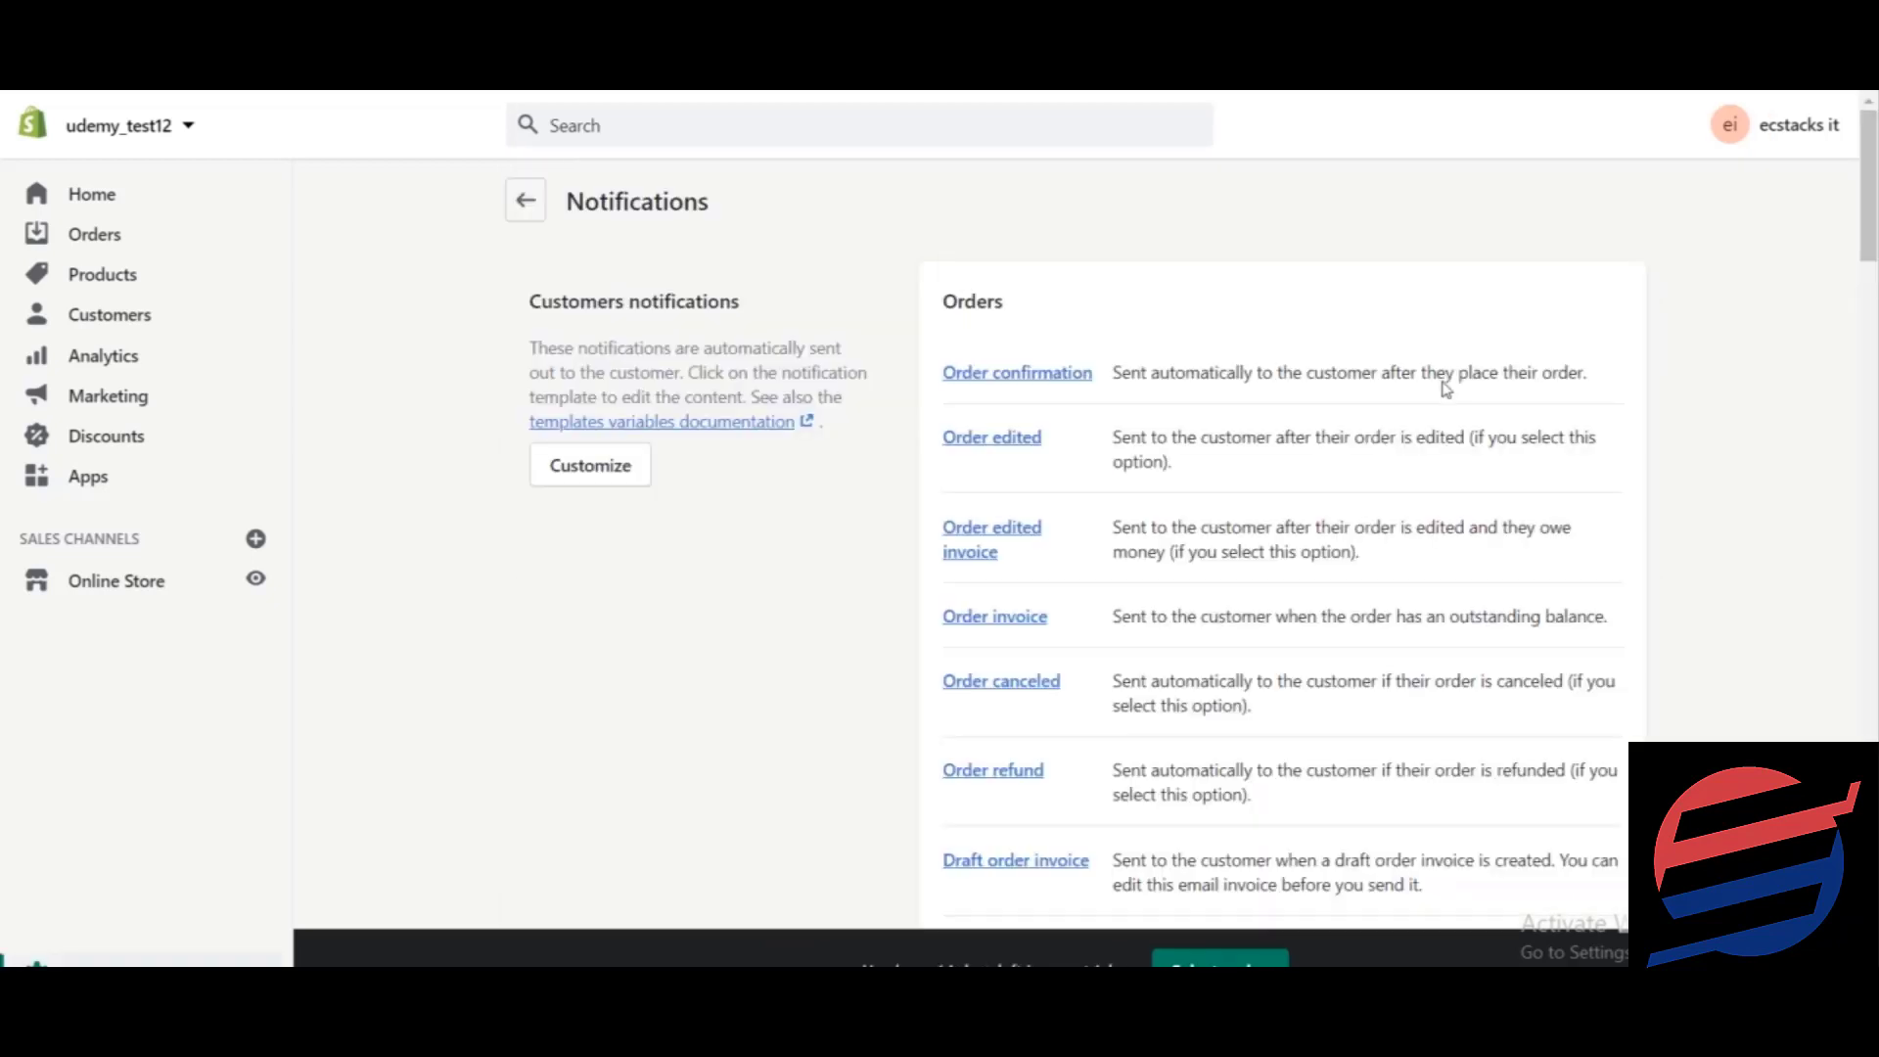
Review the Shipping, Local delivery, Local pickup and Customer groups in the notifications list.
drag(1874, 157, 1876, 365)
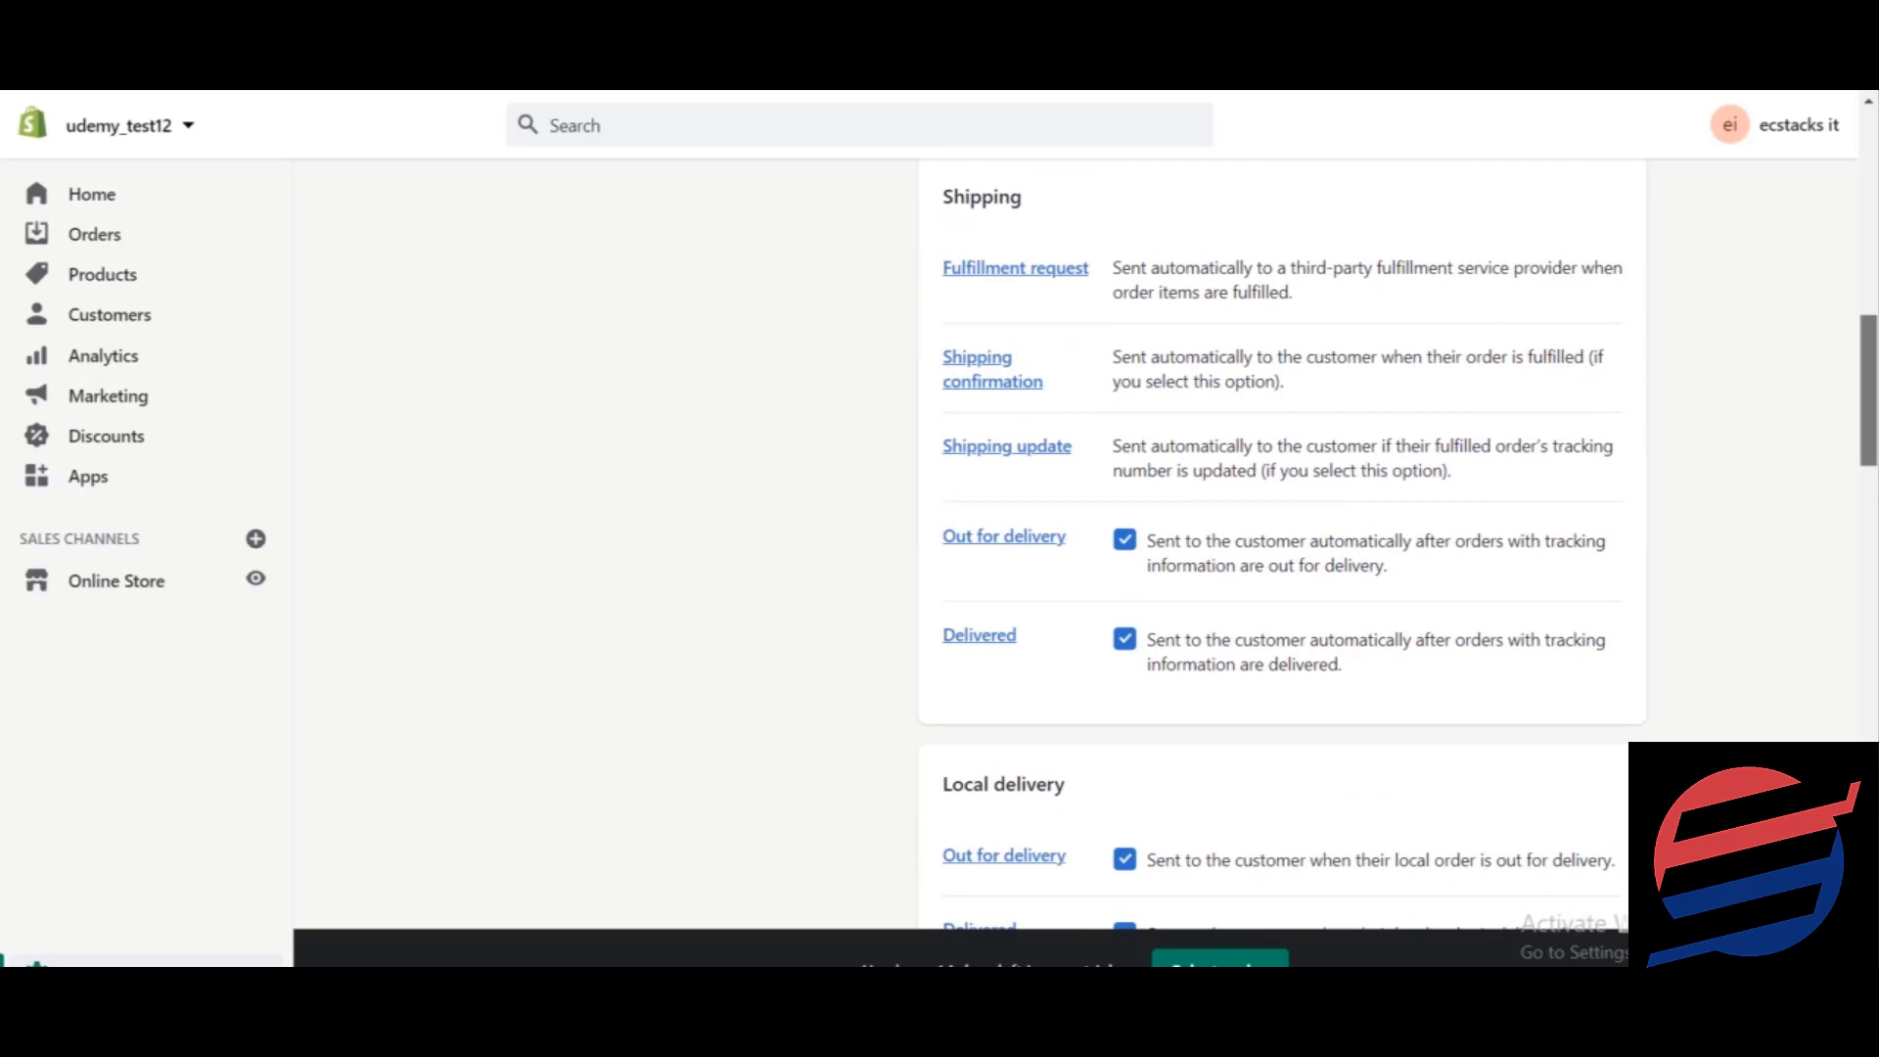
scroll(1107, 519, down, 3)
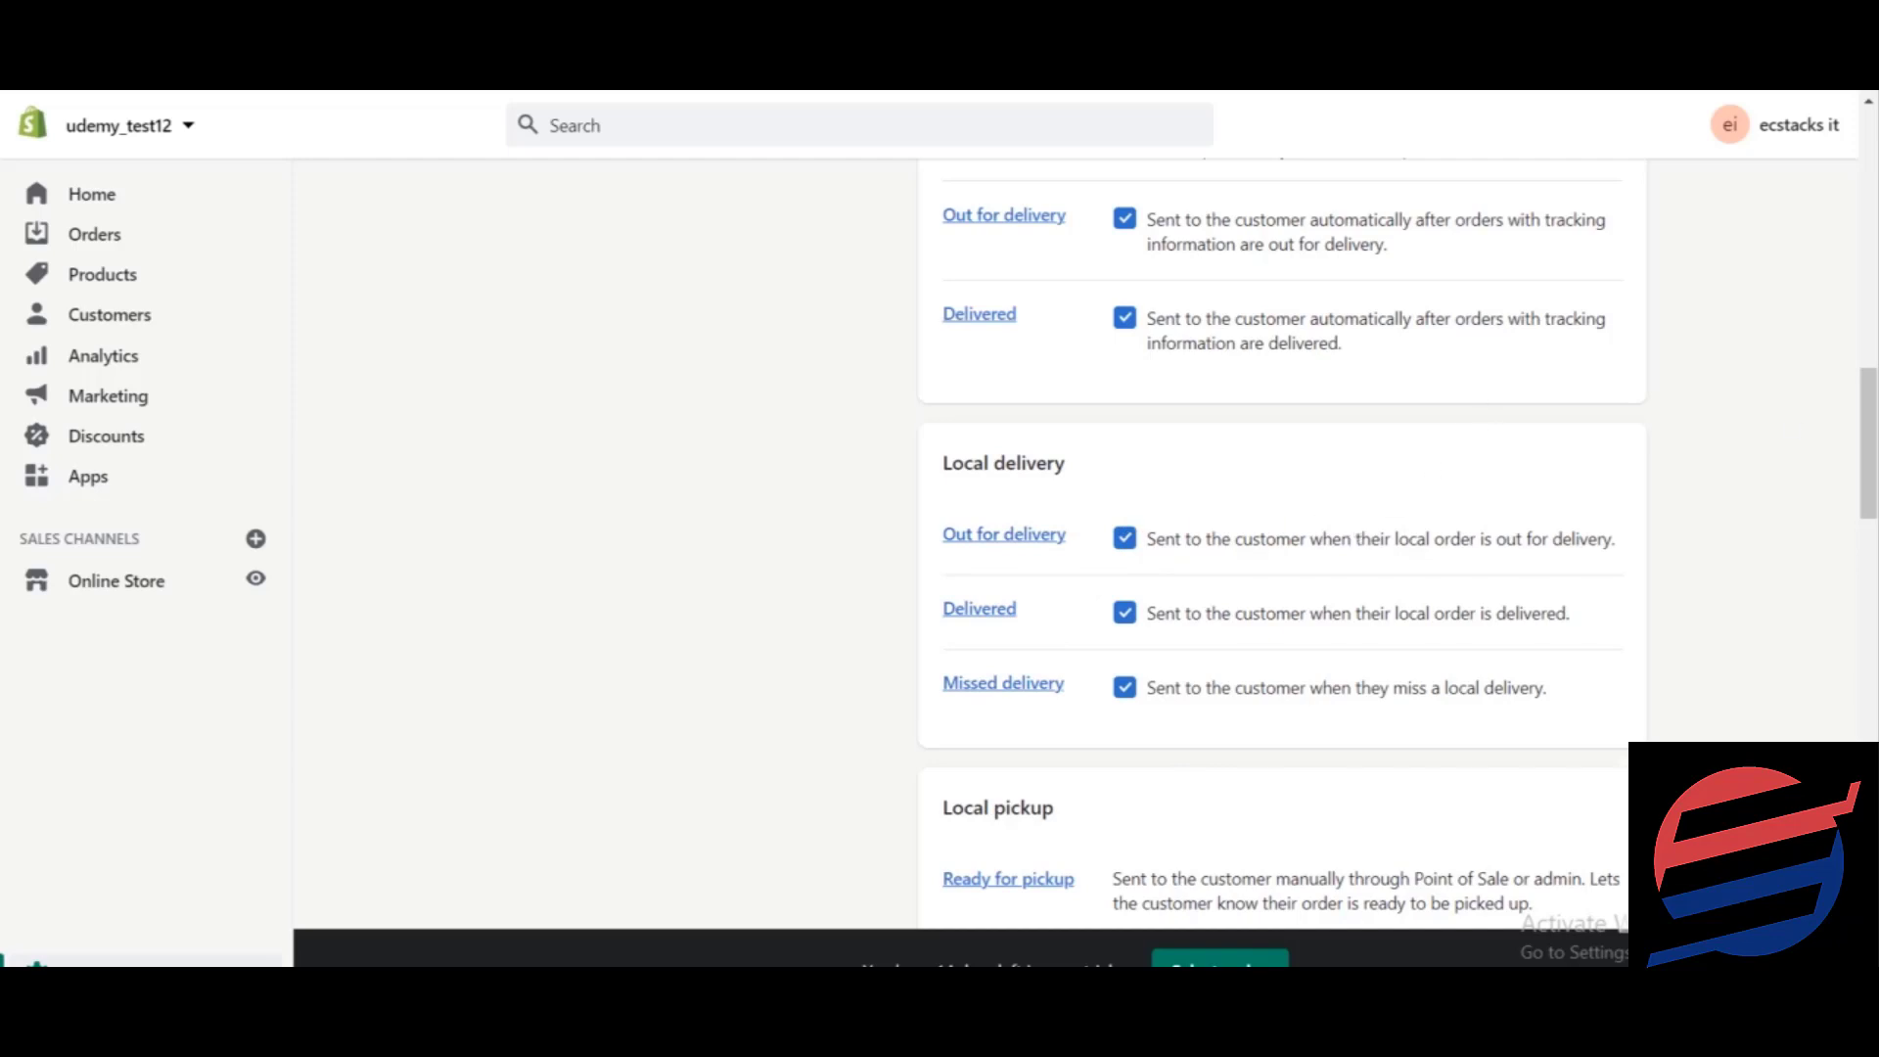
scroll(1874, 353, down, 3)
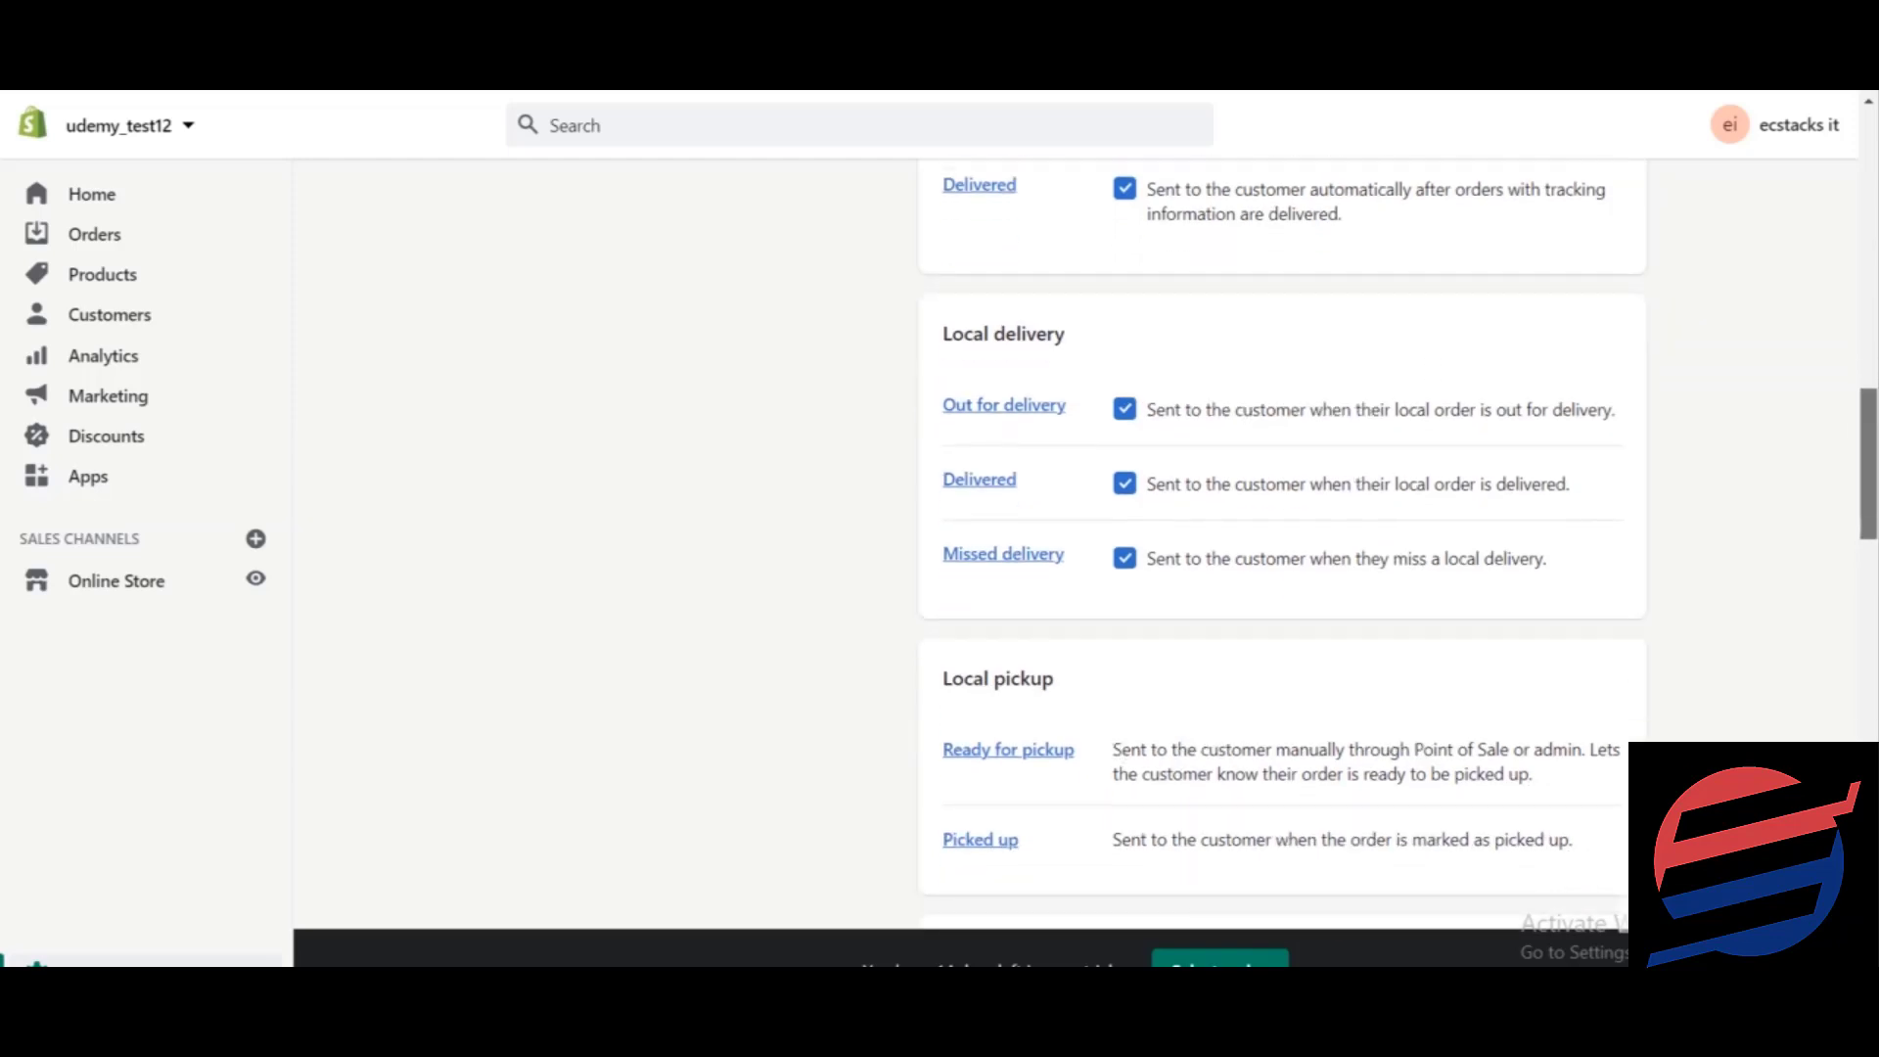
scroll(1875, 436, down, 1)
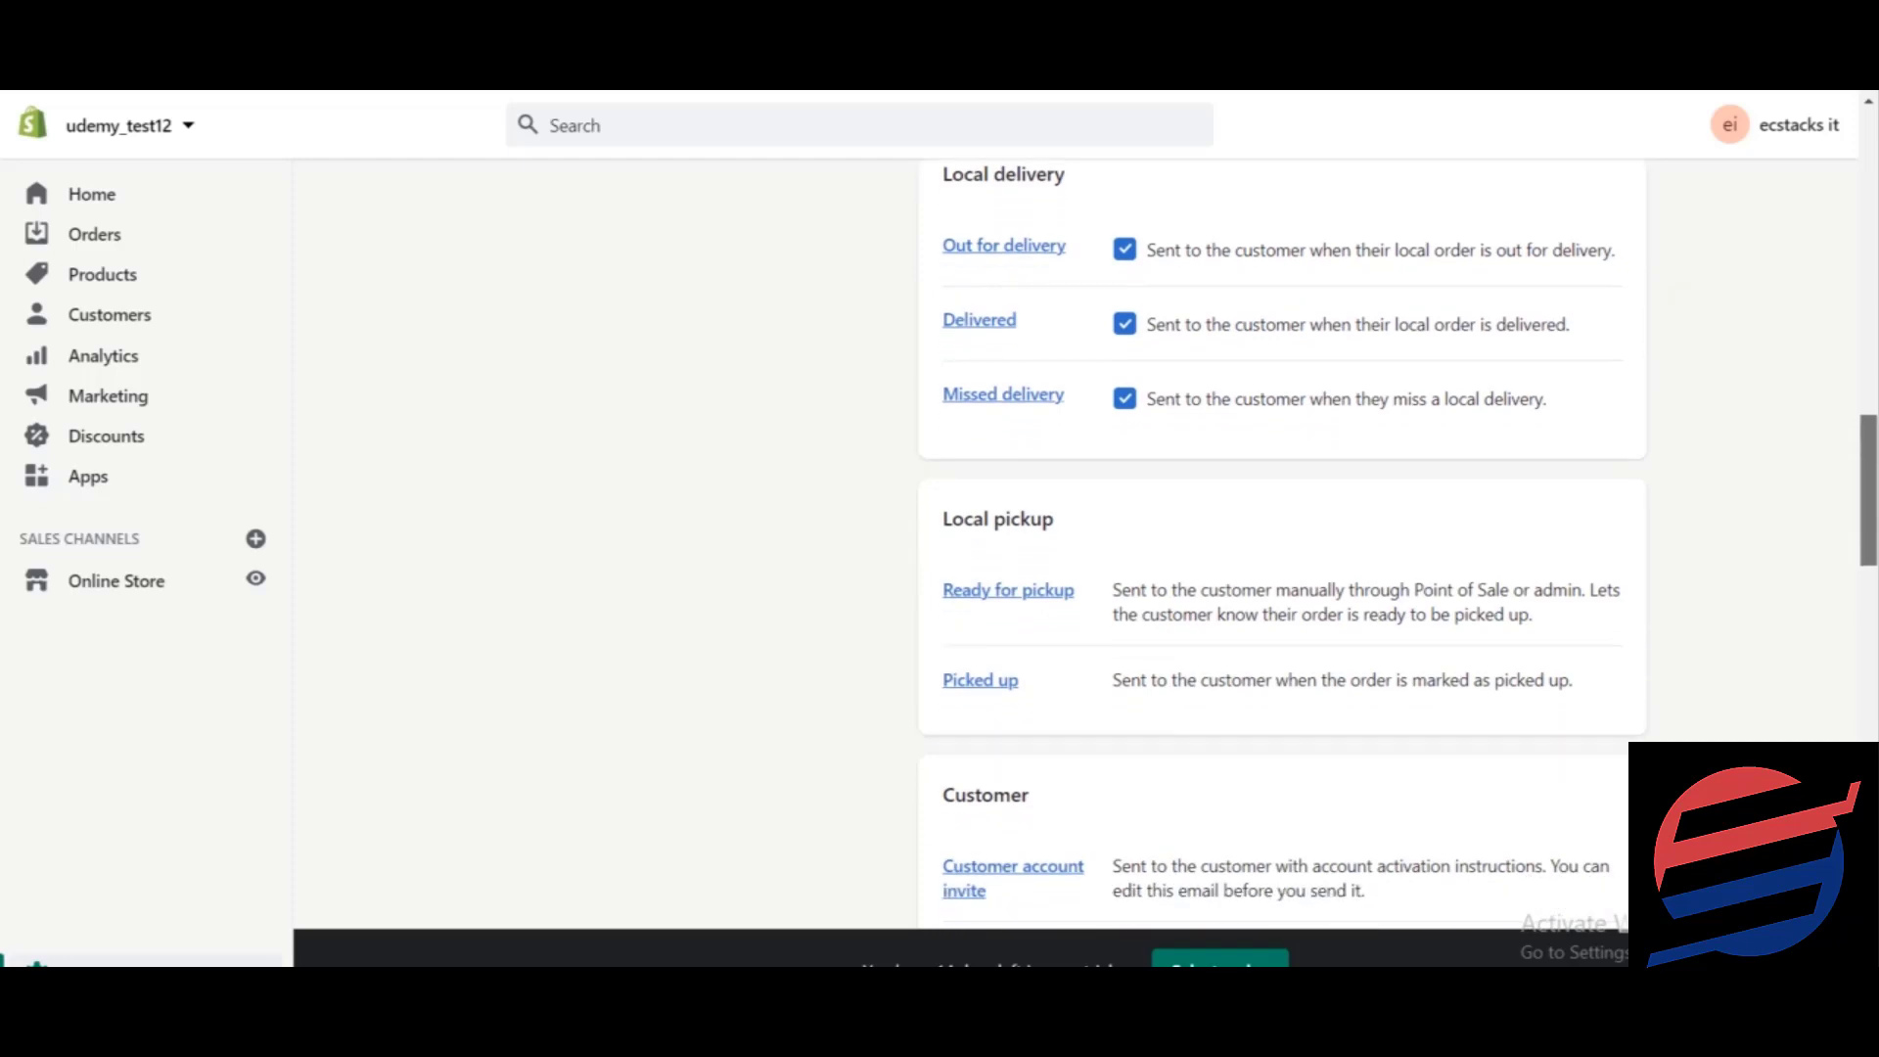
drag(1874, 441, 1875, 523)
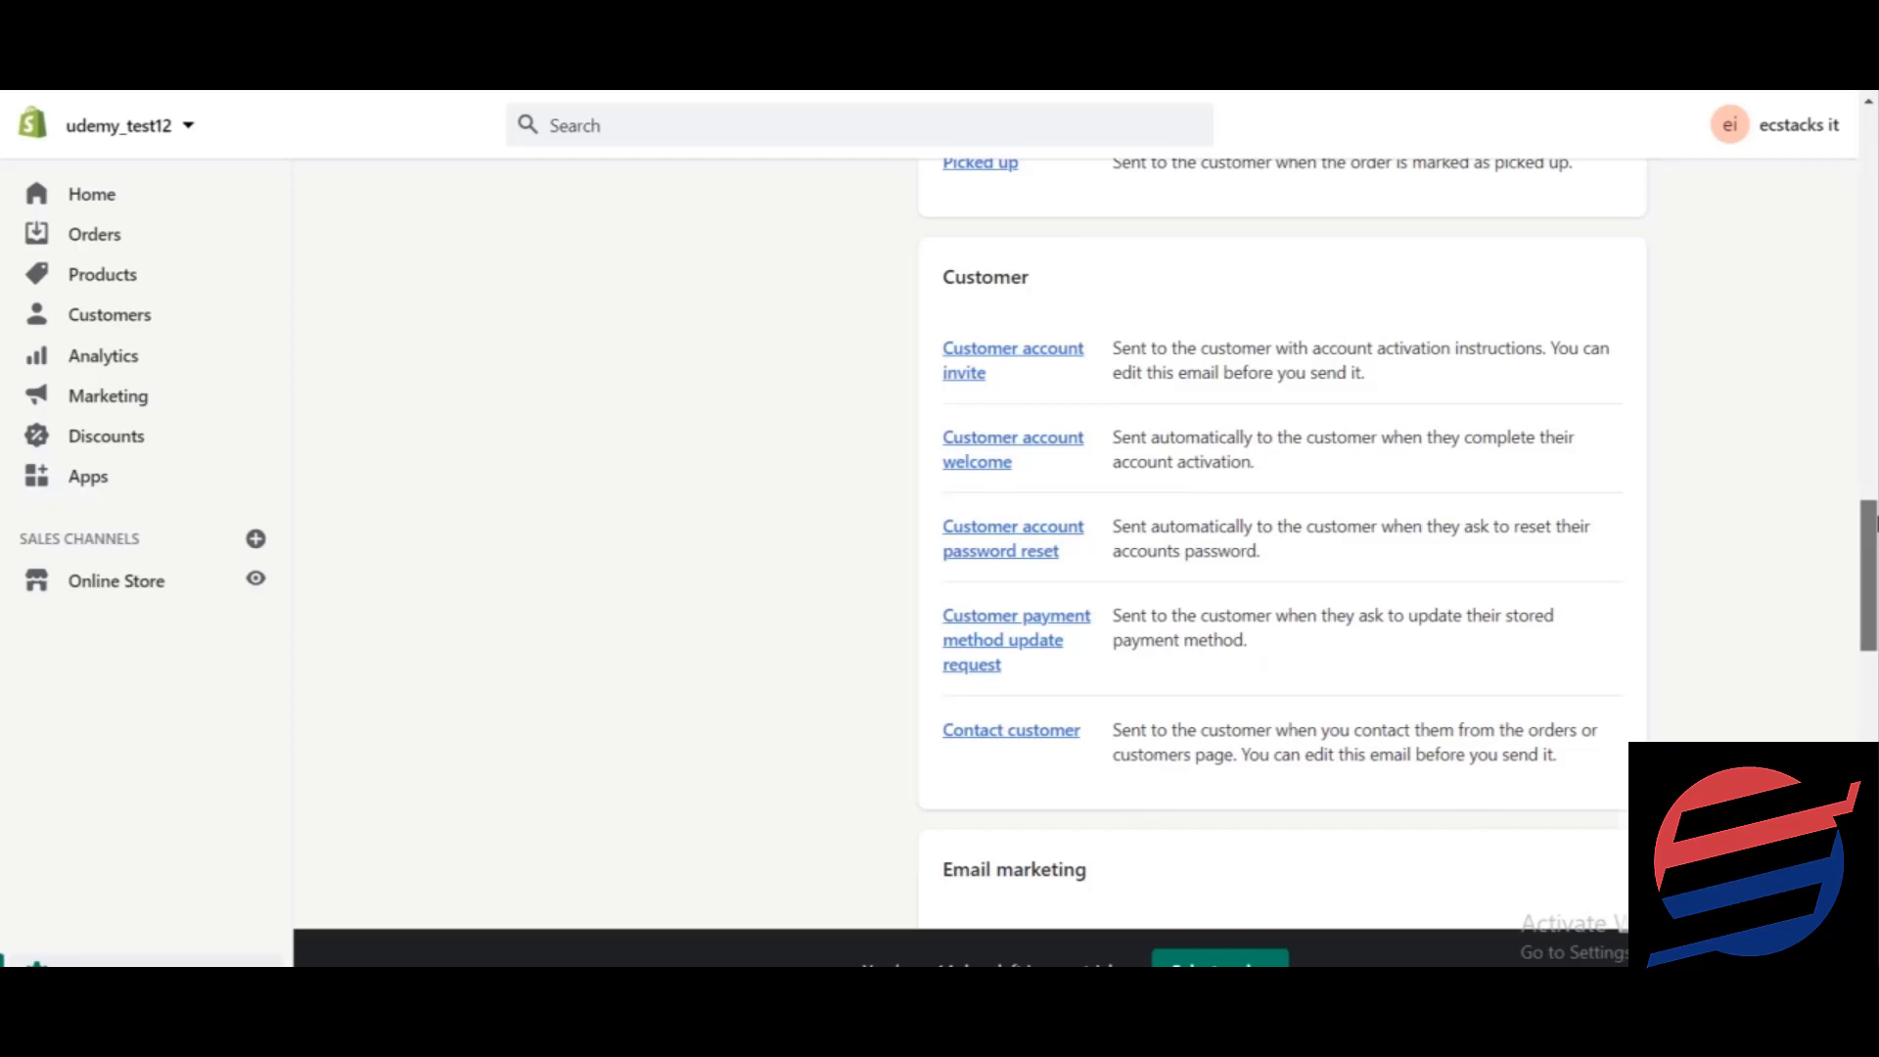
drag(1874, 524, 1874, 534)
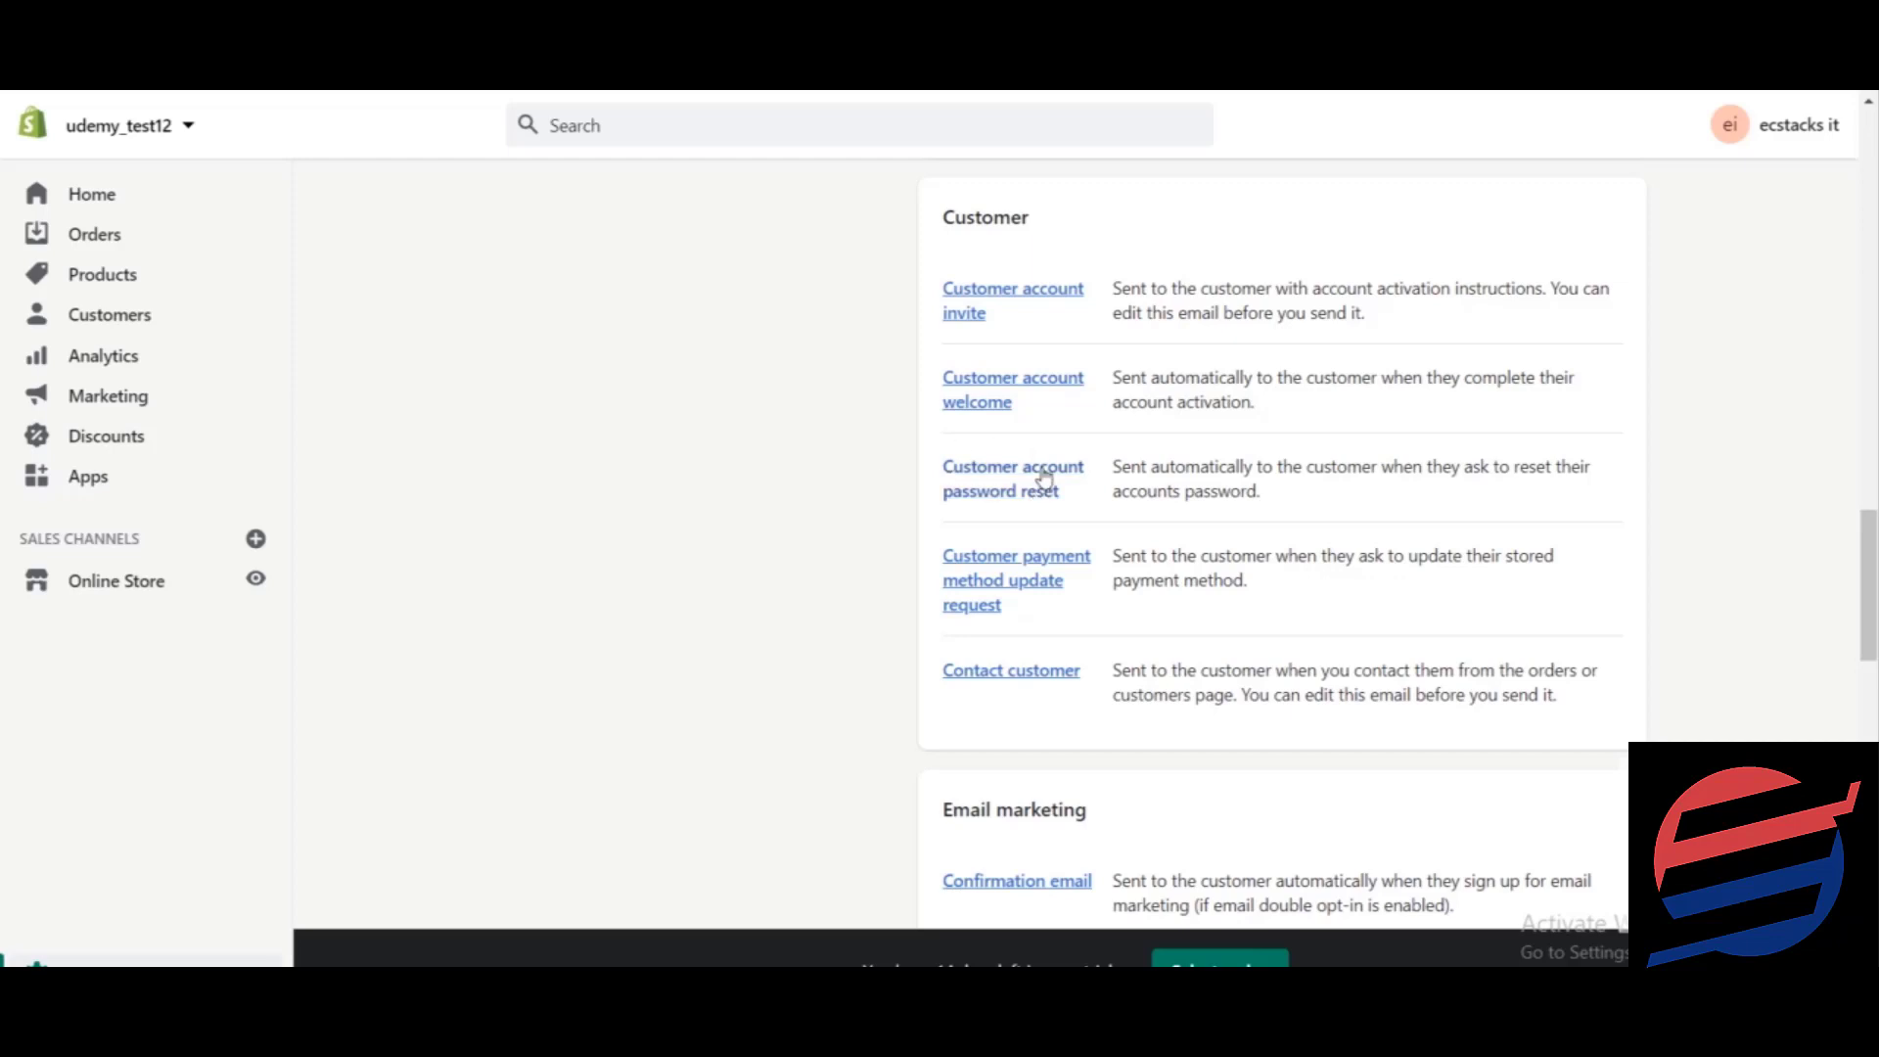
Open the Customer account invite template from the Customer group in a new browser tab and switch to it.
click(1078, 385)
right_click(1039, 306)
click(1061, 313)
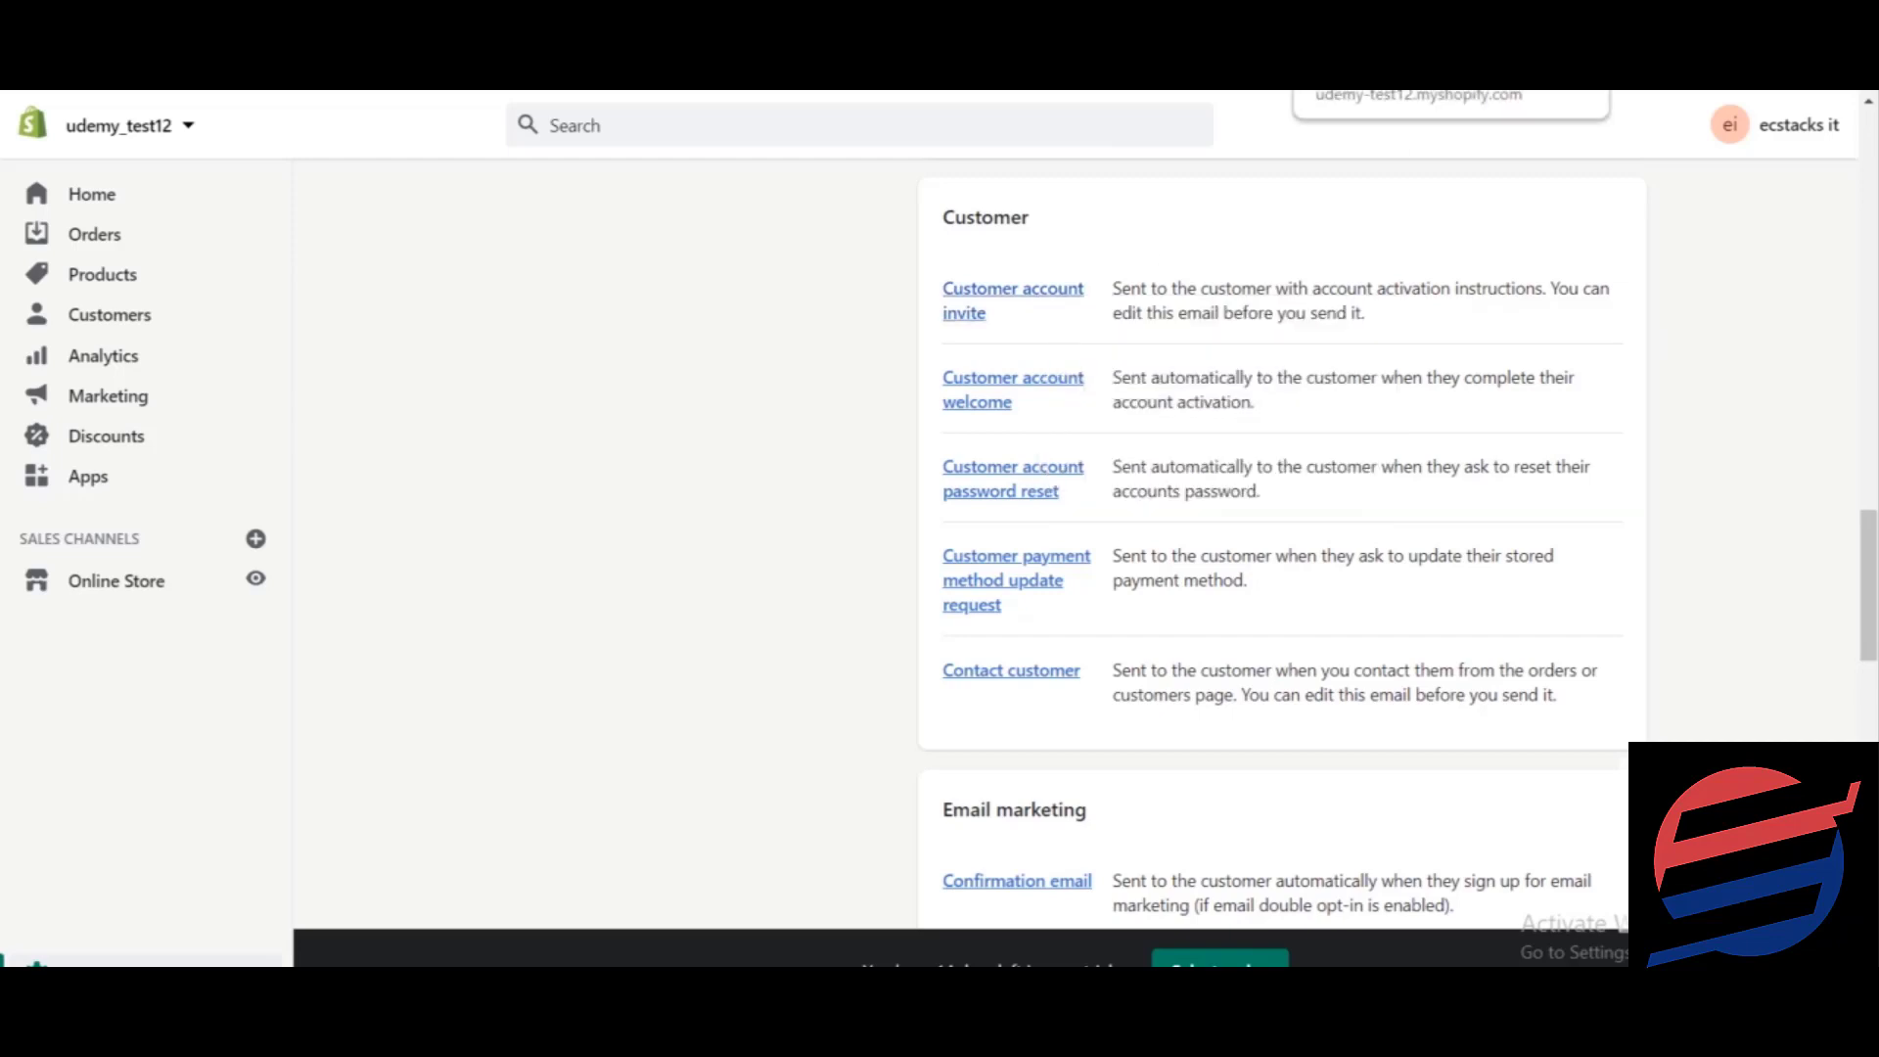
click(1410, 29)
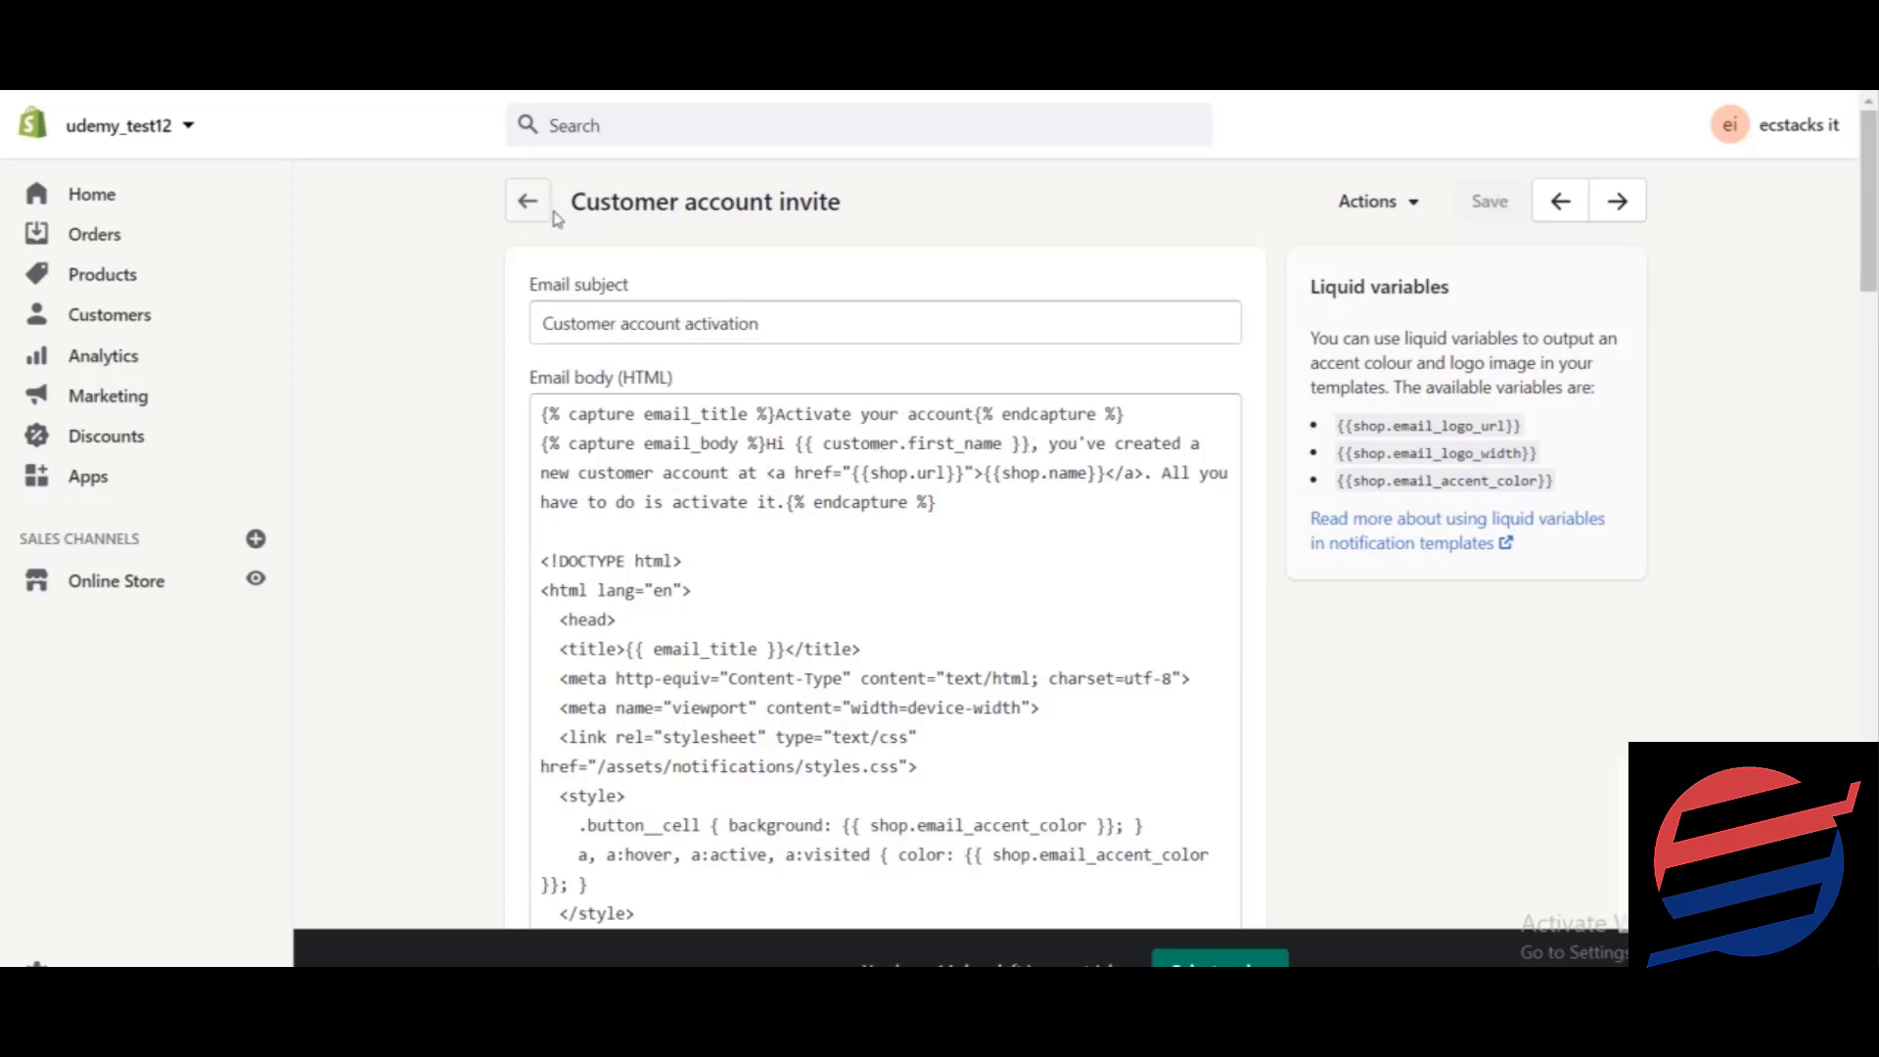
Return to the notifications list and review the Returns templates, email marketing opt-in, open tracking options and staff order notifications.
click(525, 200)
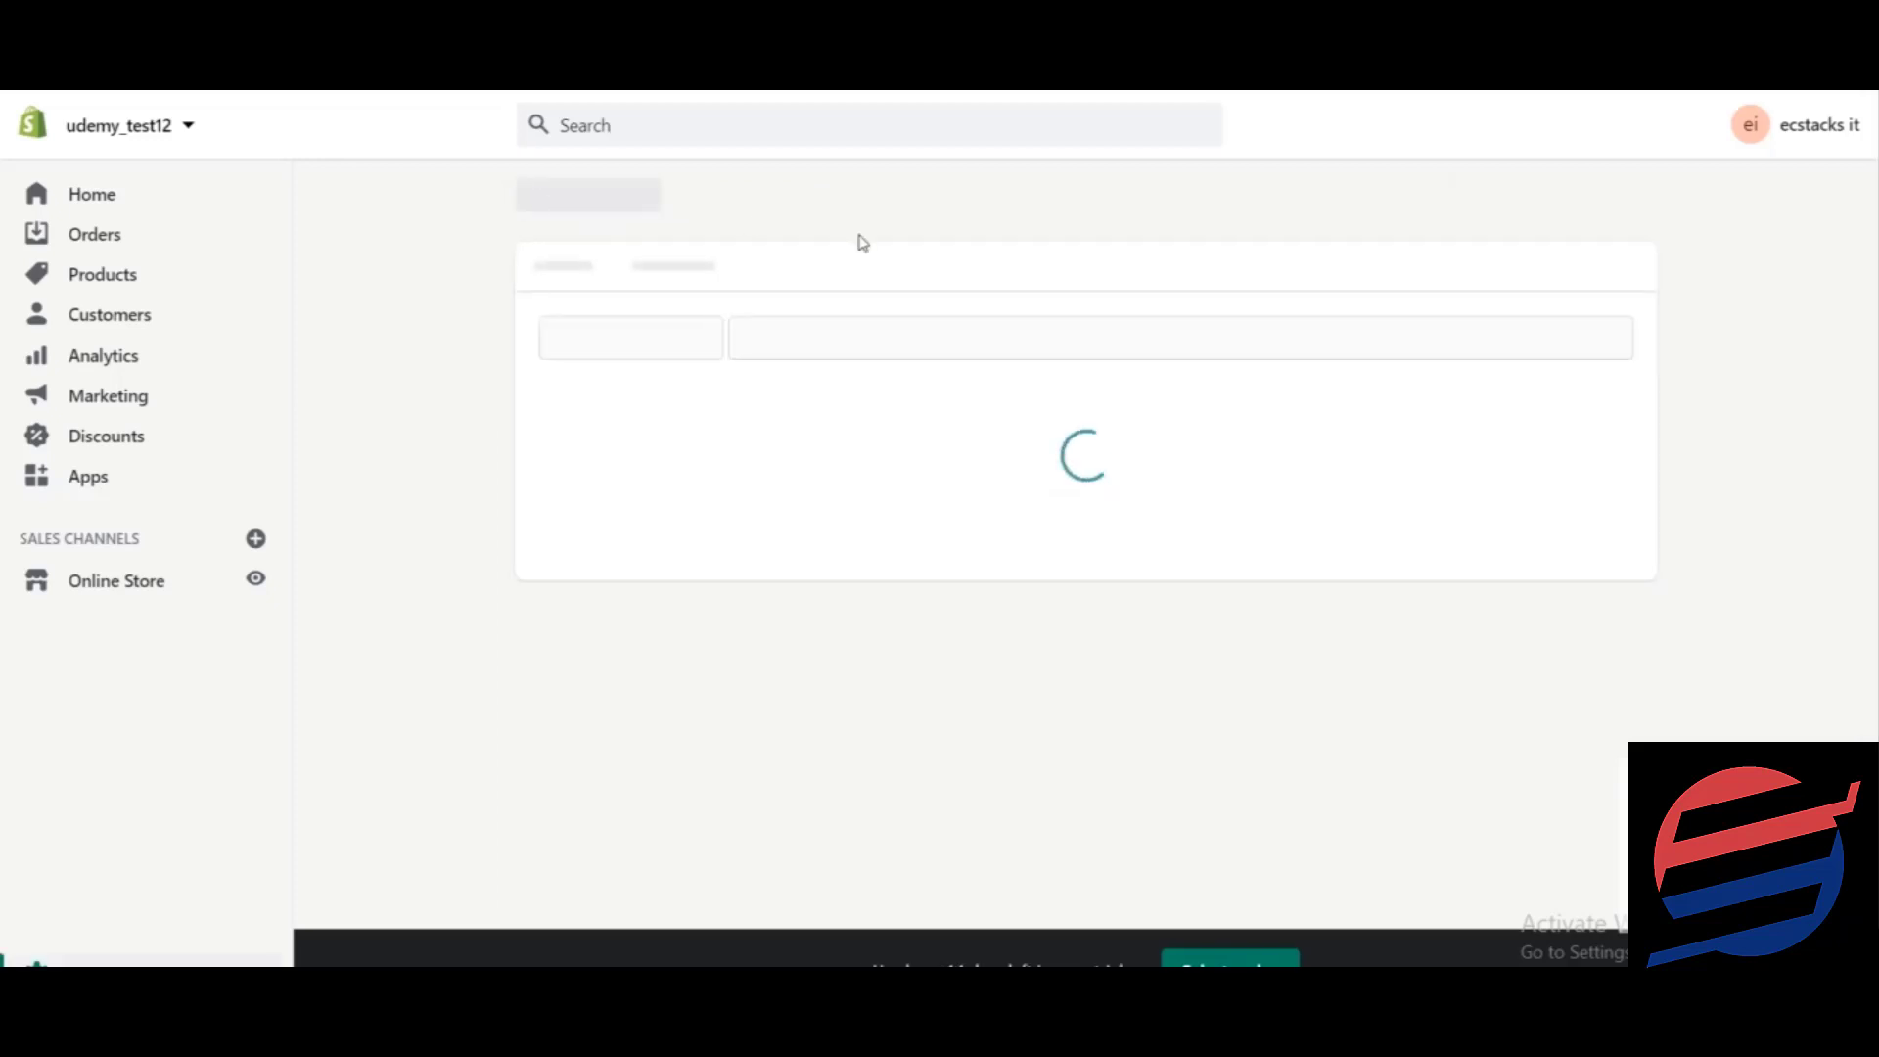
scroll(1272, 539, down, 10)
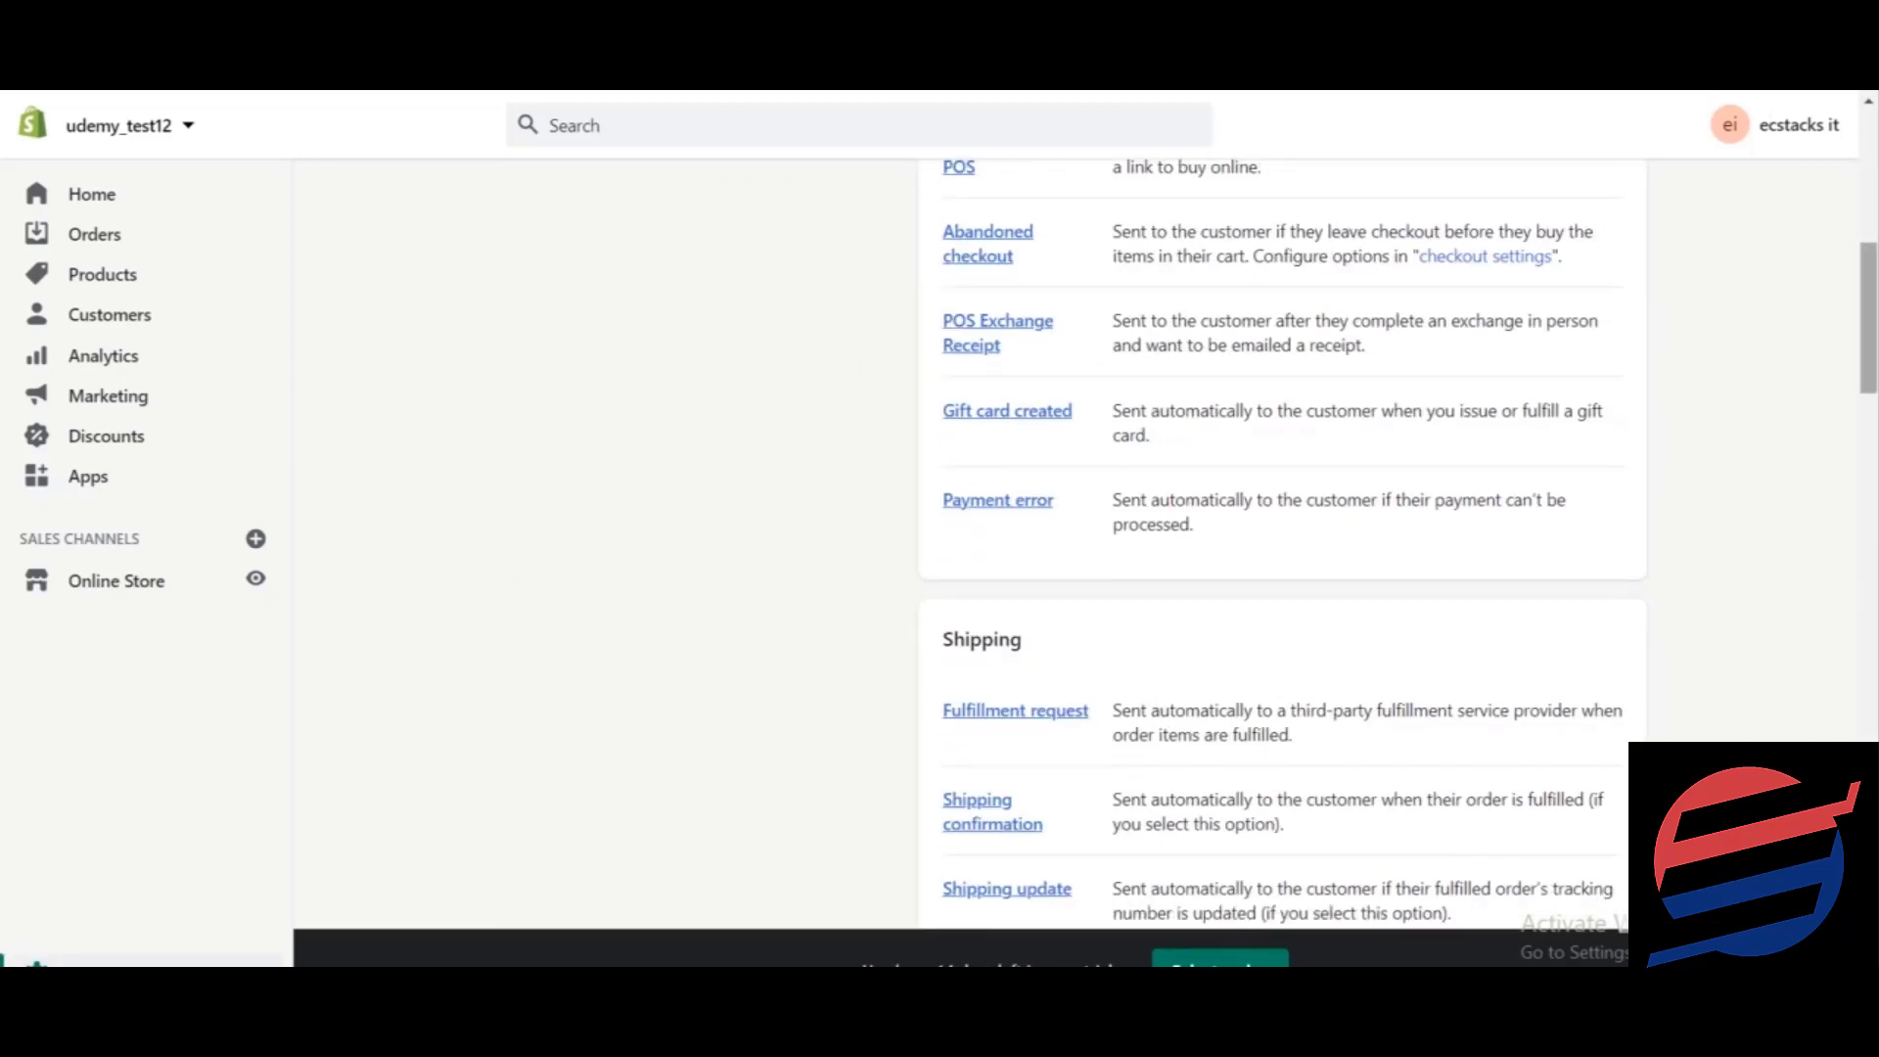
scroll(1272, 538, down, 12)
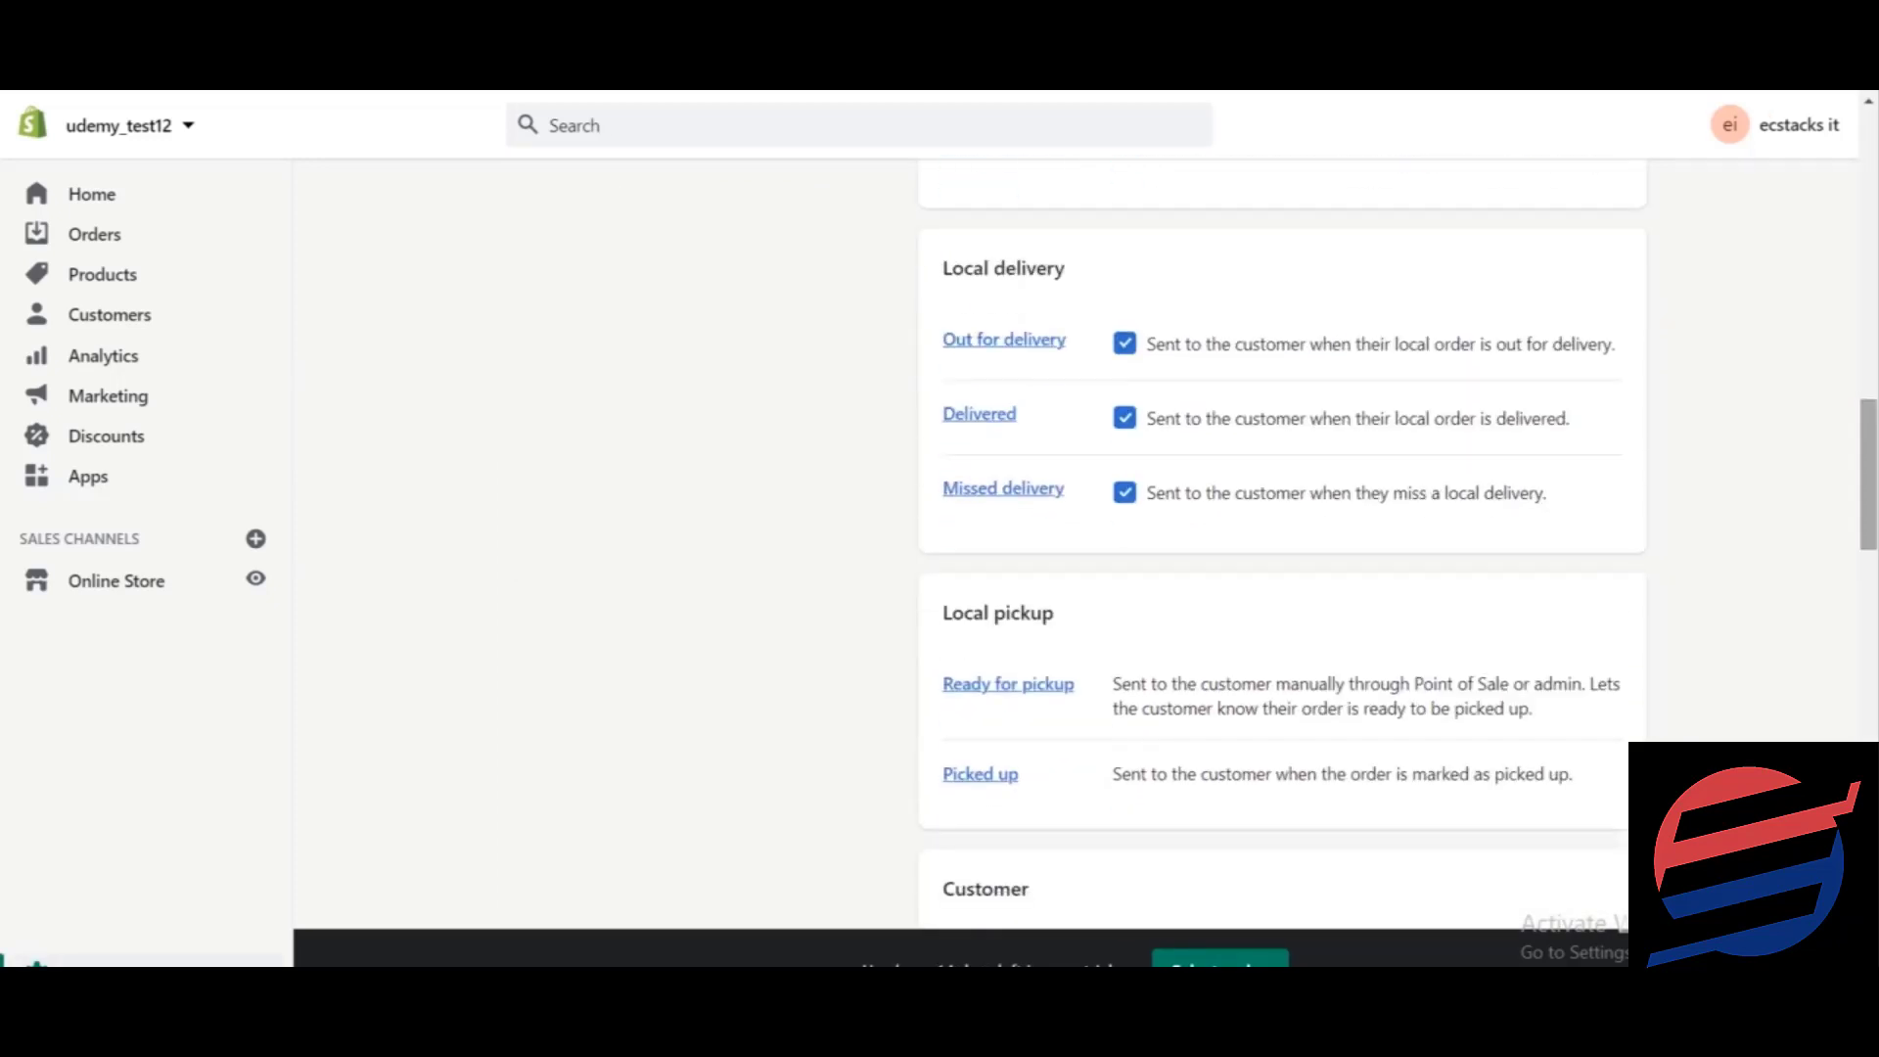
scroll(1273, 538, down, 2)
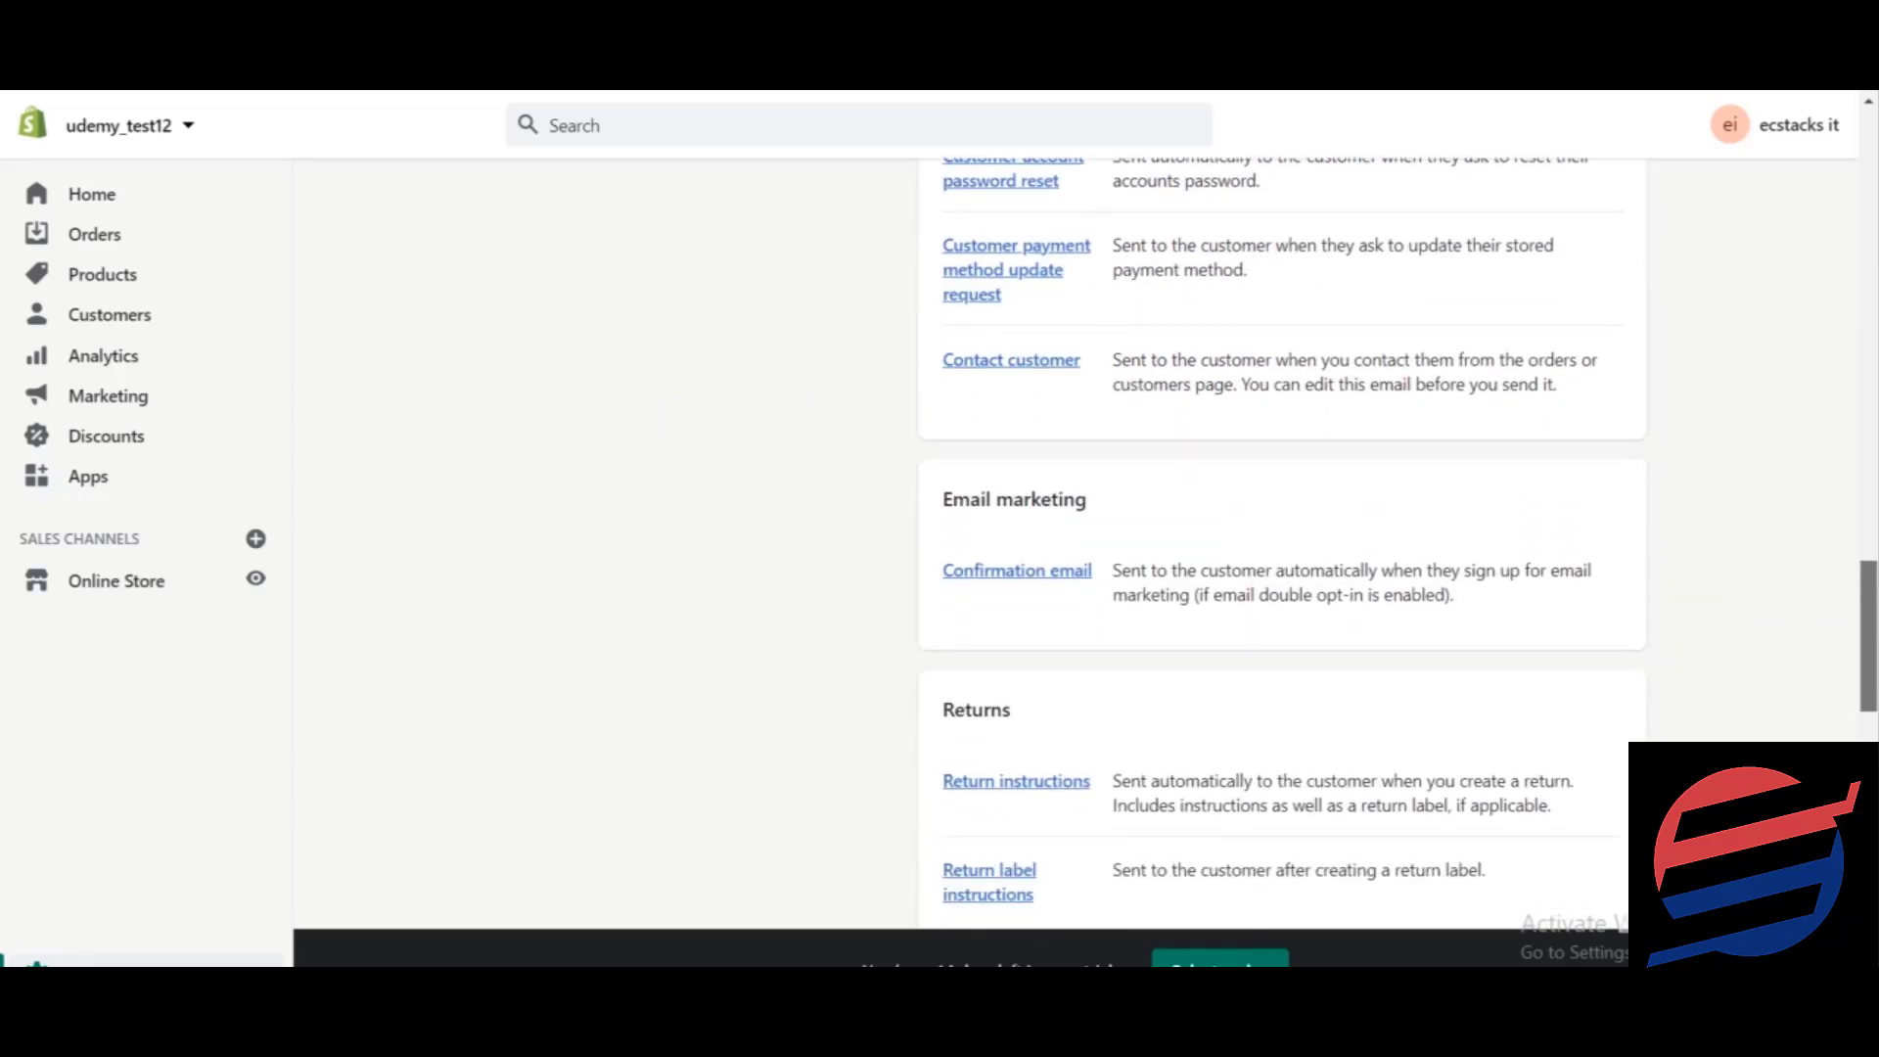
scroll(1273, 538, down, 3)
scroll(1272, 539, down, 6)
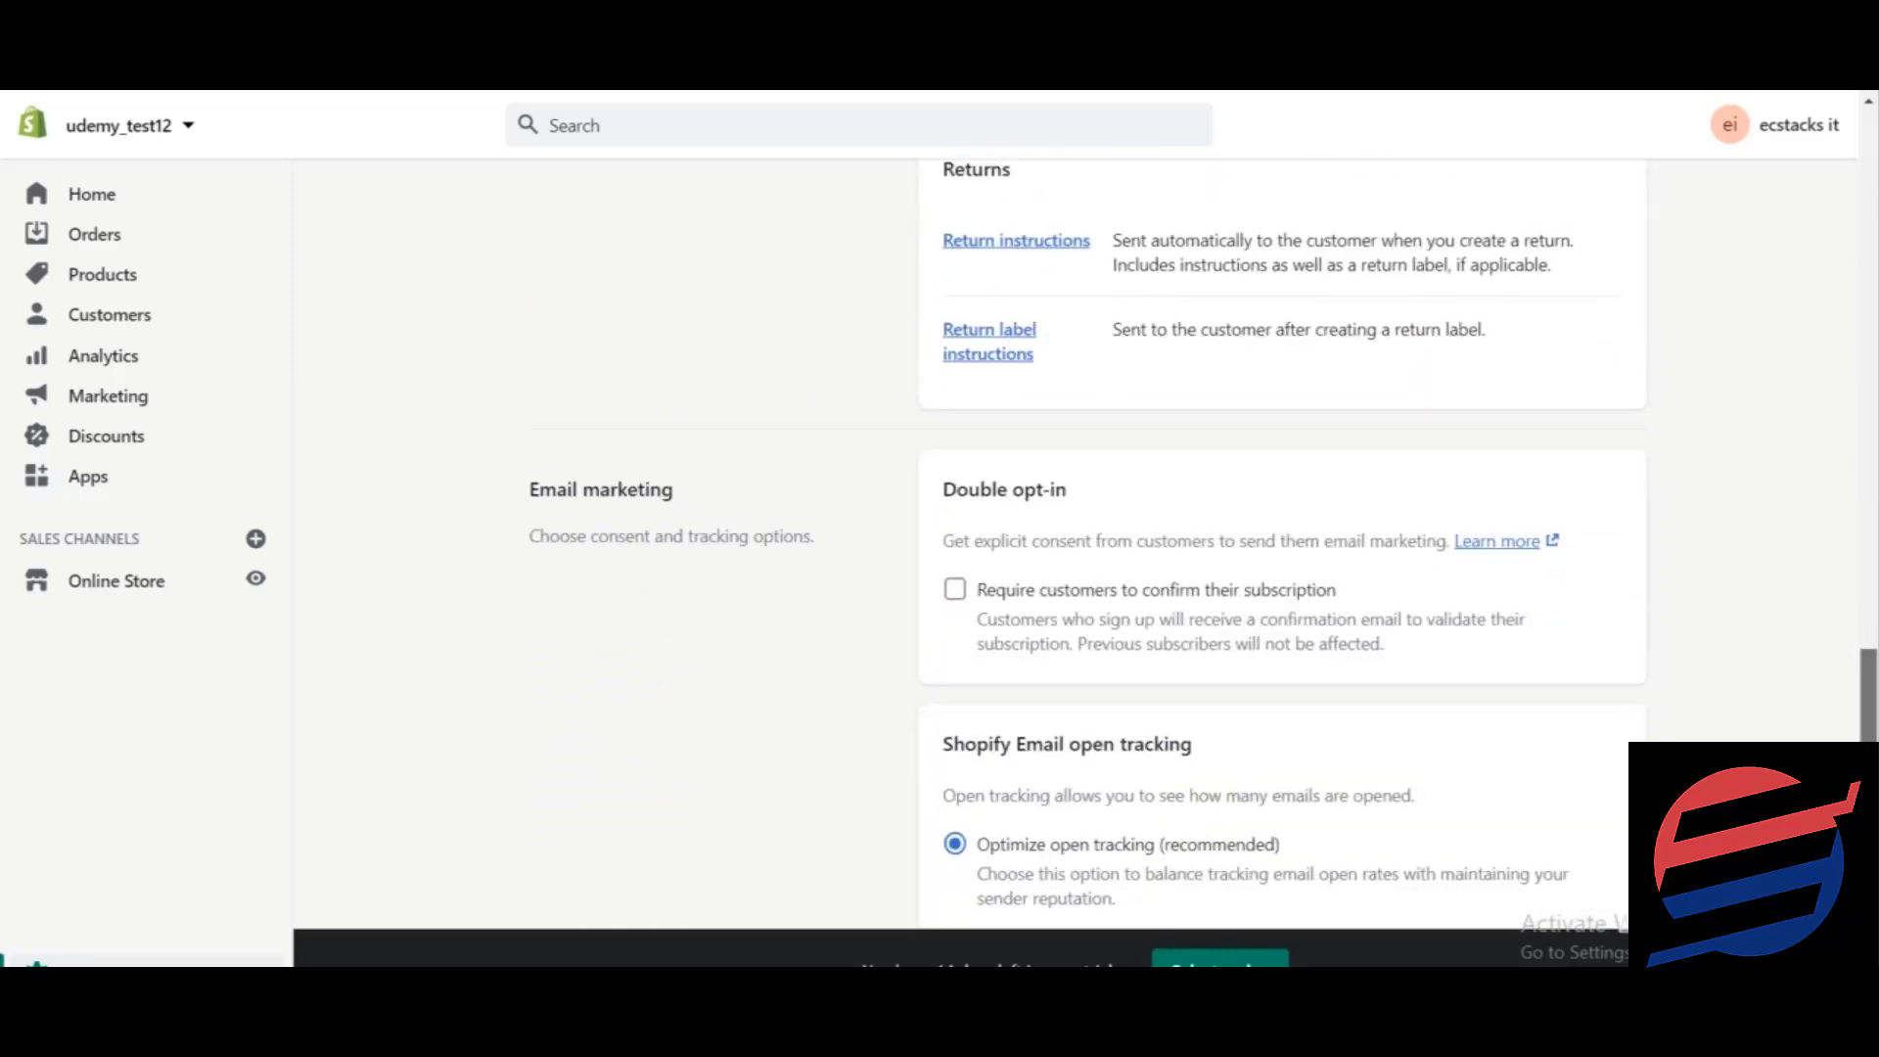
scroll(1273, 538, down, 4)
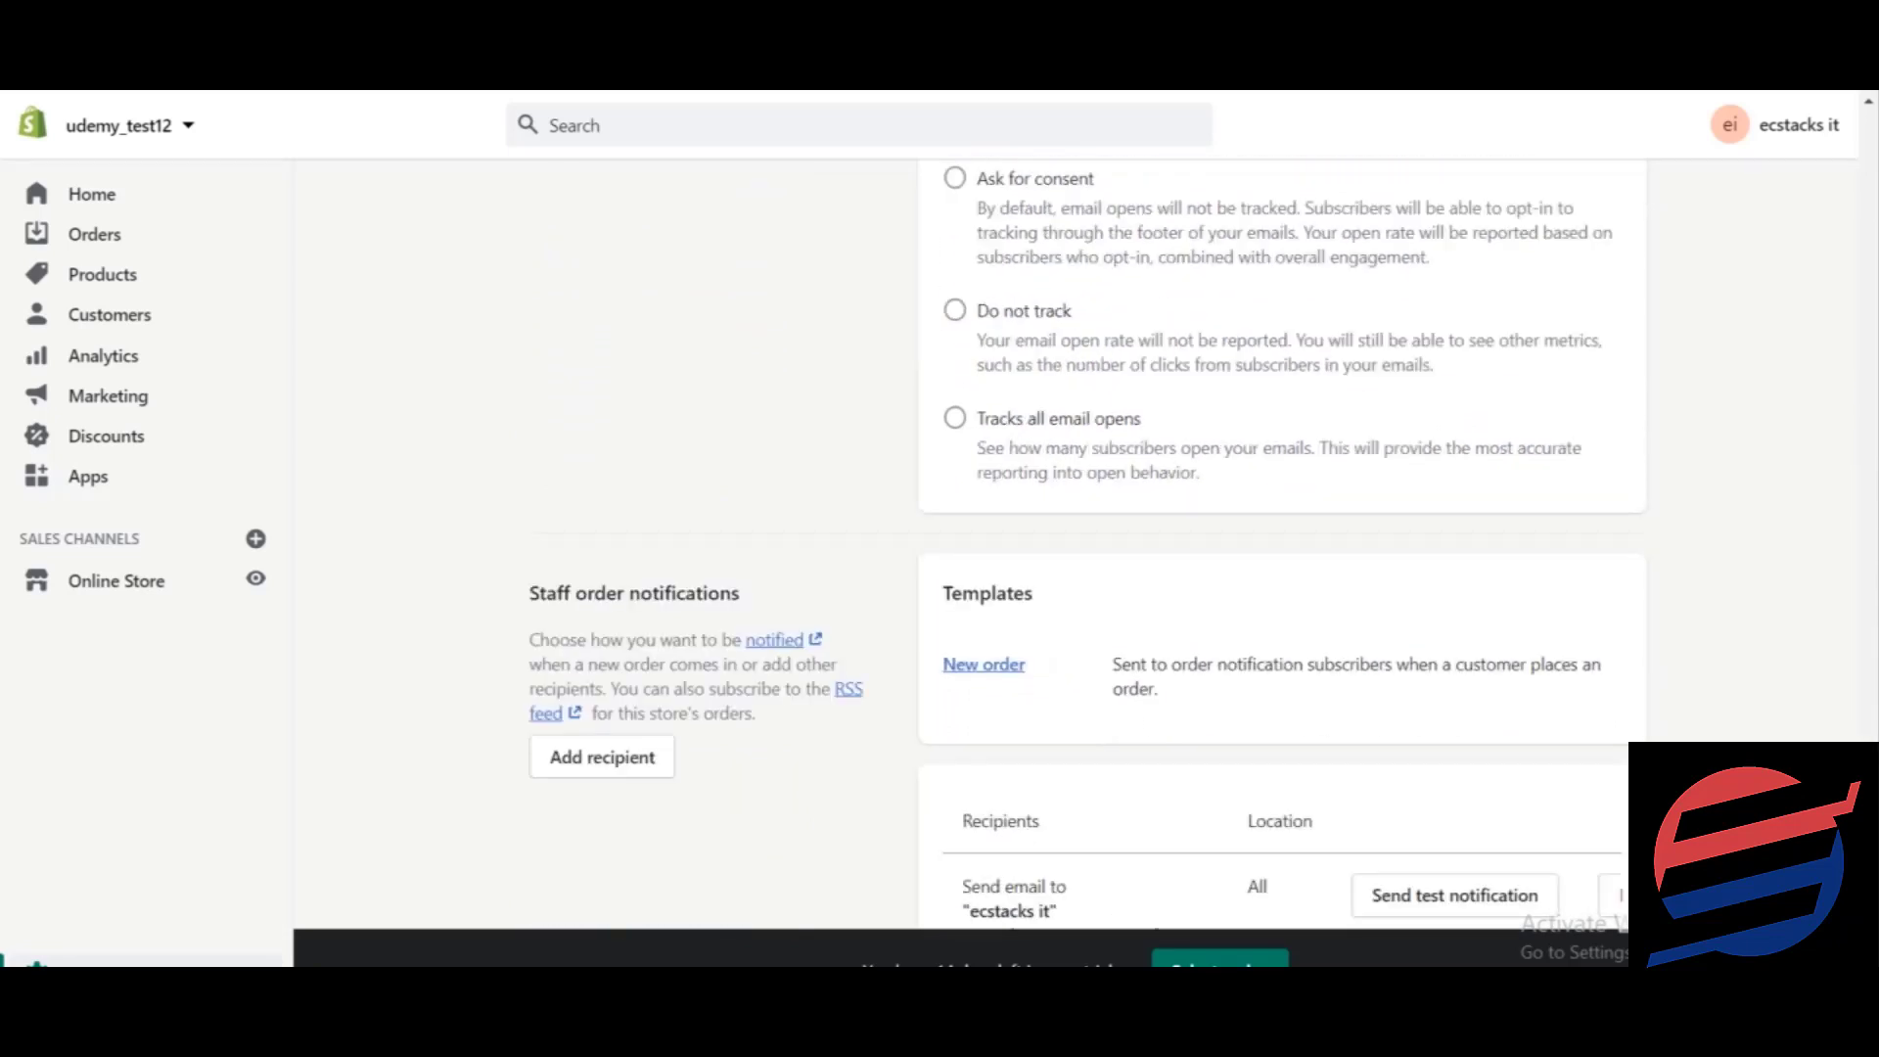
scroll(1273, 539, up, 2)
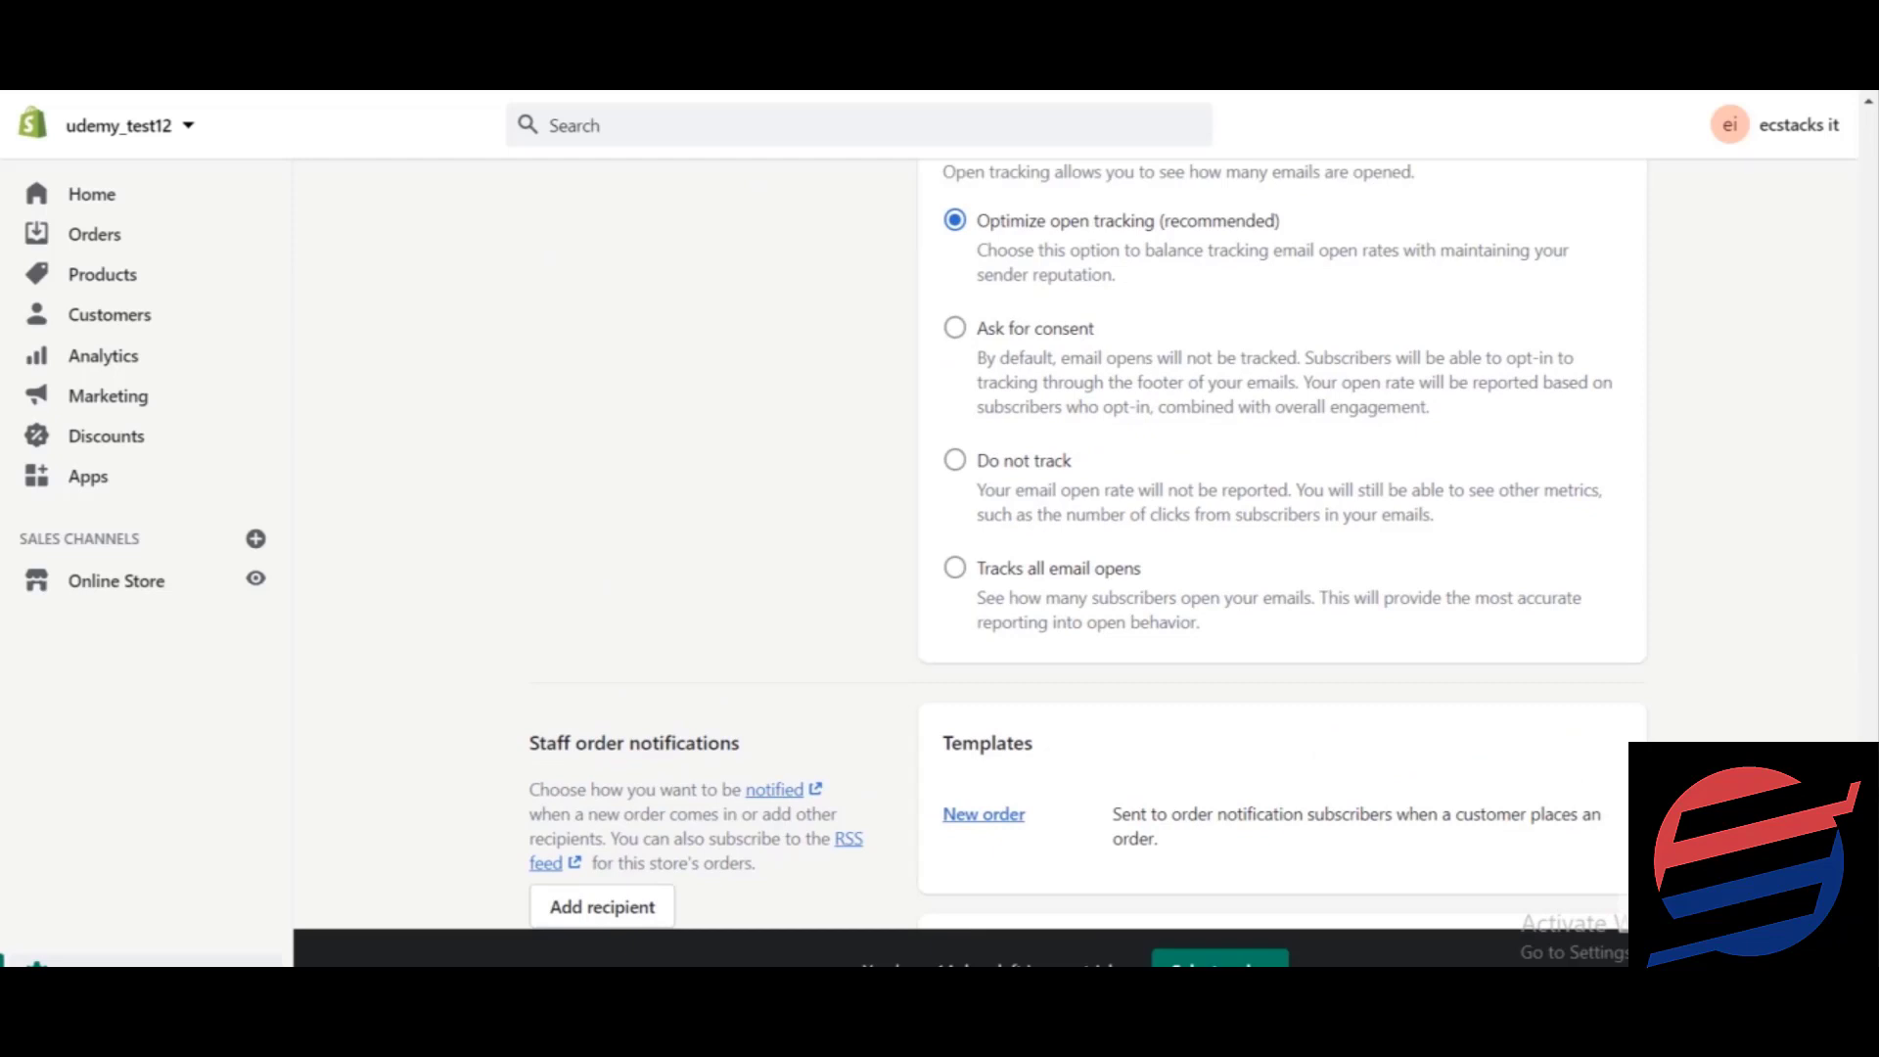
Go back through the notifications list to its beginning and review the Orders templates under Customers notifications.
scroll(1273, 539, up, 6)
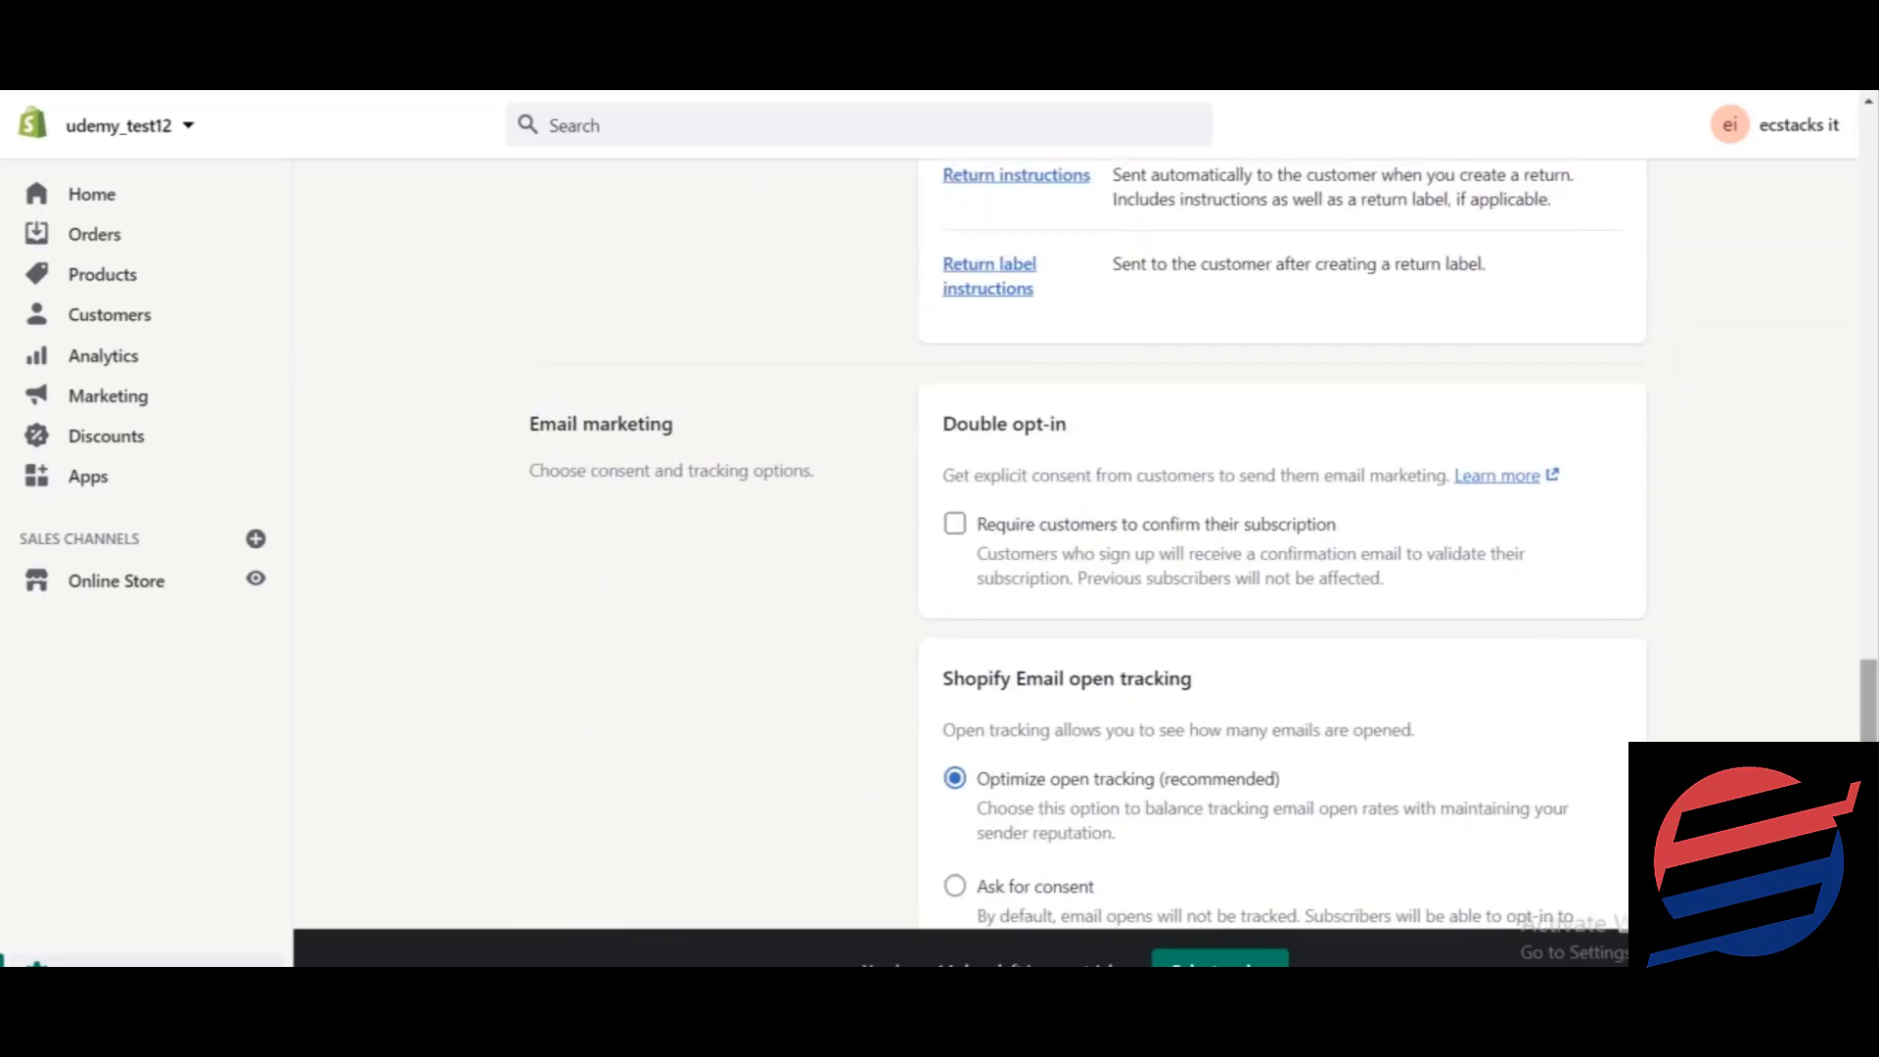
scroll(1272, 538, up, 10)
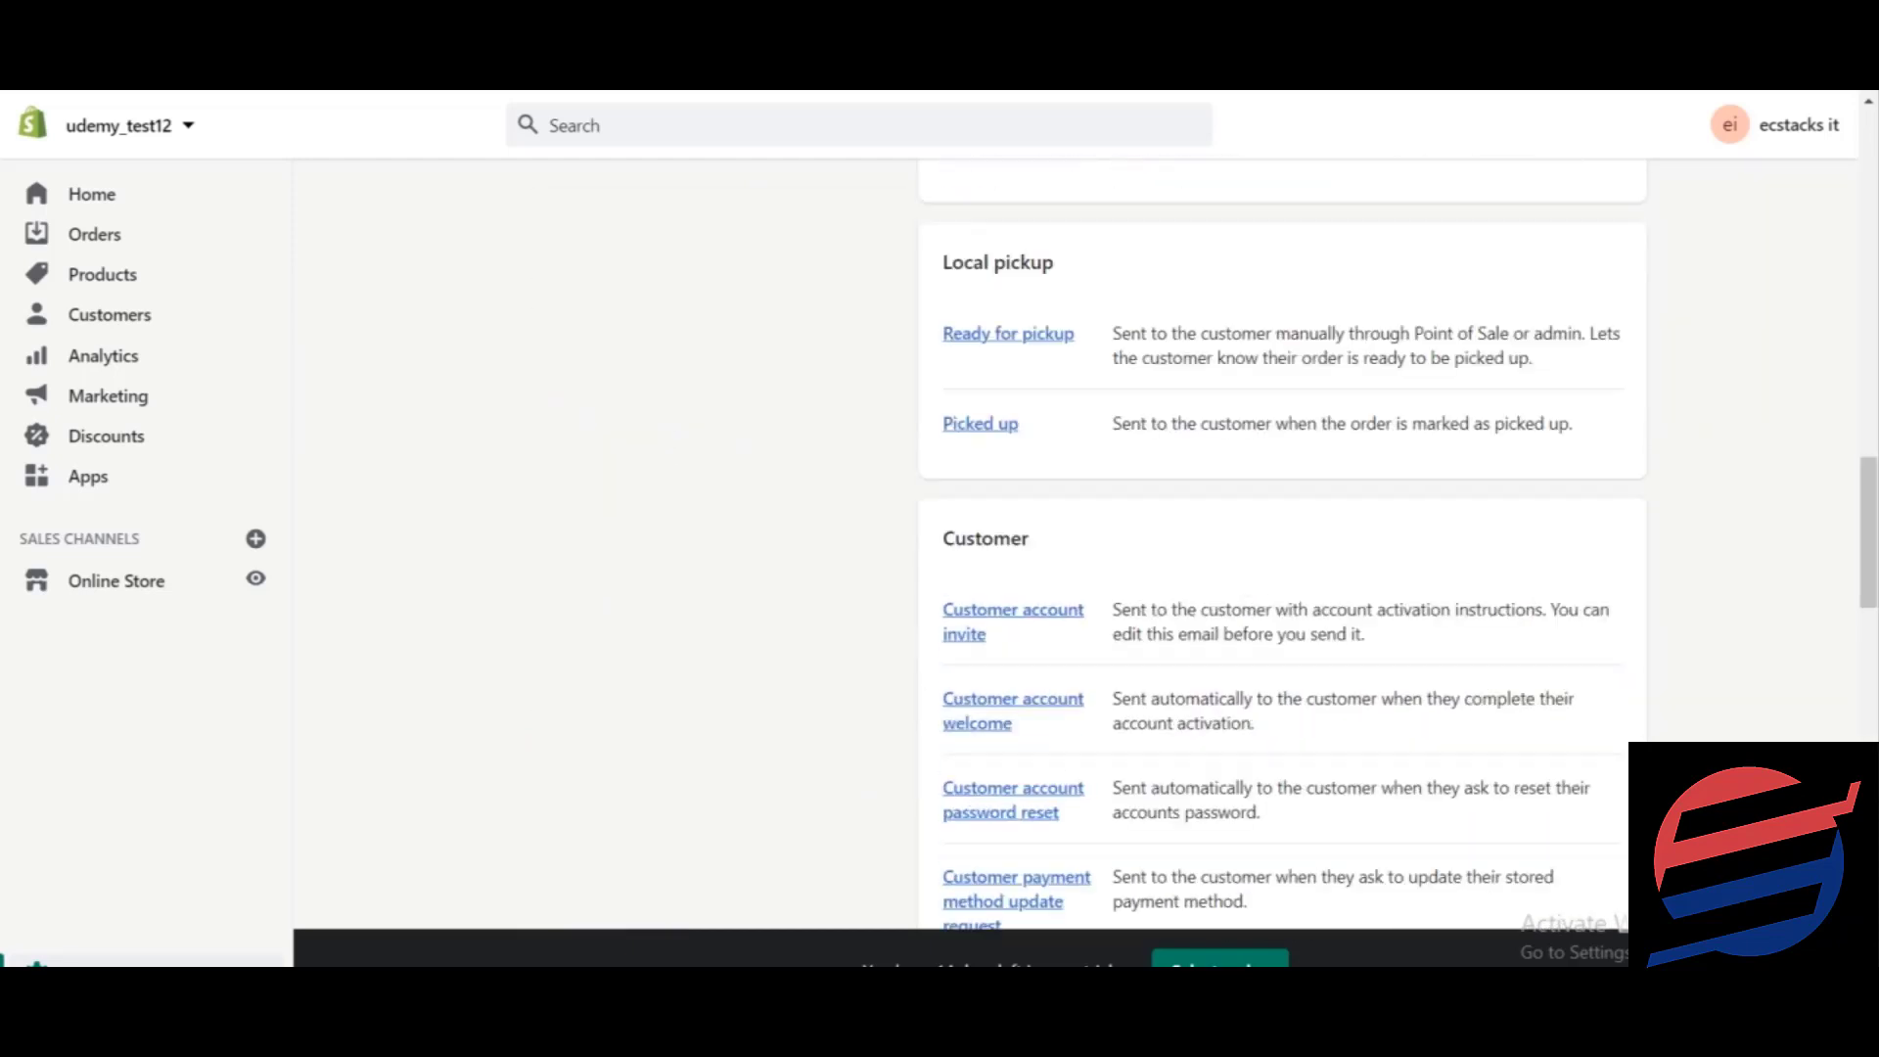
scroll(1272, 539, up, 6)
scroll(1273, 538, up, 10)
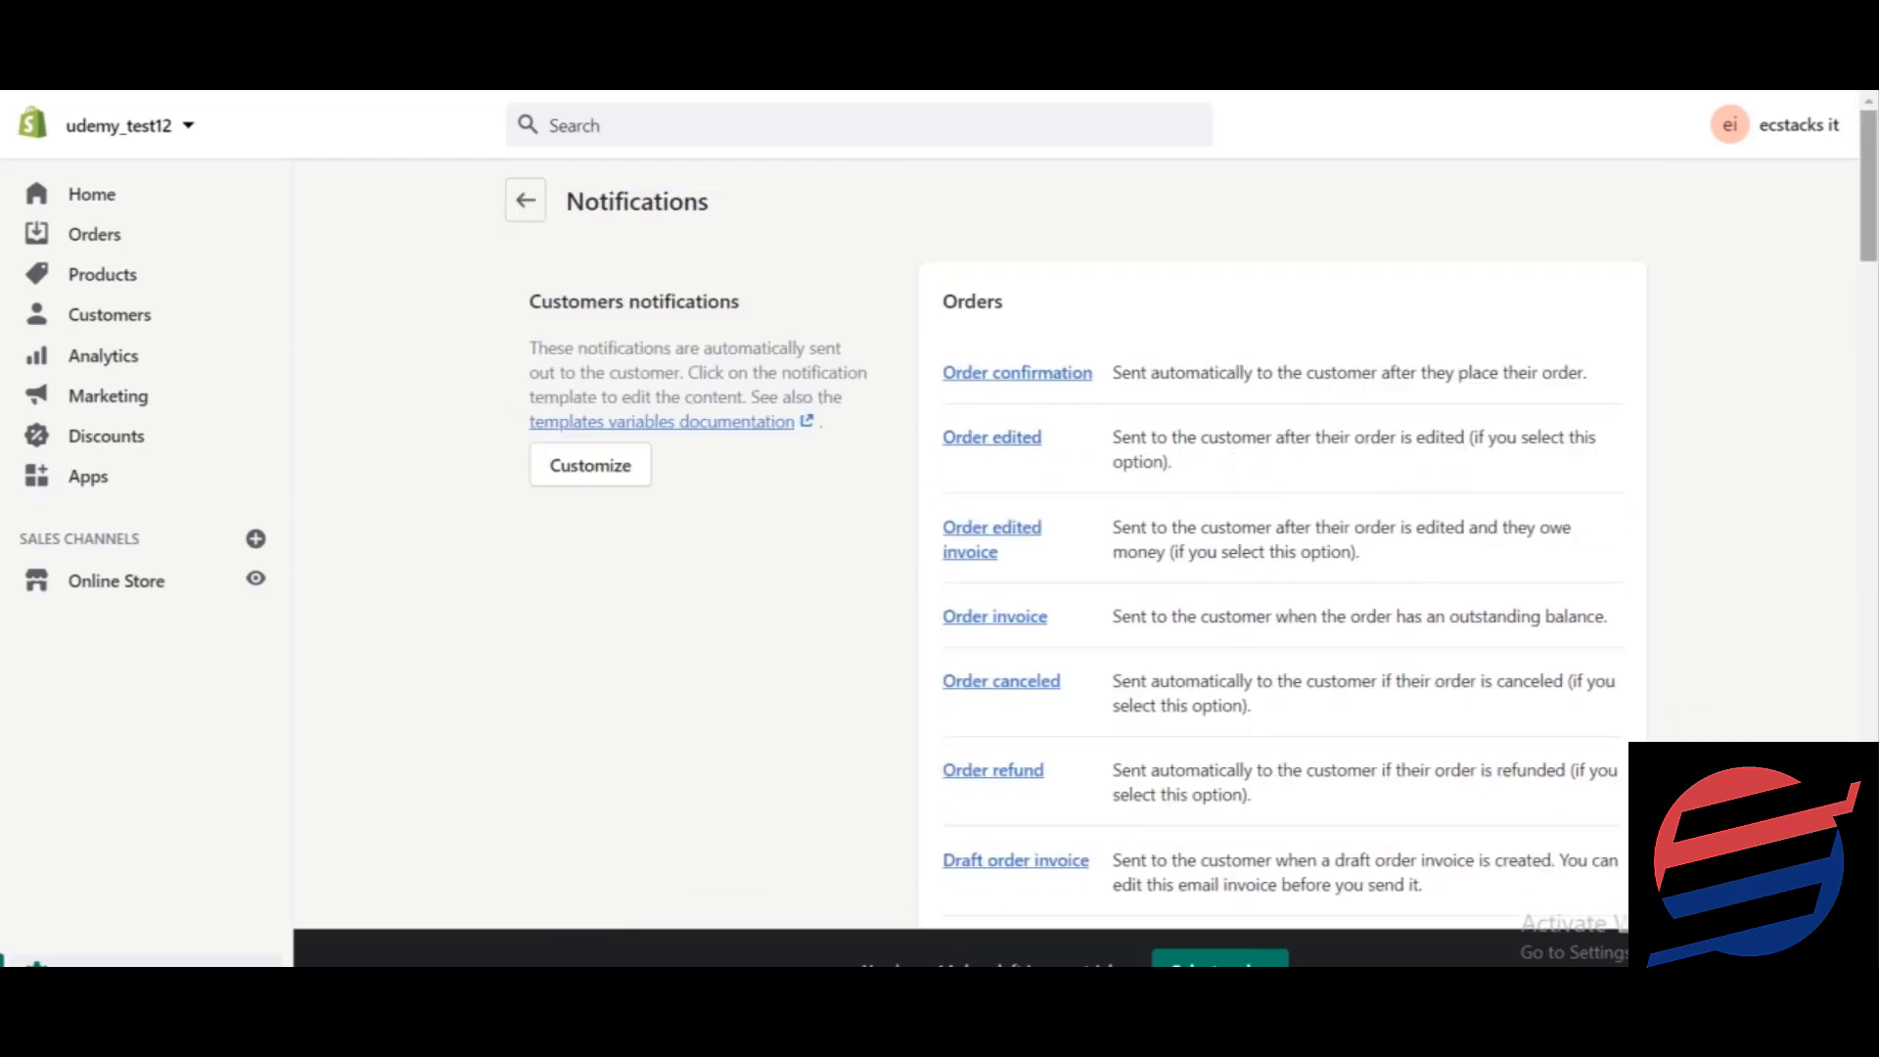
scroll(1253, 294, down, 1)
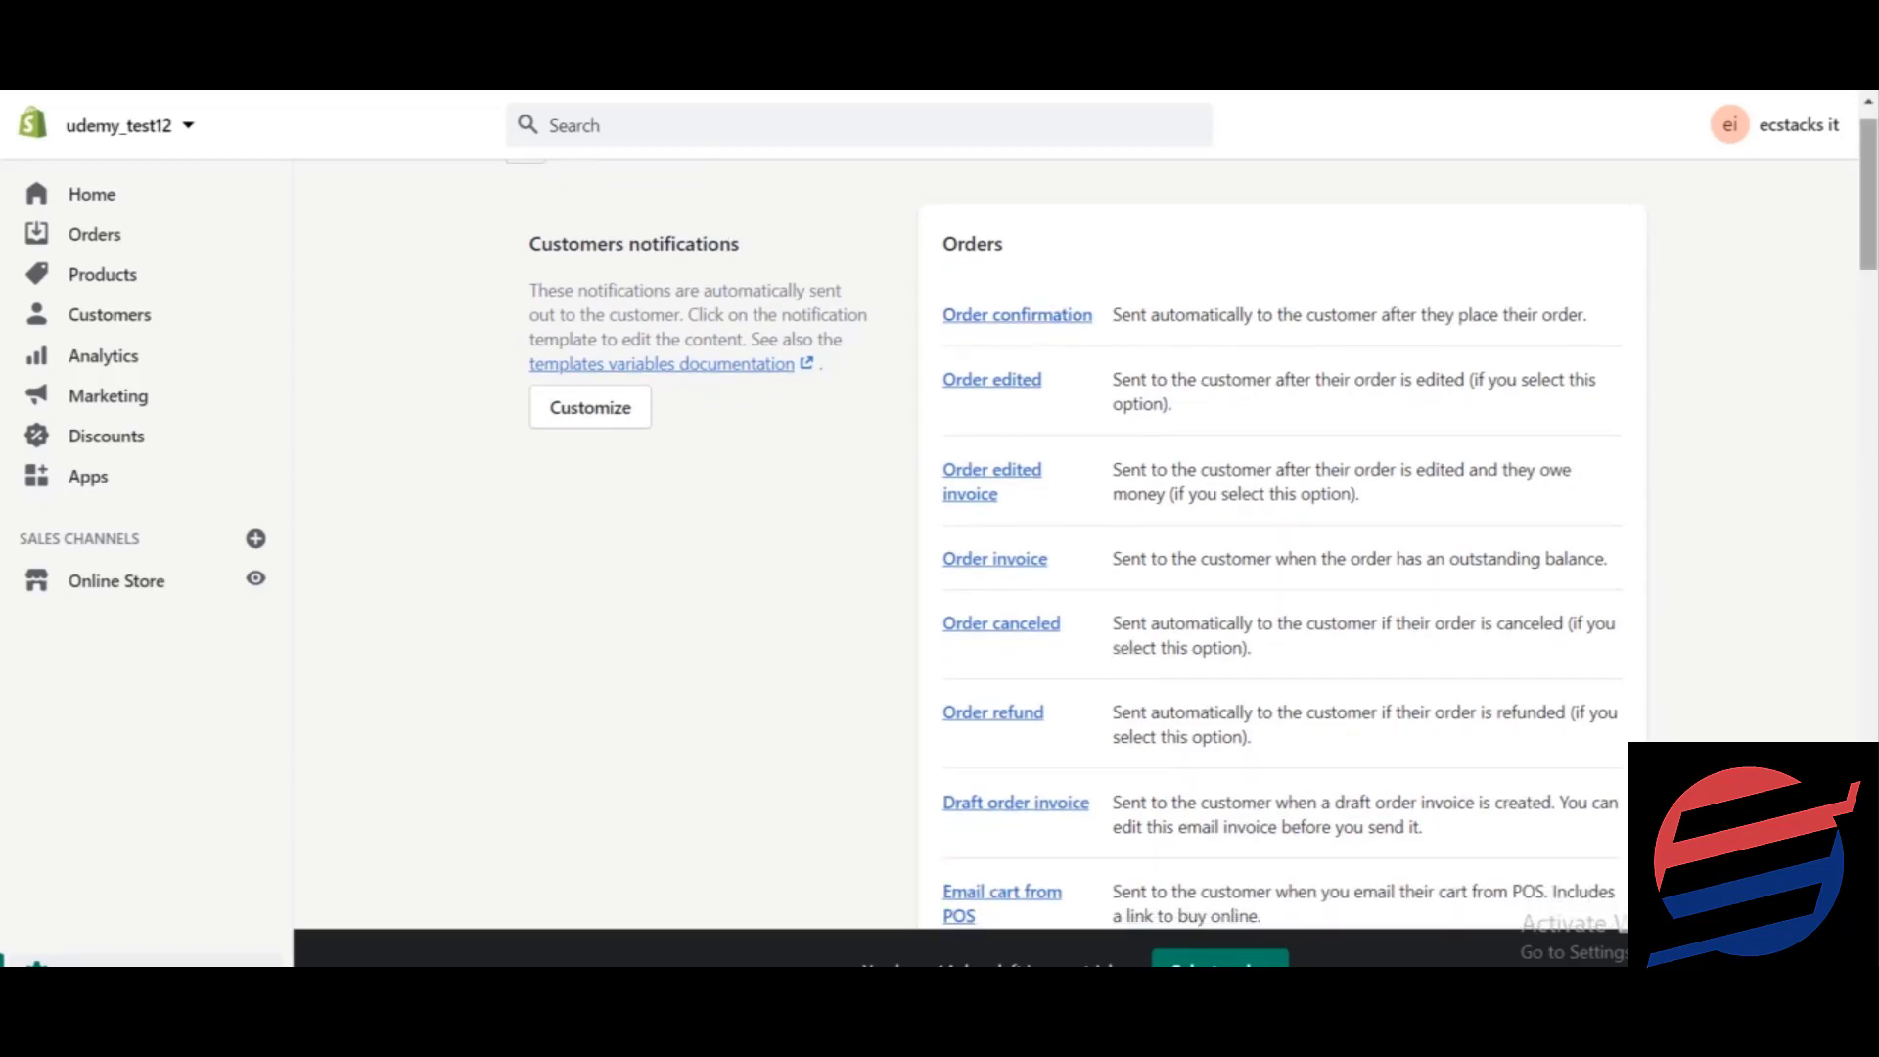
drag(1876, 207, 1875, 244)
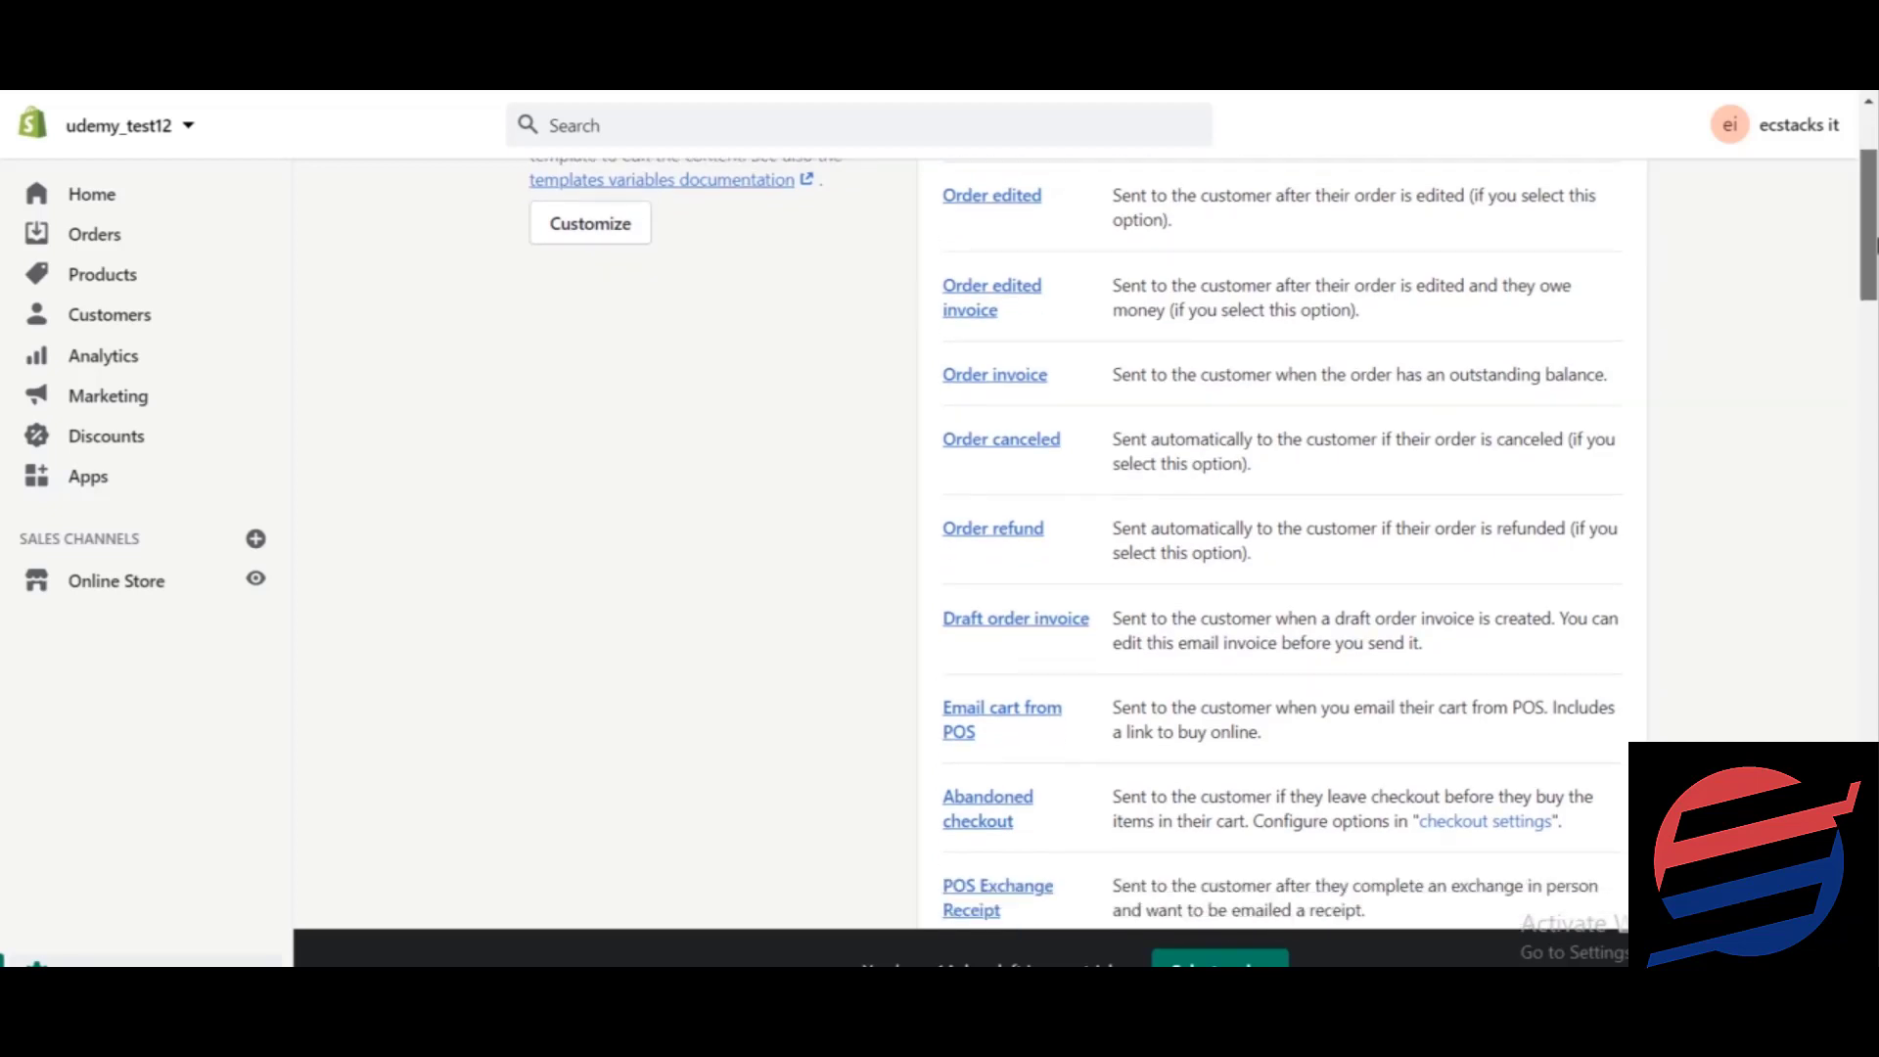
drag(1877, 244, 1877, 246)
drag(1877, 245, 1876, 245)
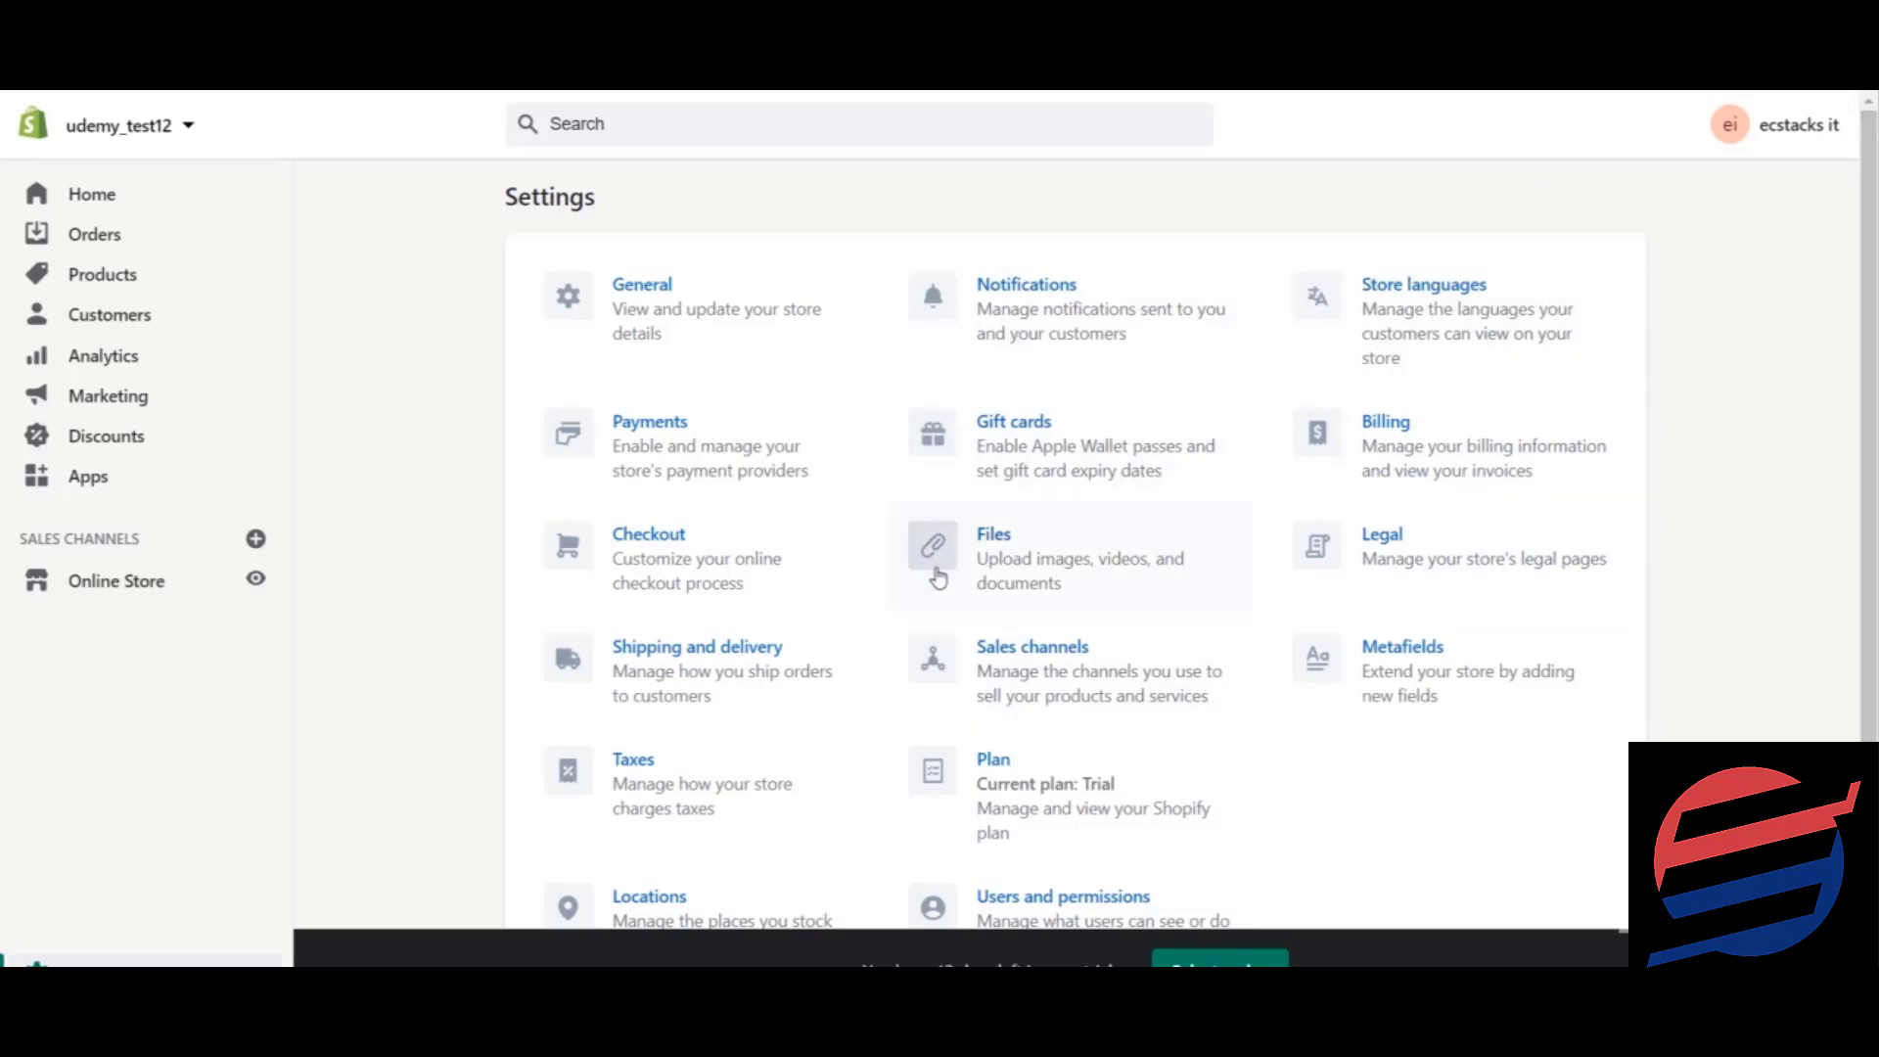
Open the Store languages settings and review the default, translated and account language sections.
click(1442, 340)
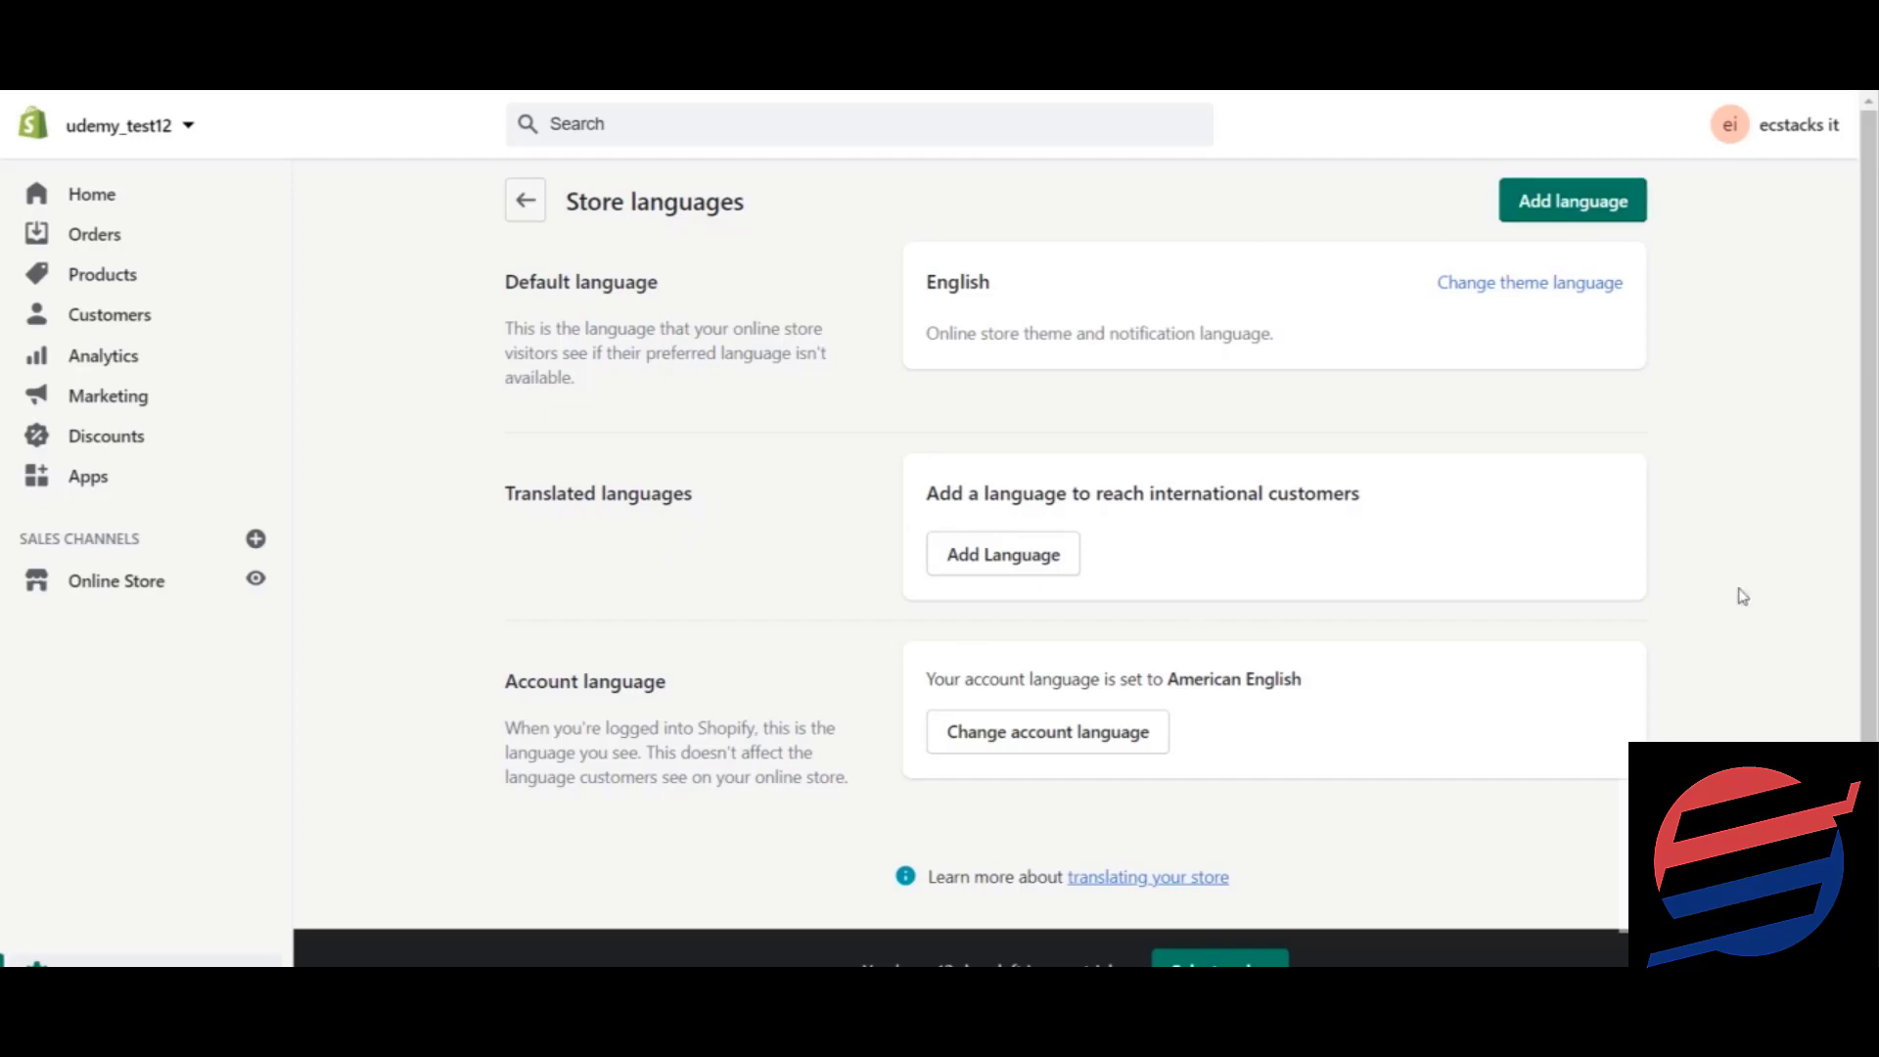
scroll(1872, 641, down, 1)
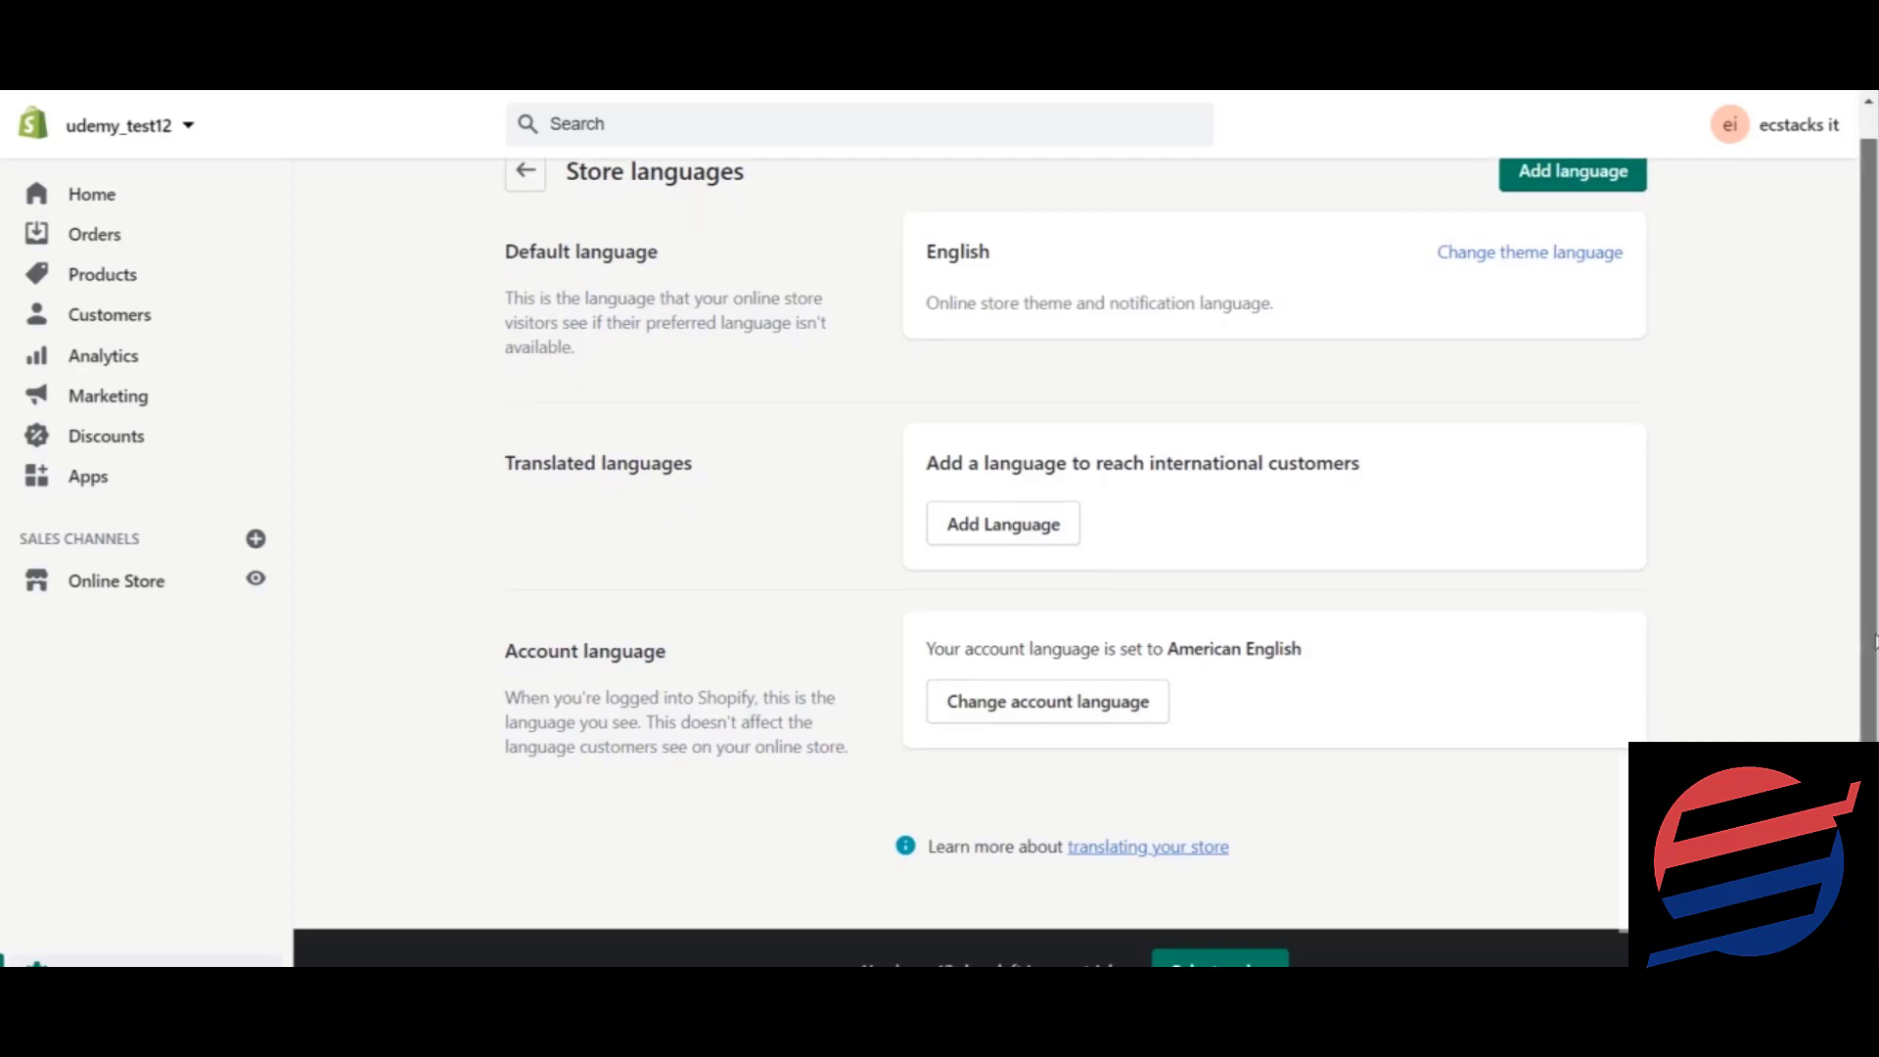
drag(1871, 522, 1875, 437)
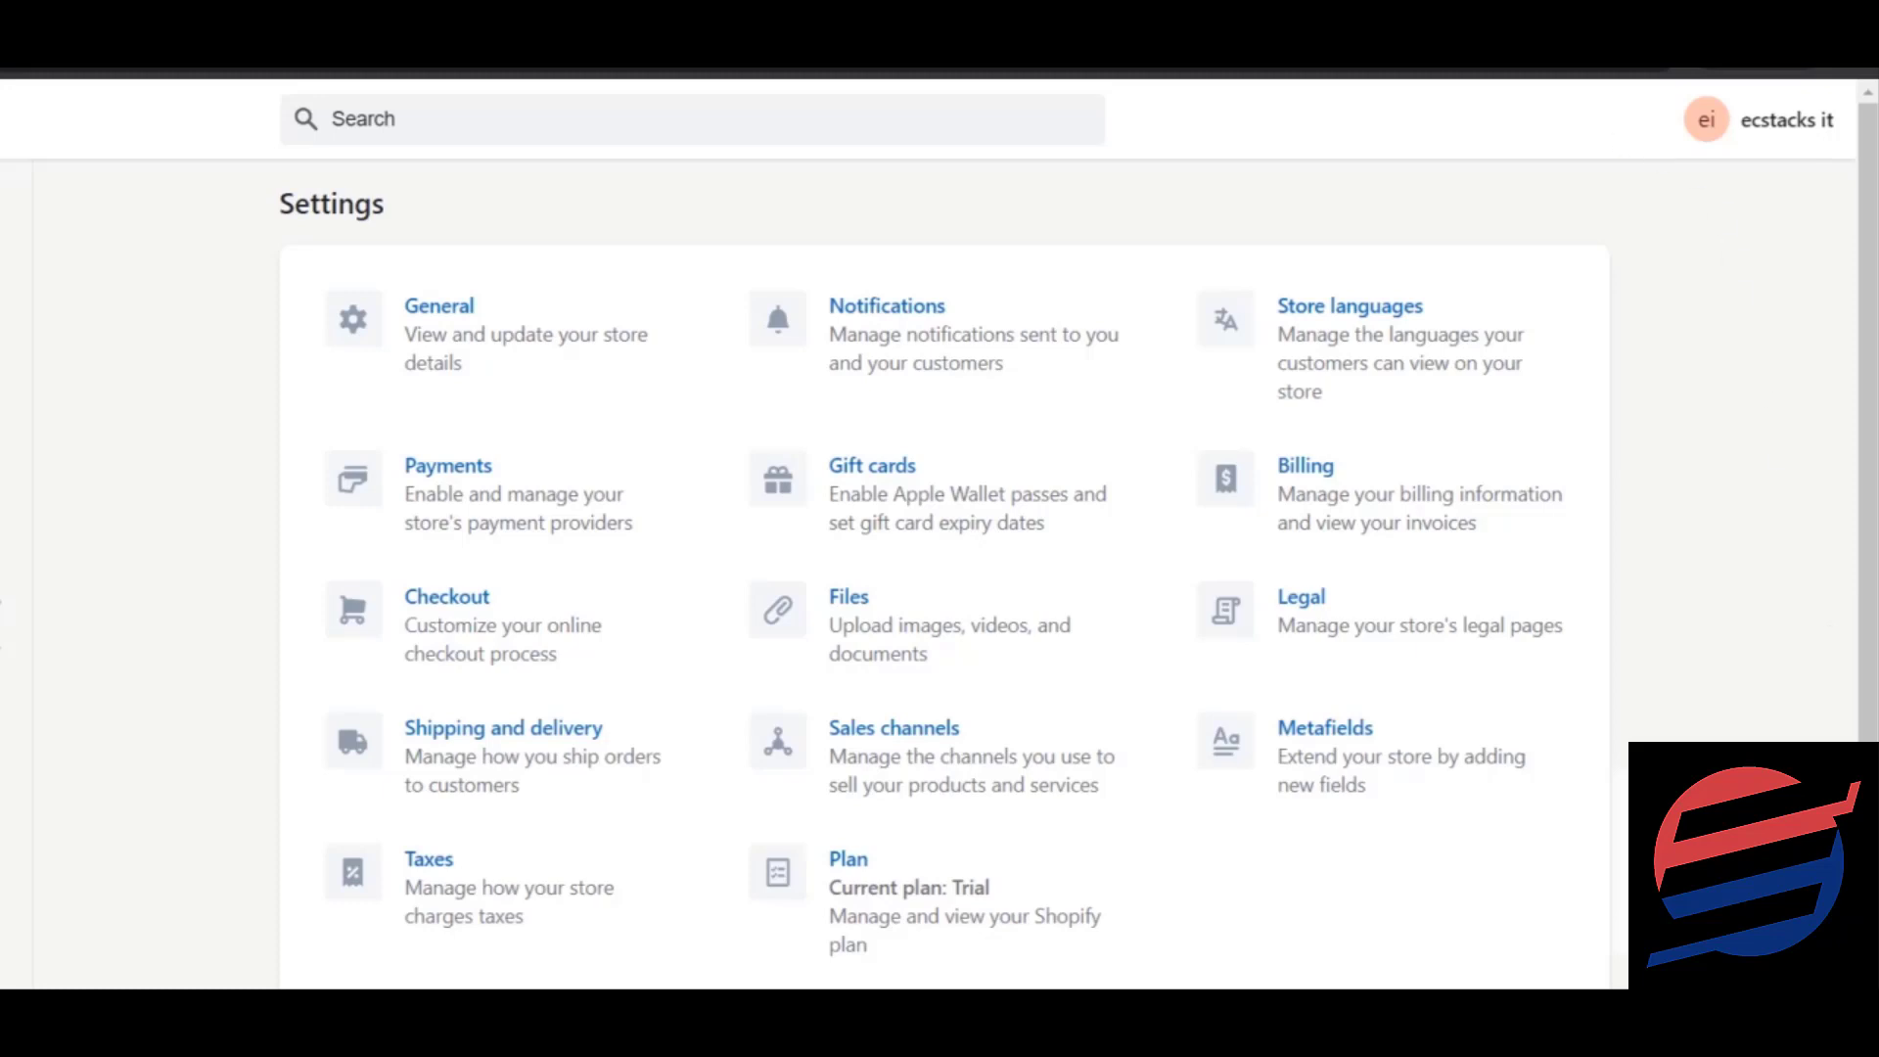
Open the Payments settings and review Shopify Payments, PayPal Express Checkout, Amazon Pay, third-party providers and alternative payment methods.
click(398, 505)
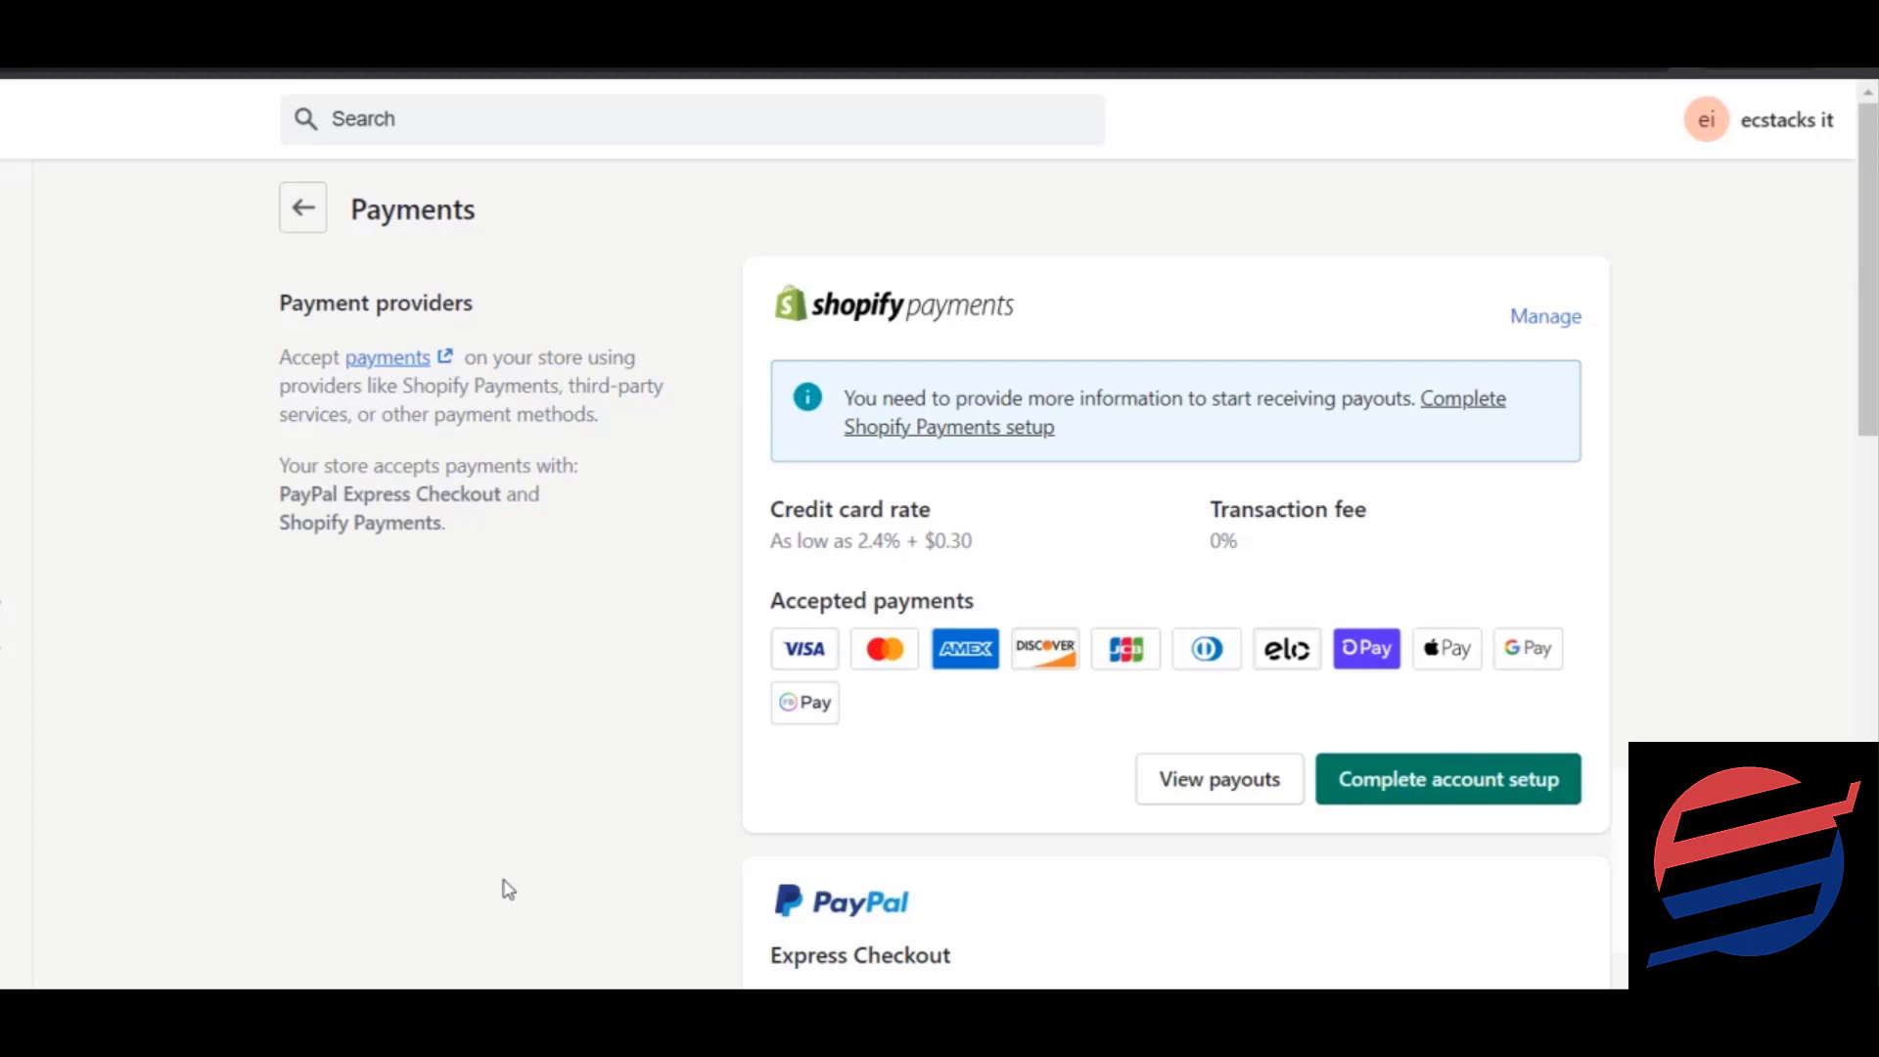
scroll(508, 889, down, 5)
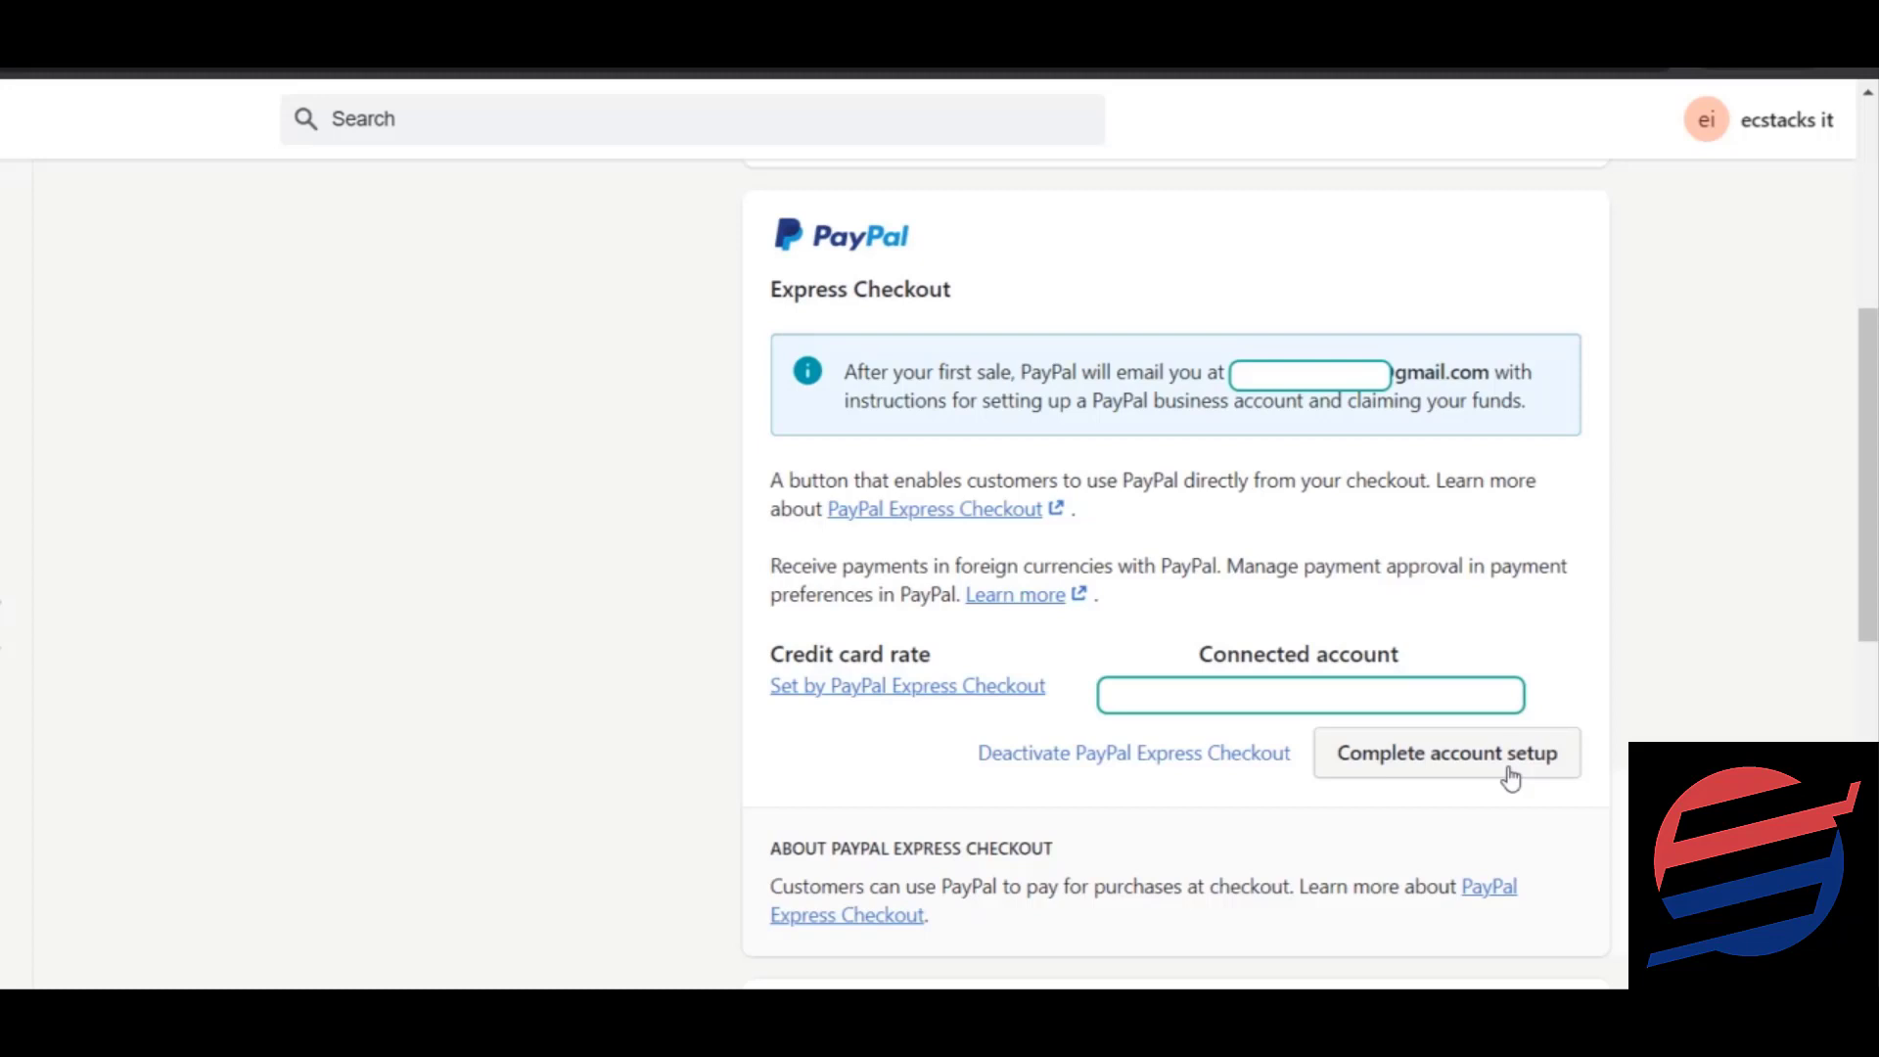
scroll(1511, 778, down, 5)
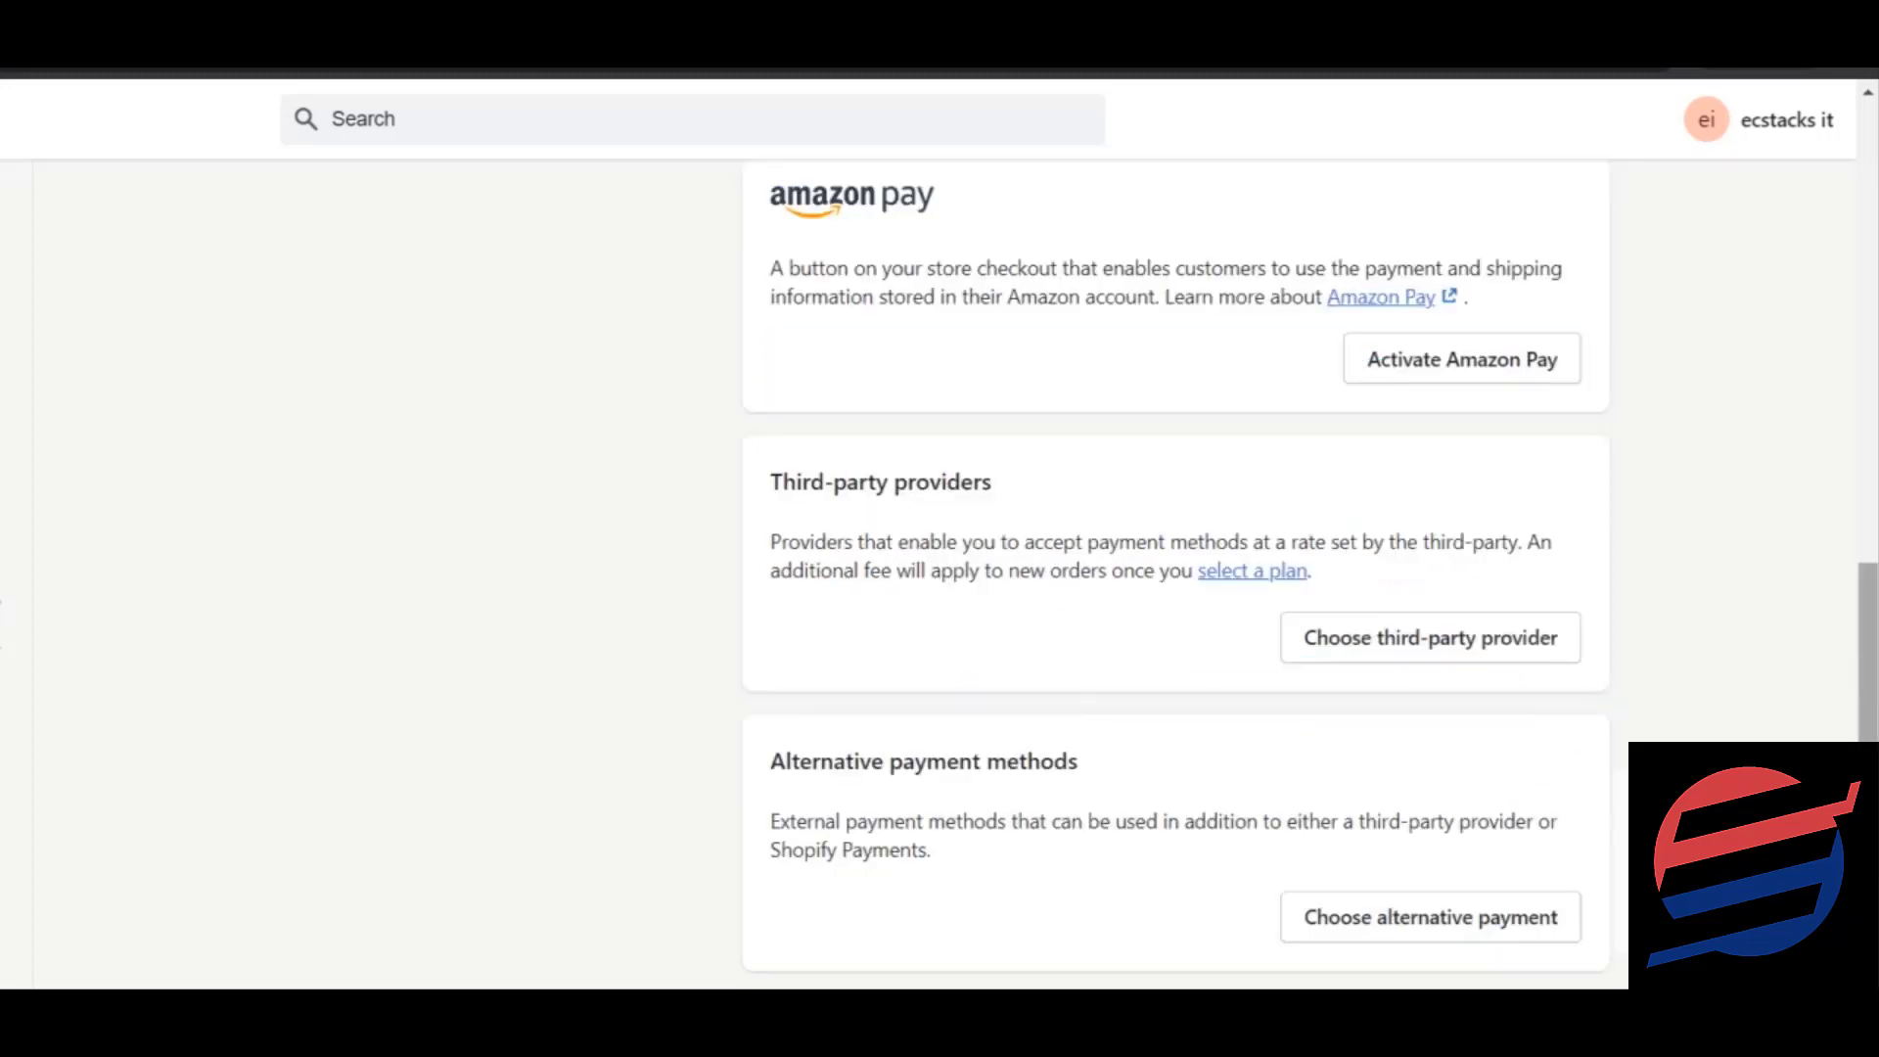
drag(1869, 783, 1869, 773)
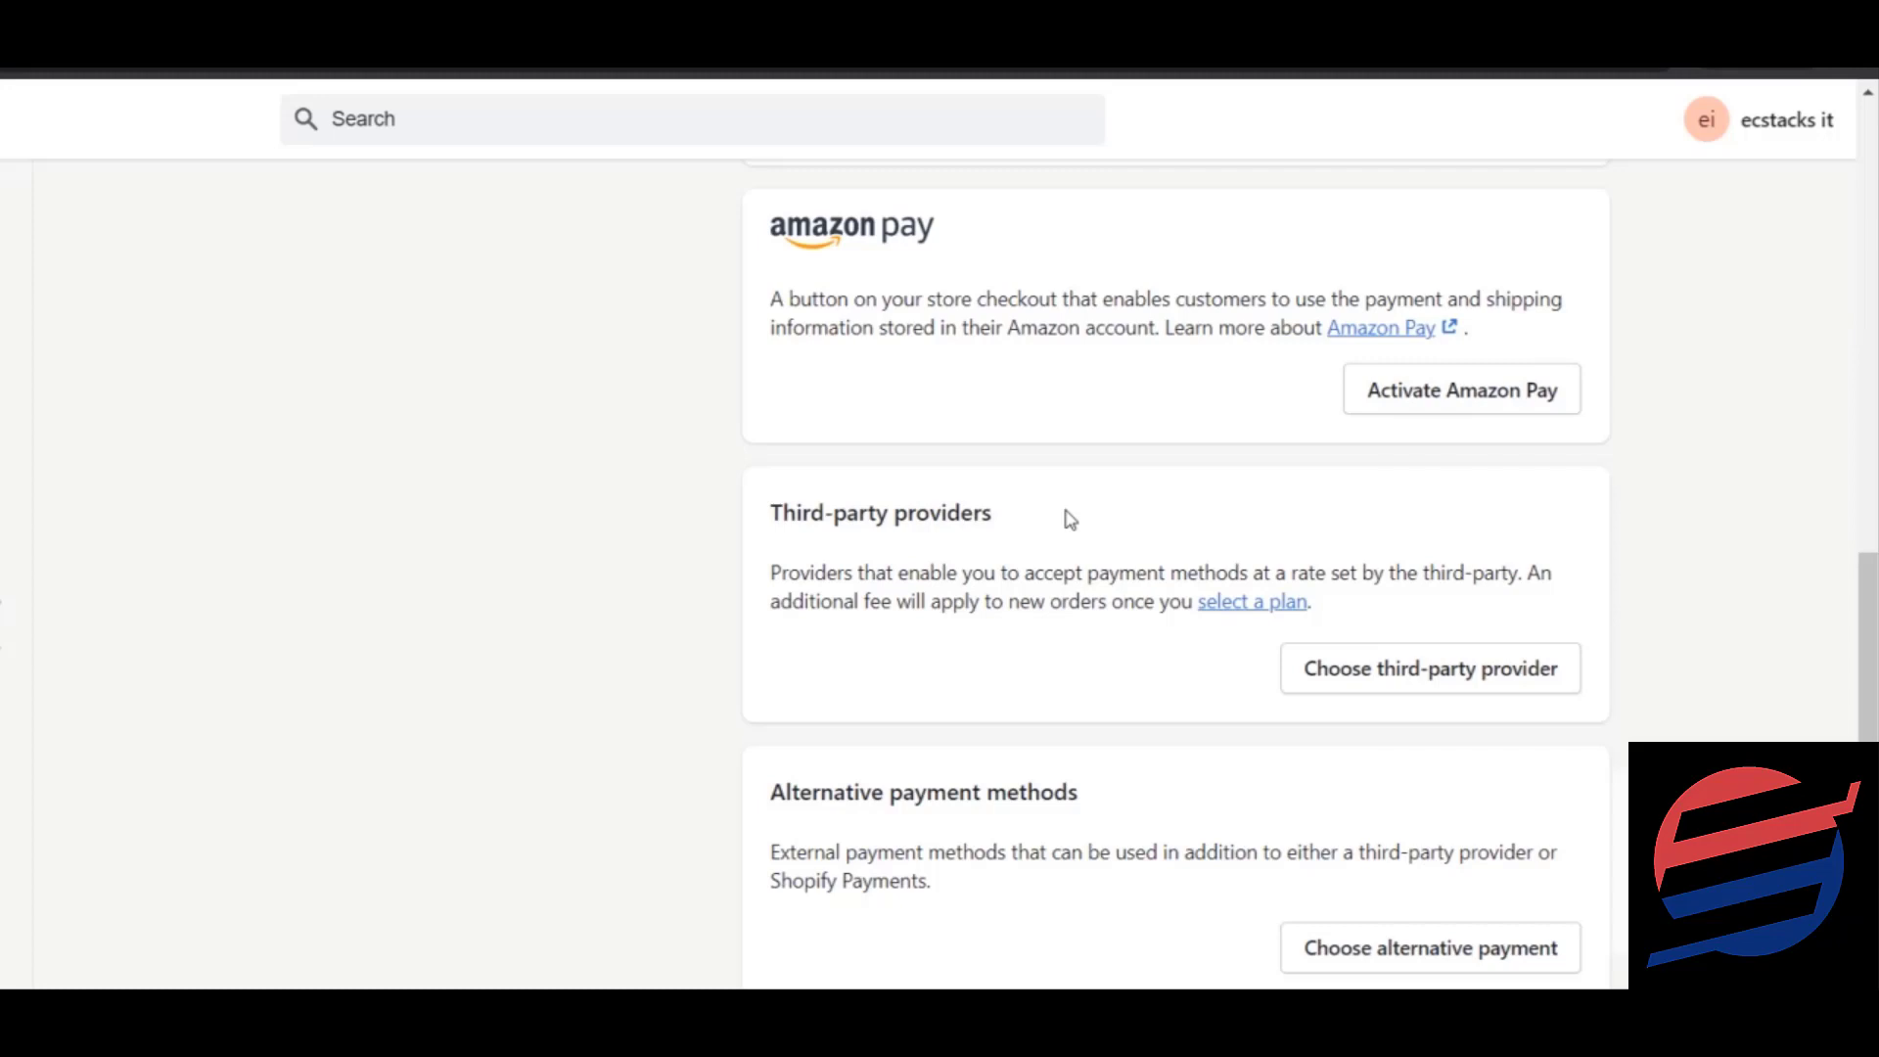
Browse the list of third-party payment providers and their supported payment methods, and leave the list.
click(1410, 681)
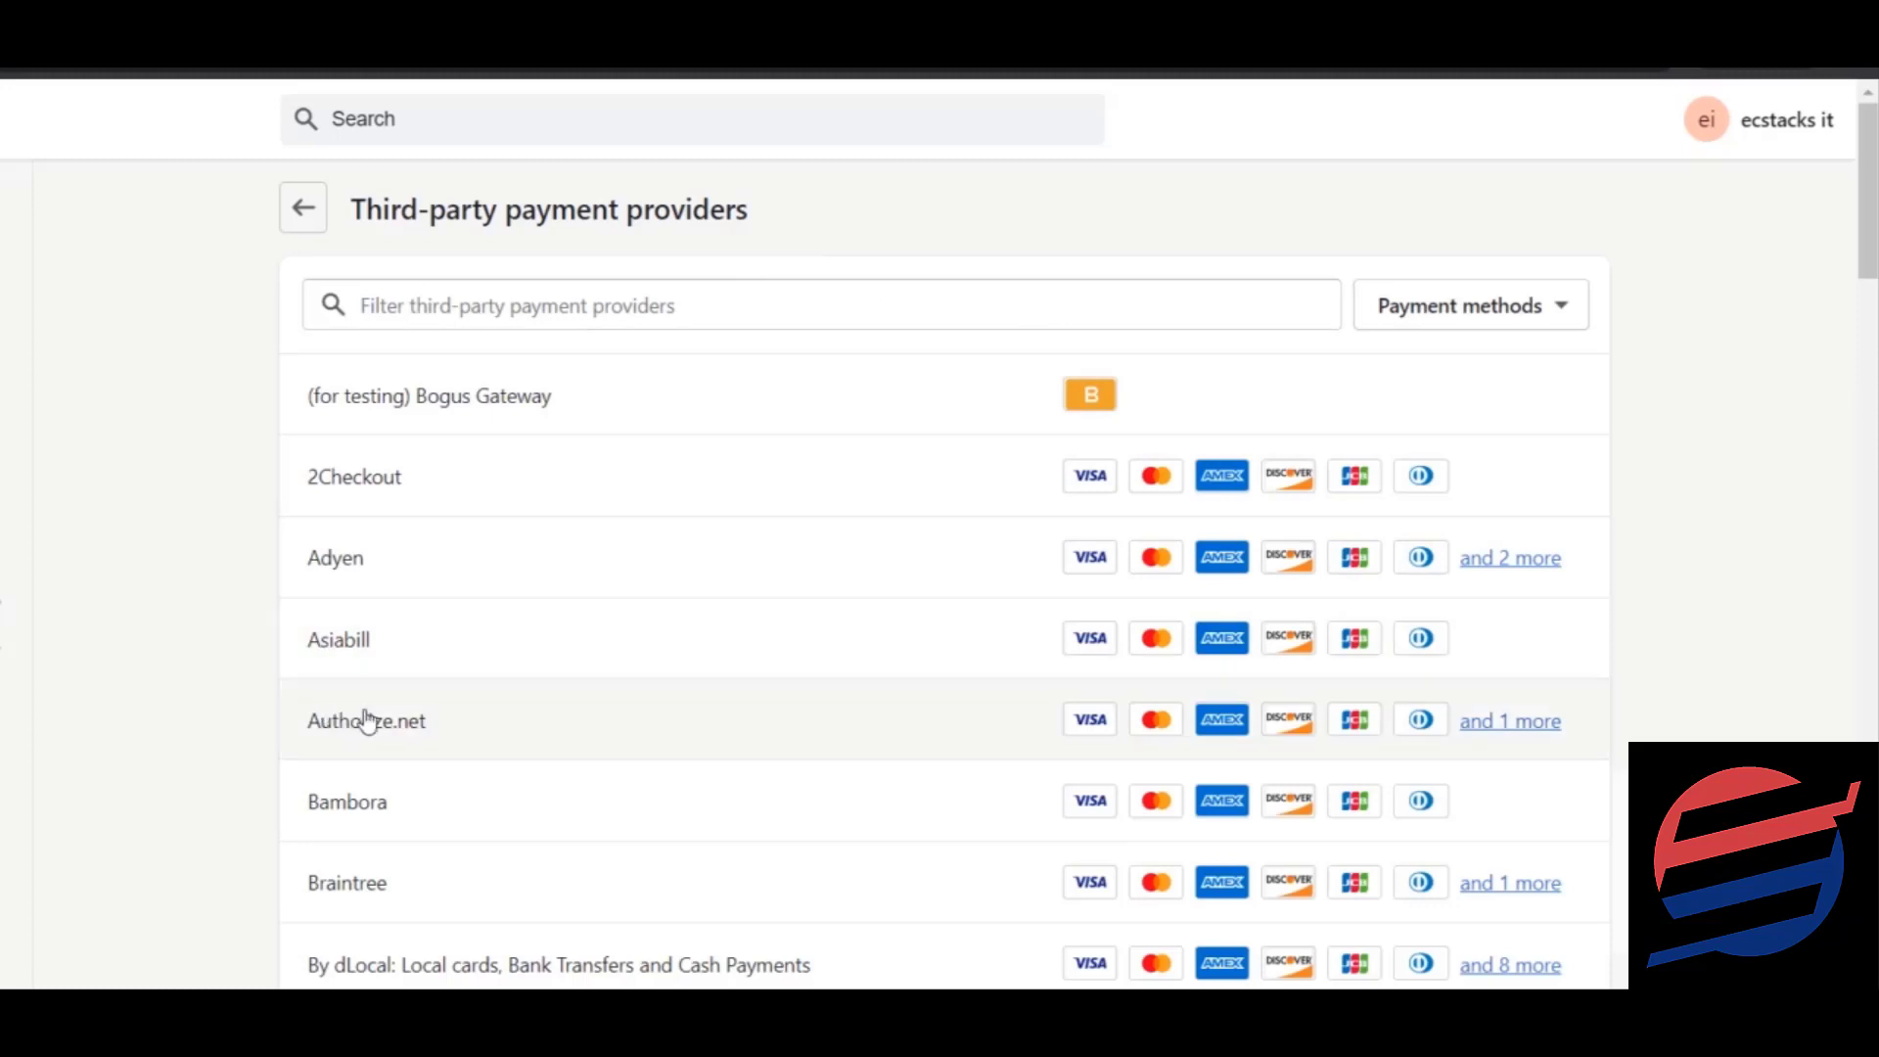
scroll(939, 574, down, 3)
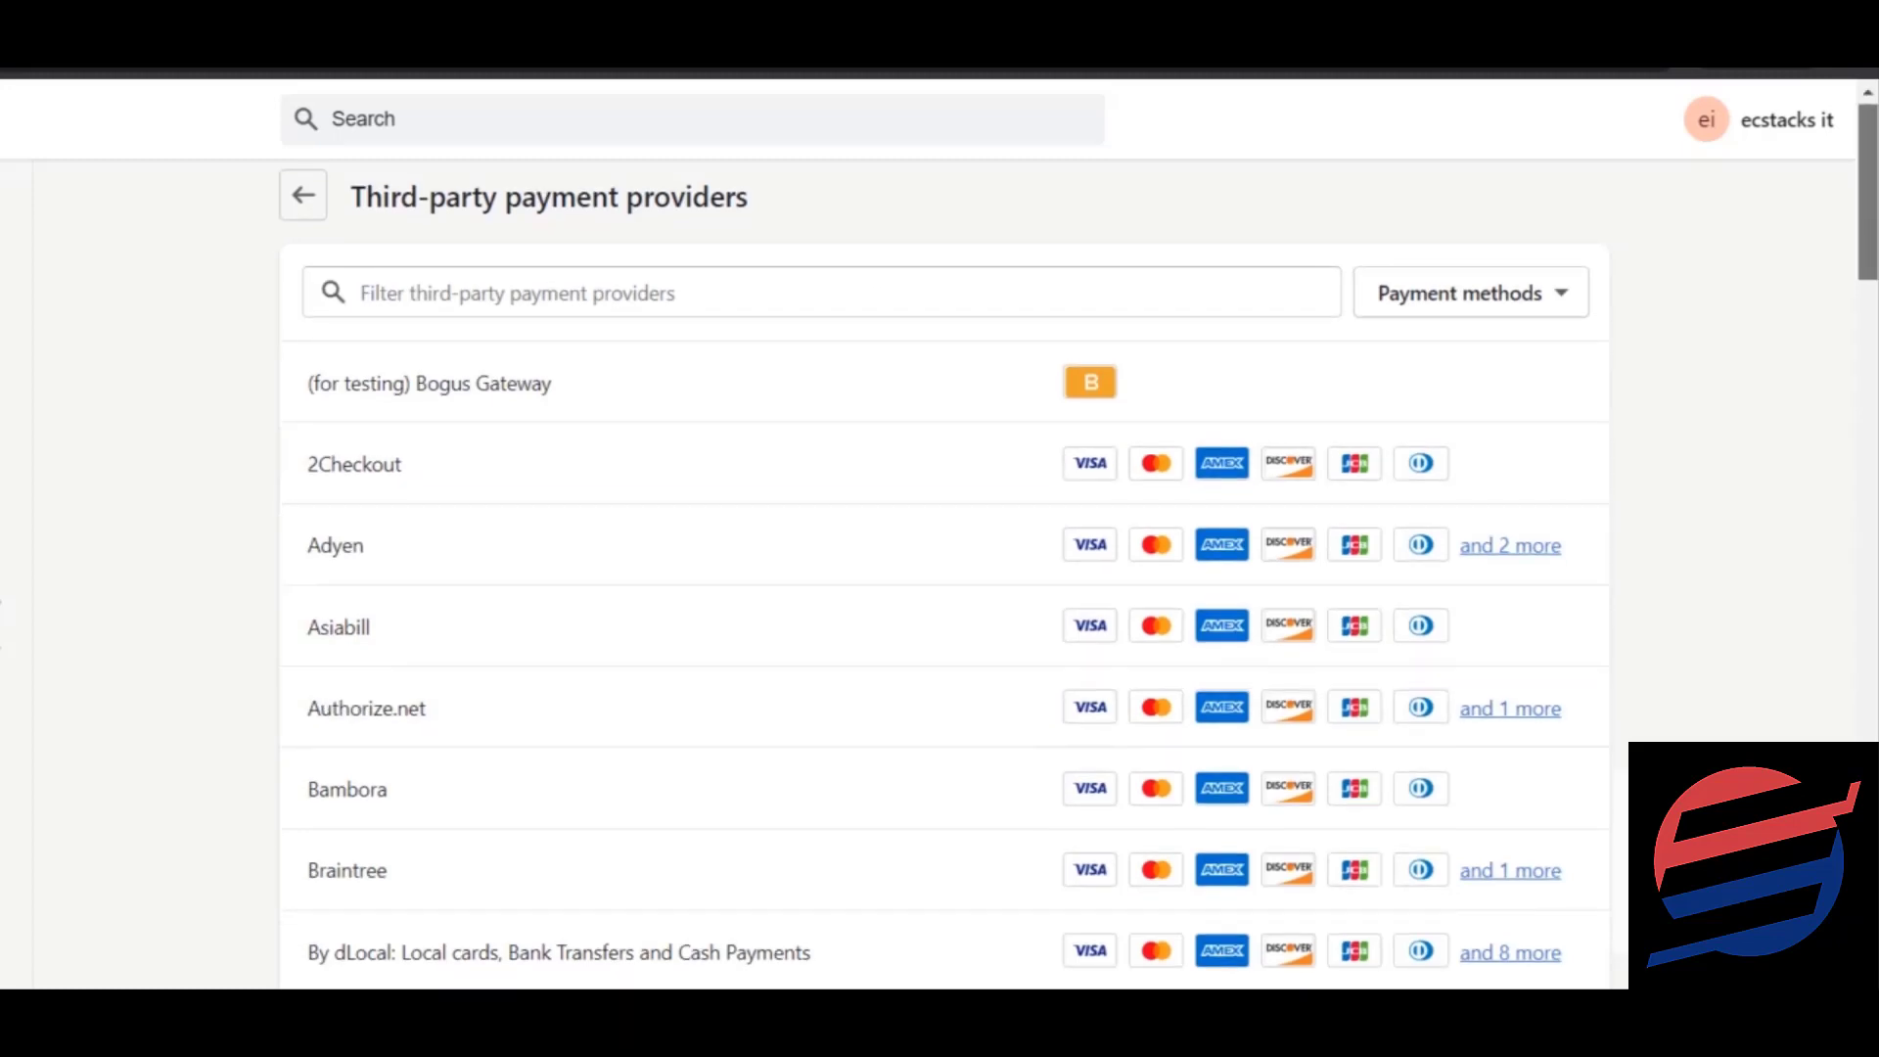
scroll(940, 574, down, 7)
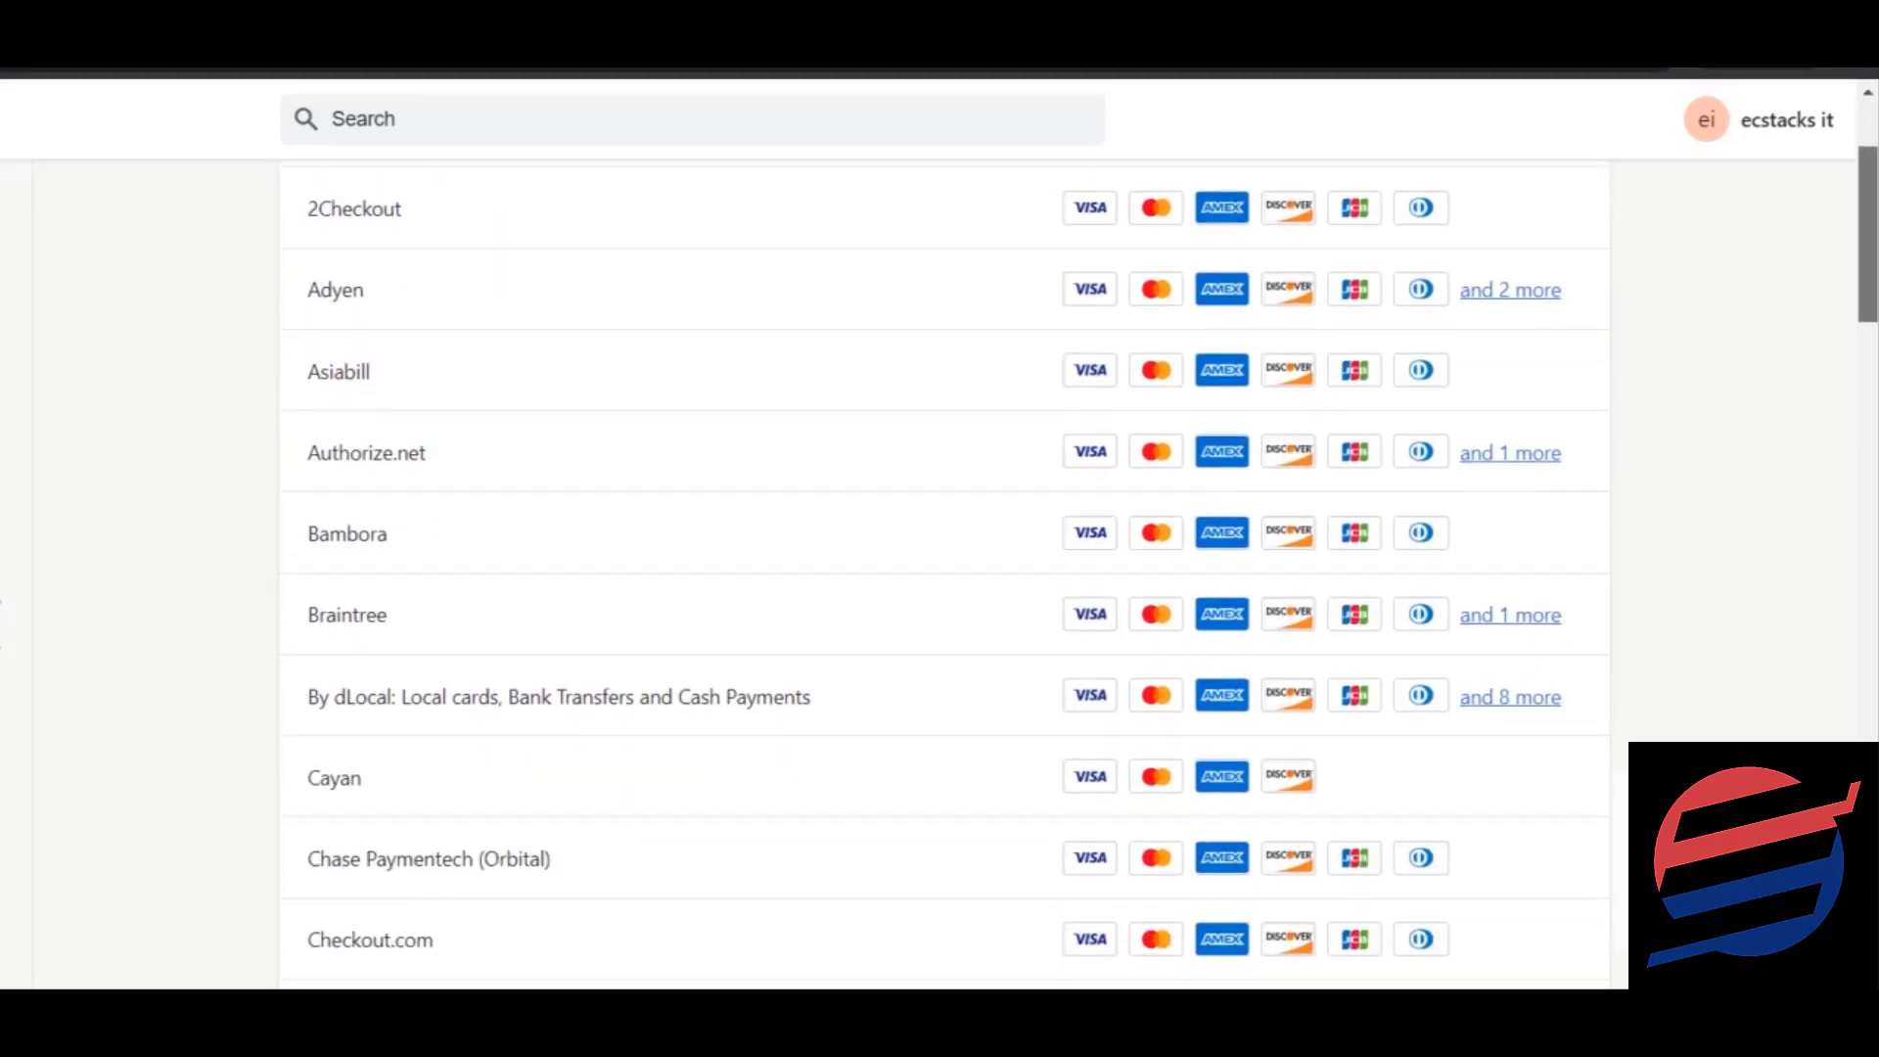
scroll(940, 573, down, 10)
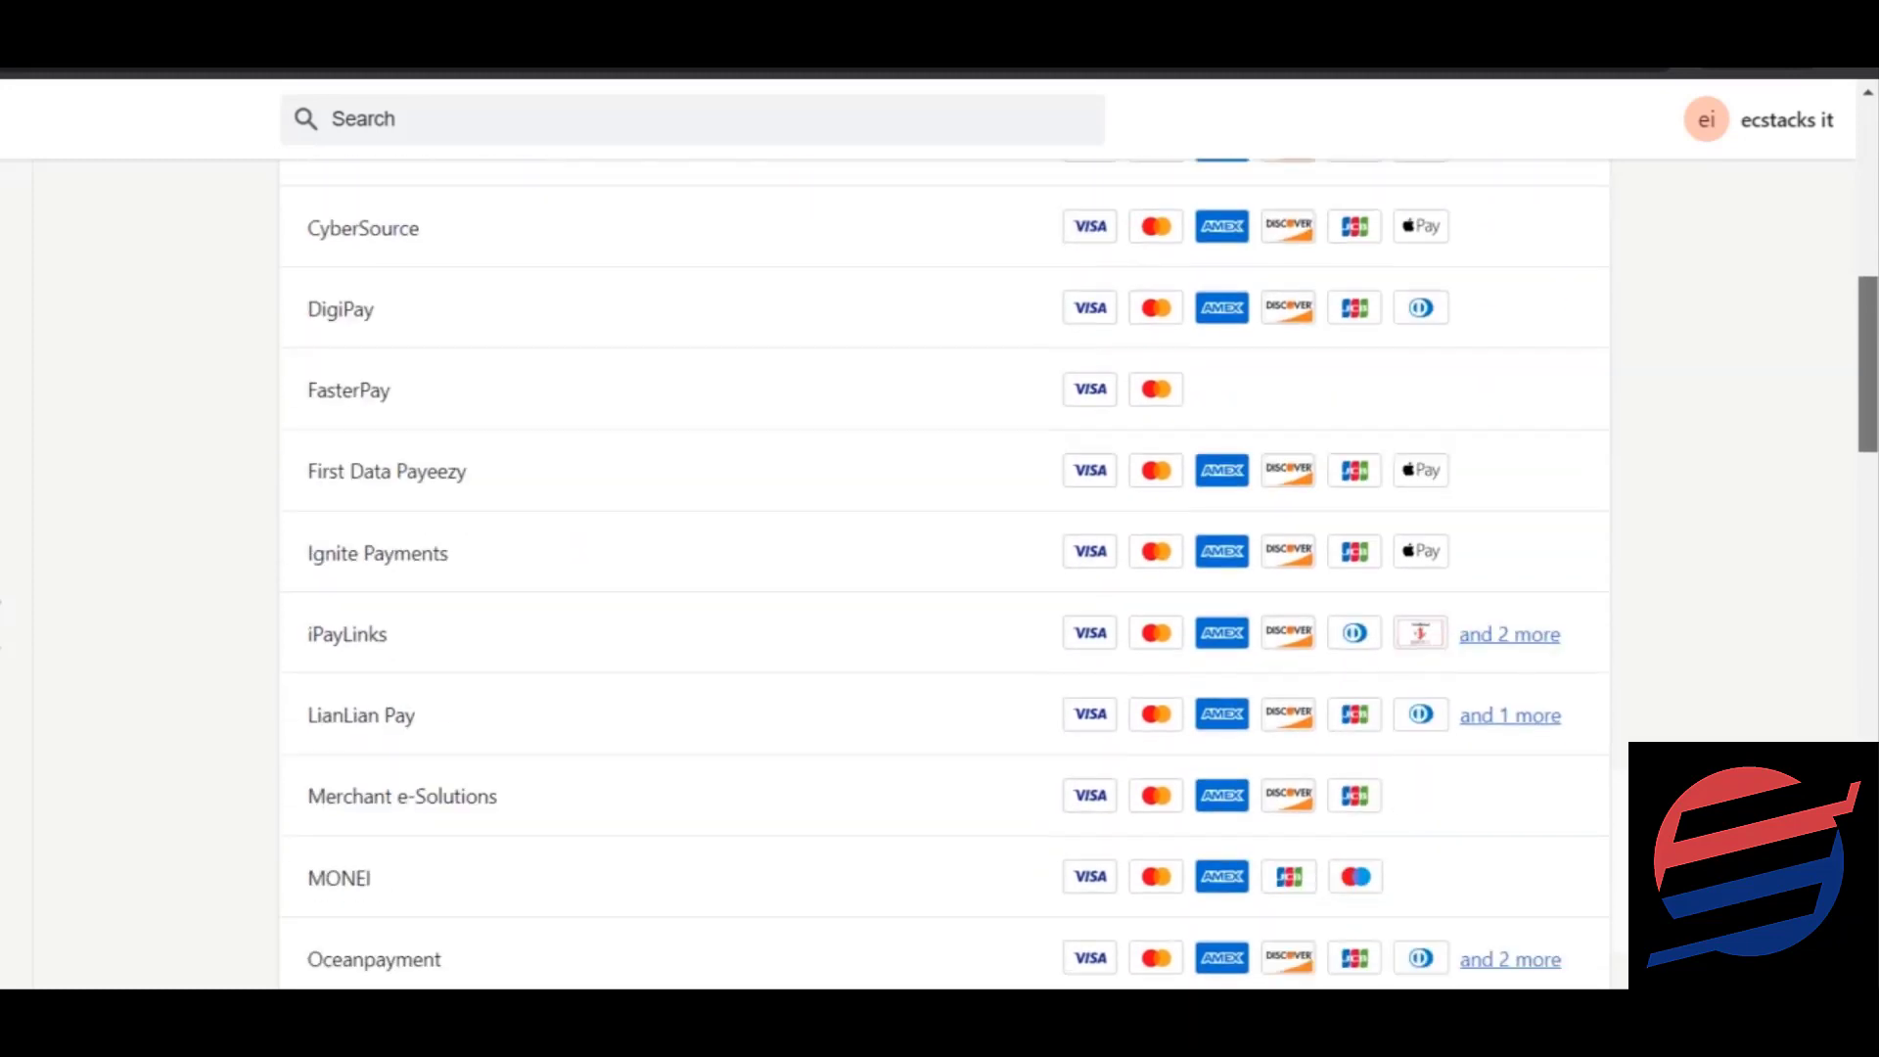
scroll(940, 574, down, 7)
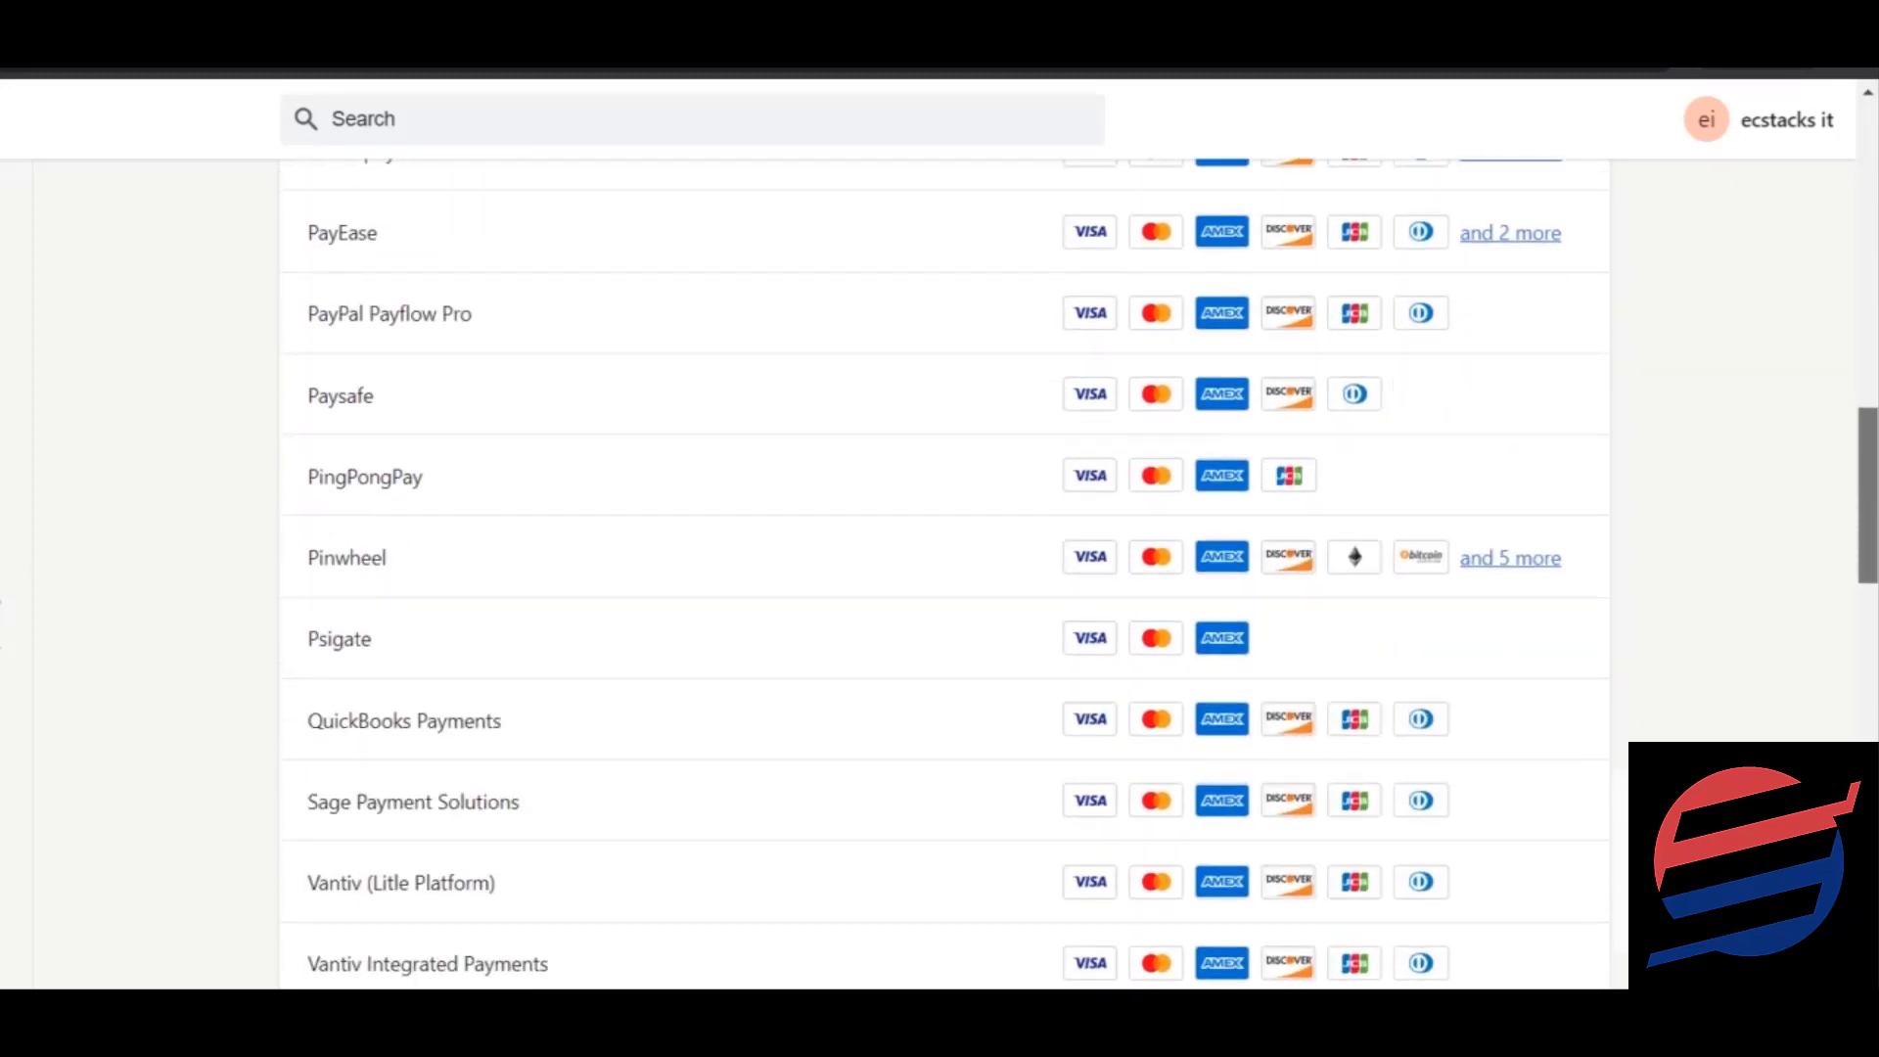
scroll(940, 573, down, 10)
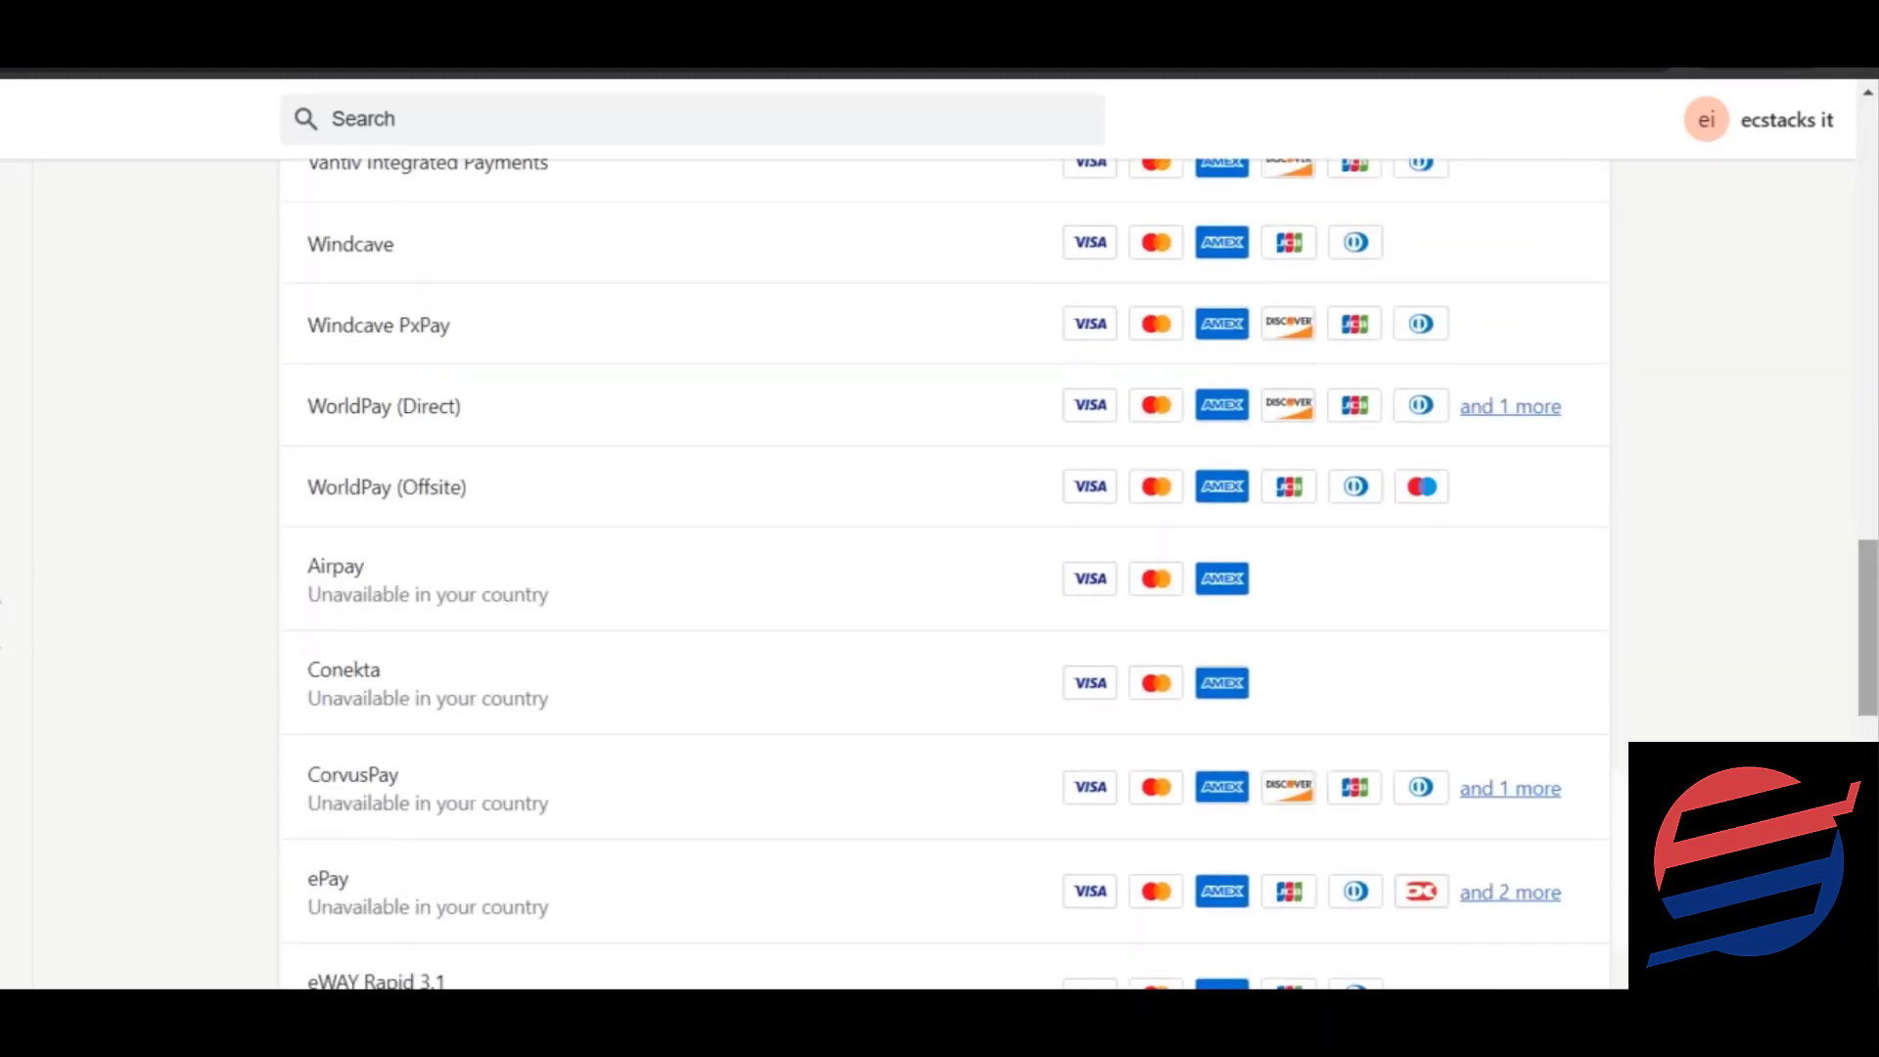
scroll(940, 573, up, 20)
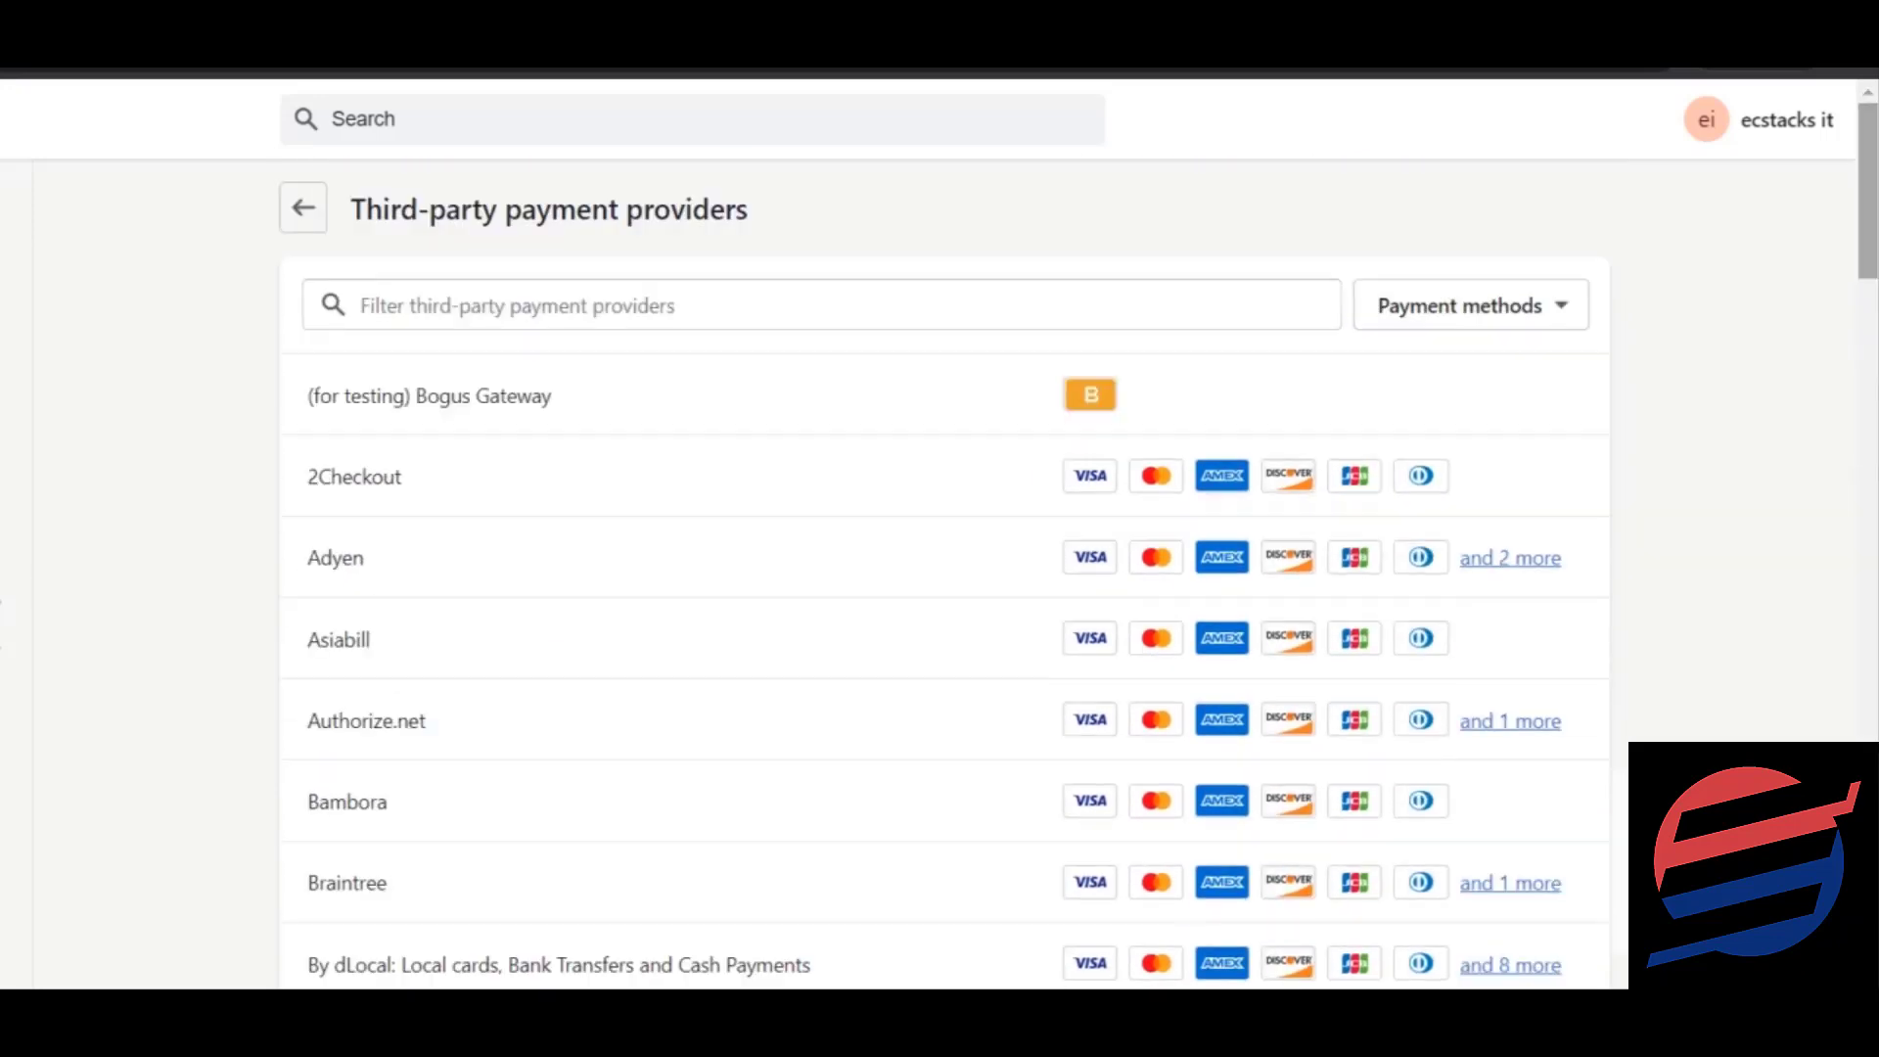
click(307, 209)
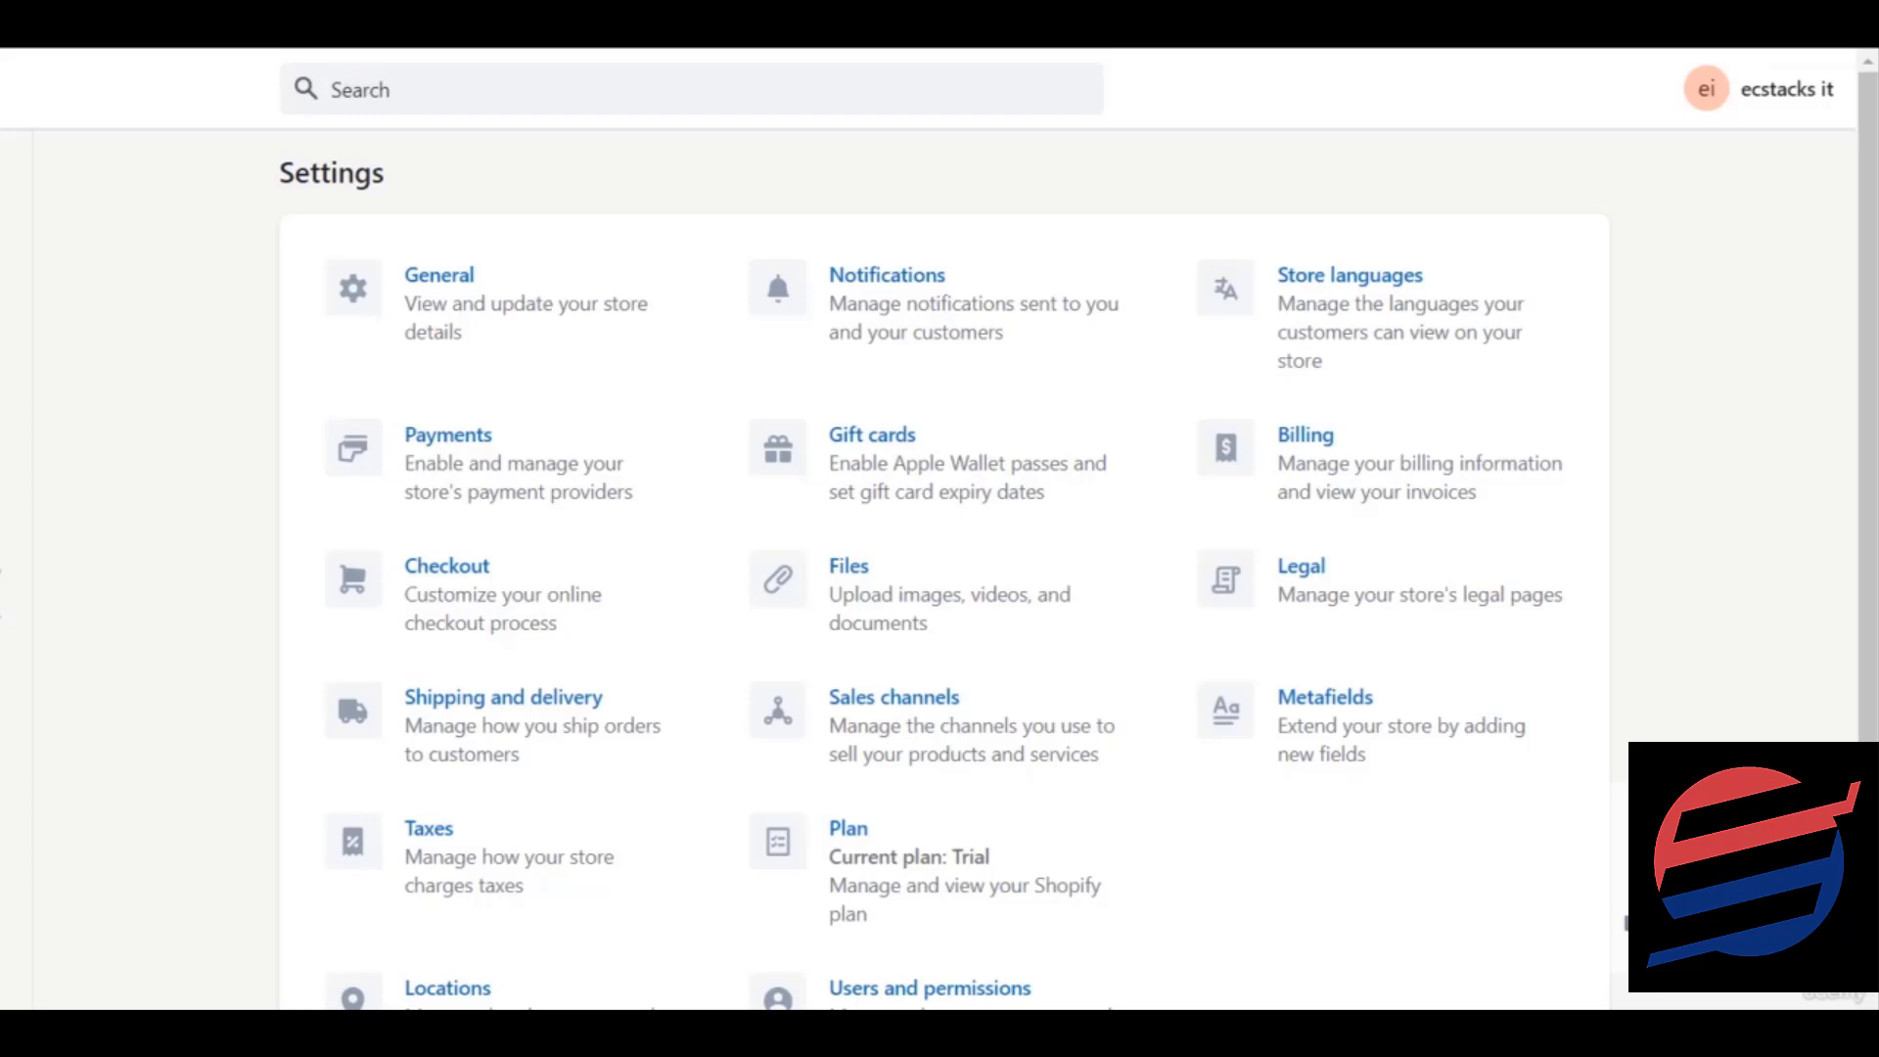
Open the Billing settings, check the billing currency and view the credit card form for adding a payment method without filling it in.
click(1377, 502)
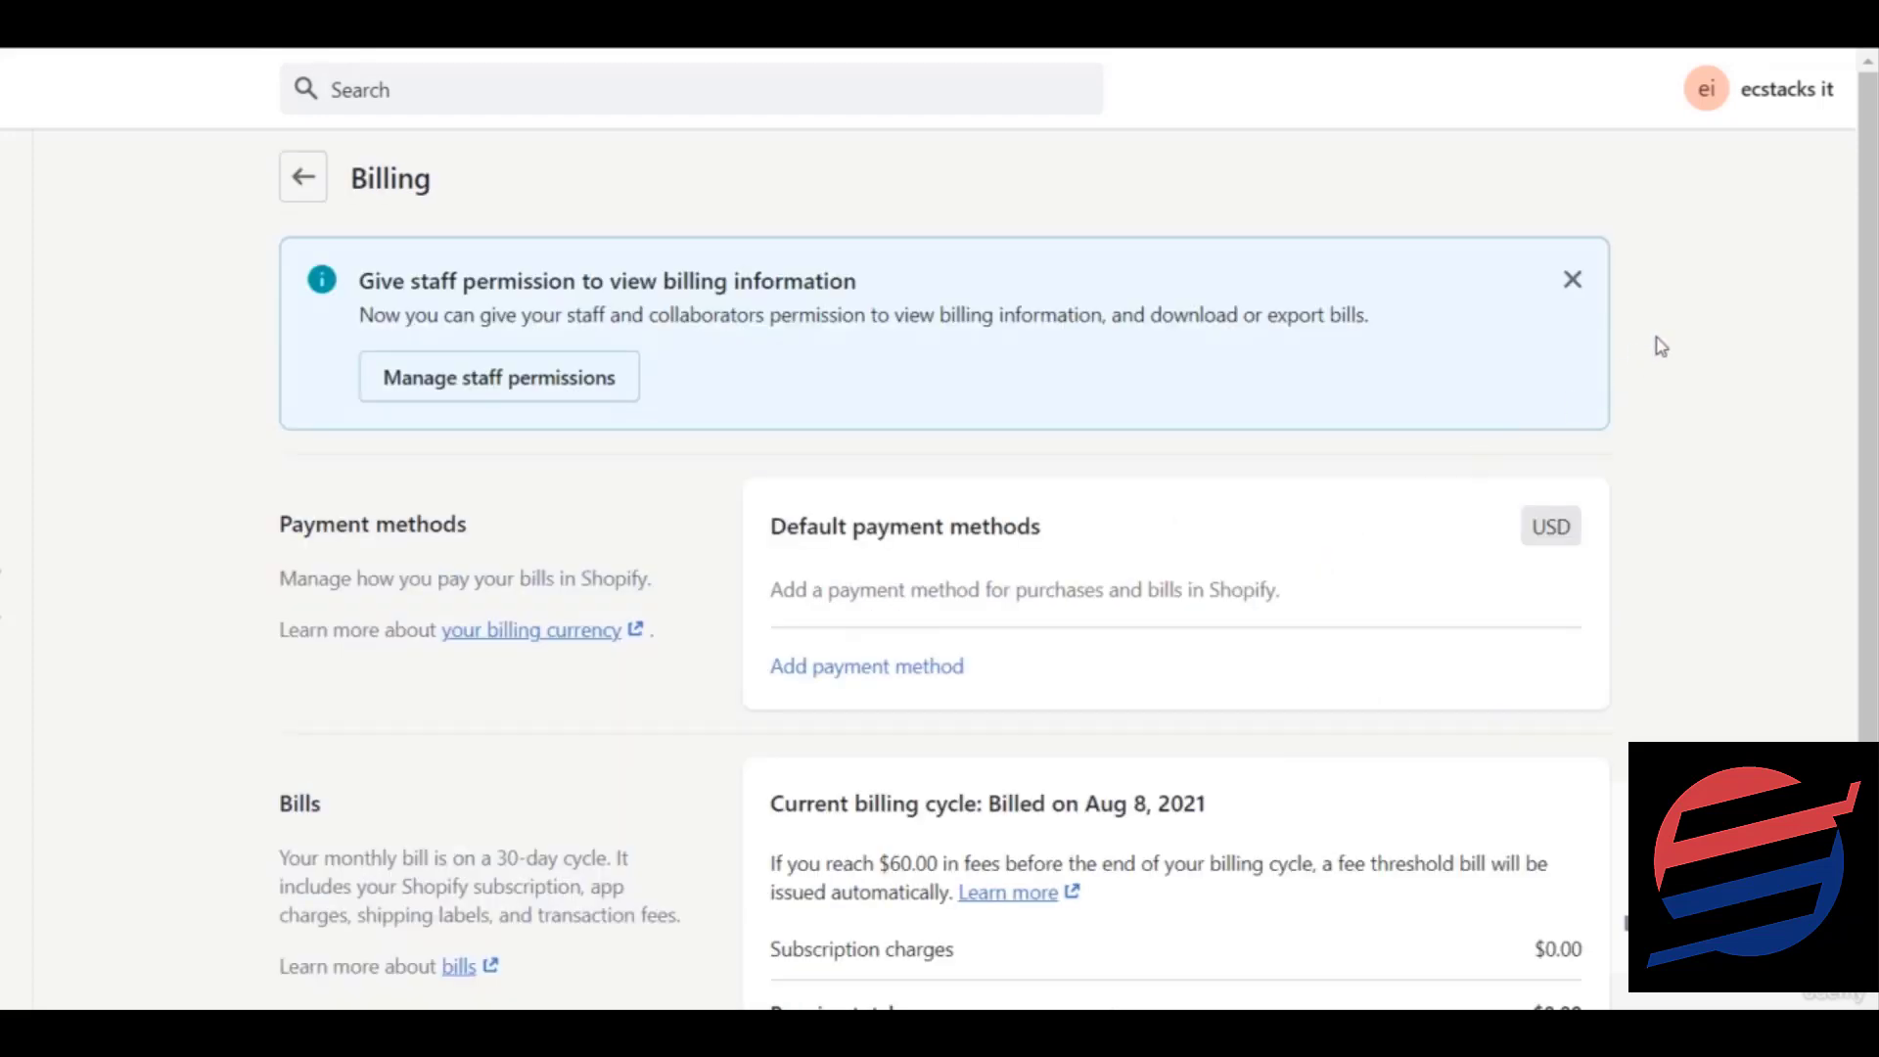
drag(1876, 216, 1877, 243)
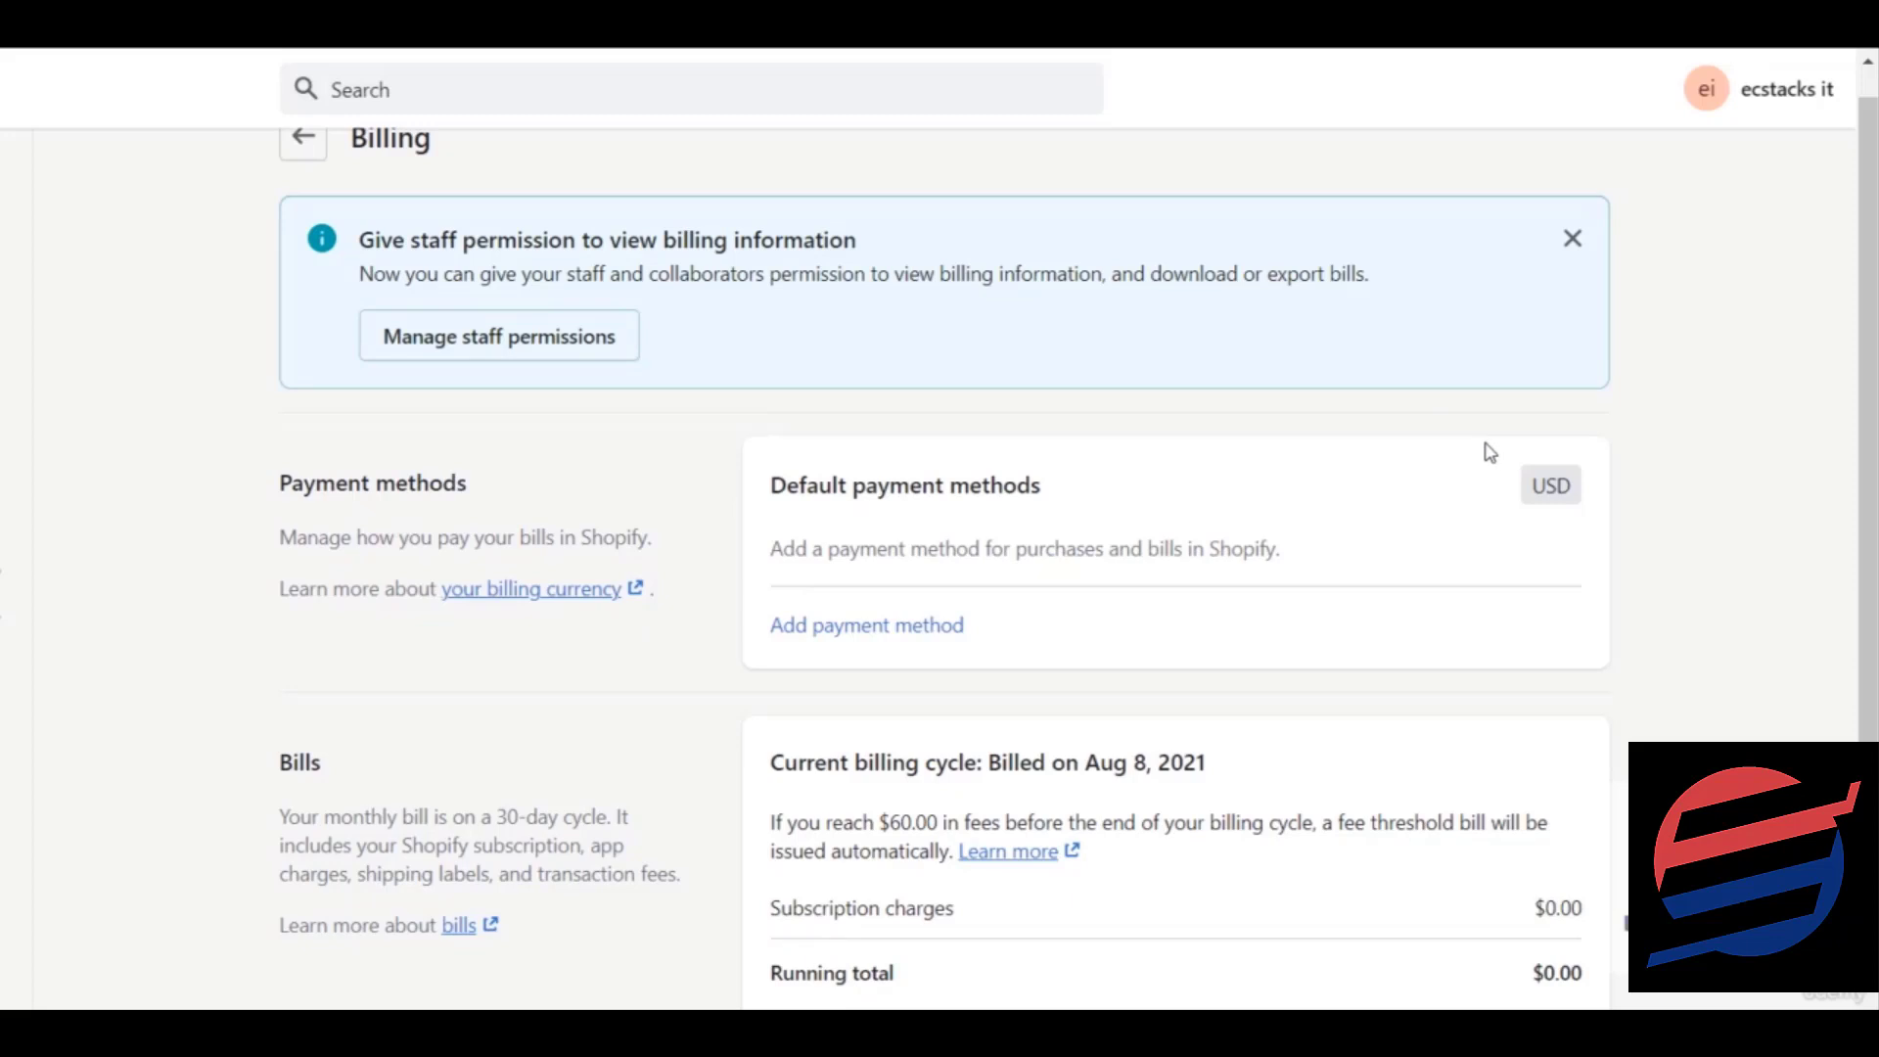
mouse_move(1571, 485)
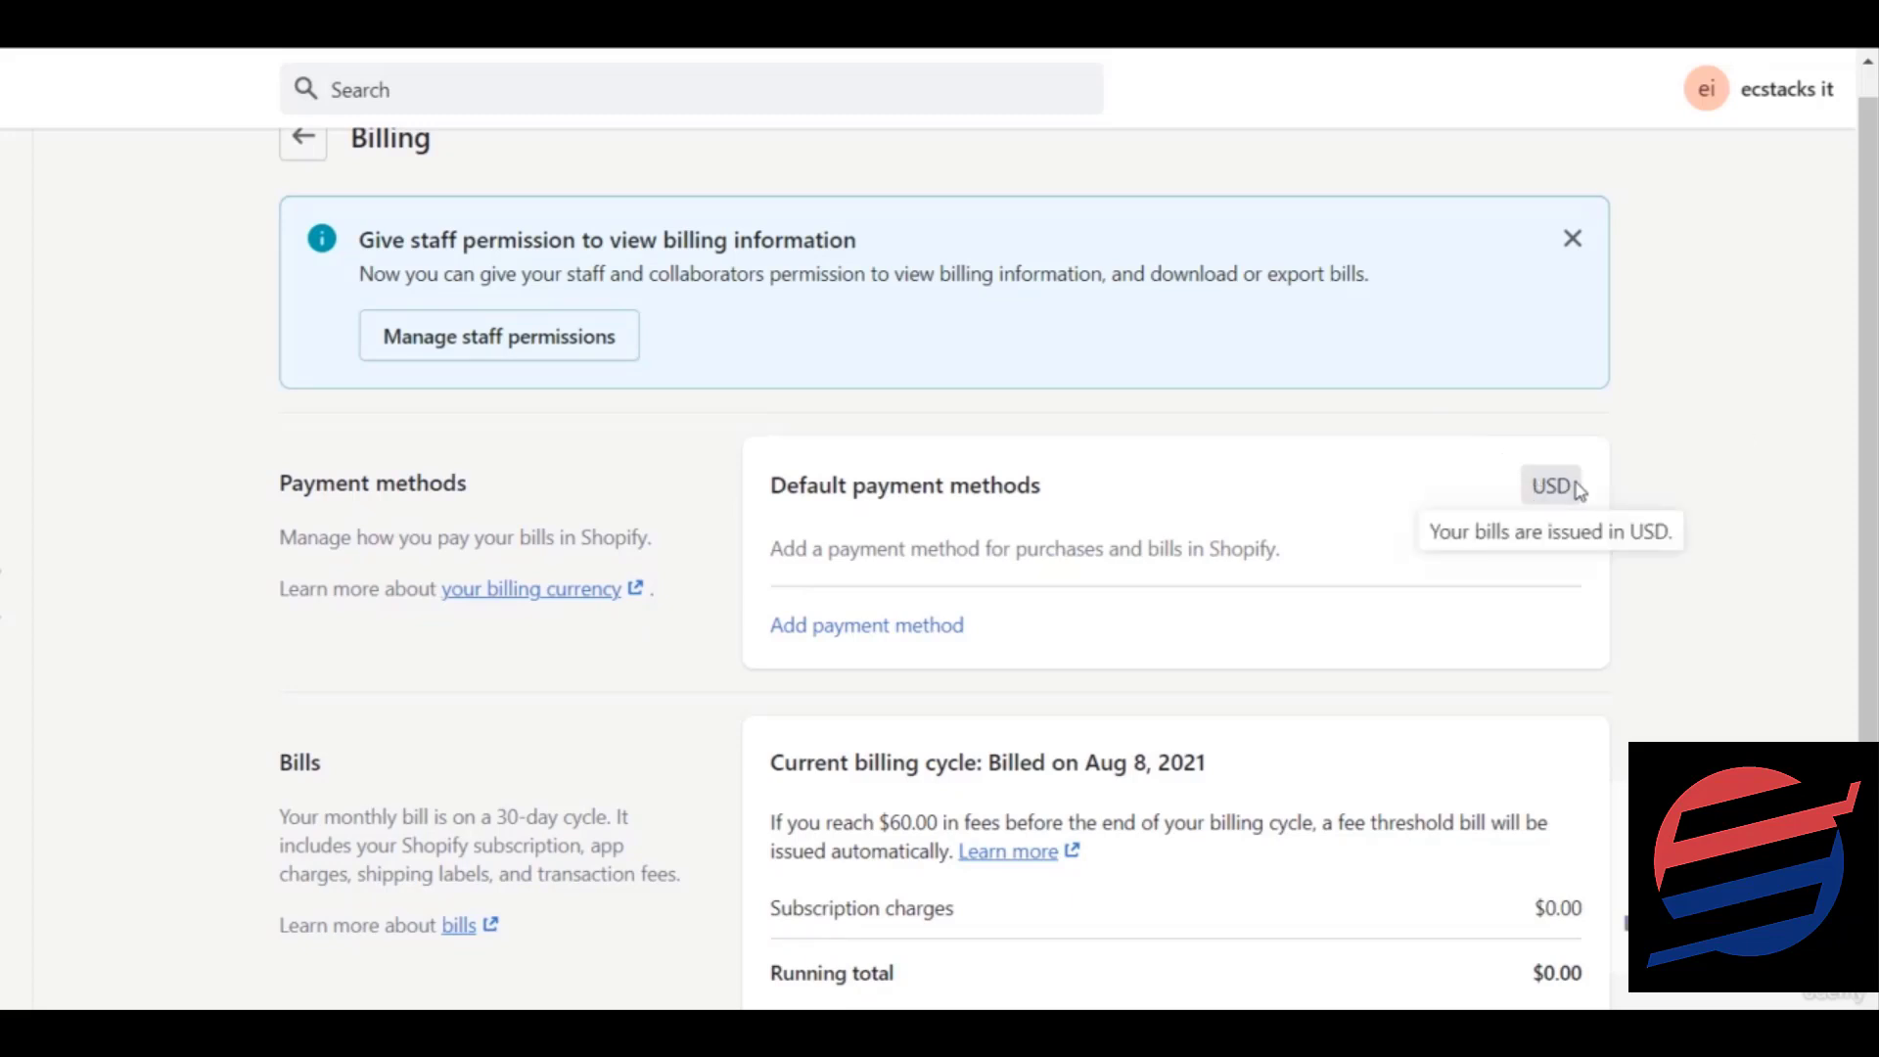
scroll(1578, 548, down, 1)
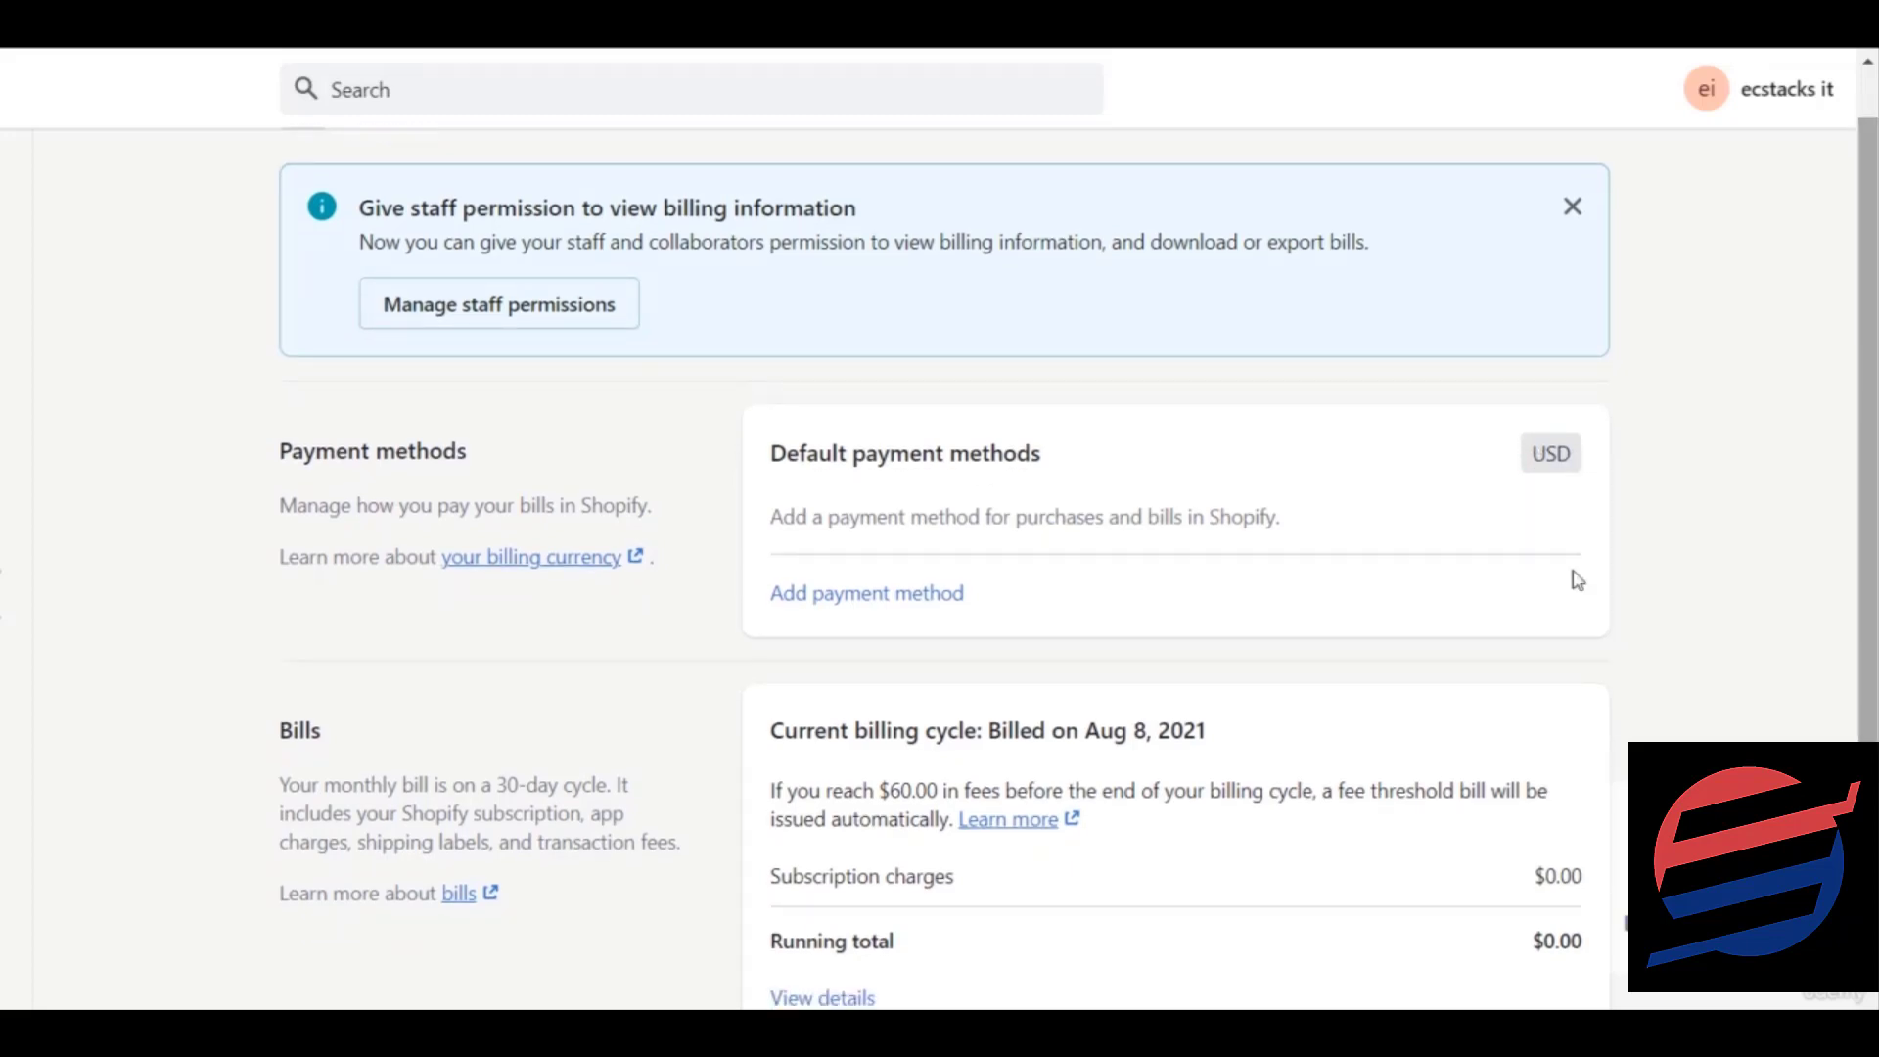
click(828, 598)
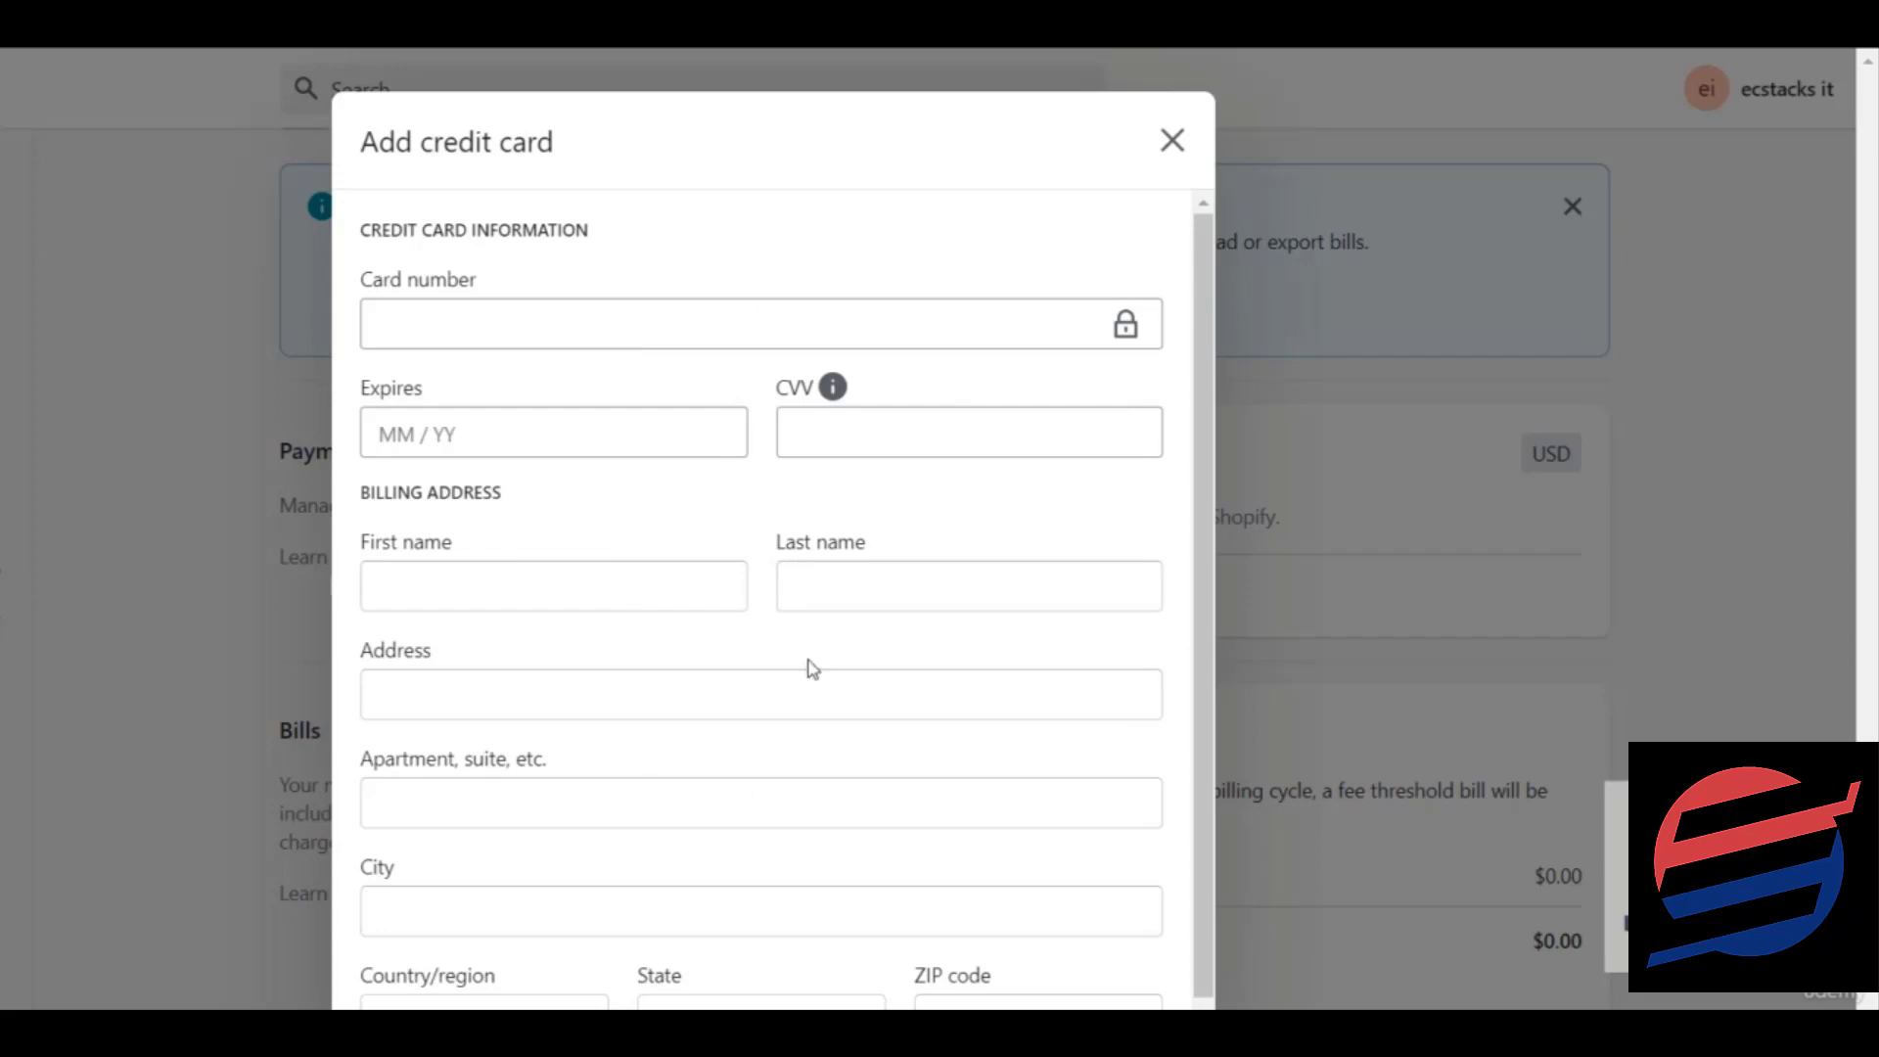
click(1170, 139)
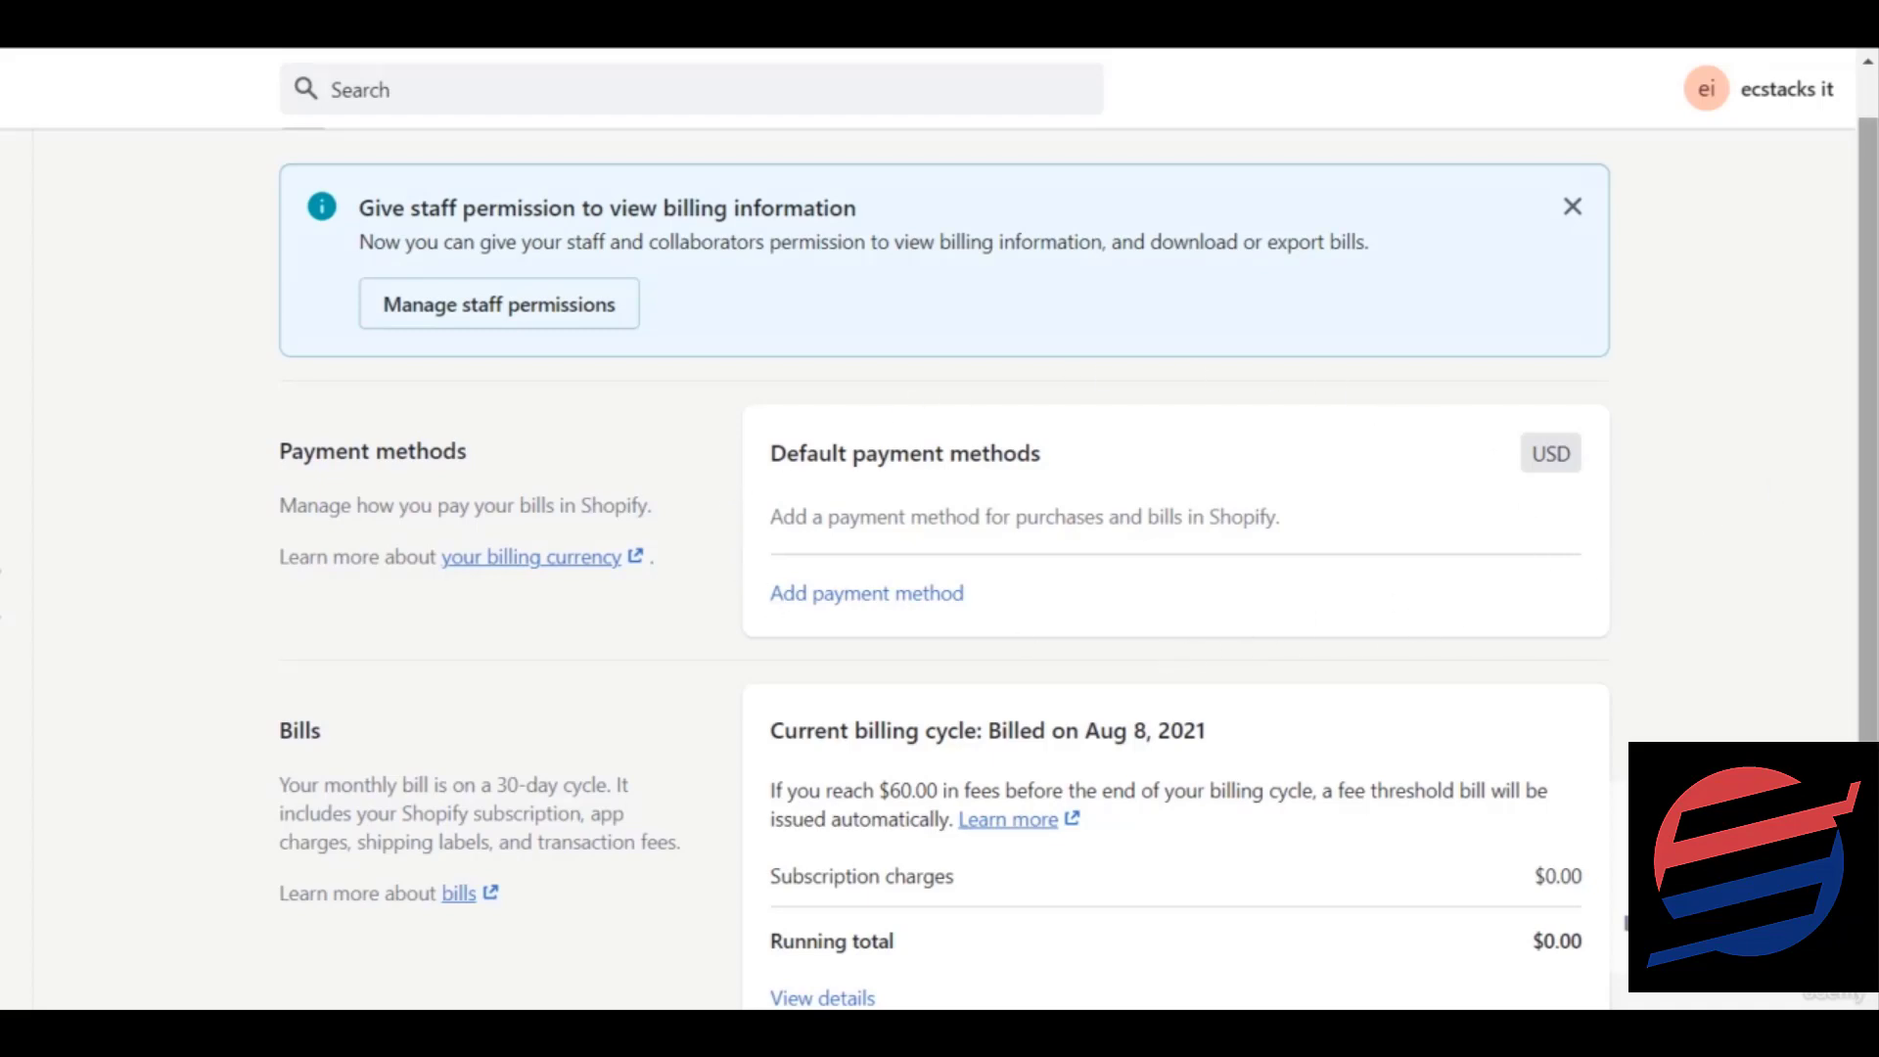
Review the current billing cycle, its billing date, the charges and the account credits in the Bills section.
scroll(1100, 687, down, 2)
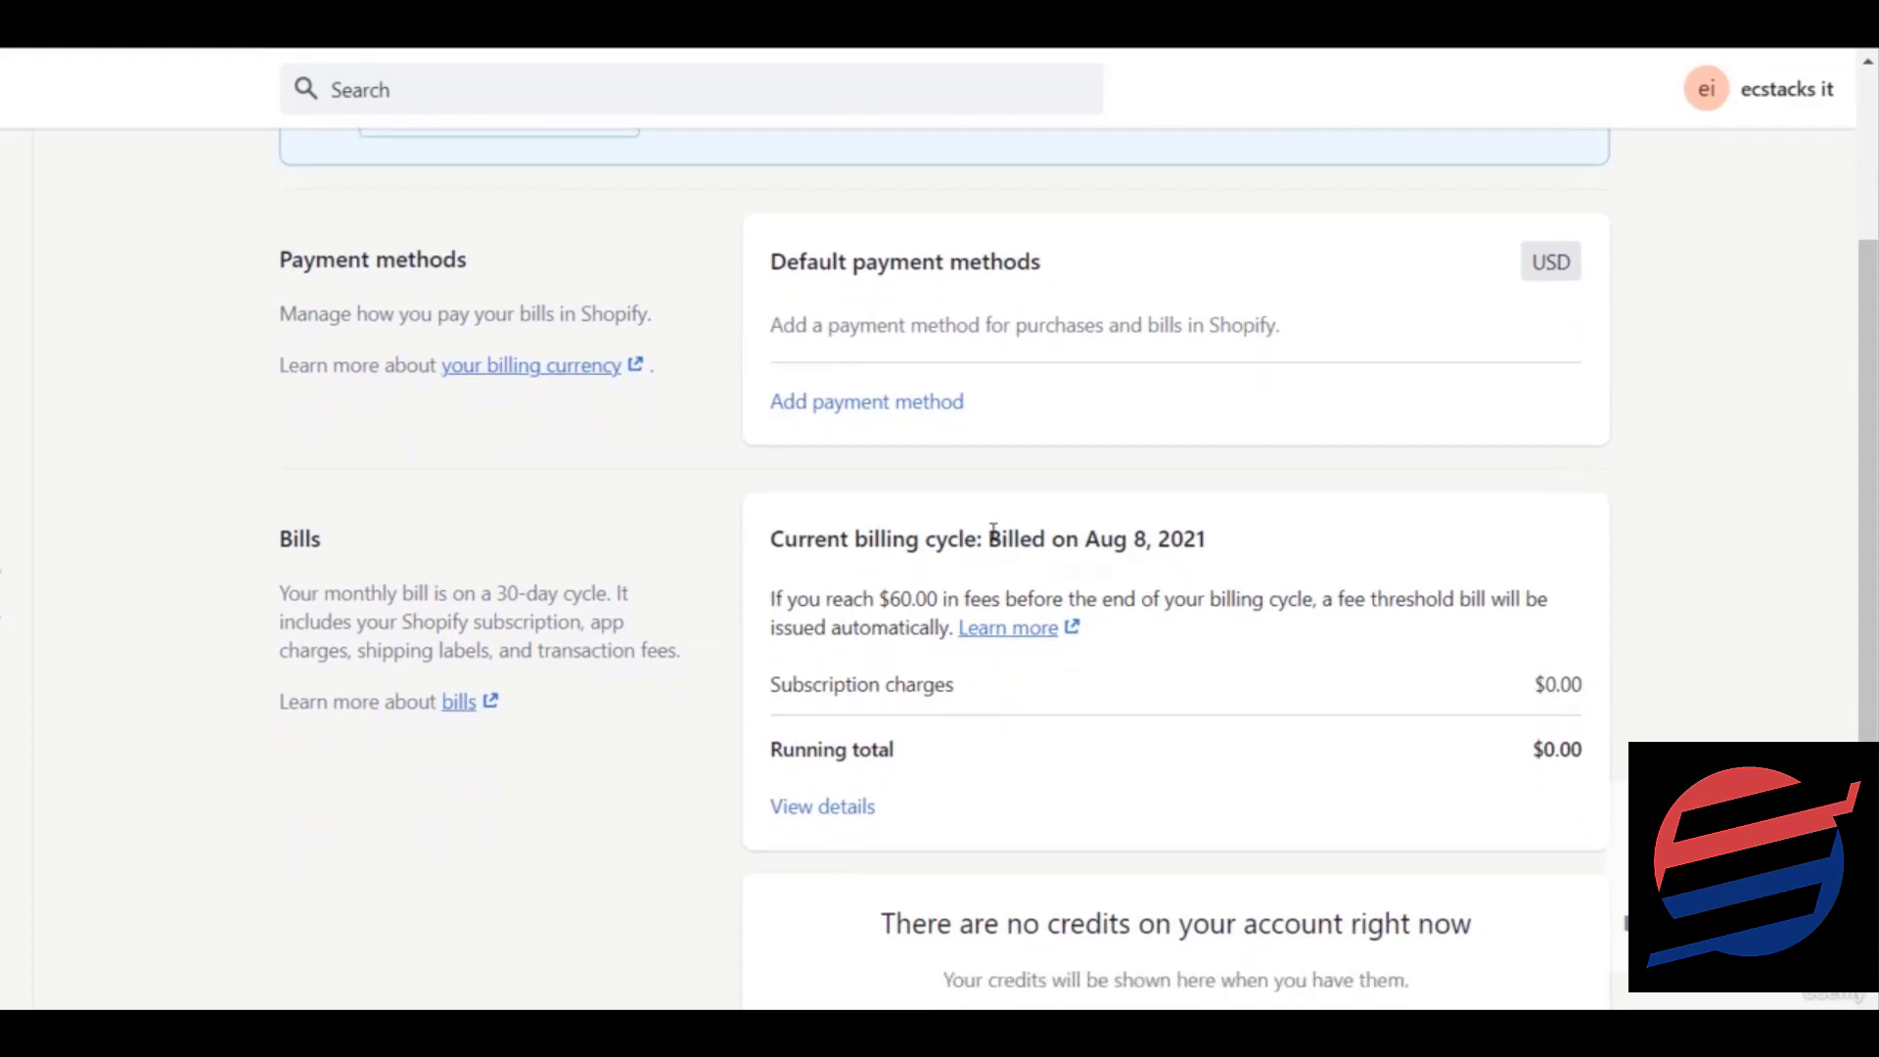
drag(992, 536, 1153, 537)
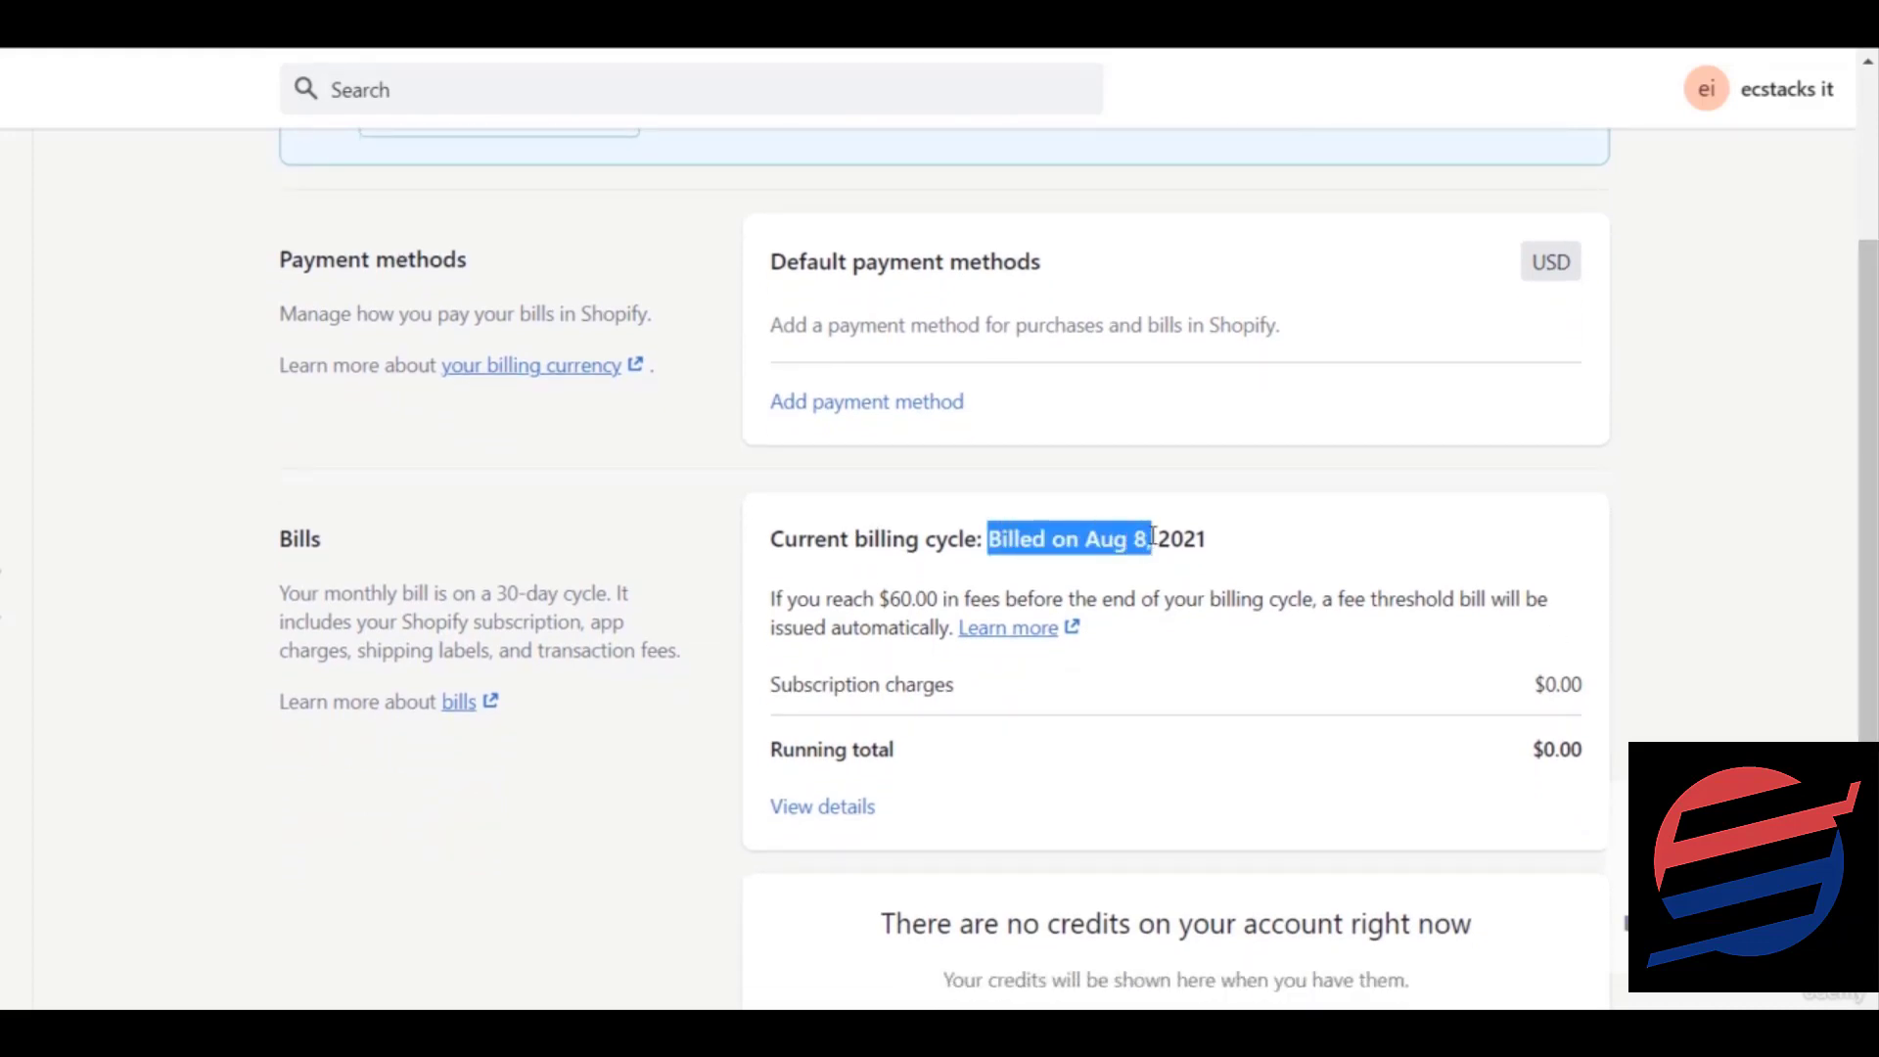
click(1318, 546)
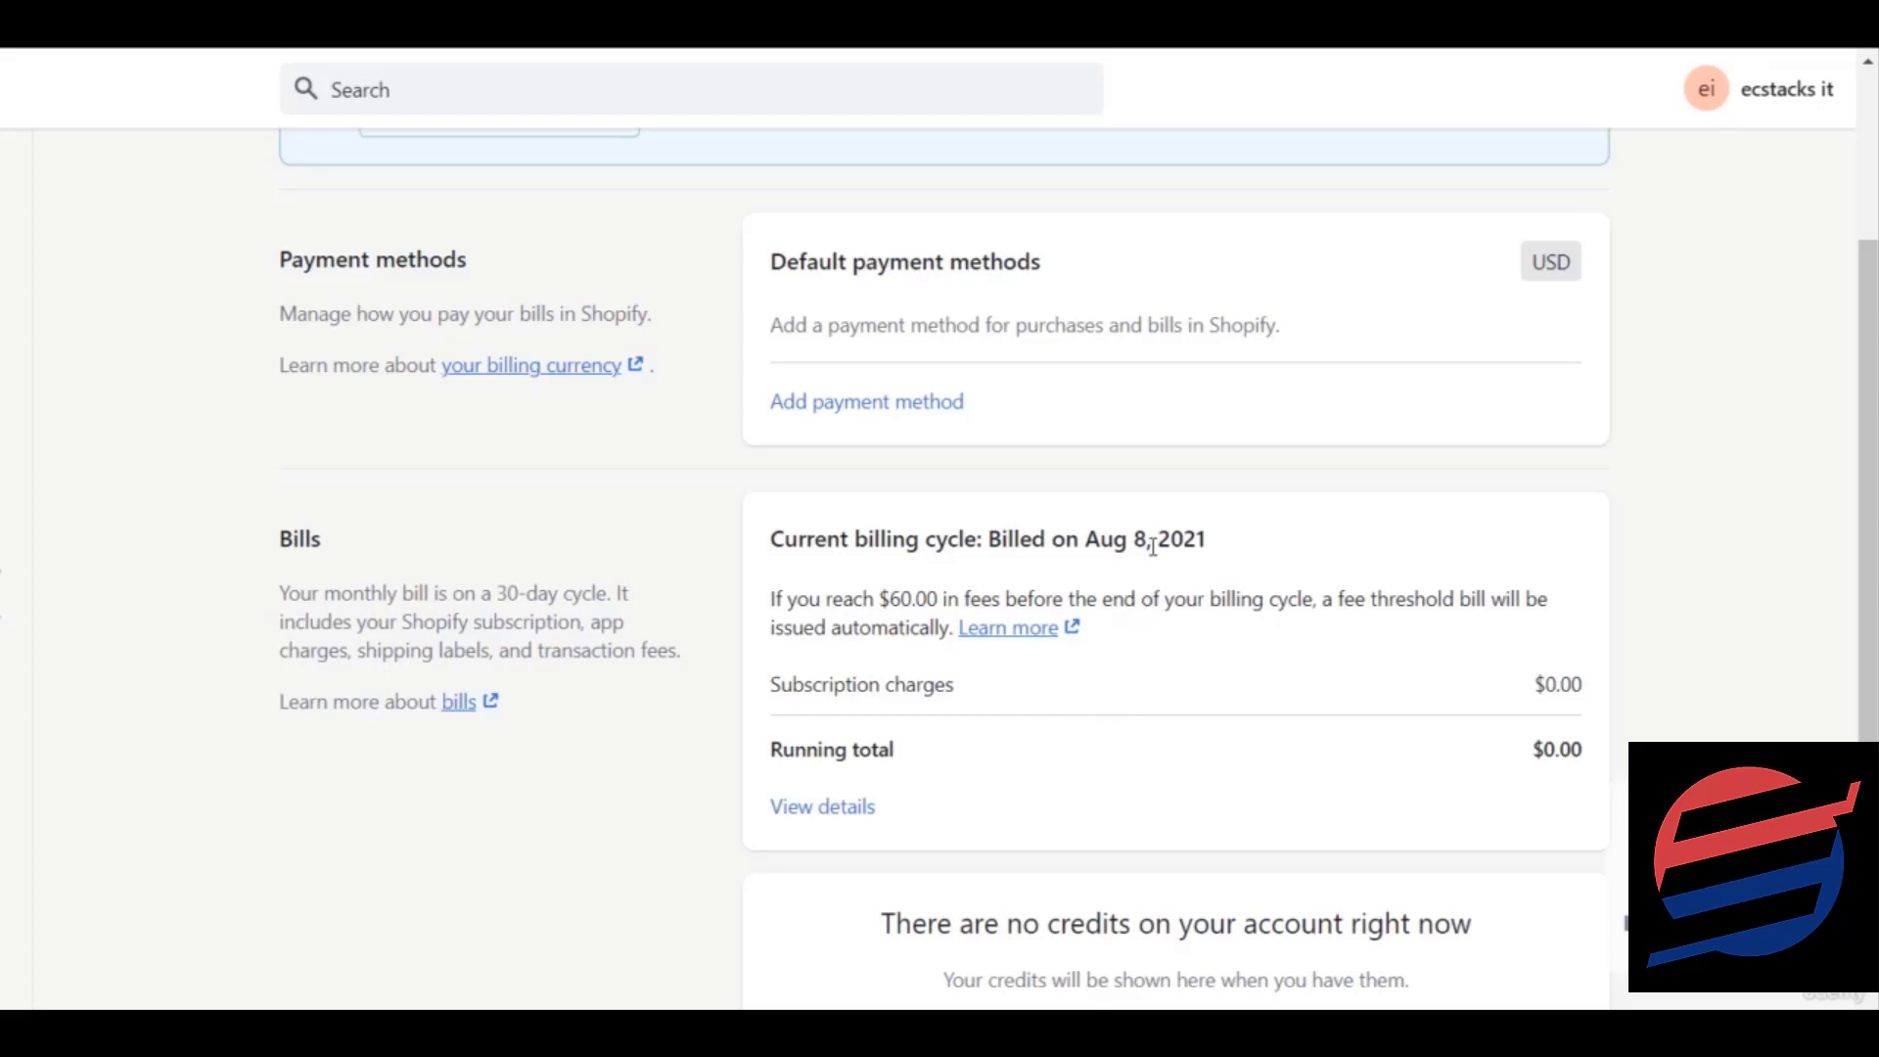
scroll(939, 568, down, 3)
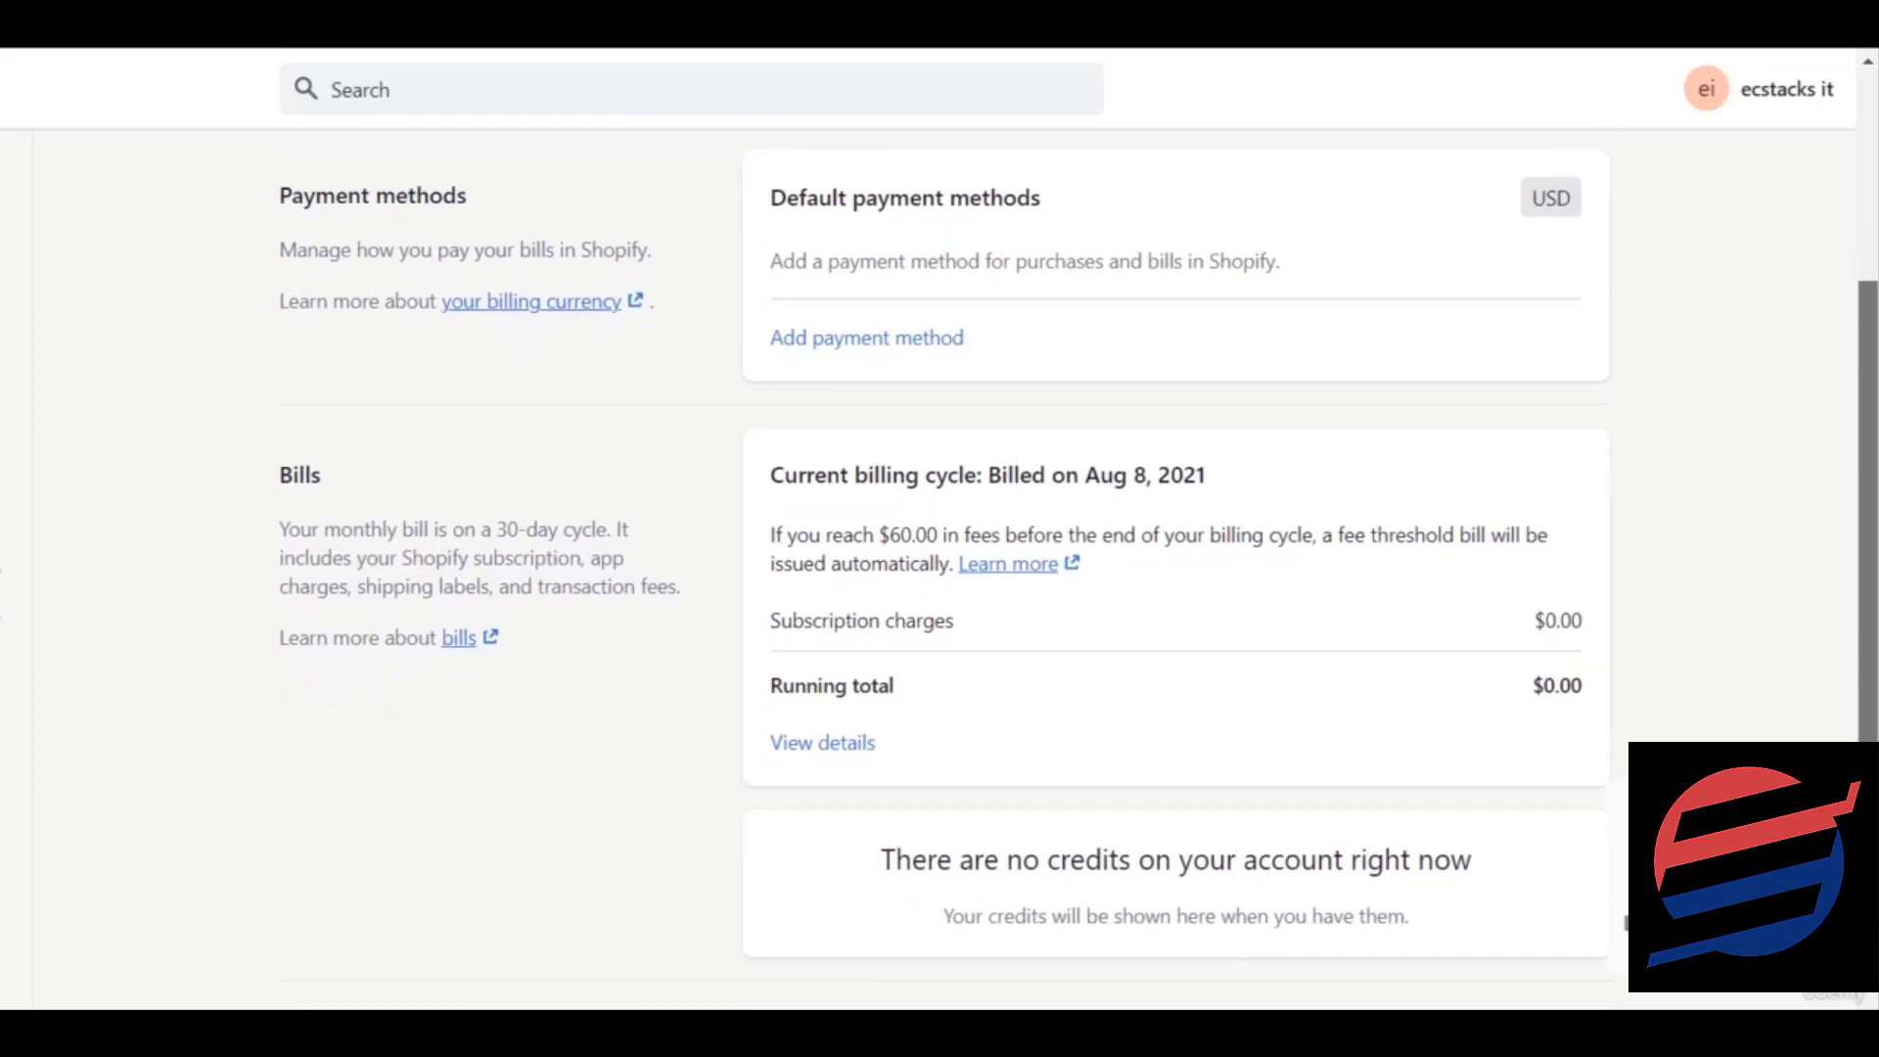
scroll(1875, 306, up, 5)
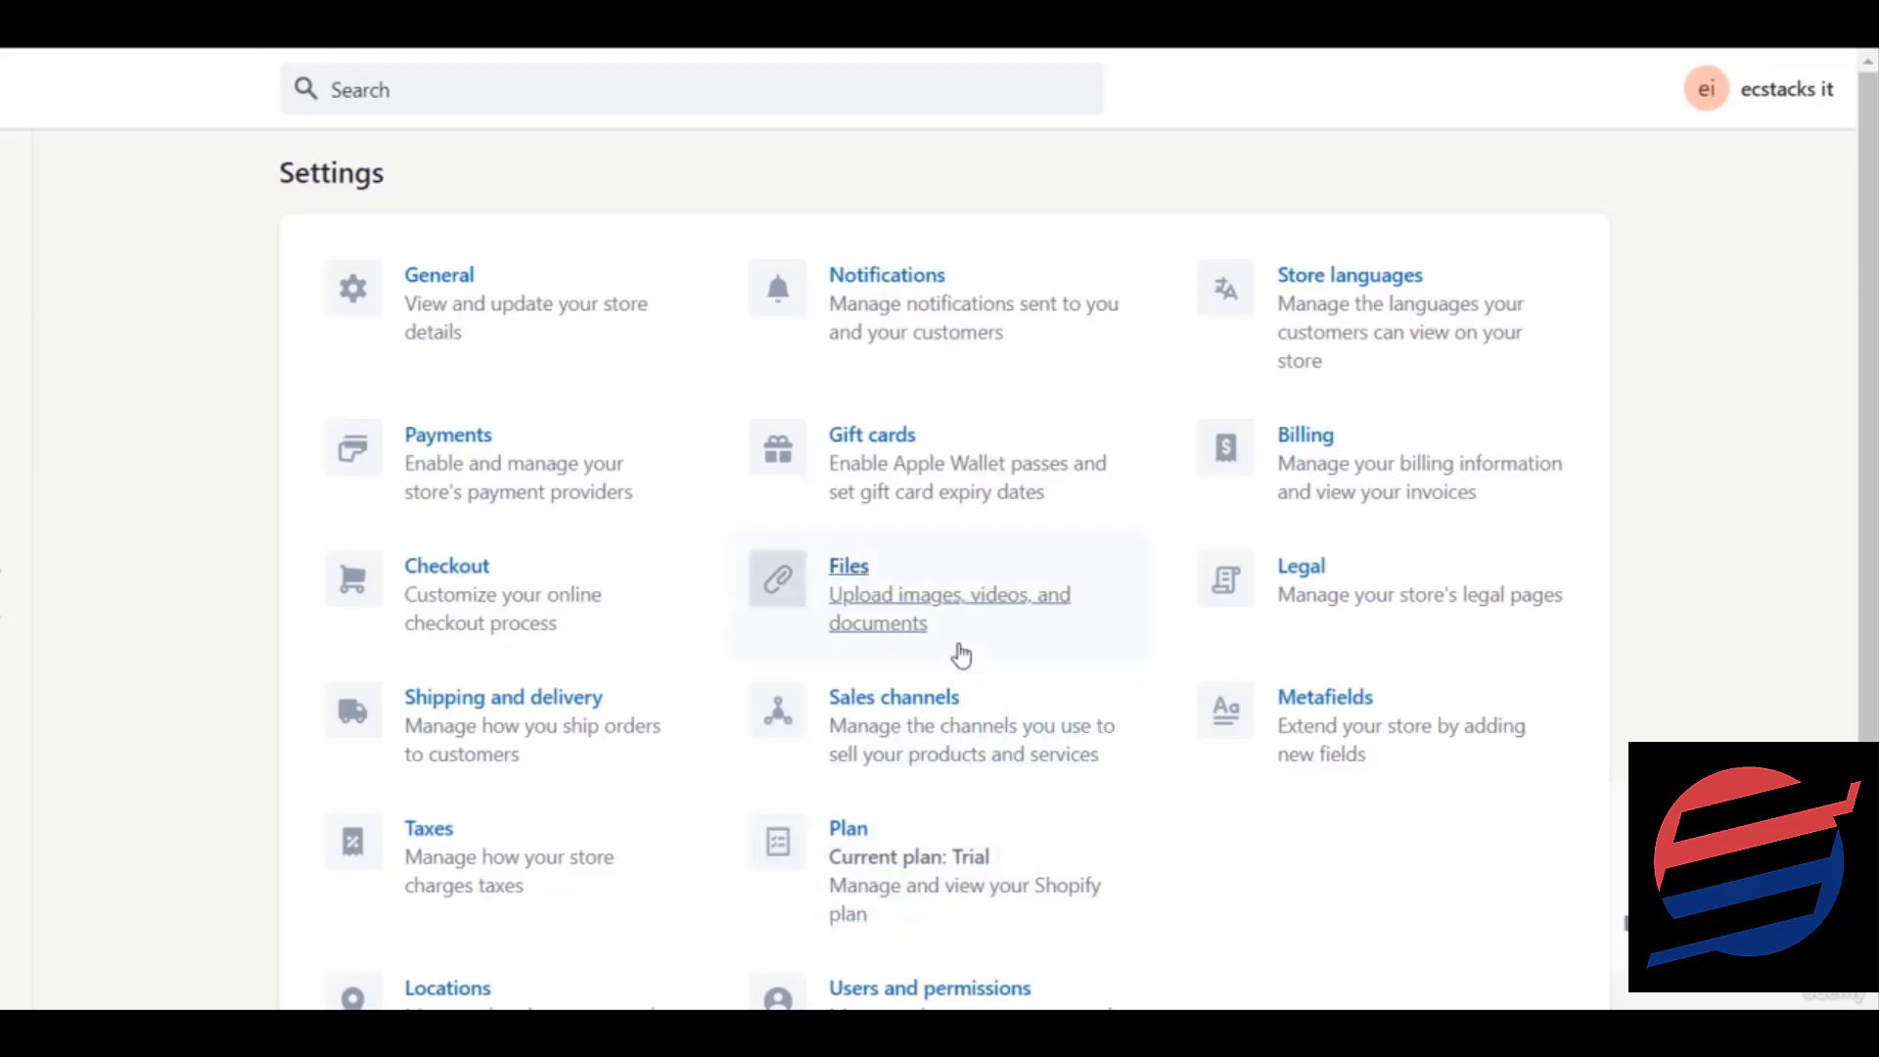
Open the Checkout settings and set customer accounts to "Accounts are optional".
click(517, 644)
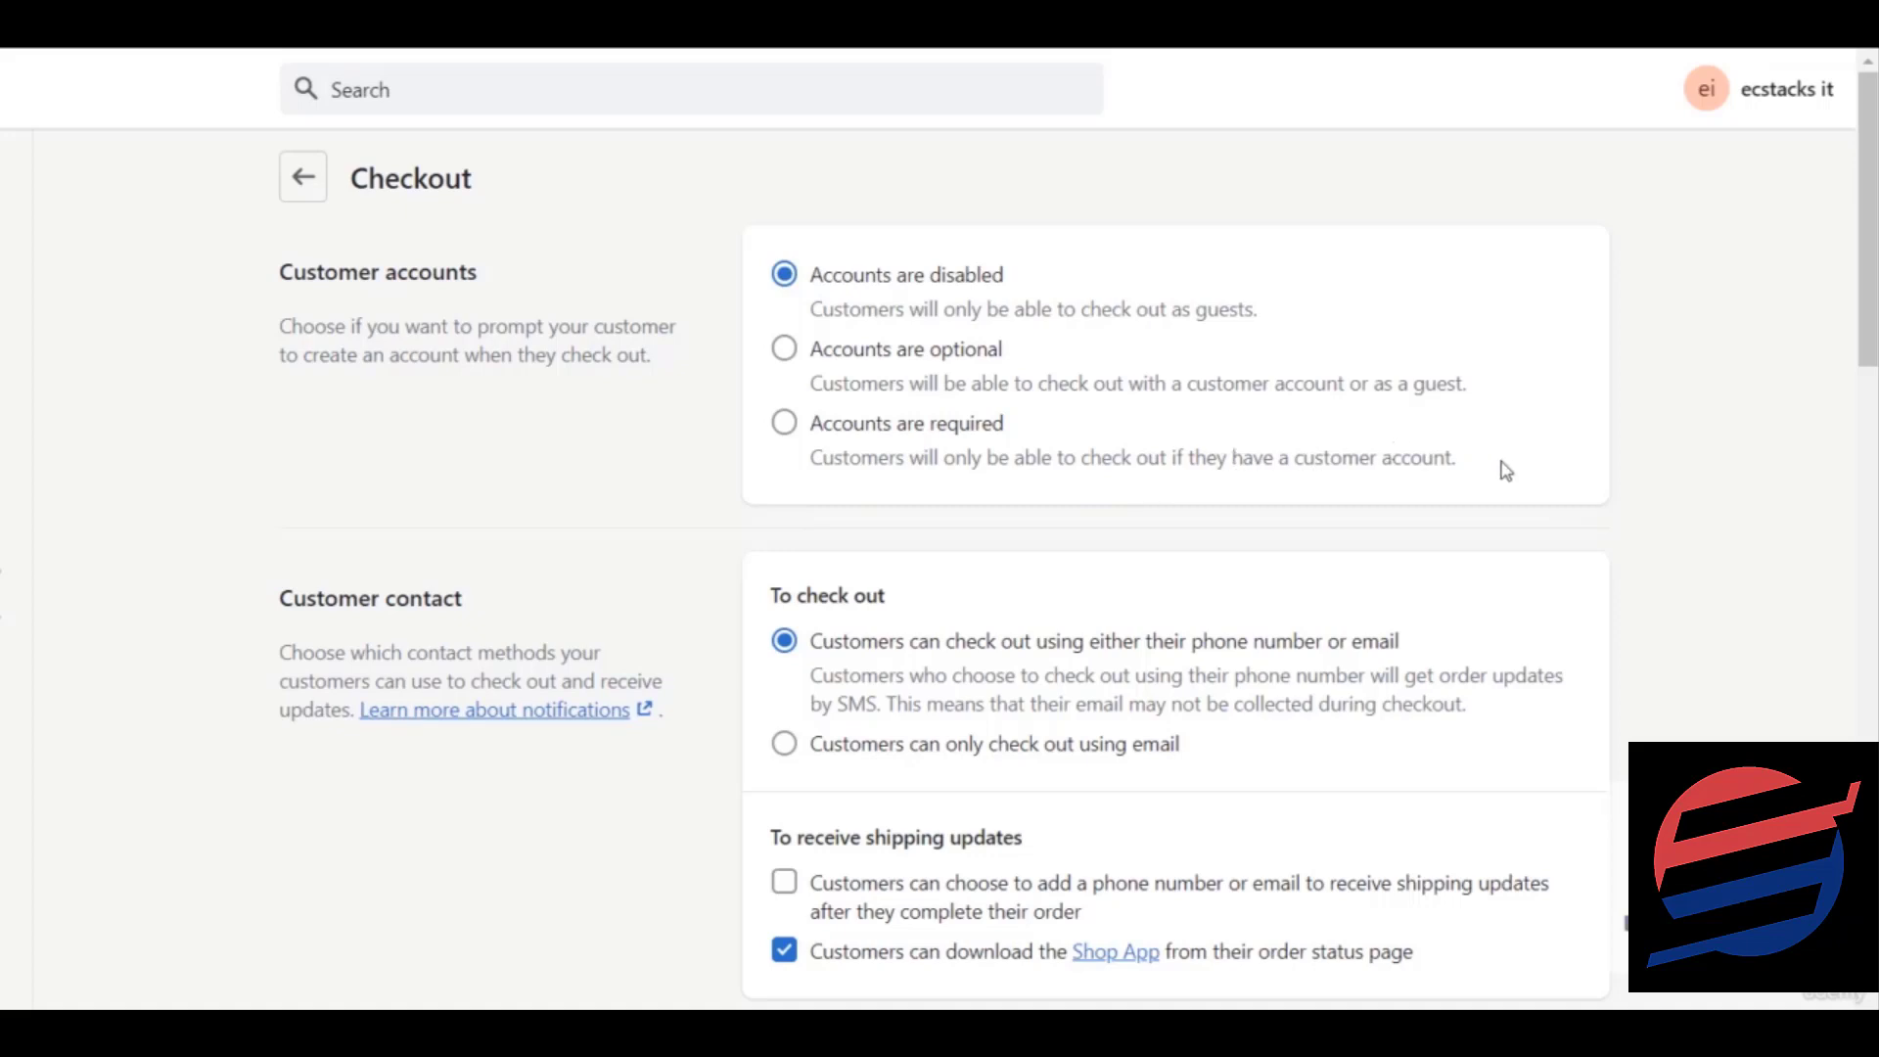
scroll(1867, 220, down, 1)
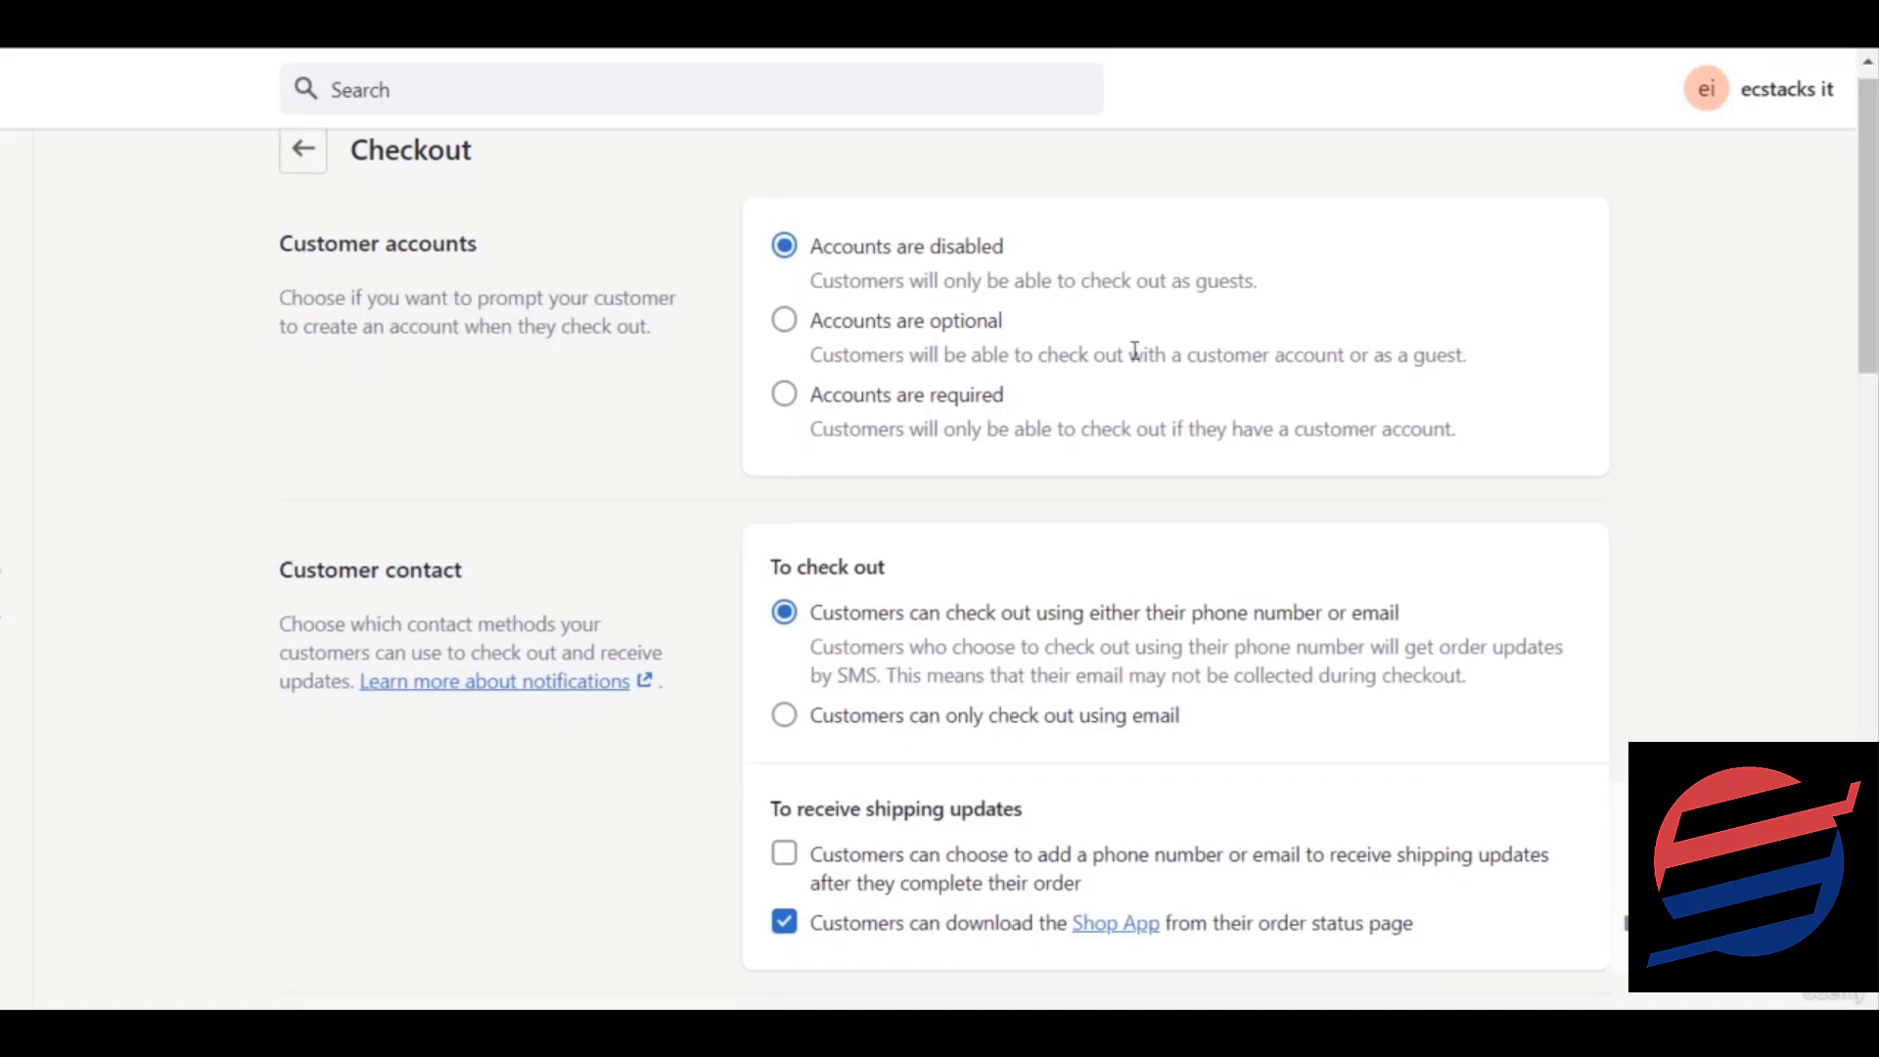
click(801, 339)
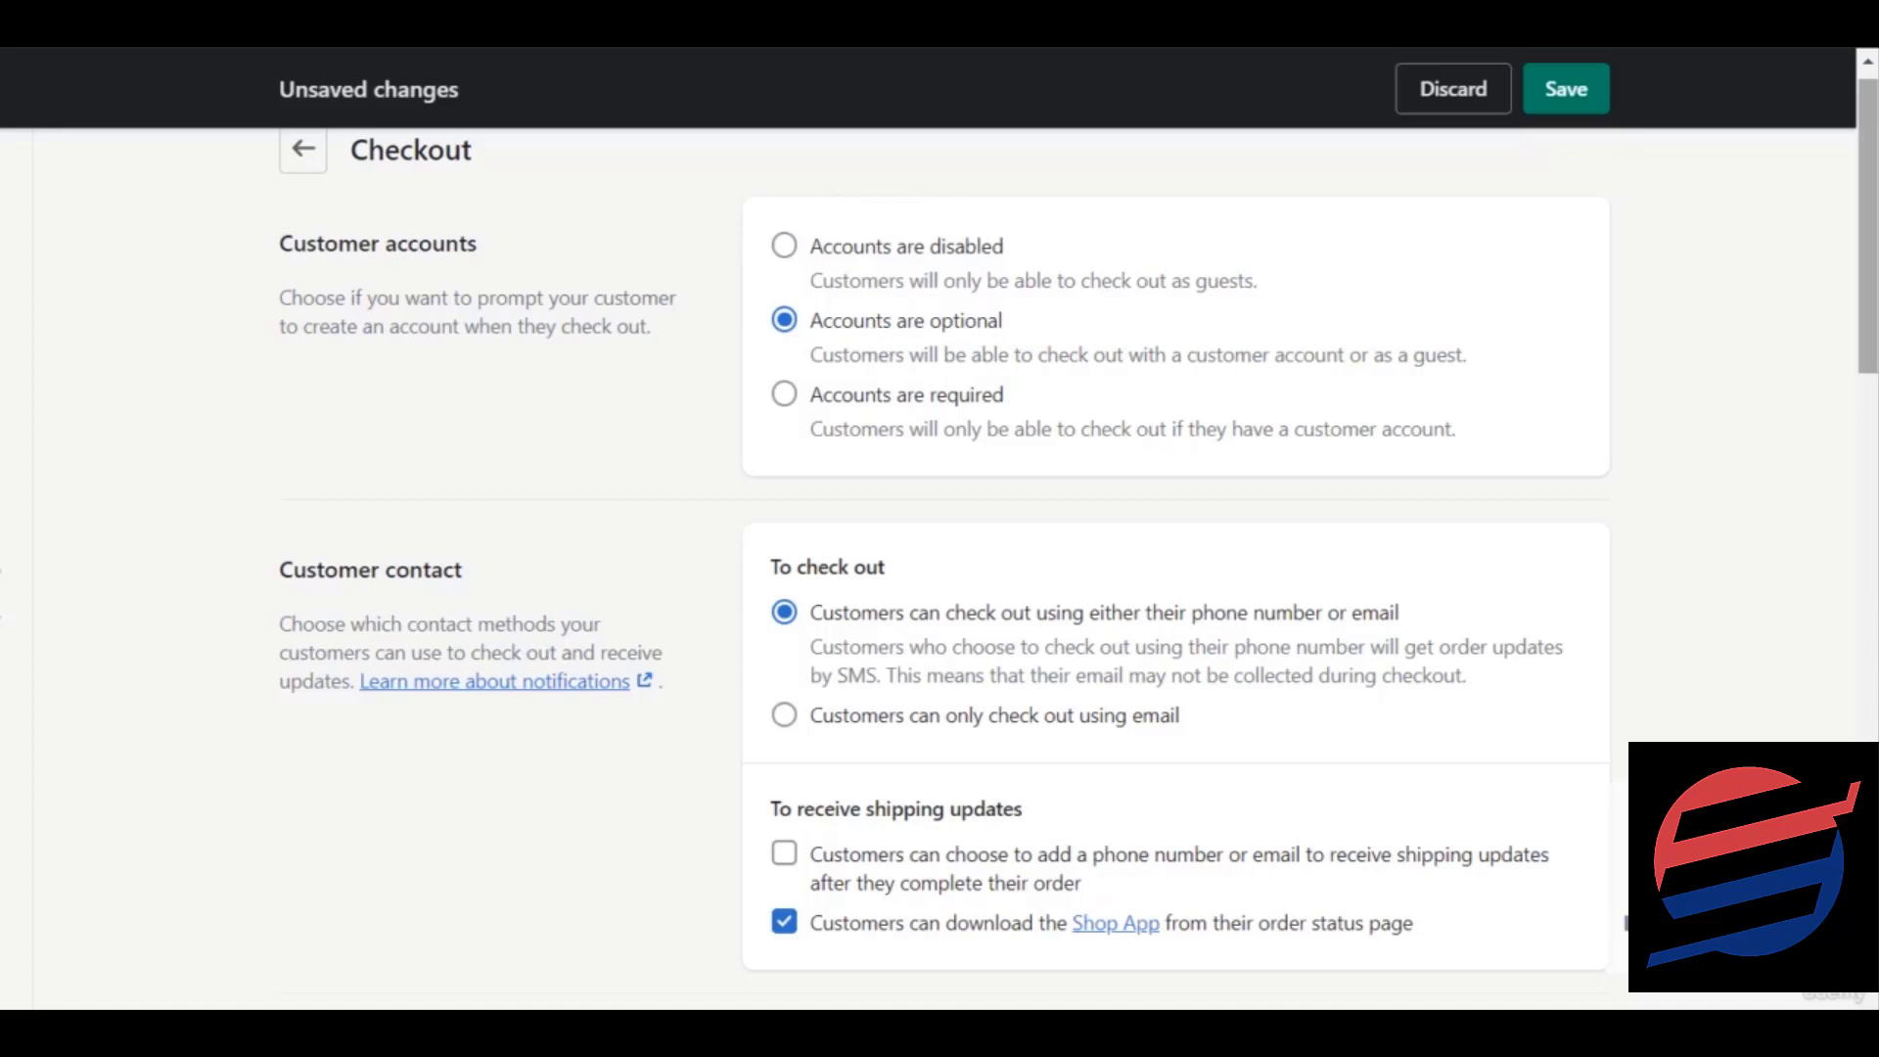
Let customers add a phone number or email for shipping updates after ordering, and disable the Shop App download option.
scroll(939, 548, down, 2)
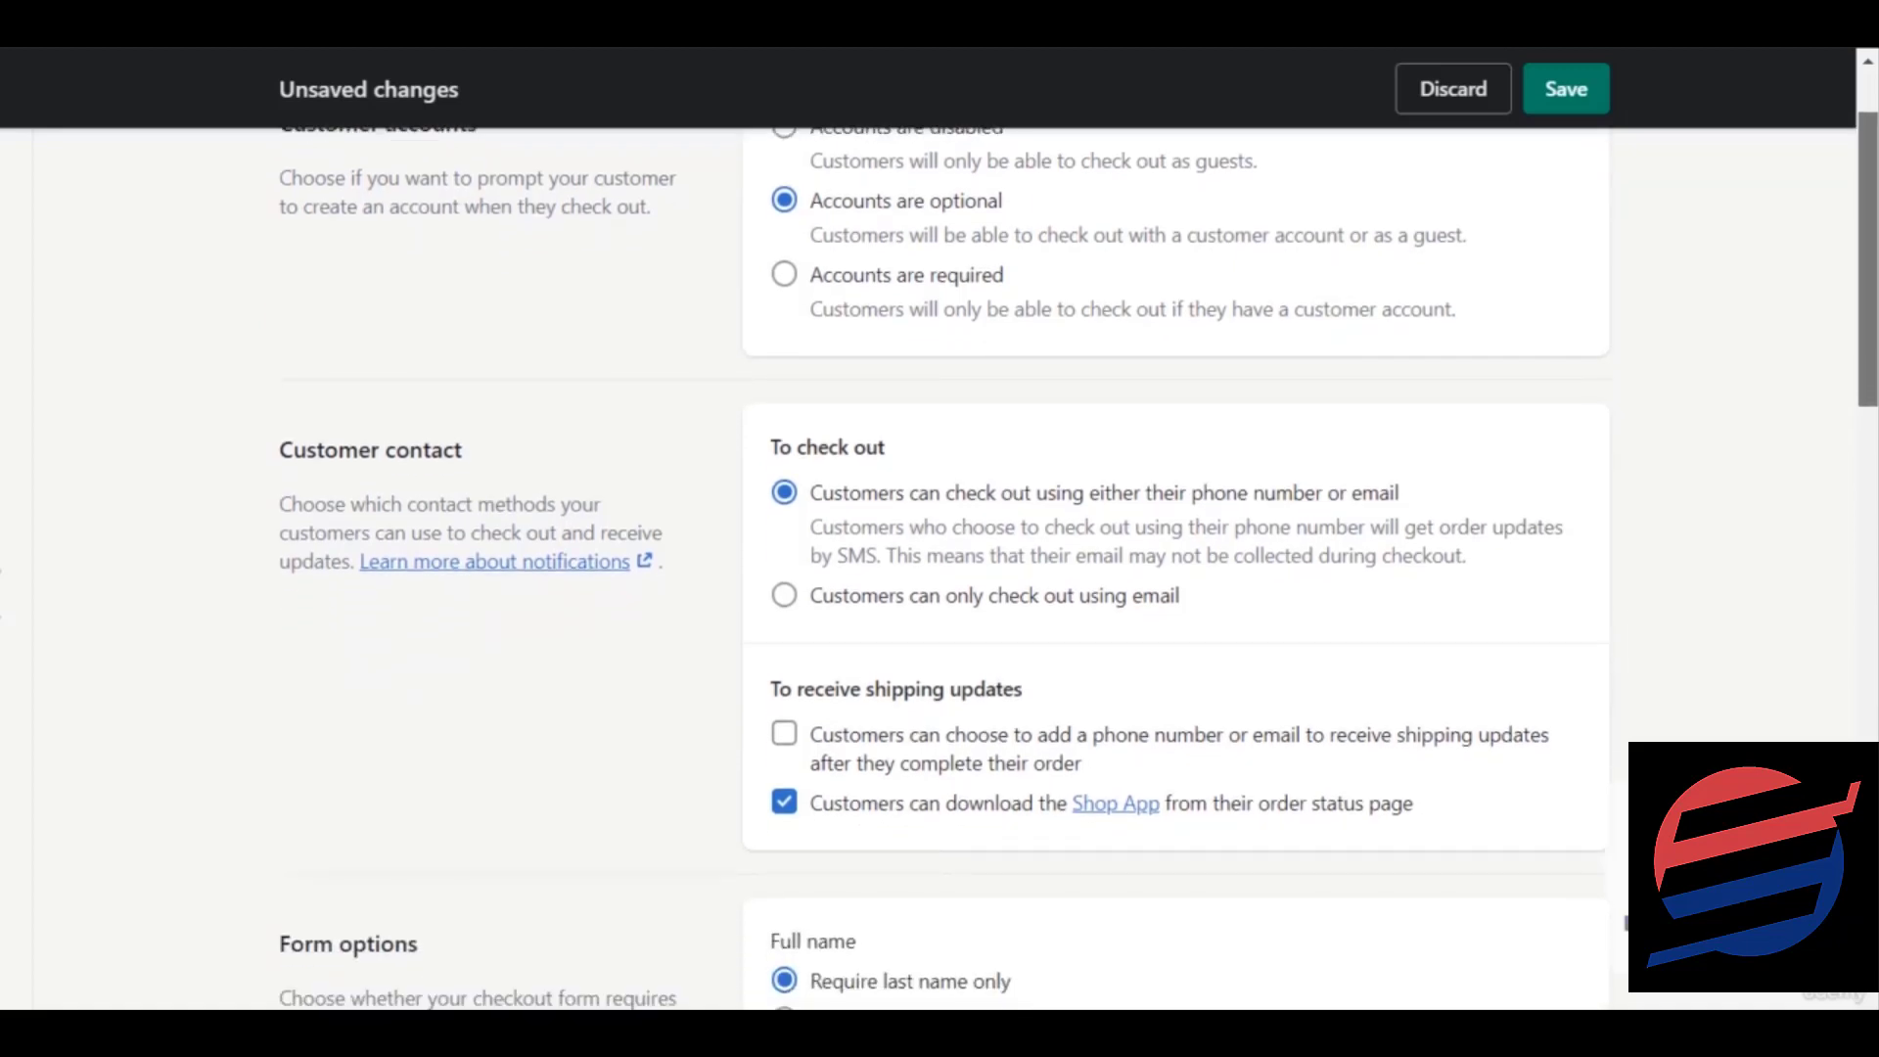
scroll(940, 548, down, 1)
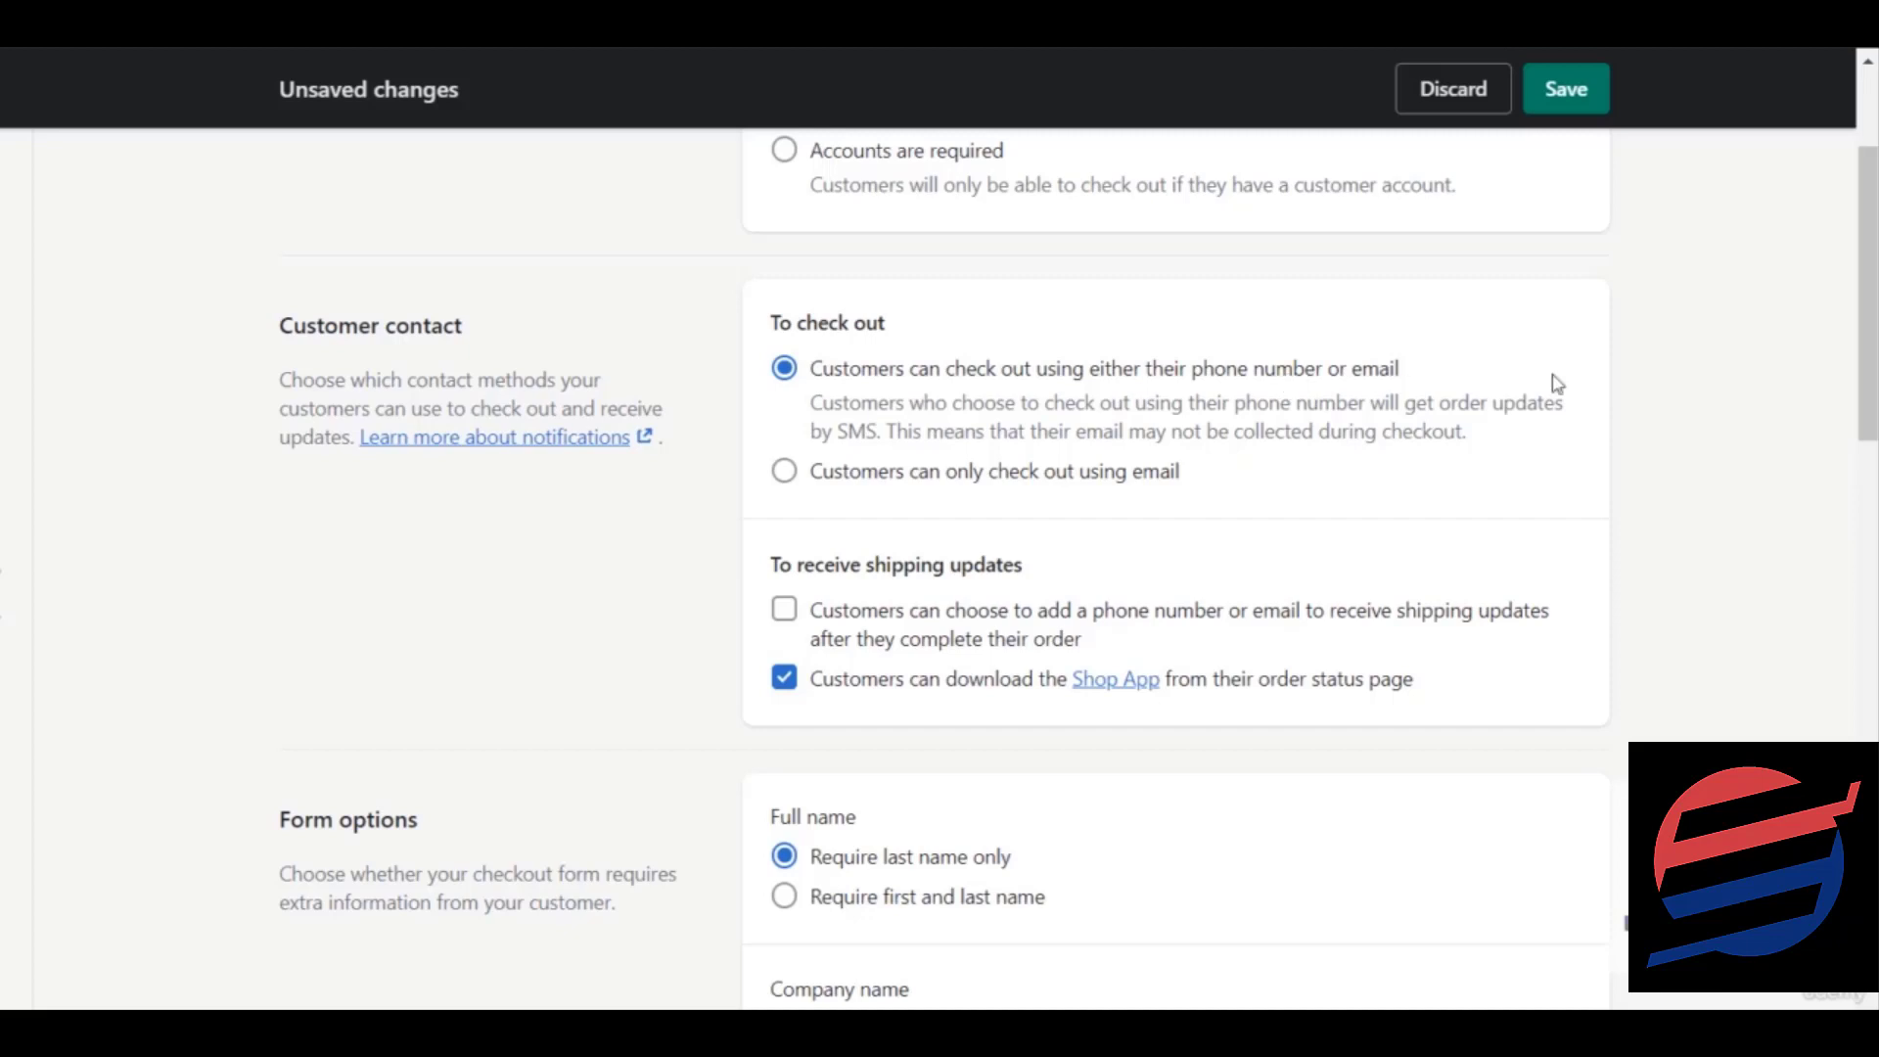
scroll(1868, 294, down, 1)
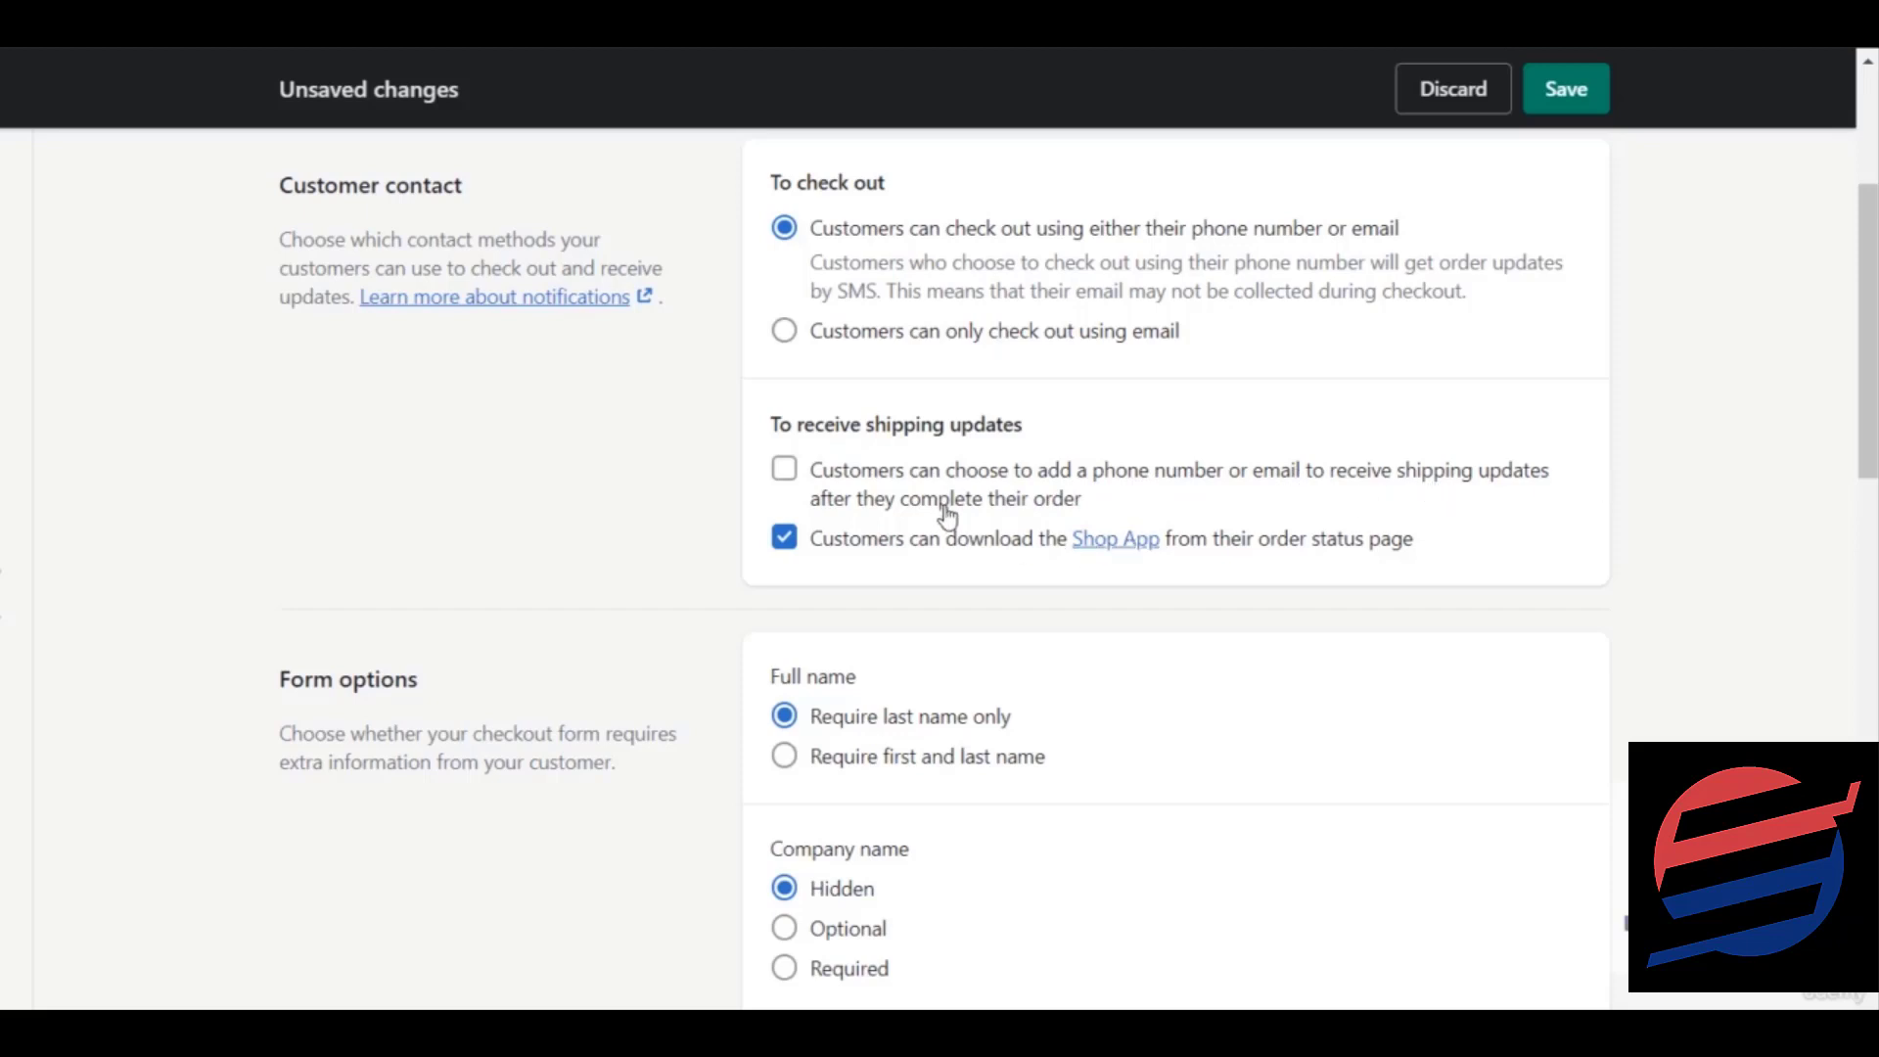
click(783, 472)
click(781, 538)
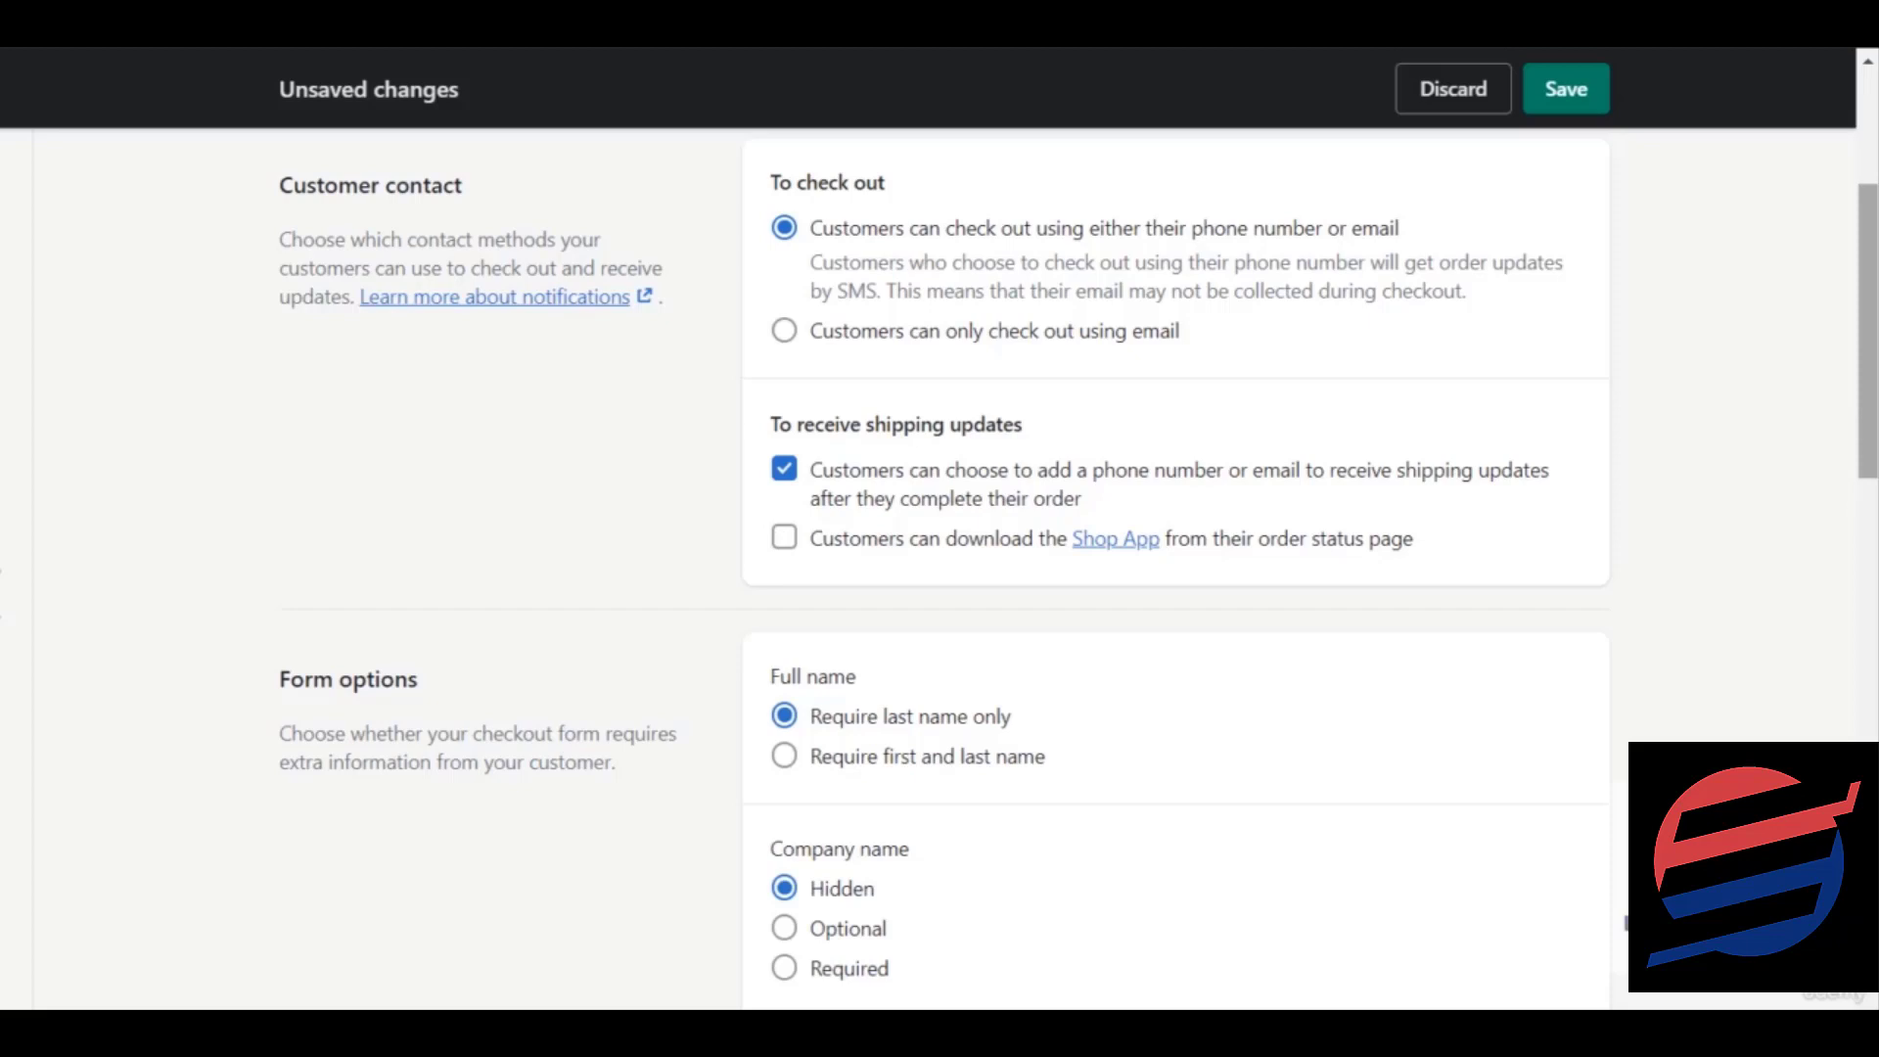
Review the checkout form options and set the shipping address phone number to Required.
scroll(1869, 332, down, 2)
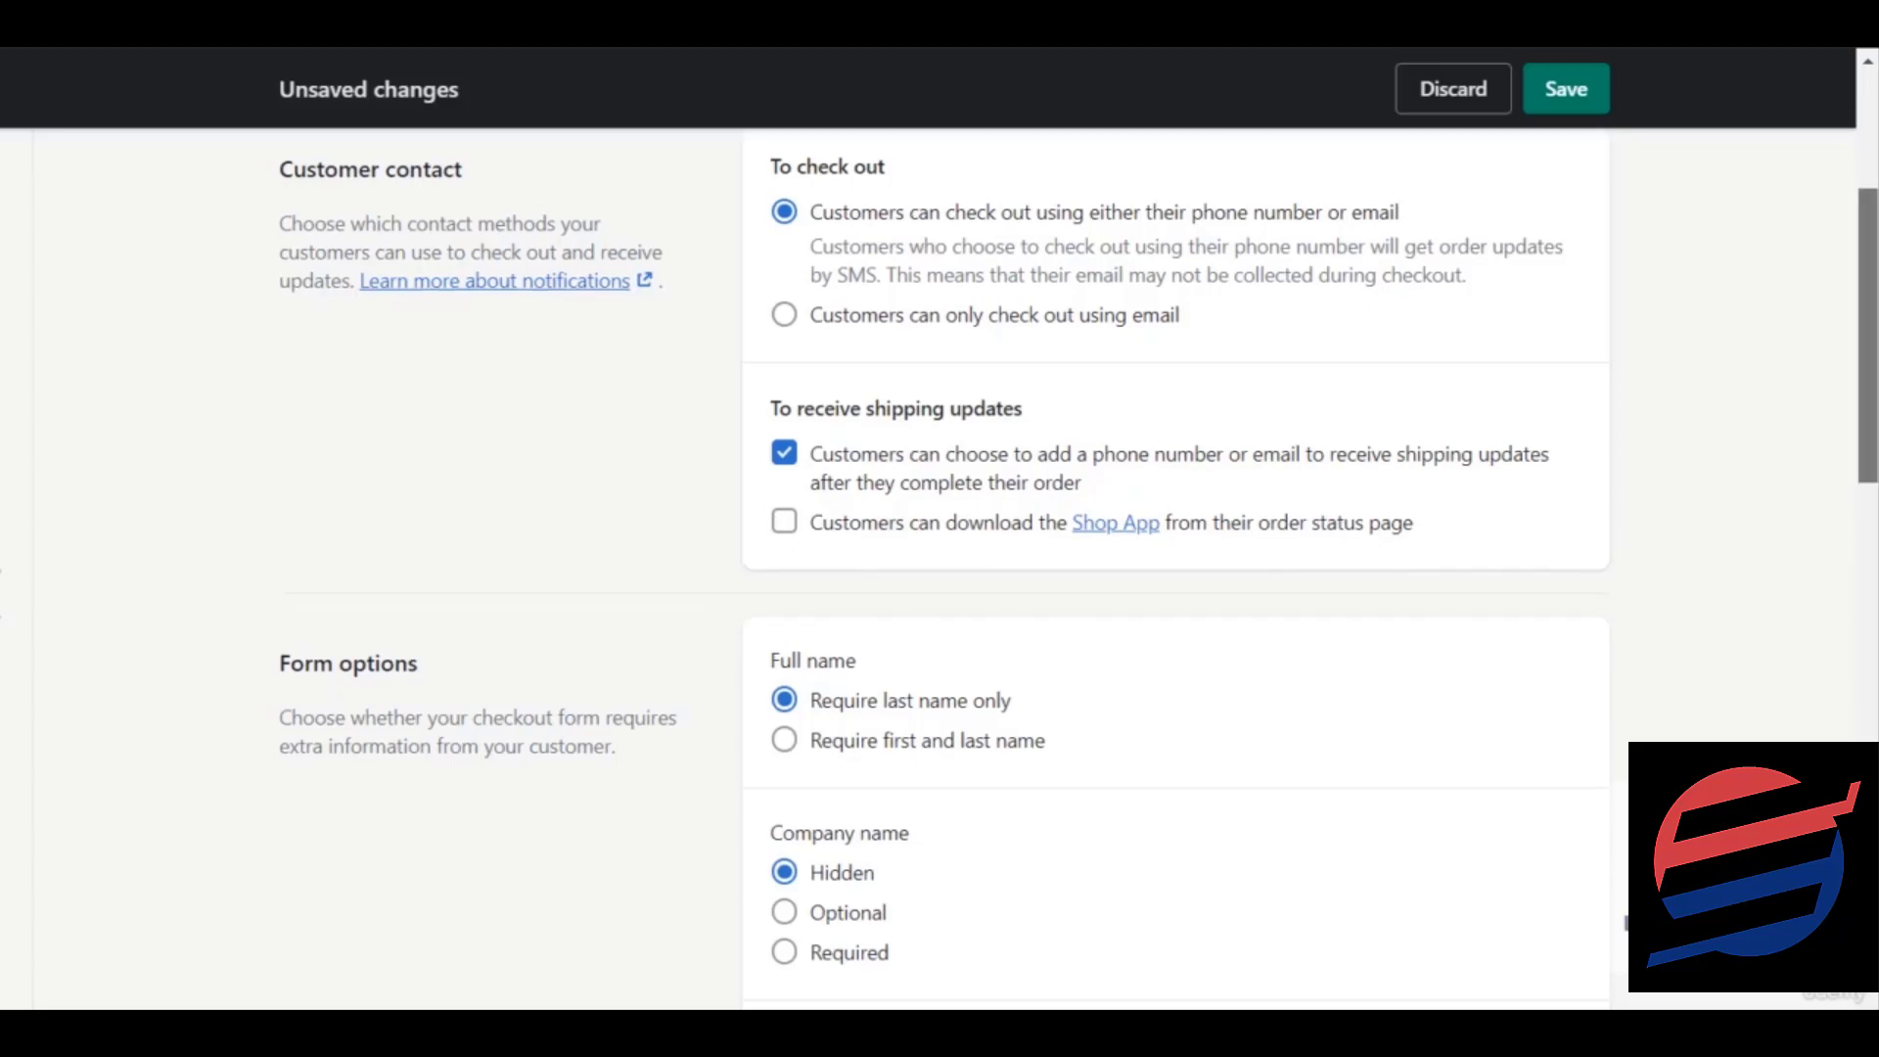
drag(1868, 369, 1867, 429)
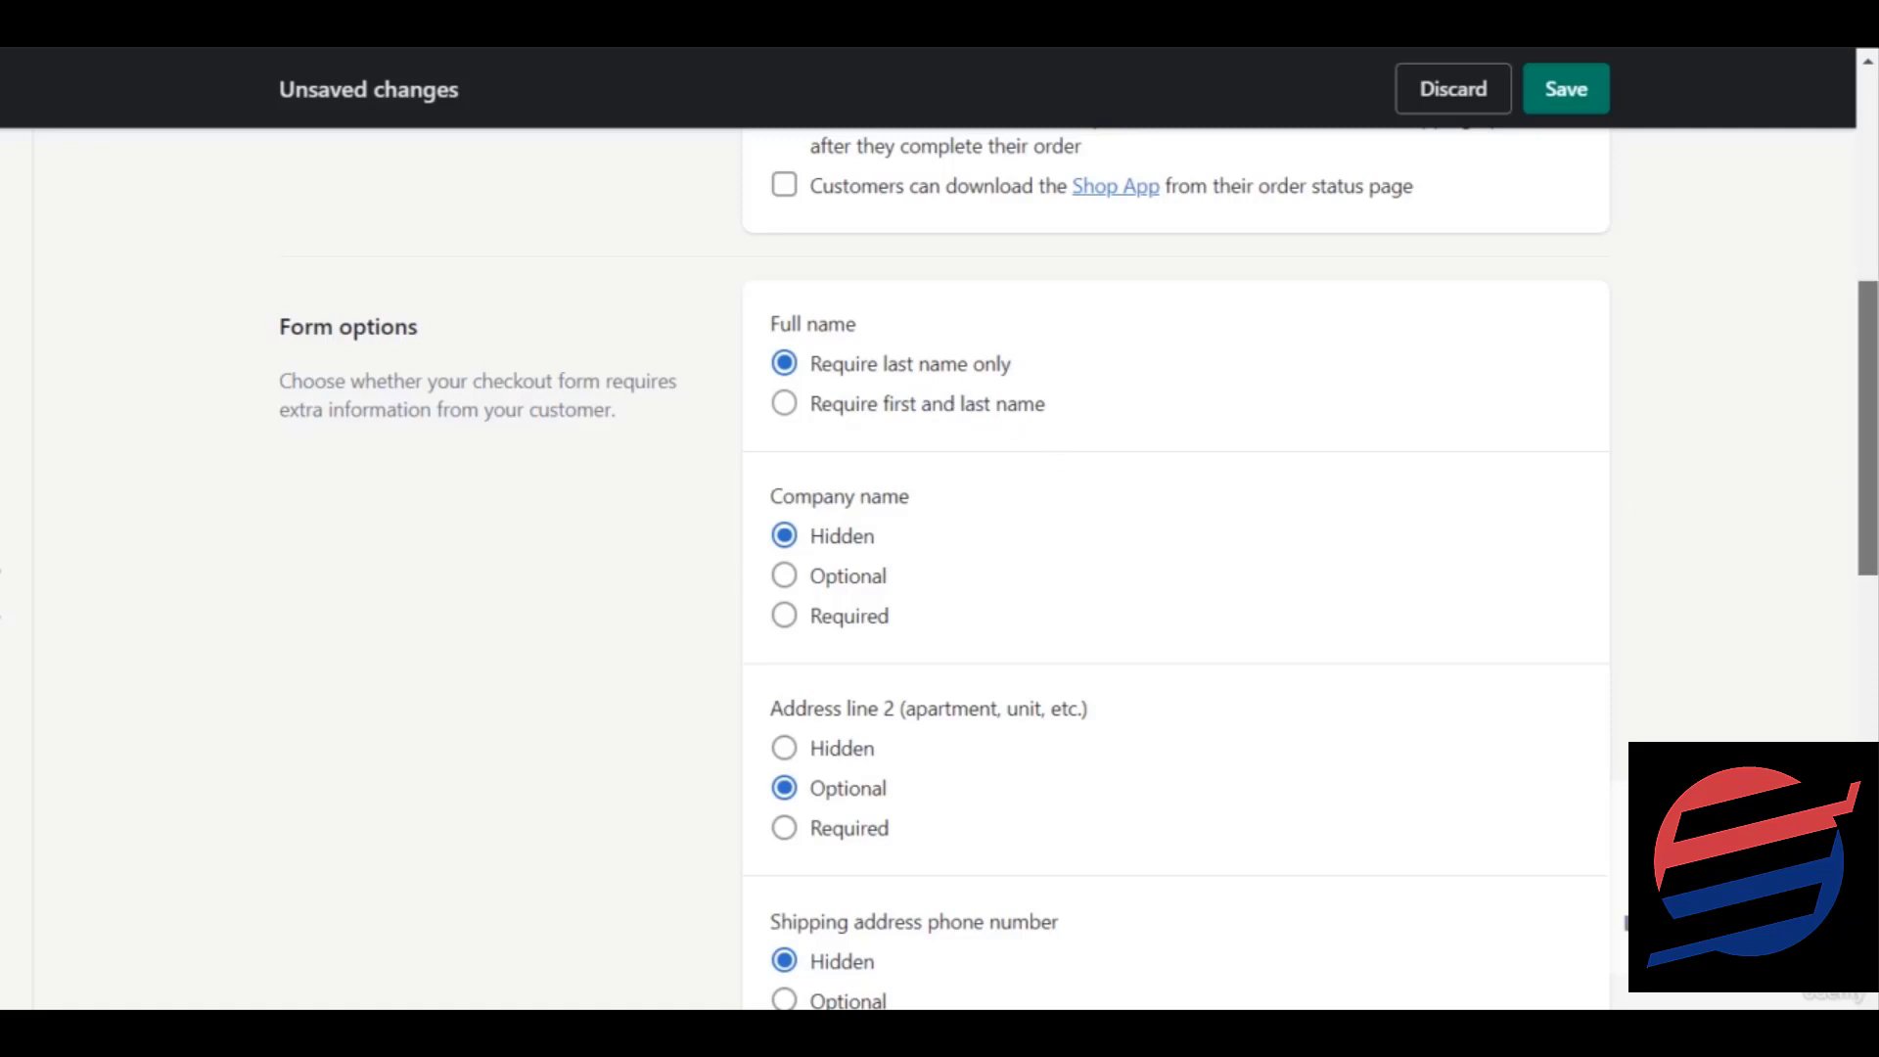
scroll(1867, 431, down, 1)
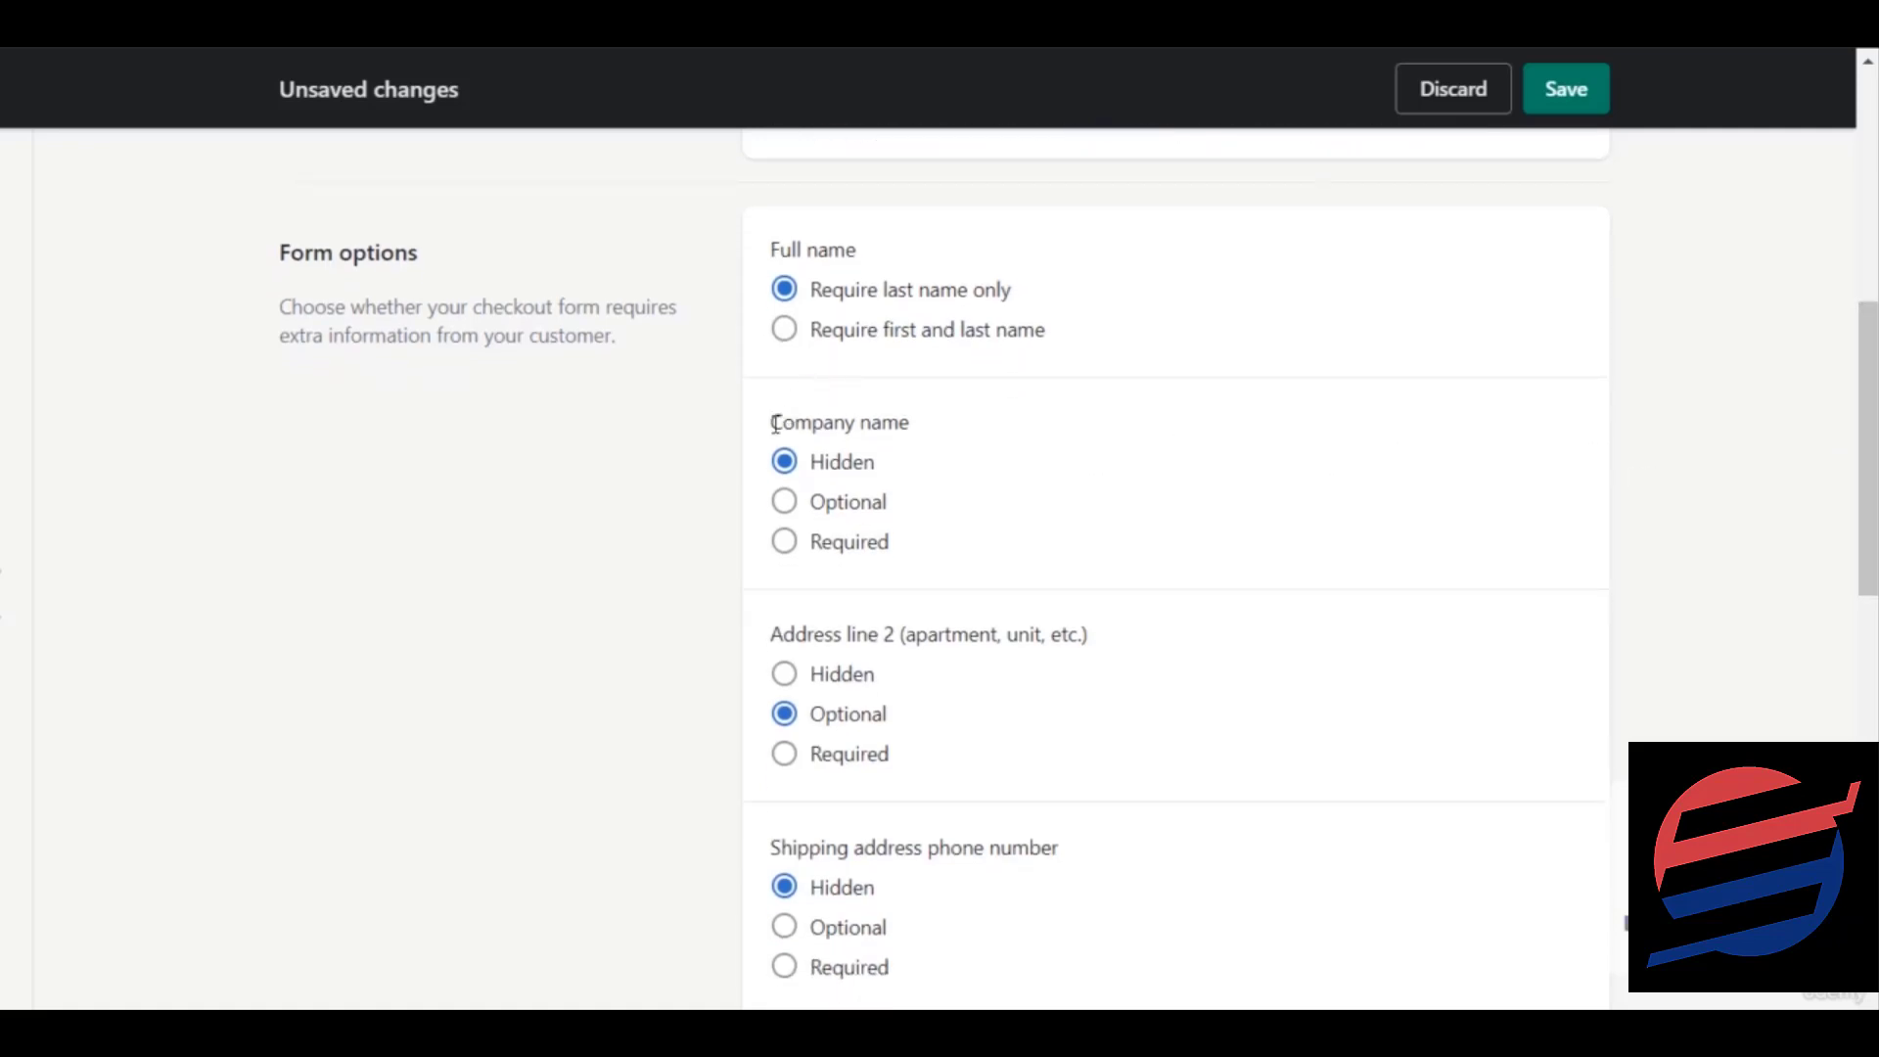
drag(772, 422, 930, 434)
click(930, 435)
scroll(1868, 587, down, 1)
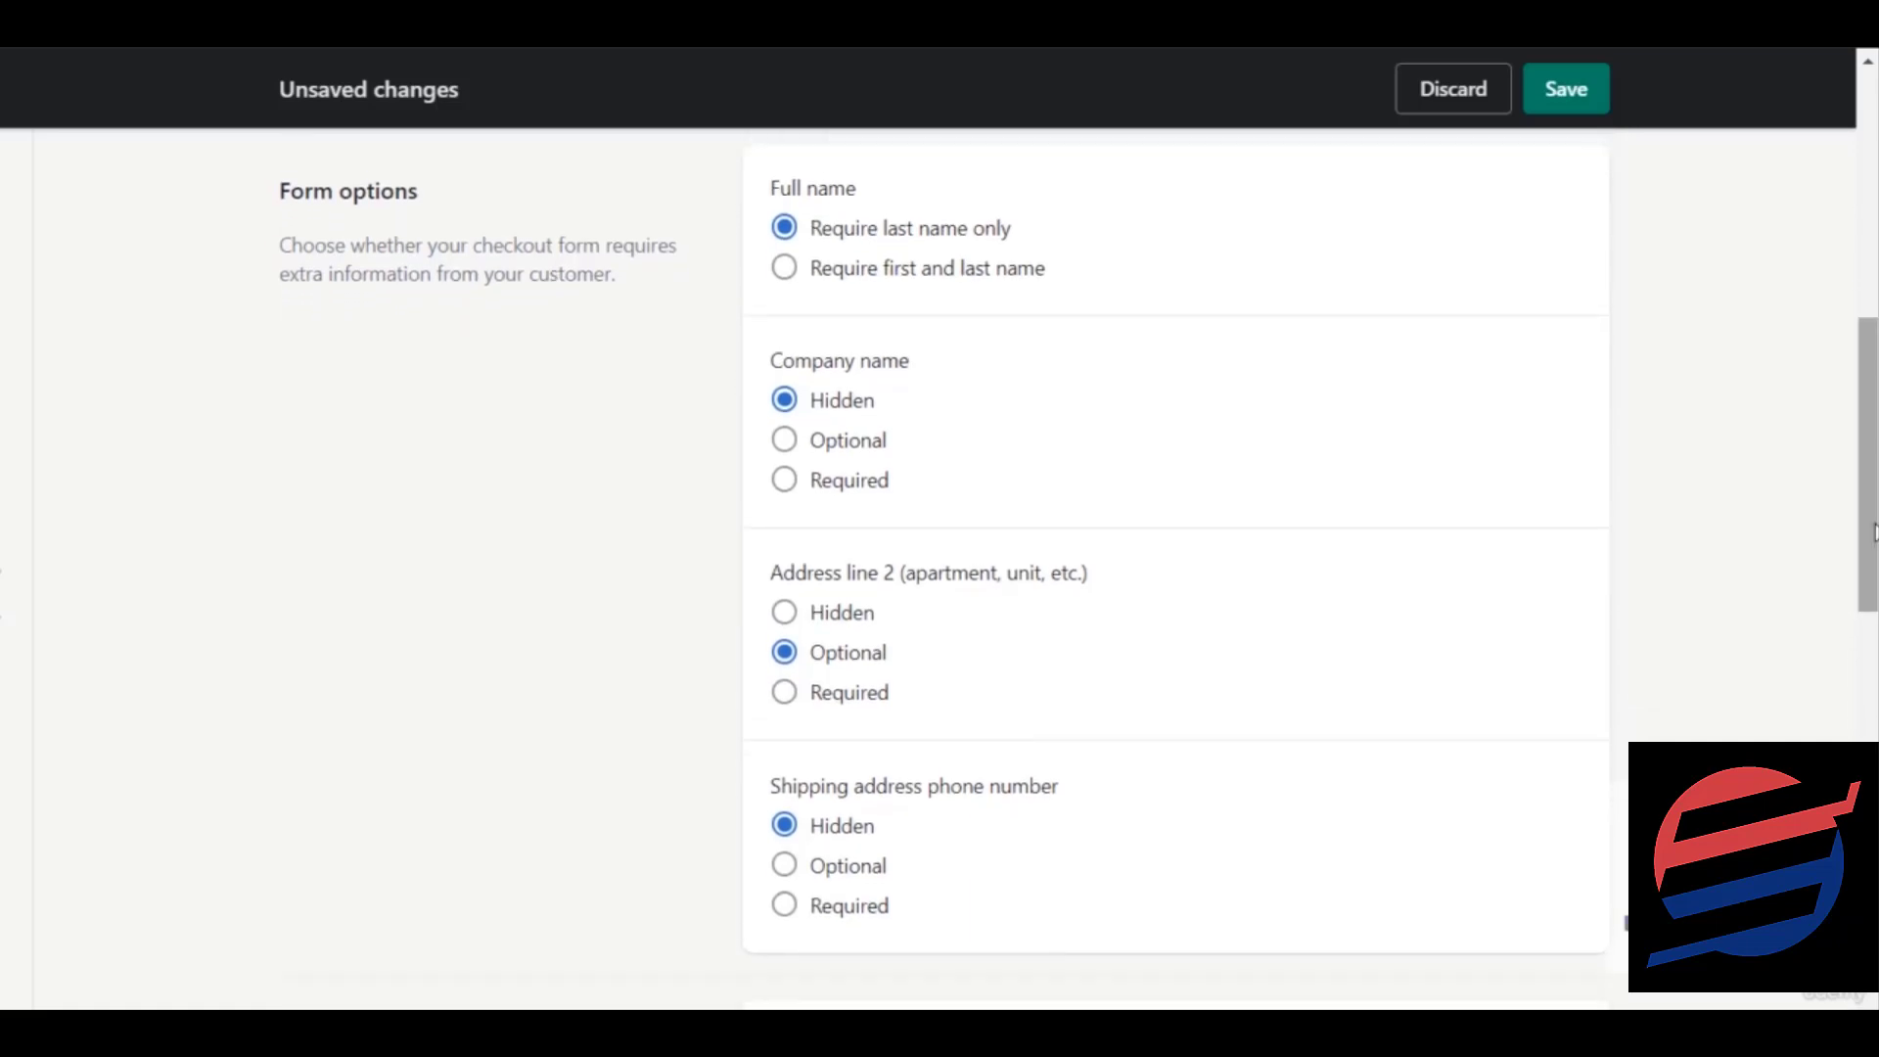
scroll(1868, 479, down, 1)
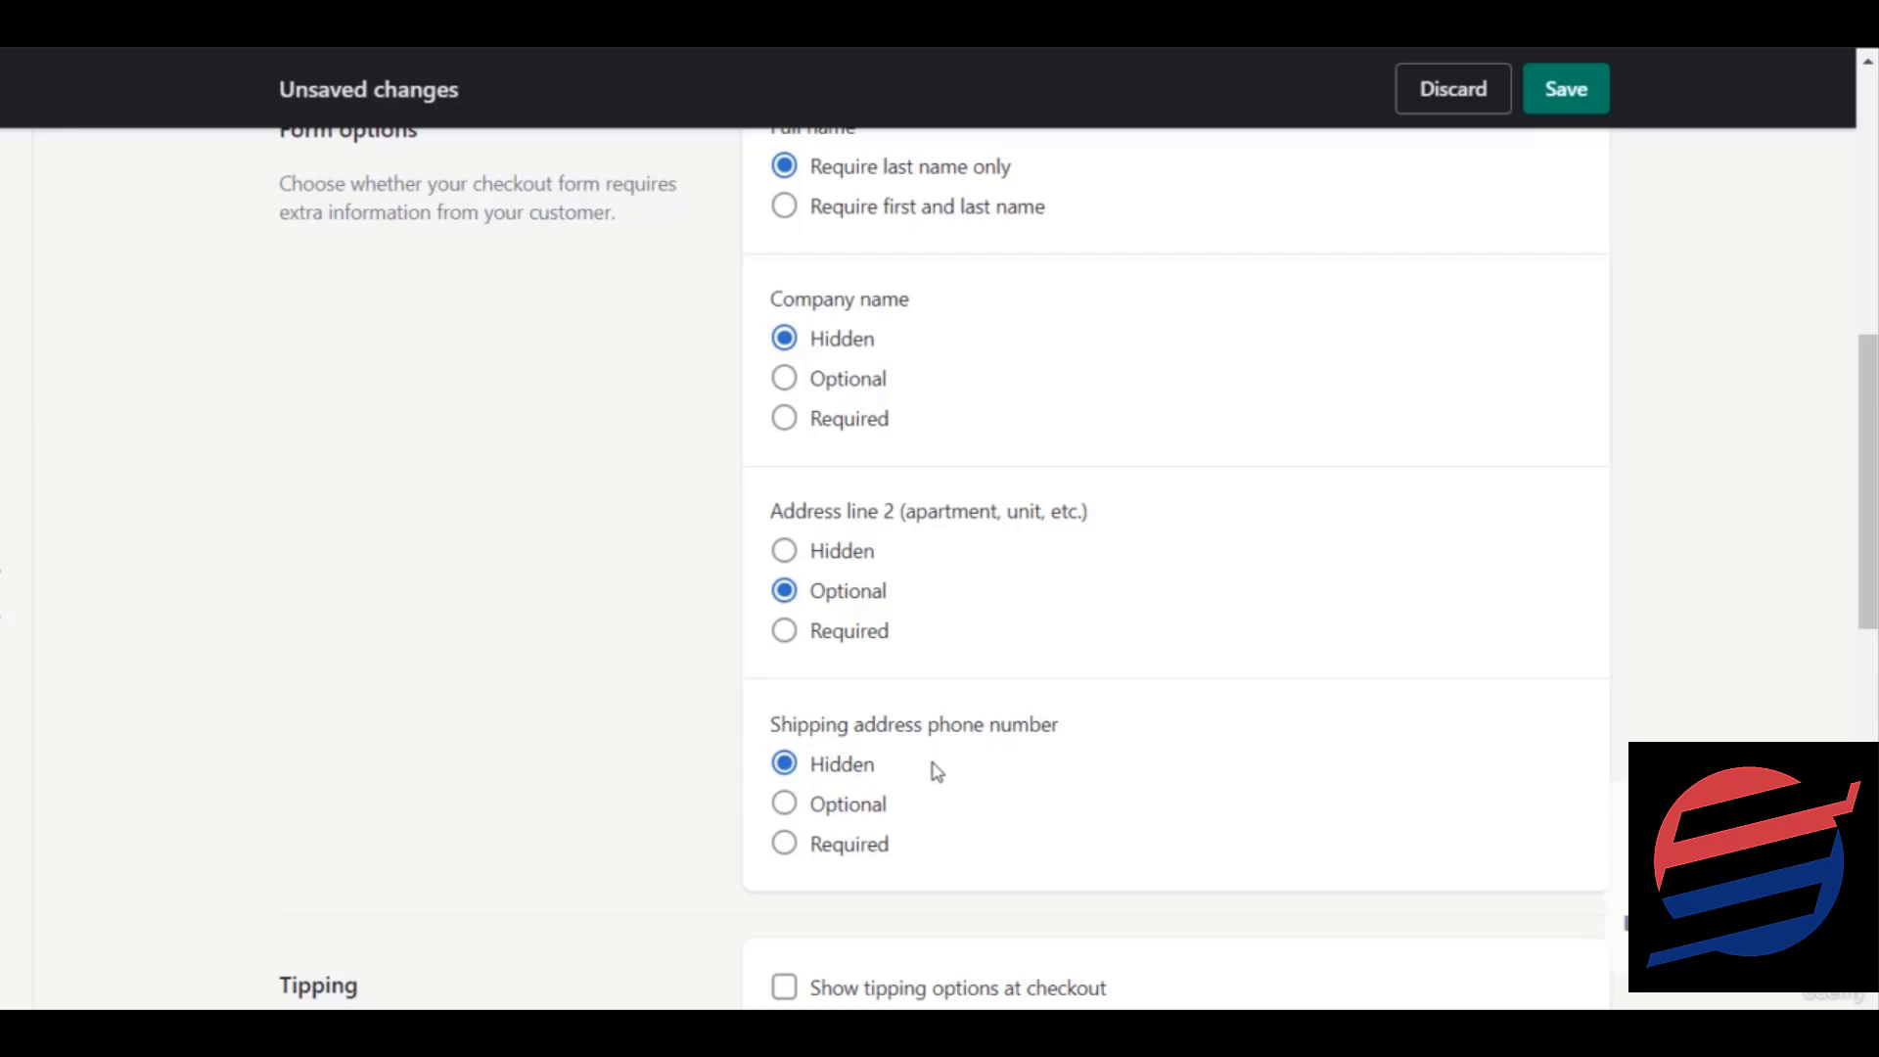
click(828, 847)
Enable the tipping options at checkout to view the tip percentages, and disable them again.
drag(1869, 482, 1868, 617)
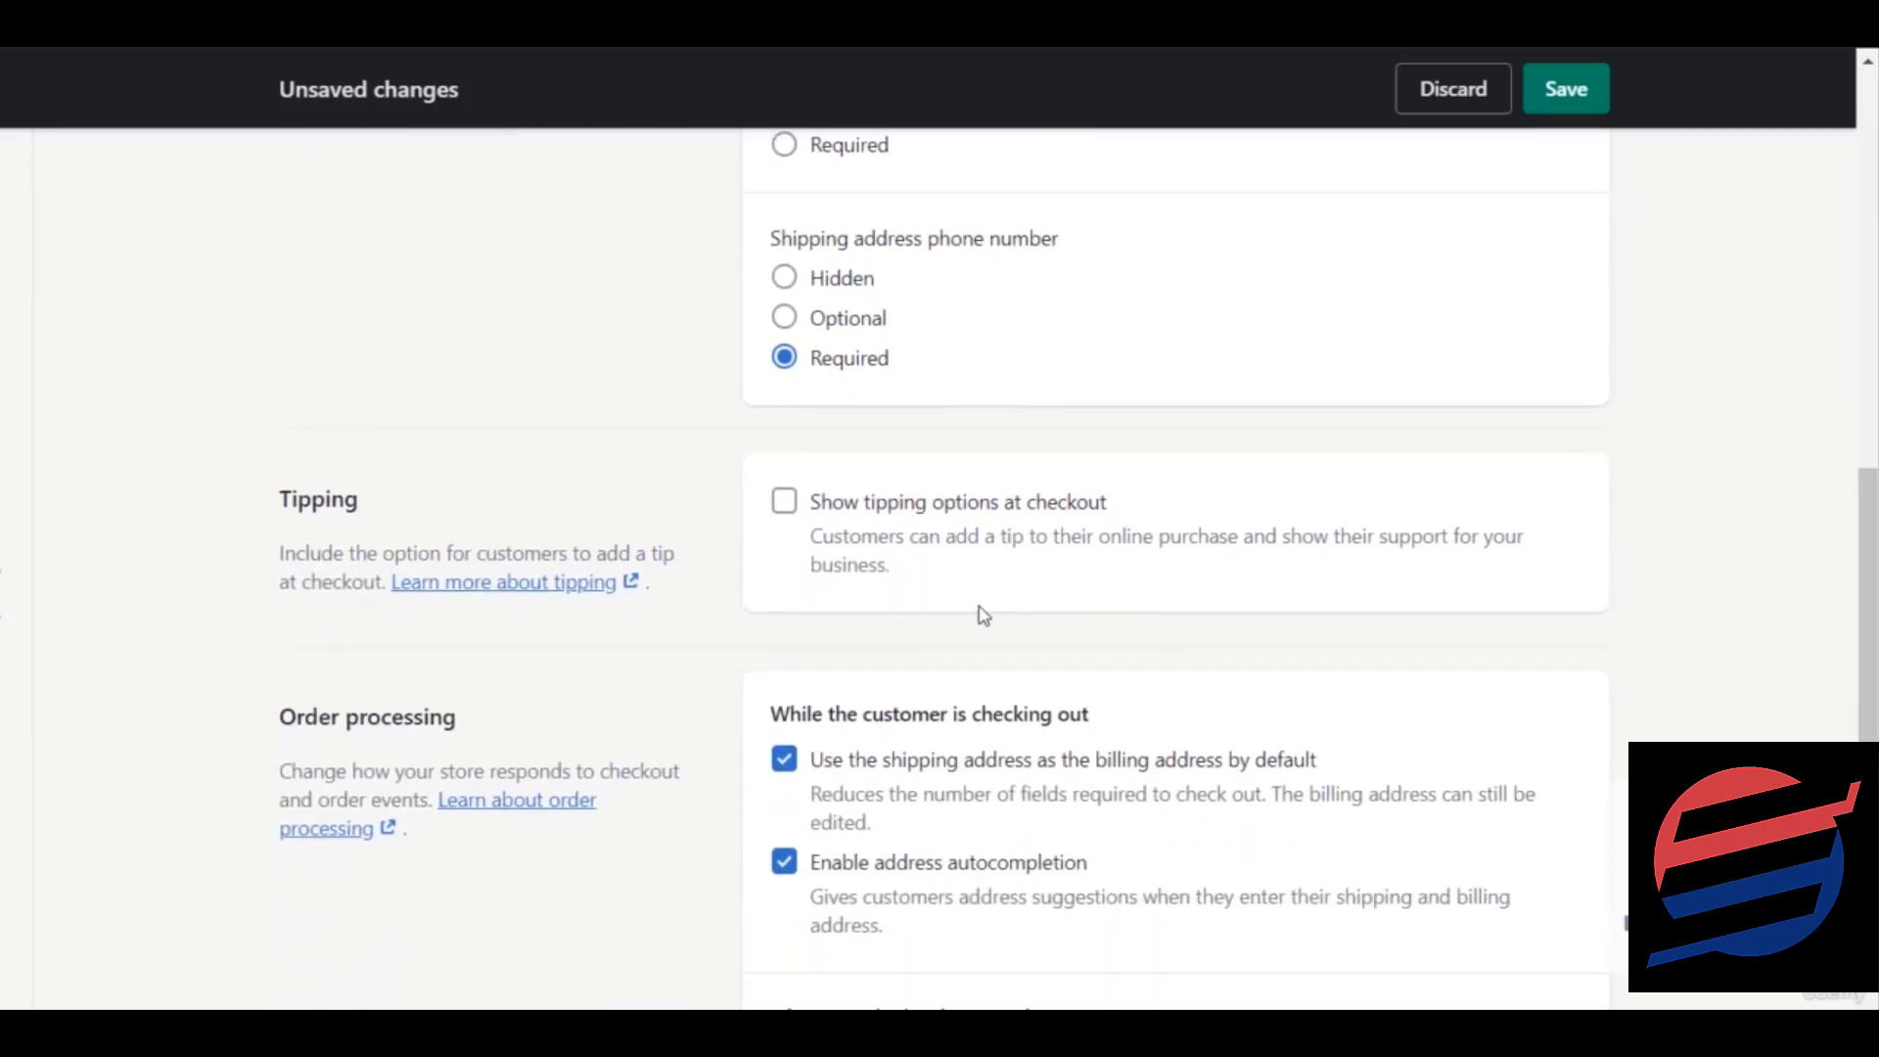
click(946, 514)
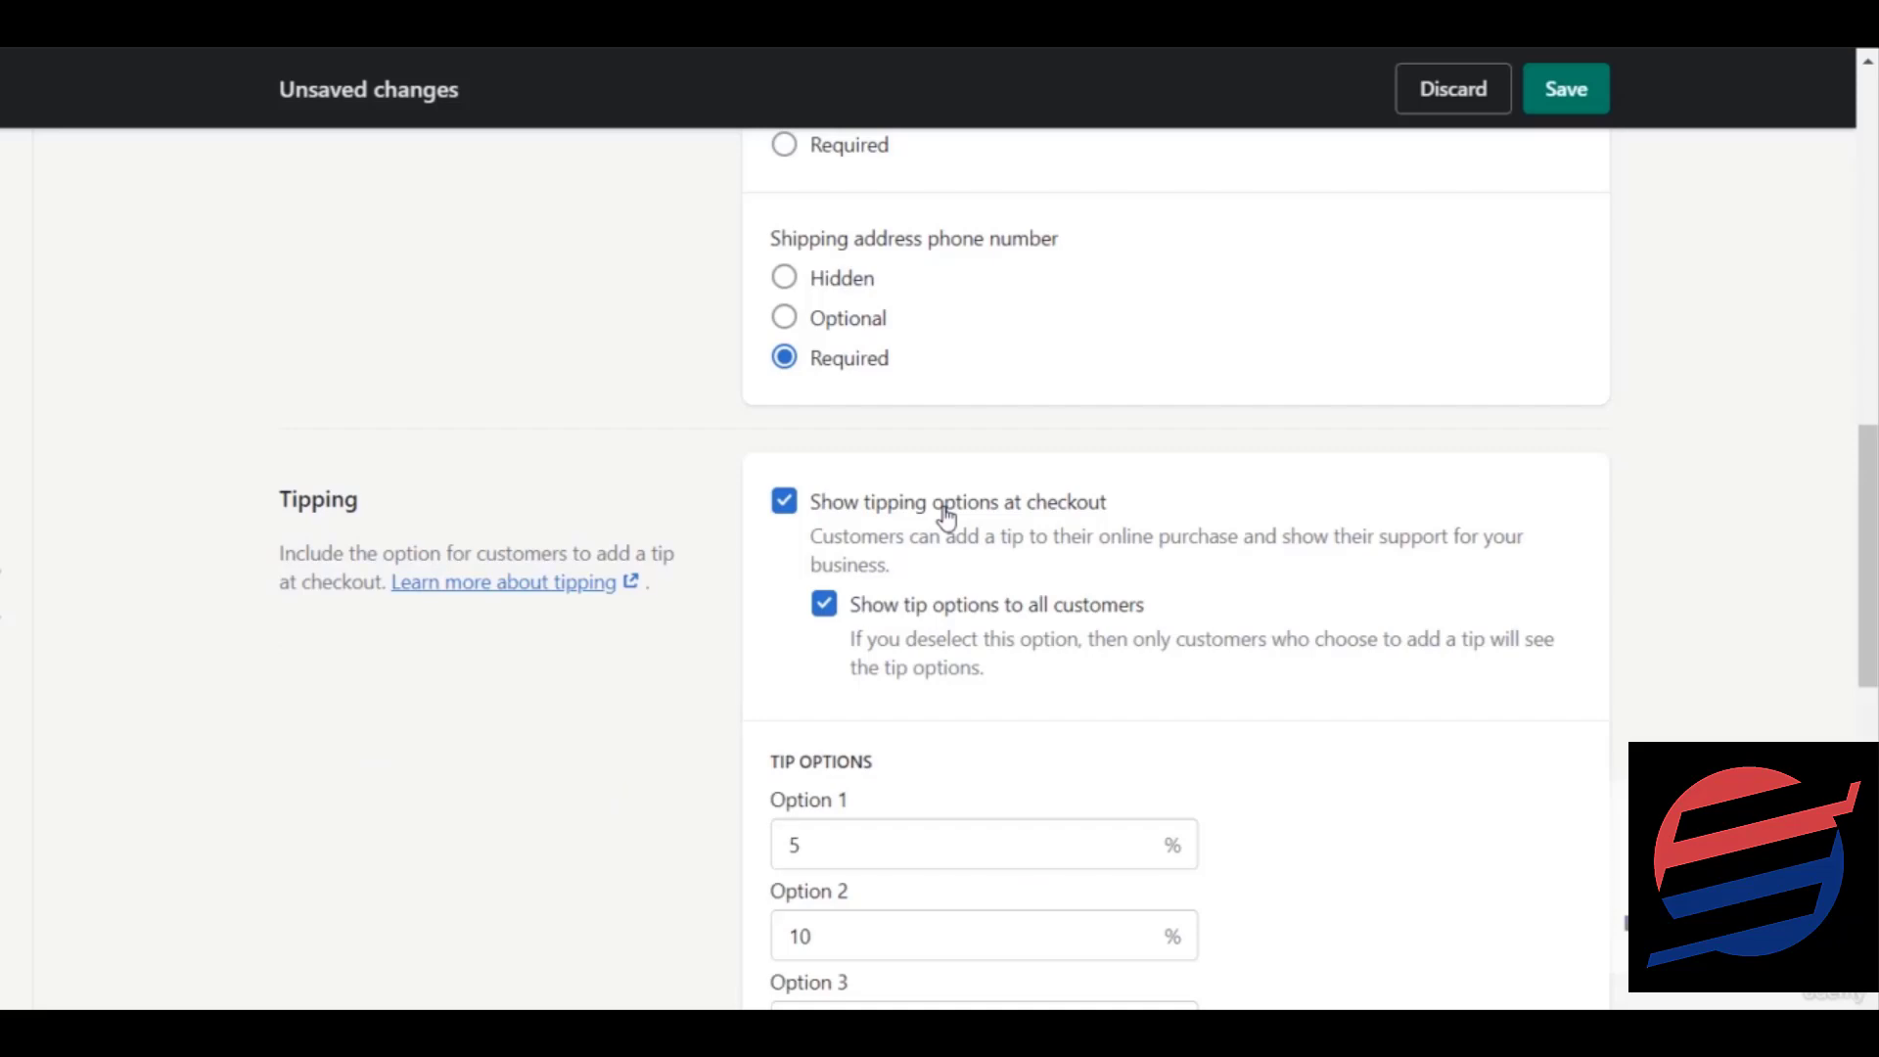
click(1045, 502)
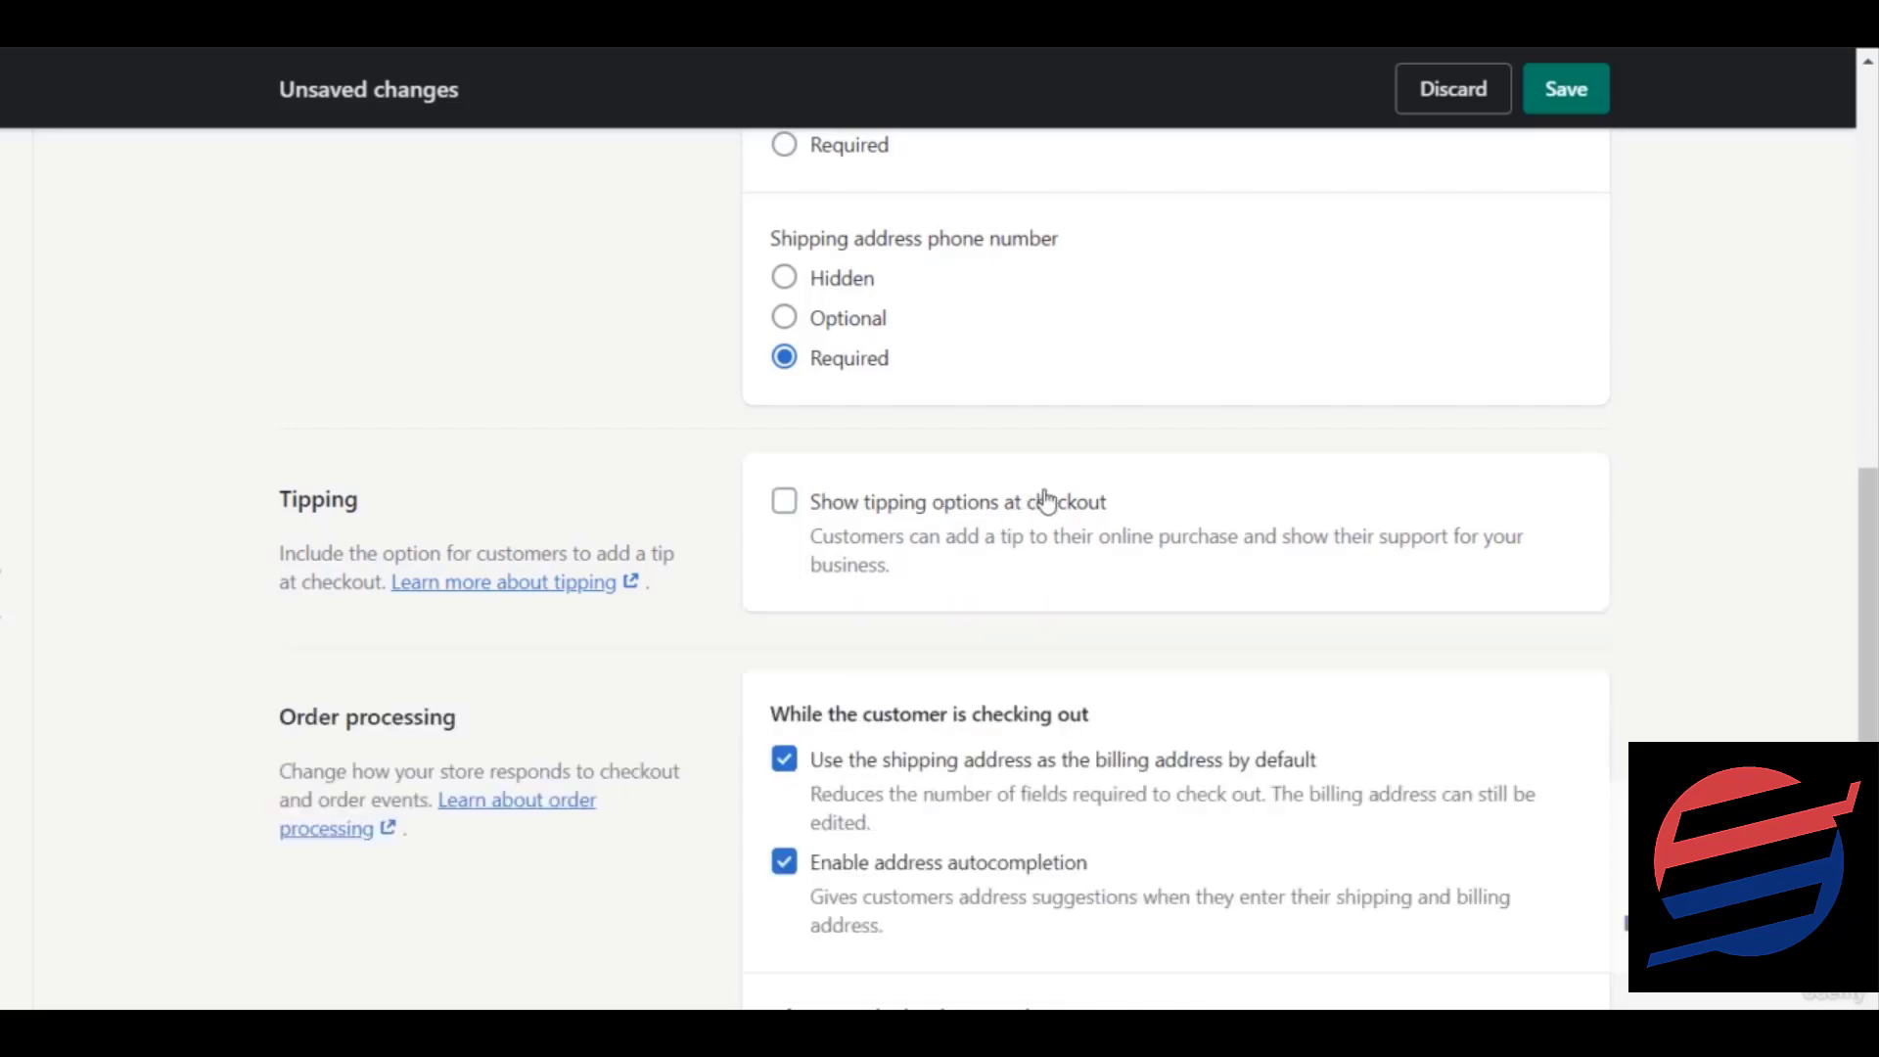
click(1046, 501)
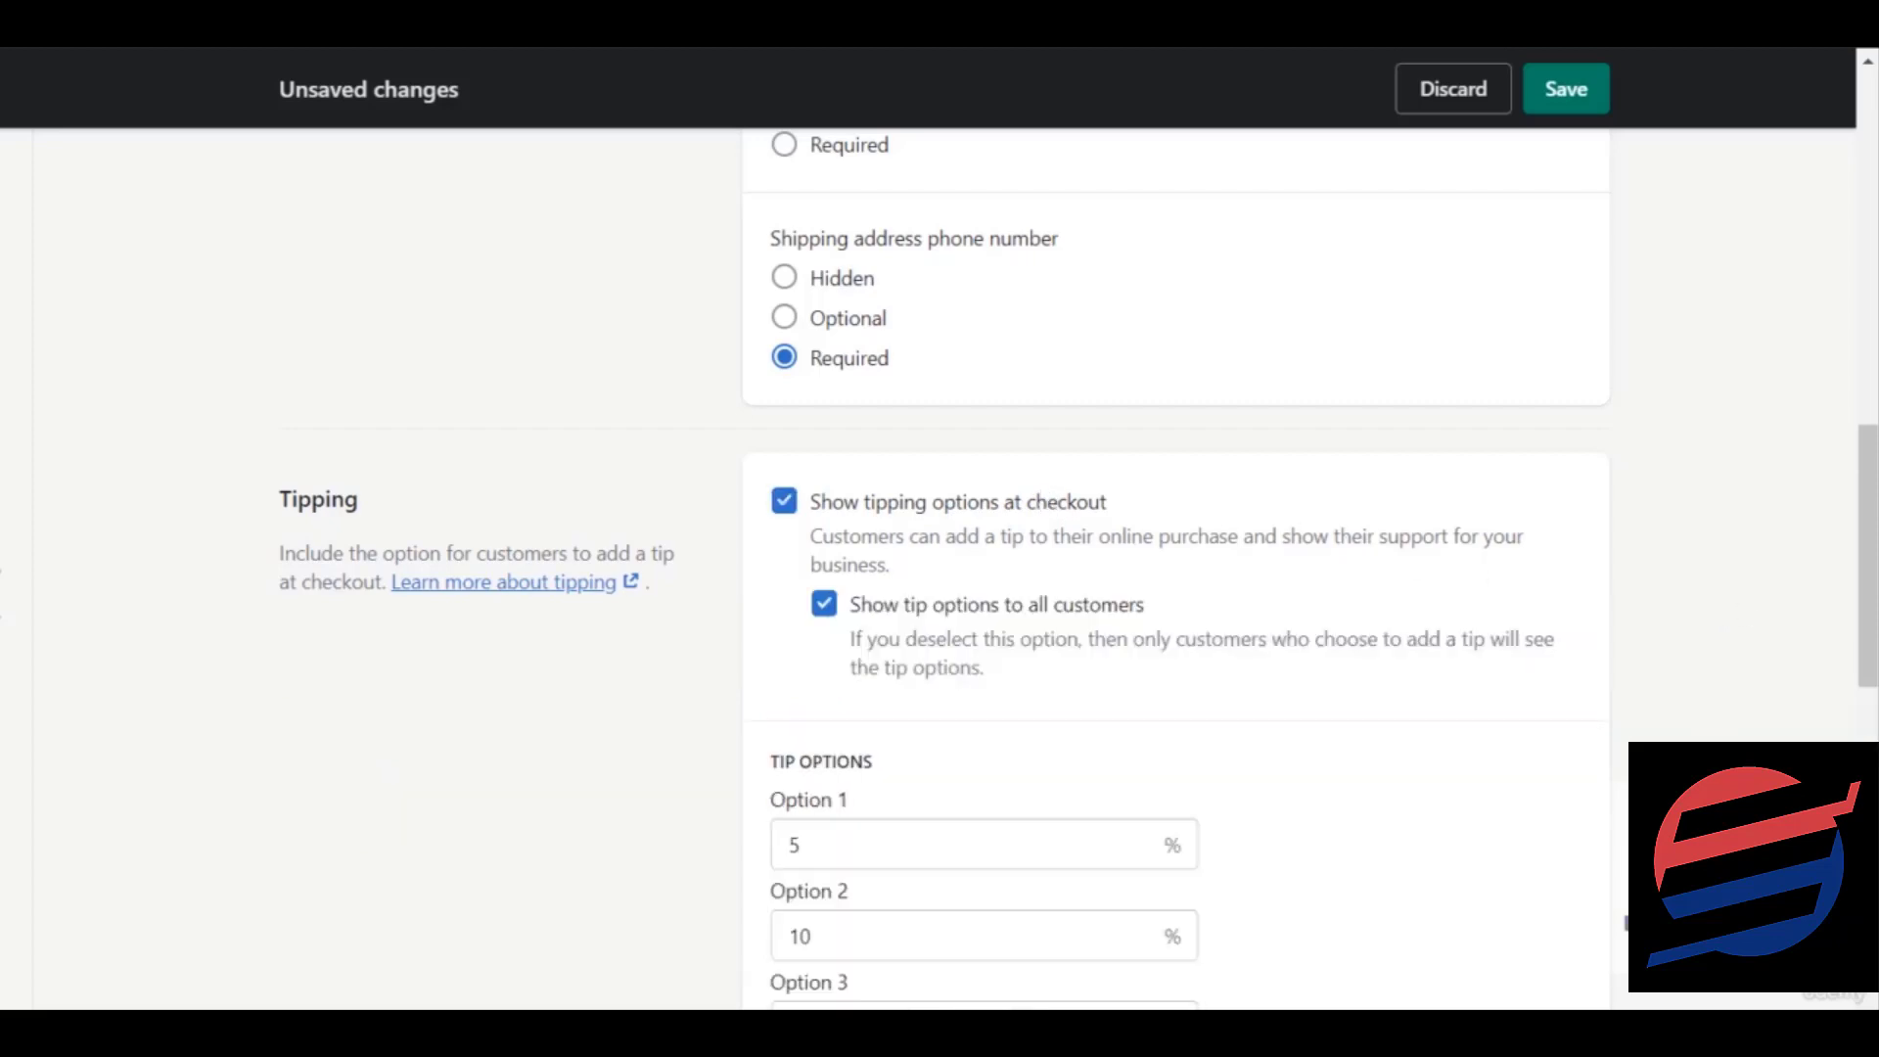
scroll(1347, 537, down, 3)
scroll(935, 495, up, 1)
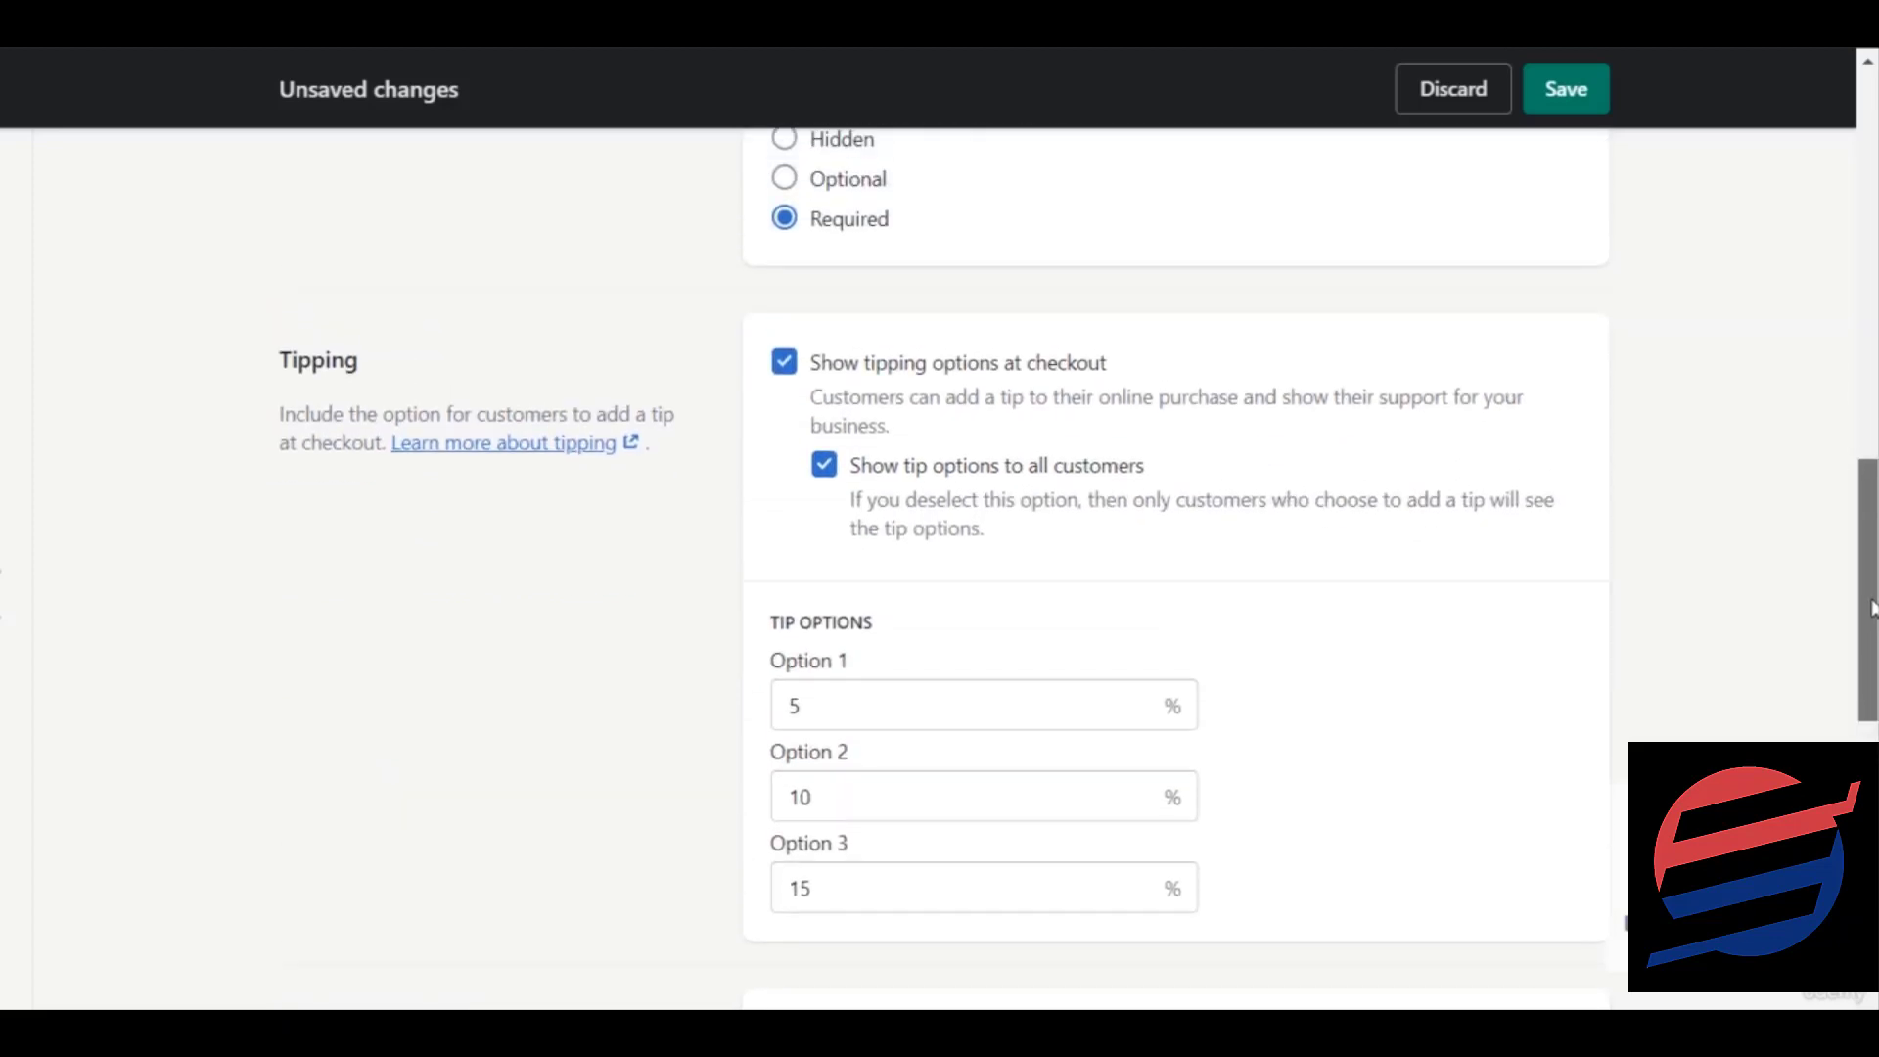
click(969, 372)
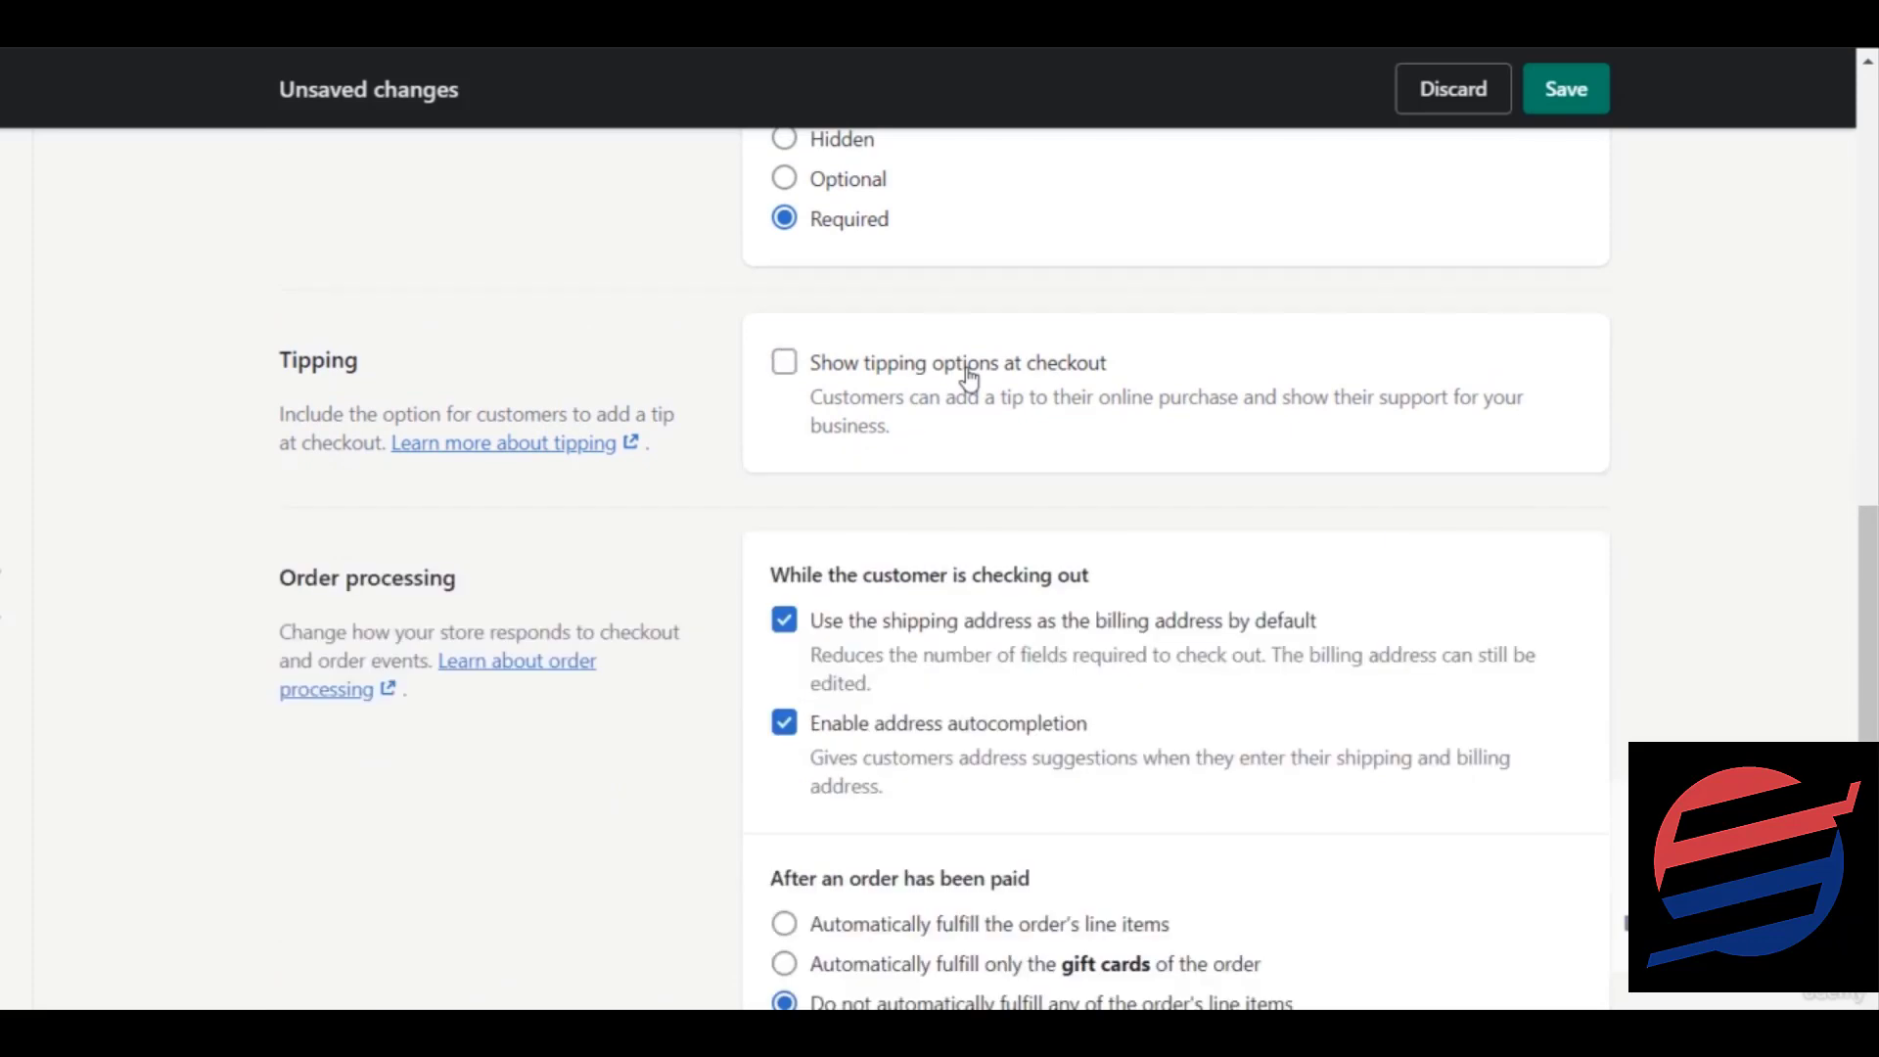
Review the order processing, additional scripts, email marketing and checkout language sections of the Checkout settings.
scroll(1174, 568, down, 3)
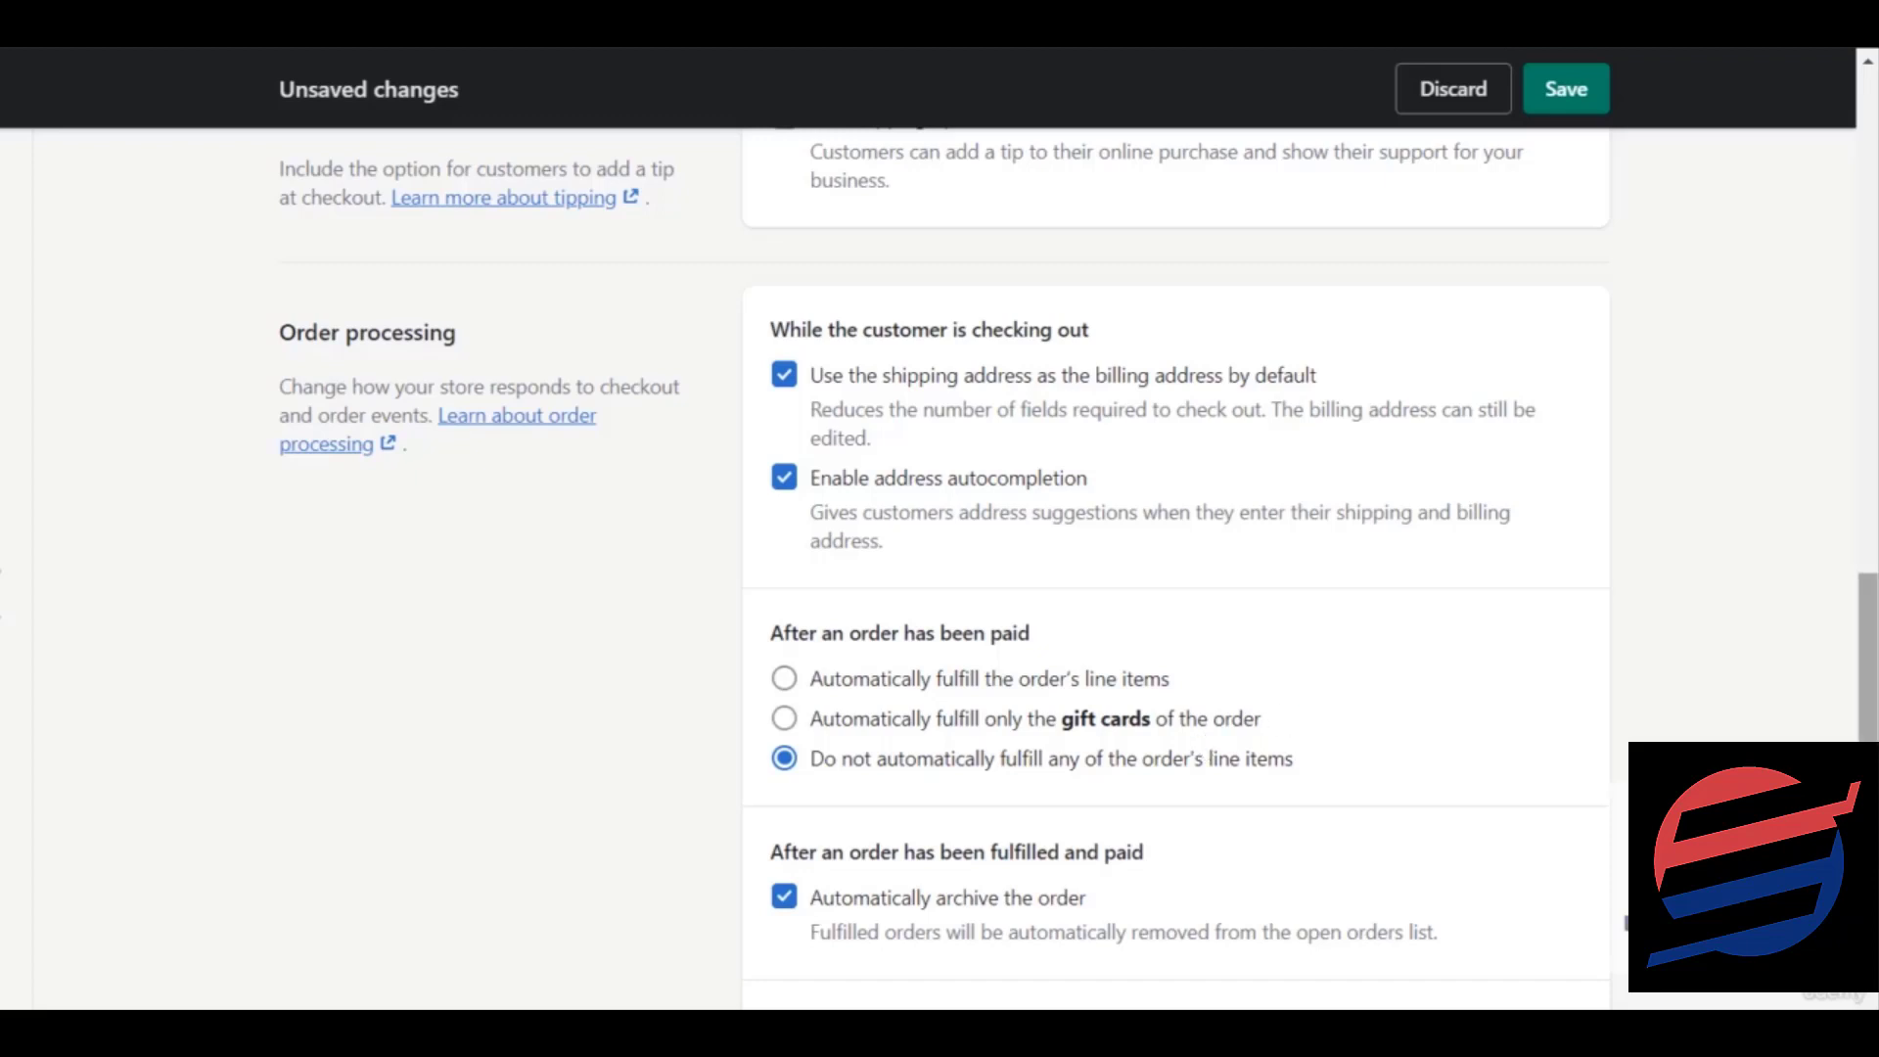
scroll(1175, 568, down, 1)
scroll(1175, 567, down, 1)
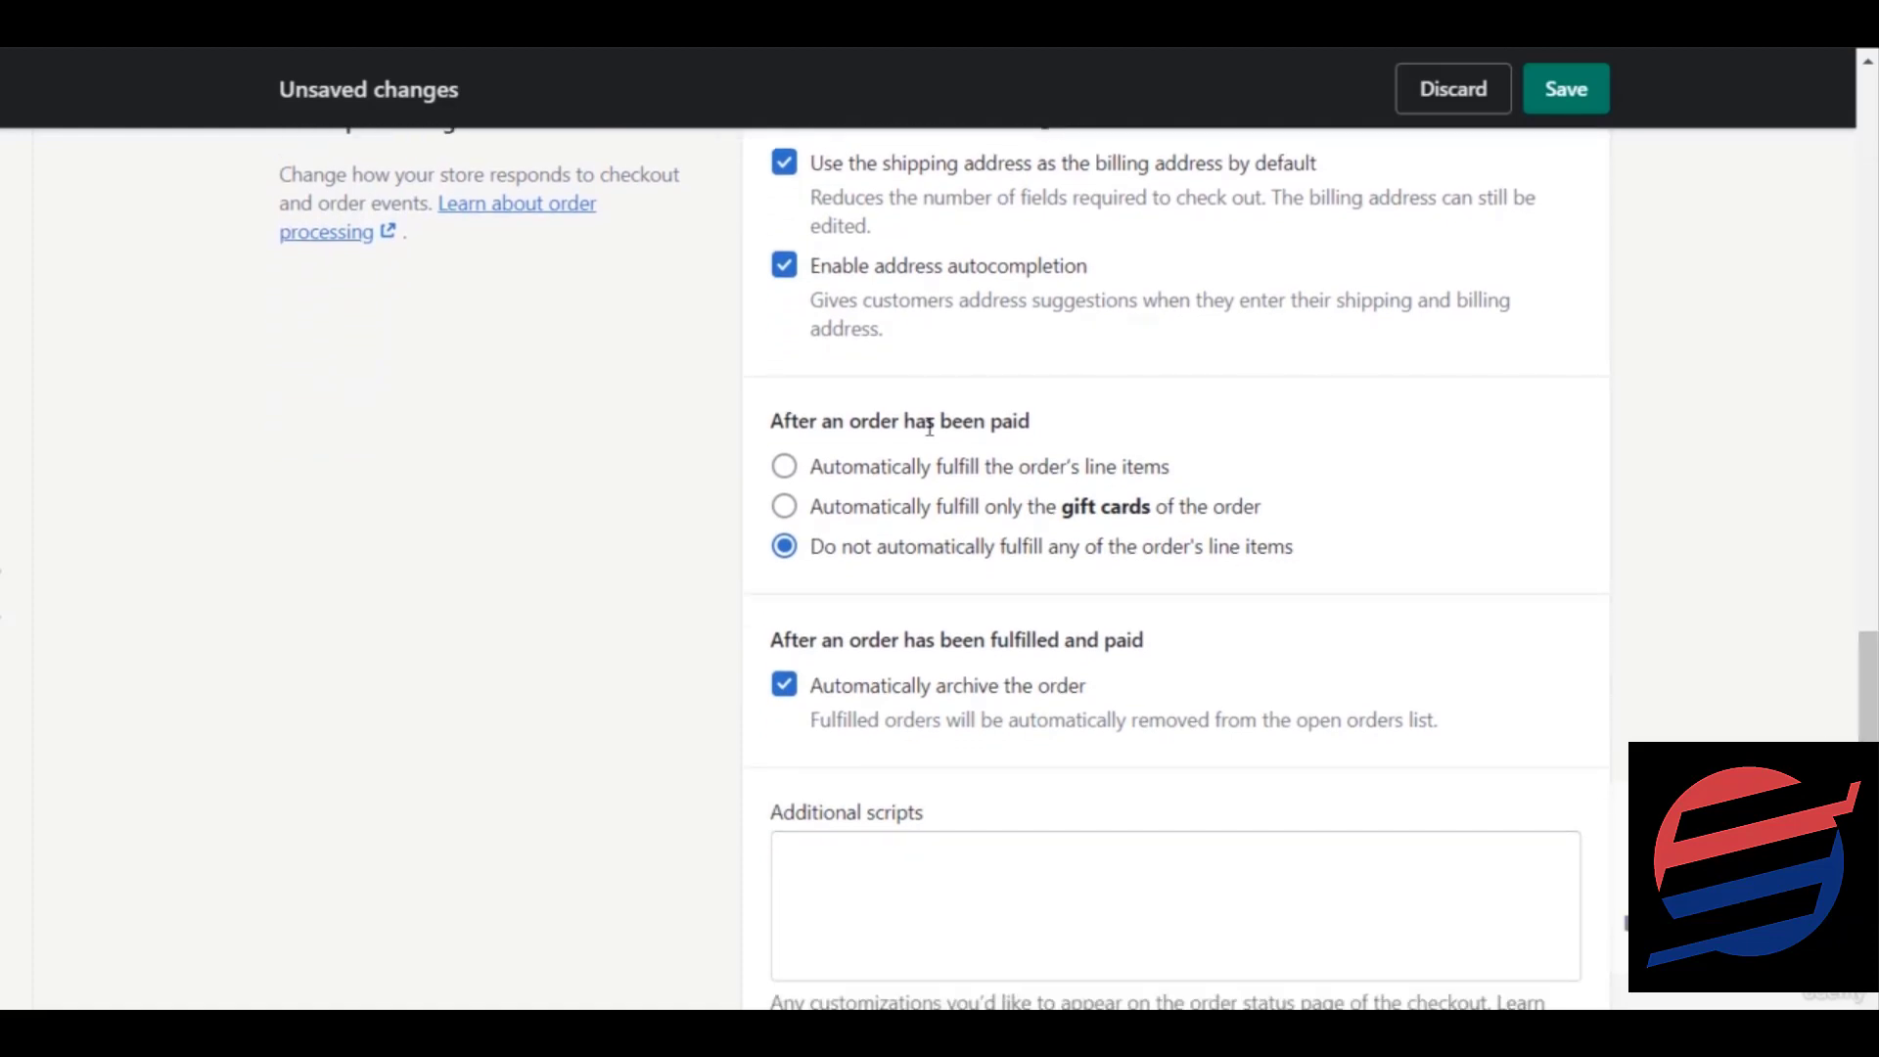
drag(1040, 426, 756, 422)
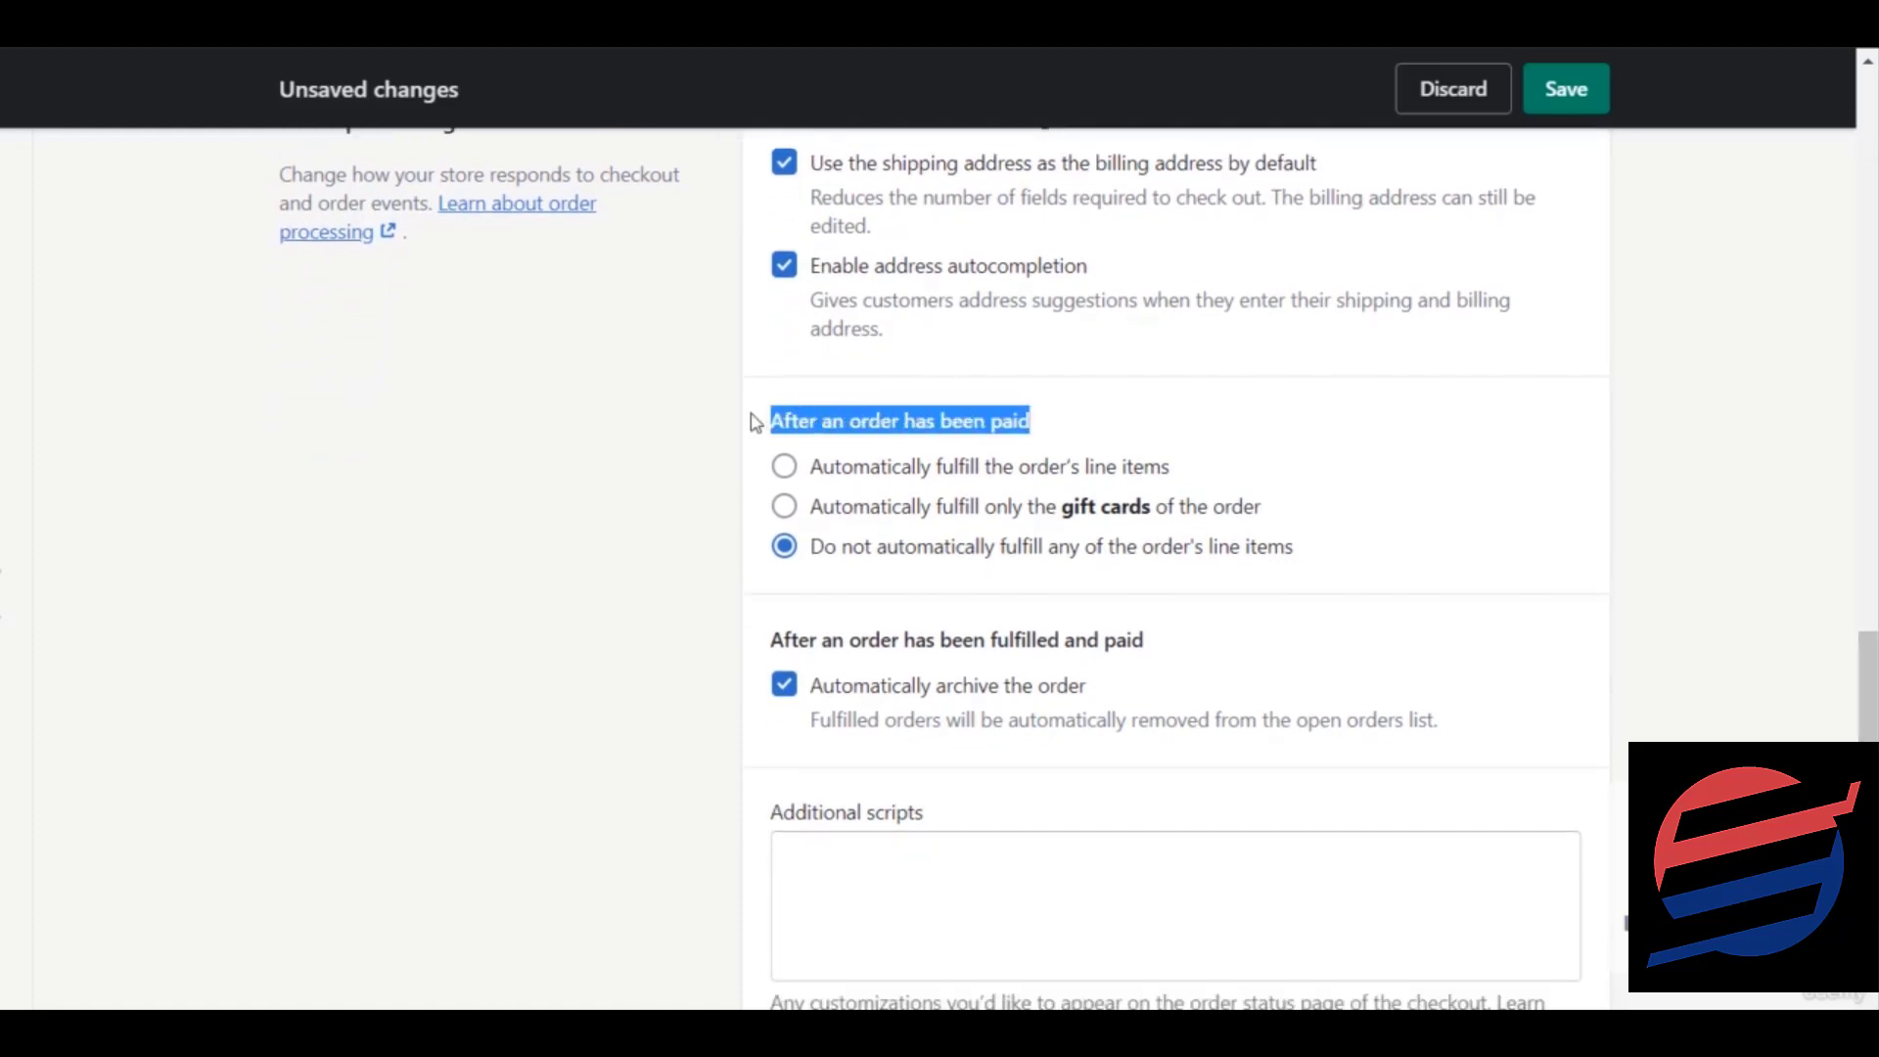
click(1180, 356)
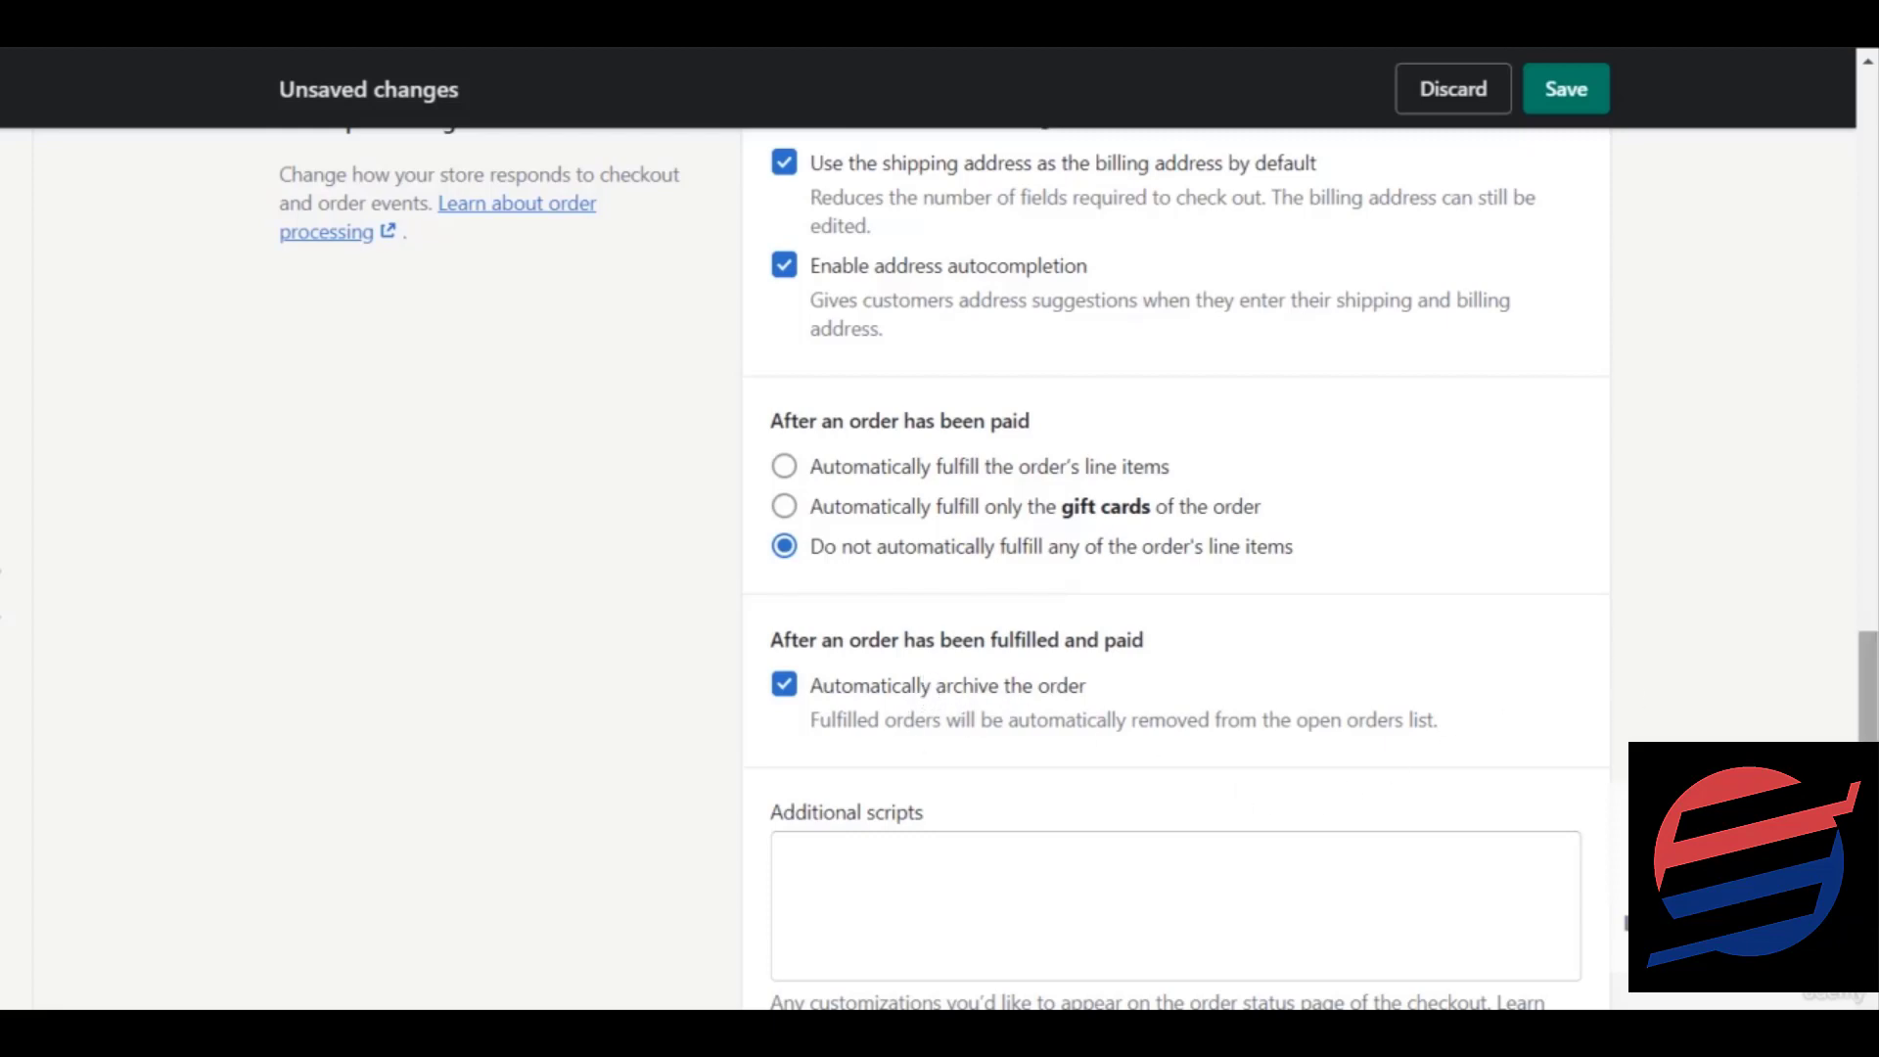
scroll(1868, 685, down, 2)
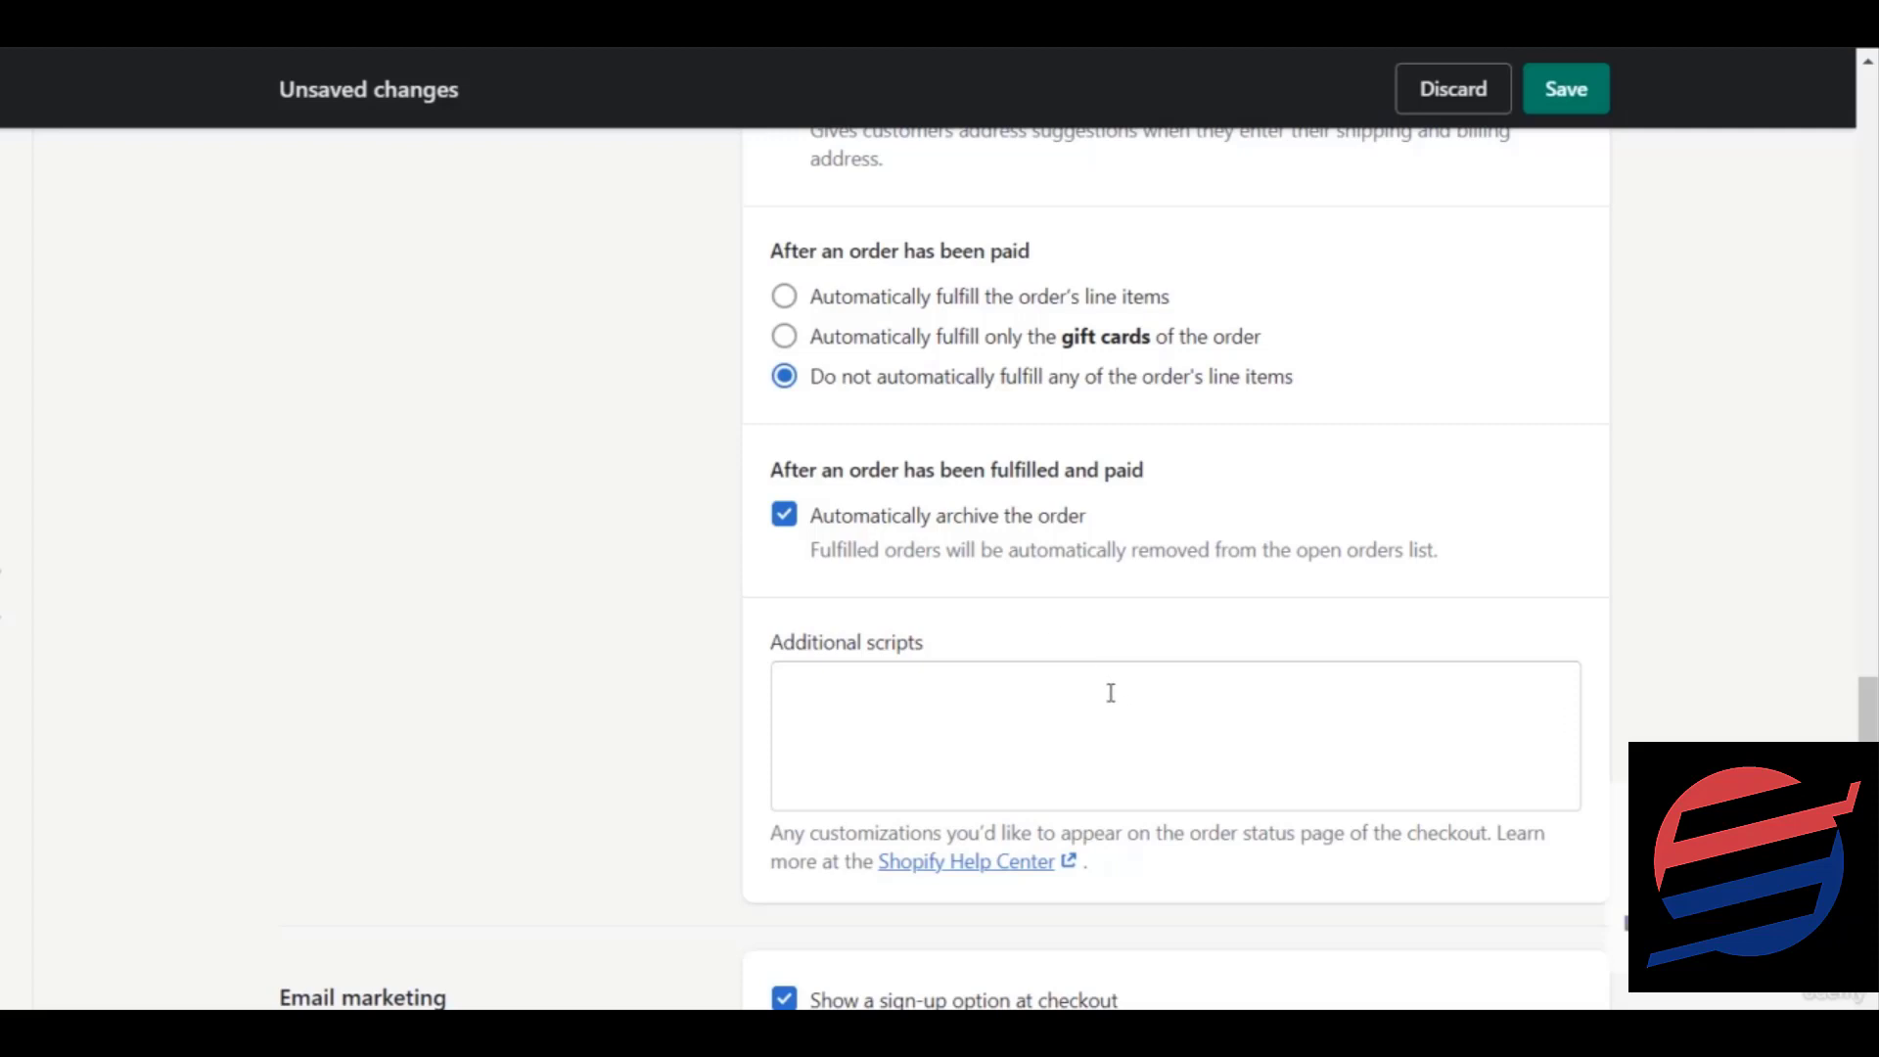
scroll(1867, 710, down, 3)
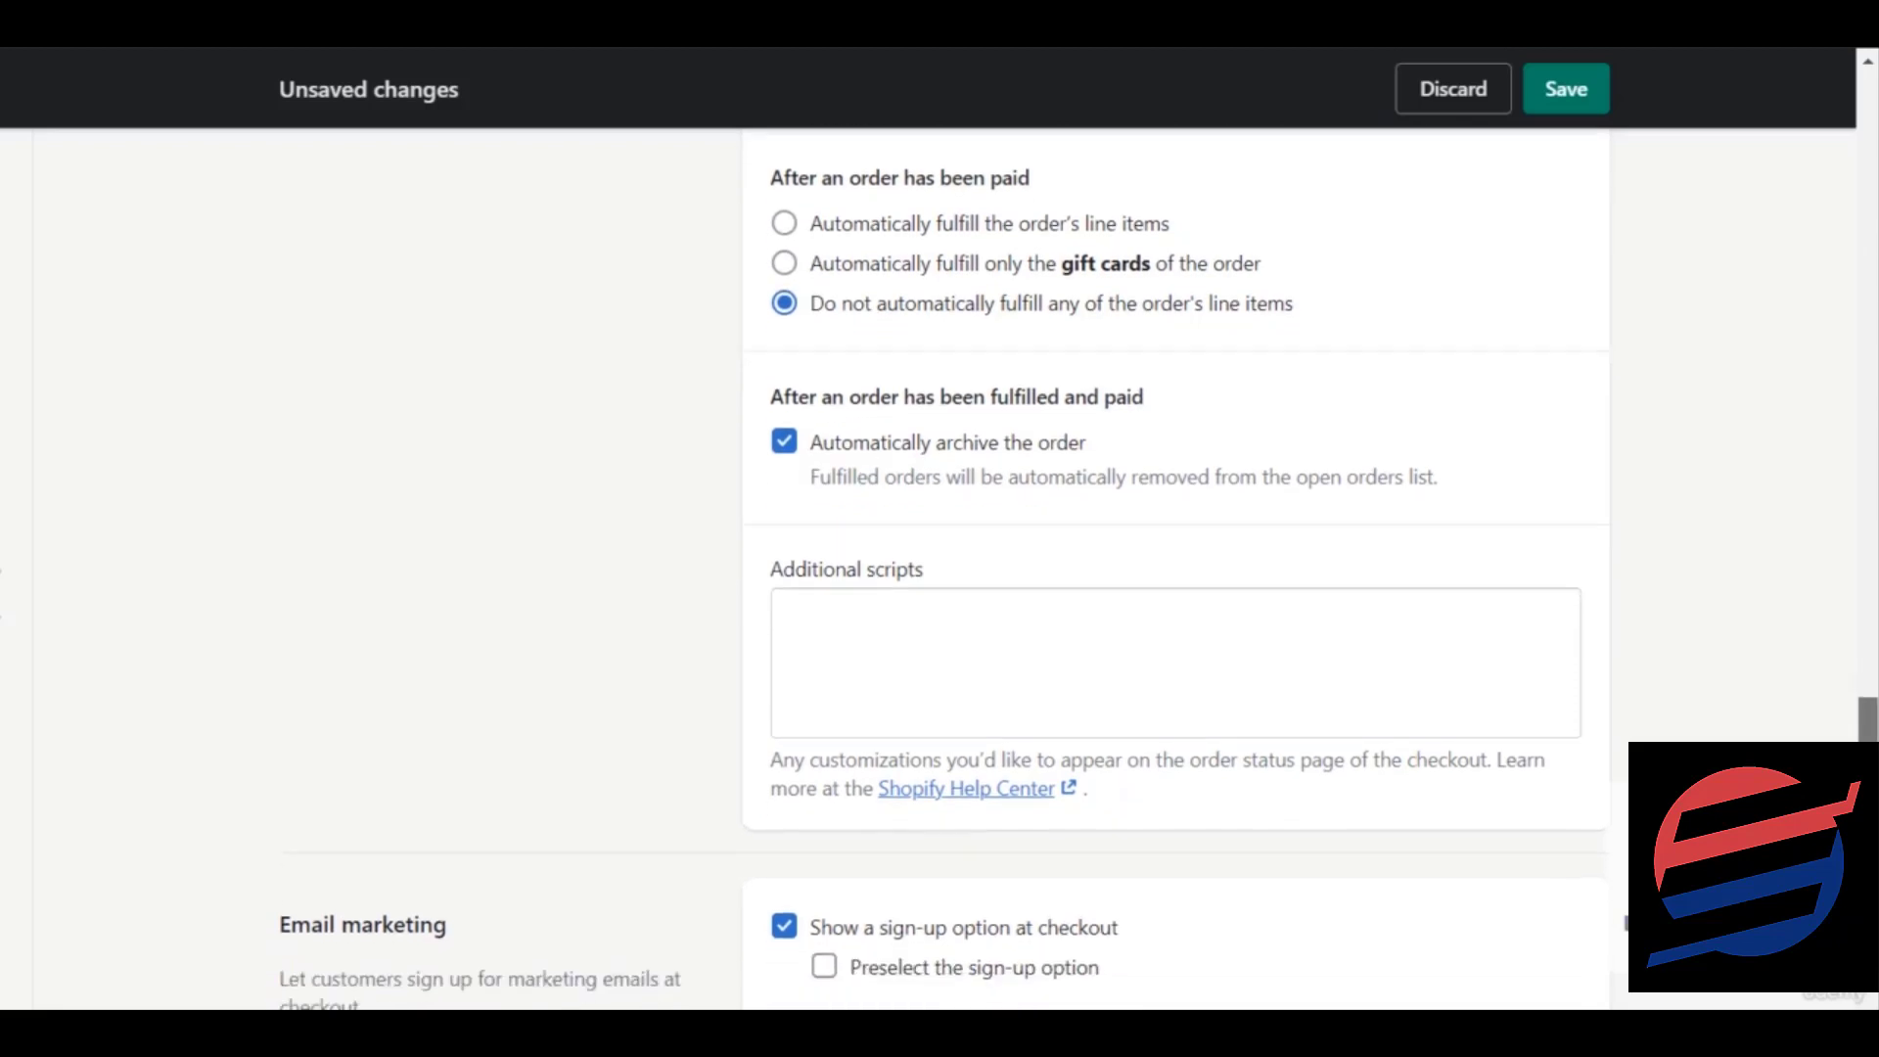
scroll(1077, 573, down, 3)
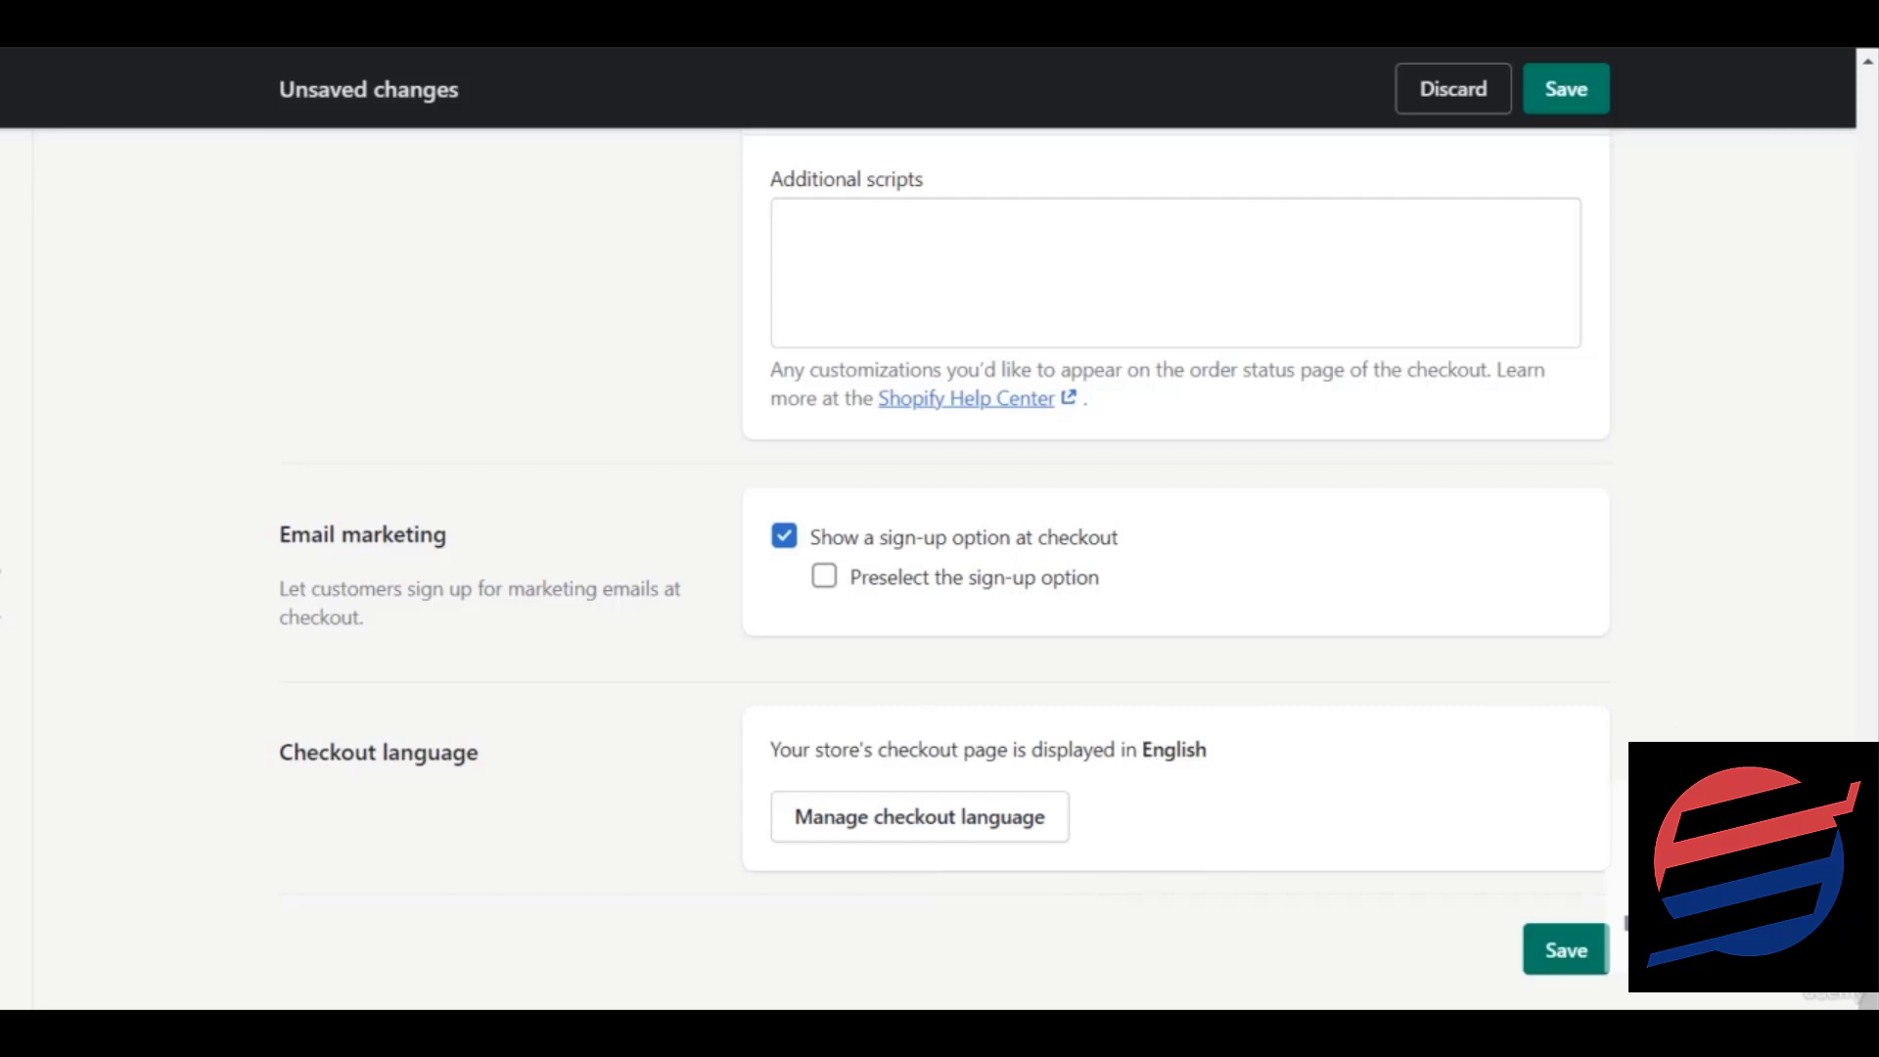
Save the changes made to the Checkout settings.
scroll(1175, 750, up, 20)
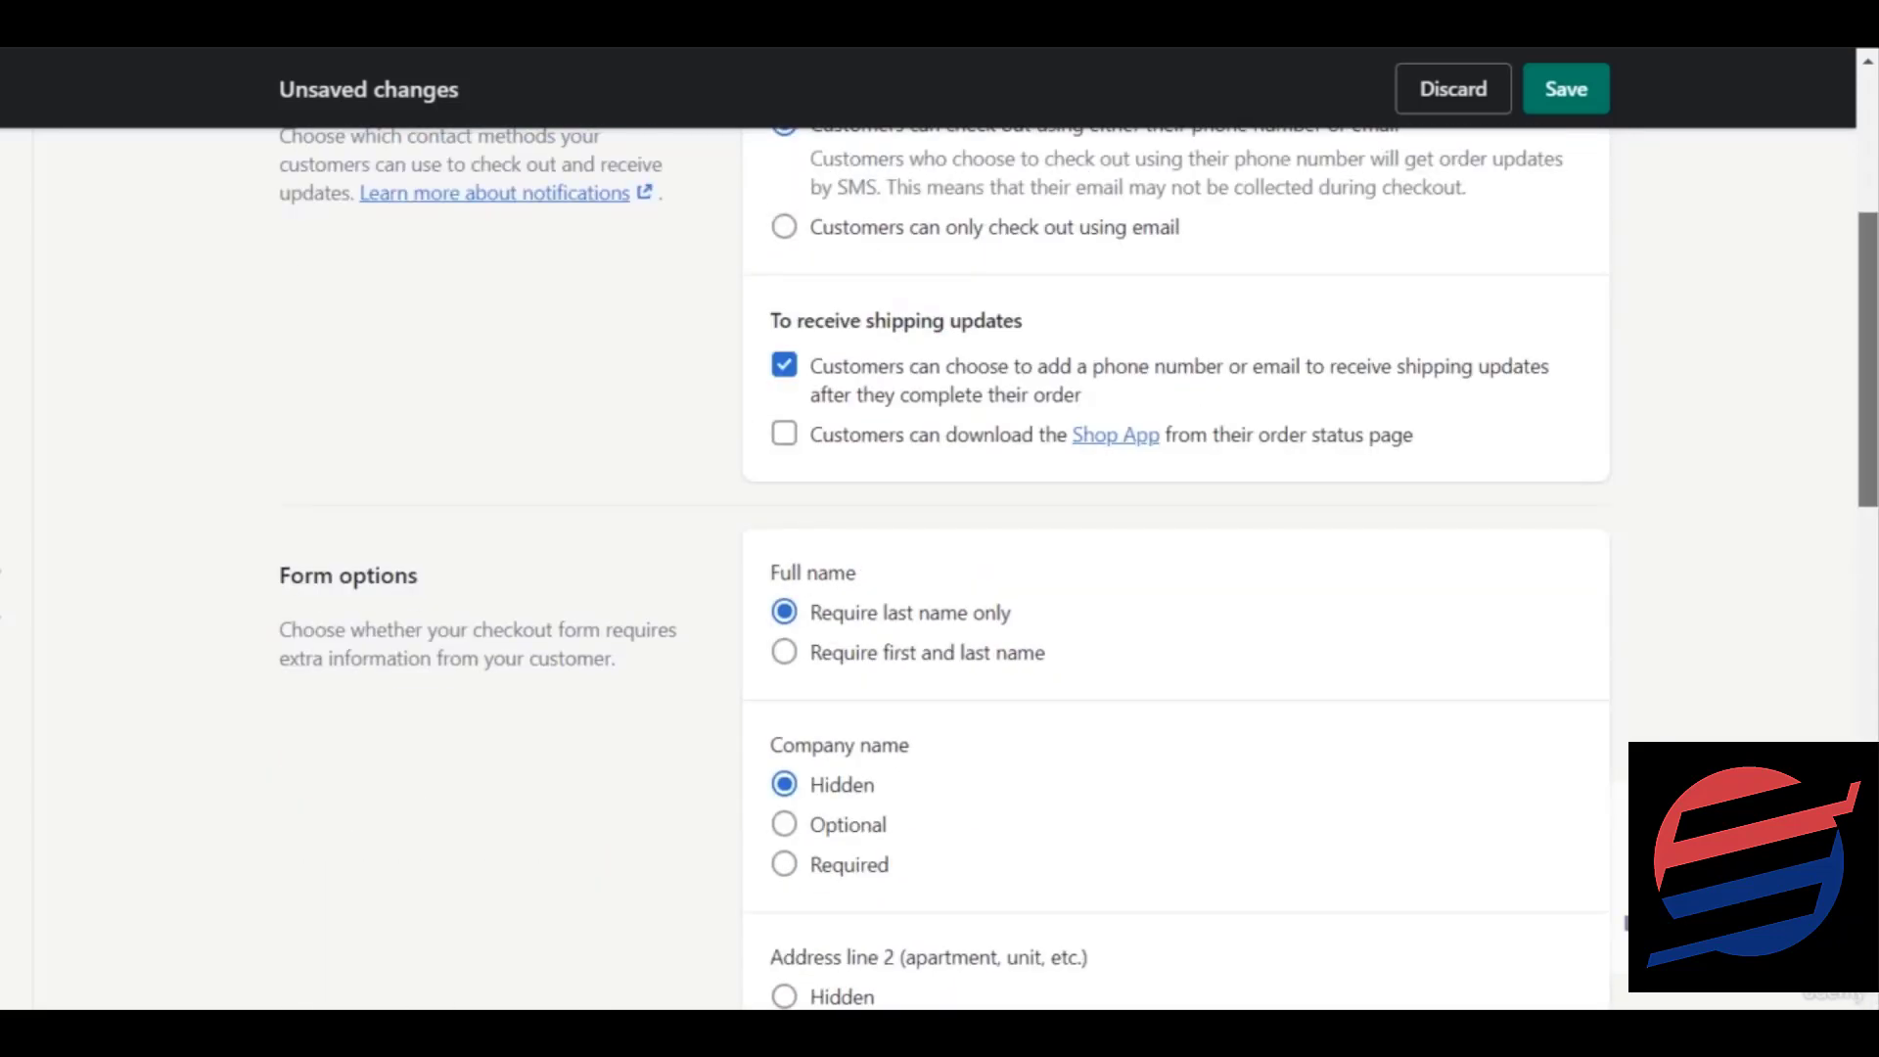
scroll(1175, 588, up, 10)
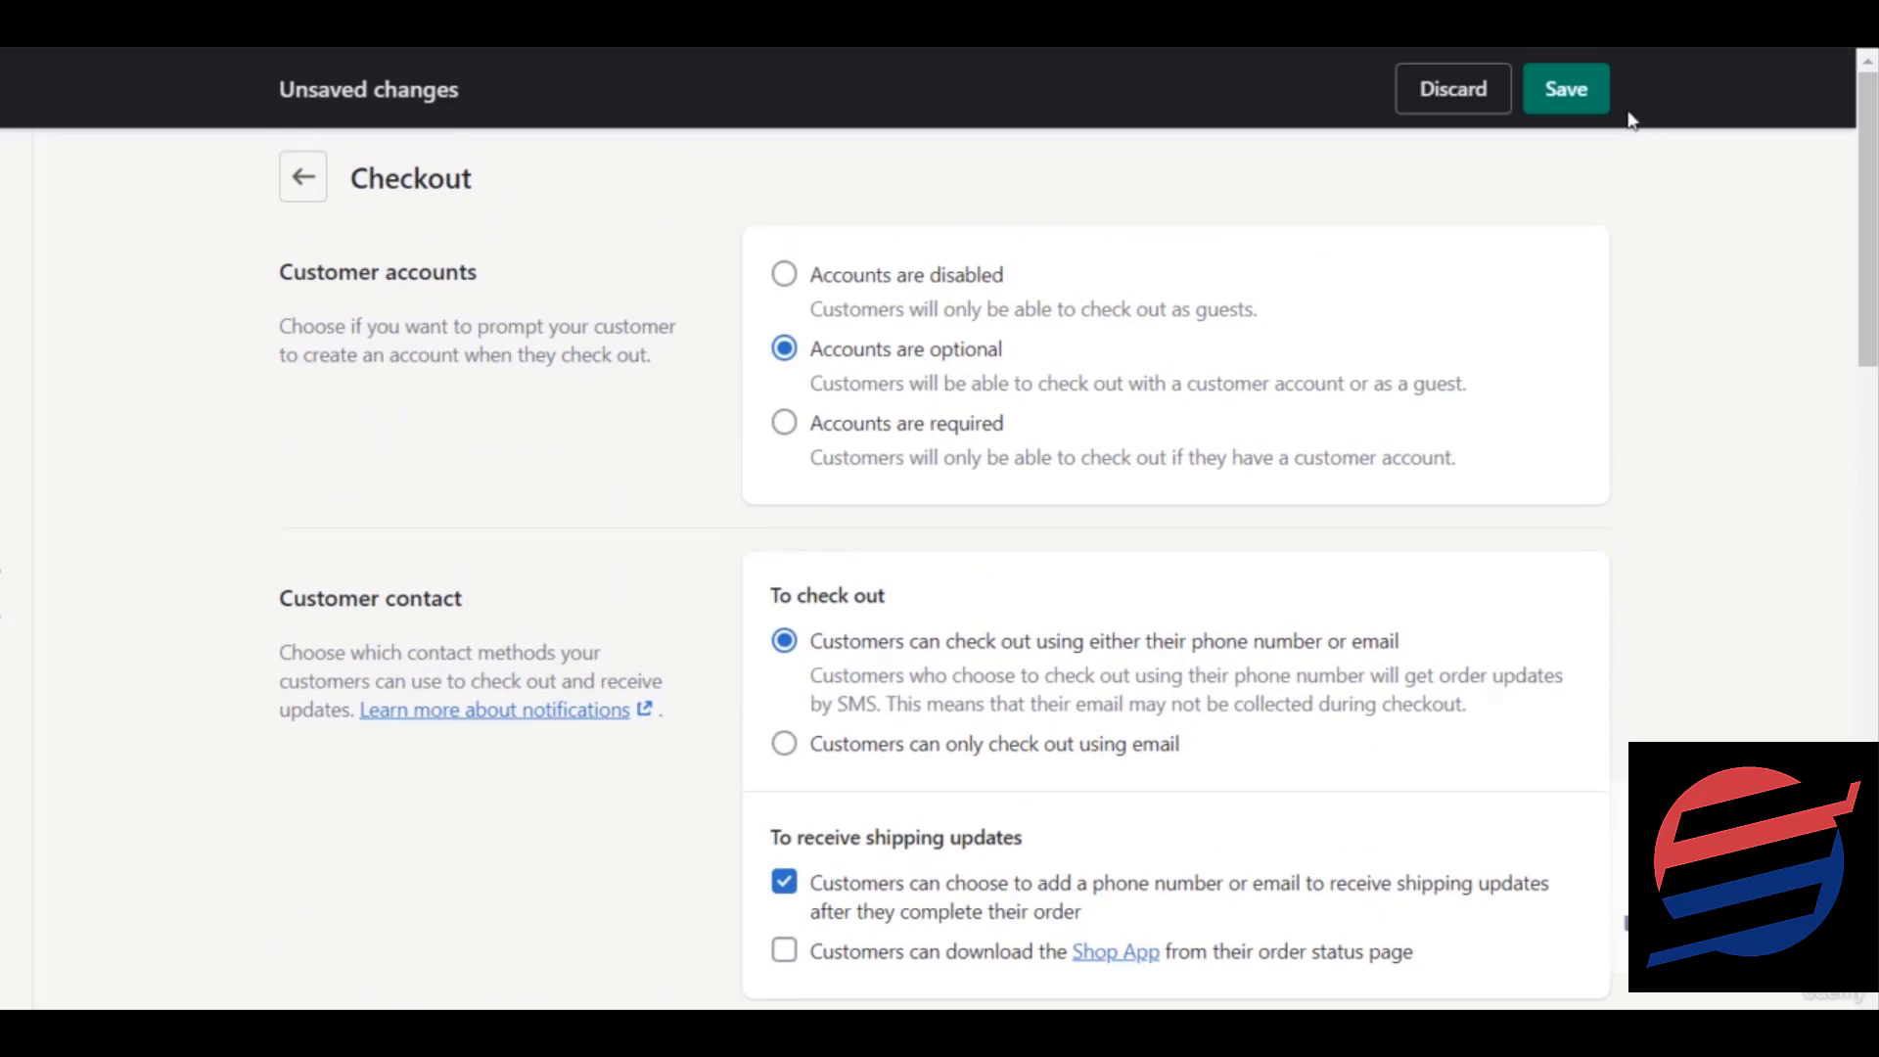
click(1599, 105)
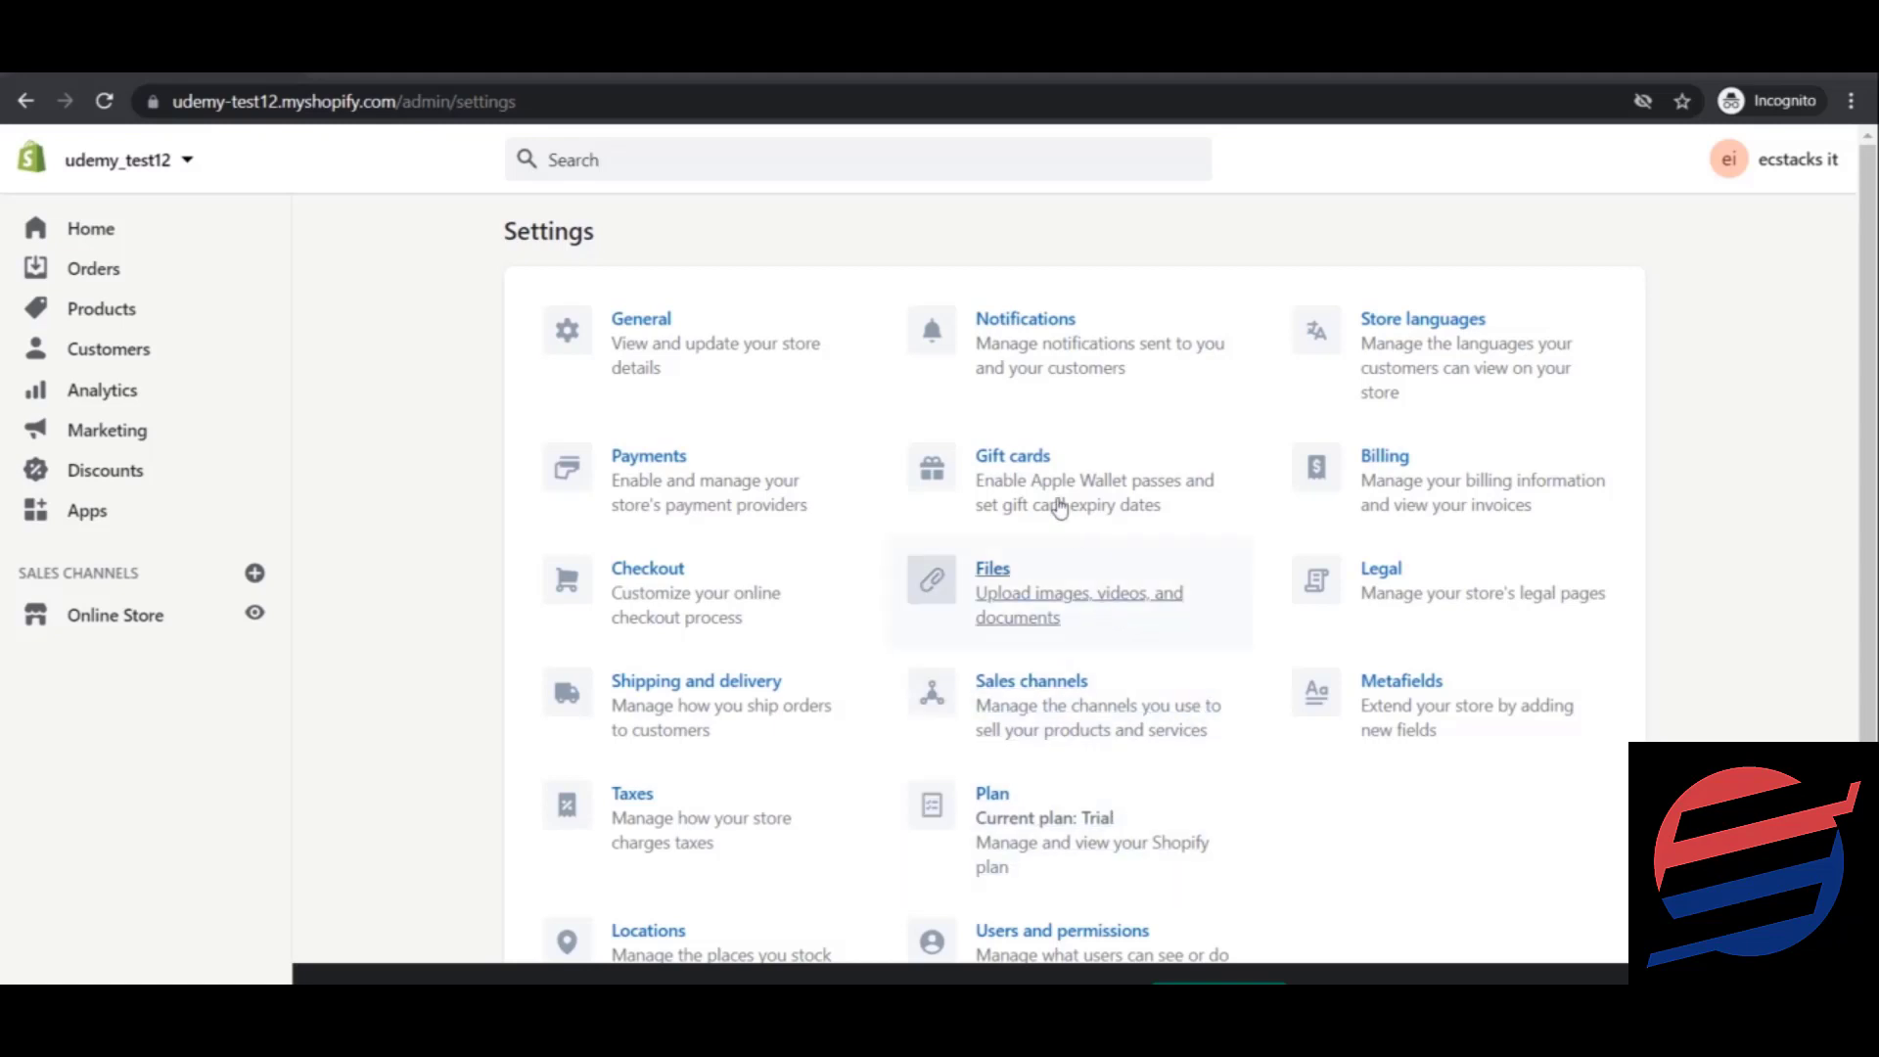
Open the Files settings, look over the file management page and start a file upload without adding a file.
click(1039, 611)
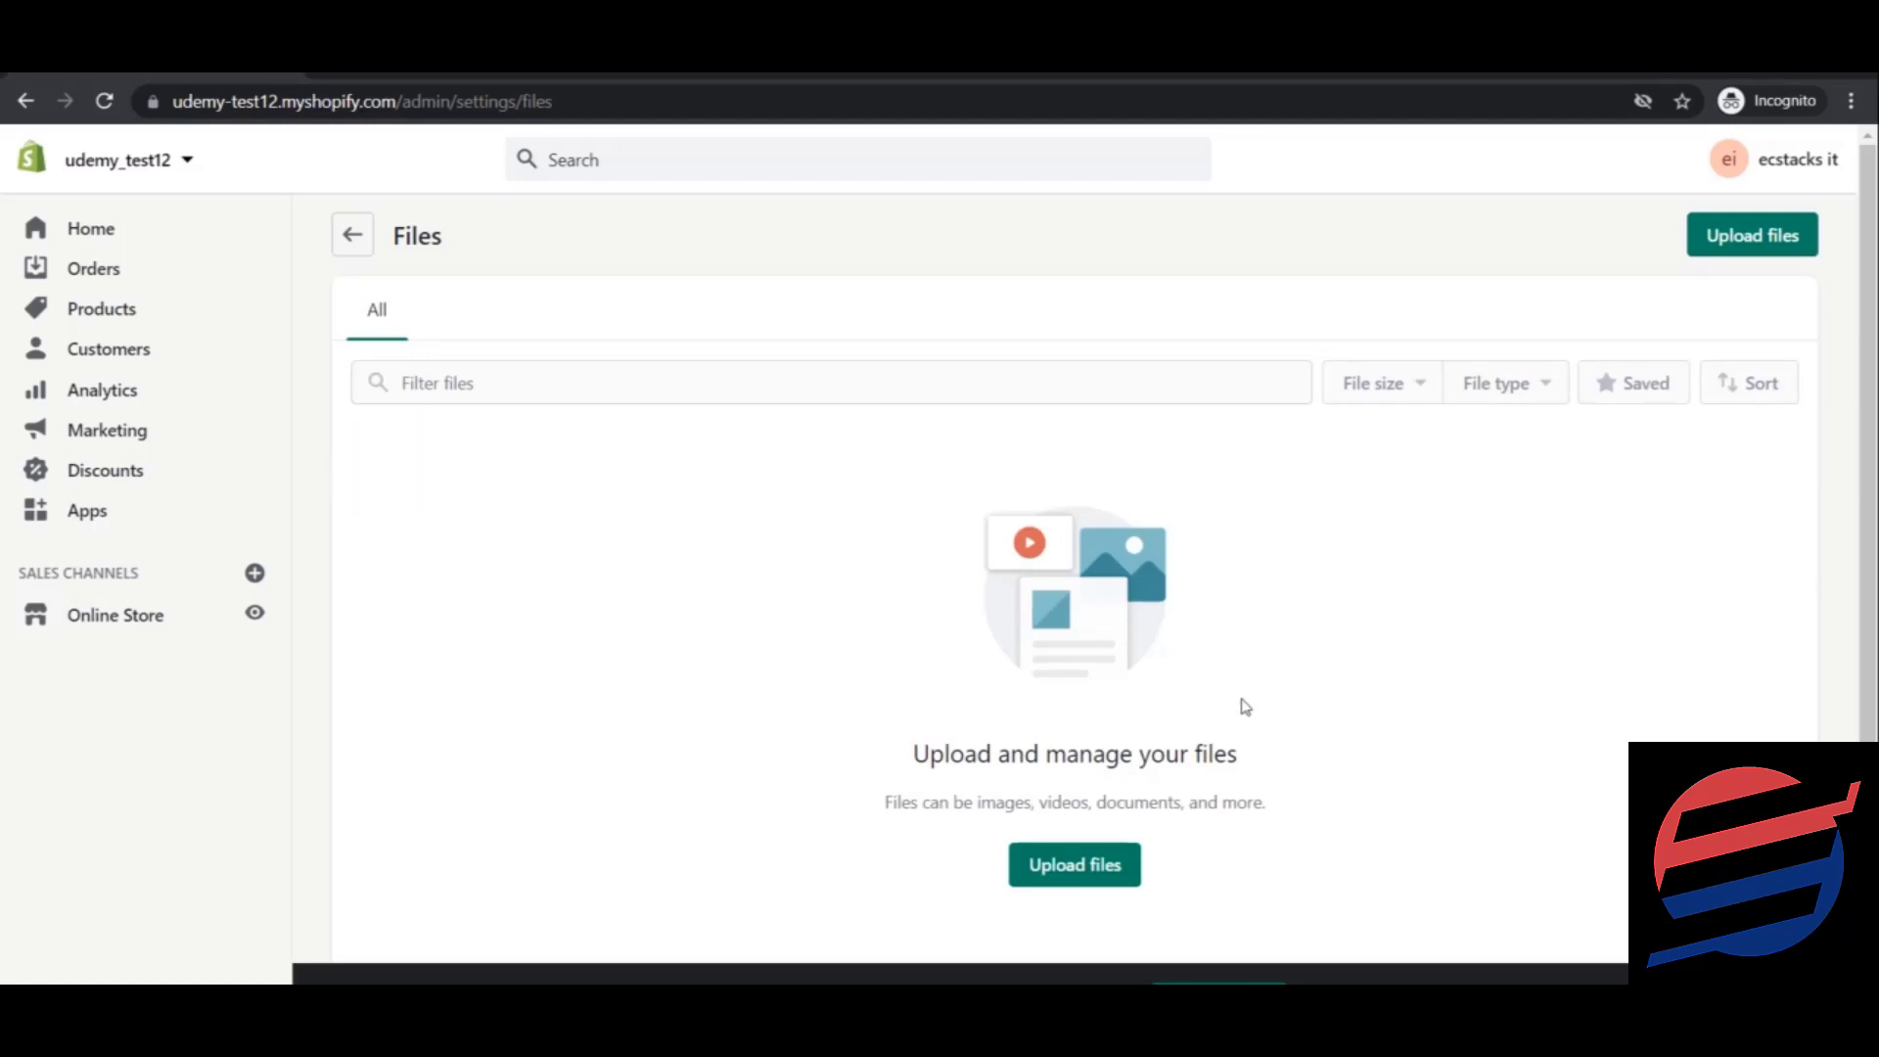
scroll(1241, 705, down, 2)
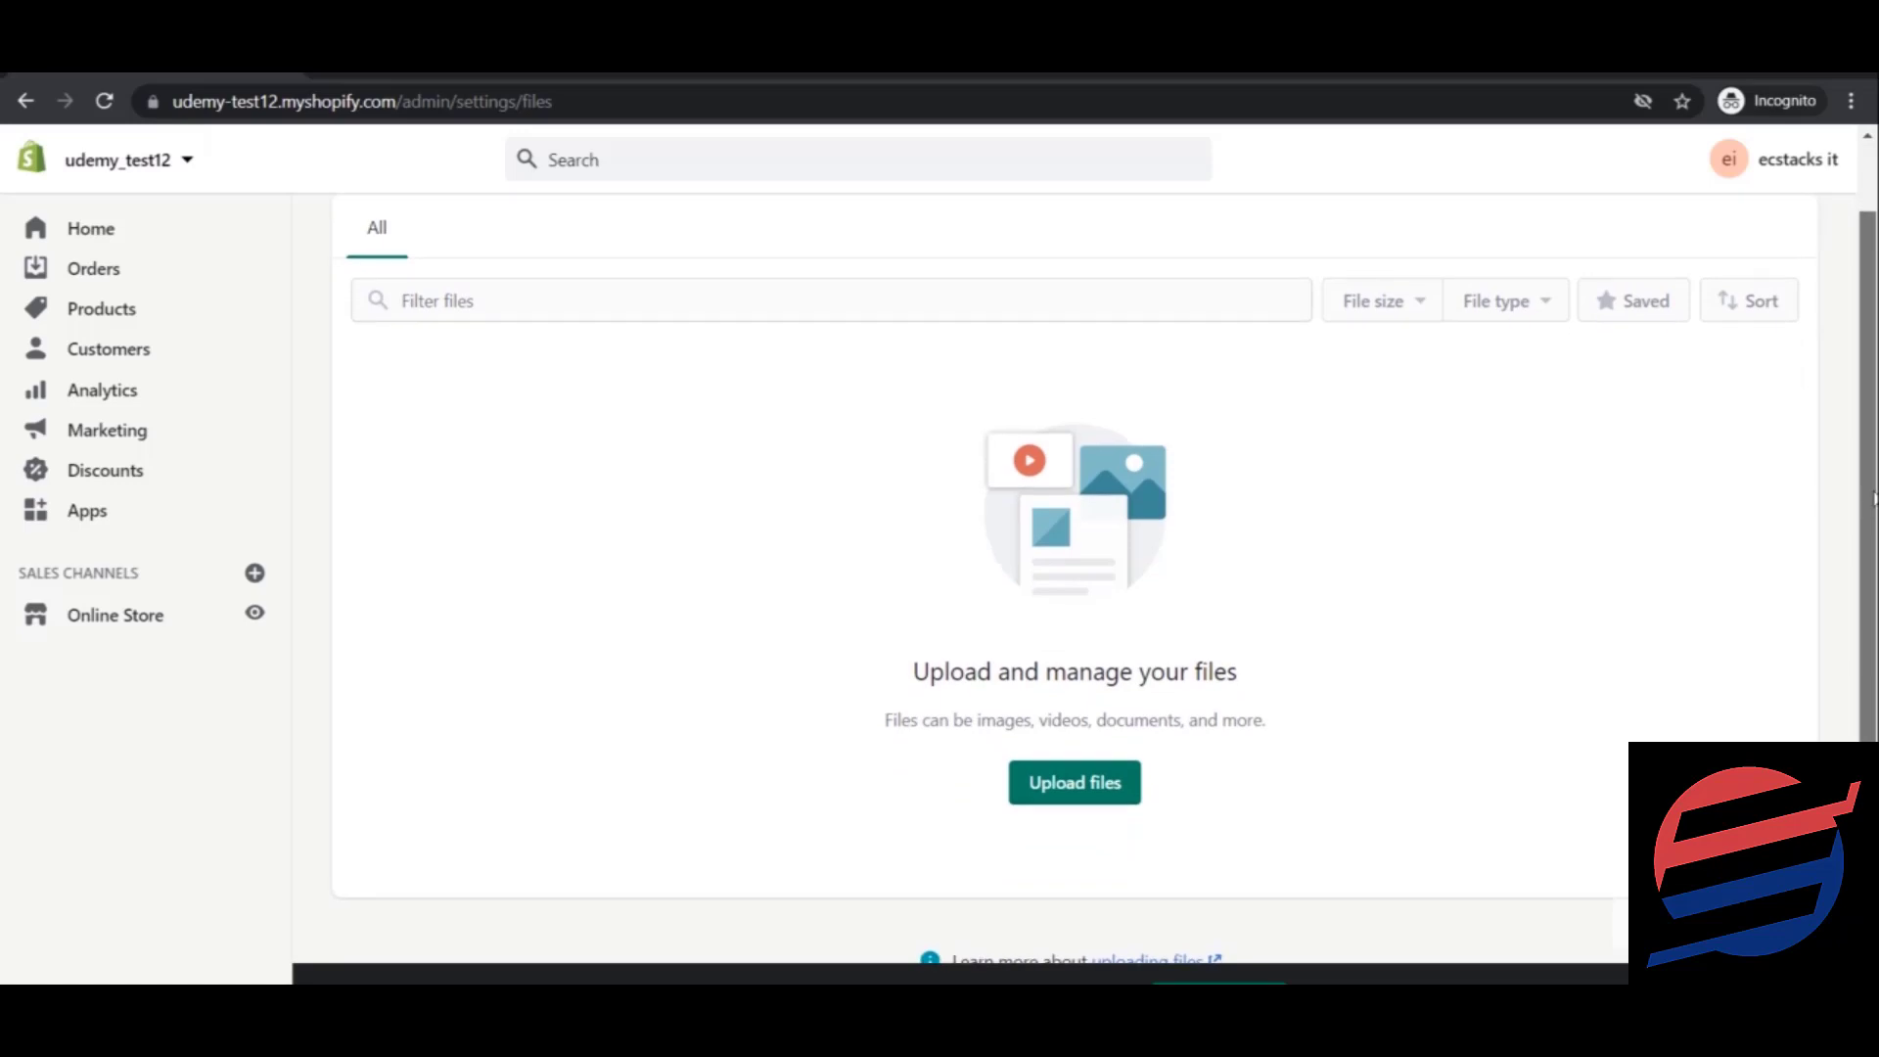
scroll(1872, 499, down, 1)
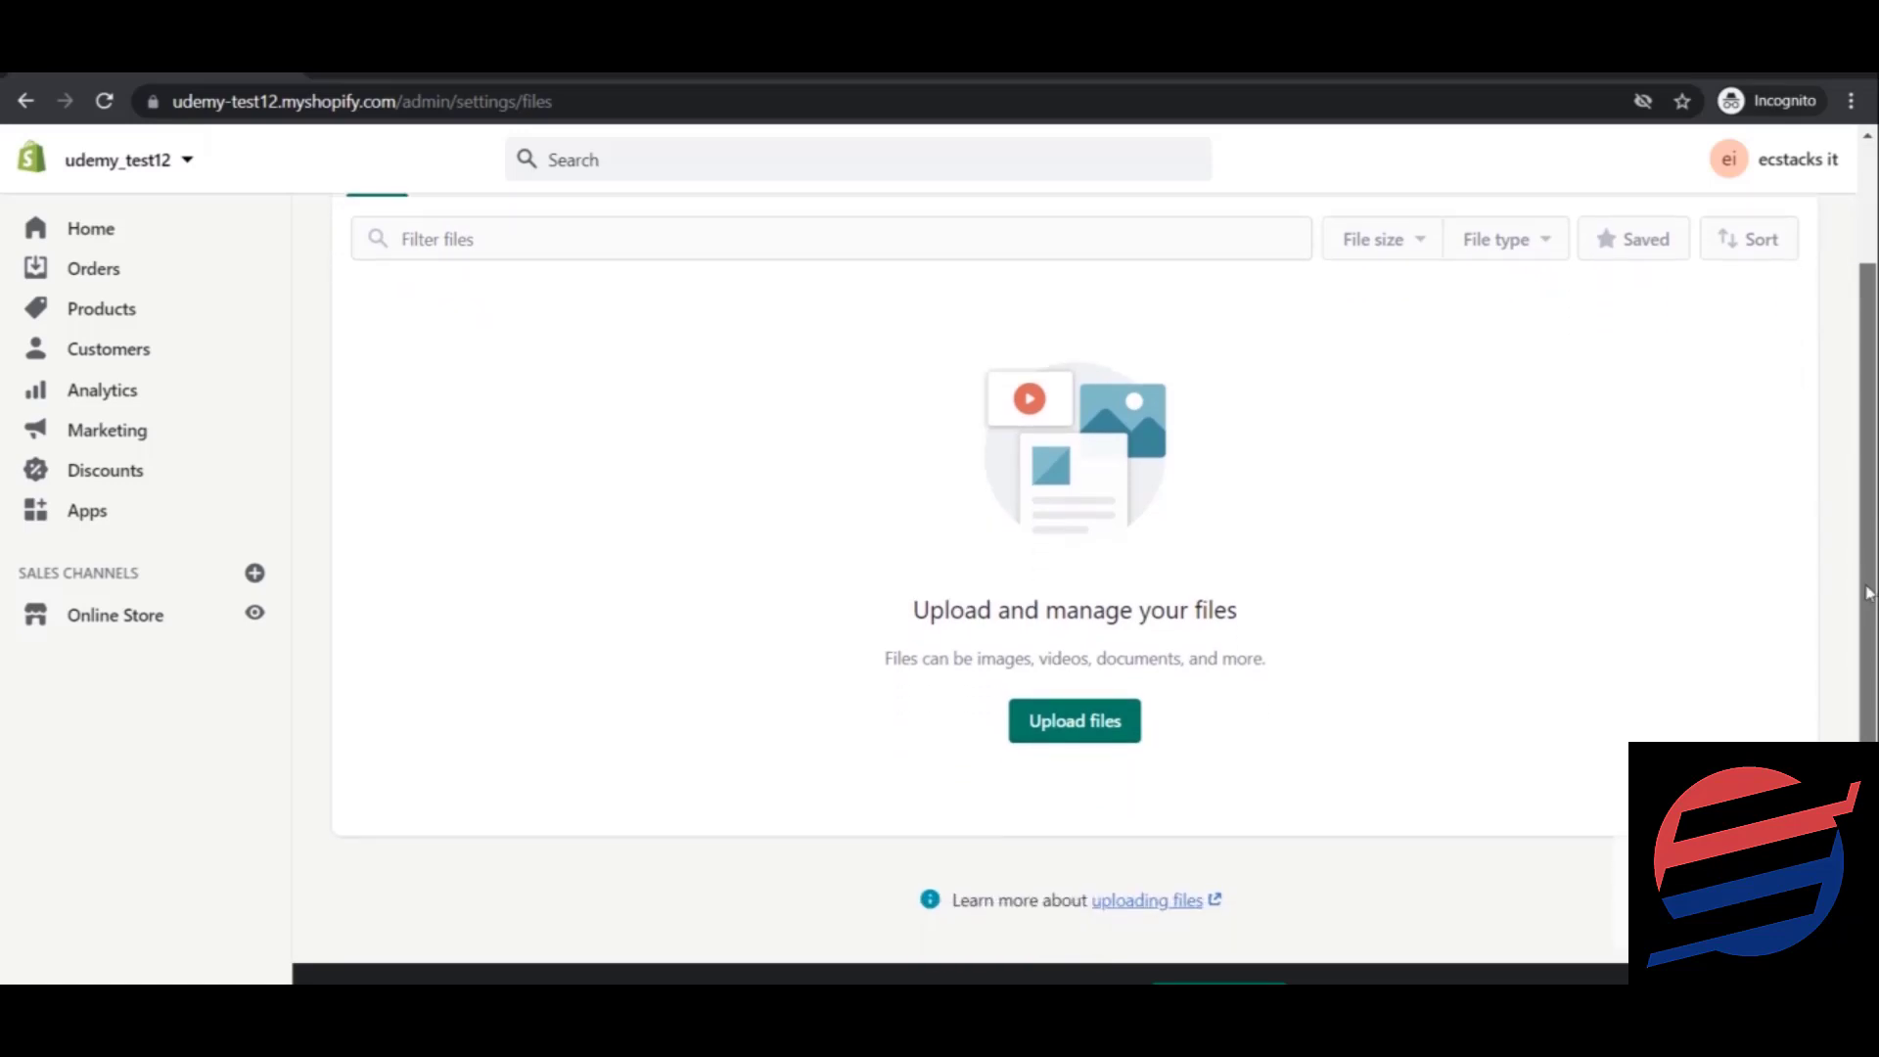
scroll(1873, 499, up, 2)
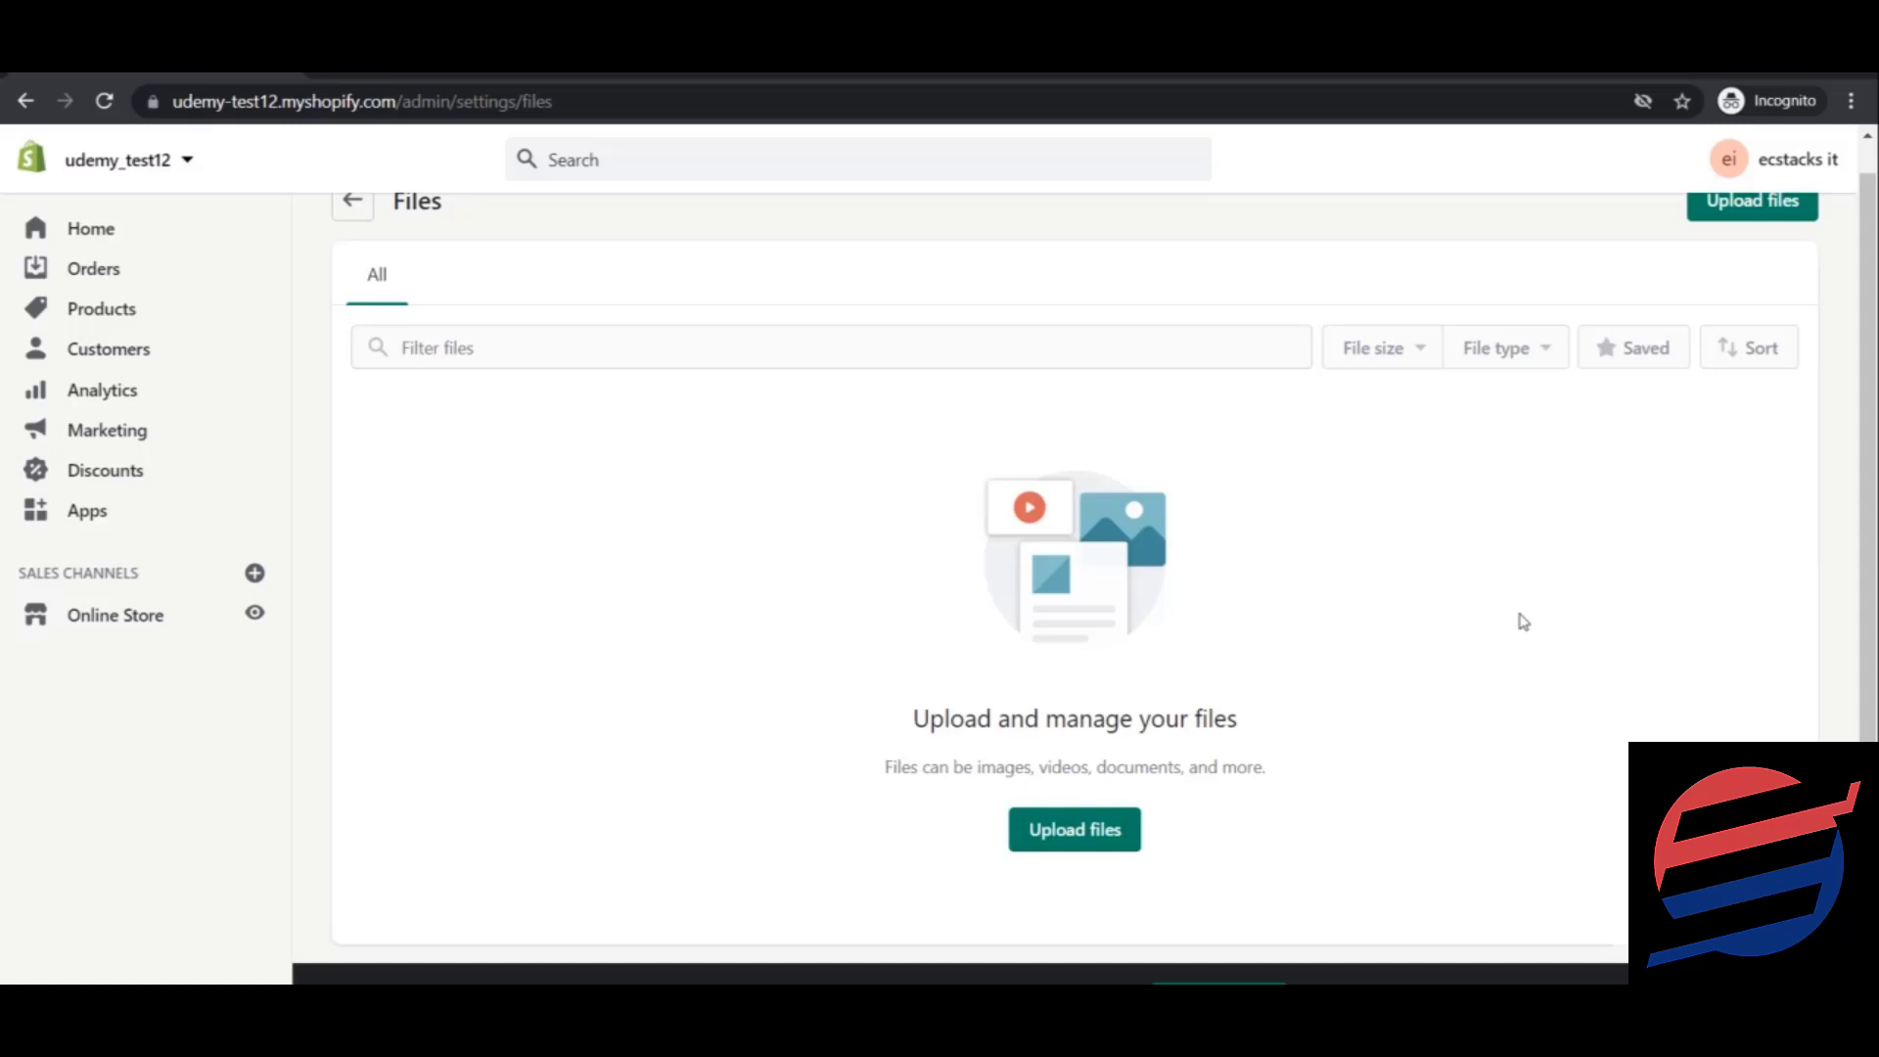
click(1038, 798)
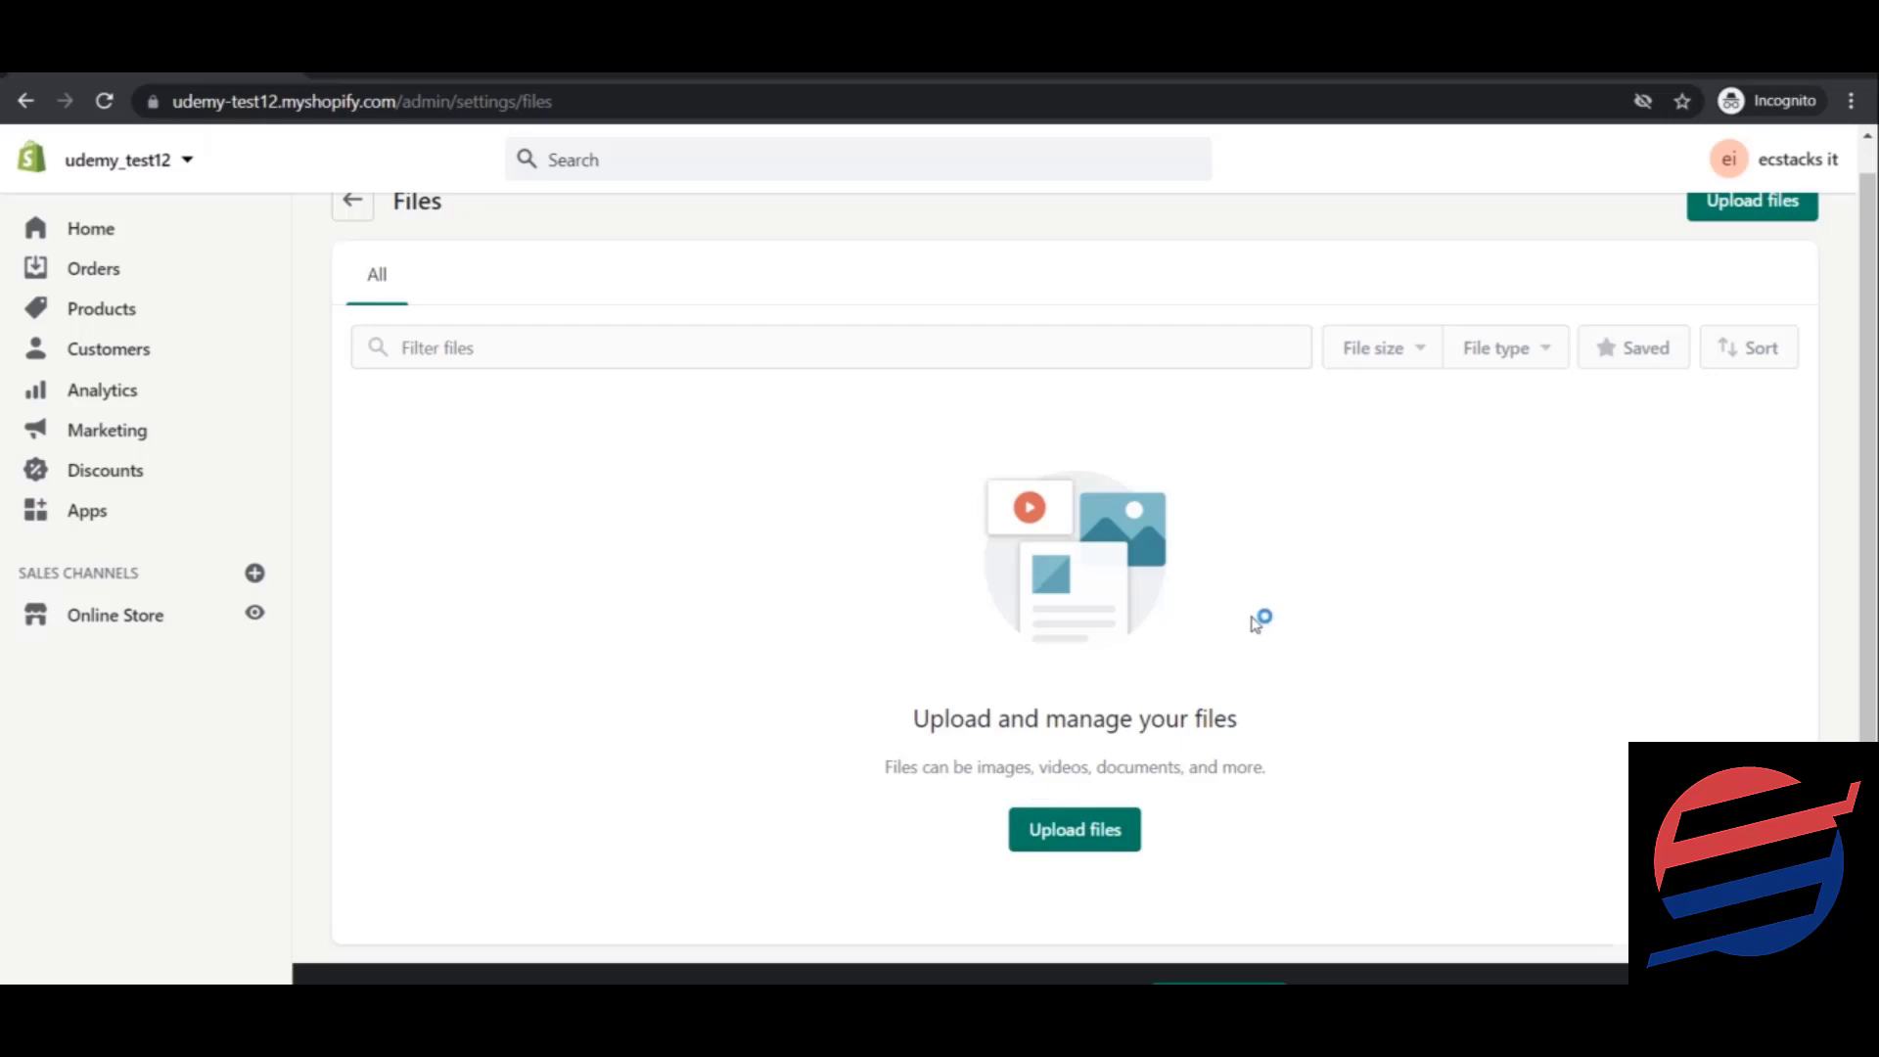
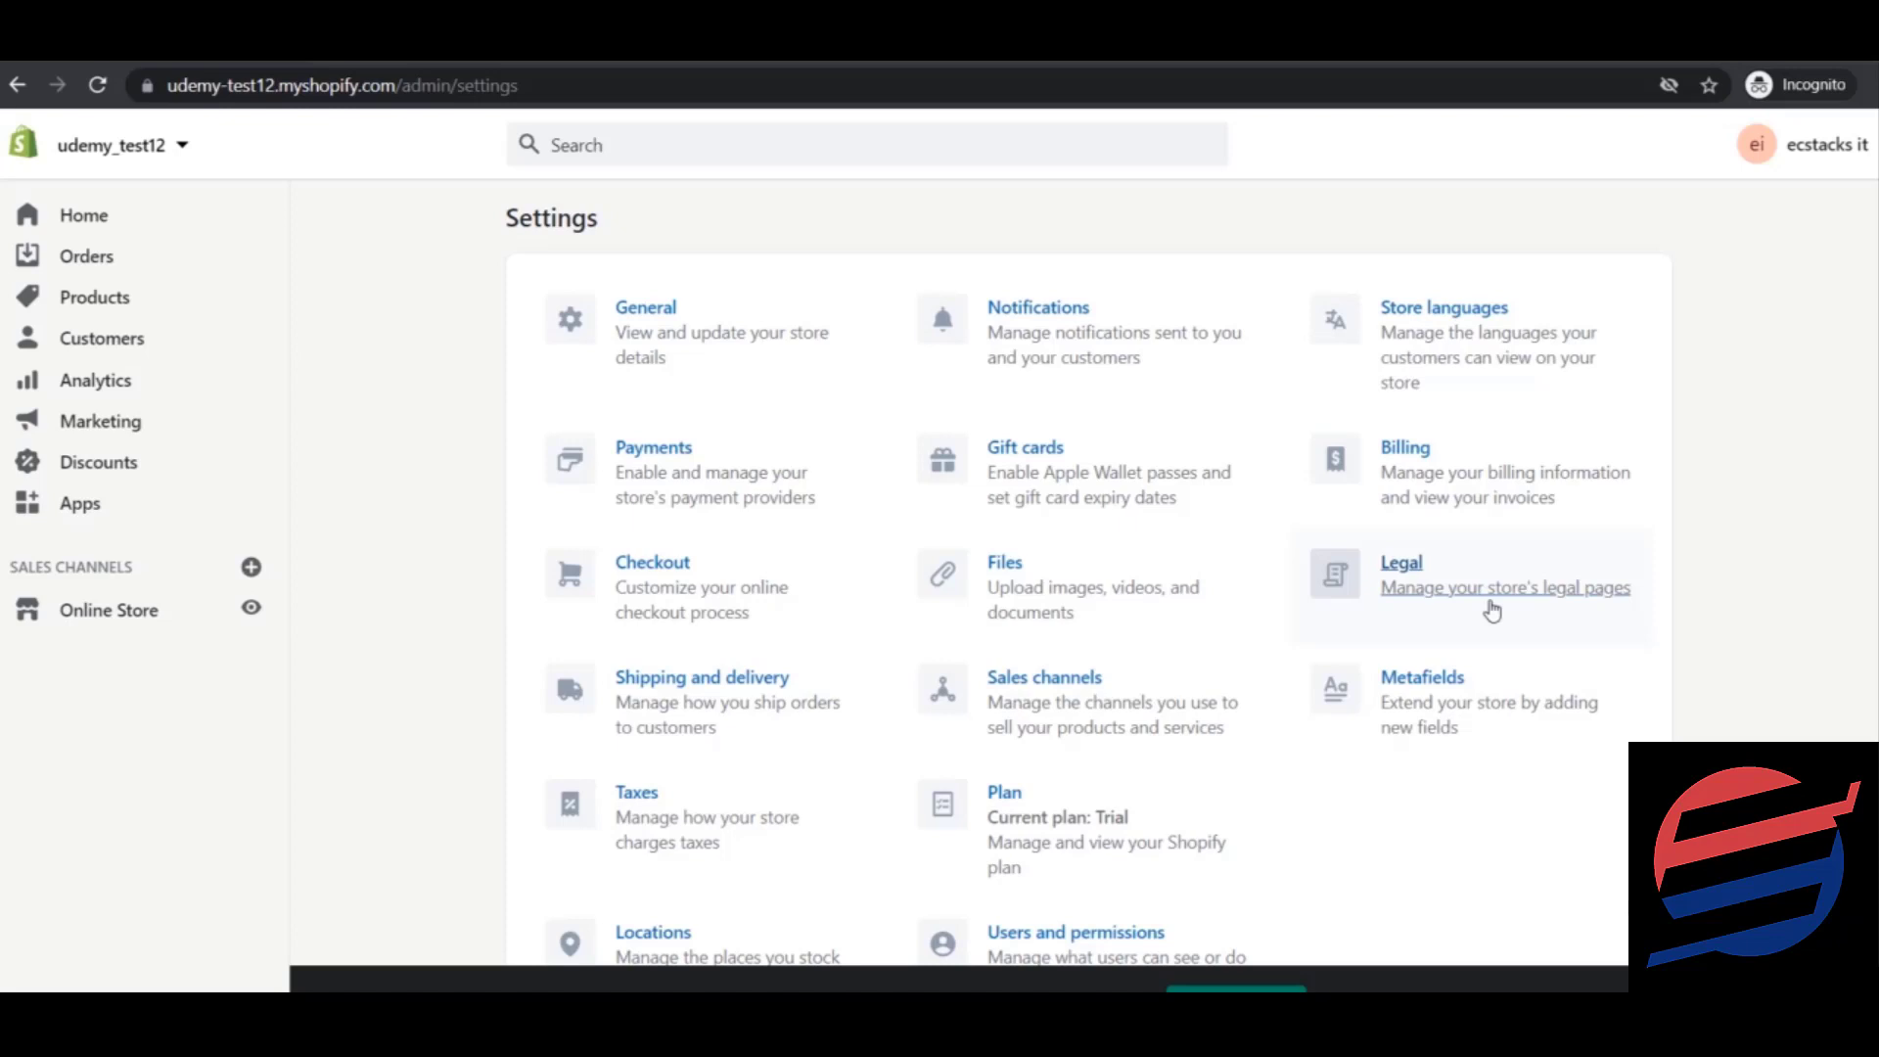
Open the Legal settings and look through the refund, privacy, terms of service and shipping policy editors.
click(1431, 578)
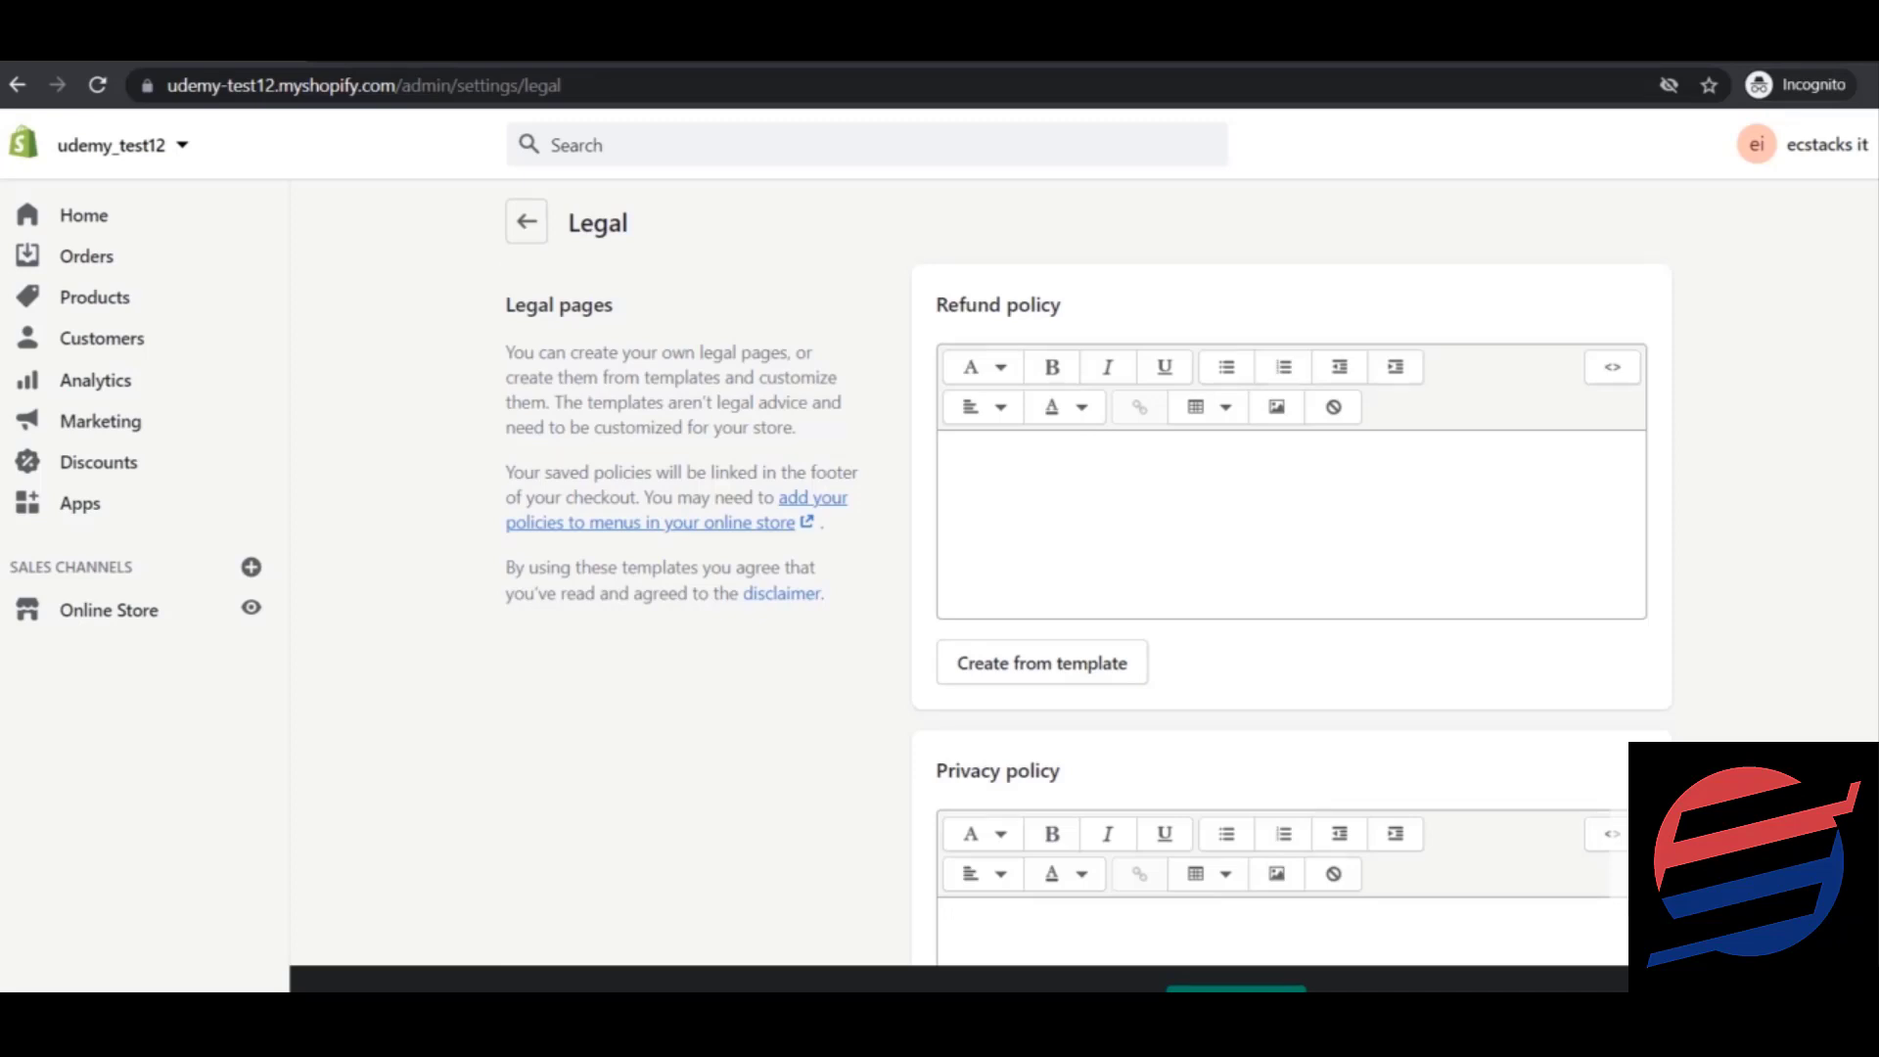
scroll(1088, 567, down, 5)
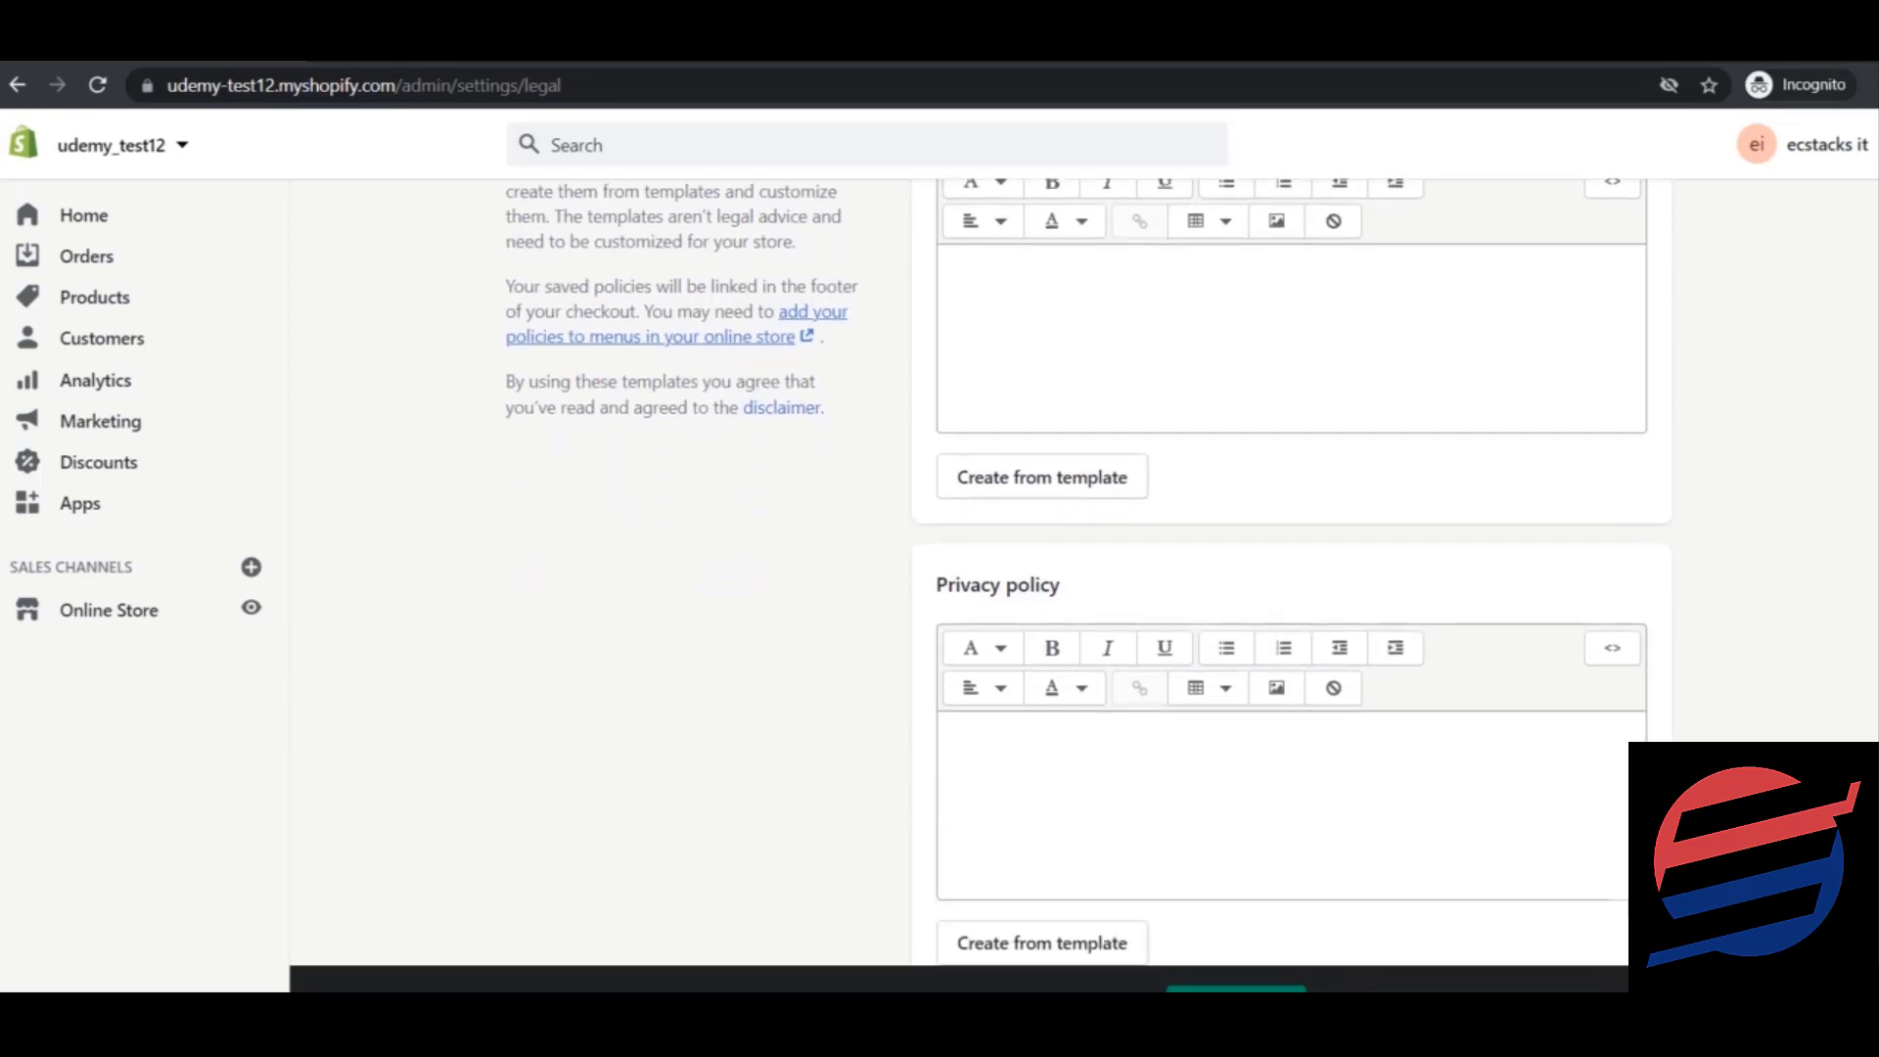
scroll(1087, 567, down, 7)
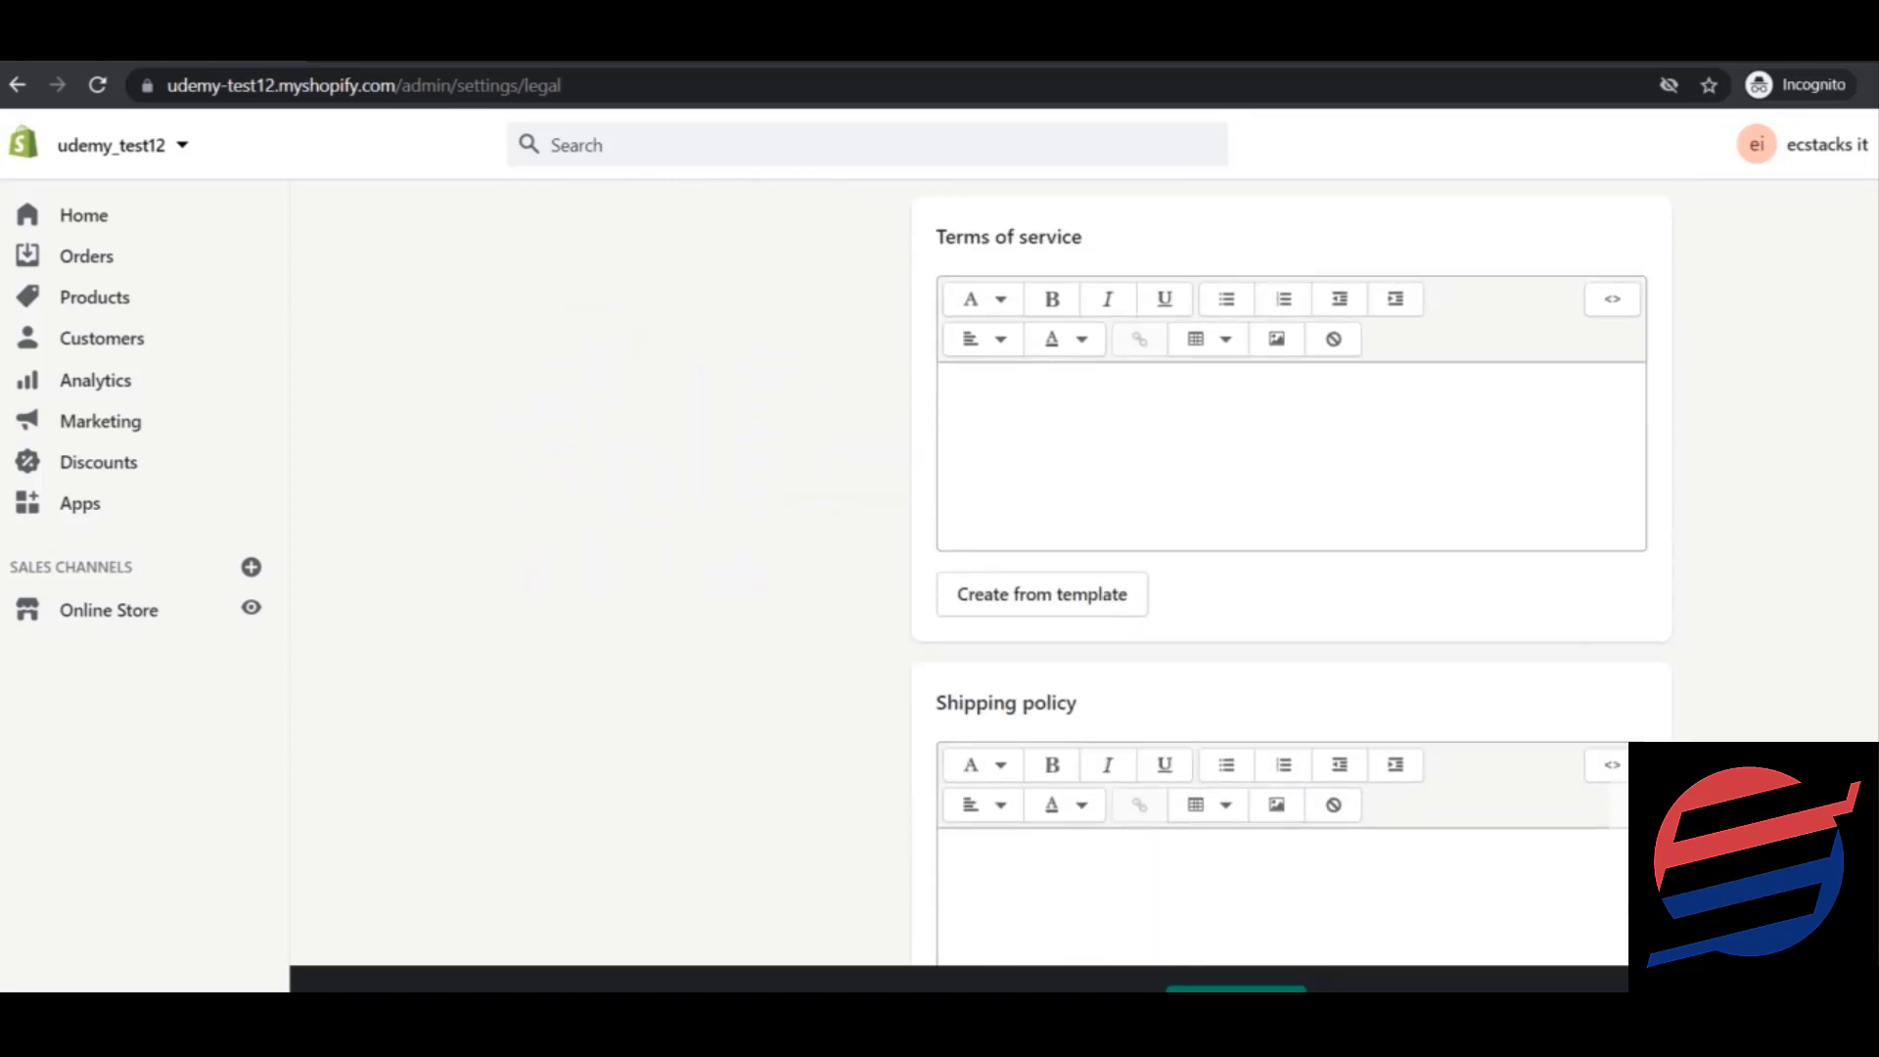
scroll(1088, 568, down, 1)
scroll(1292, 572, up, 13)
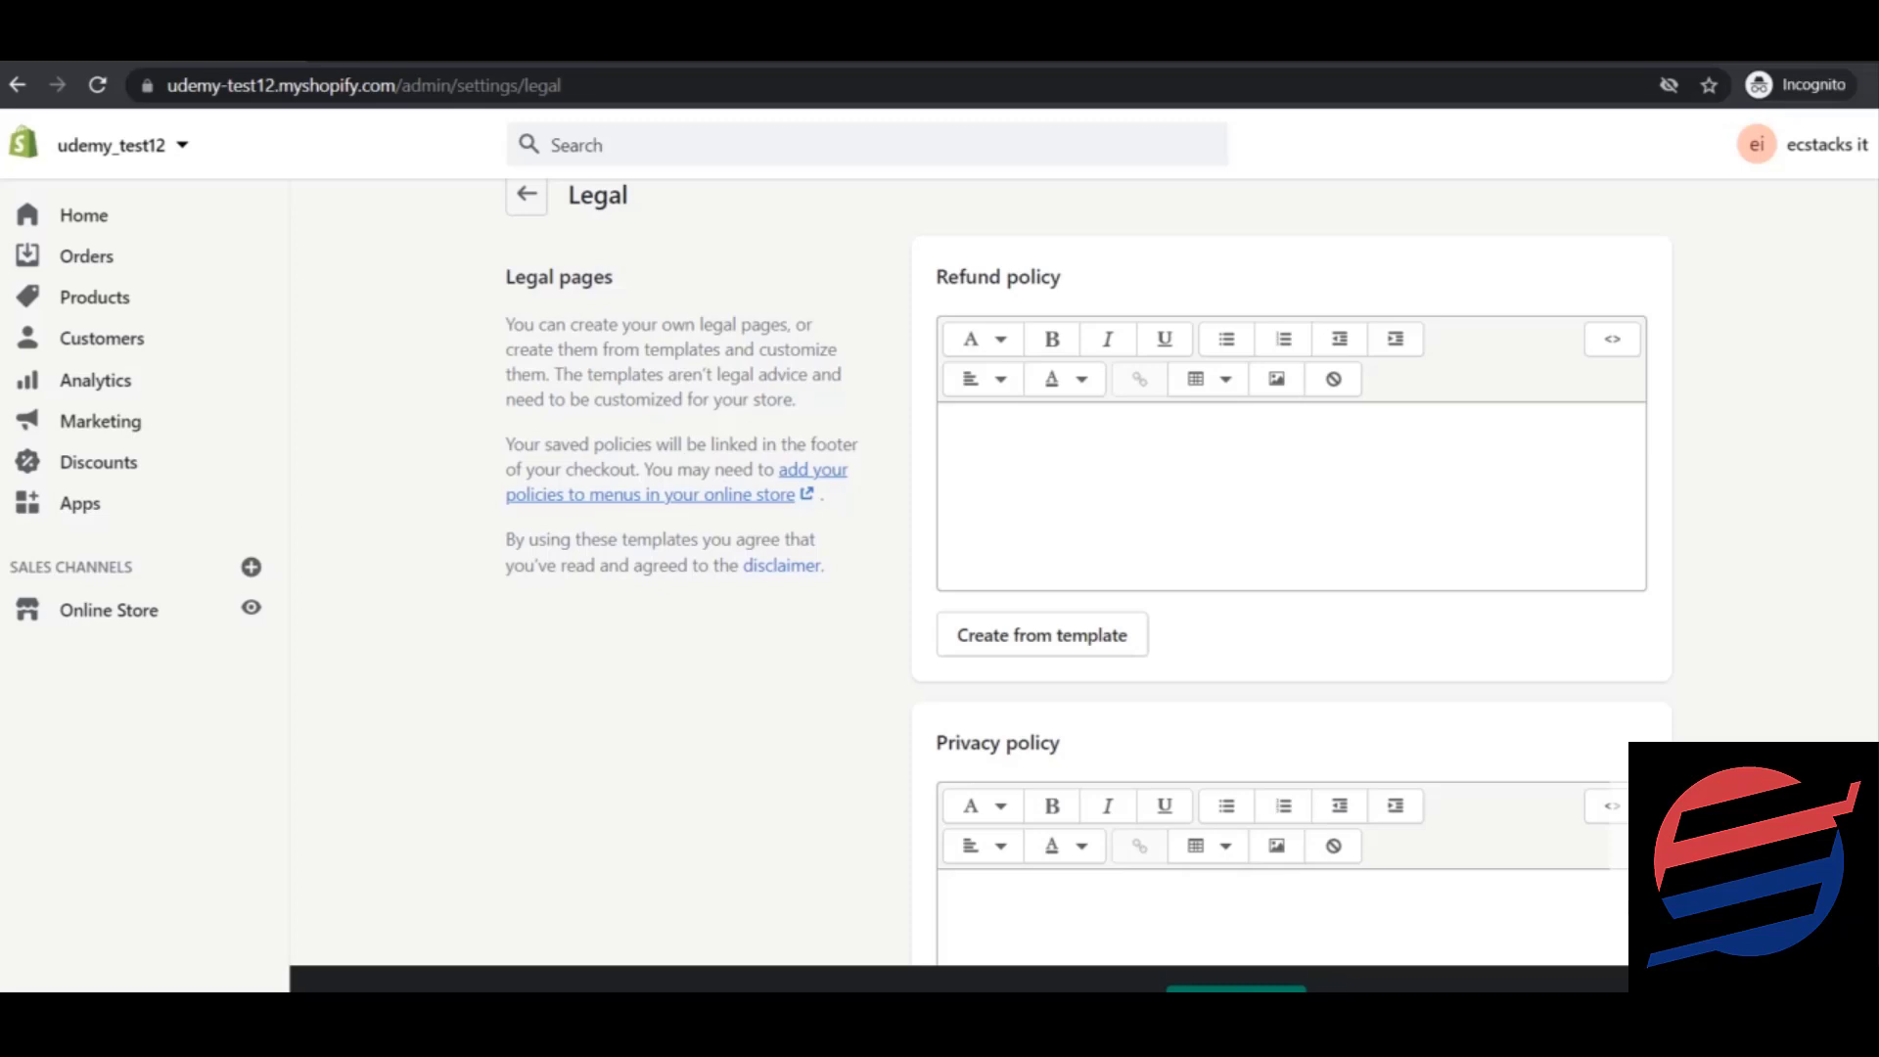
Go through the Legal page's policy editors once more, from the refund policy to the shipping policy and back.
scroll(1085, 572, down, 1)
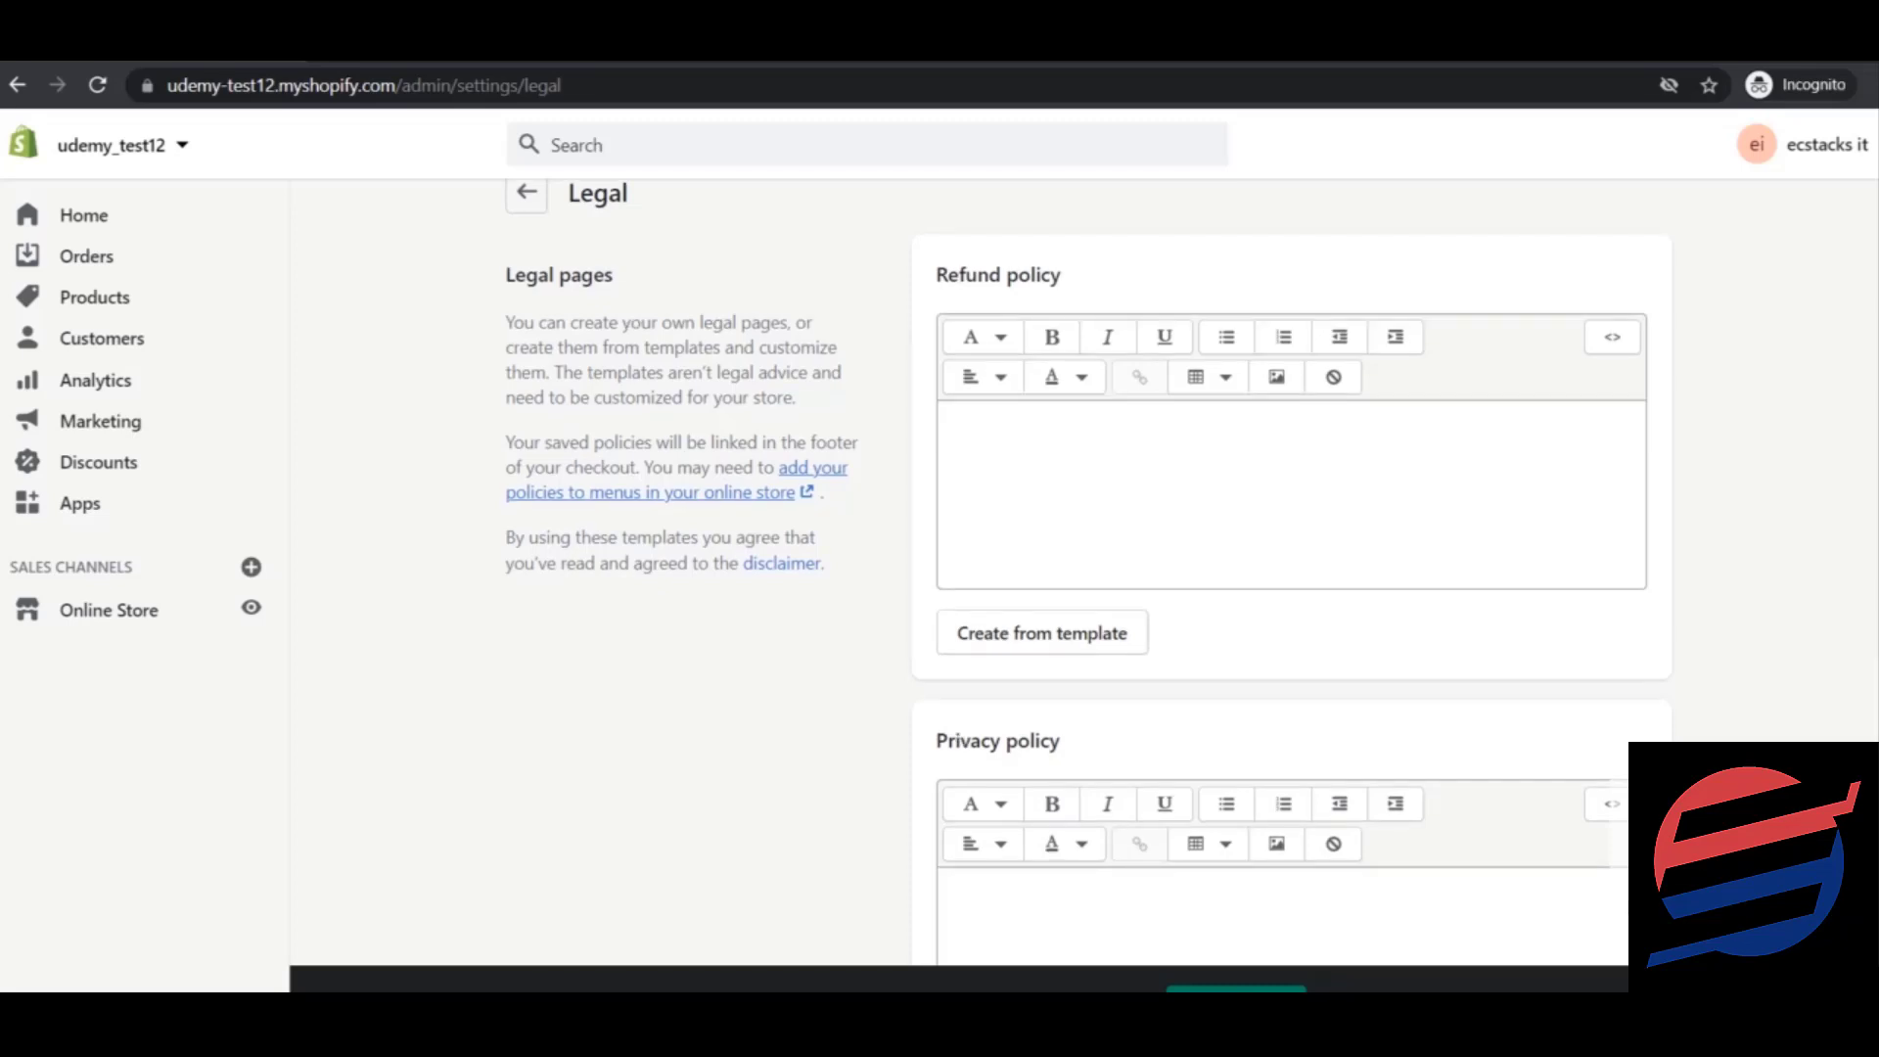
scroll(1087, 538, up, 1)
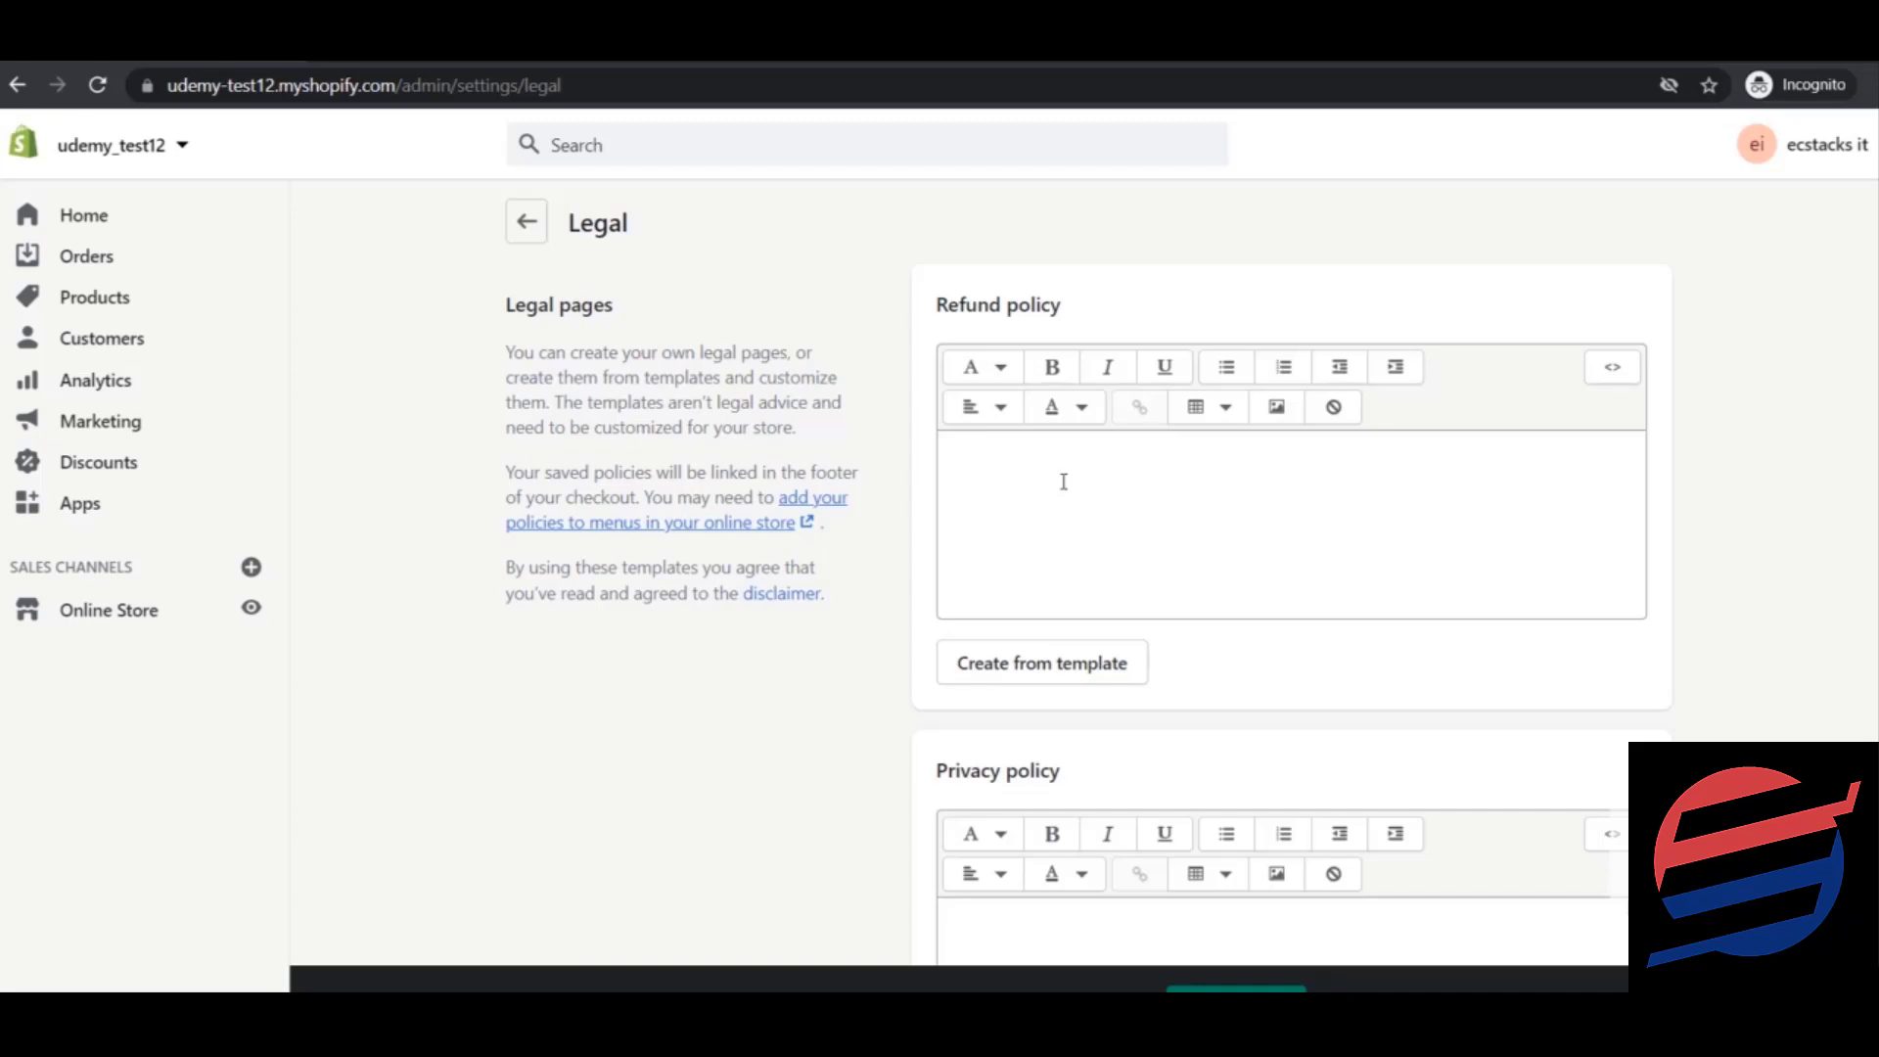
scroll(1645, 386, down, 3)
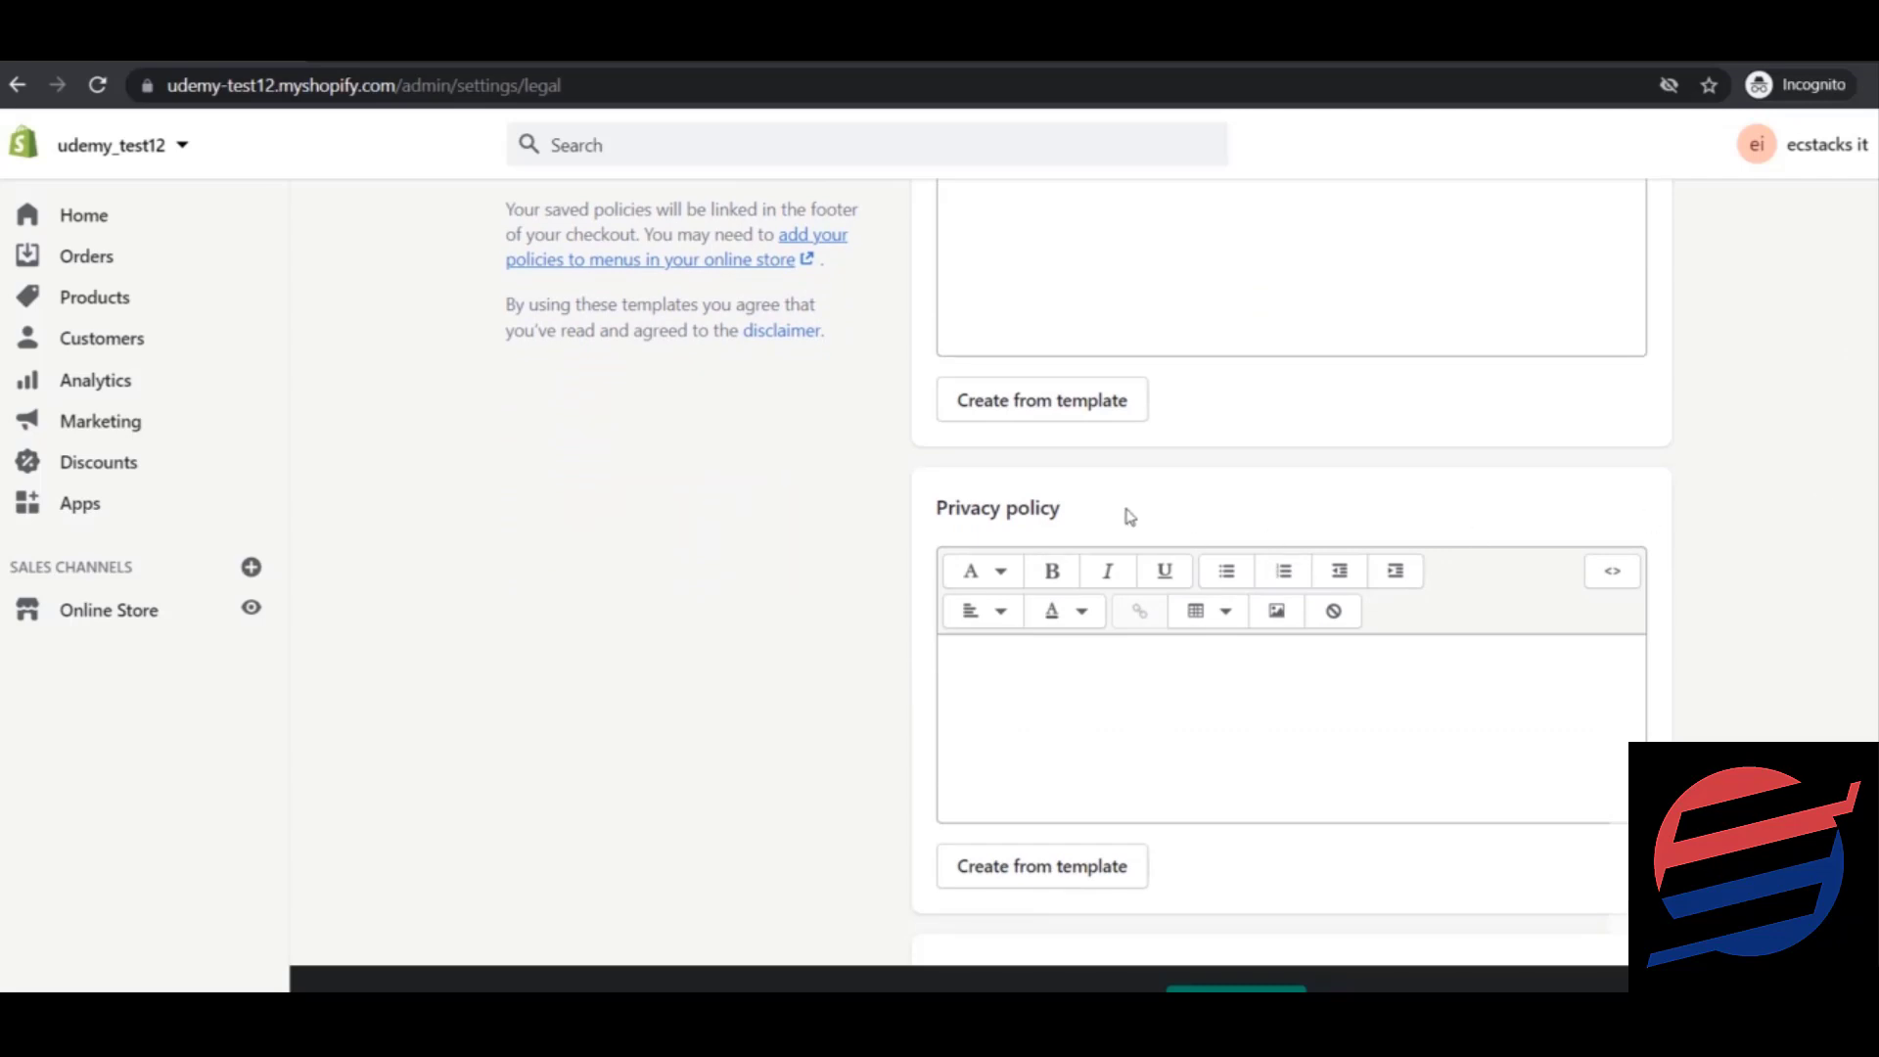
scroll(1292, 576, down, 4)
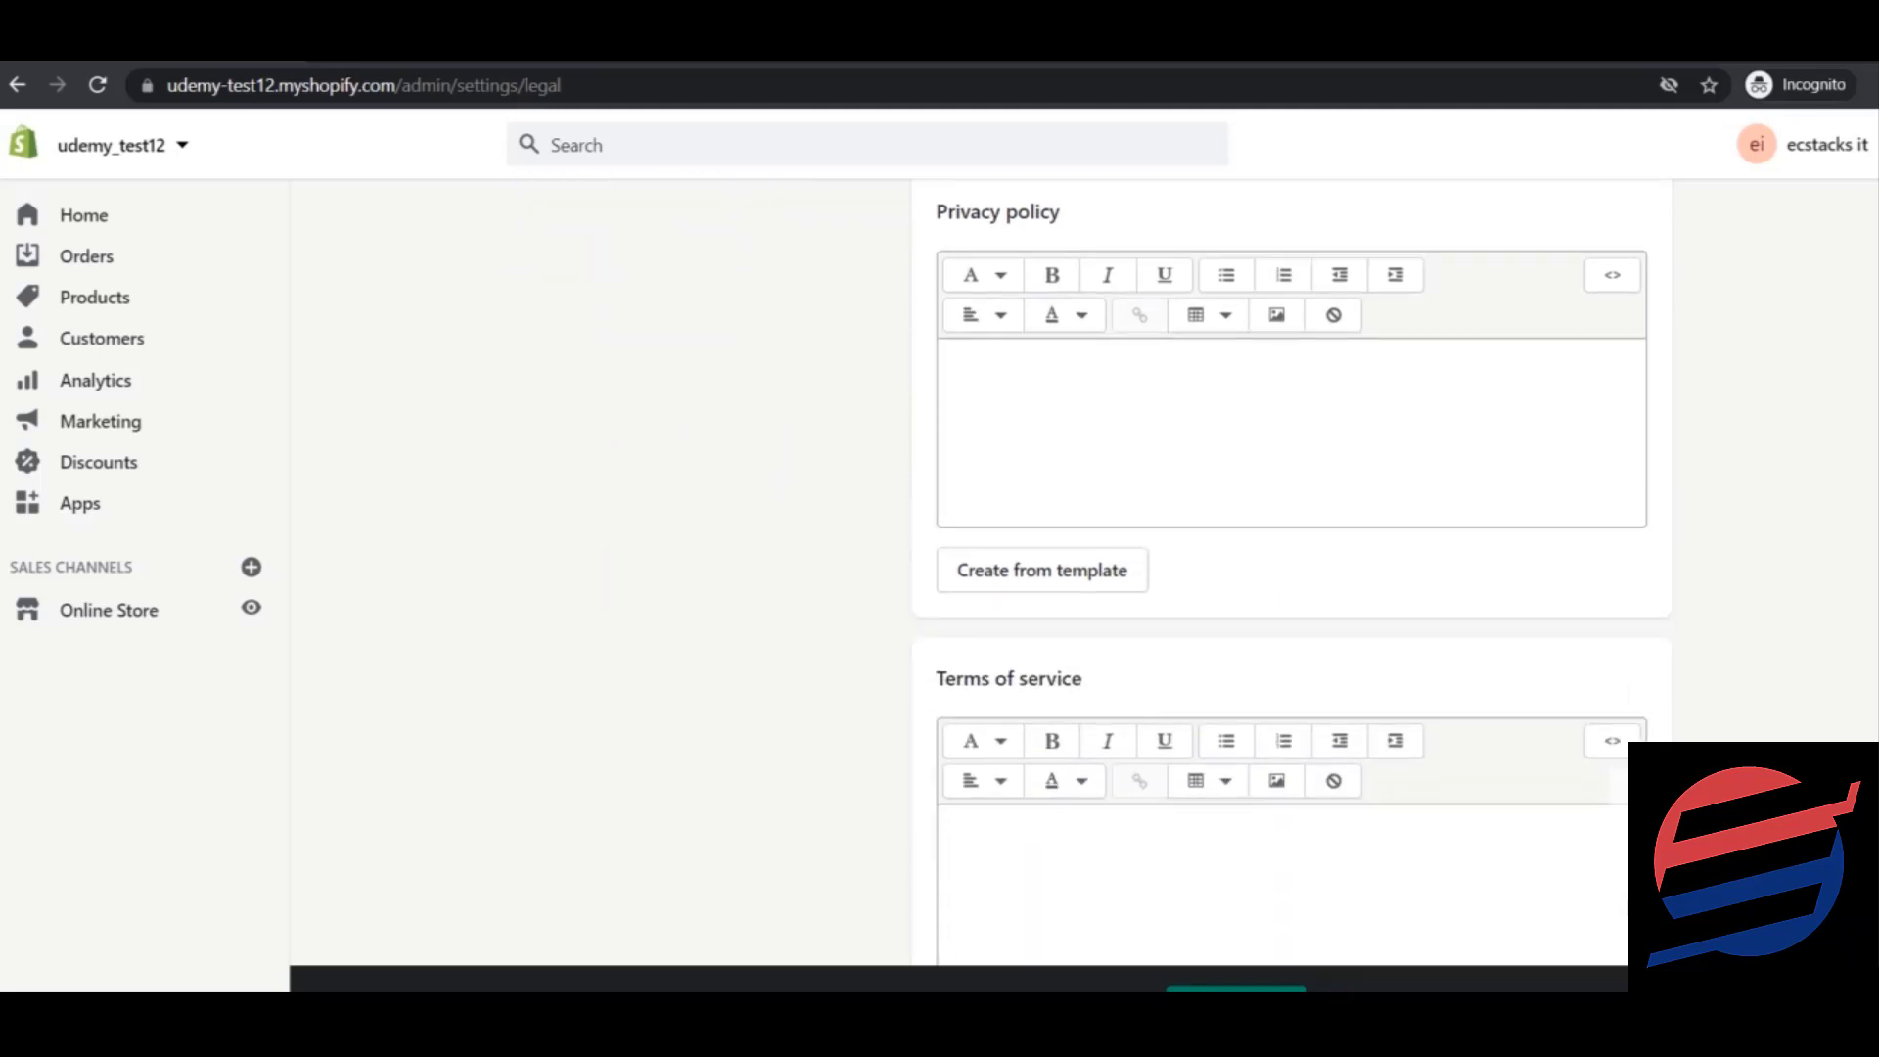
scroll(1292, 575, down, 2)
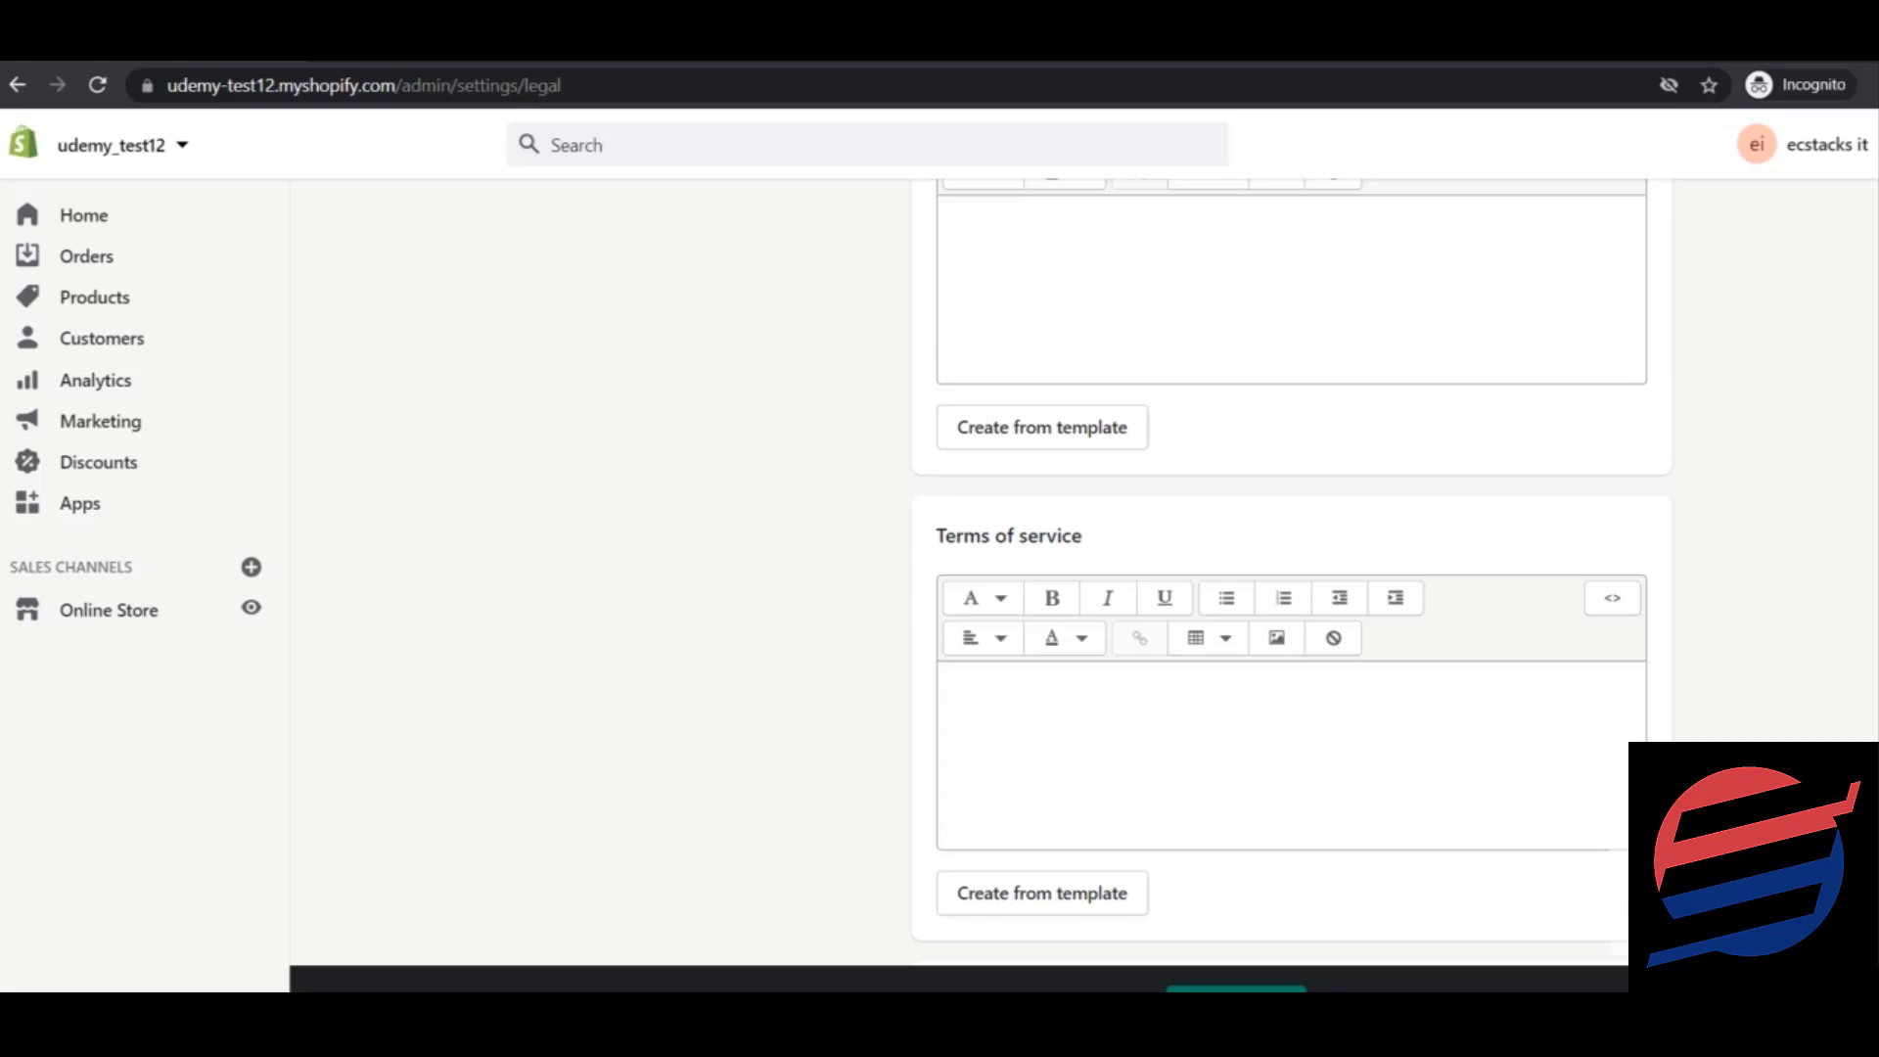
scroll(1293, 573, down, 4)
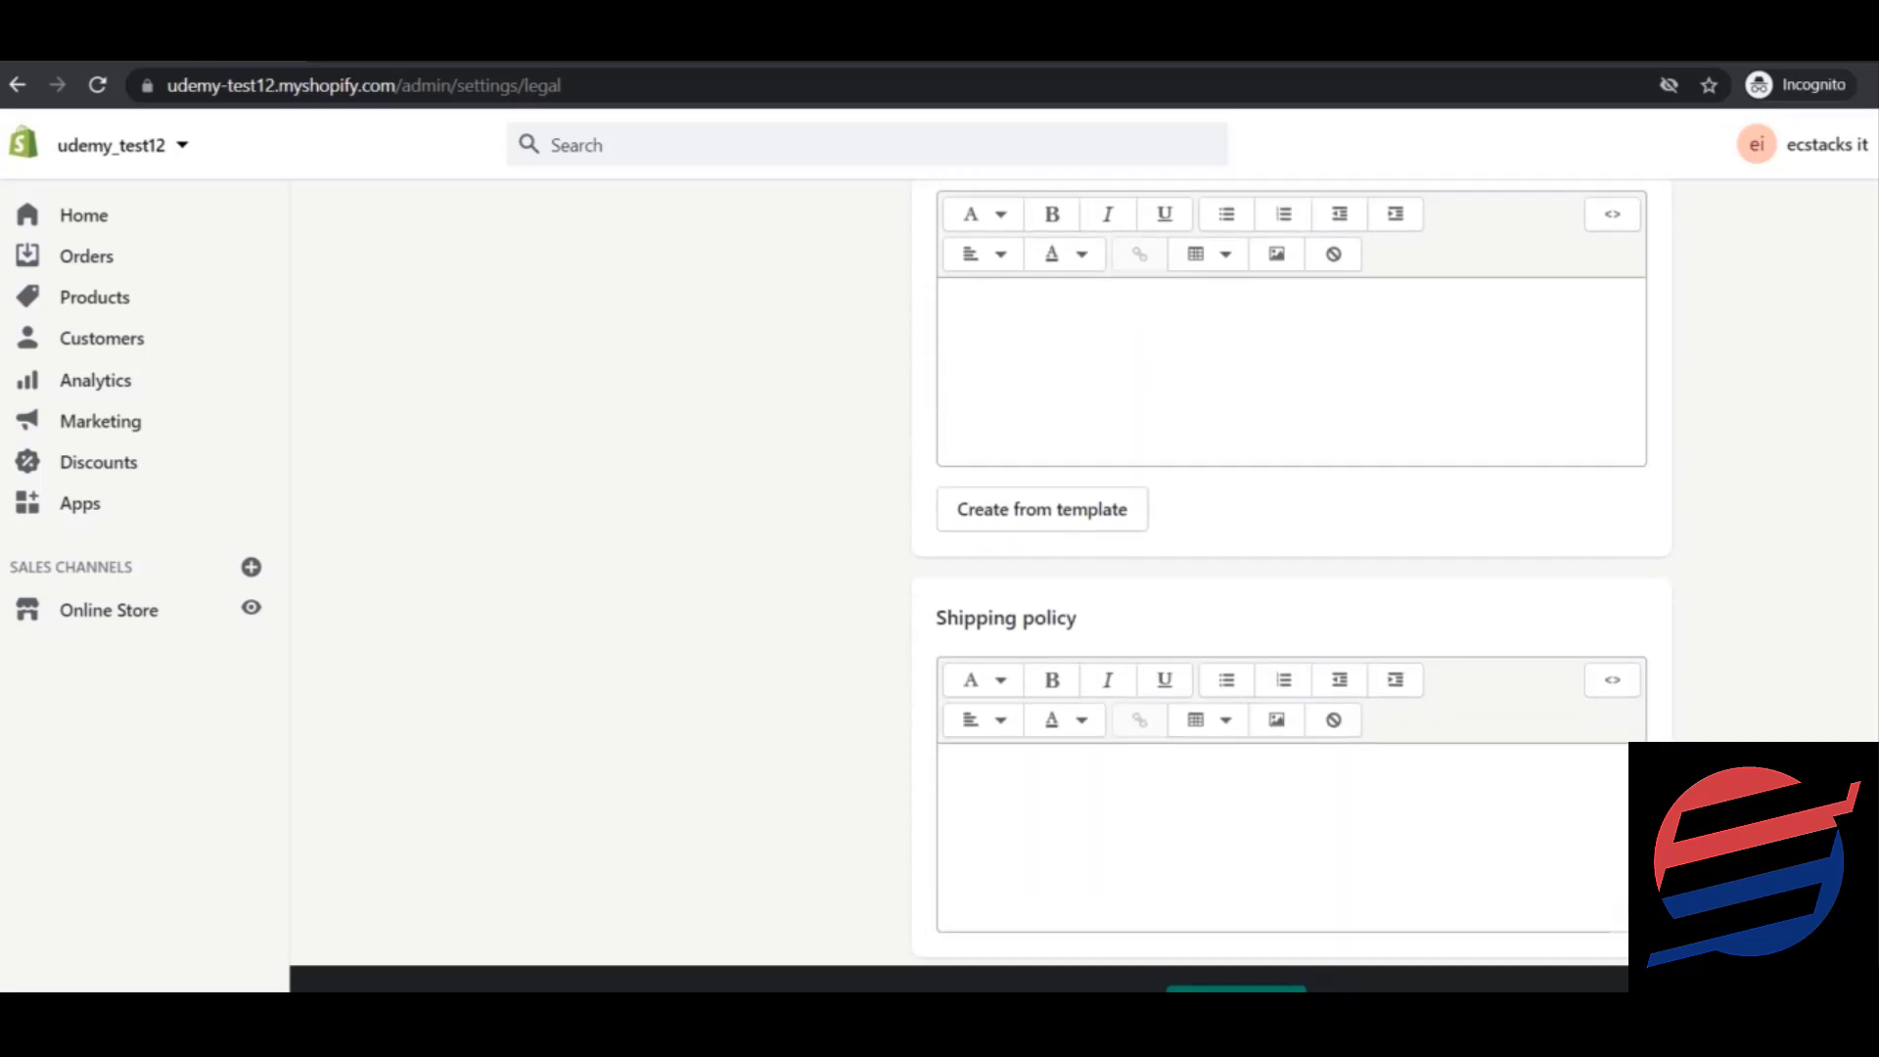
scroll(1292, 573, down, 1)
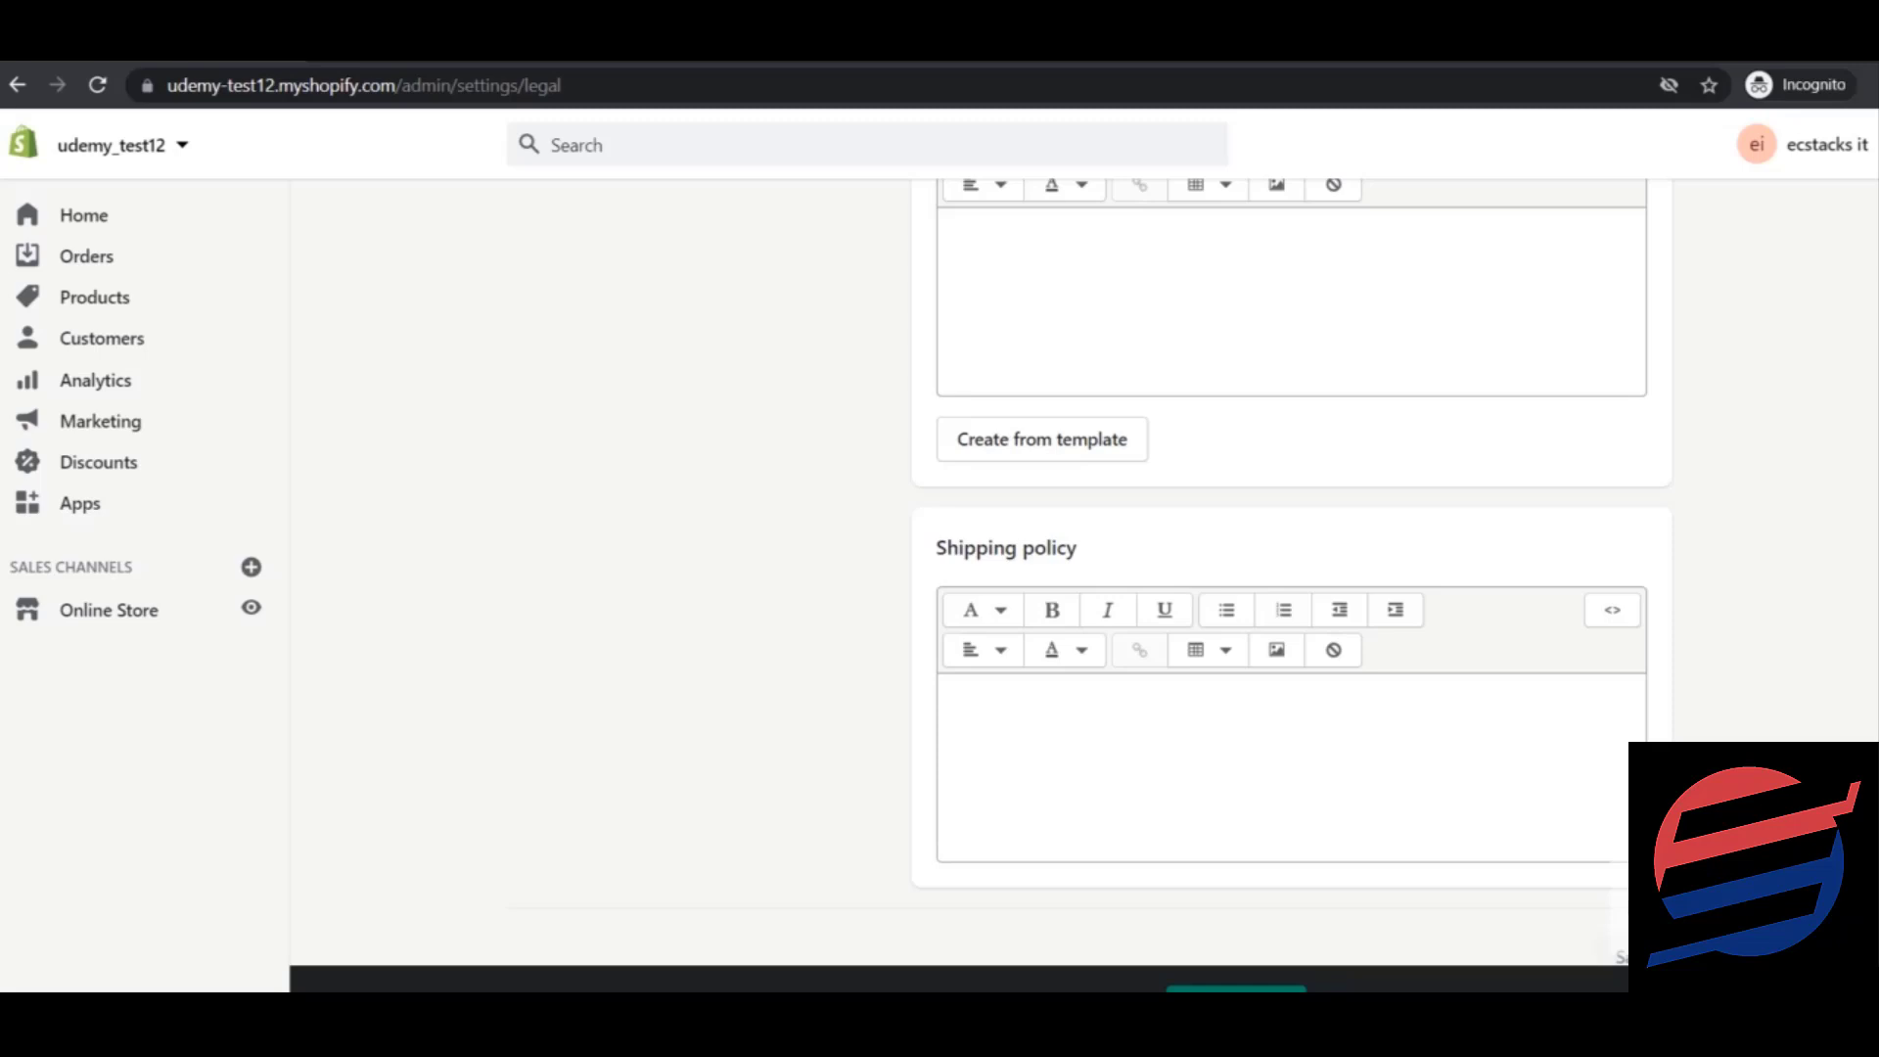
scroll(1292, 568, up, 1)
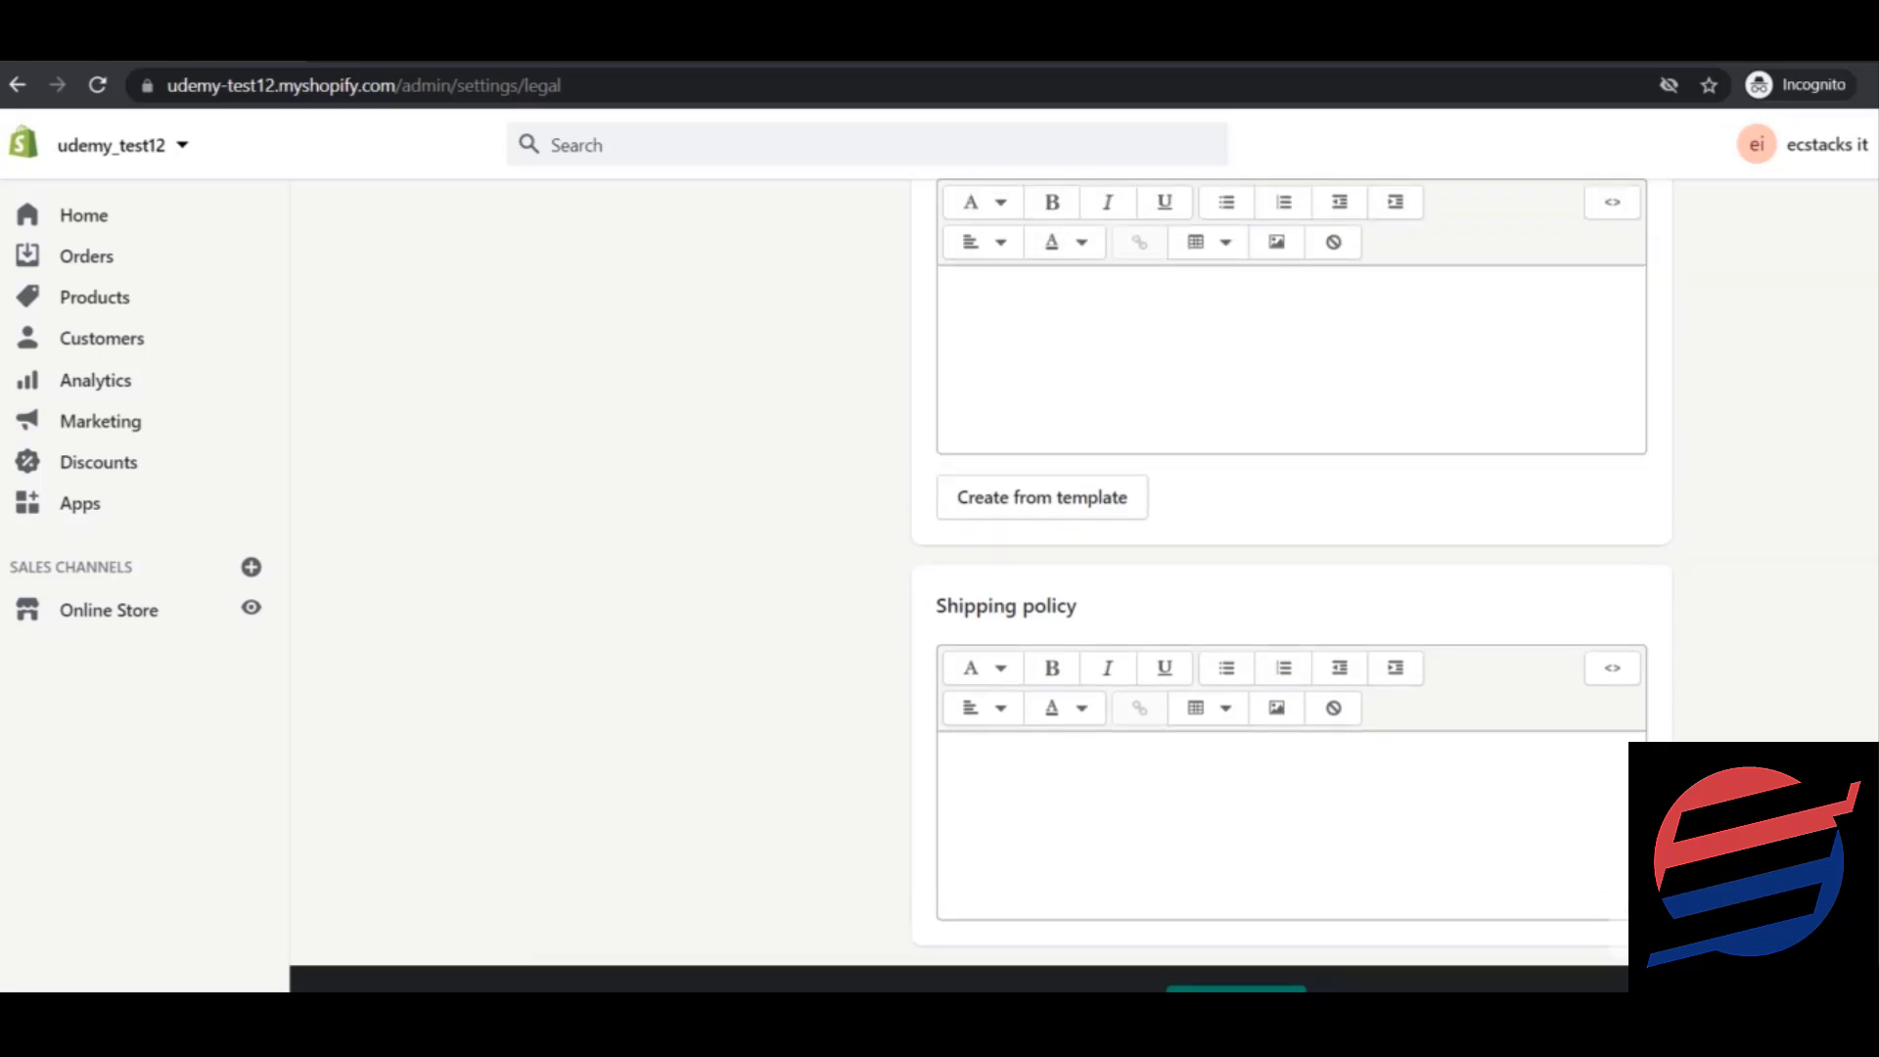
scroll(1292, 568, up, 3)
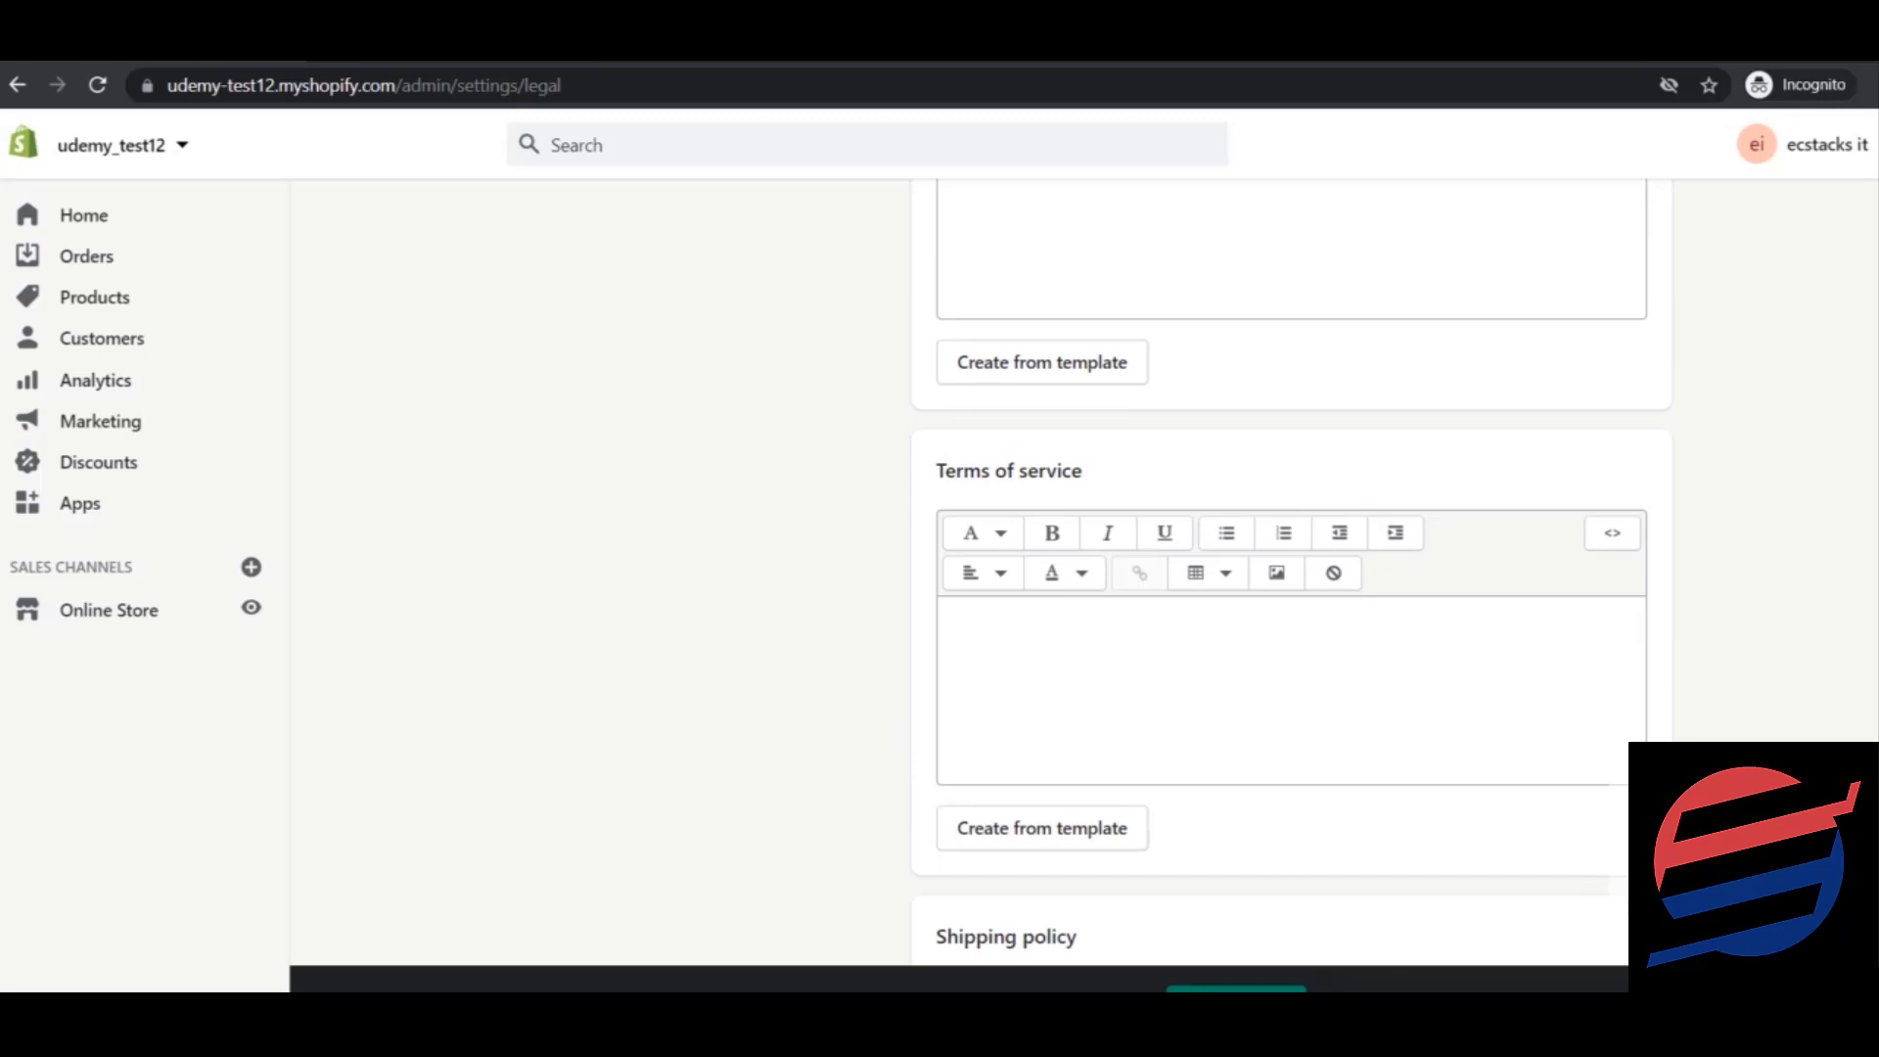
scroll(1292, 568, up, 7)
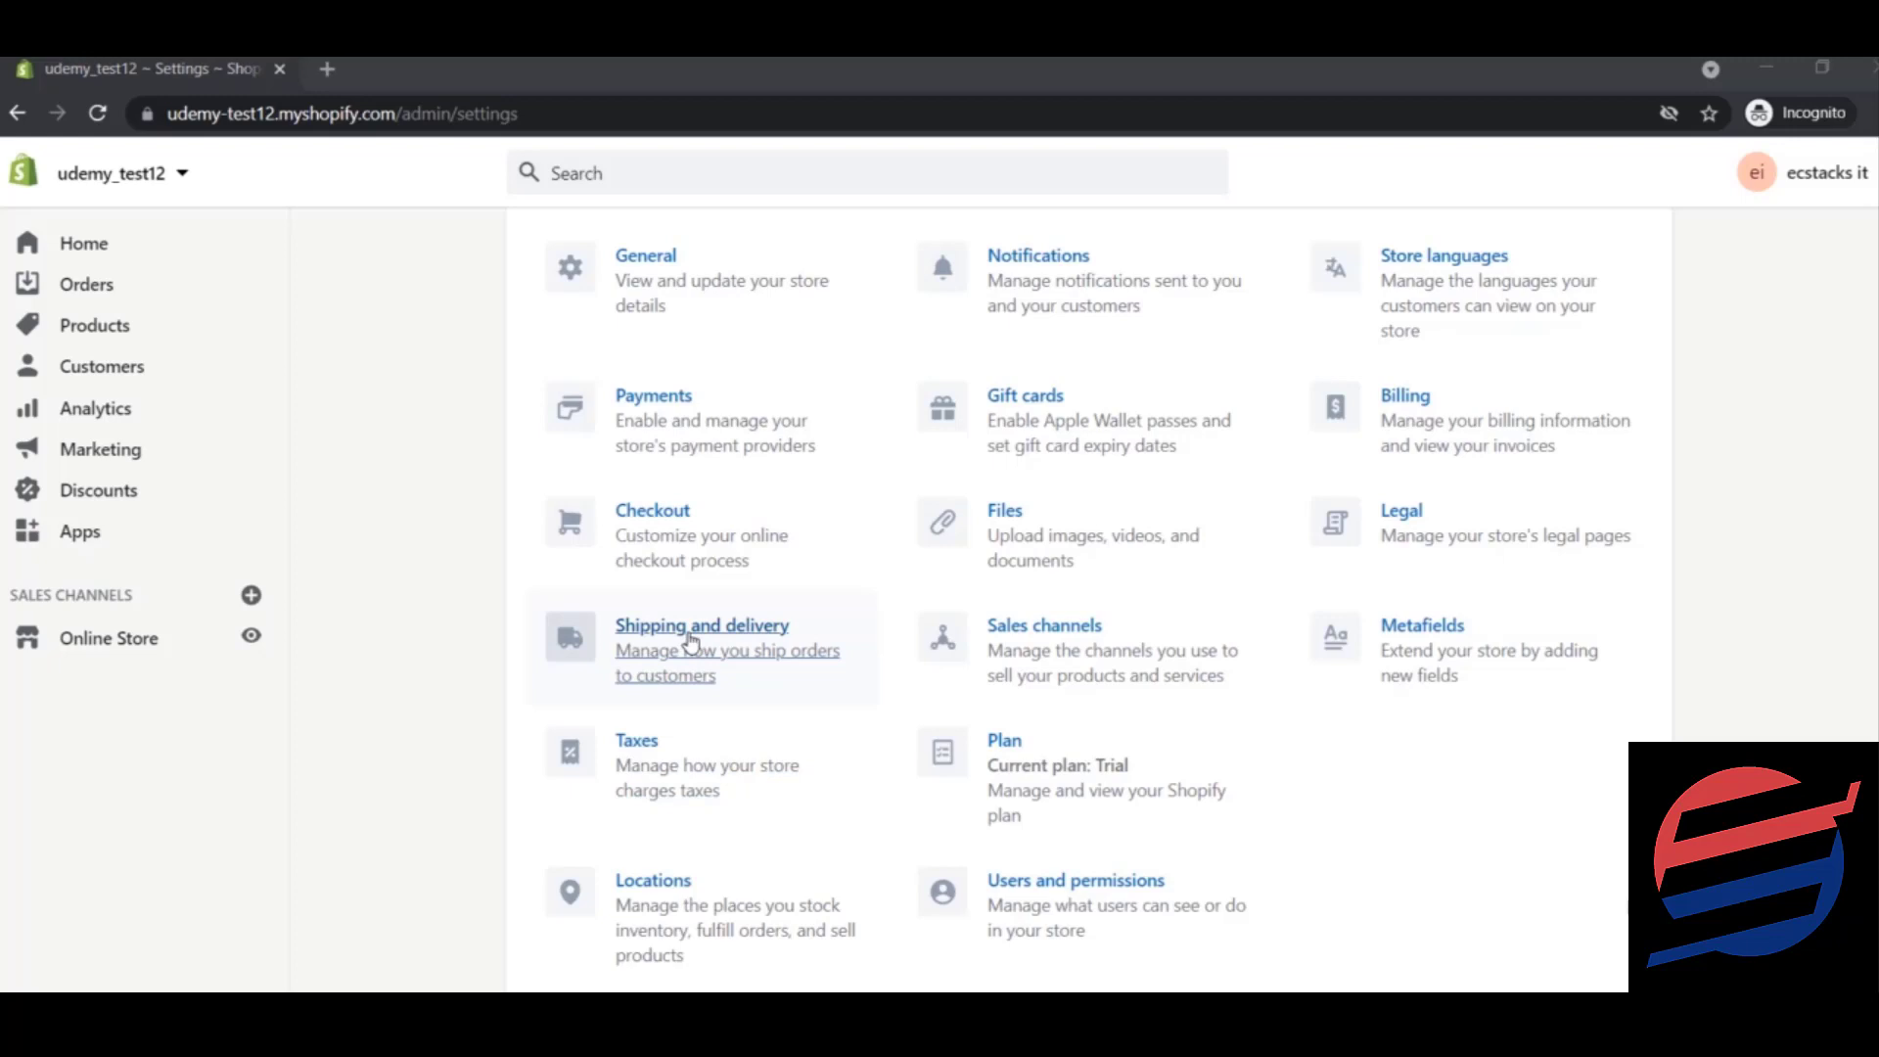
Open the Shipping and delivery settings and go to the management page for the general shipping rates.
click(691, 641)
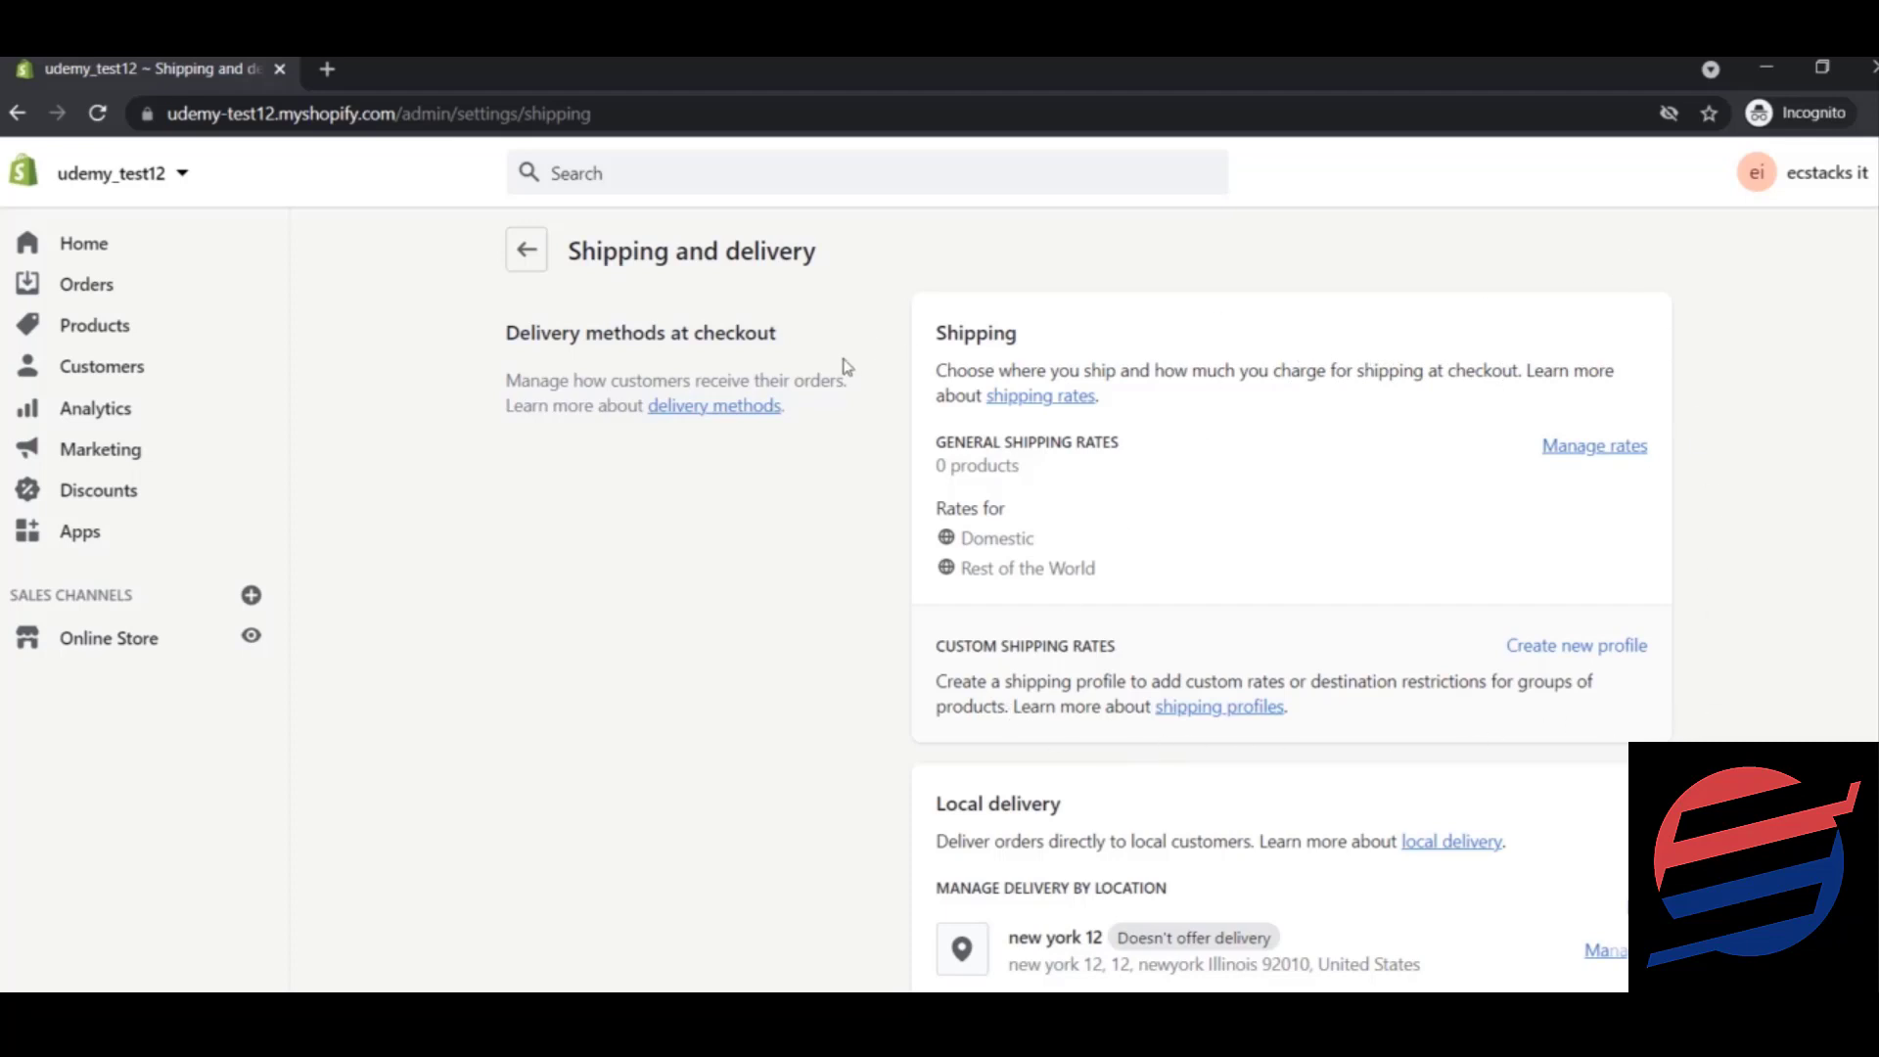
click(1595, 448)
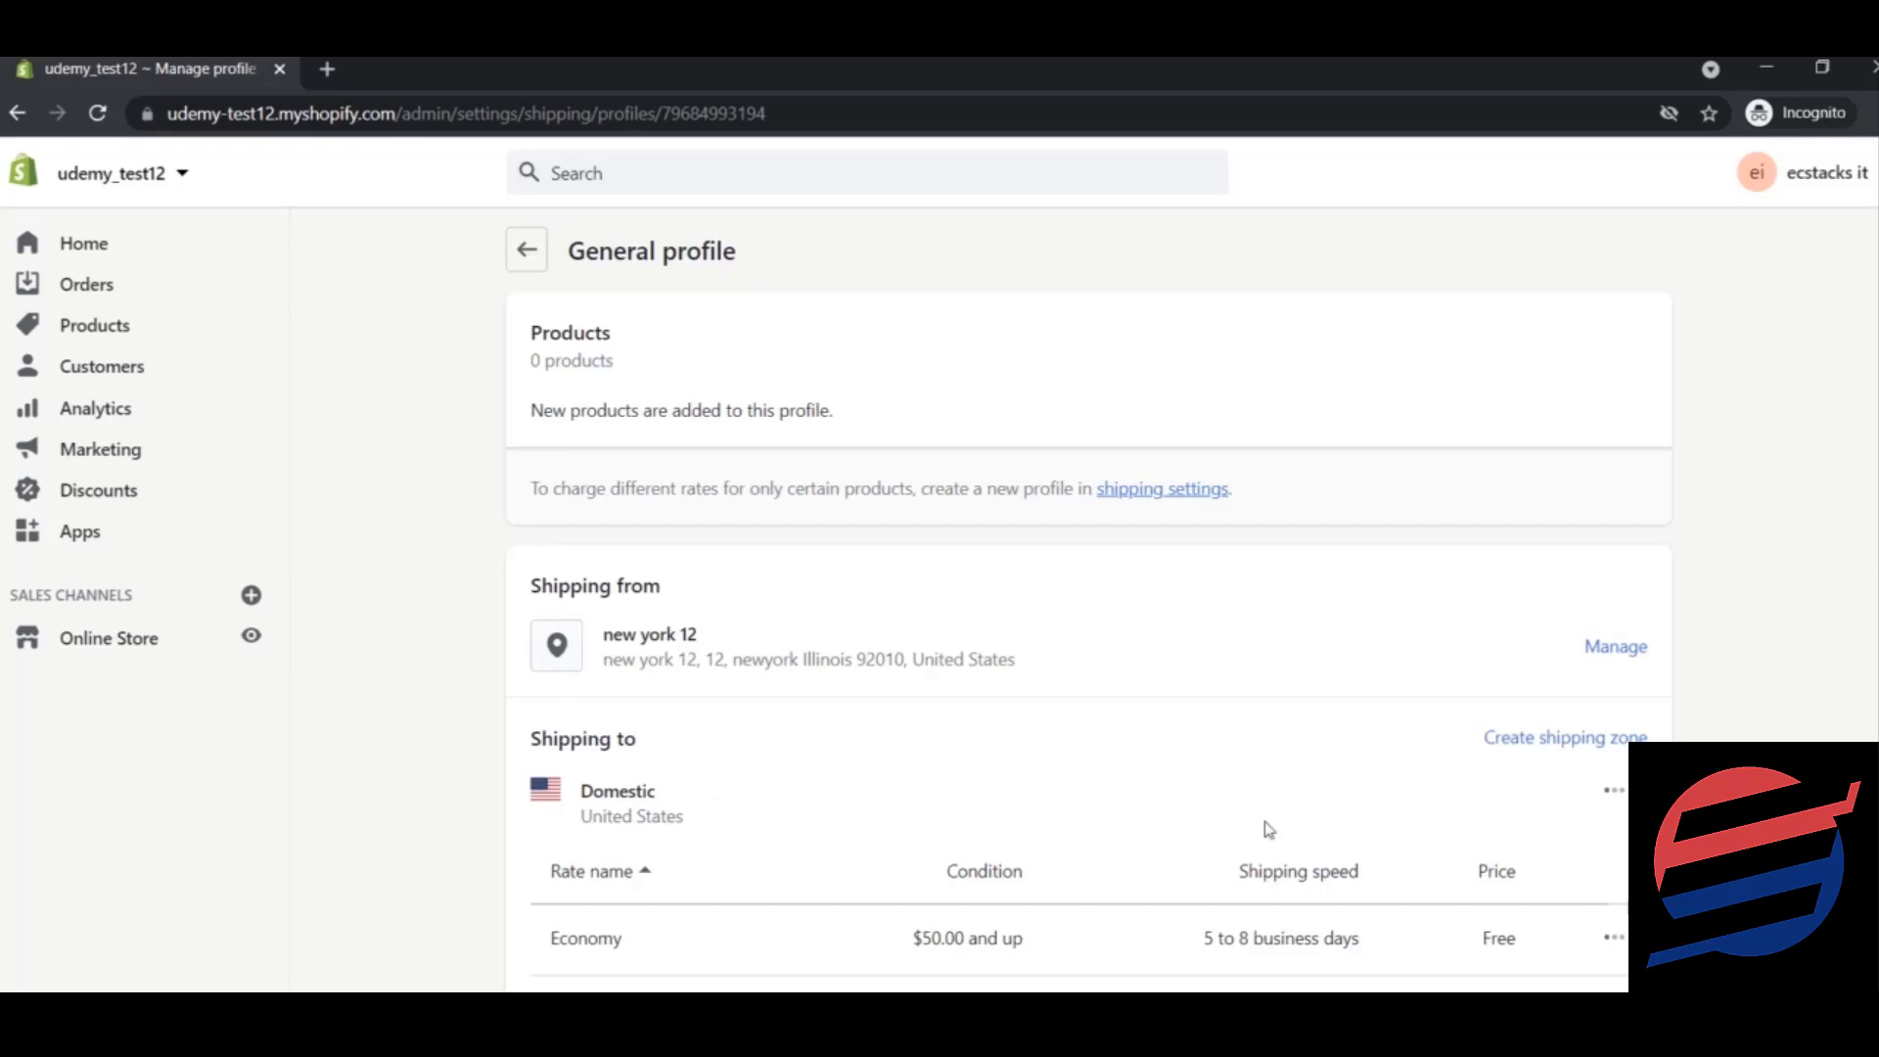
scroll(1088, 602, down, 2)
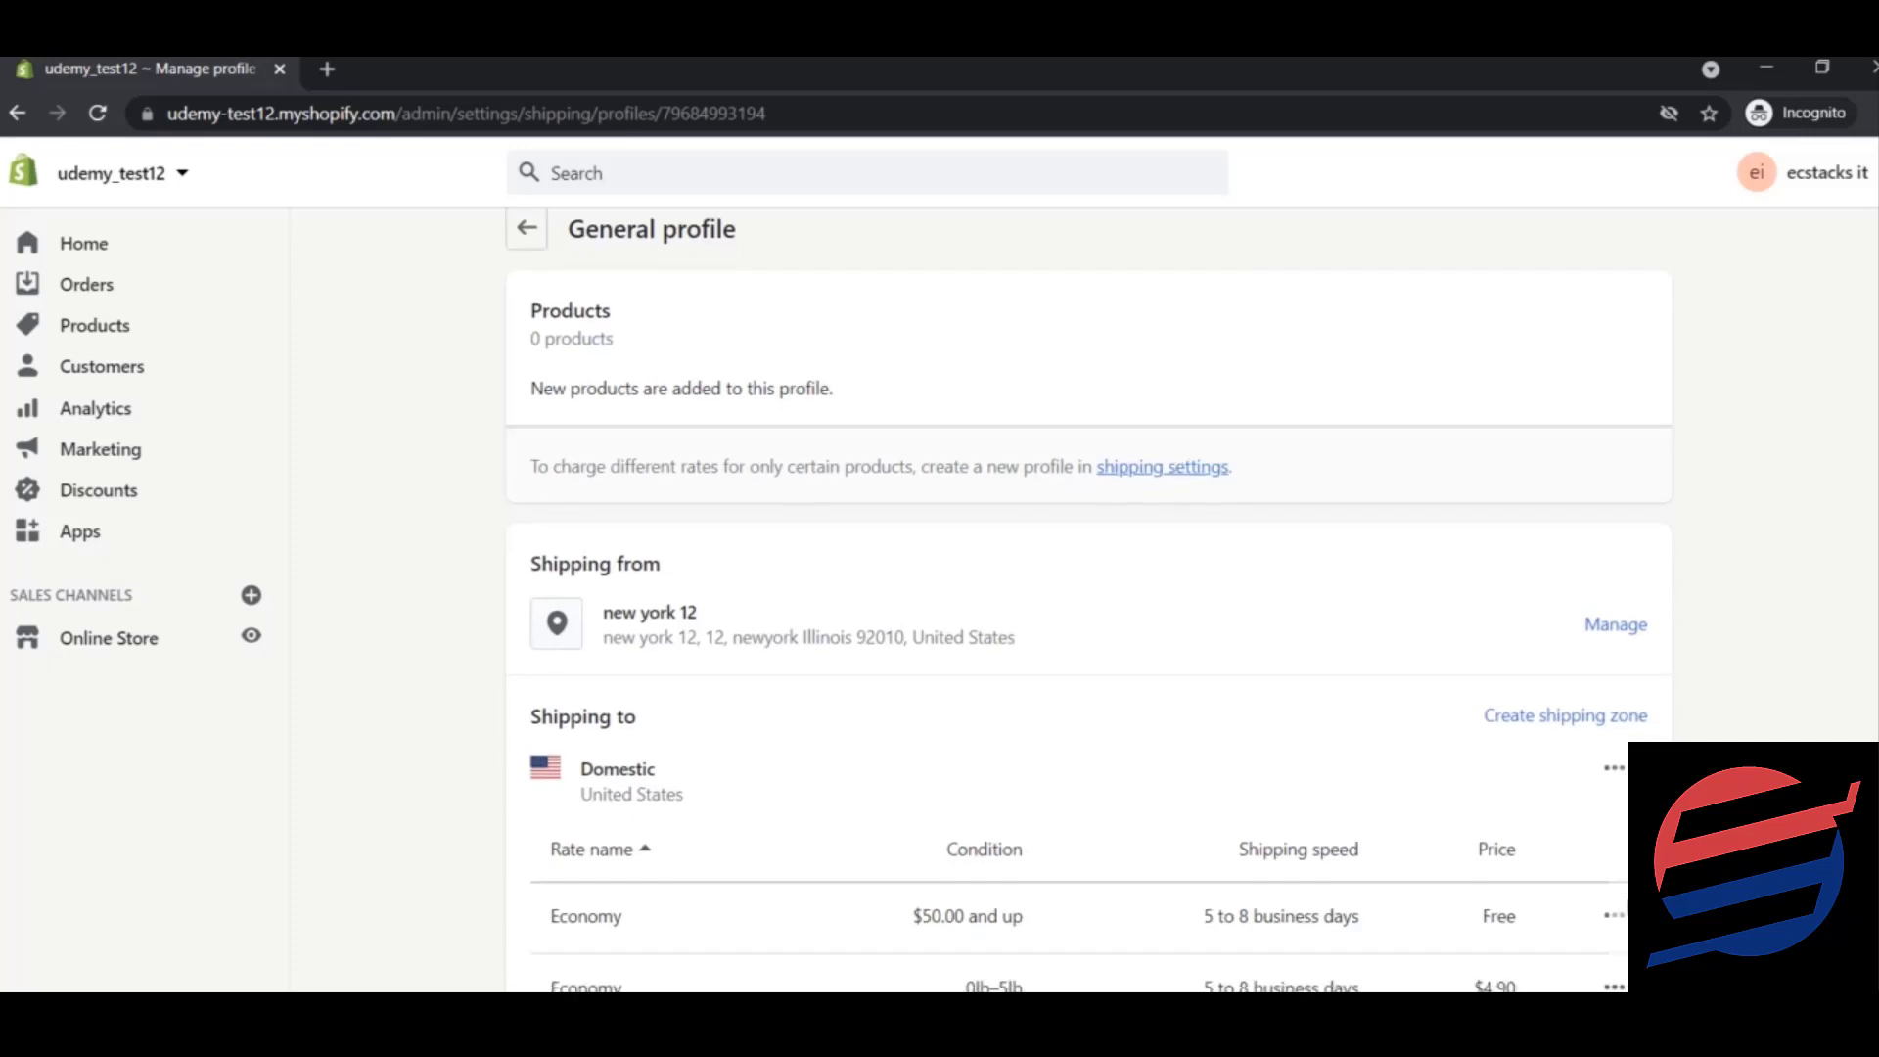
Examine the Domestic and Rest of the World shipping zones and their rates in the general profile.
scroll(1089, 602, down, 1)
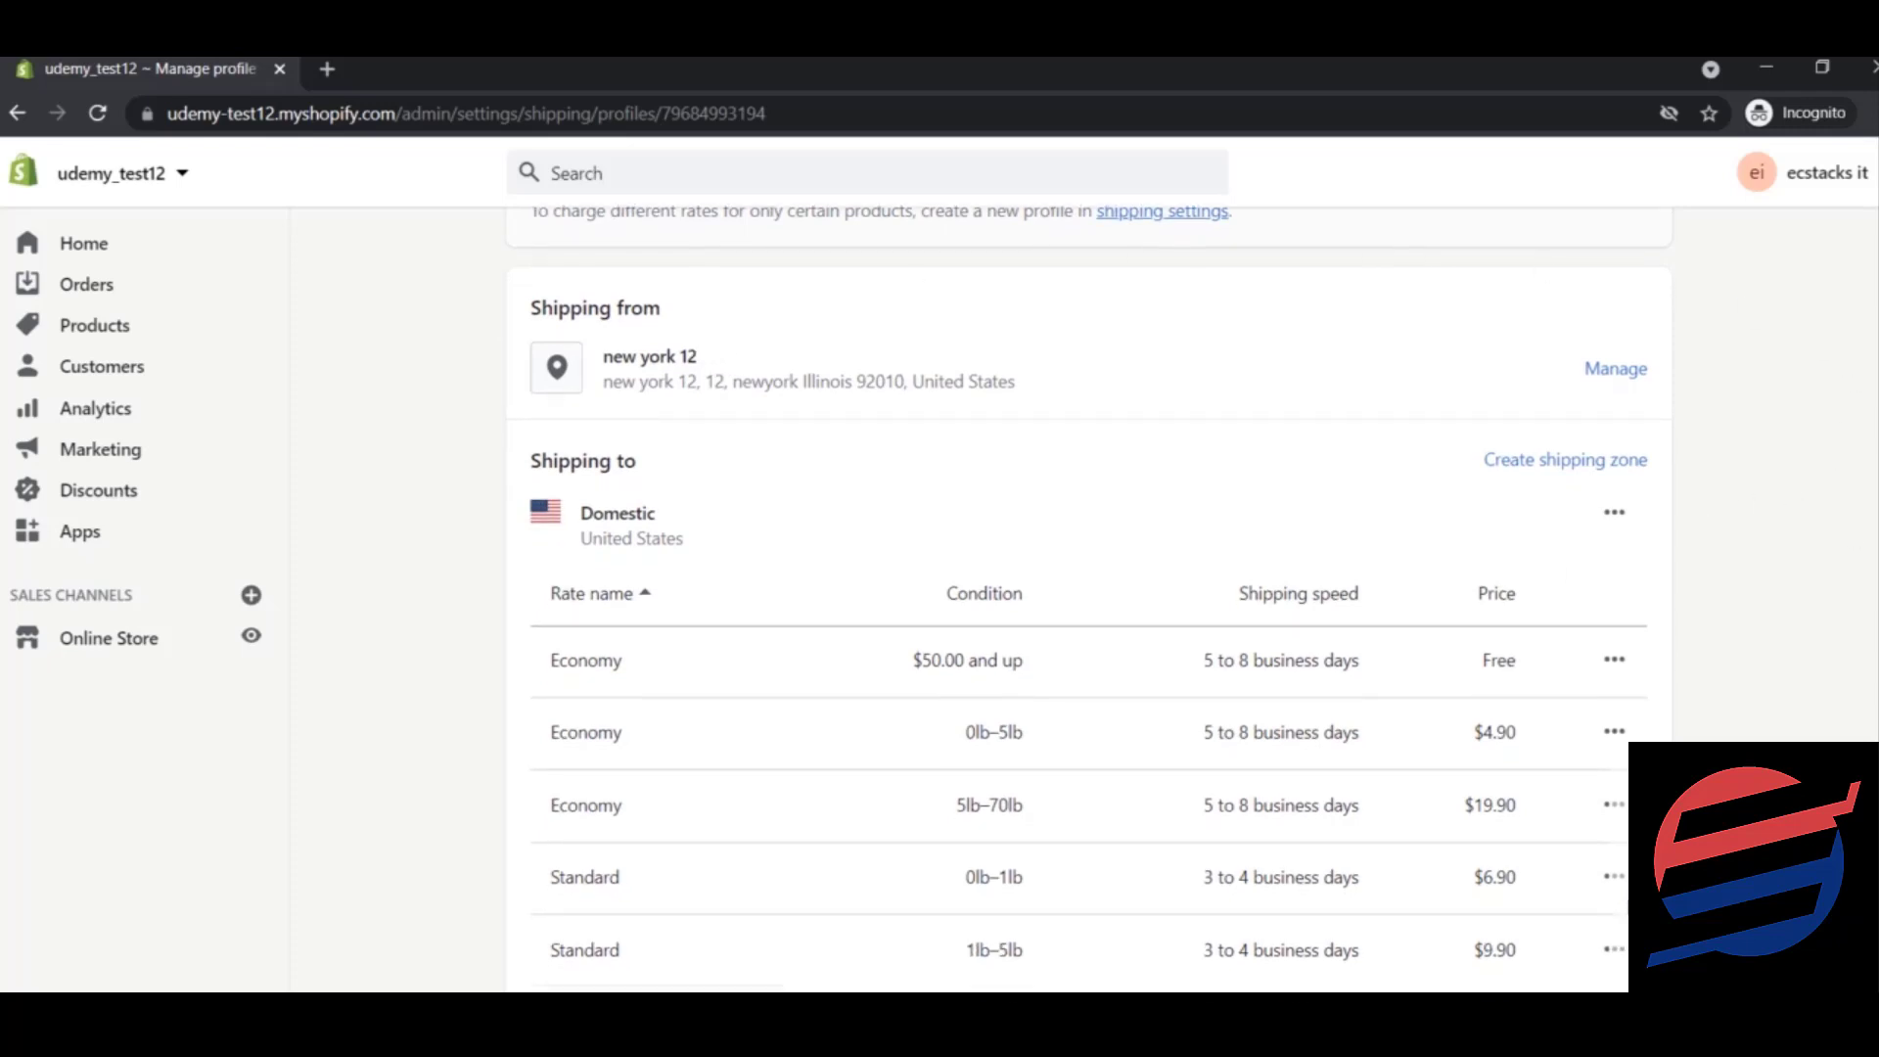
scroll(1088, 602, down, 1)
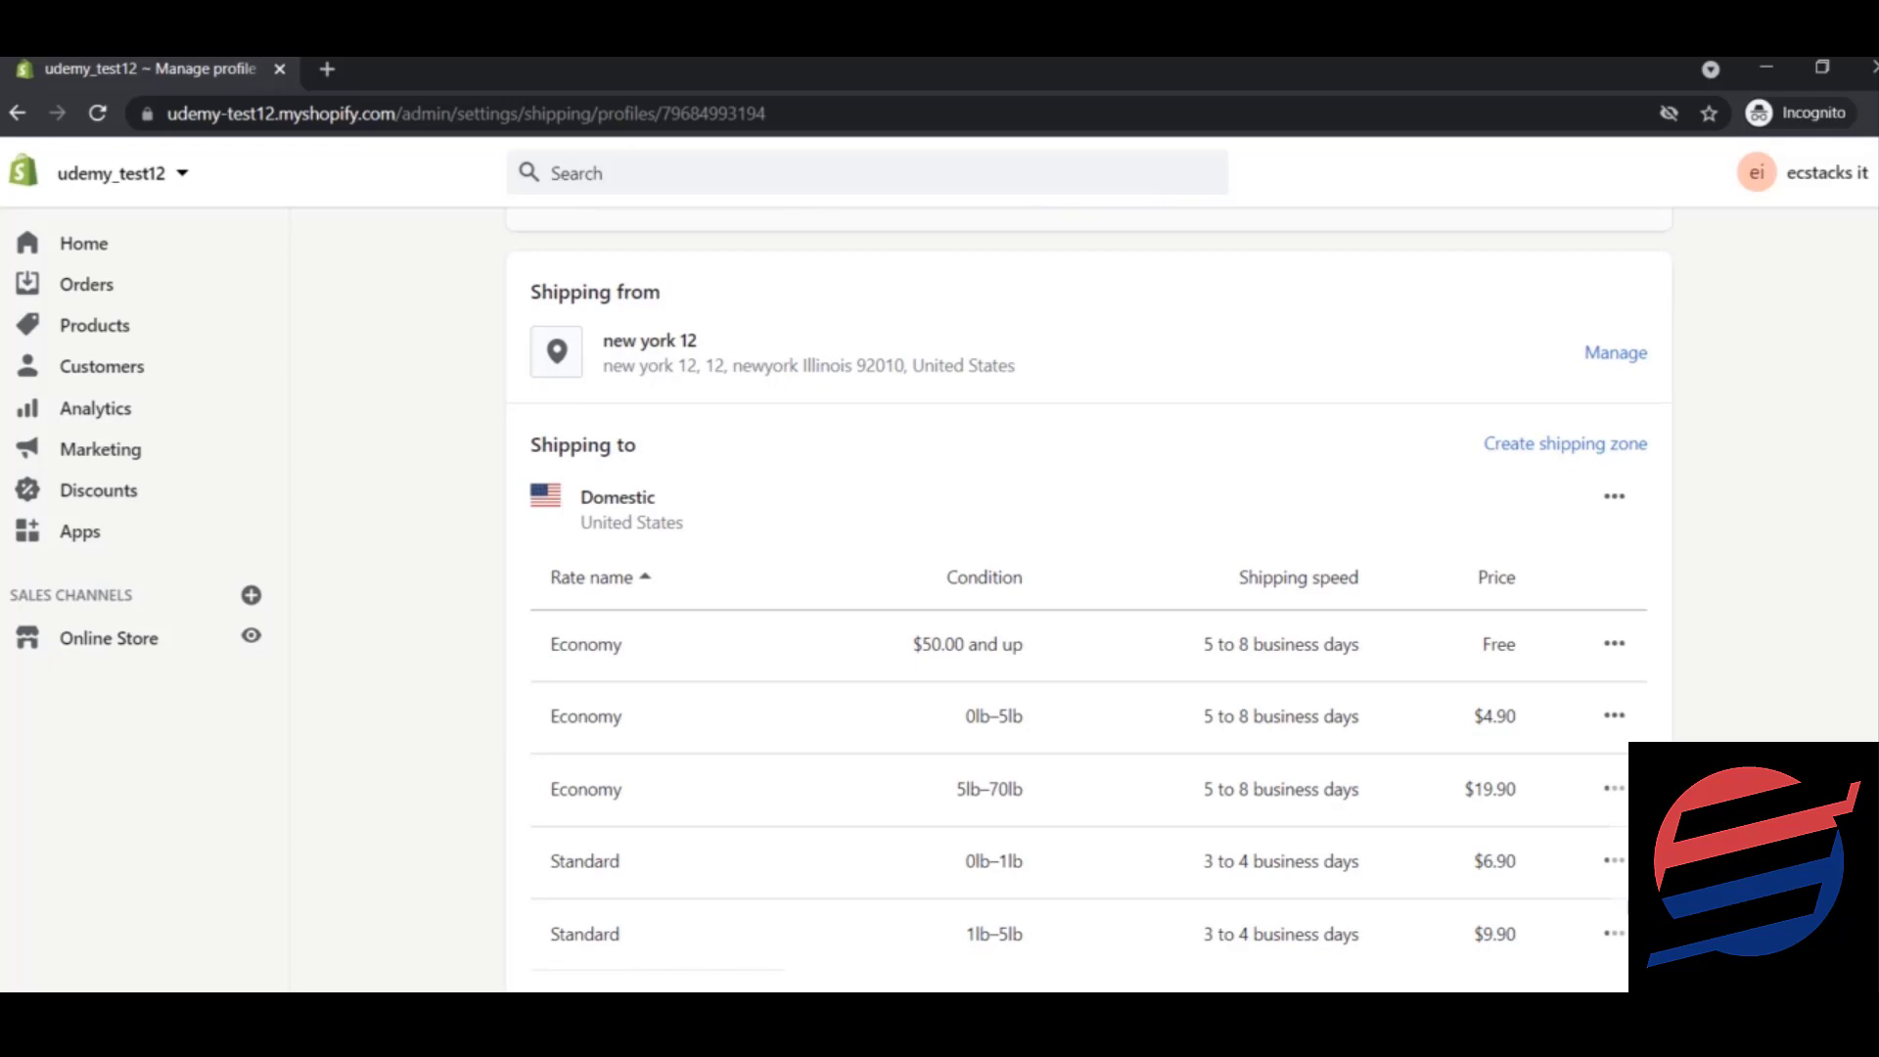
scroll(1088, 602, down, 1)
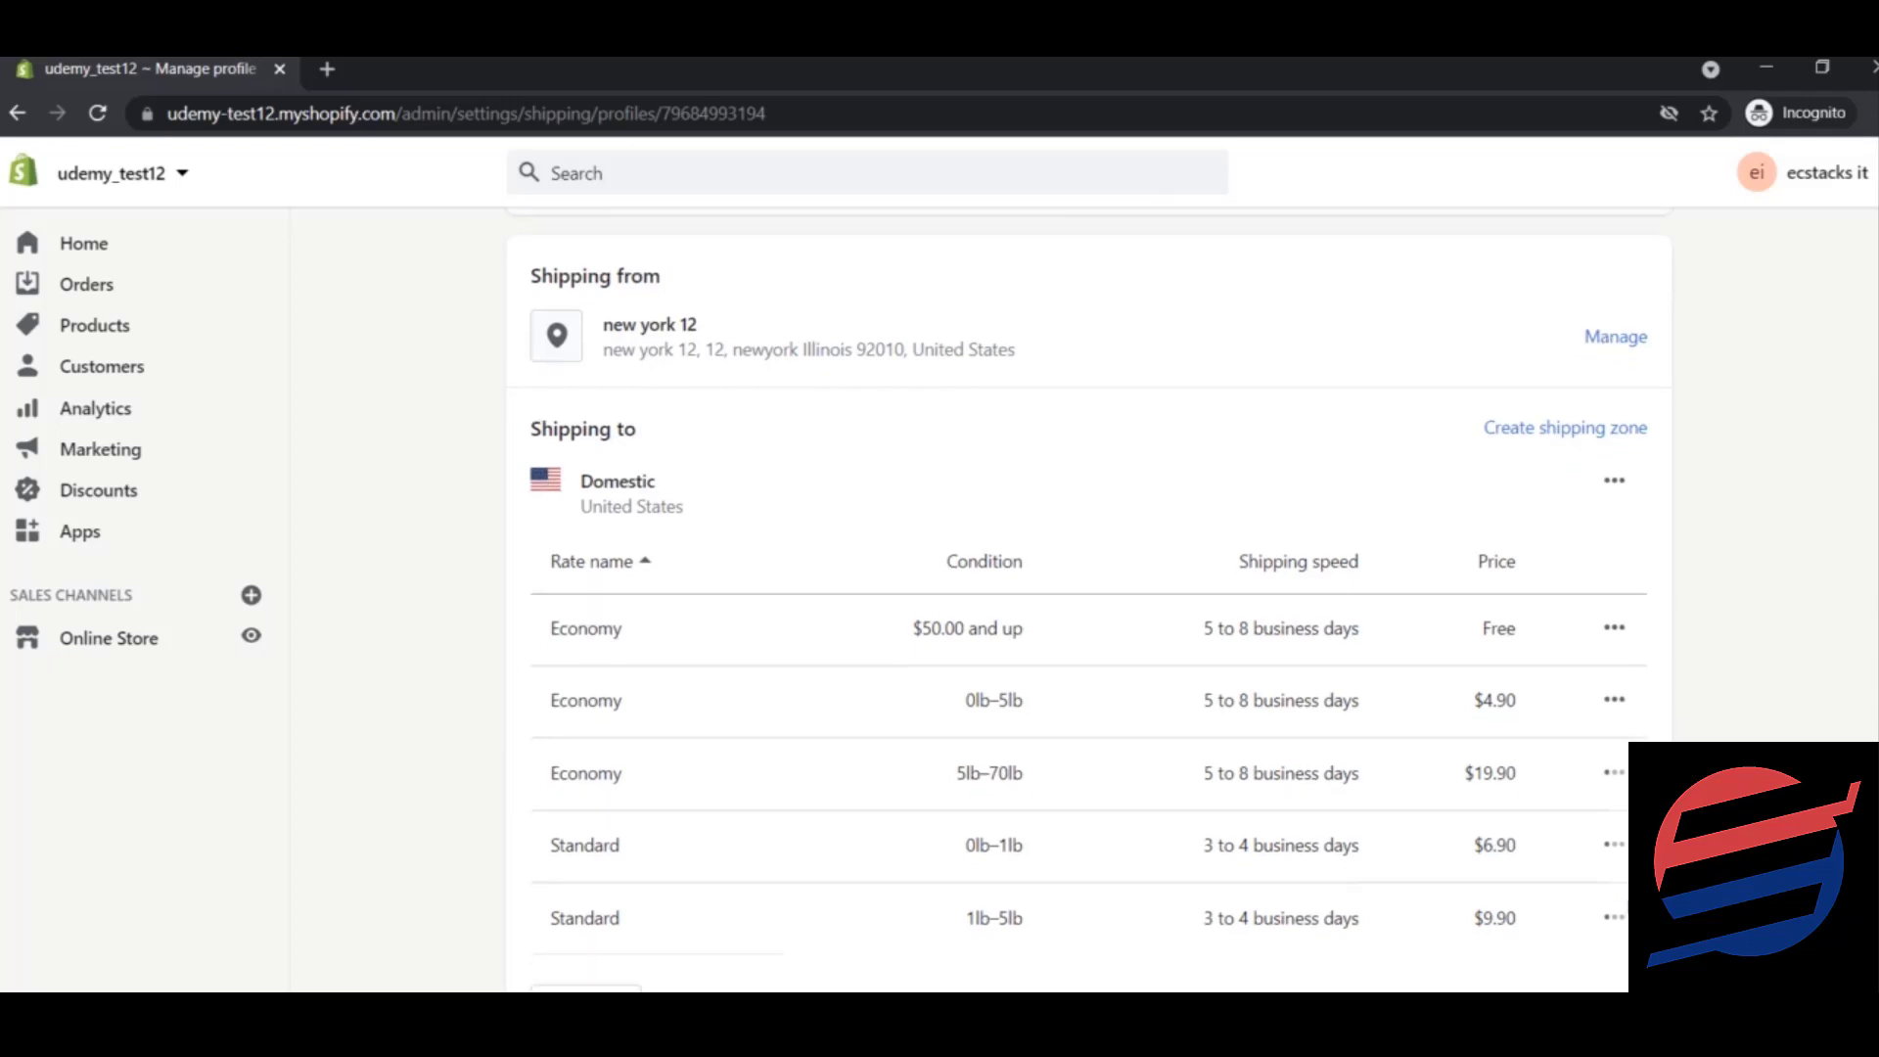
scroll(1089, 602, down, 5)
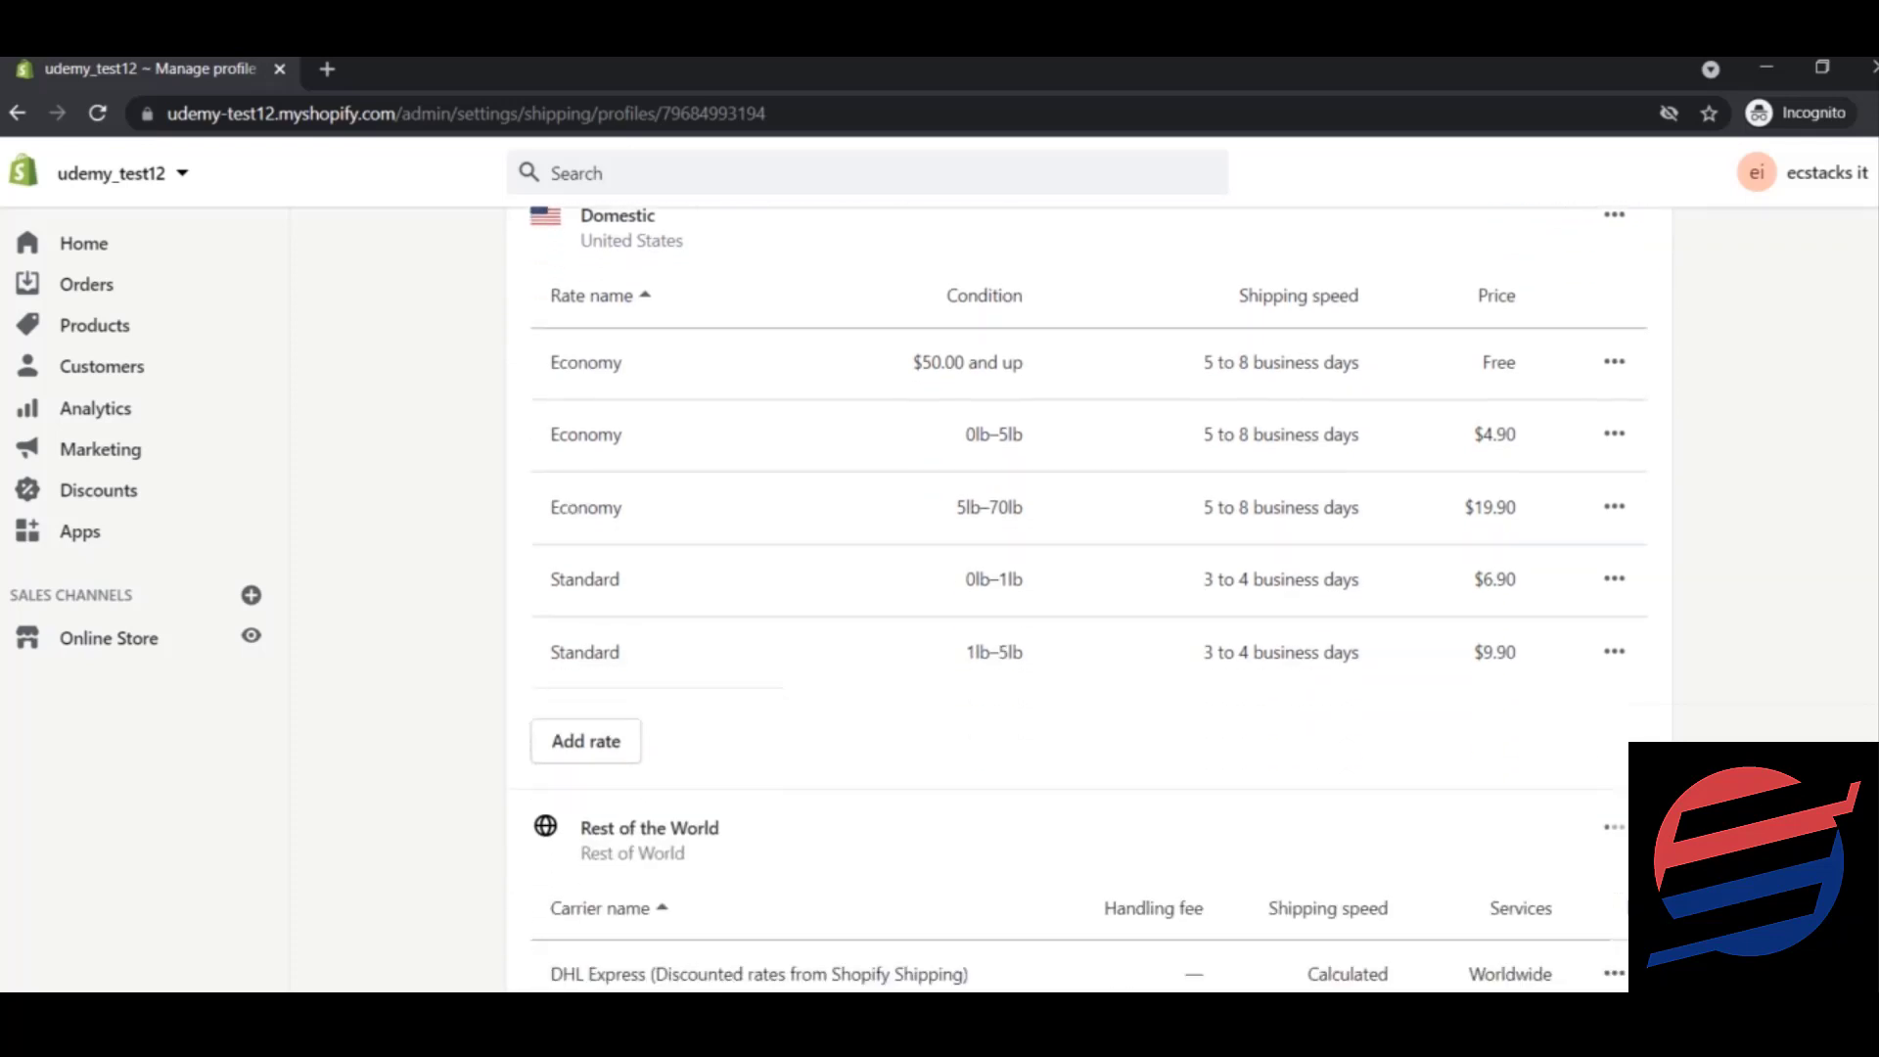
scroll(1089, 602, up, 3)
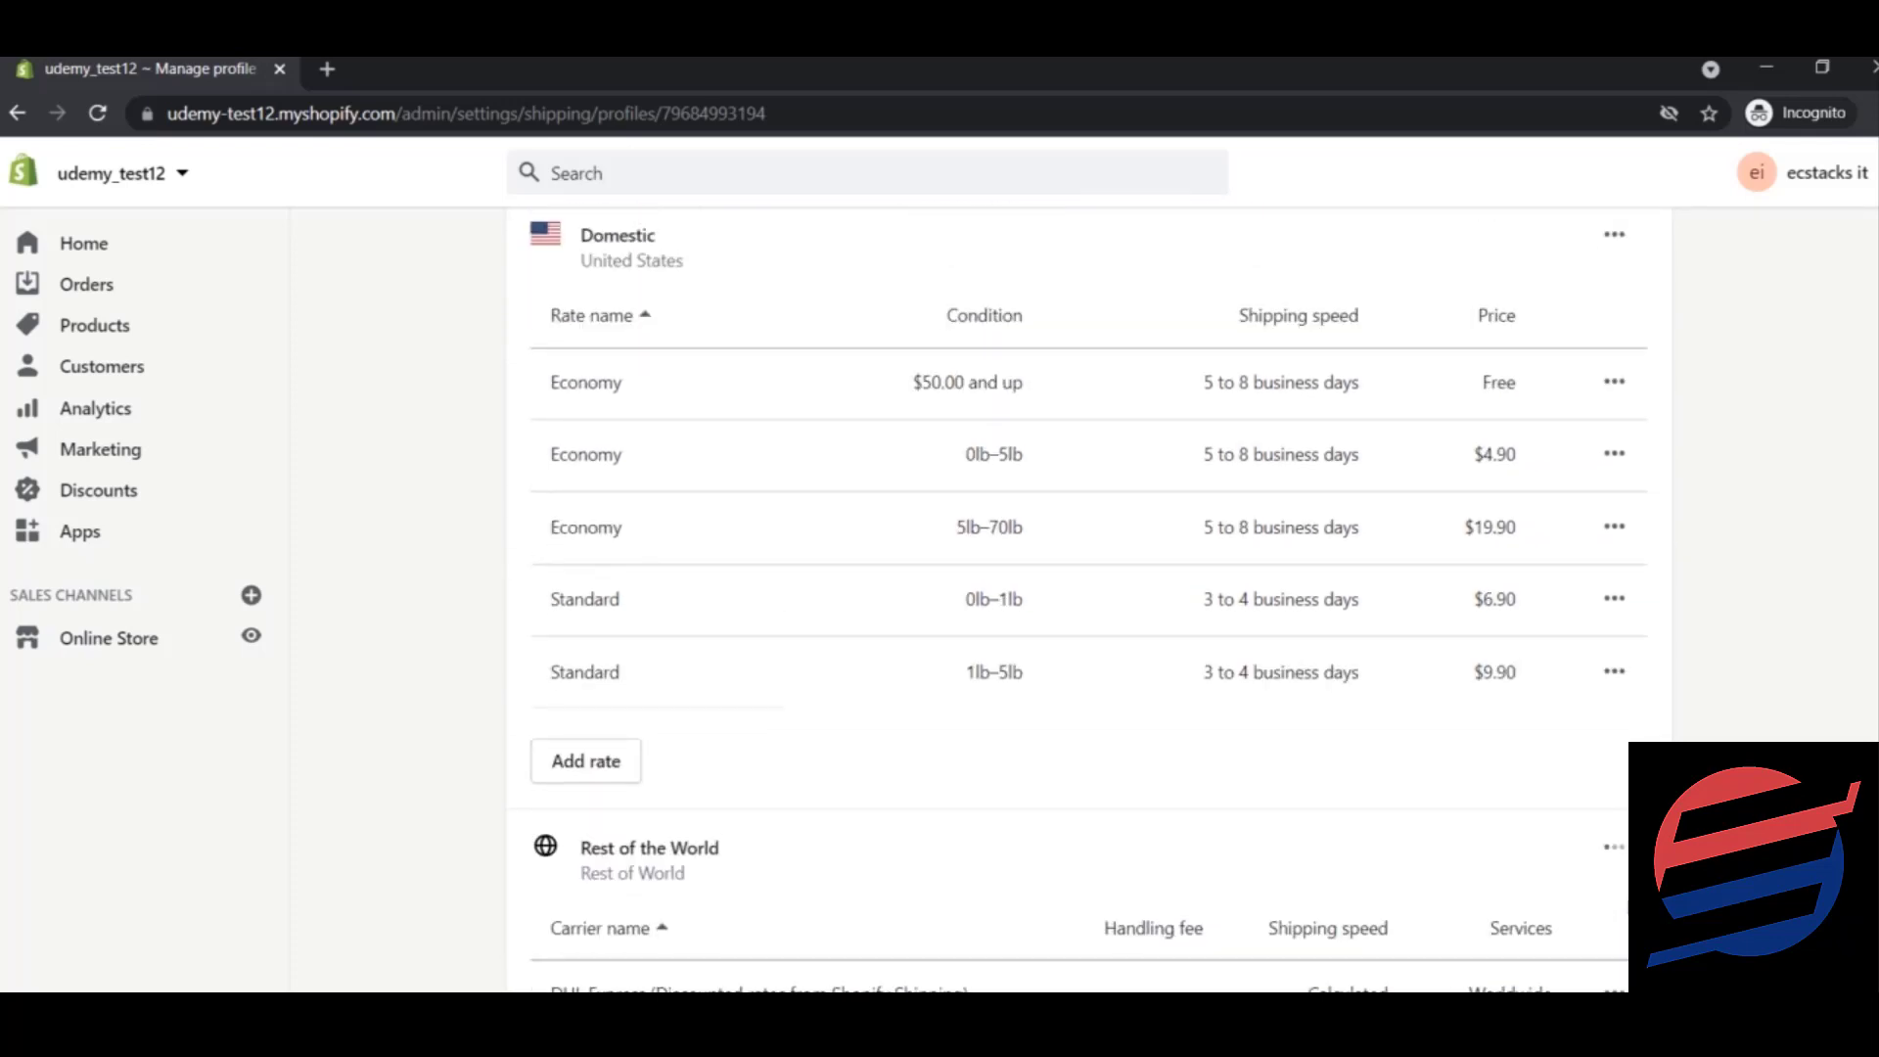
scroll(750, 615, up, 3)
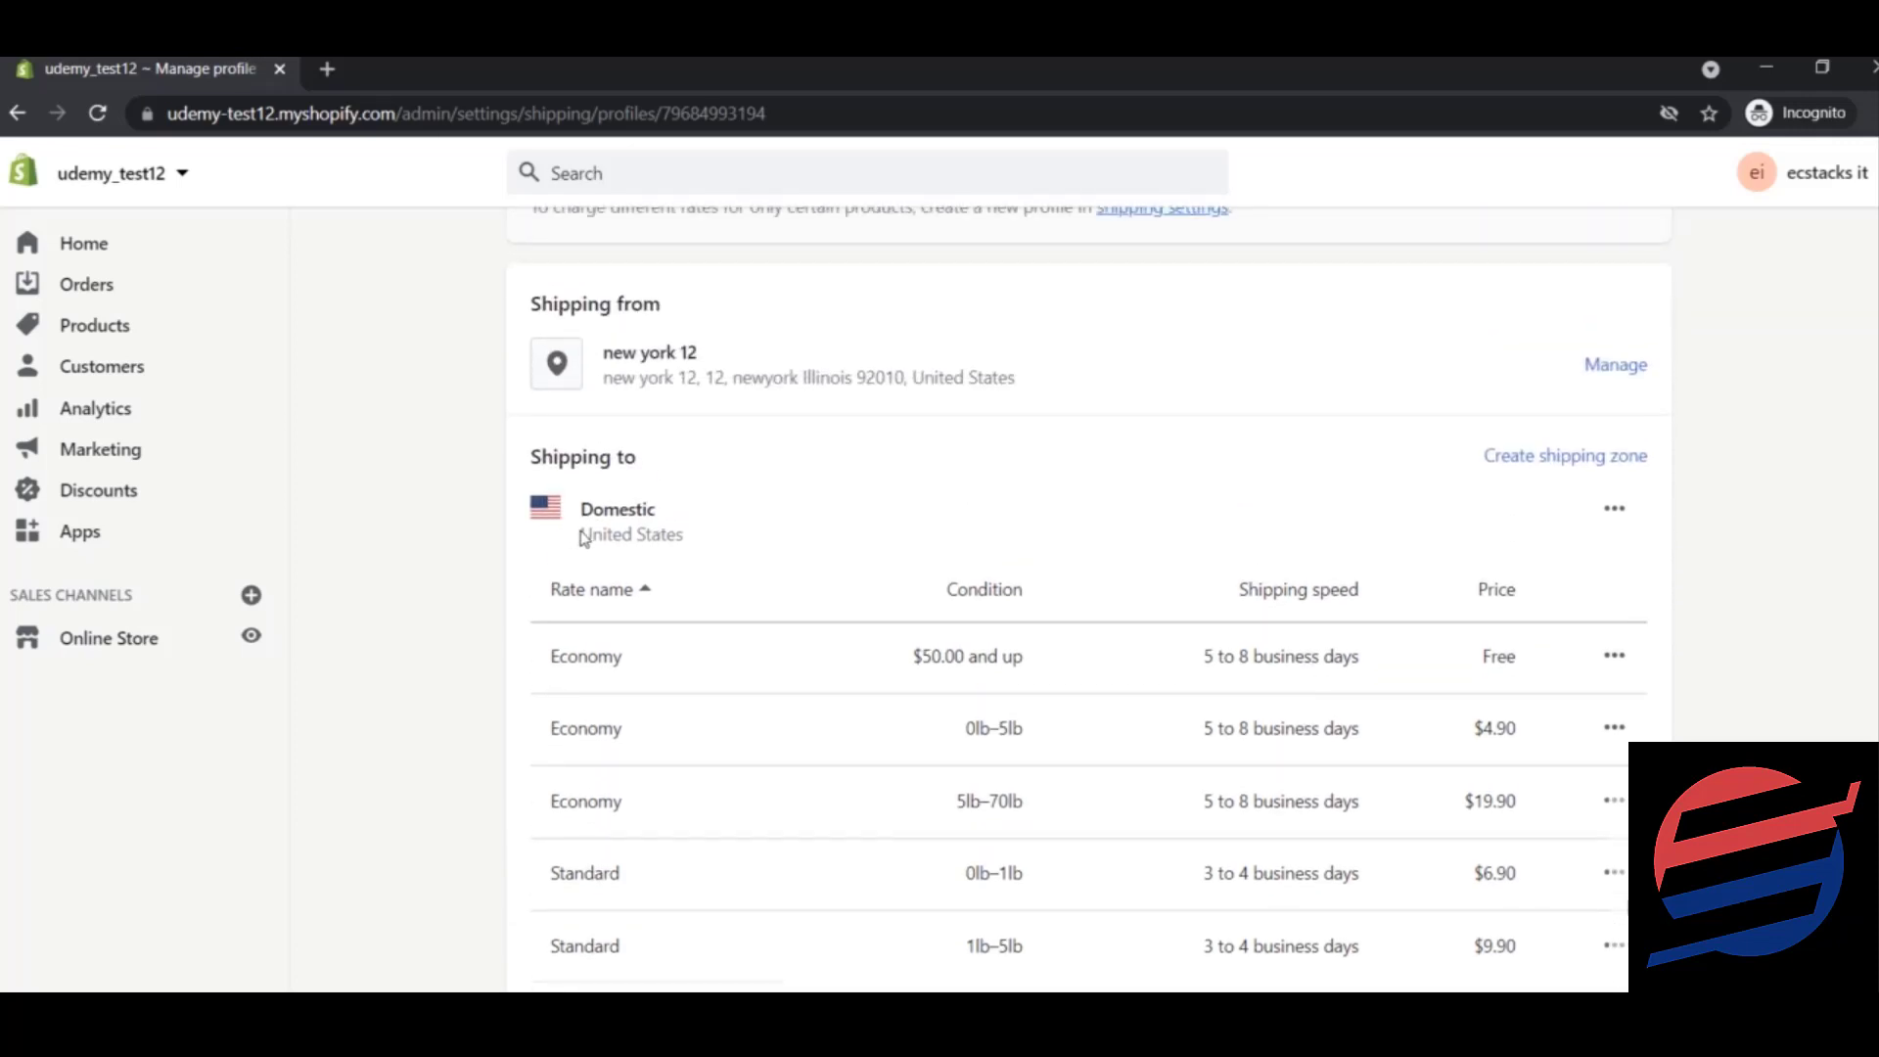
drag(584, 537, 704, 537)
click(688, 535)
drag(581, 537, 723, 549)
click(724, 550)
scroll(1436, 564, down, 1)
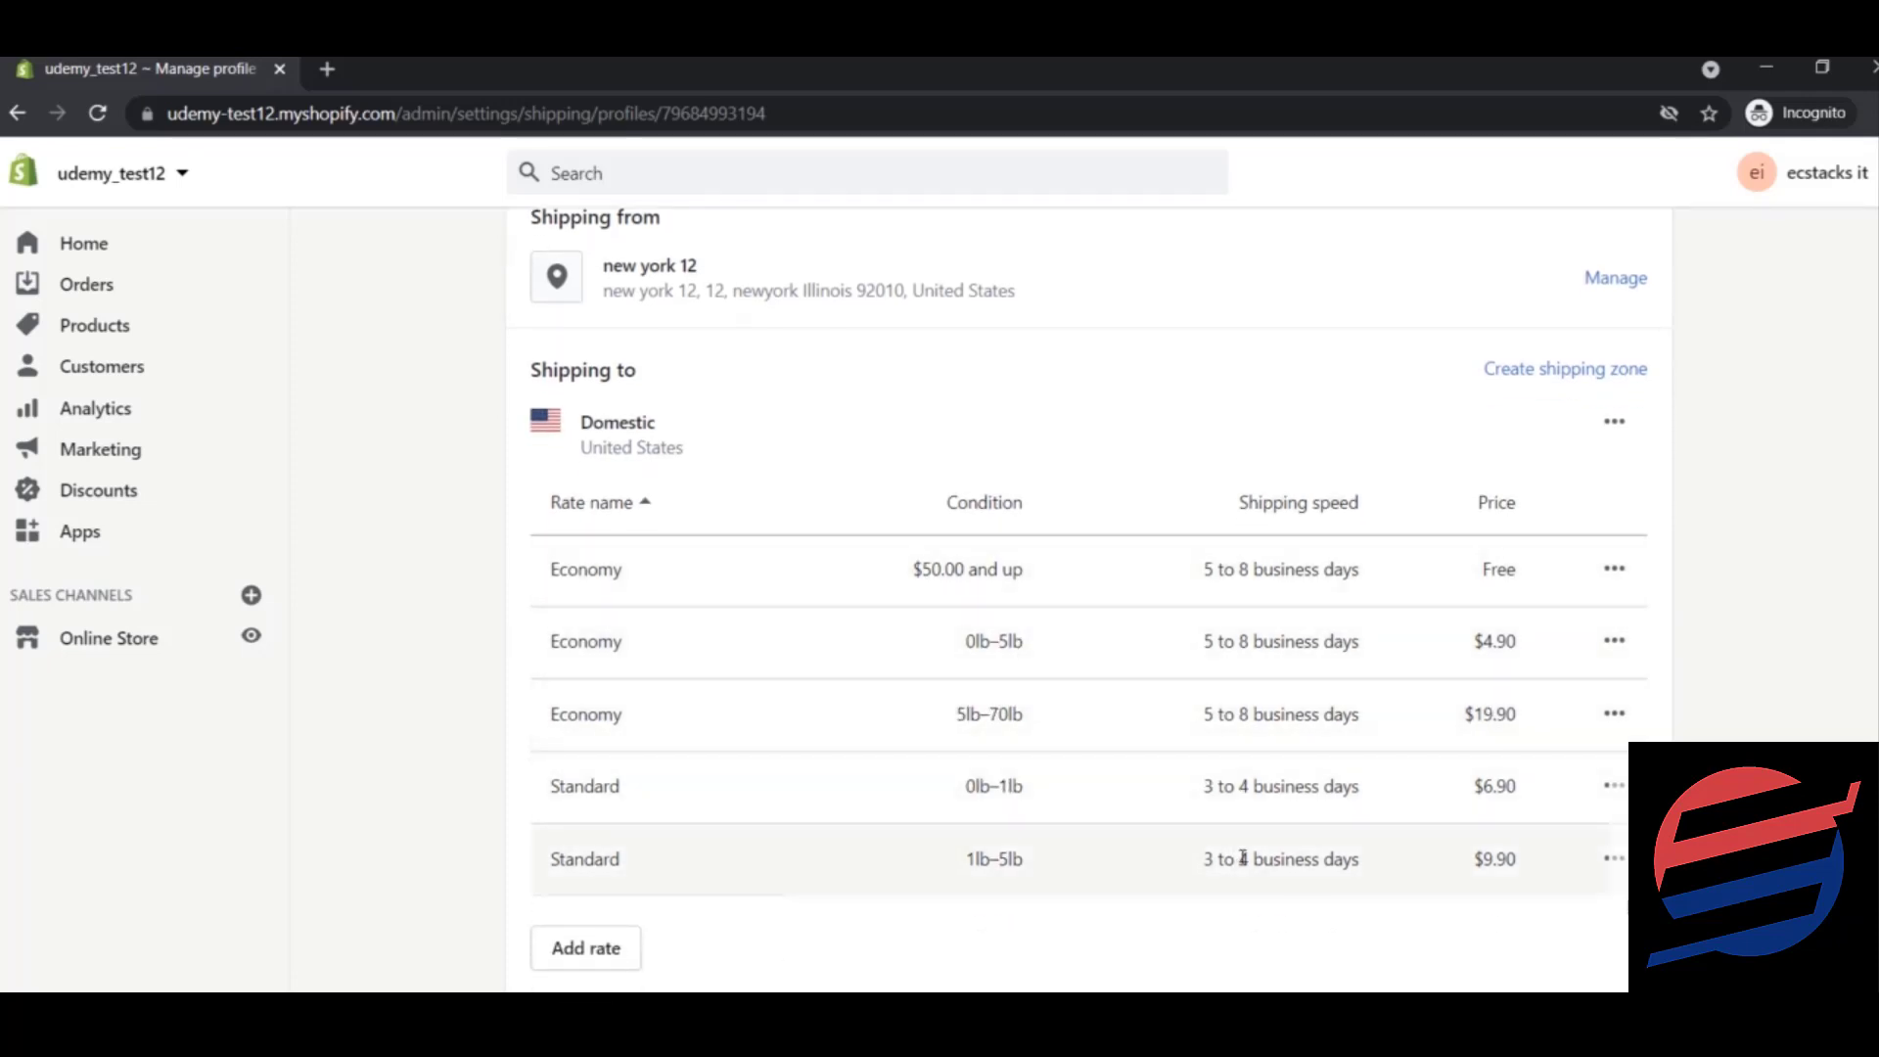
Delete all the Standard and Economy shipping rates from the Domestic zone.
click(1615, 860)
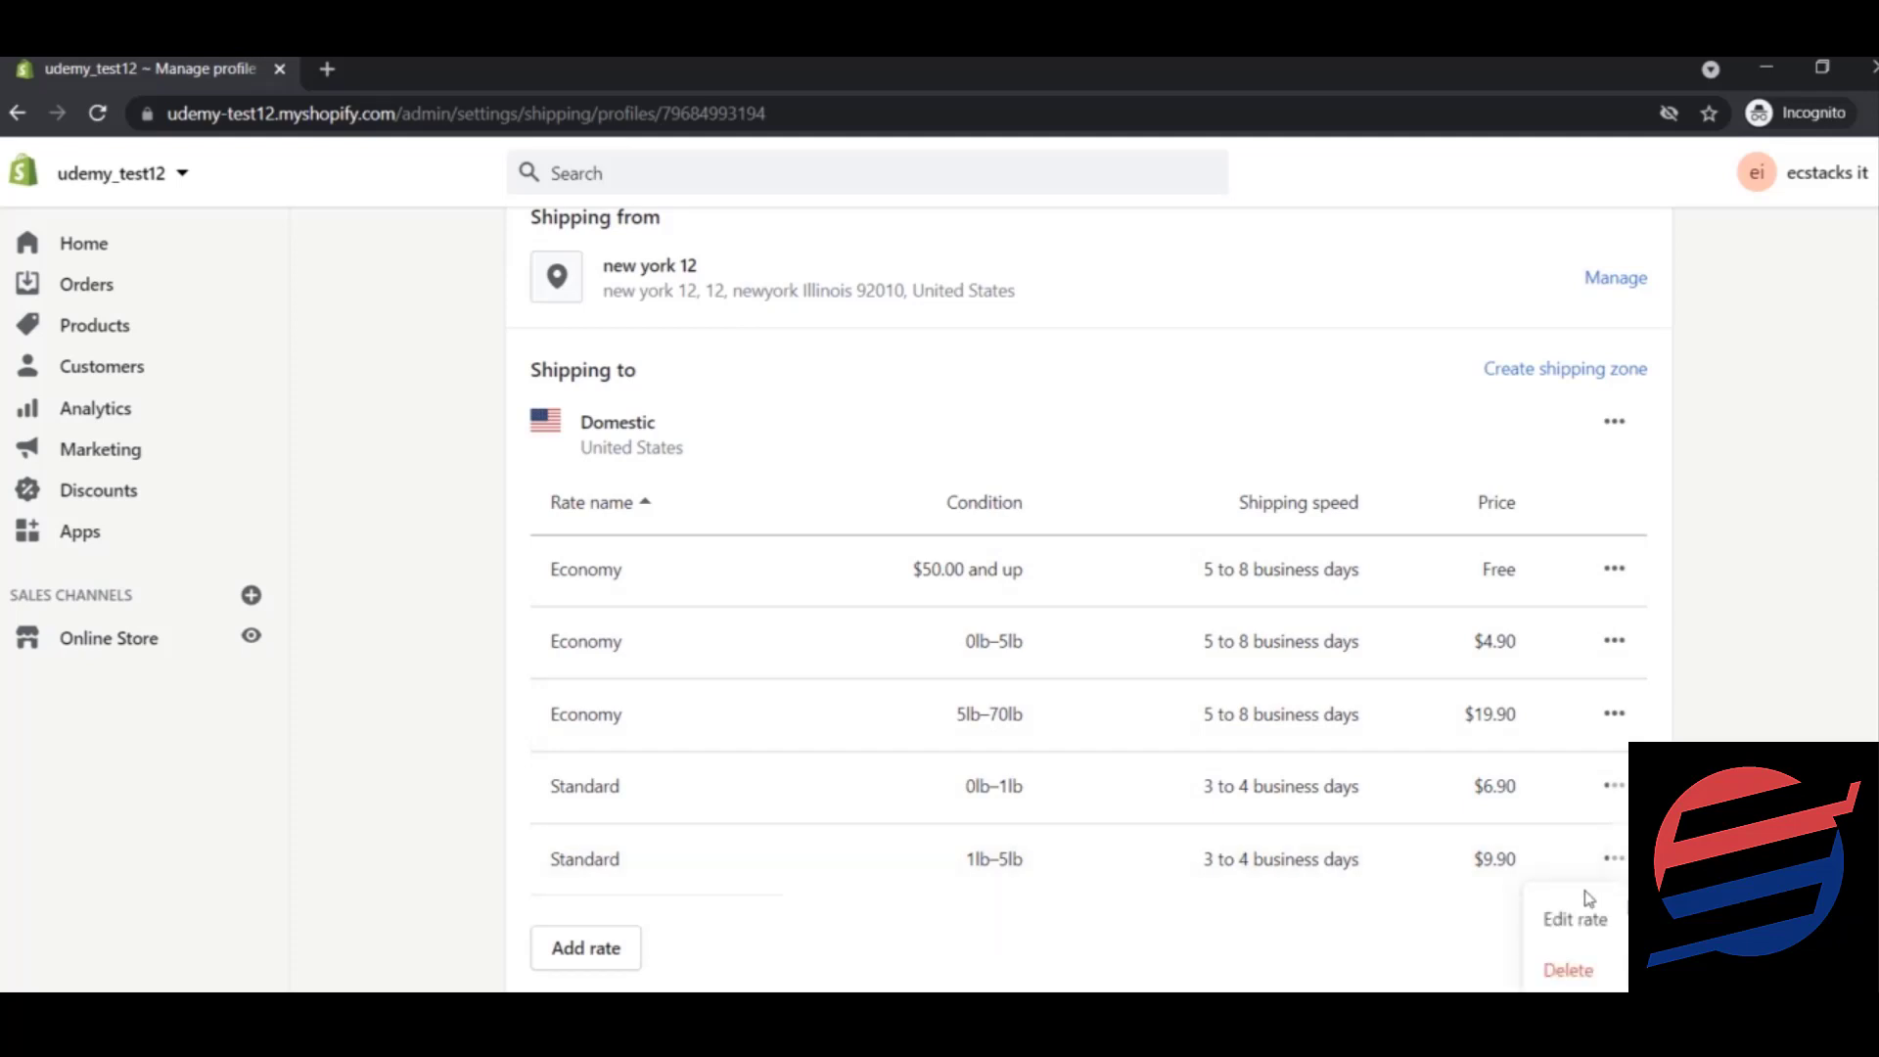
click(1569, 970)
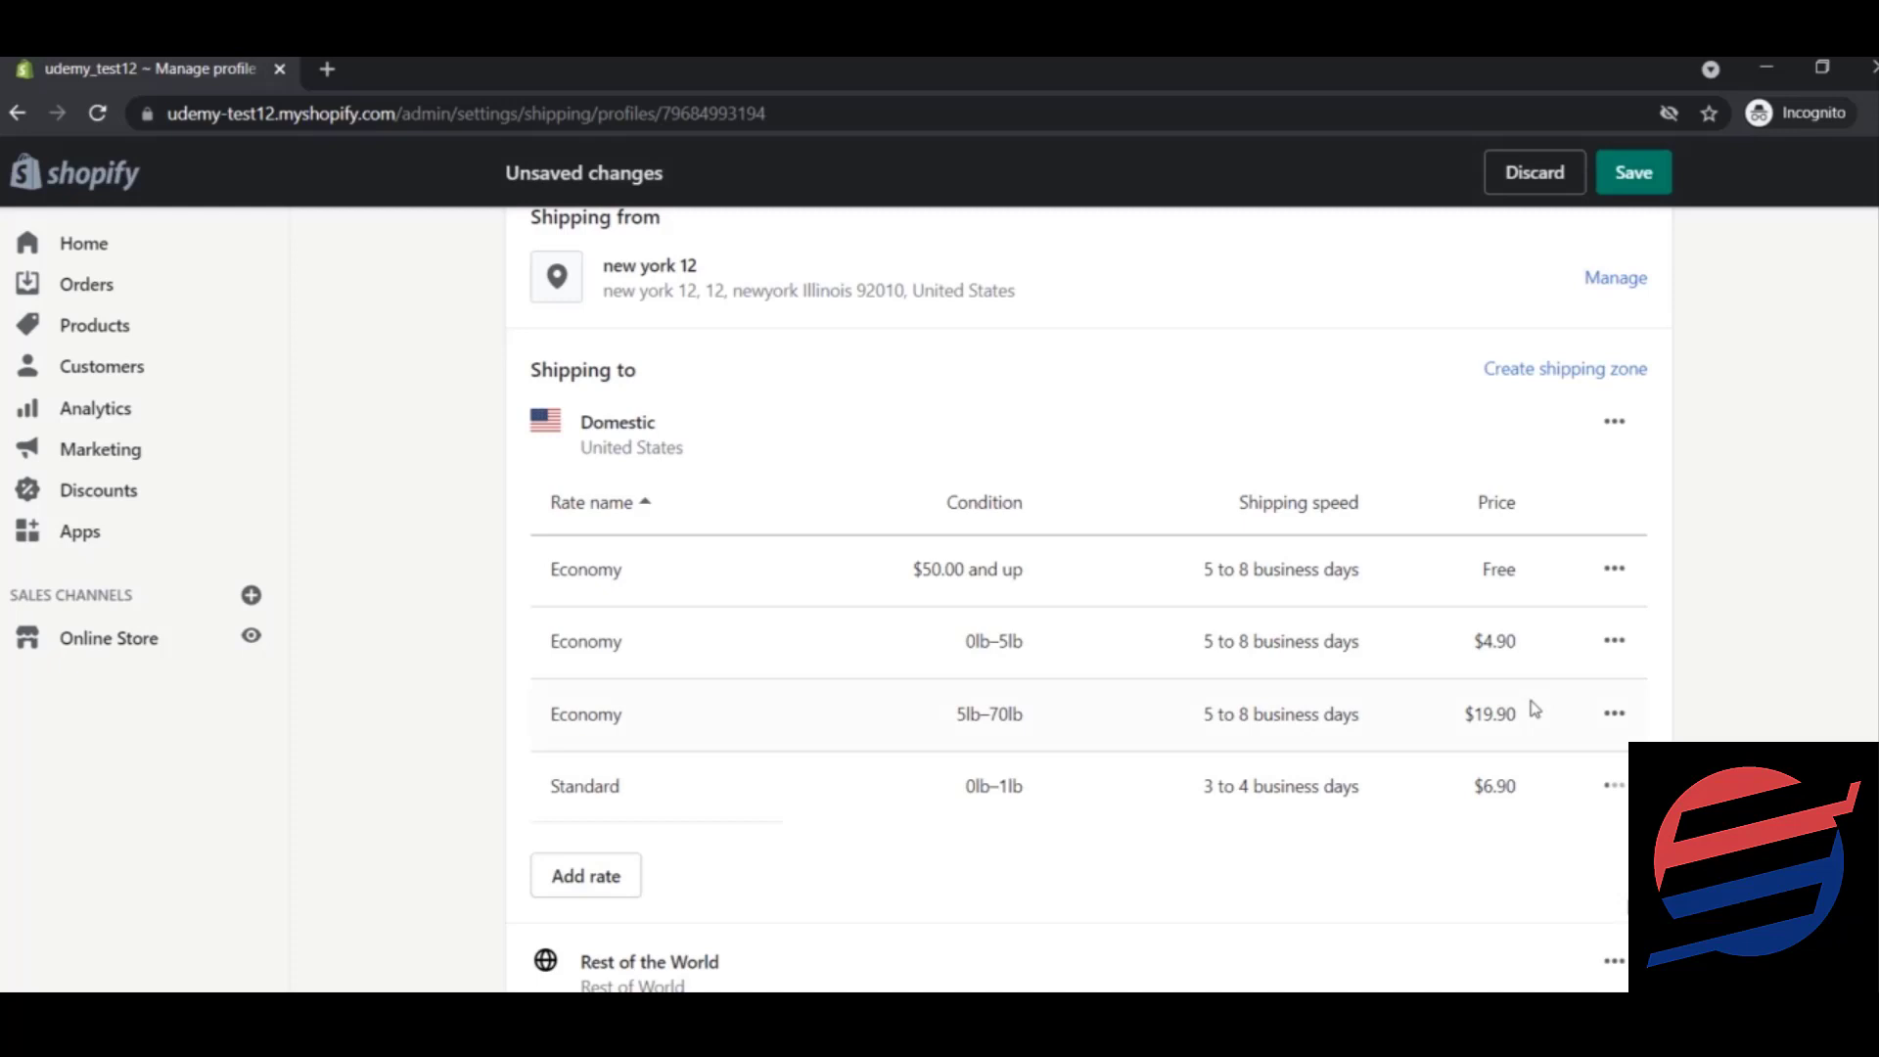
click(1614, 787)
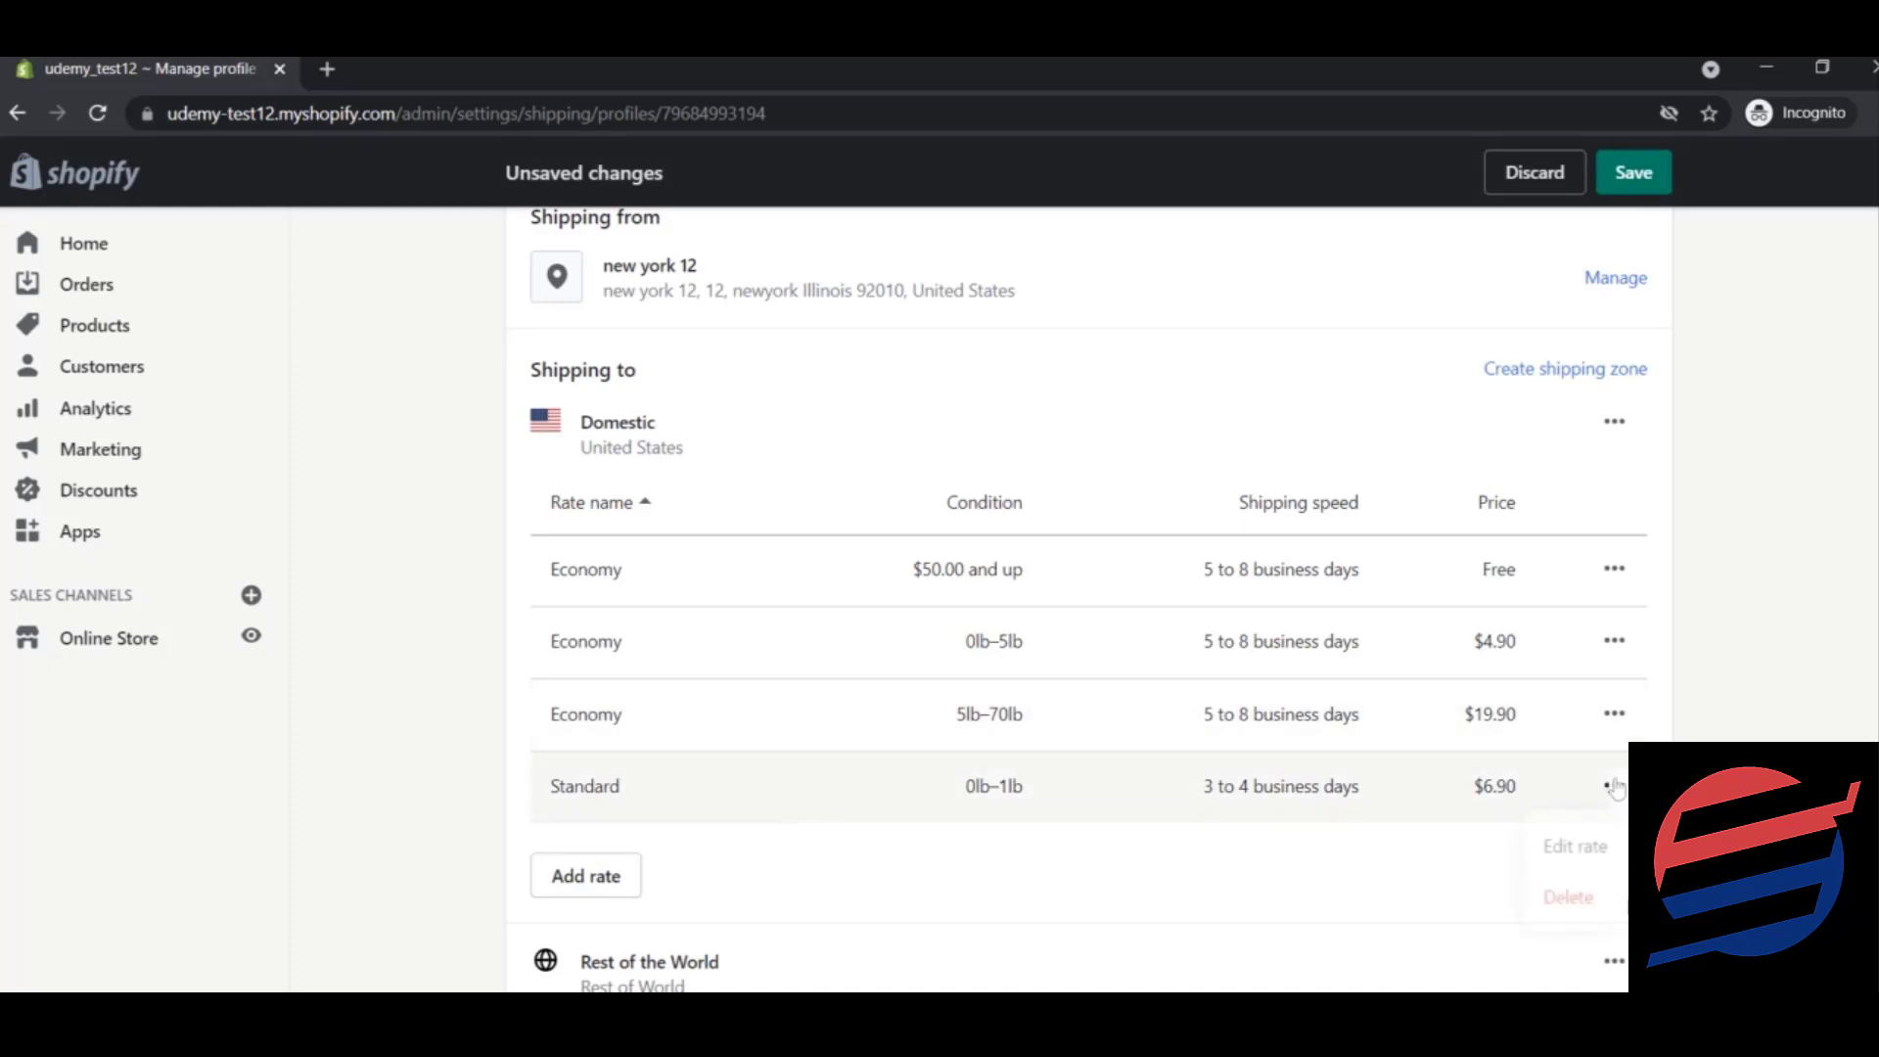
click(1571, 895)
click(1613, 714)
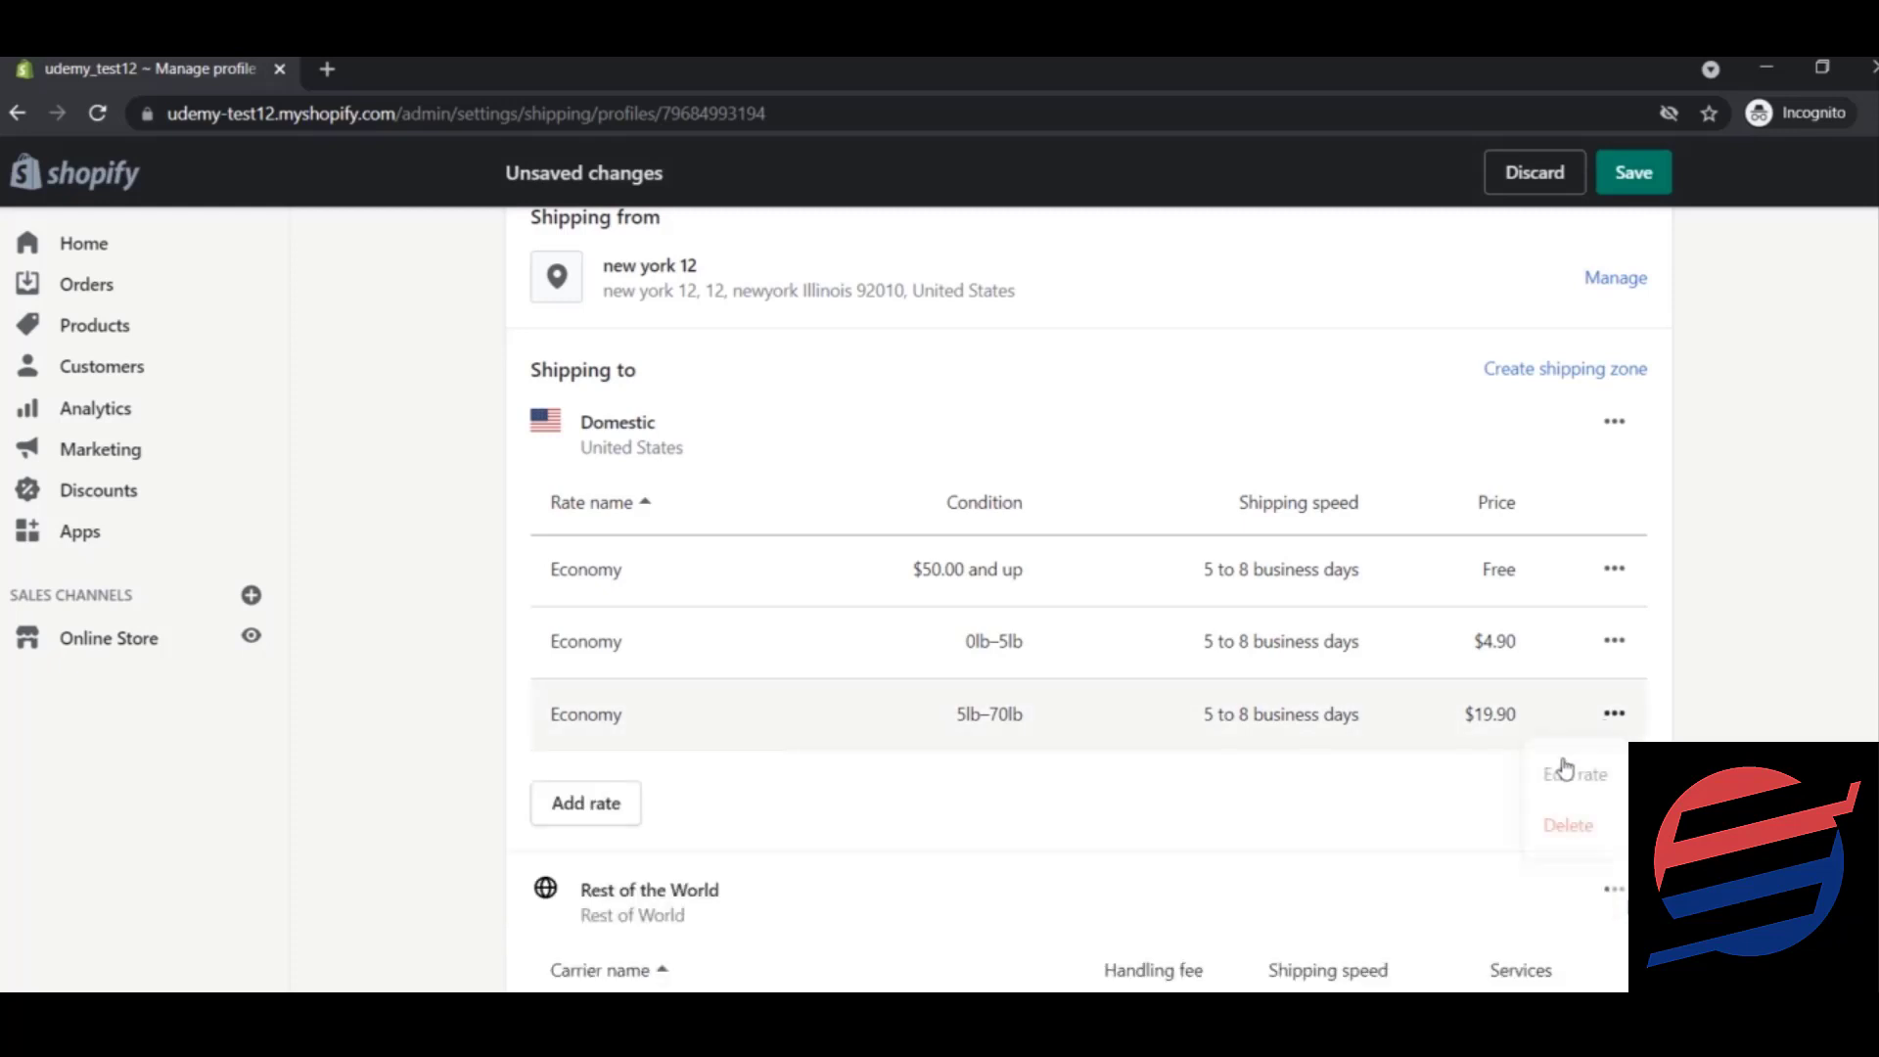
click(1569, 826)
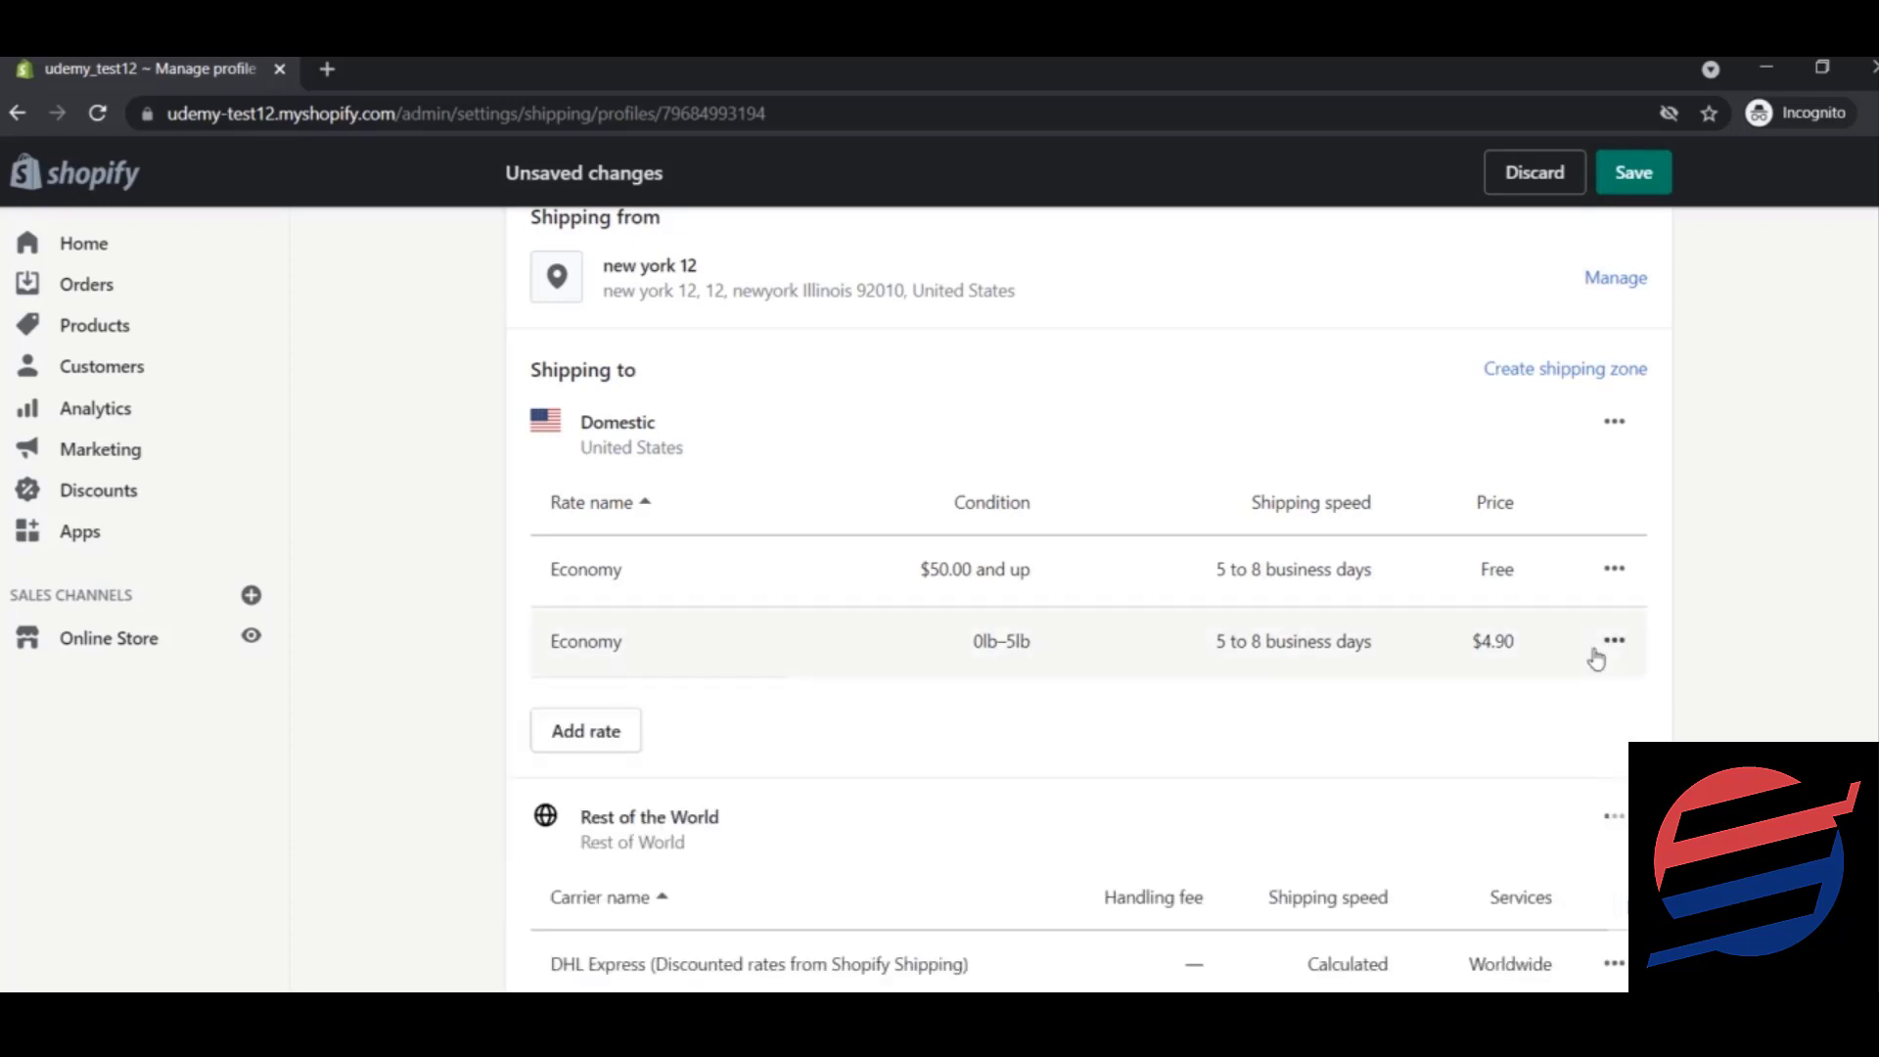
click(1614, 641)
click(1570, 753)
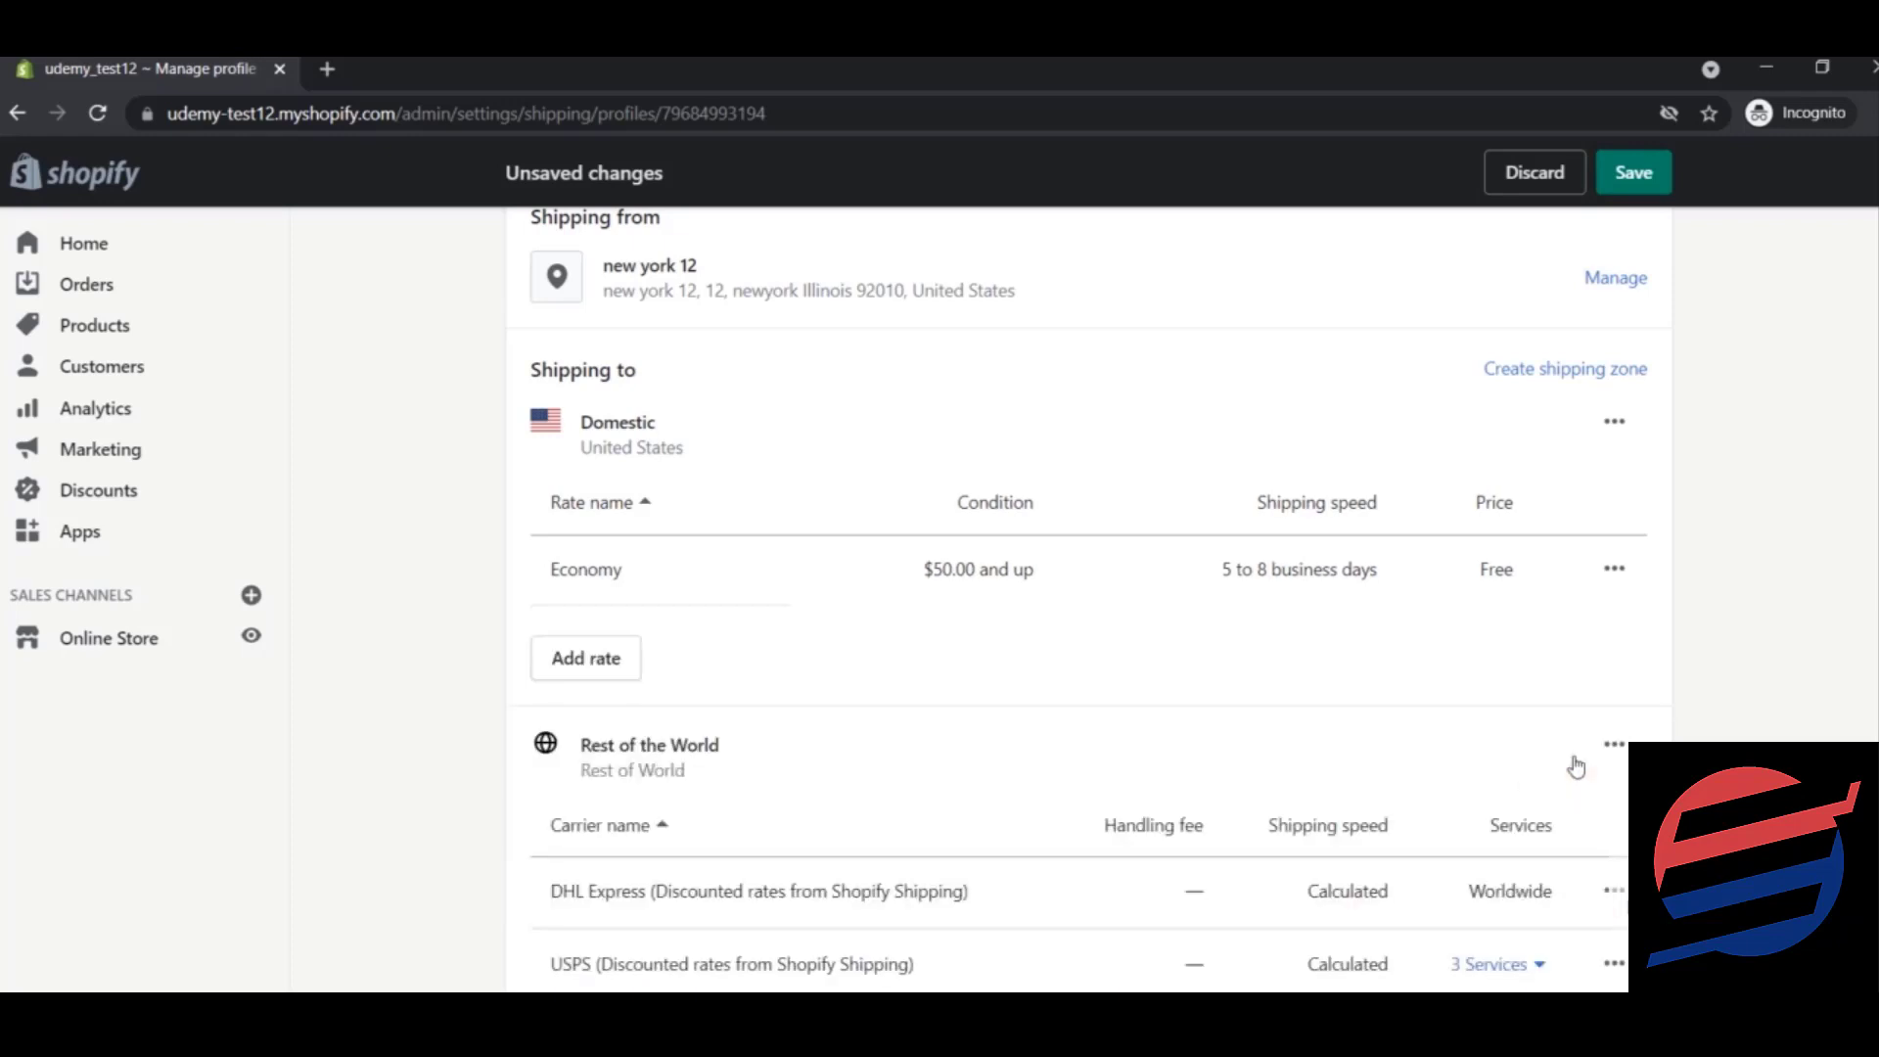
click(1614, 569)
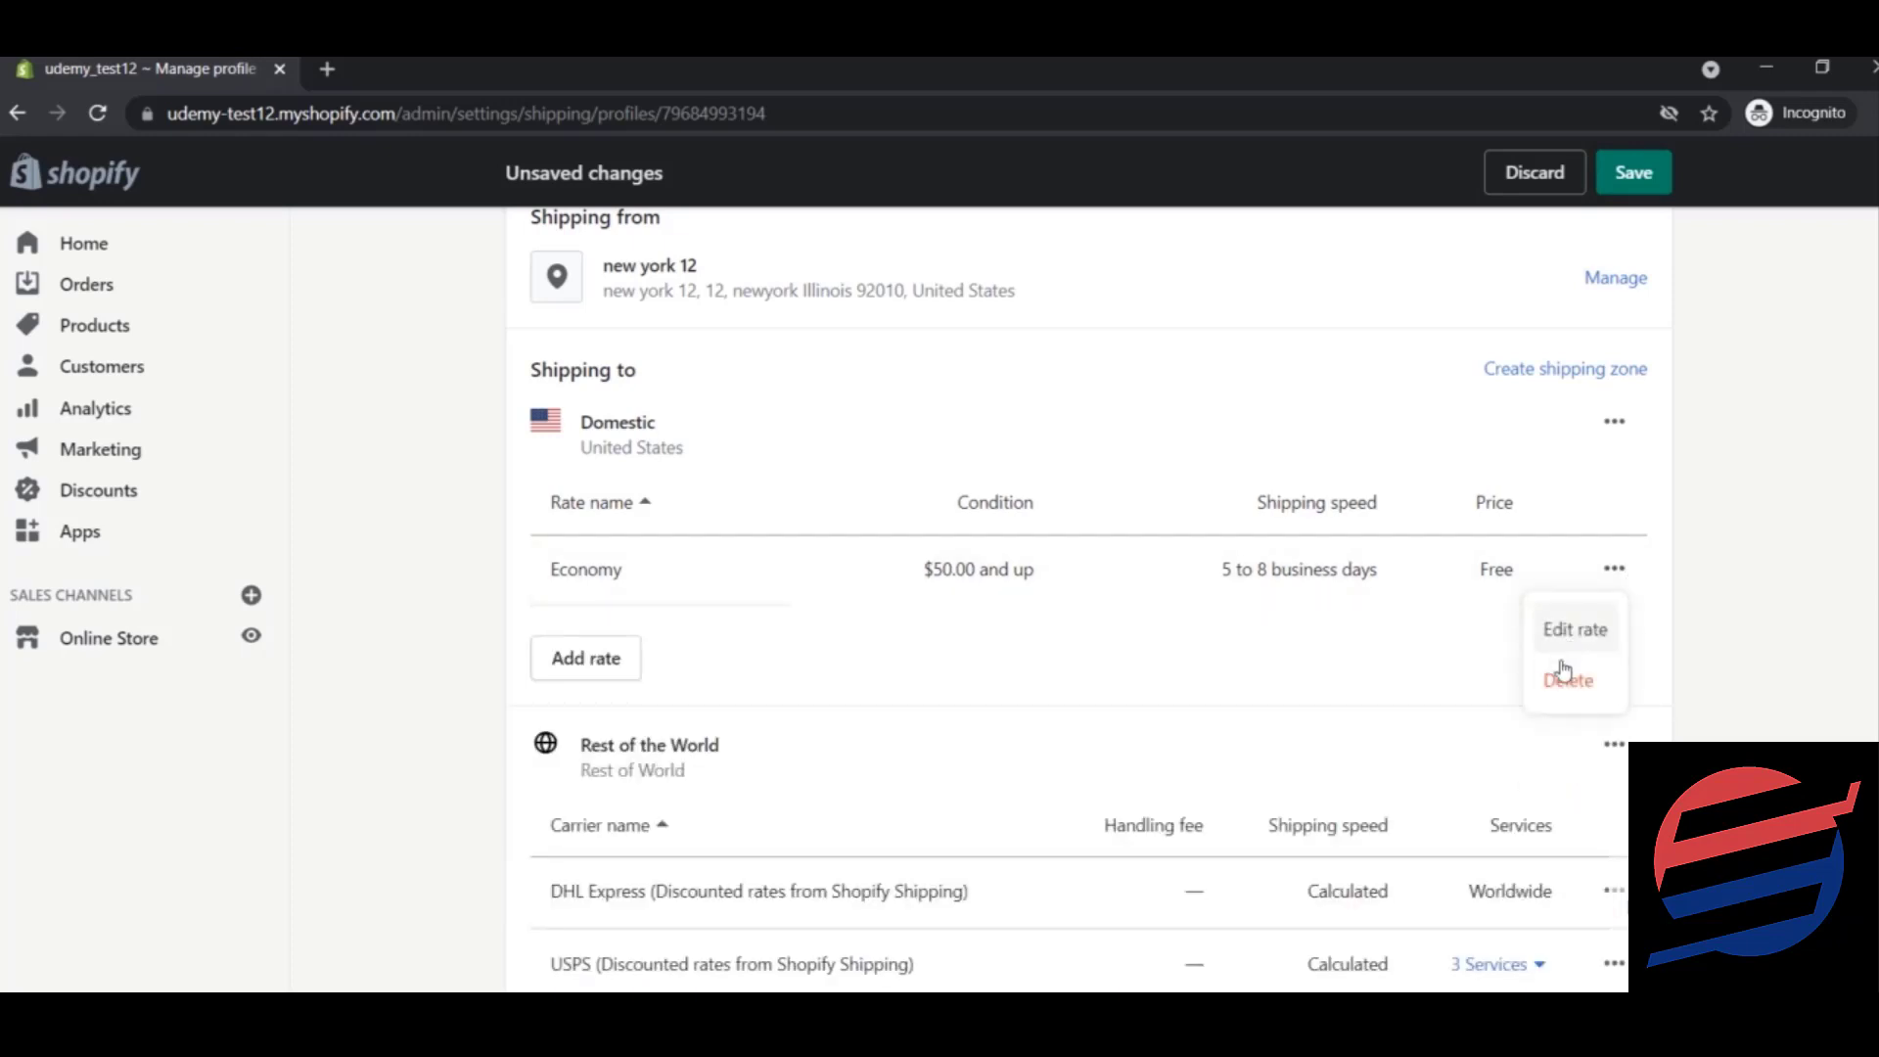
click(1565, 675)
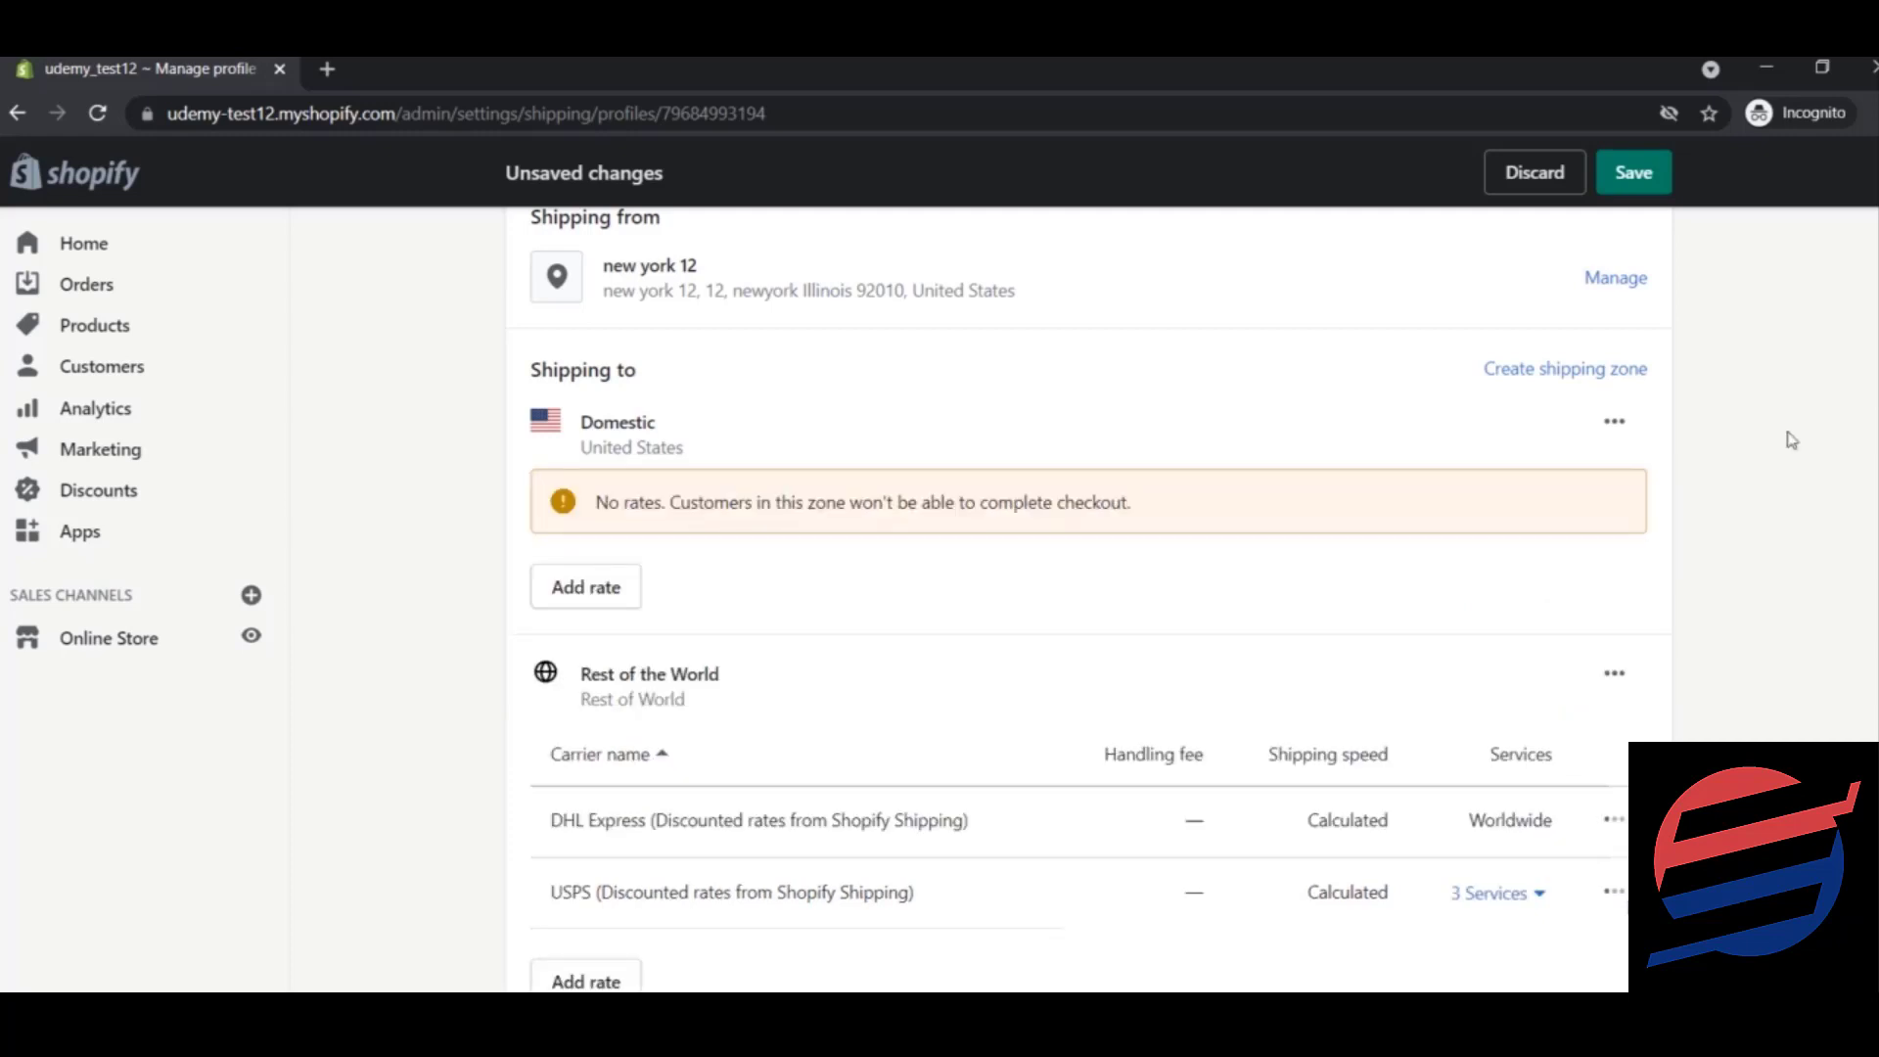
Start a new own rate for the Domestic zone with the shipping speed Standard (3 to 4 business days).
scroll(1089, 599, down, 1)
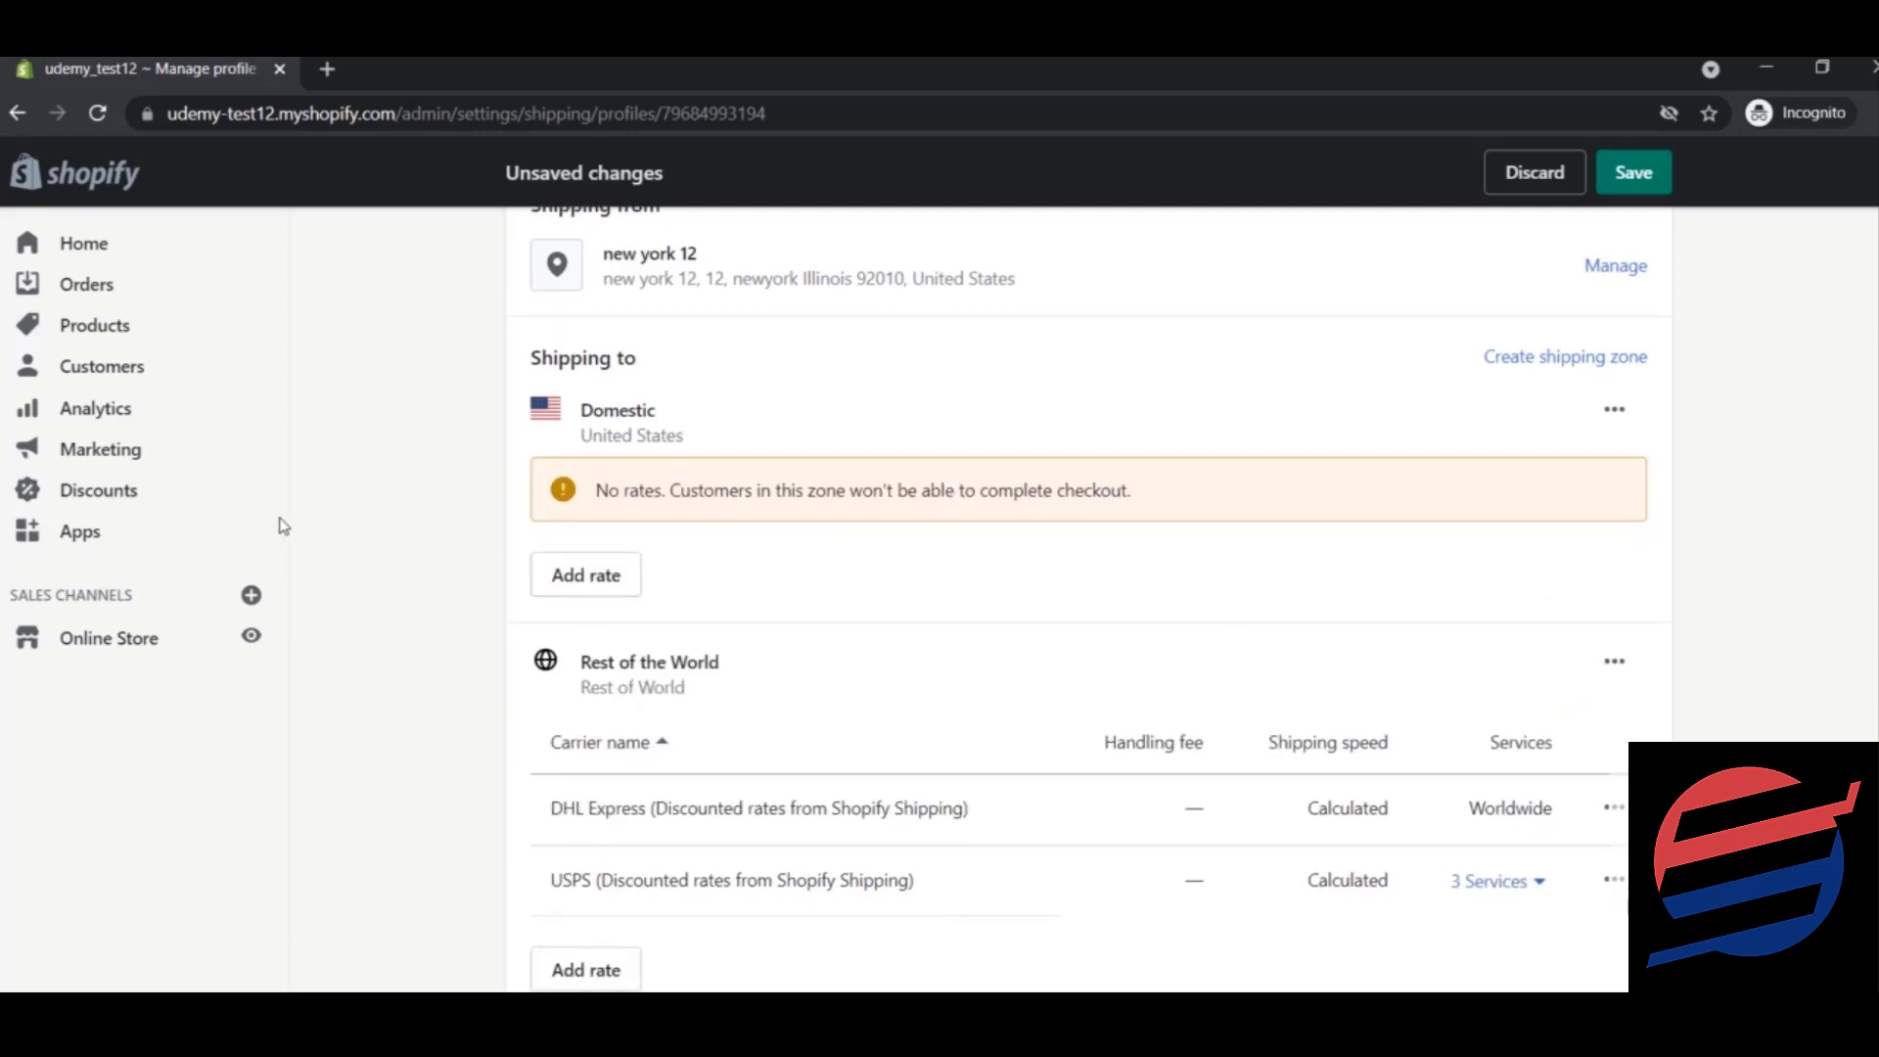
click(588, 582)
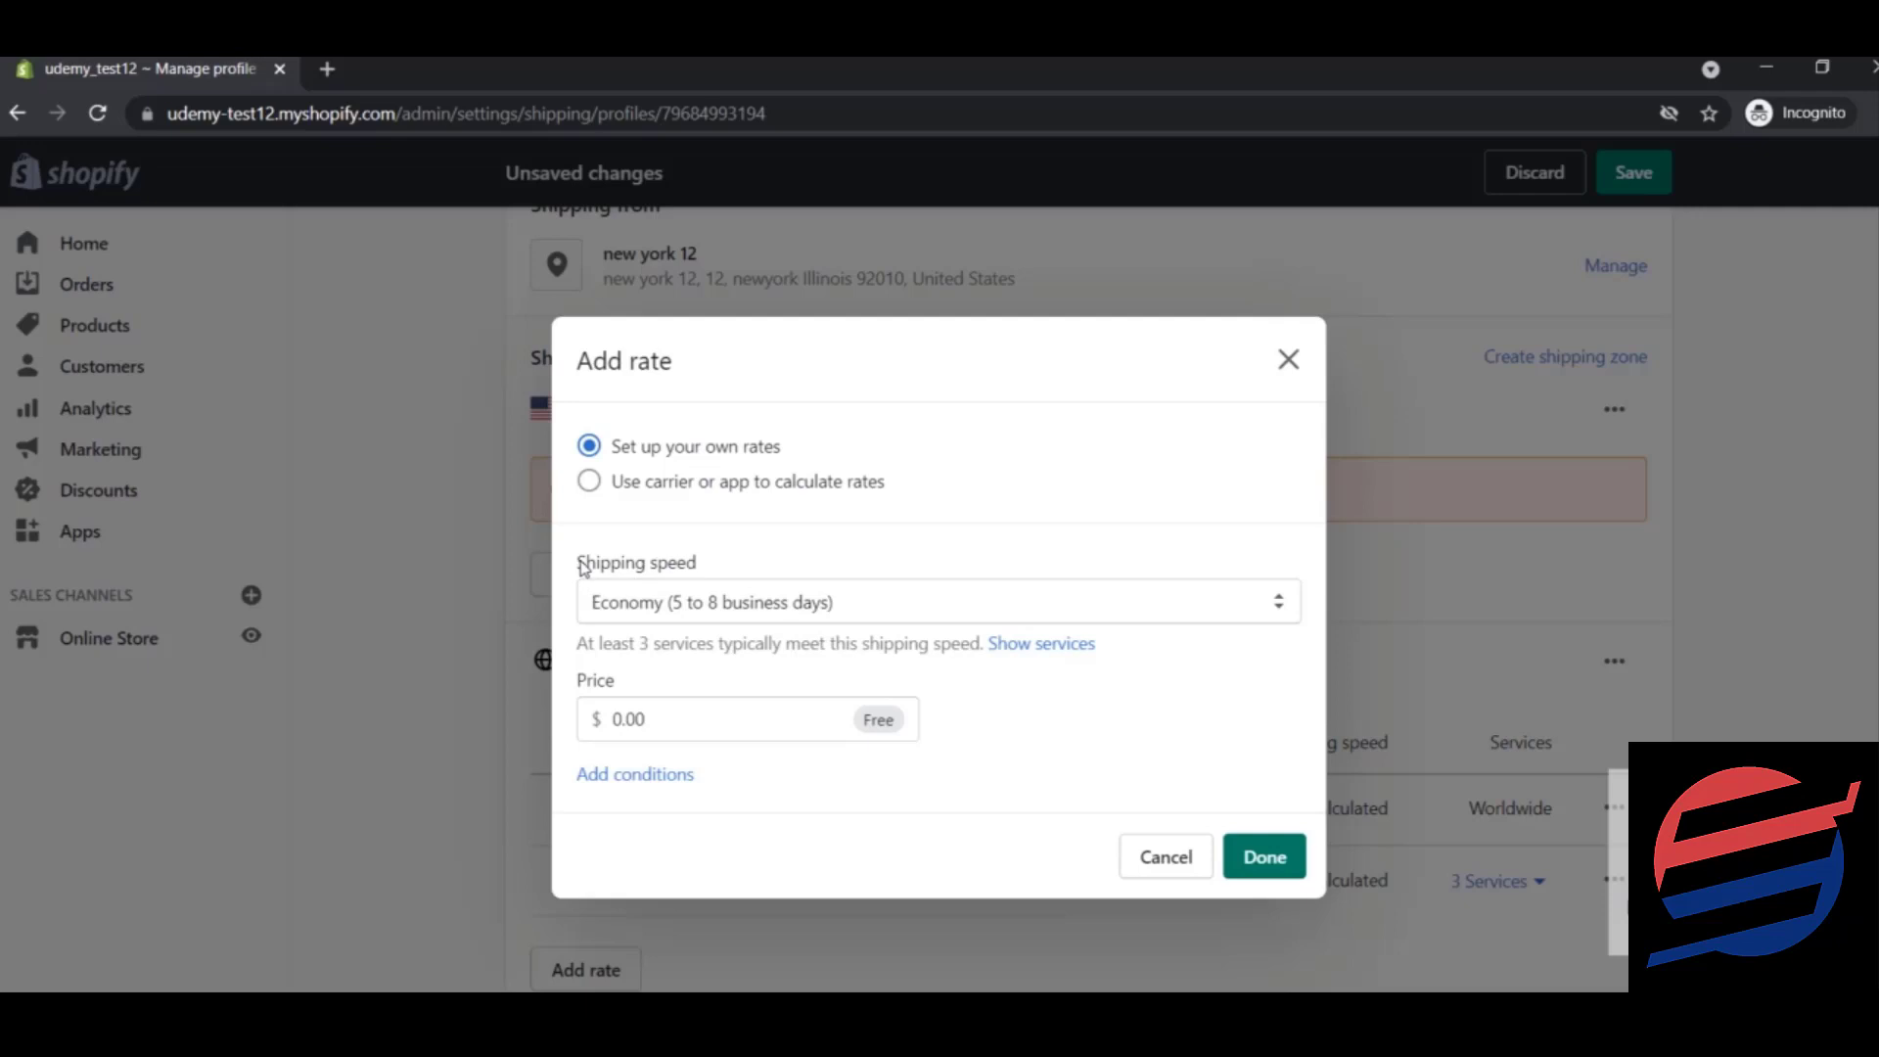
drag(584, 568, 722, 558)
click(768, 612)
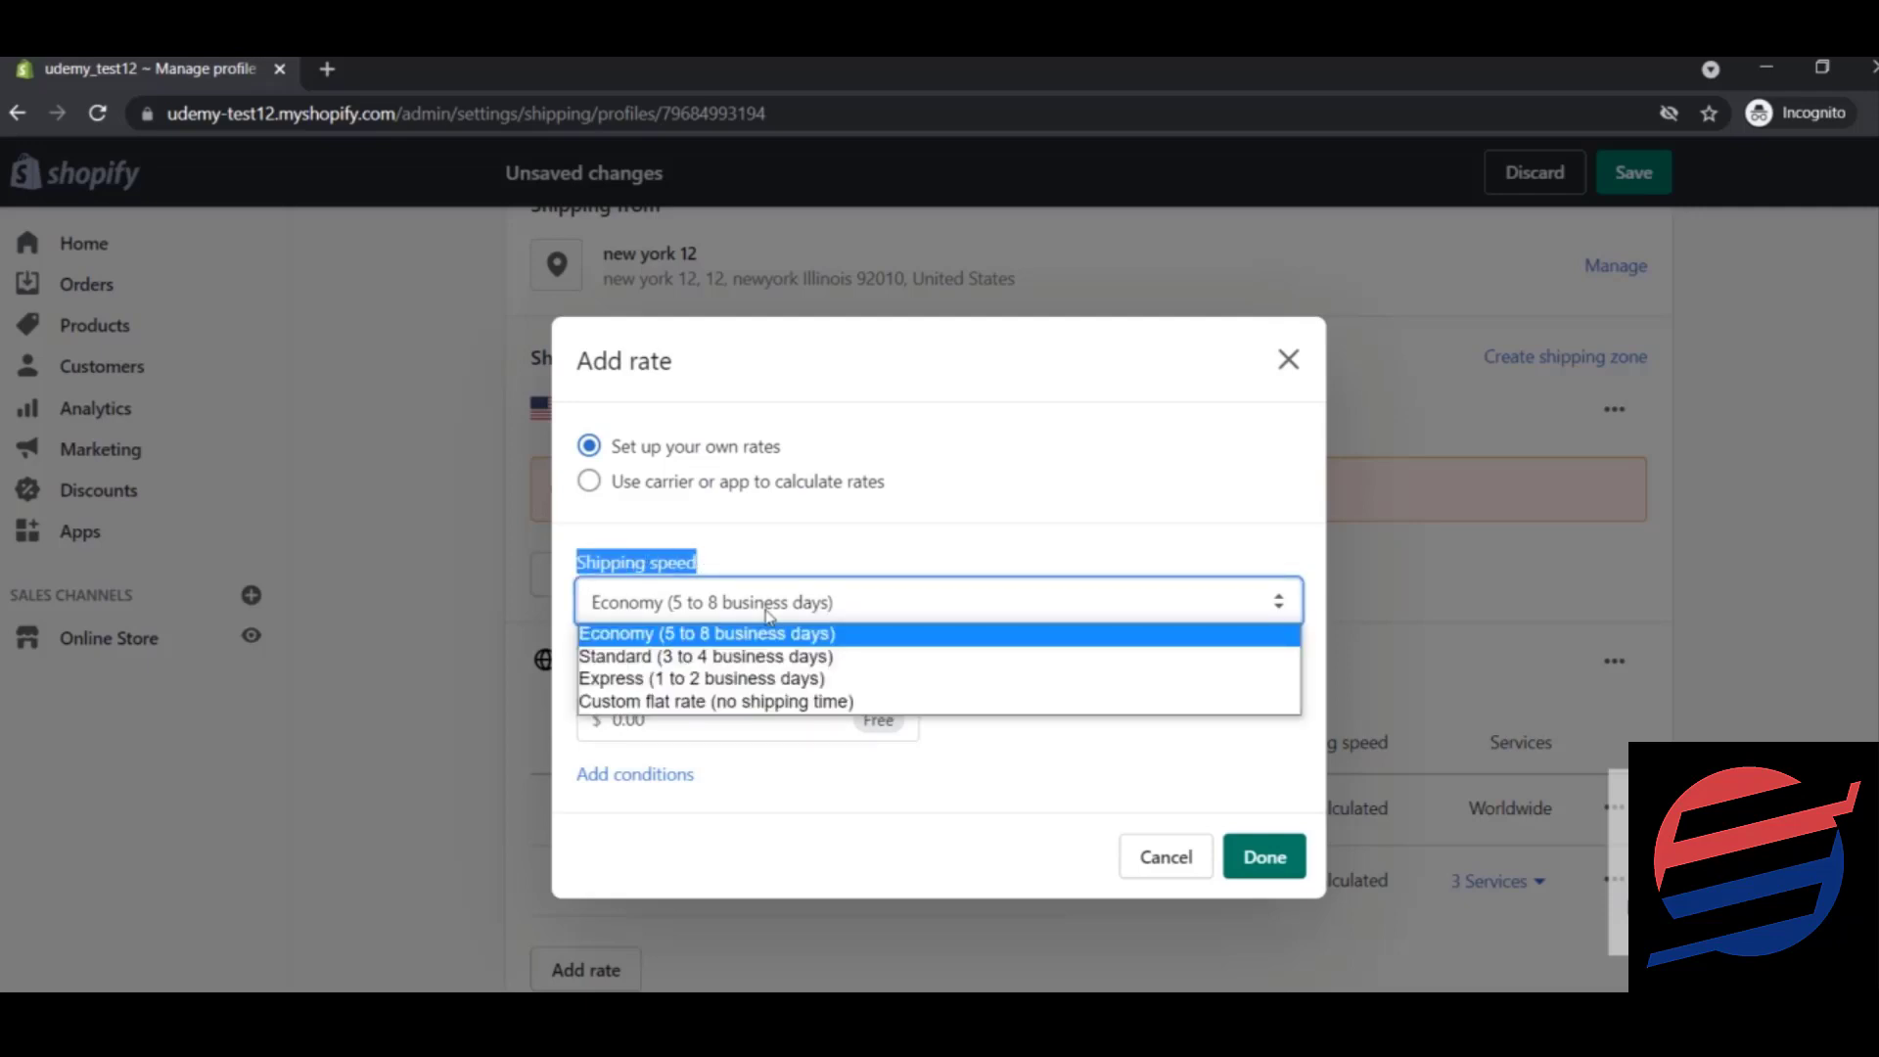
click(754, 658)
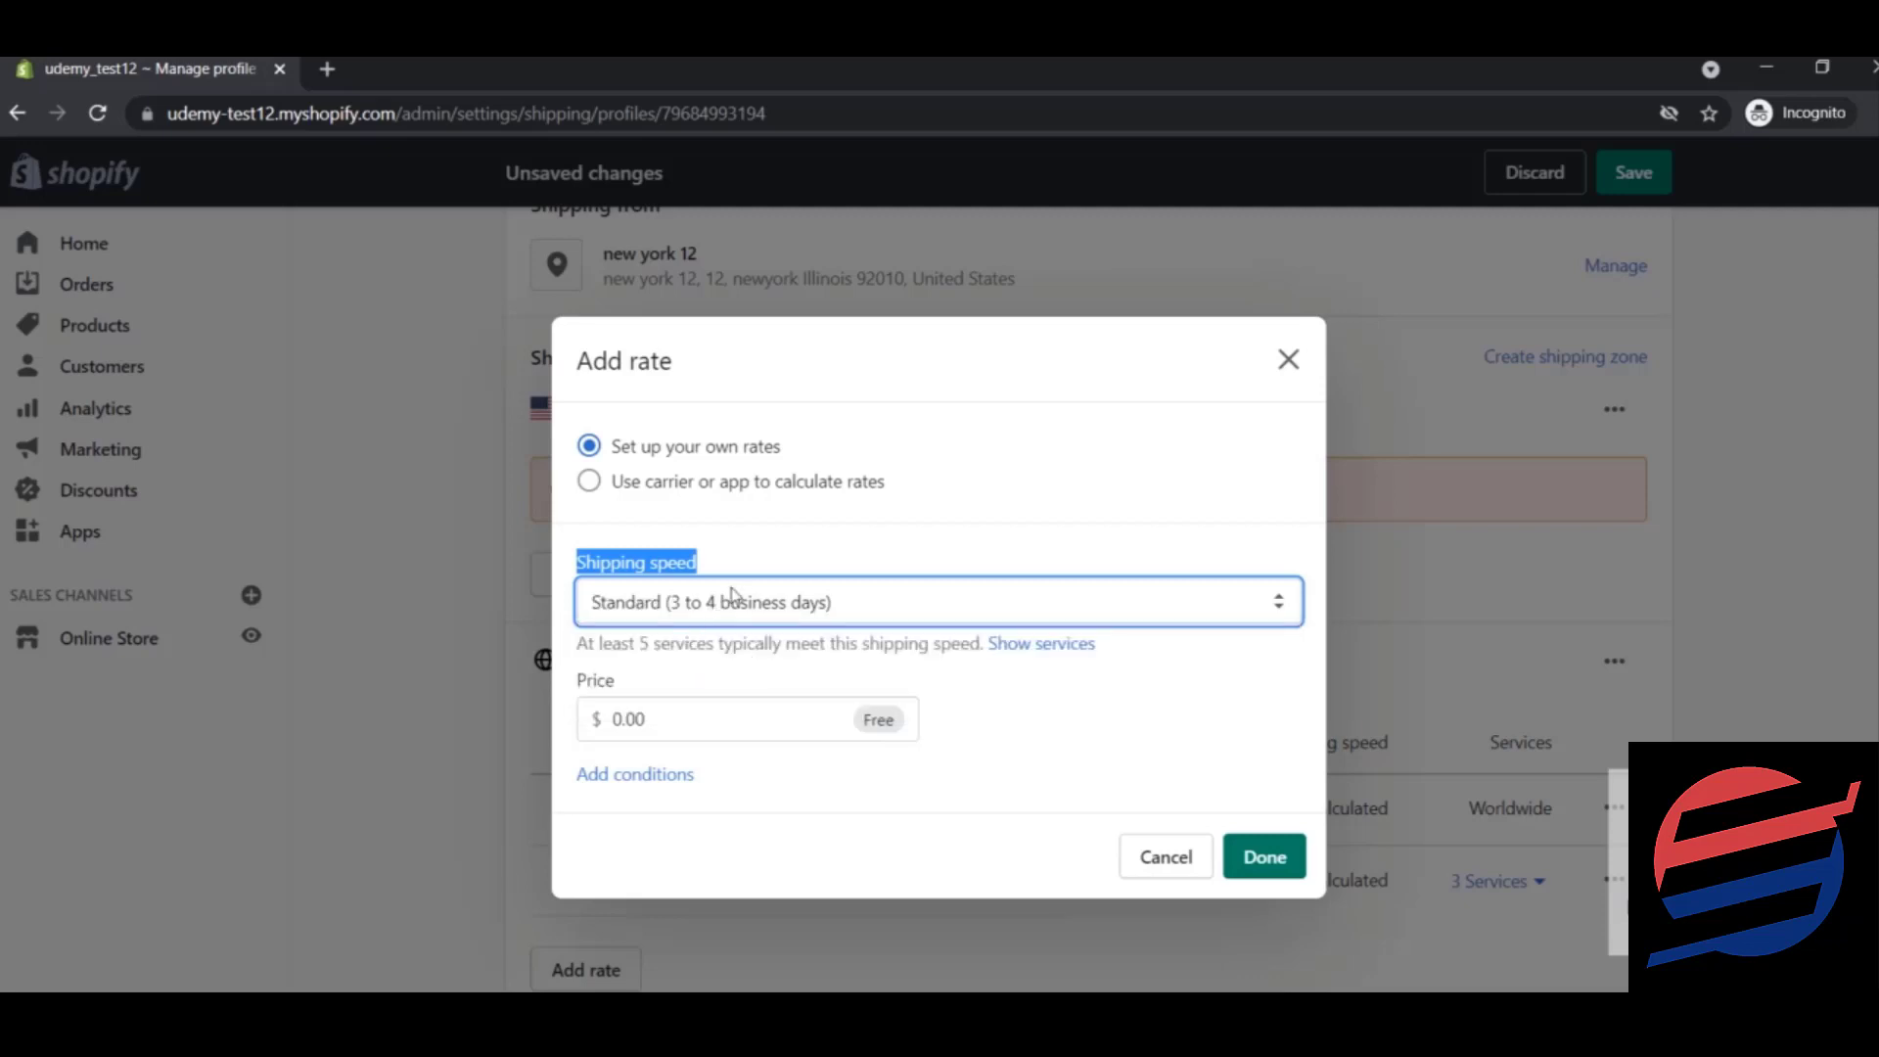
click(775, 667)
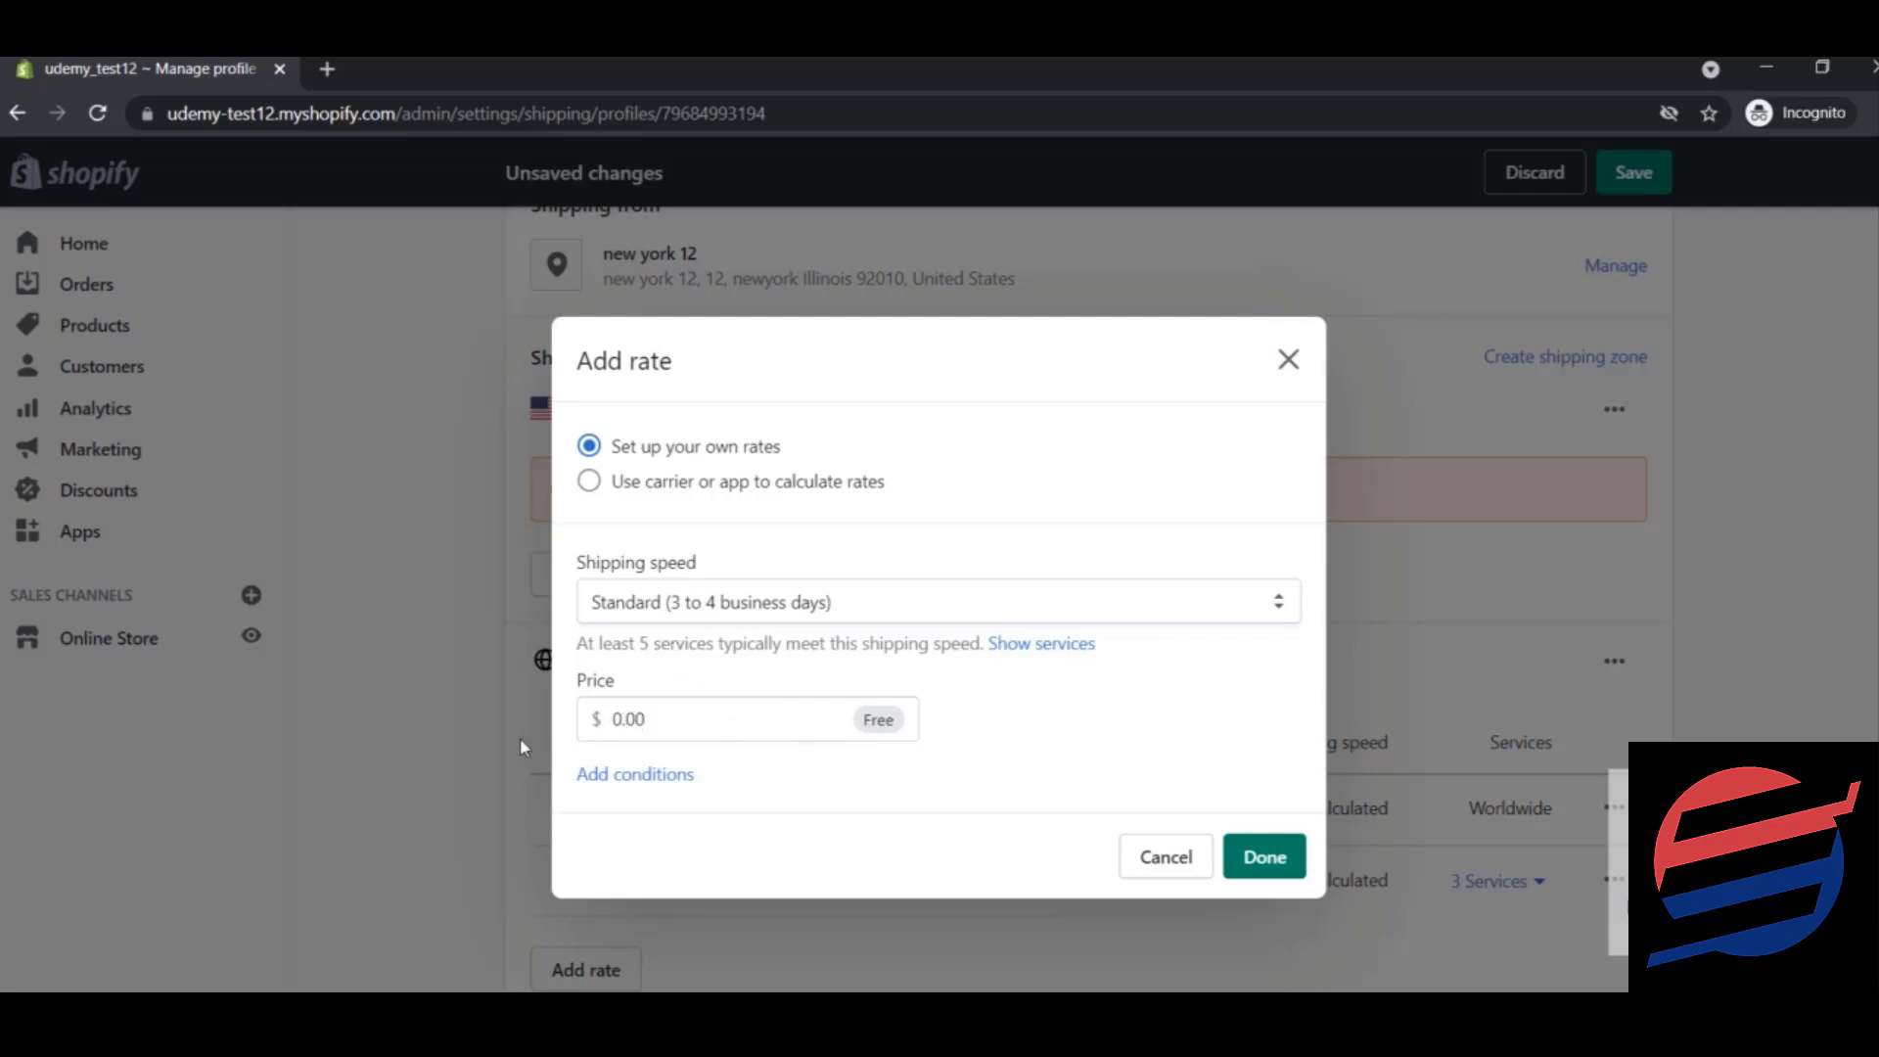
Price the new Domestic rate at $5.00 and add an item-weight condition from 20 to 50 lb.
click(622, 722)
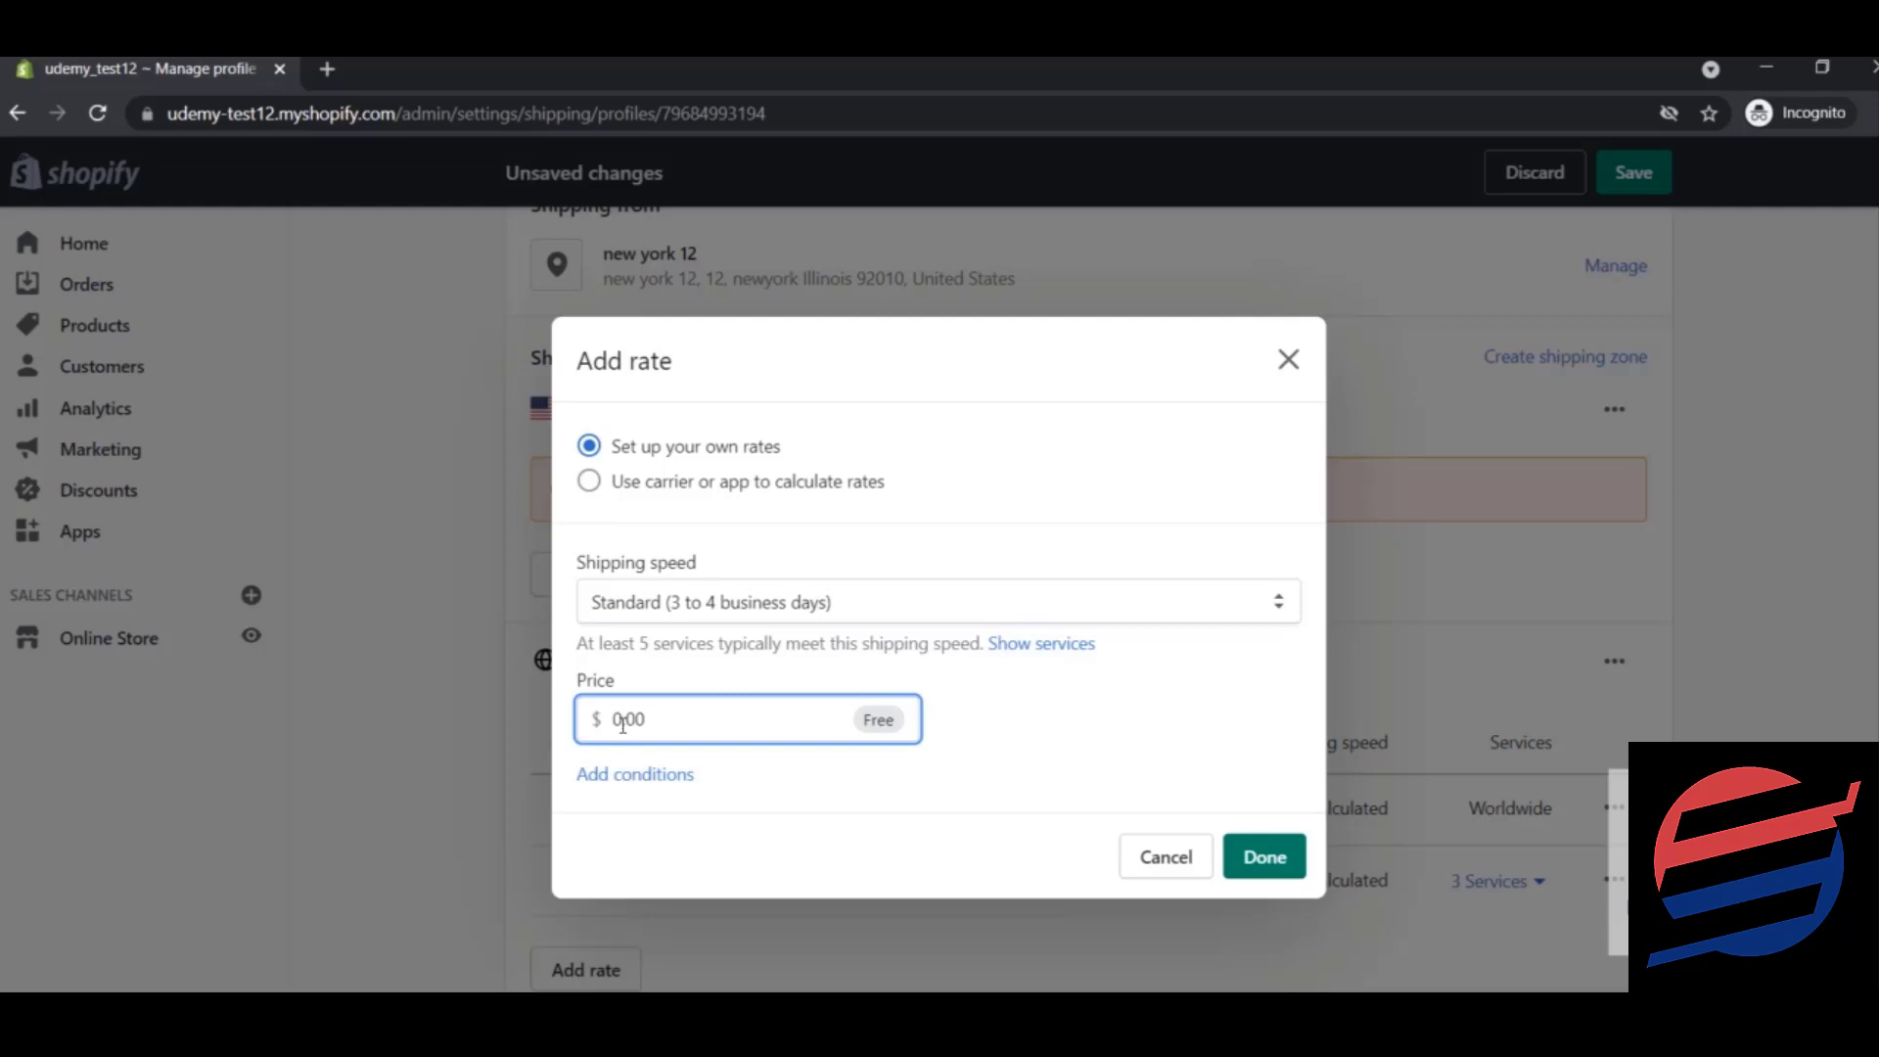
key(BackSpace)
text(5)
click(664, 777)
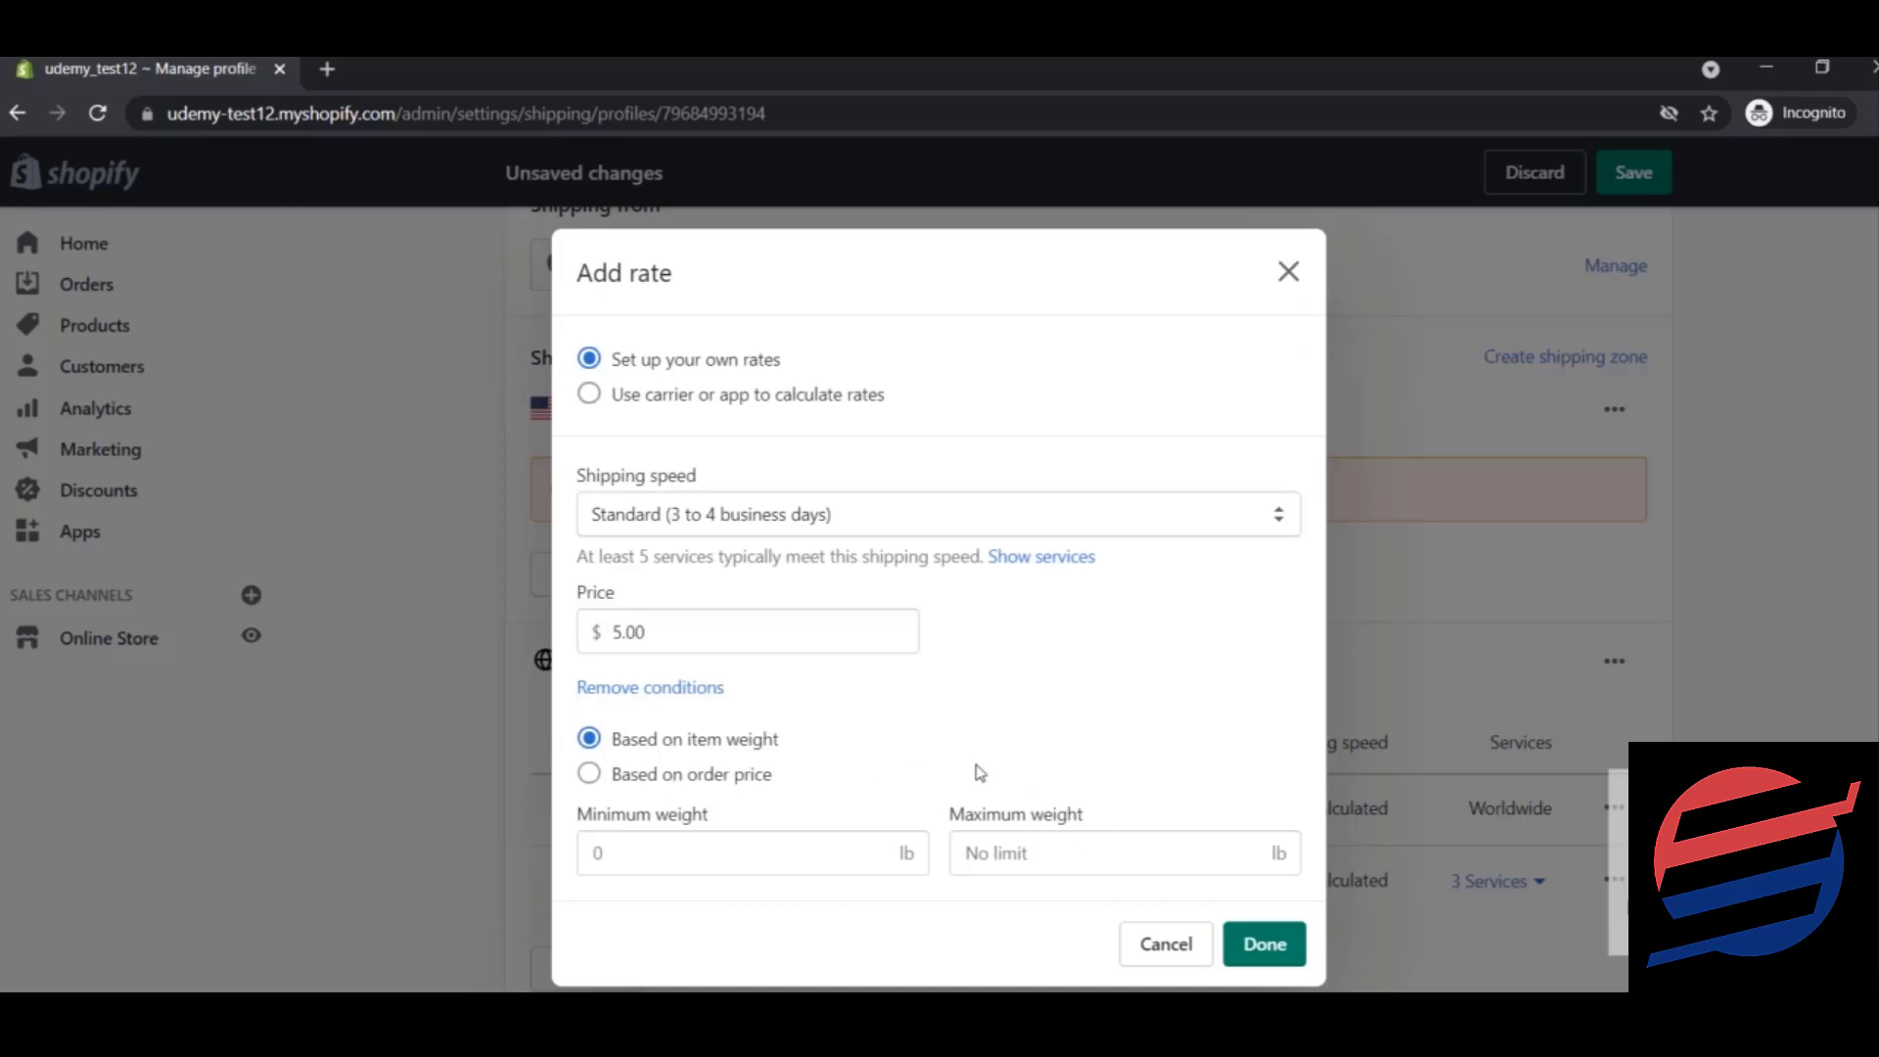
click(818, 864)
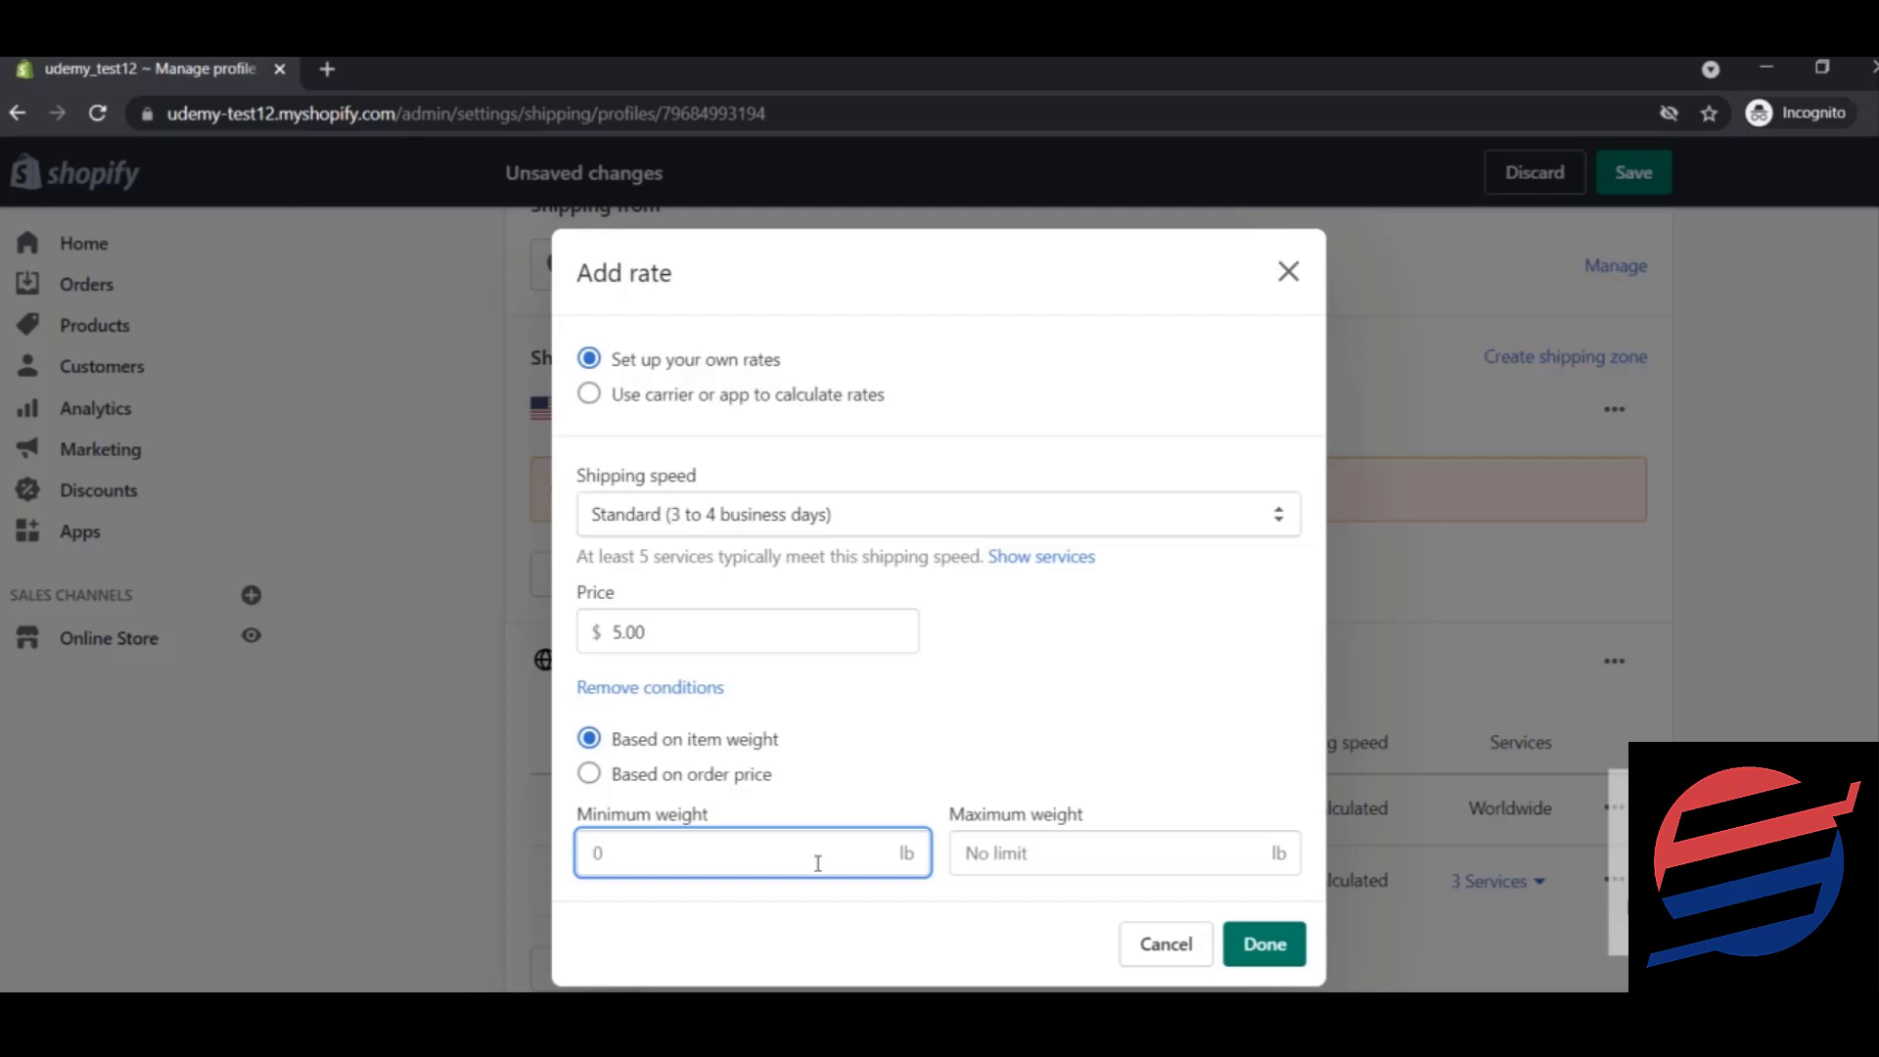
text(20)
click(1024, 861)
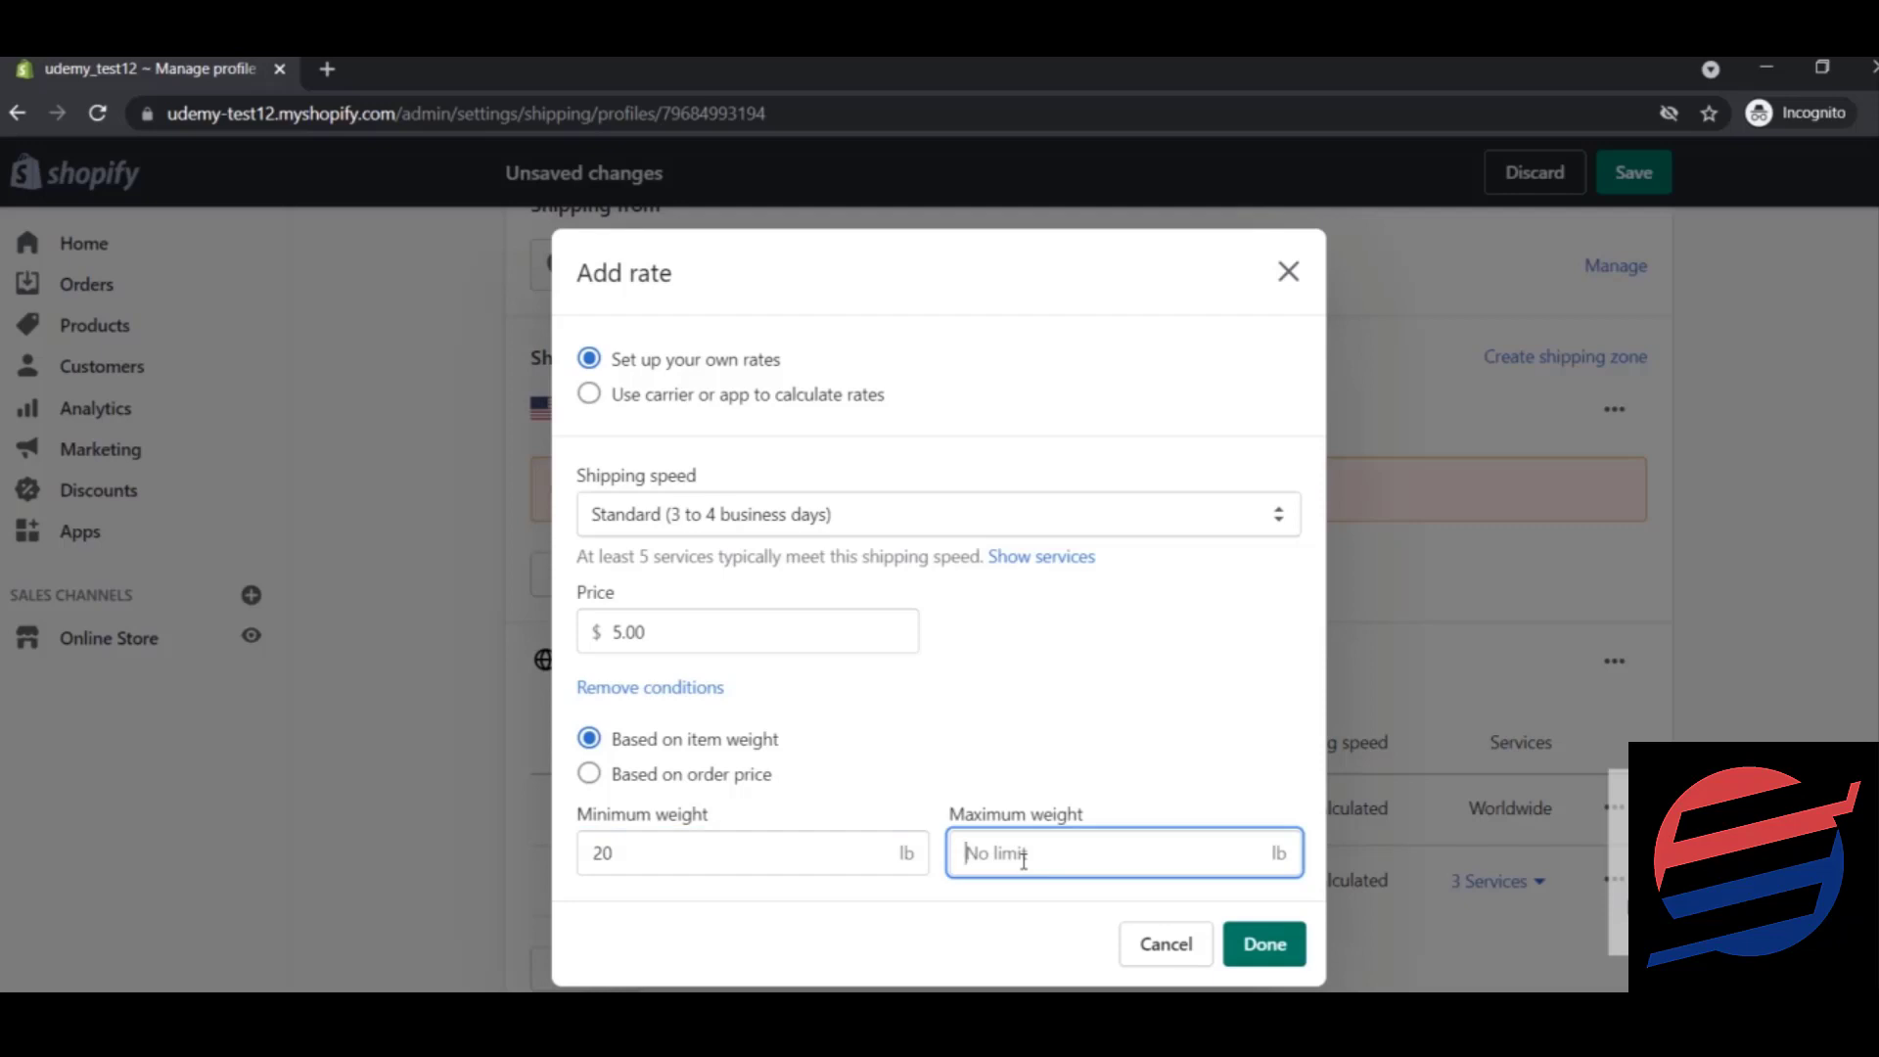
text(50)
drag(661, 636, 581, 642)
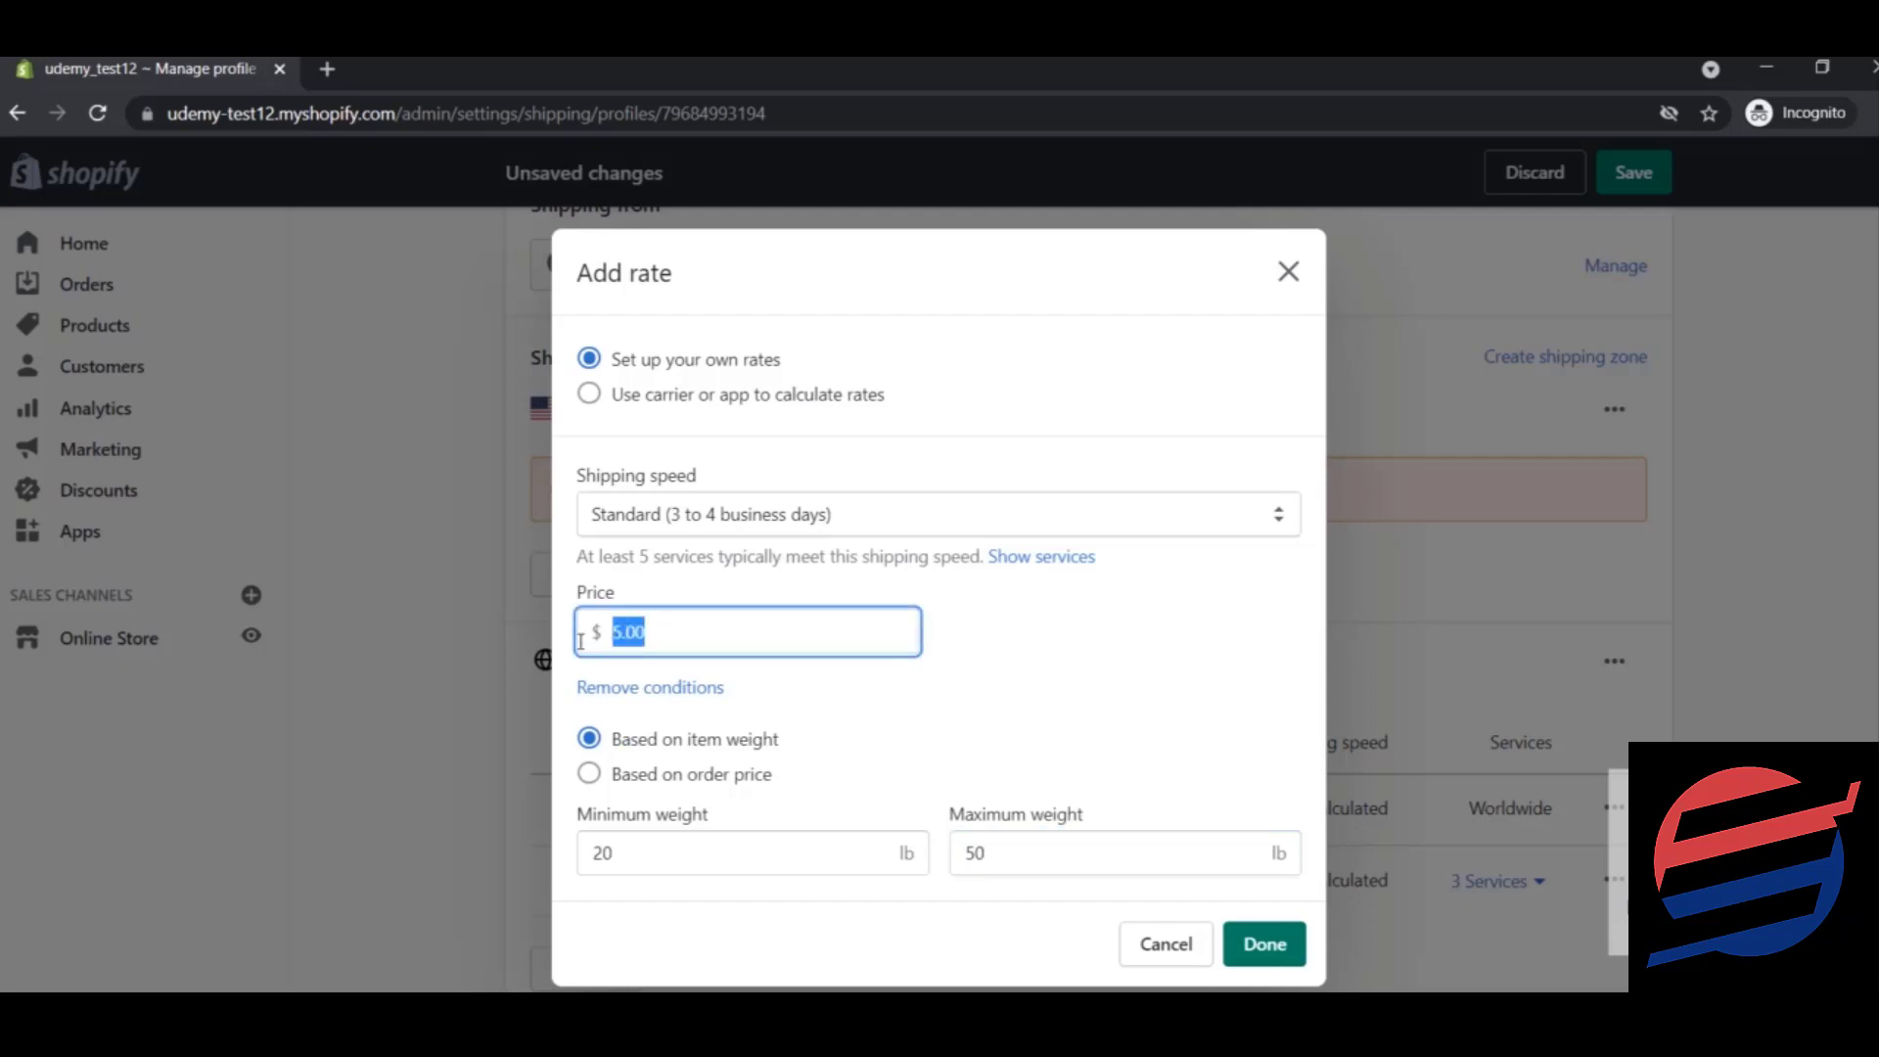
click(995, 699)
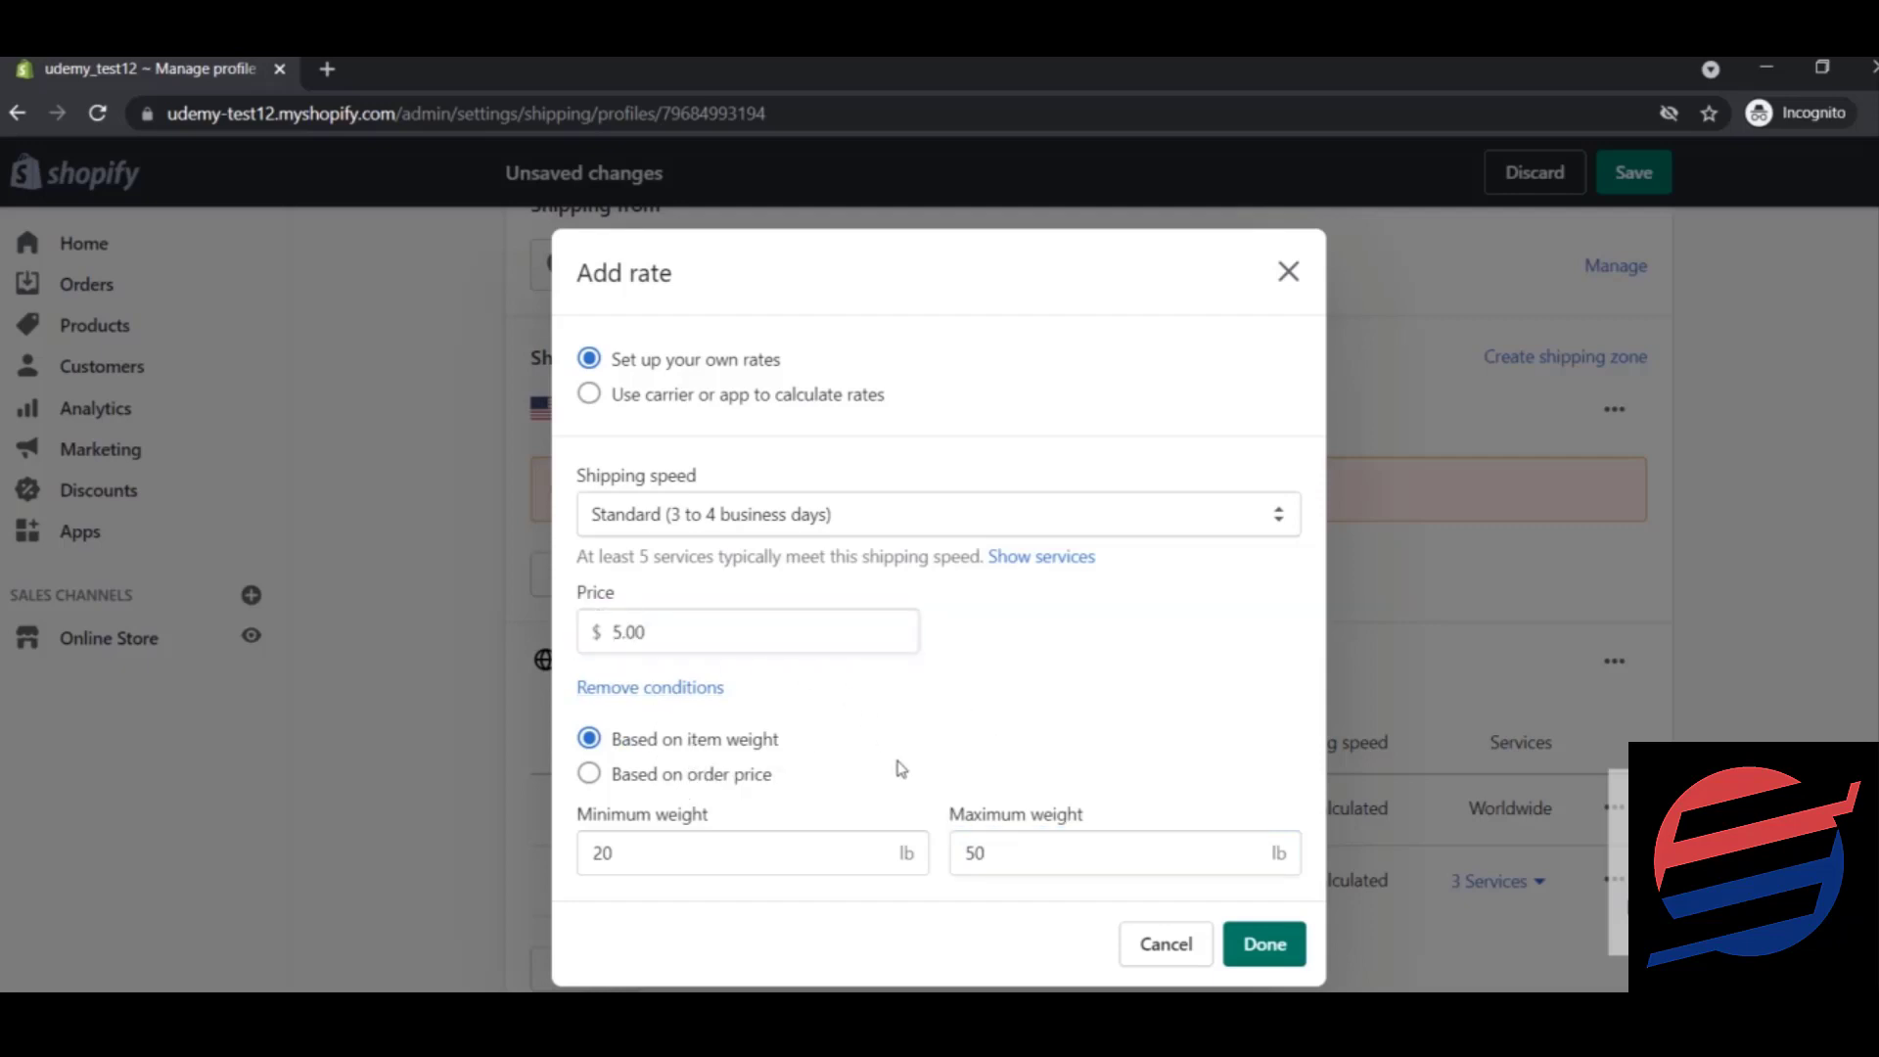
Switch the rate's condition to order price, with a range from $20.00 to $100.00.
click(588, 773)
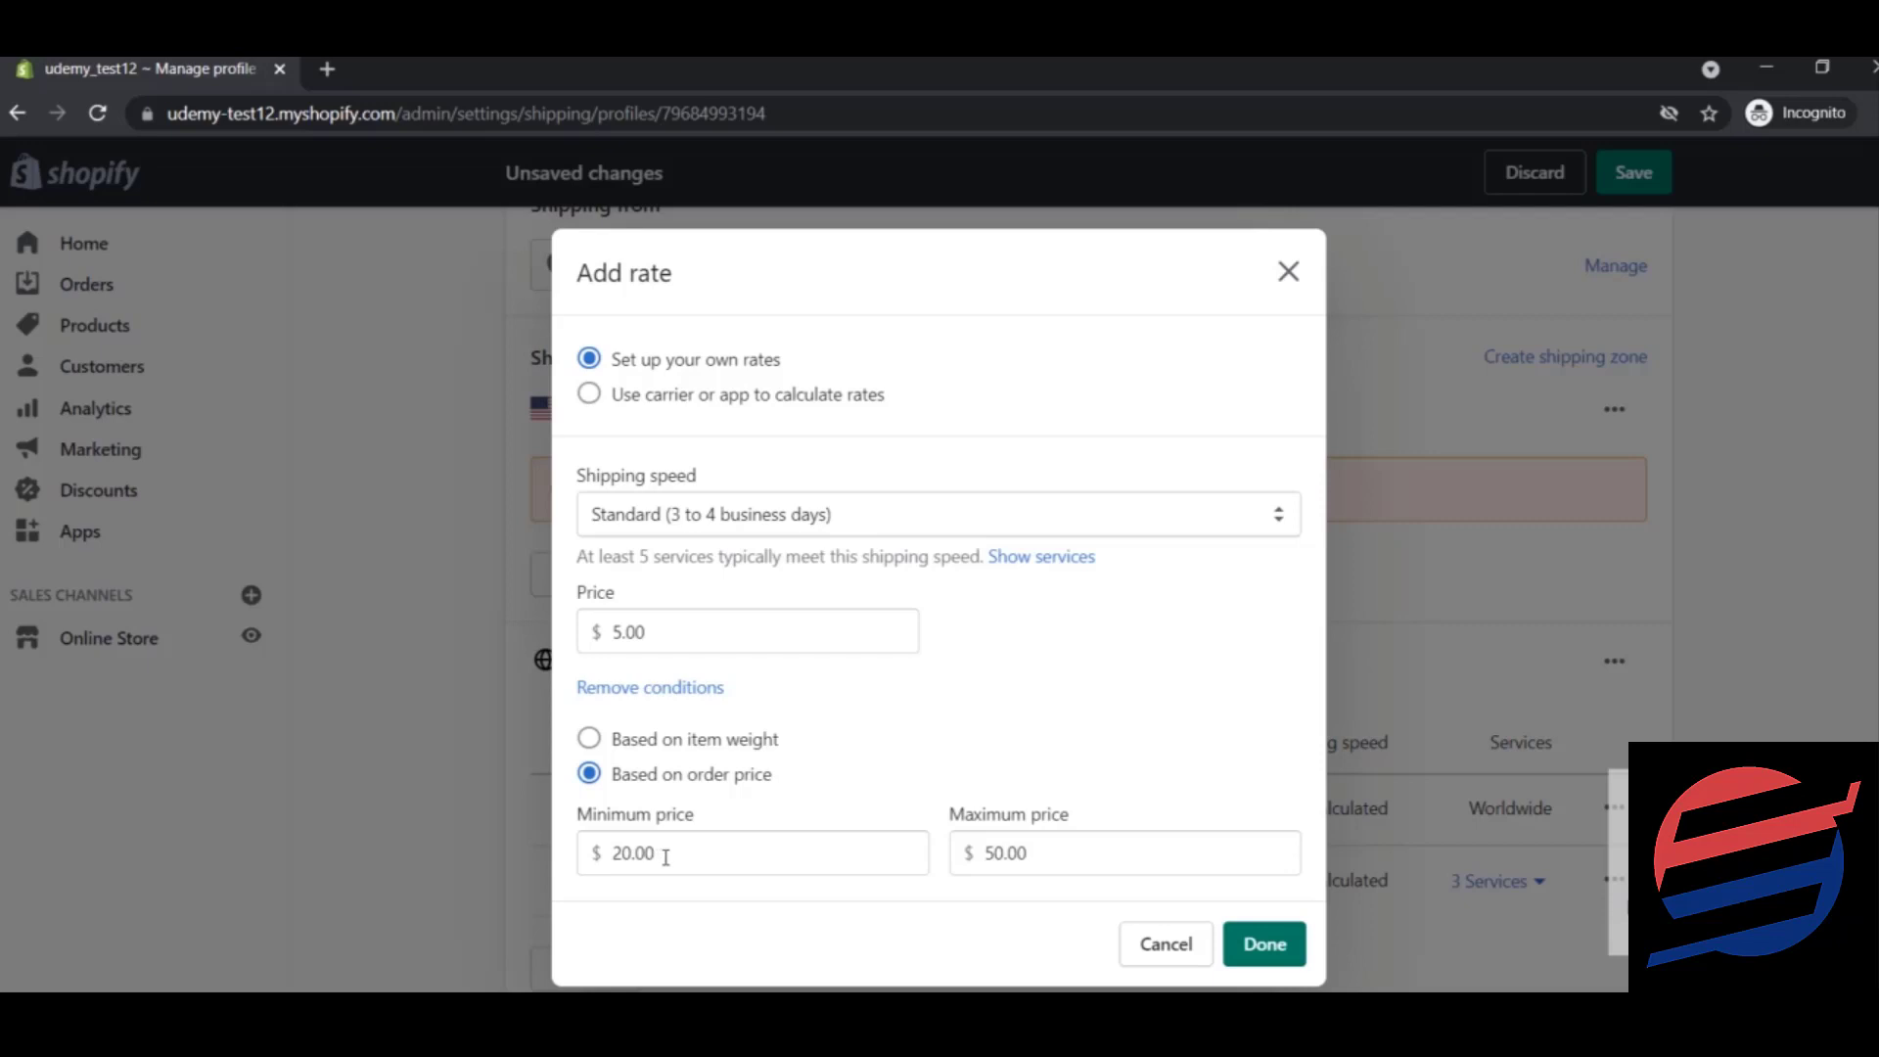
double_click(1192, 860)
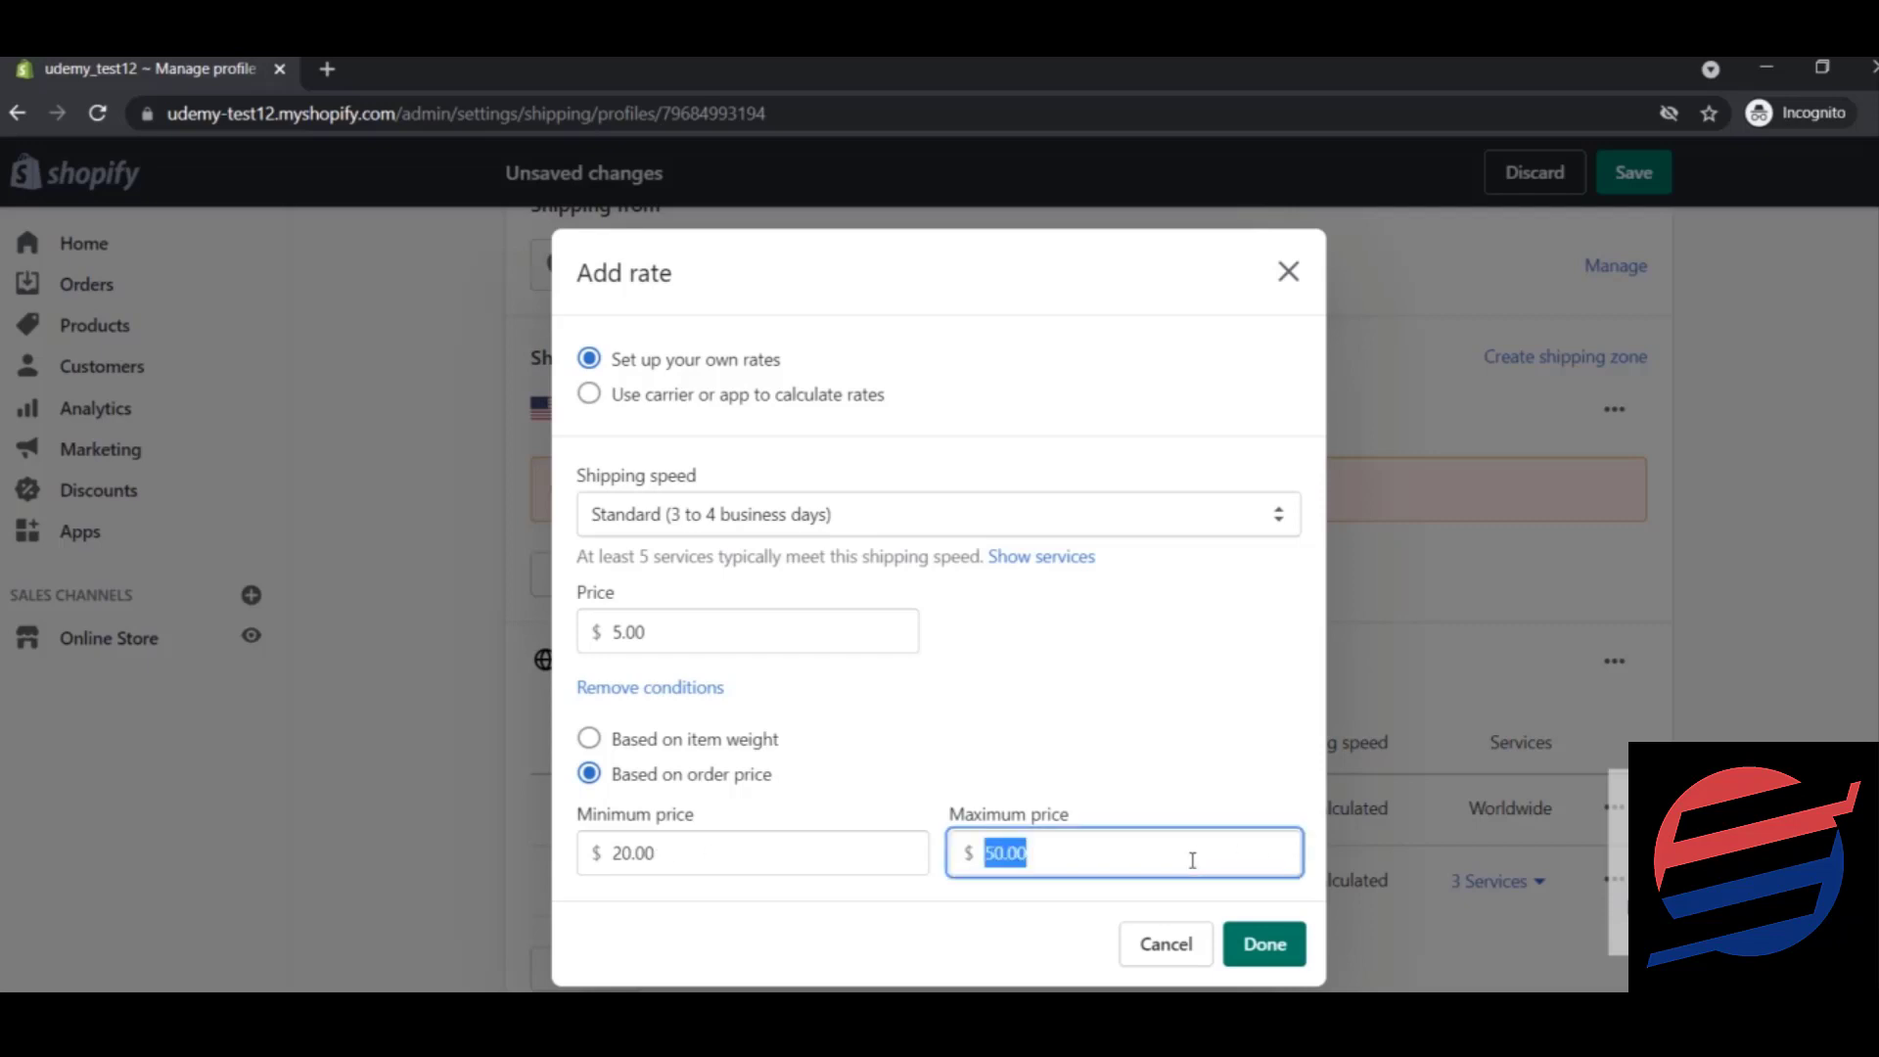
text(100)
click(994, 899)
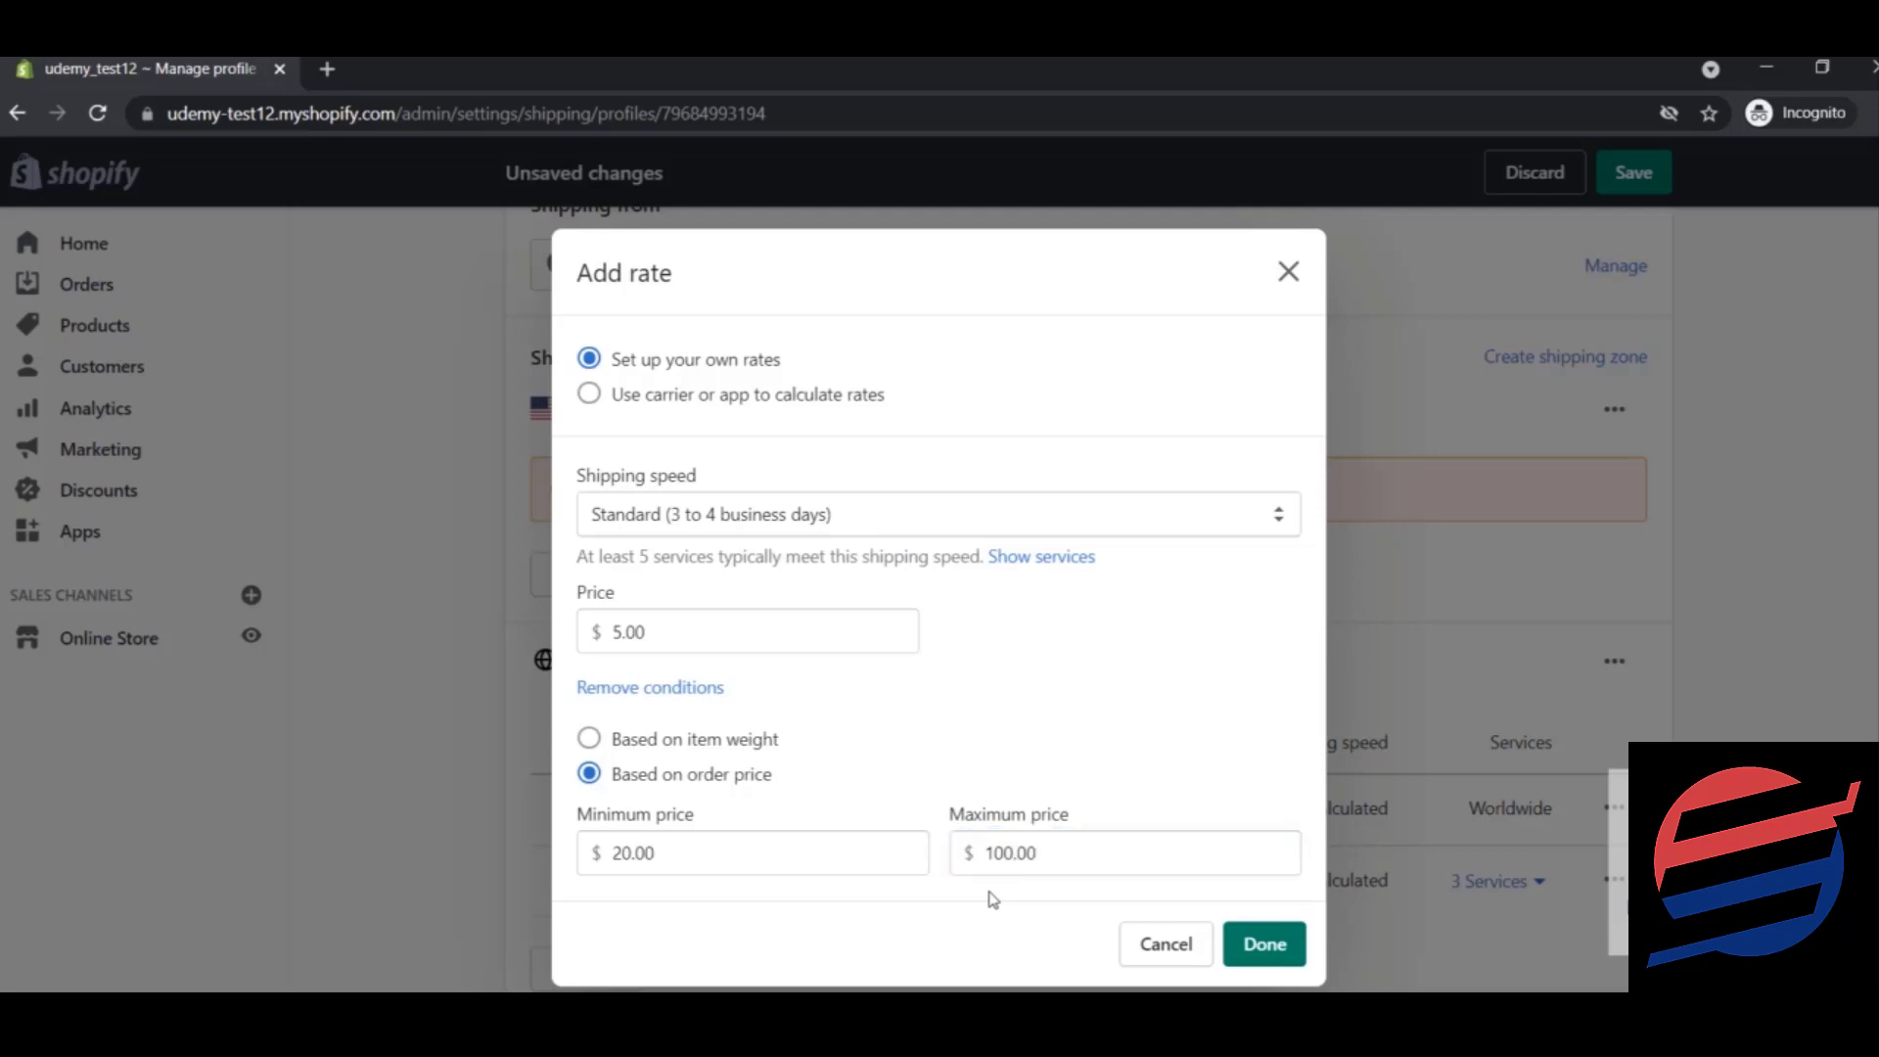
double_click(667, 634)
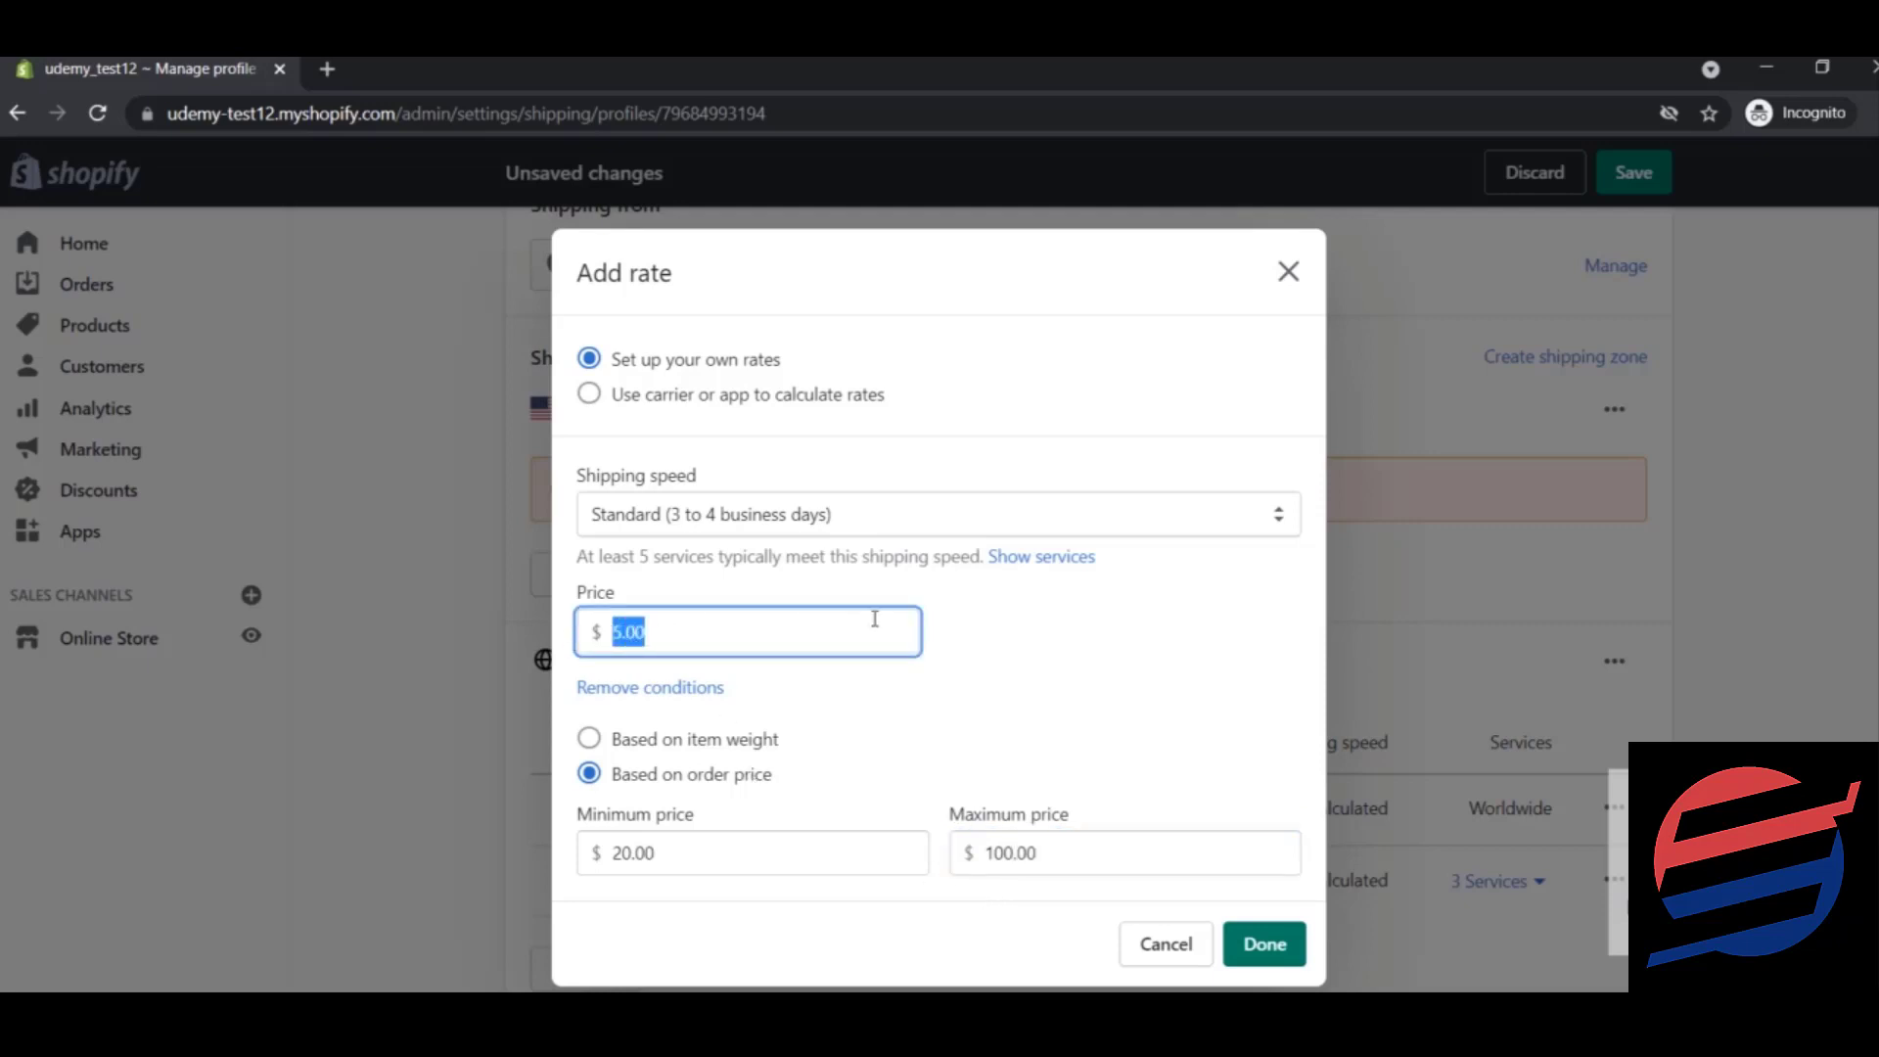
Change the rate's shipping speed to Custom flat rate (no shipping time) and name the rate "standard".
click(992, 505)
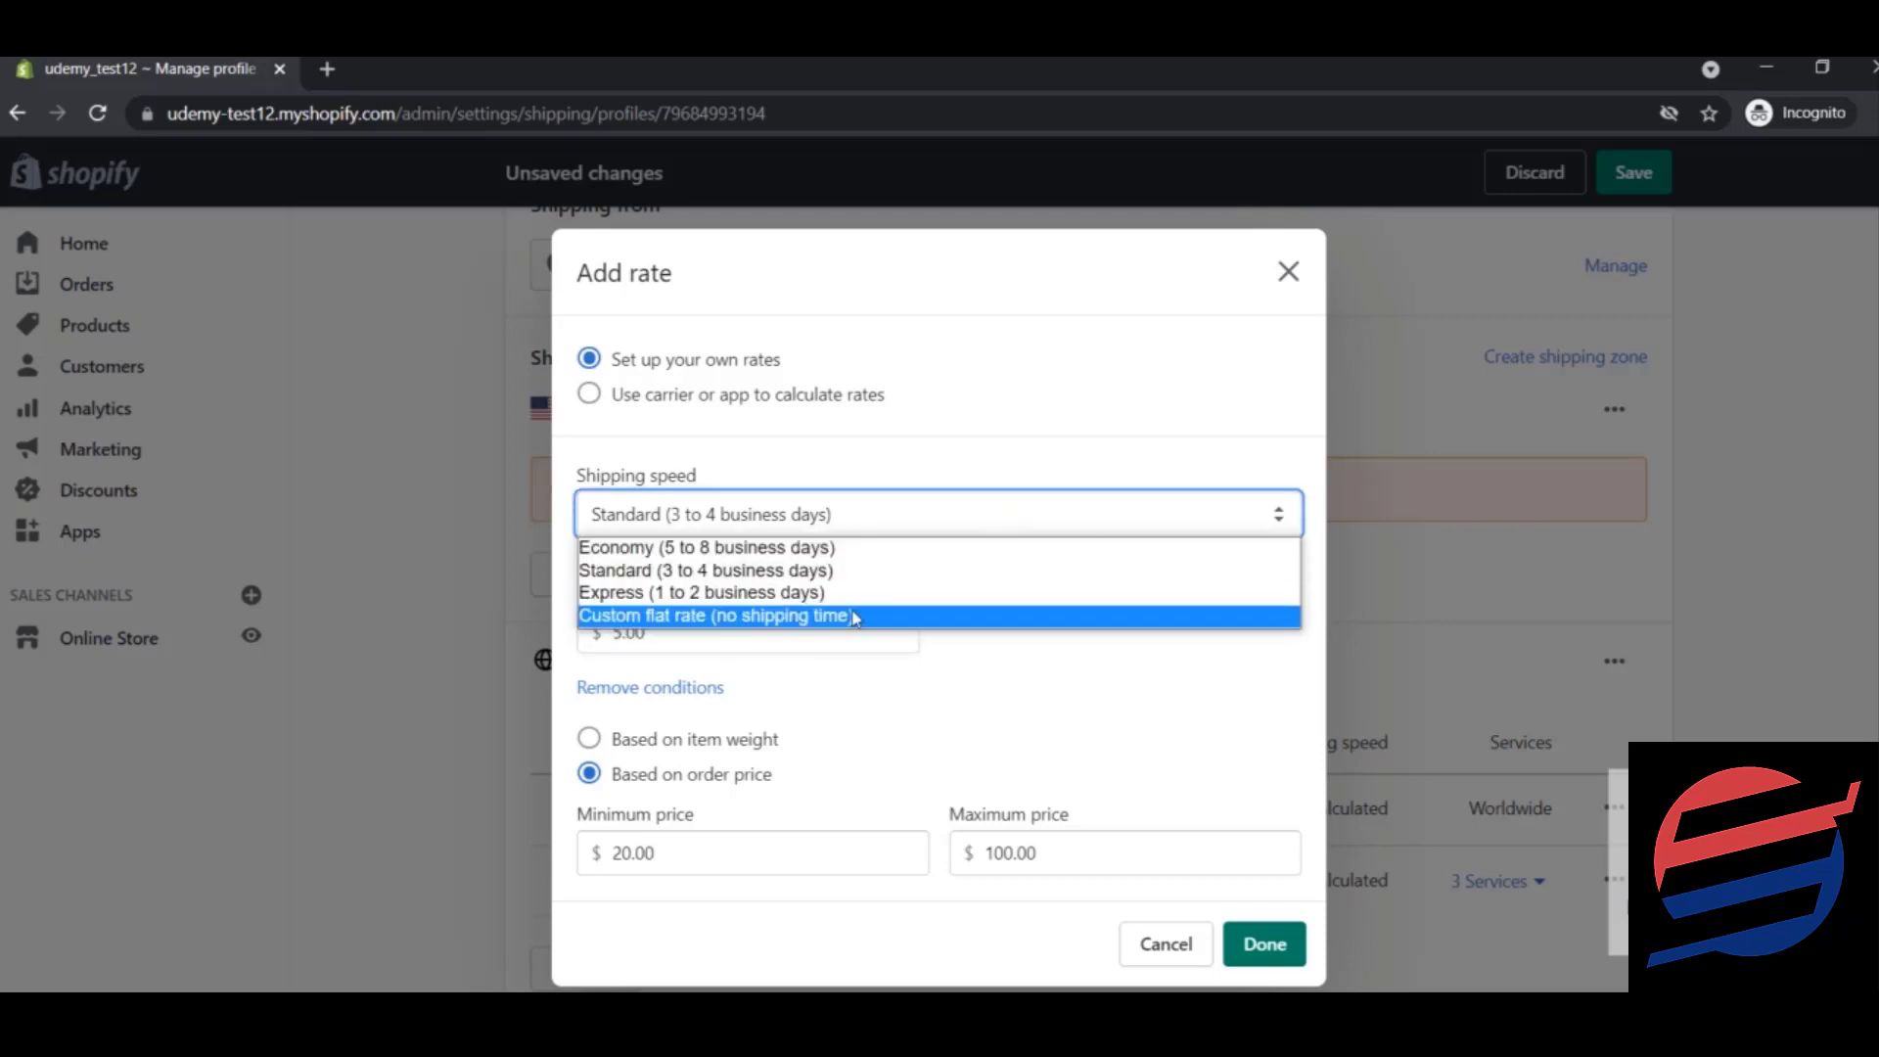
click(661, 622)
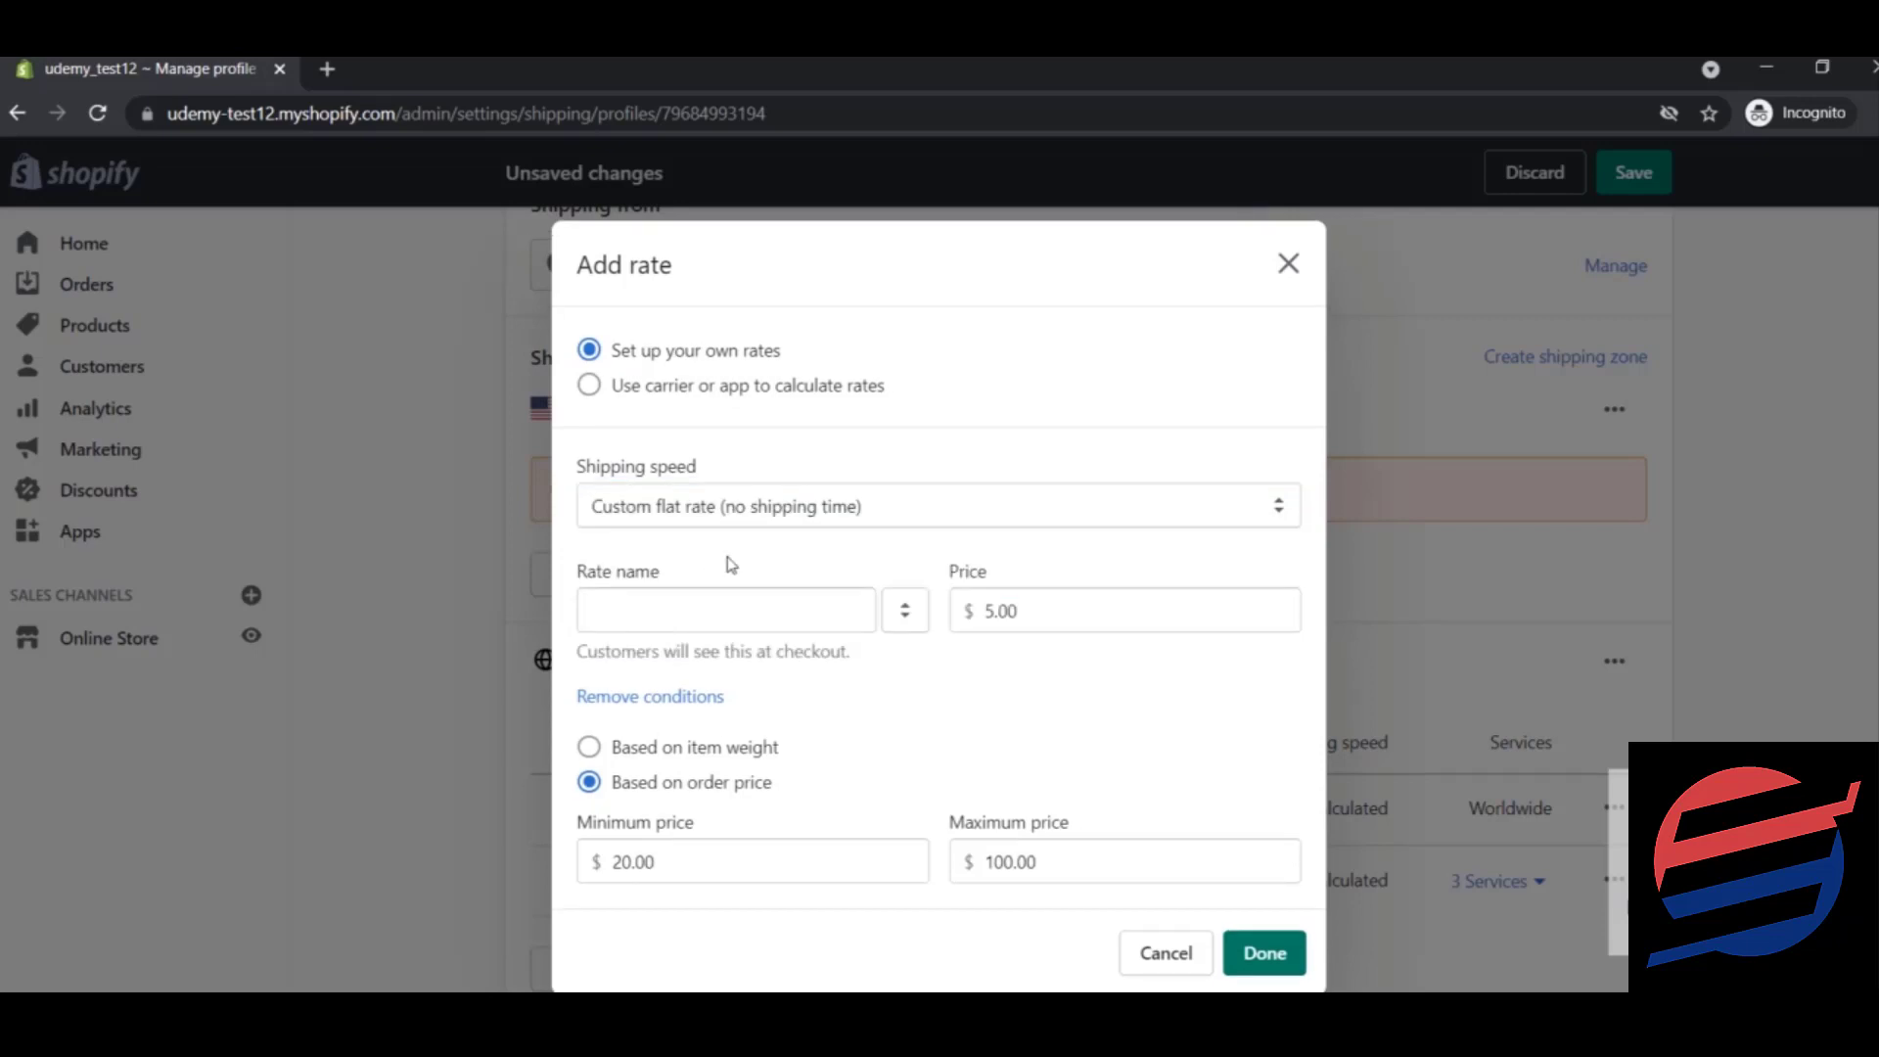
click(708, 610)
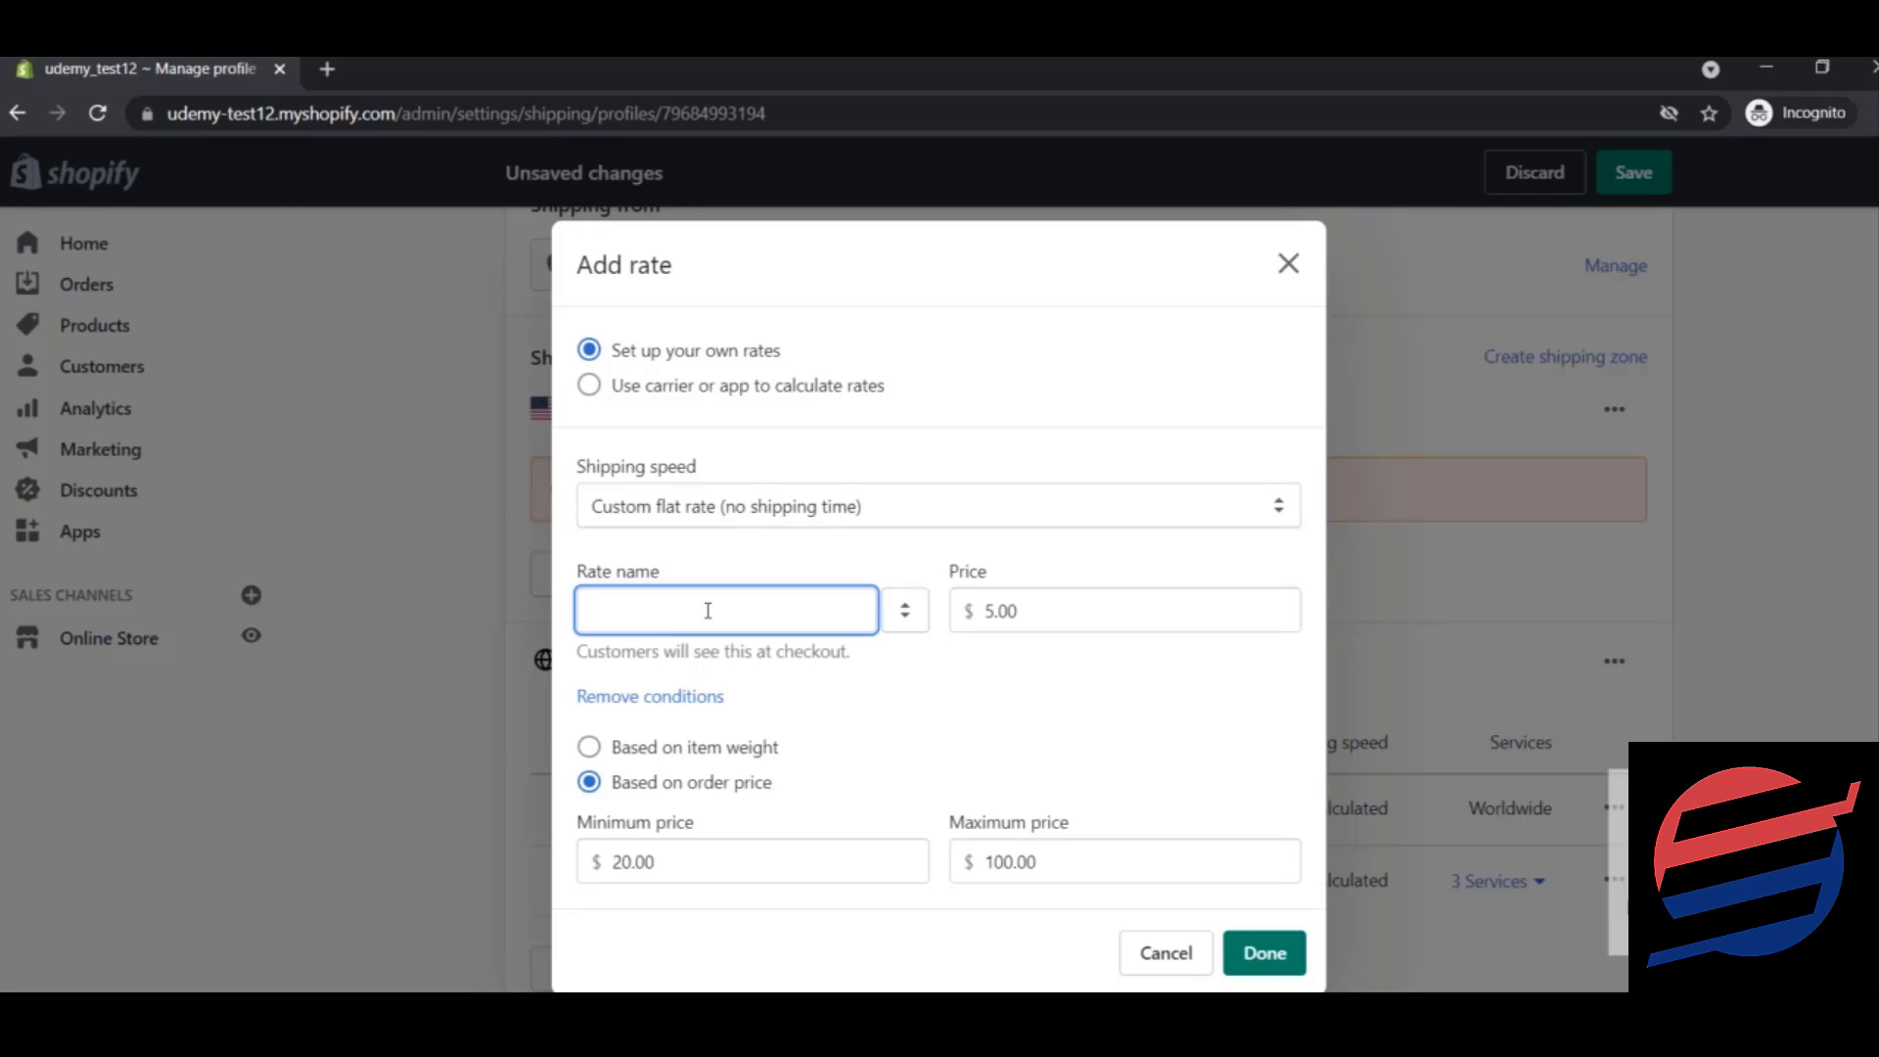
text(fr)
key(BackSpace)
text(standard)
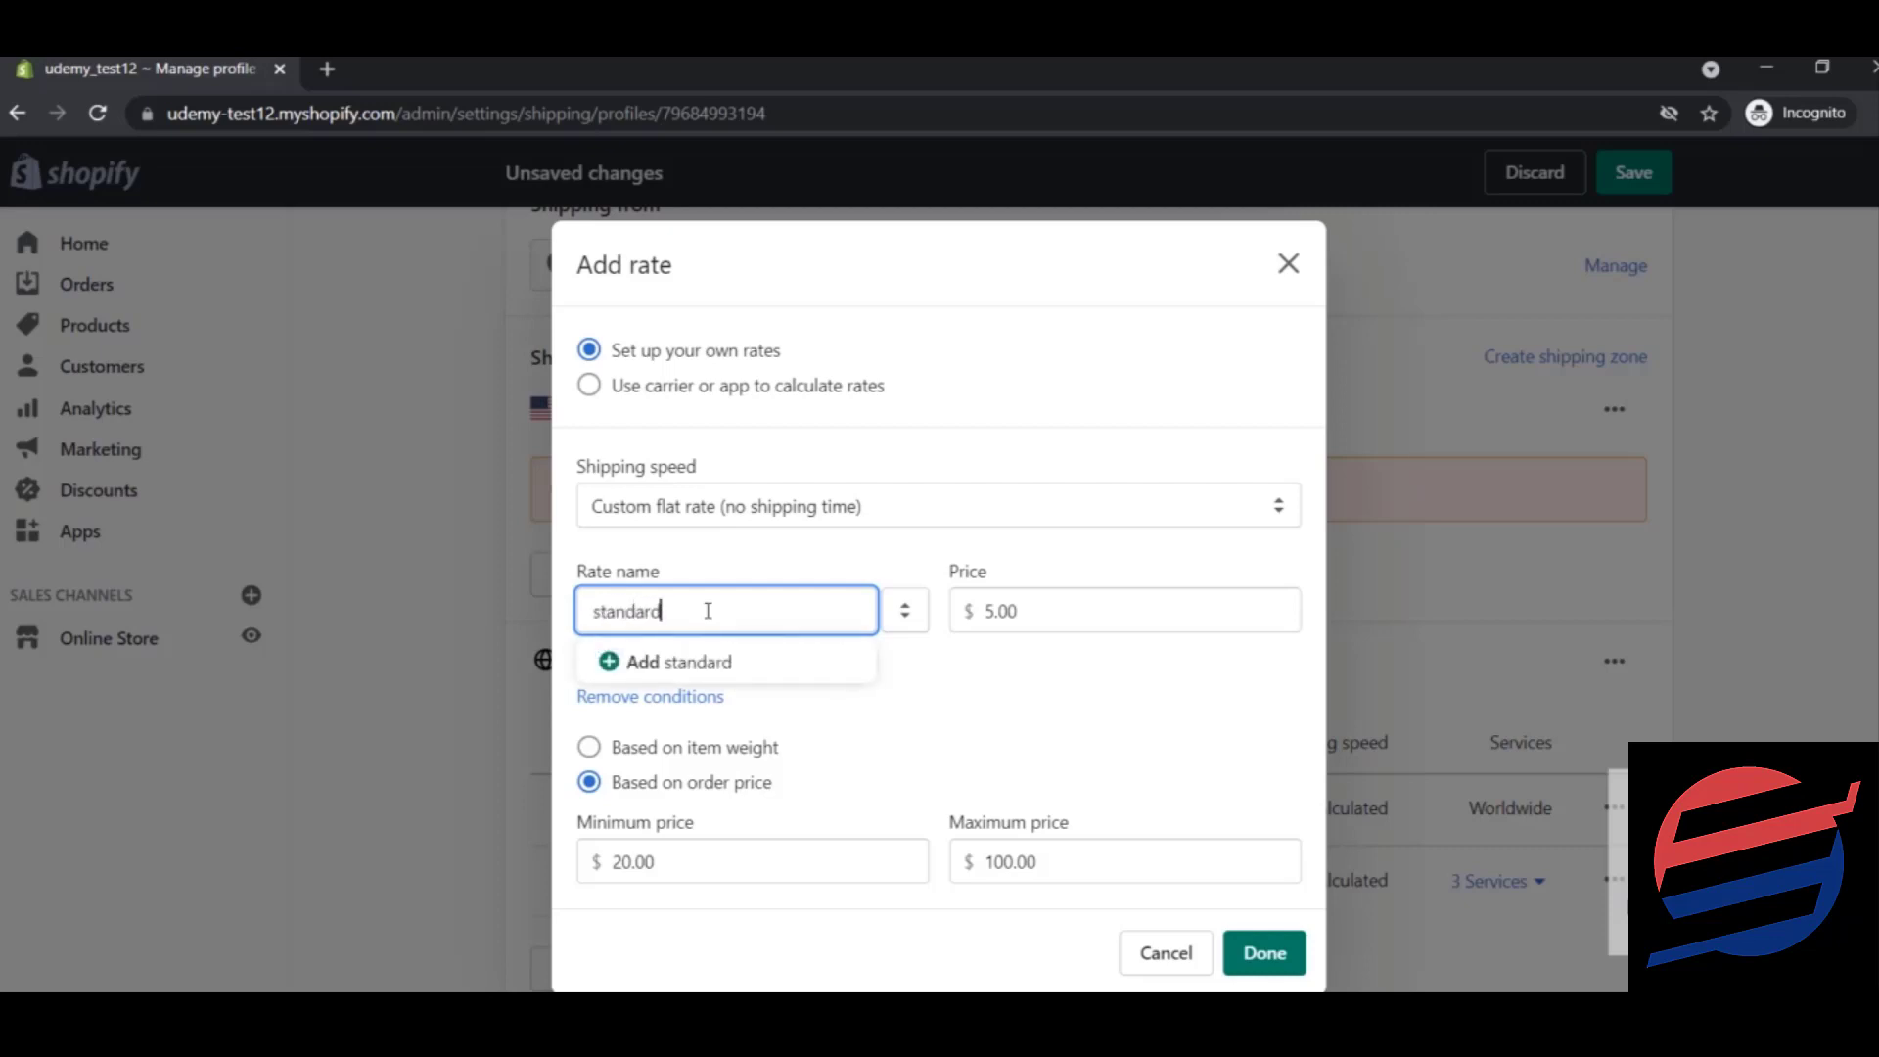
click(699, 678)
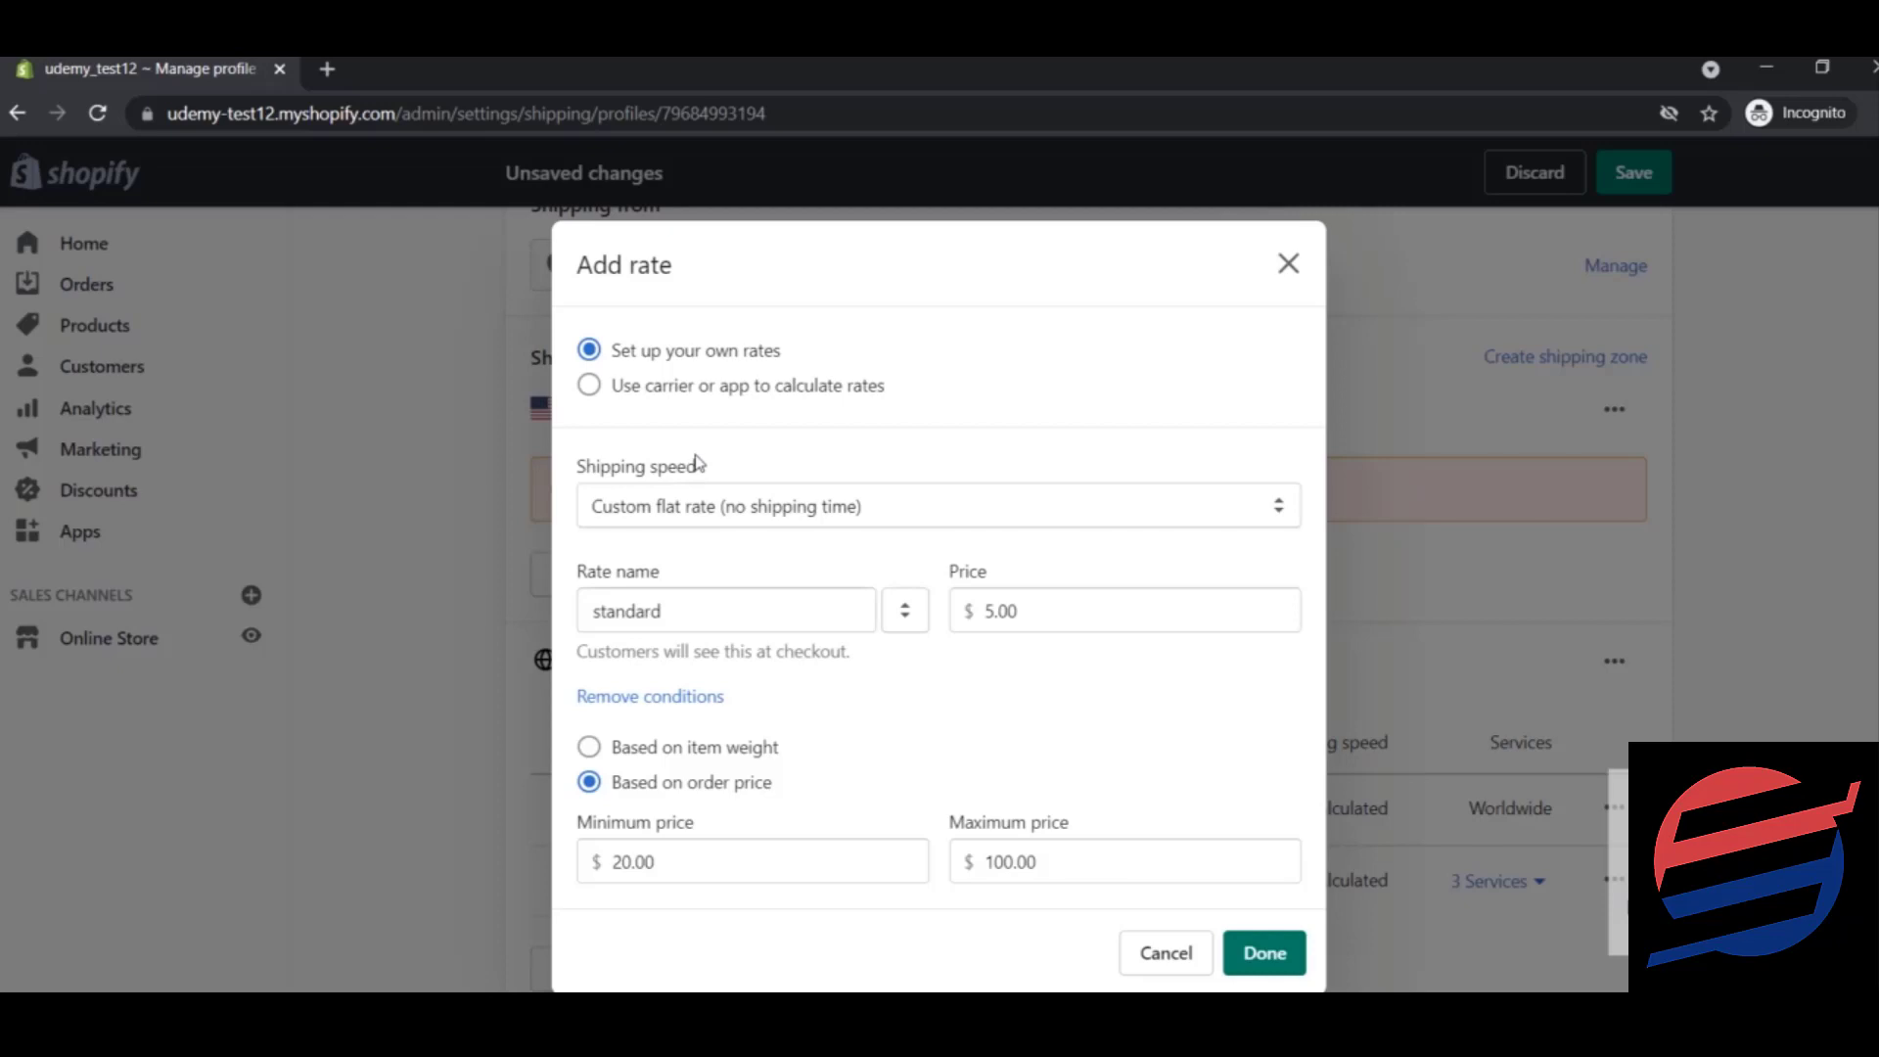
Check the carrier-calculated option, return to own rates, and add the Domestic rate under the name "standard".
click(686, 389)
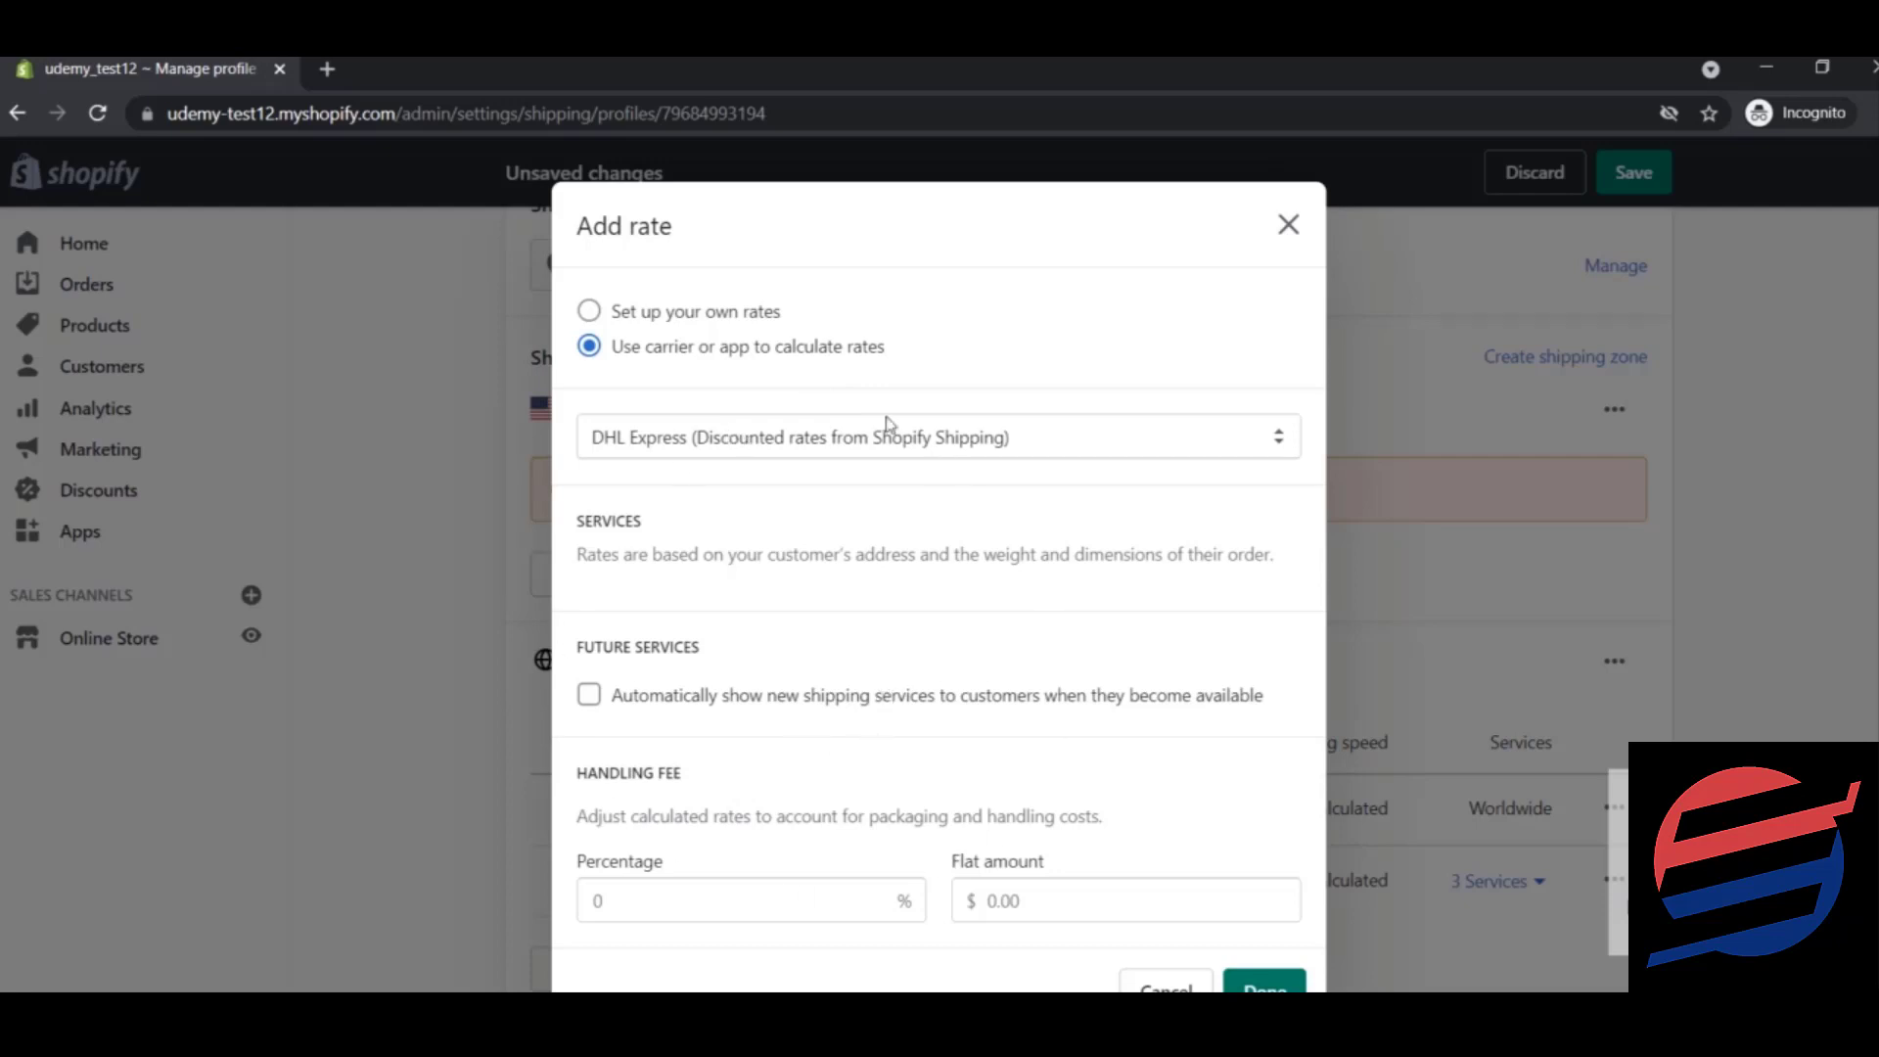
click(749, 314)
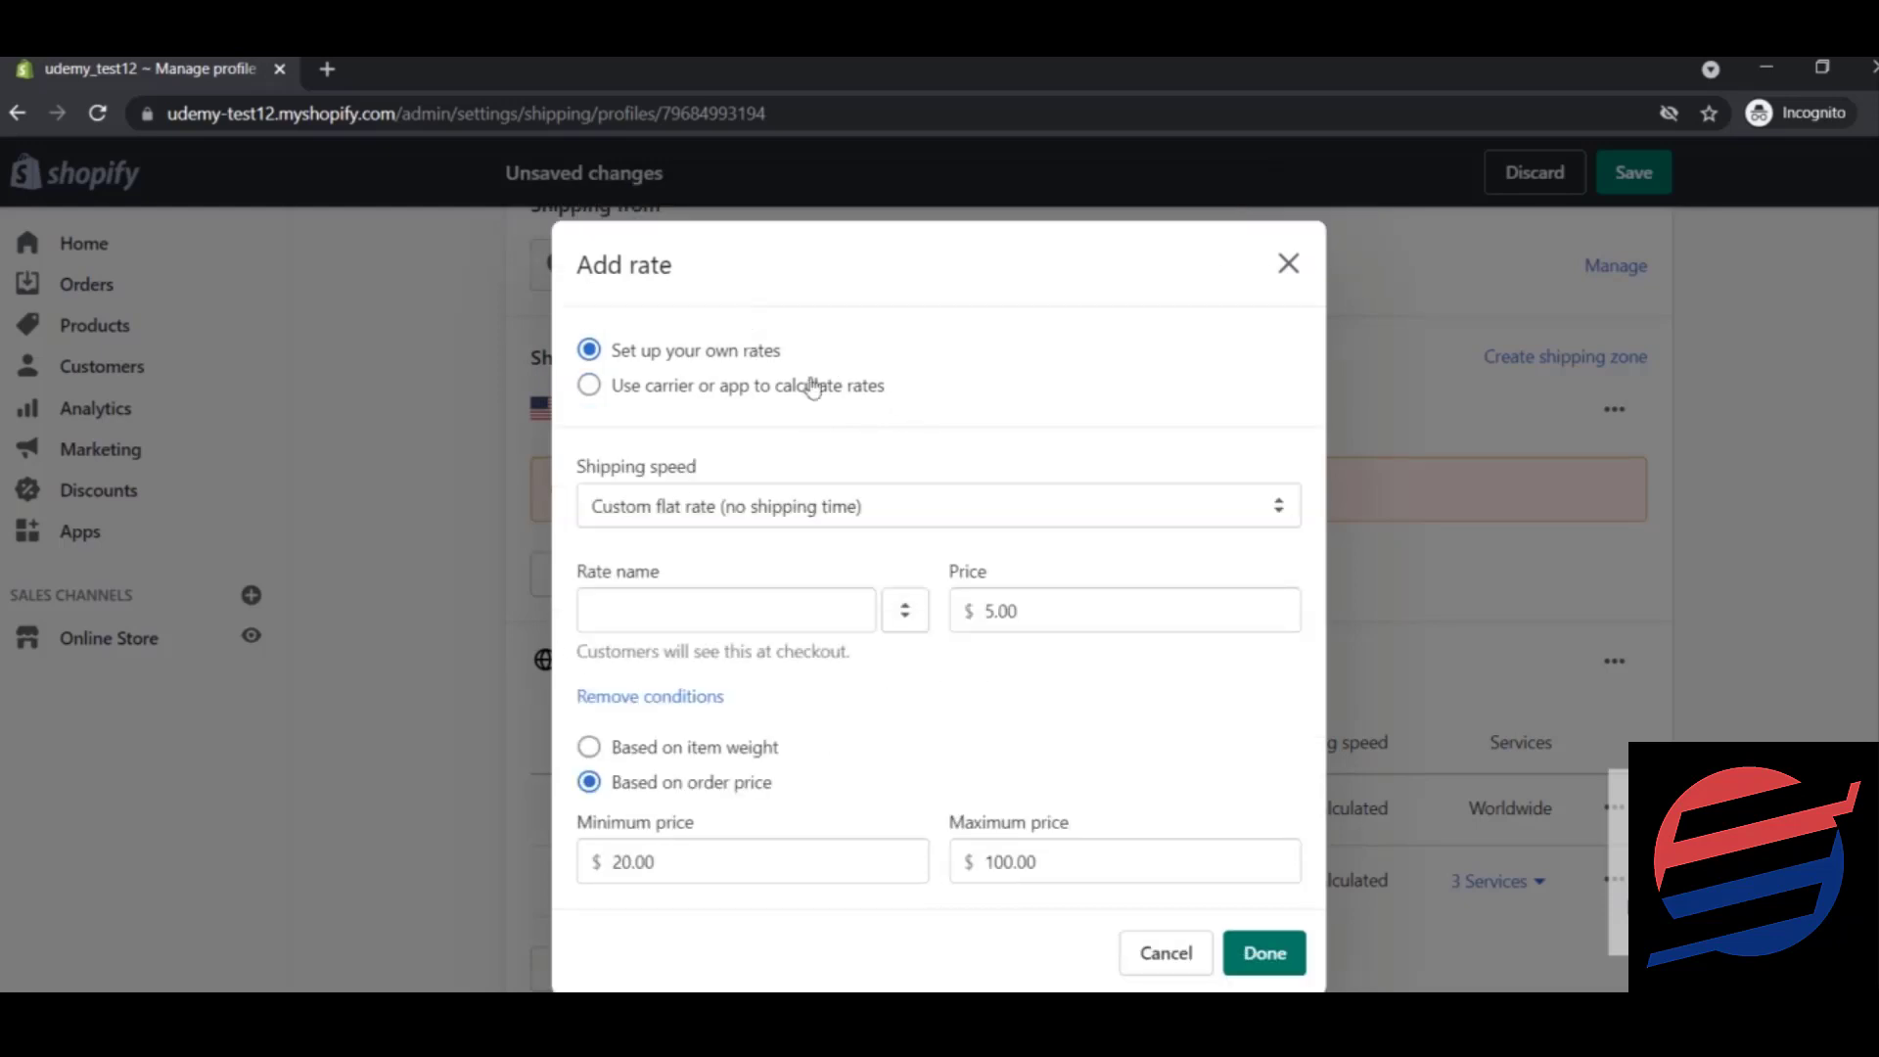
click(1264, 953)
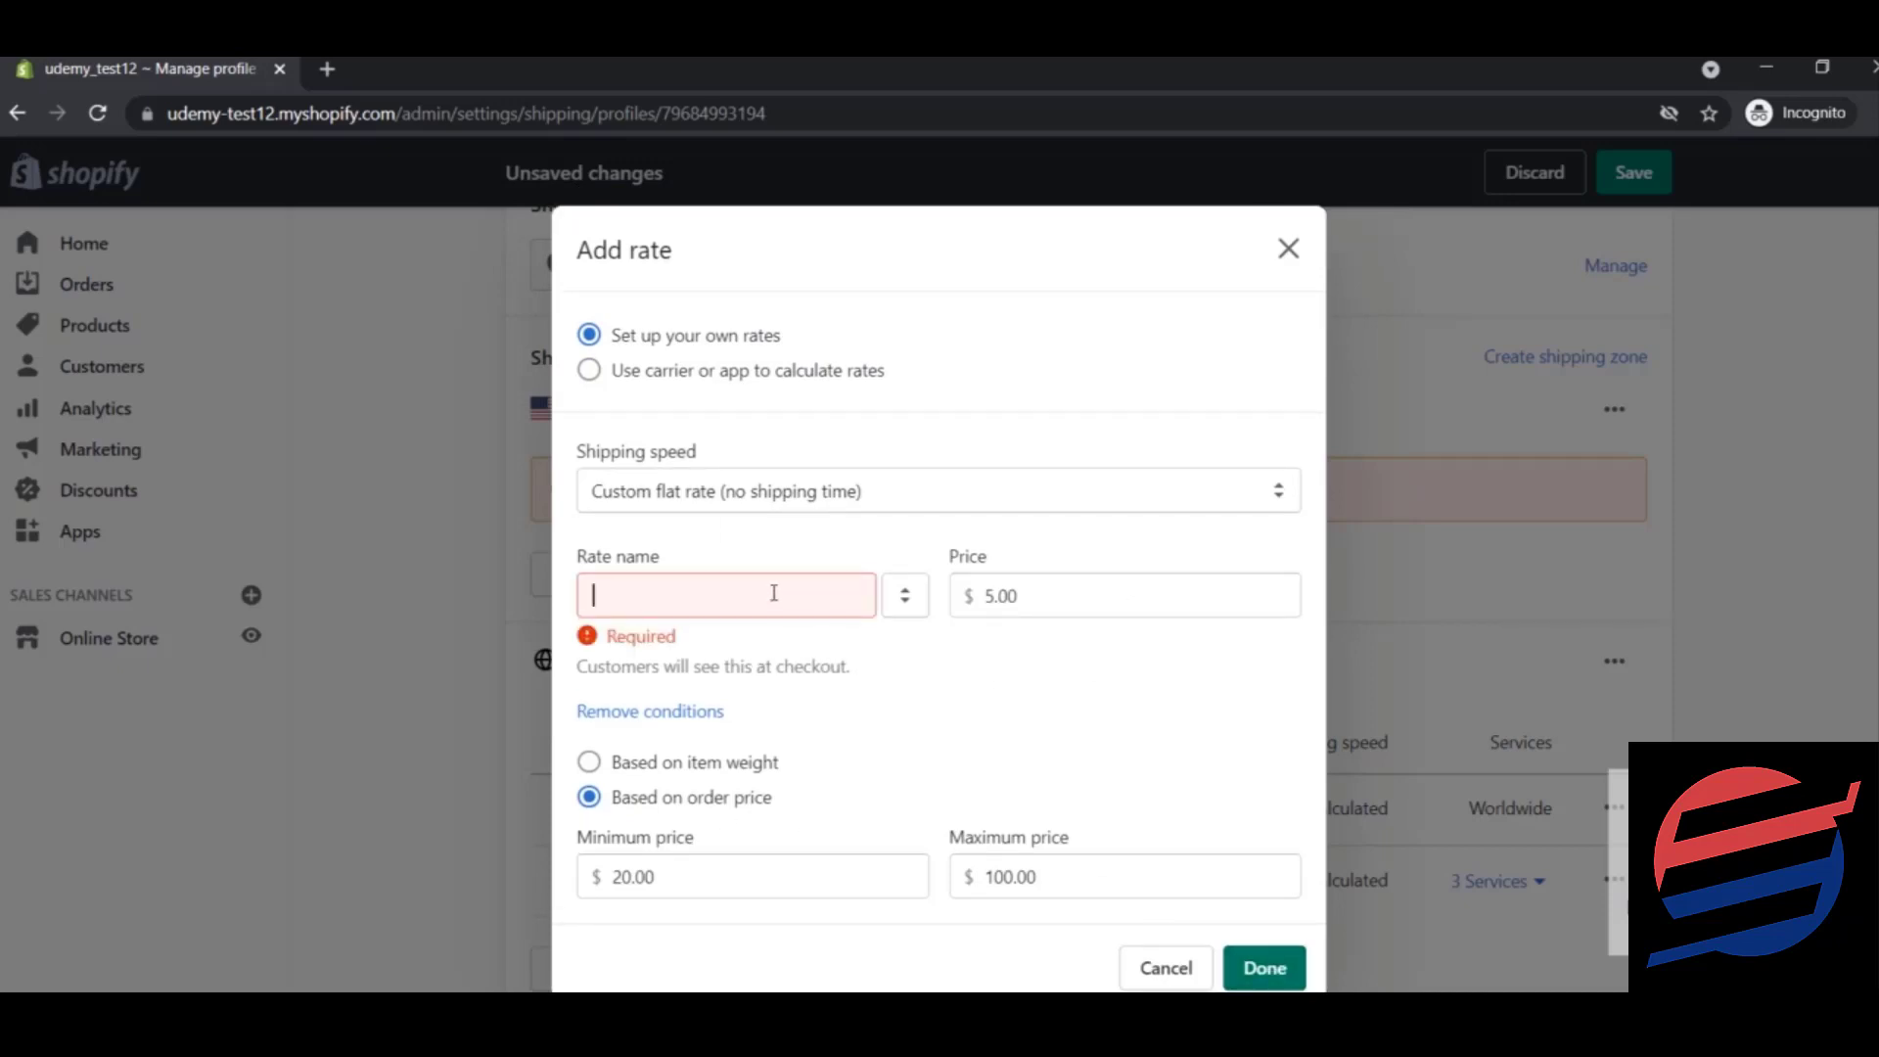
text(stan)
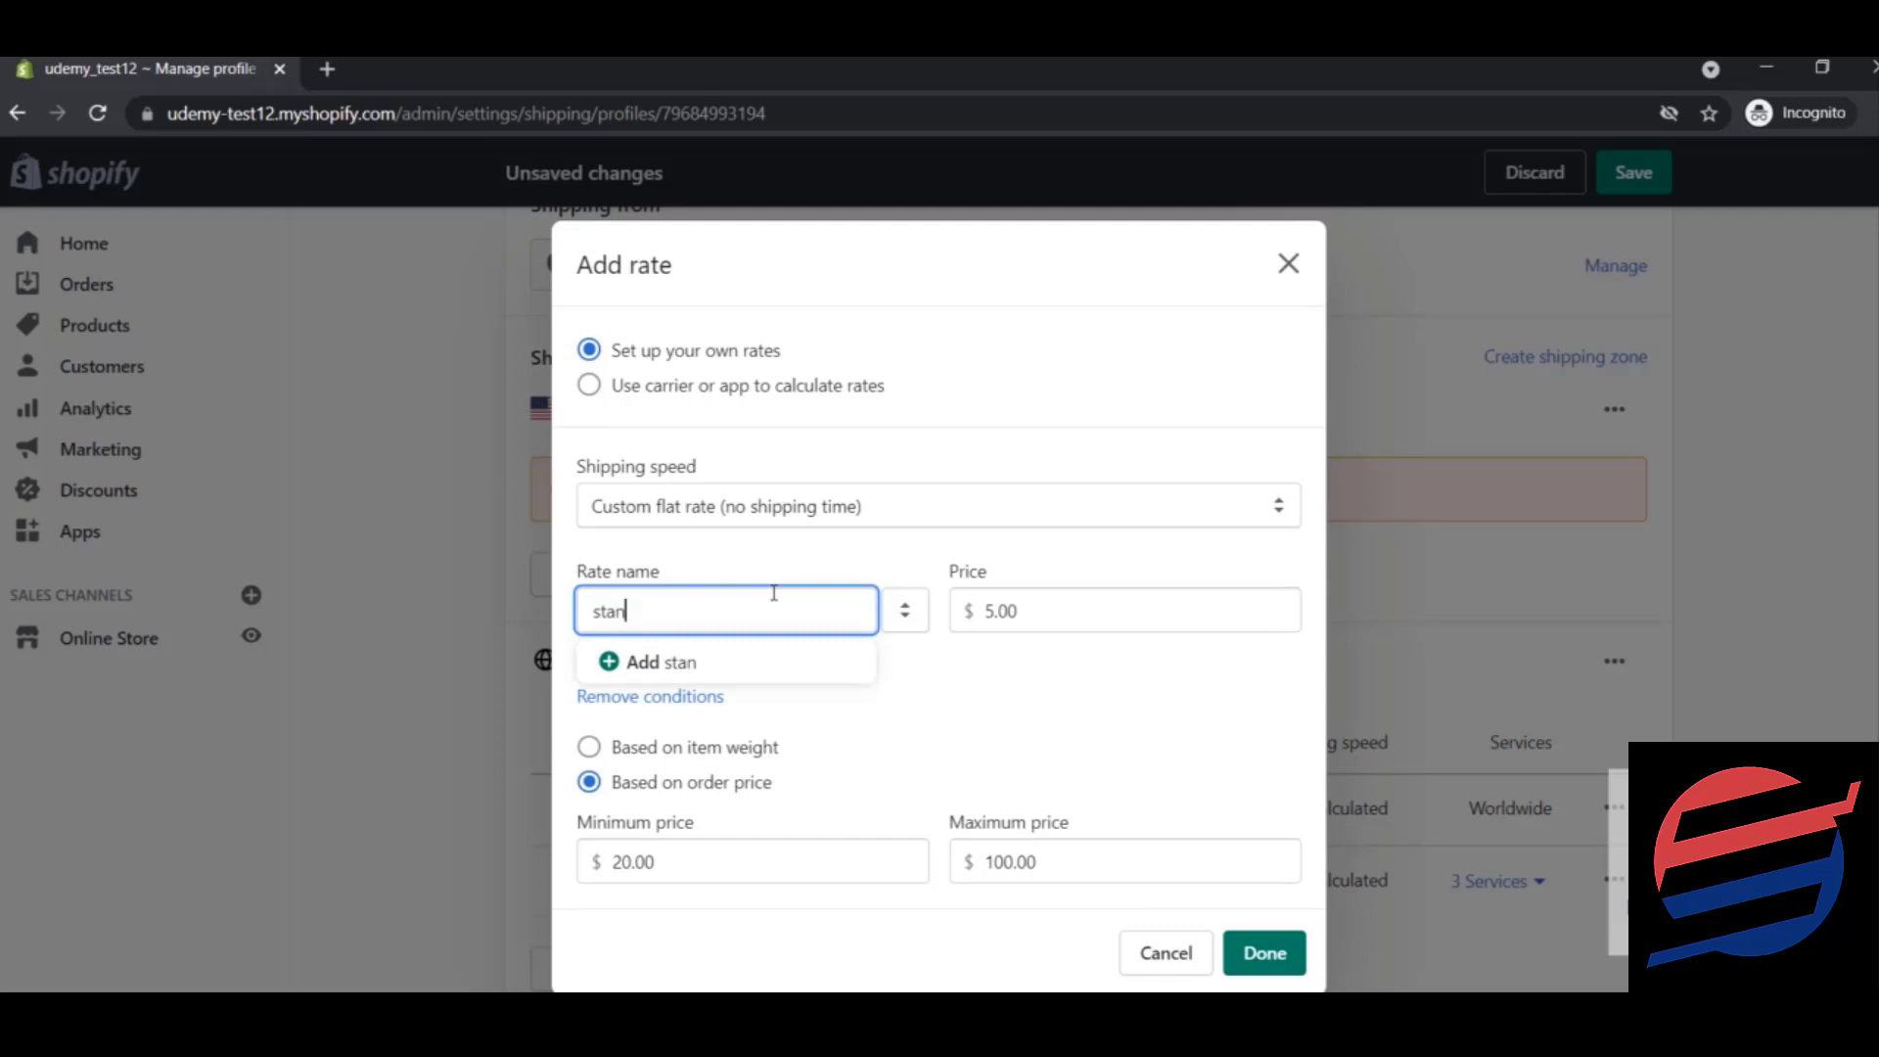
text(danrd)
key(BackSpace)
key(BackSpace)
key(BackSpace)
text(rd)
click(1262, 951)
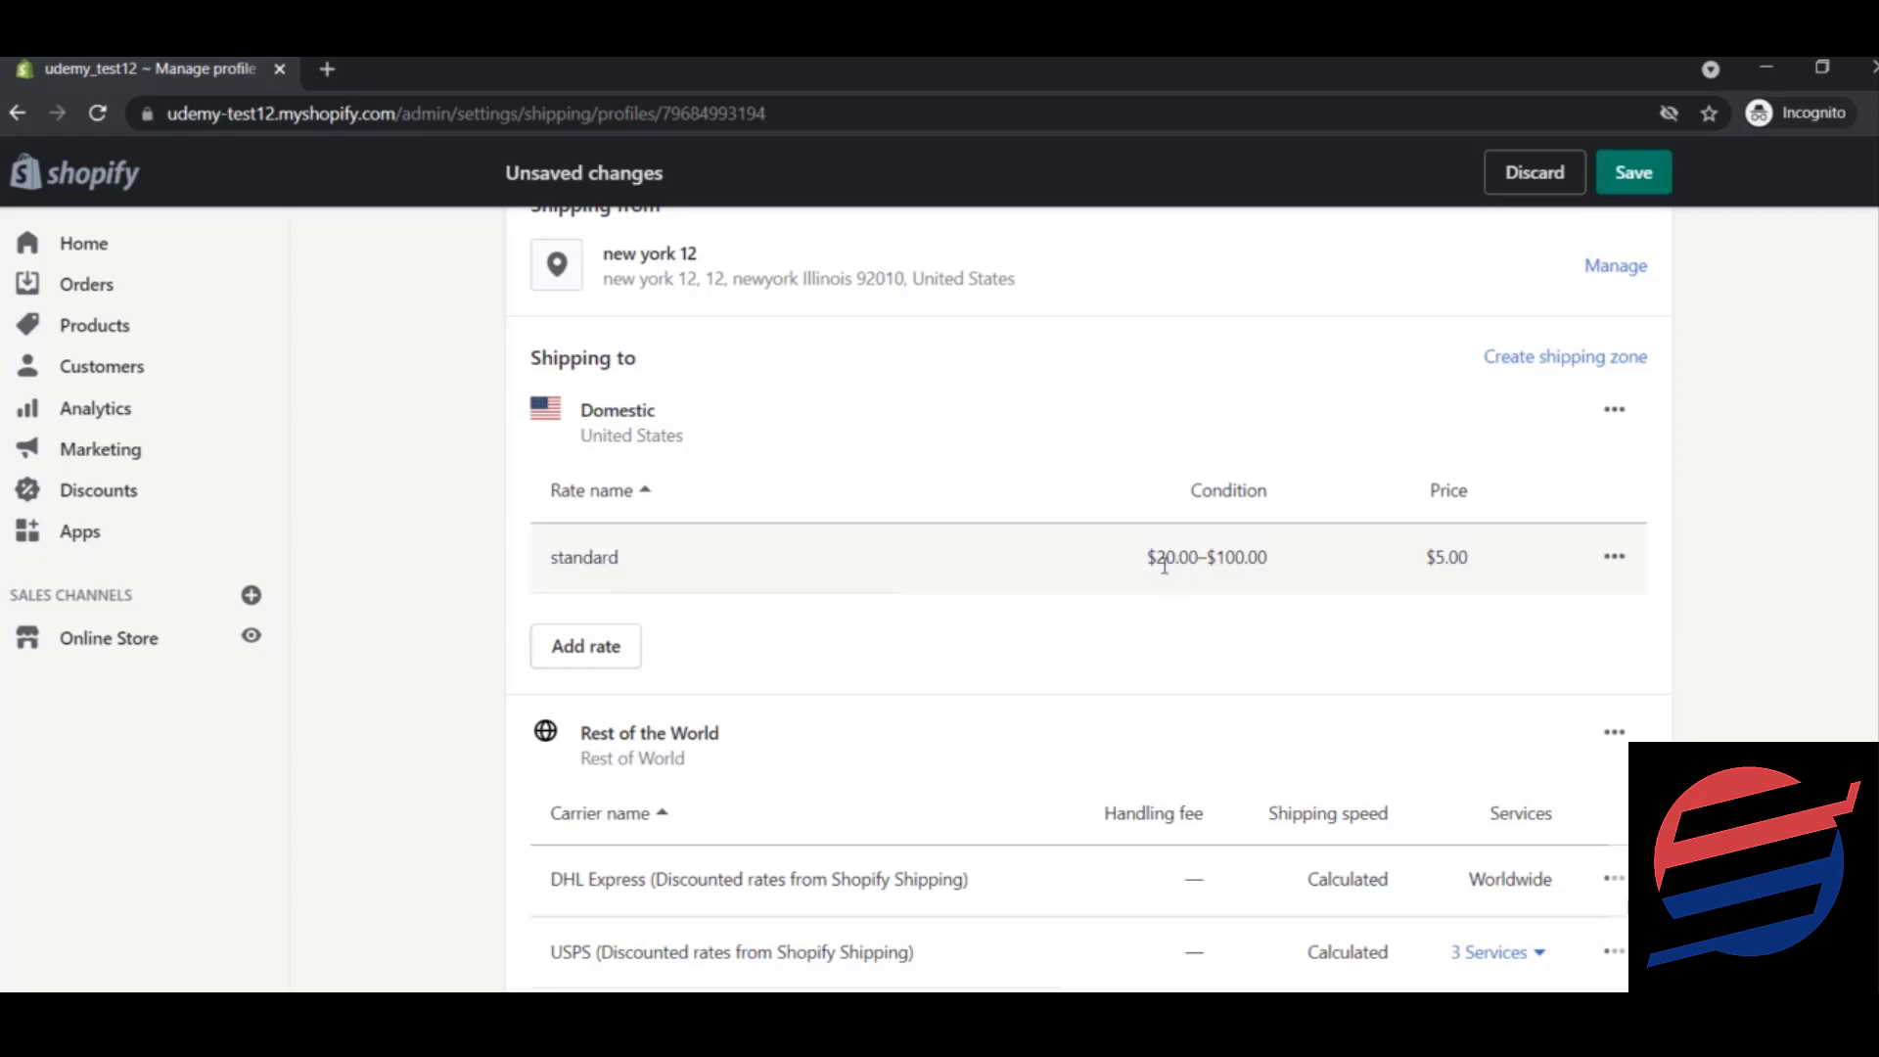
drag(1161, 561, 1276, 575)
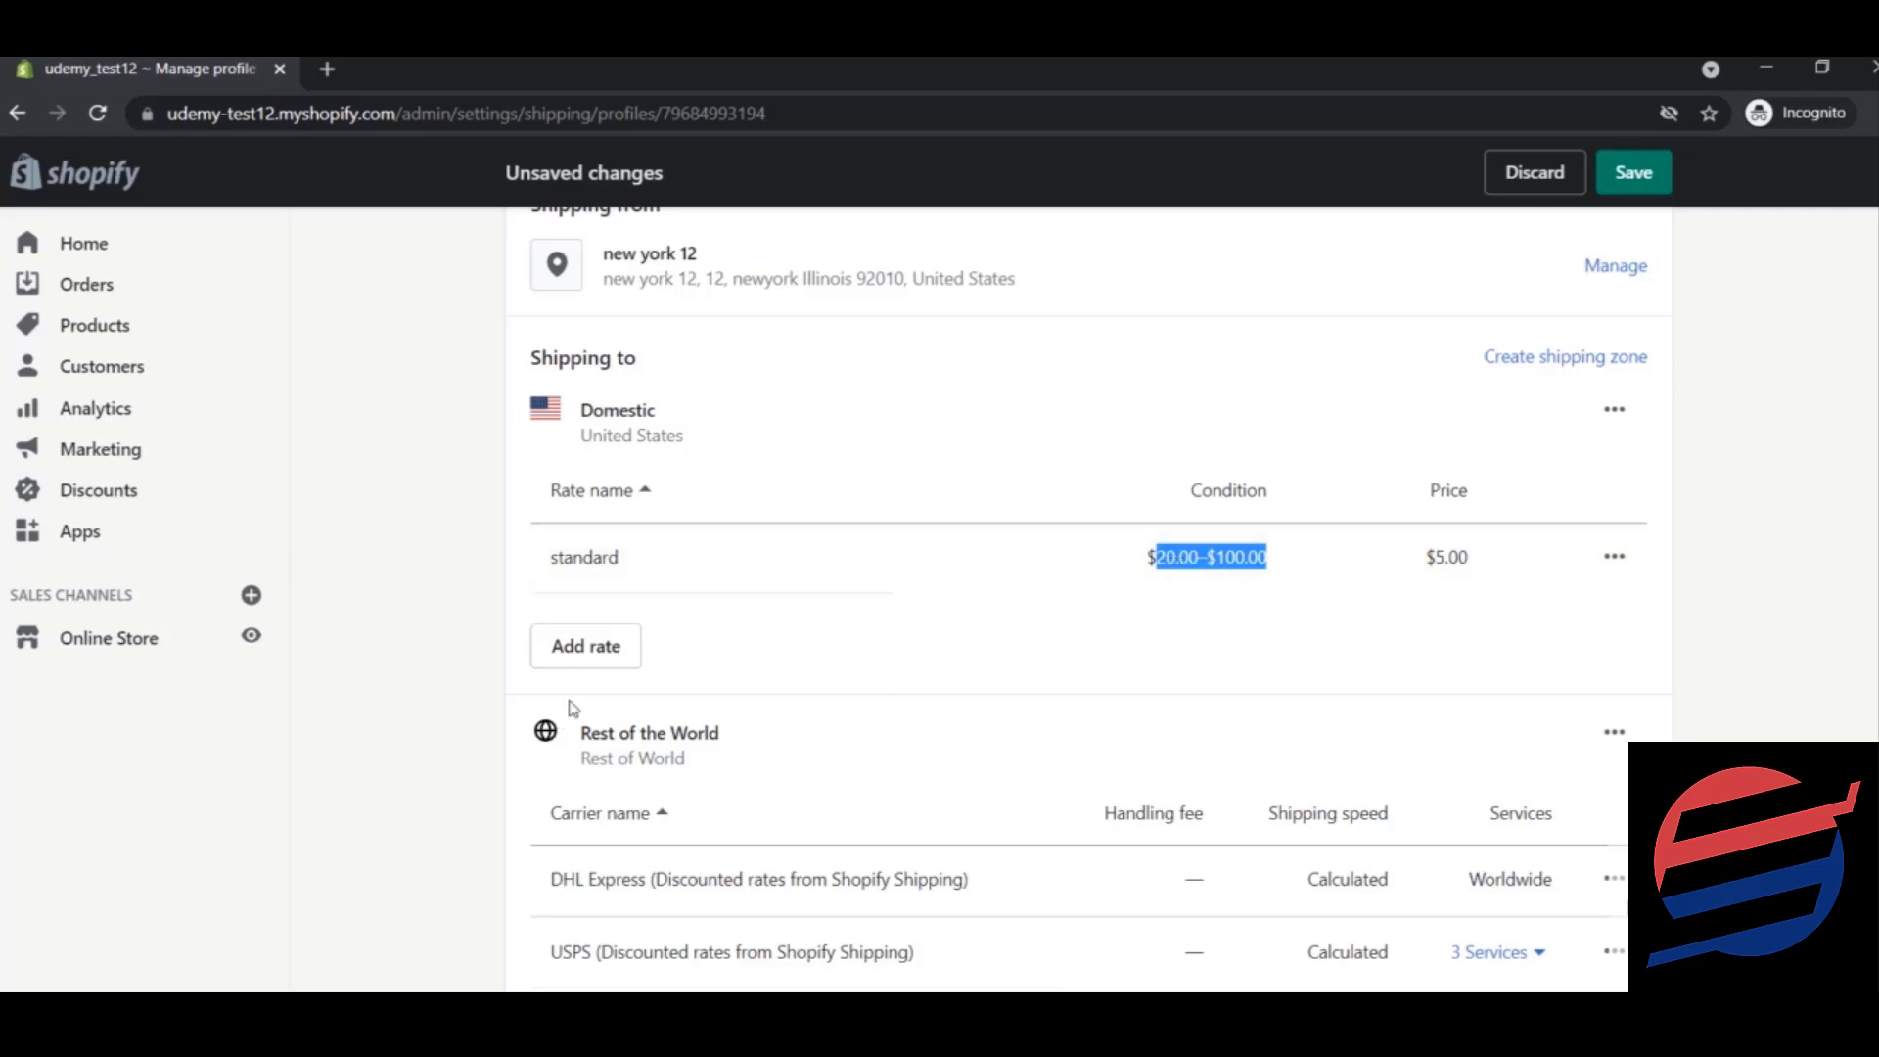
click(1013, 596)
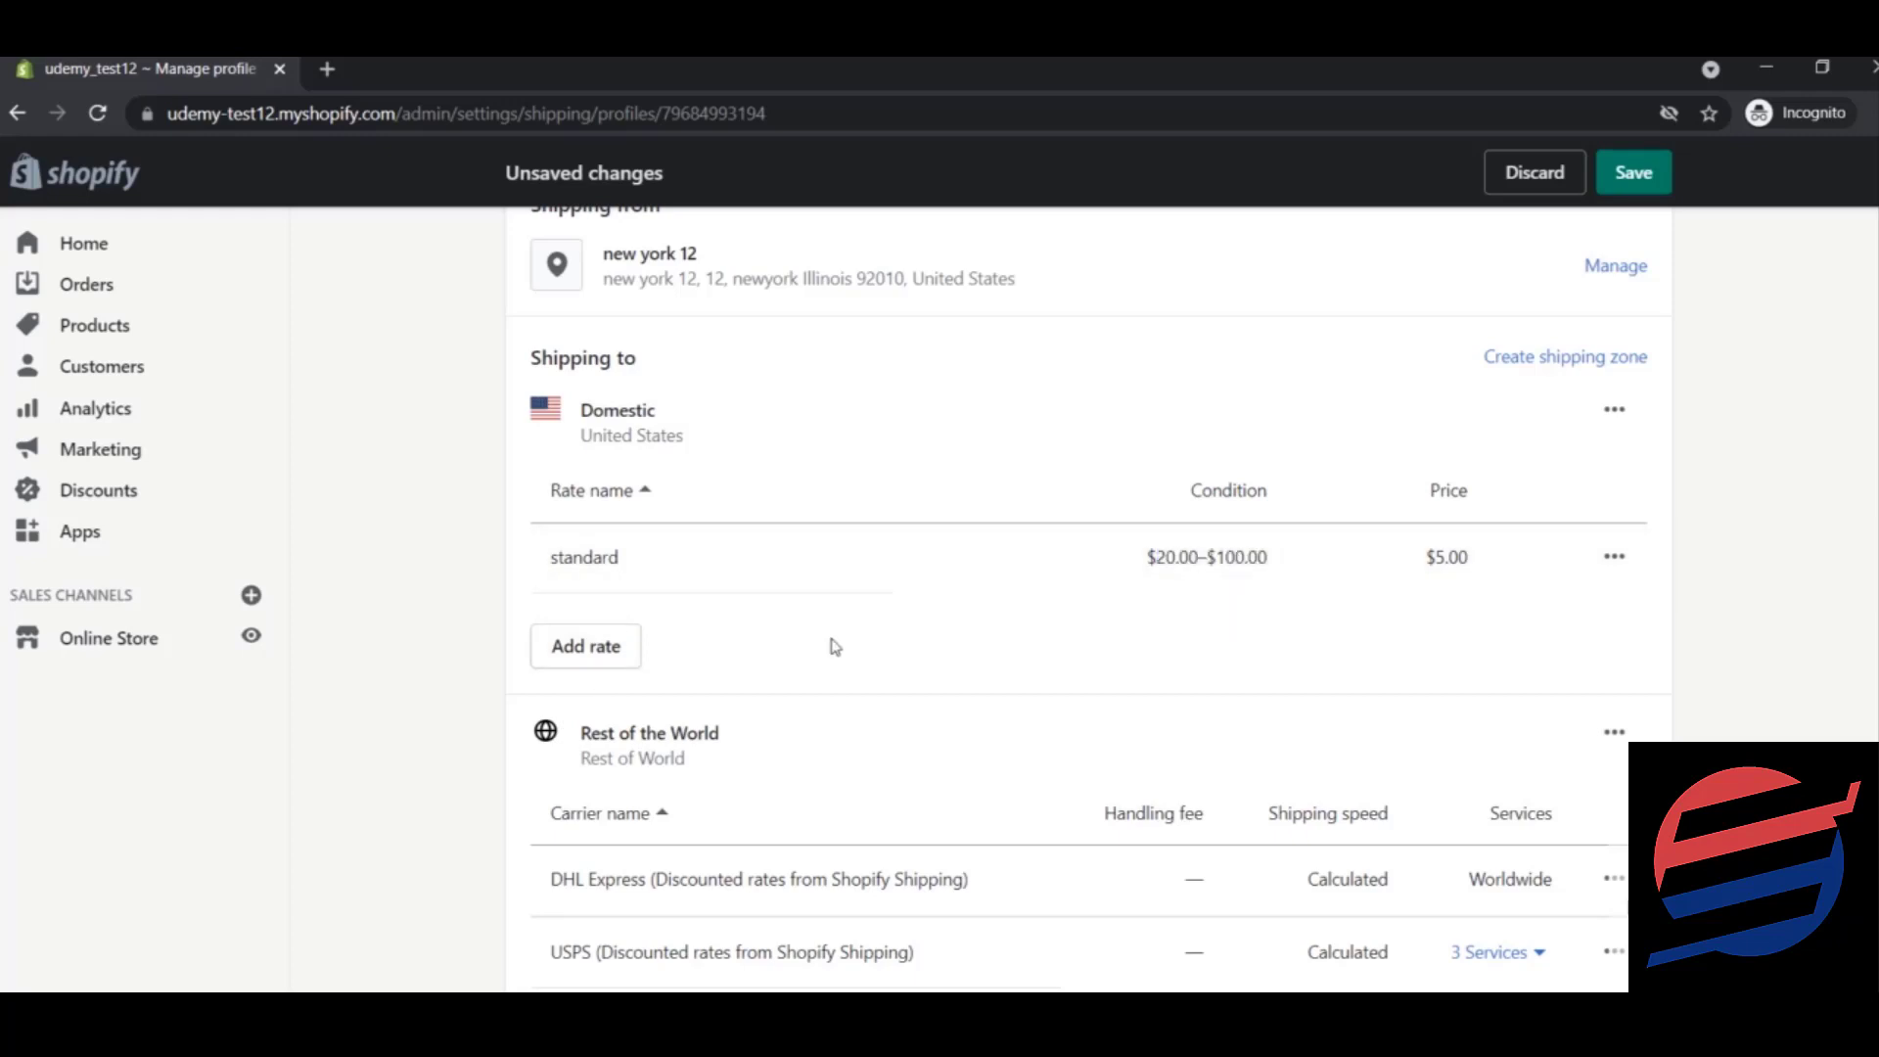
Start another Domestic rate as a Custom flat rate (no shipping time) named "free", keeping its price at $0.00.
click(641, 668)
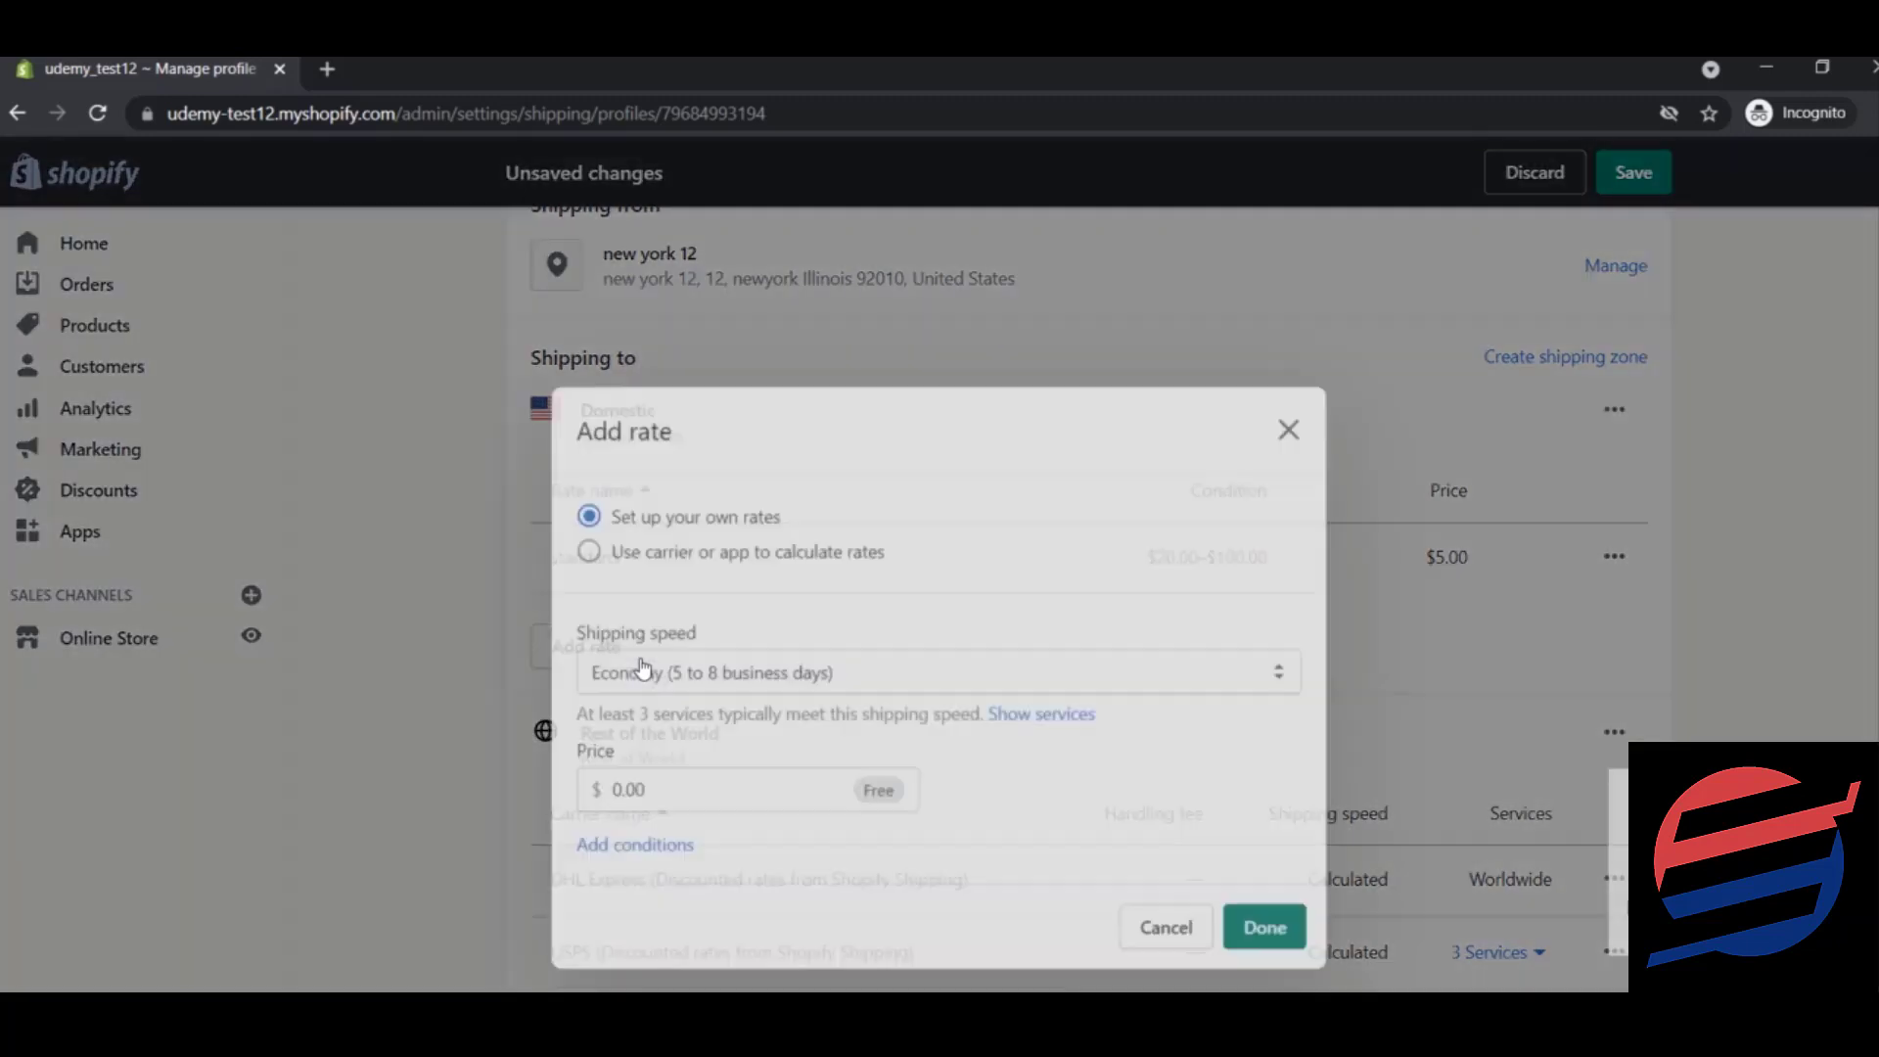
click(781, 617)
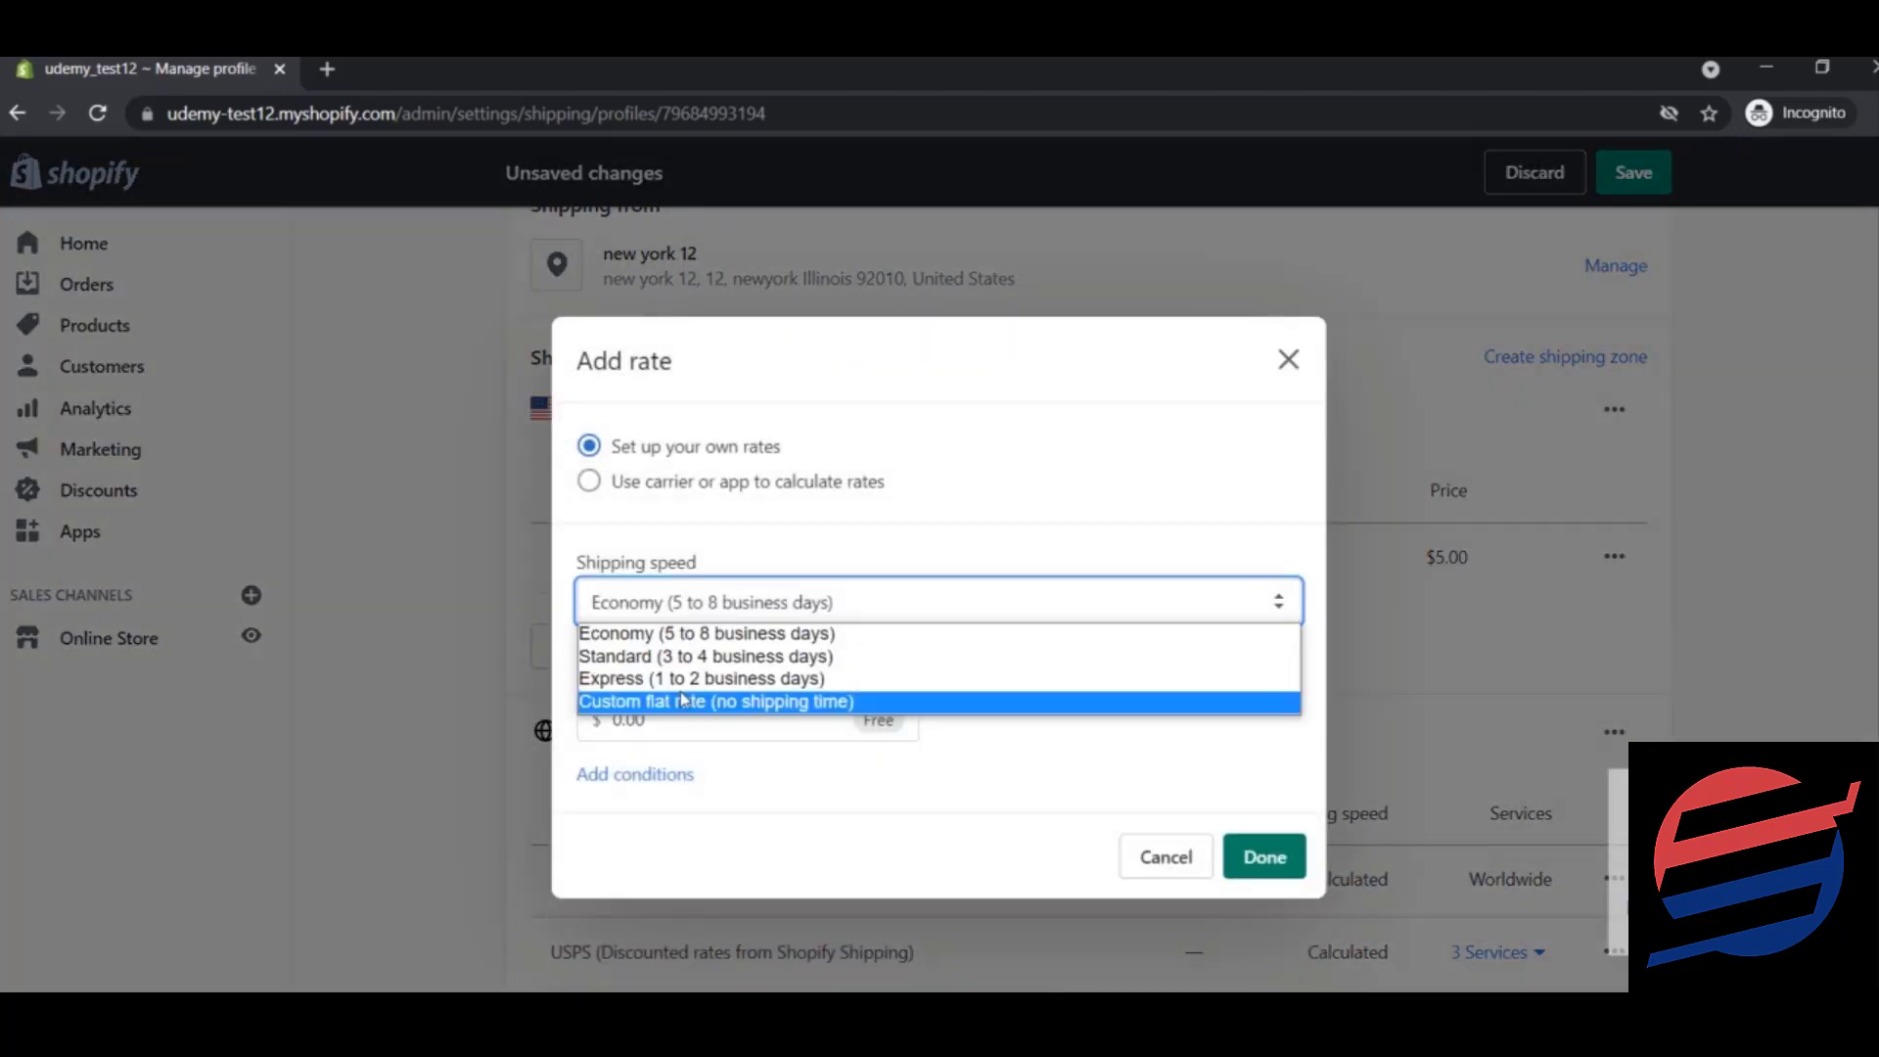
click(683, 701)
click(680, 685)
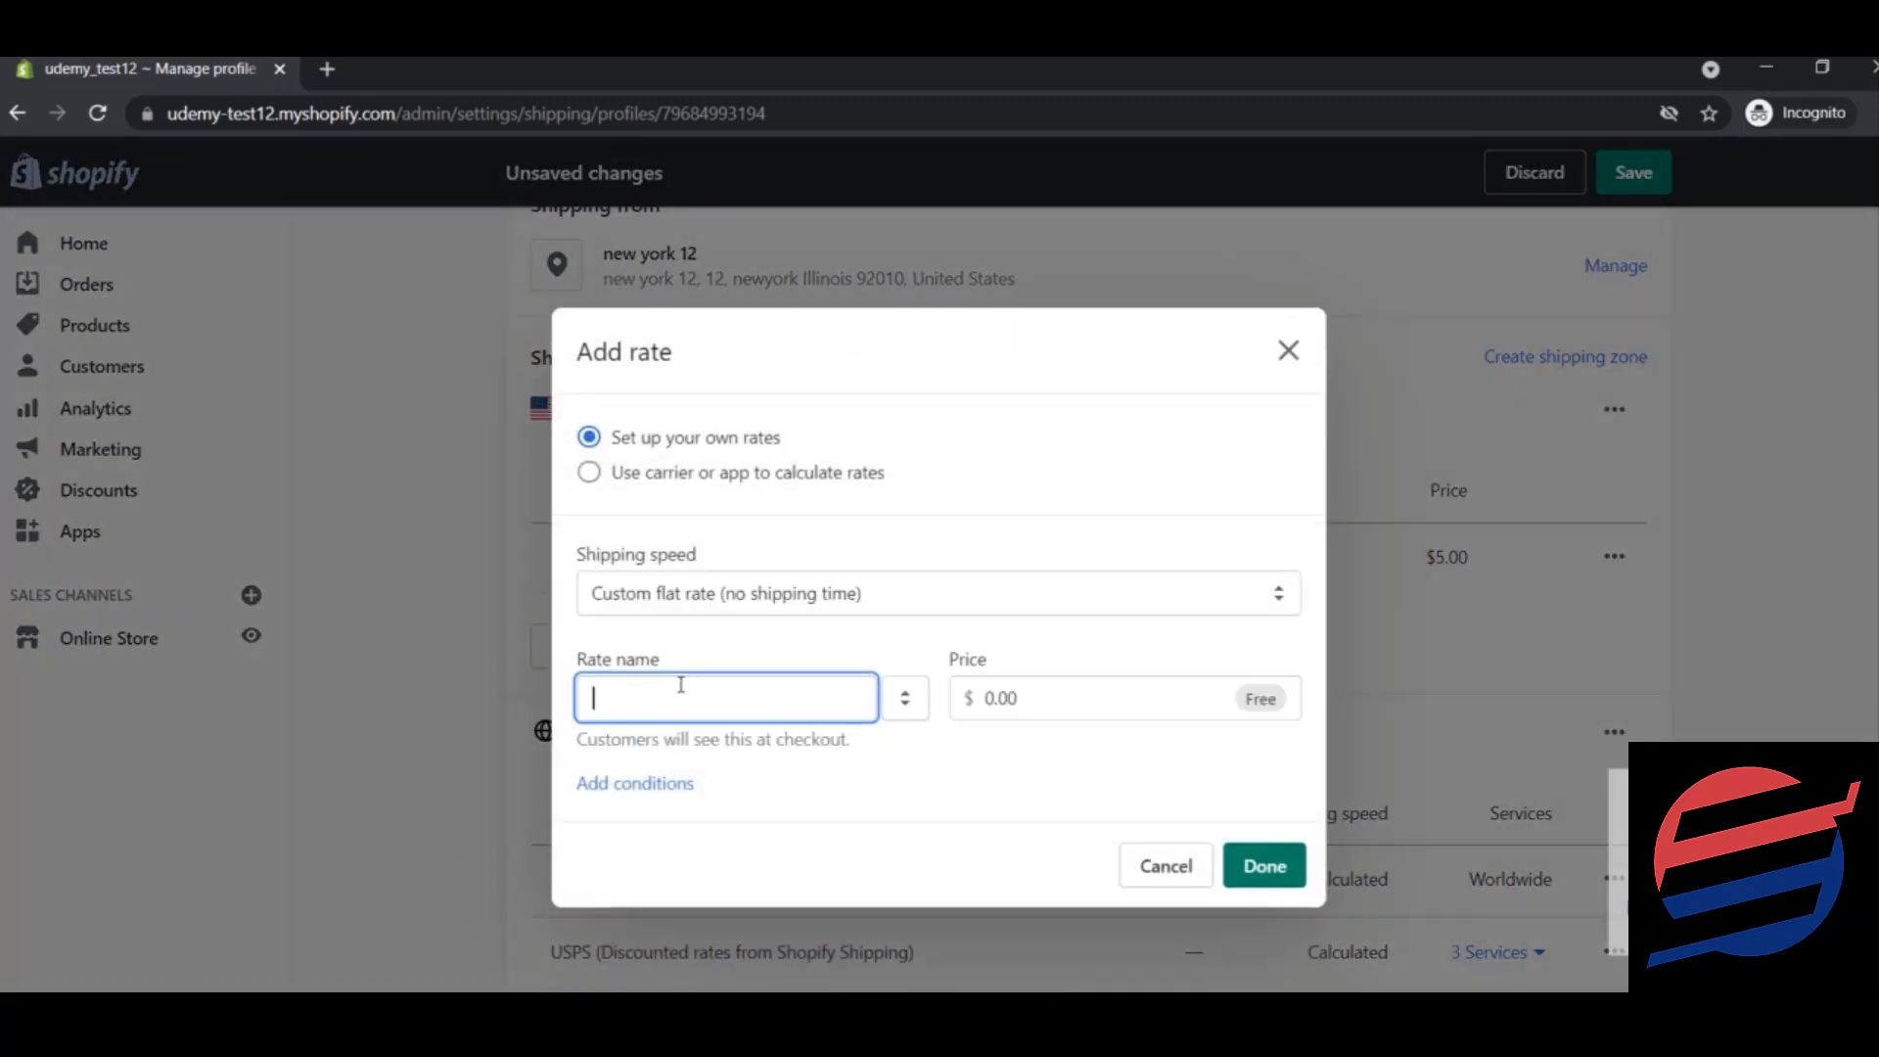
text(free)
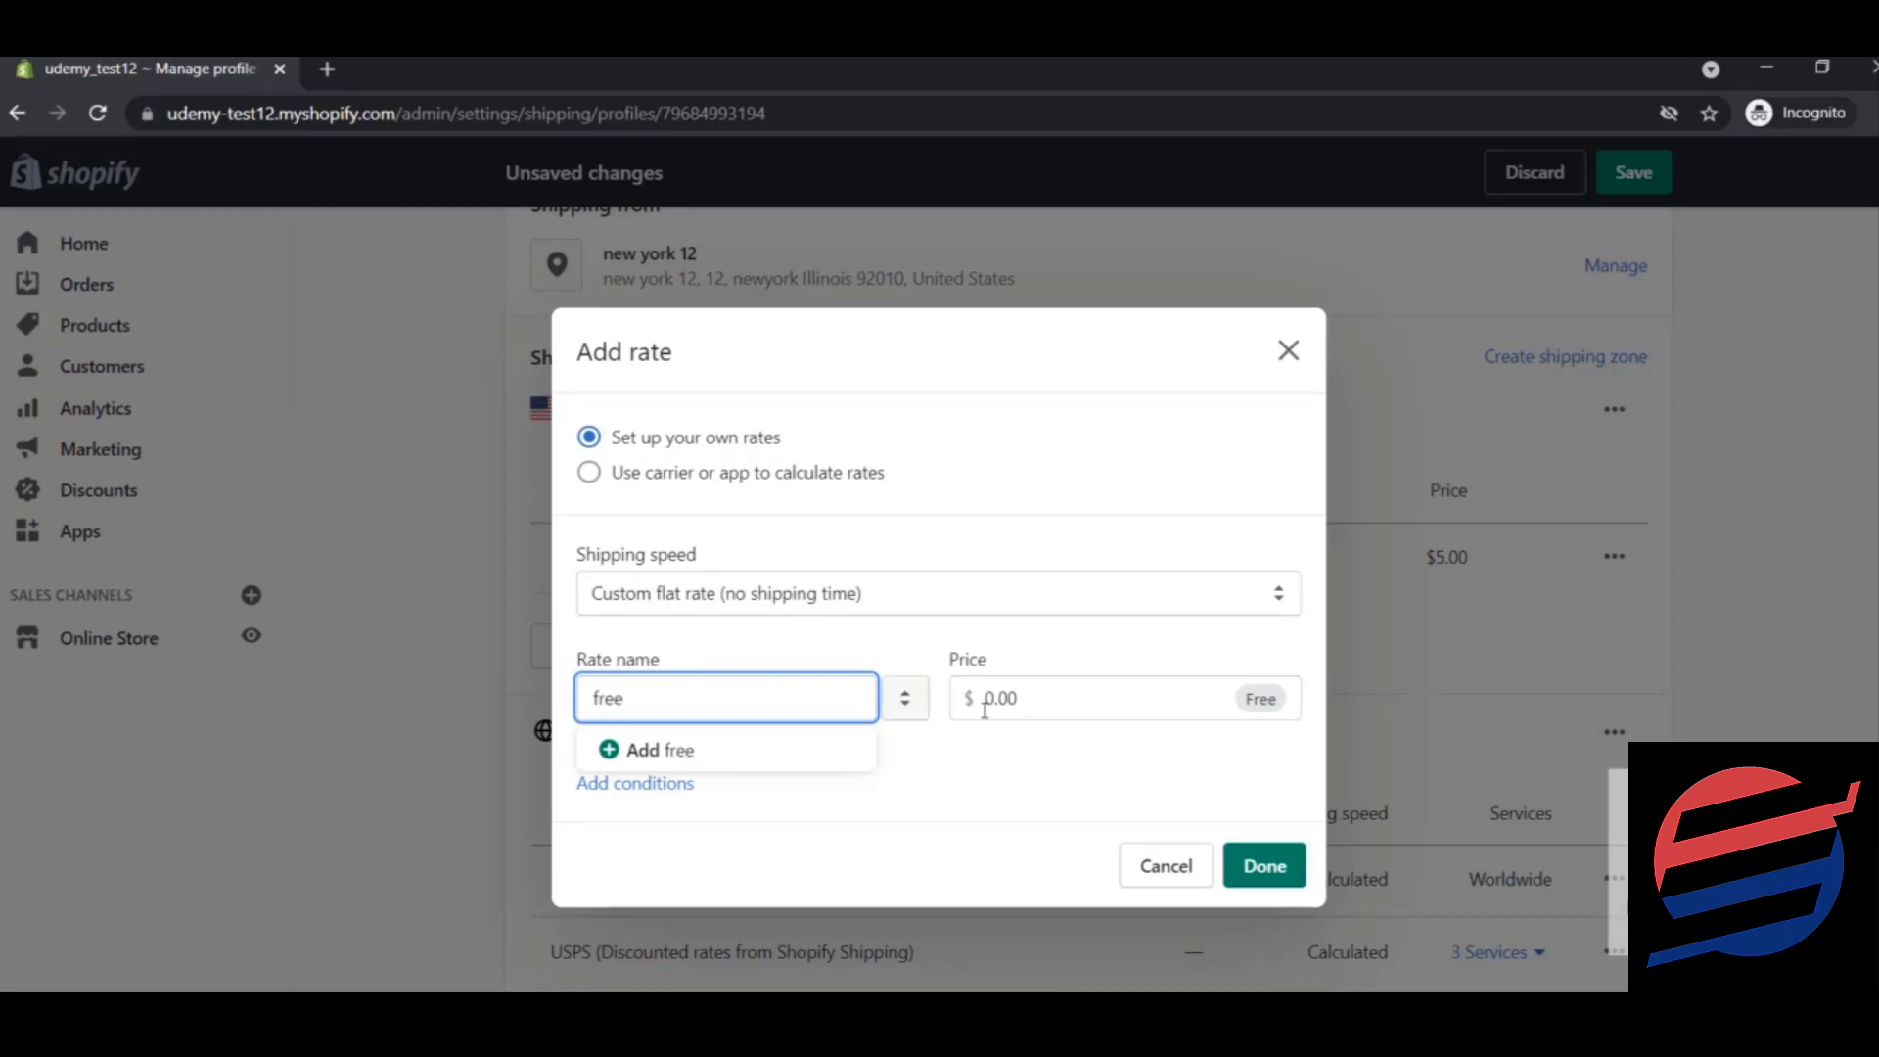
click(1012, 713)
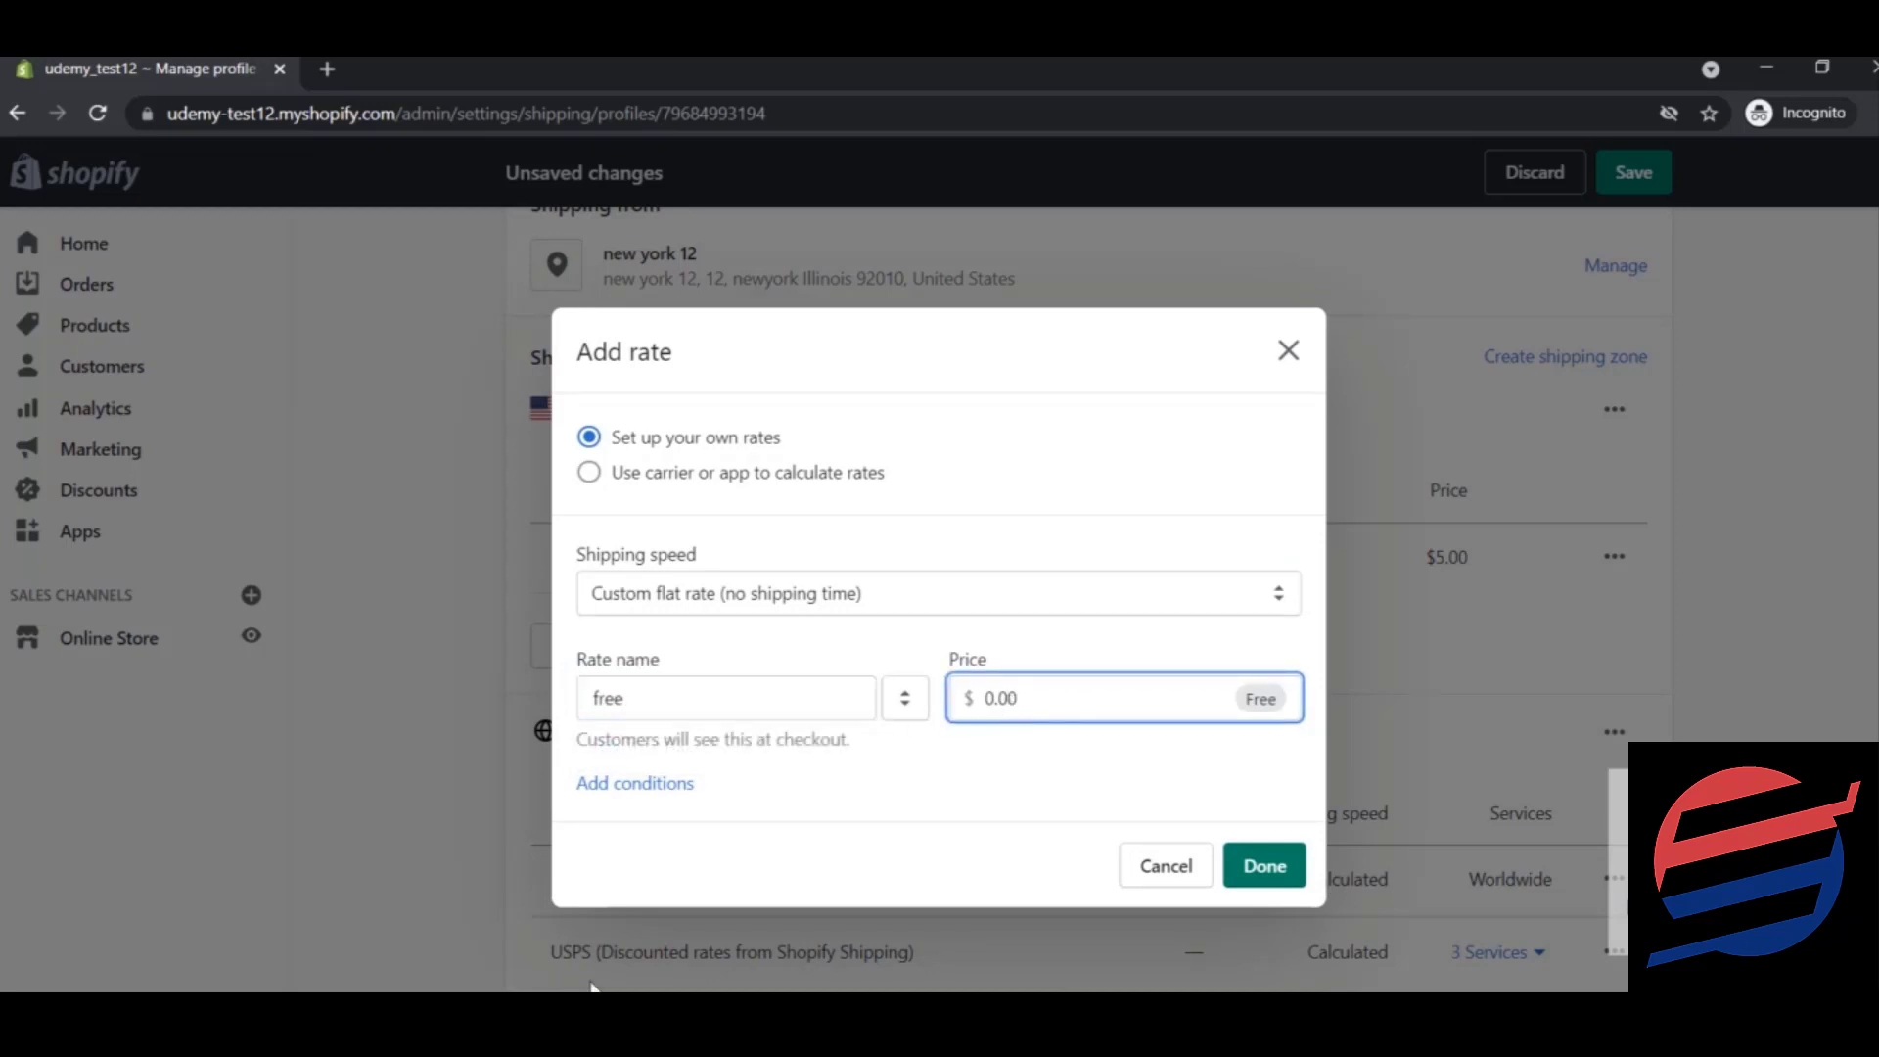
Give the free rate an order-price condition with a maximum of $20 and add it to the Domestic zone.
click(634, 783)
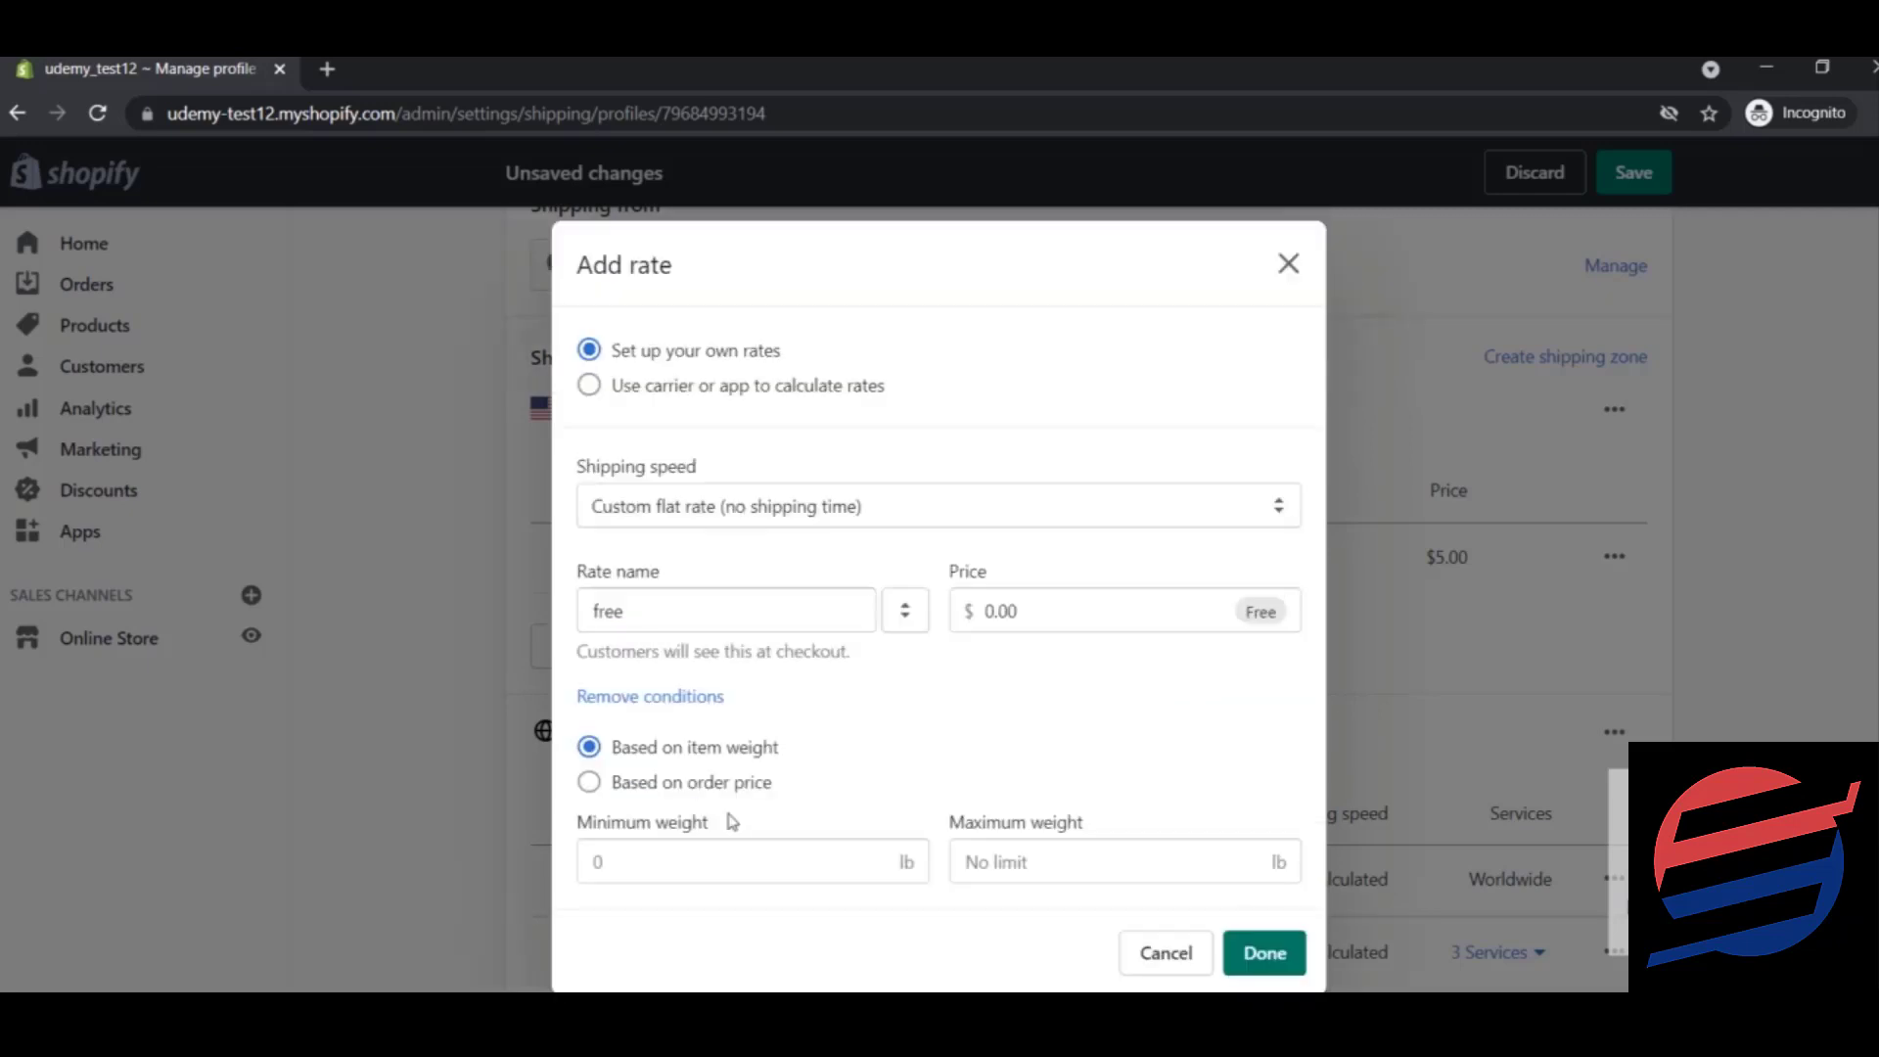
click(742, 782)
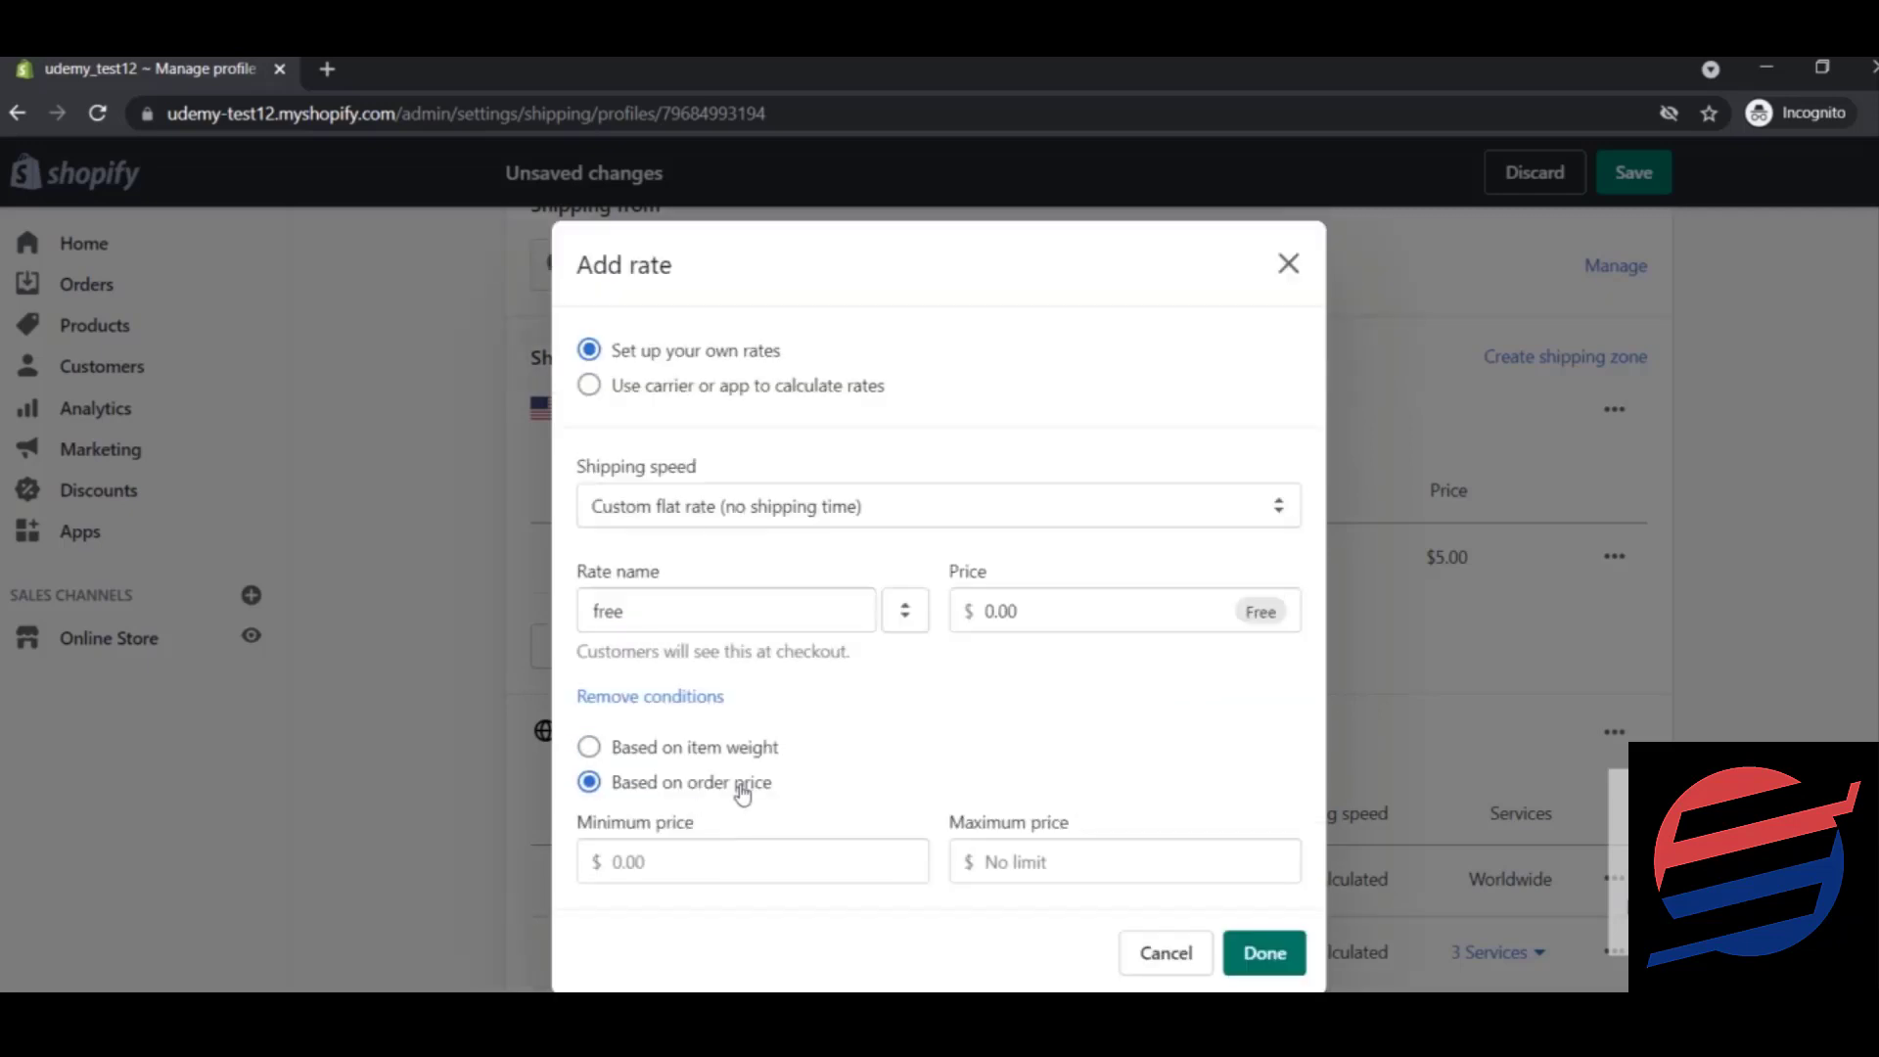
click(1059, 853)
text(20)
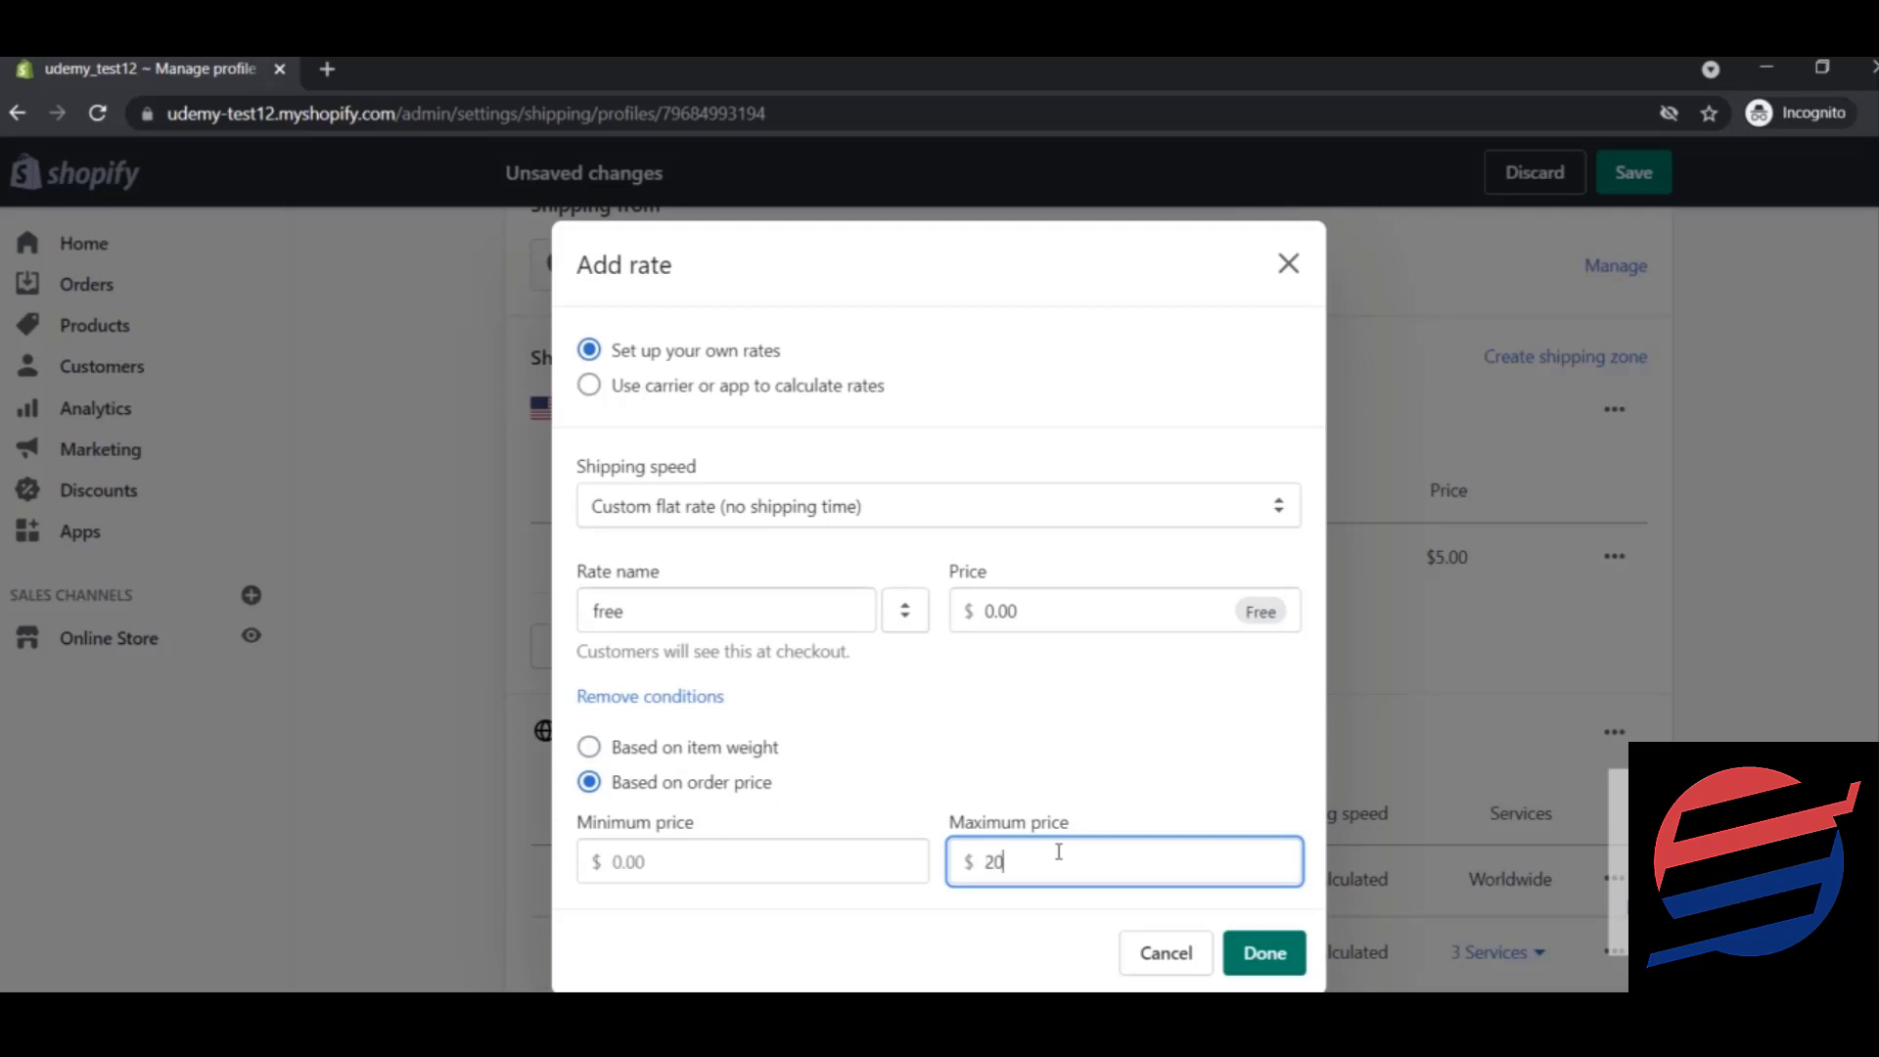
click(1239, 962)
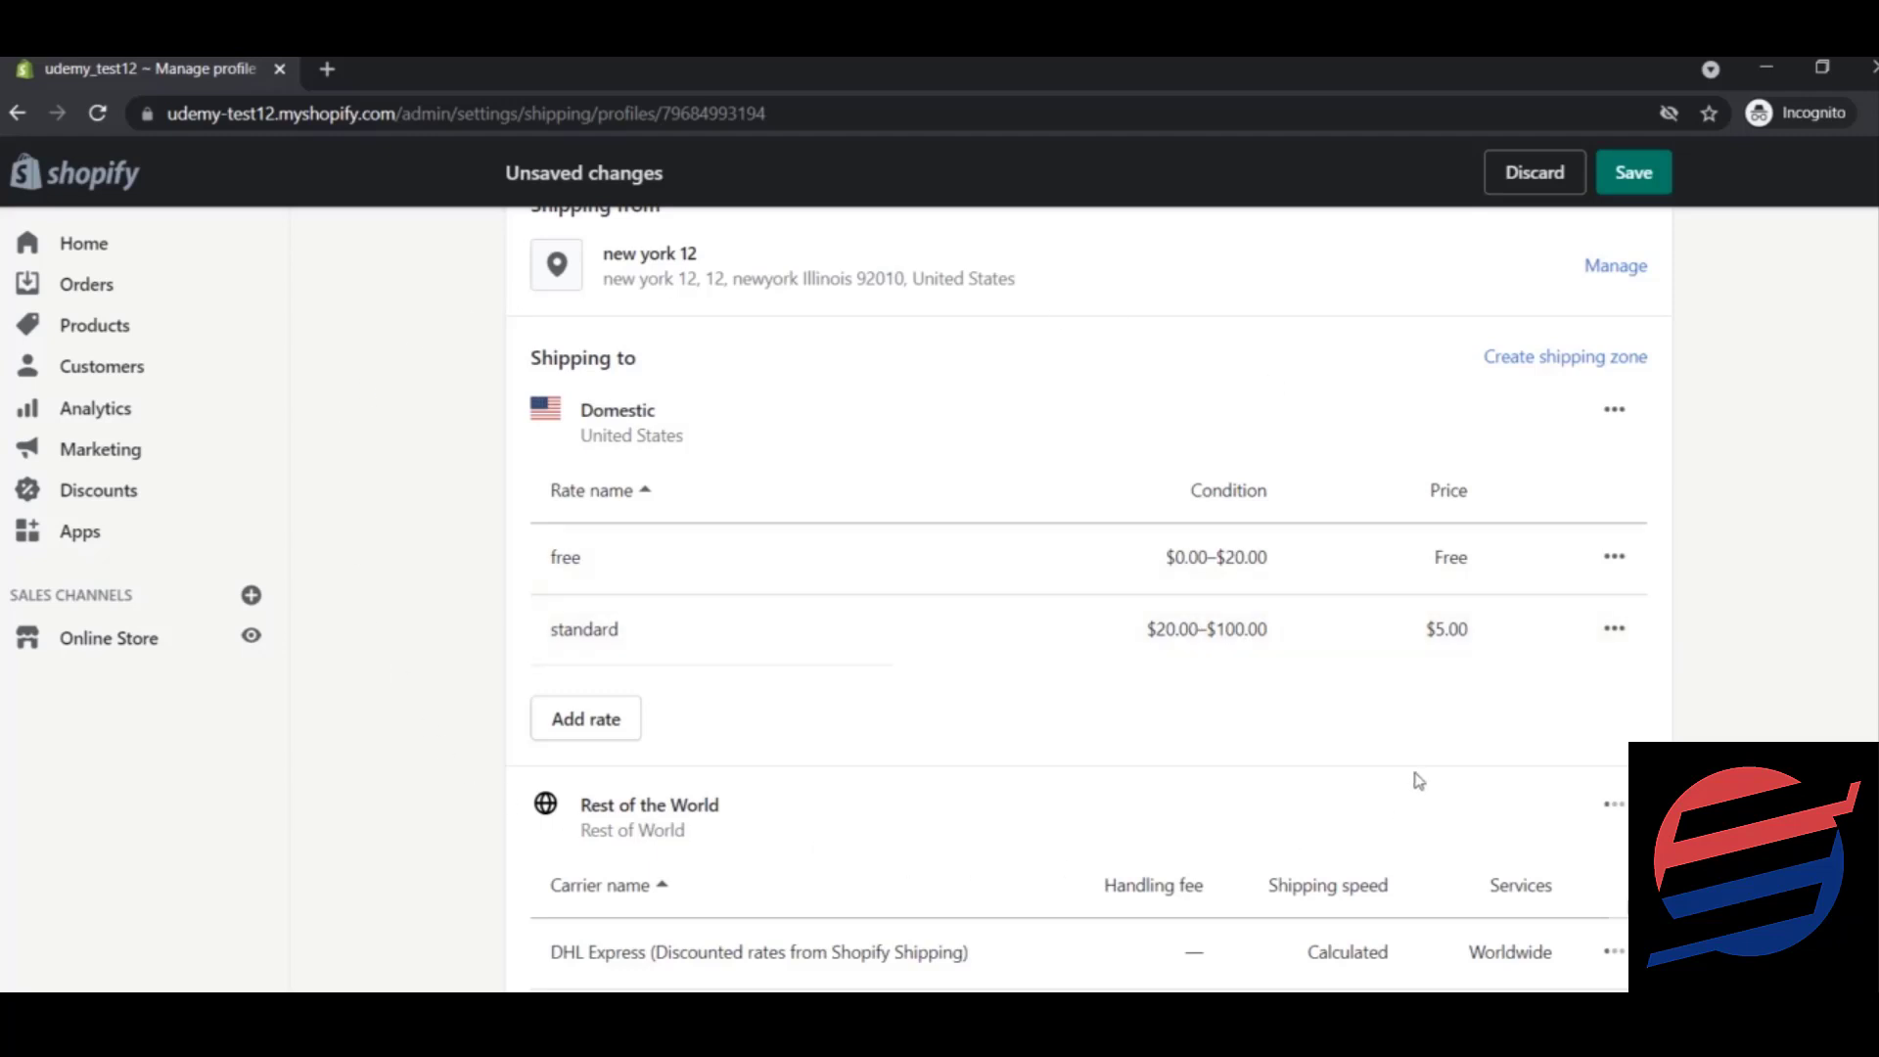
Create a shipping zone named "3 special zones" that covers France and Germany.
scroll(1089, 600, up, 2)
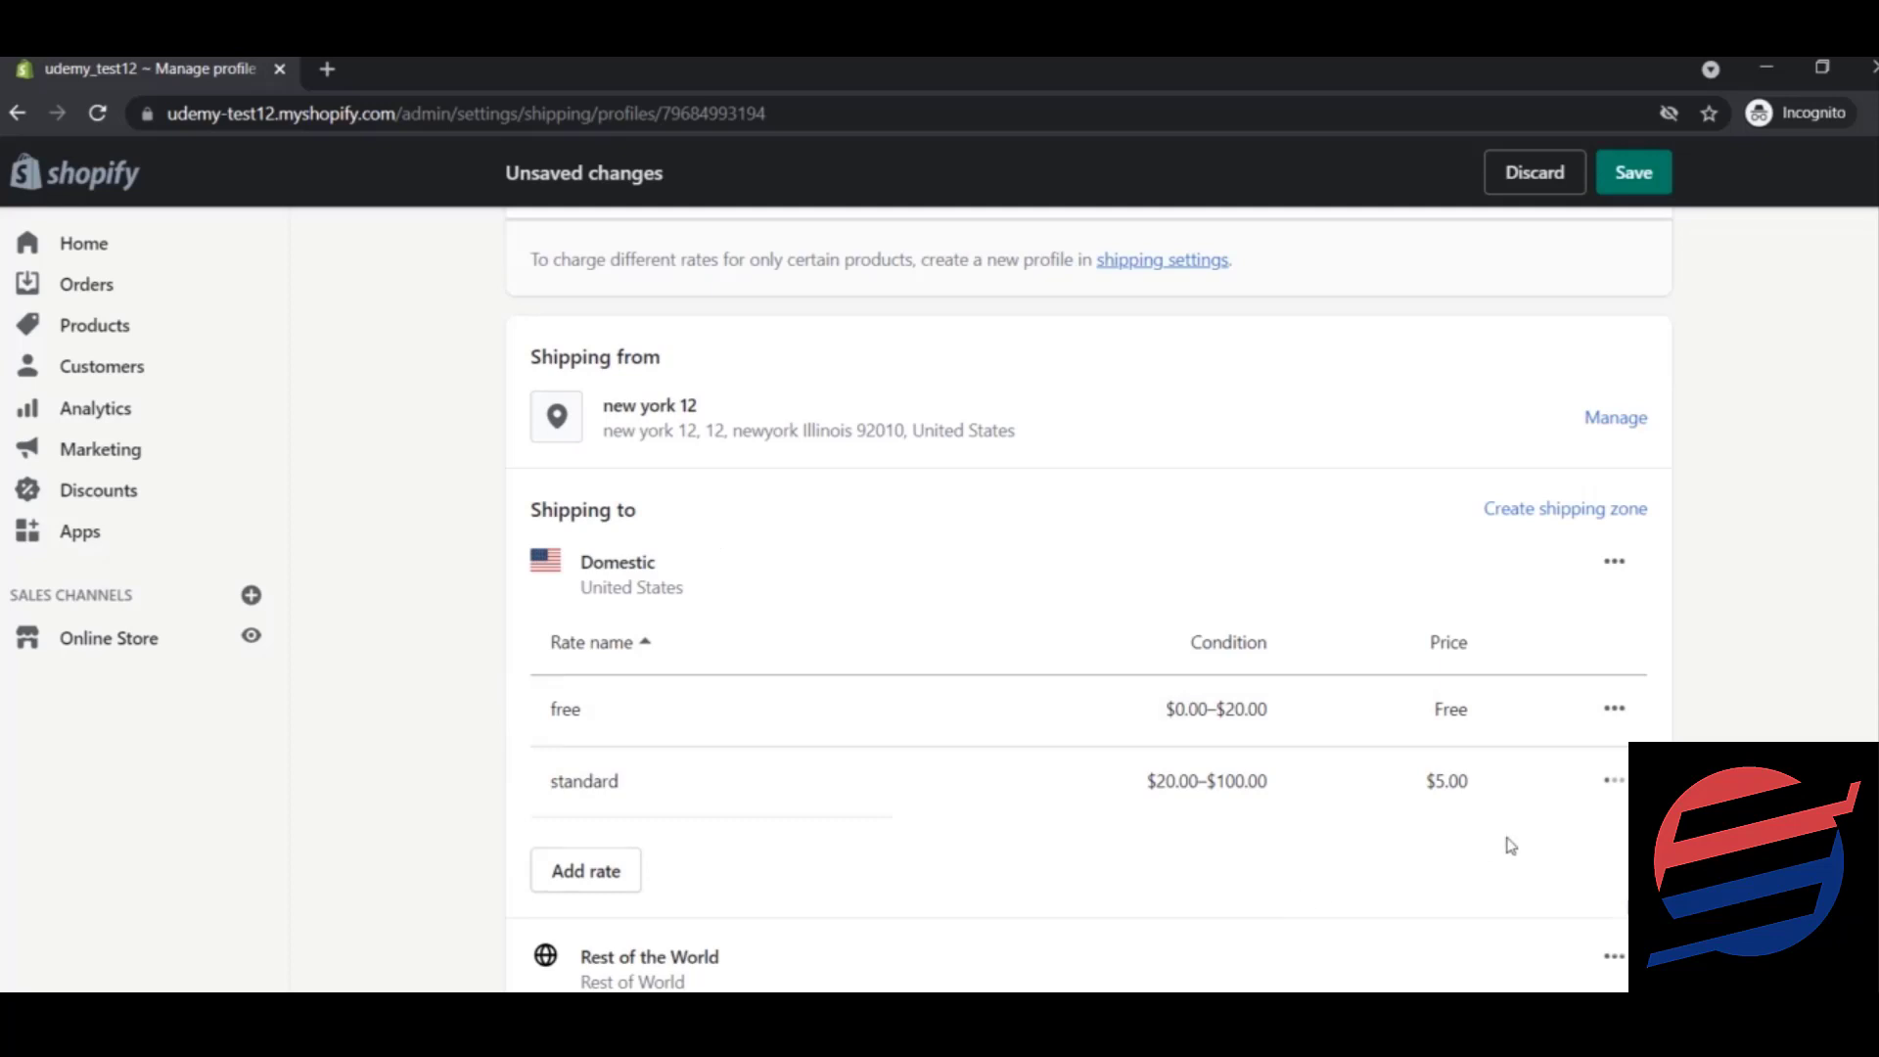
click(1638, 519)
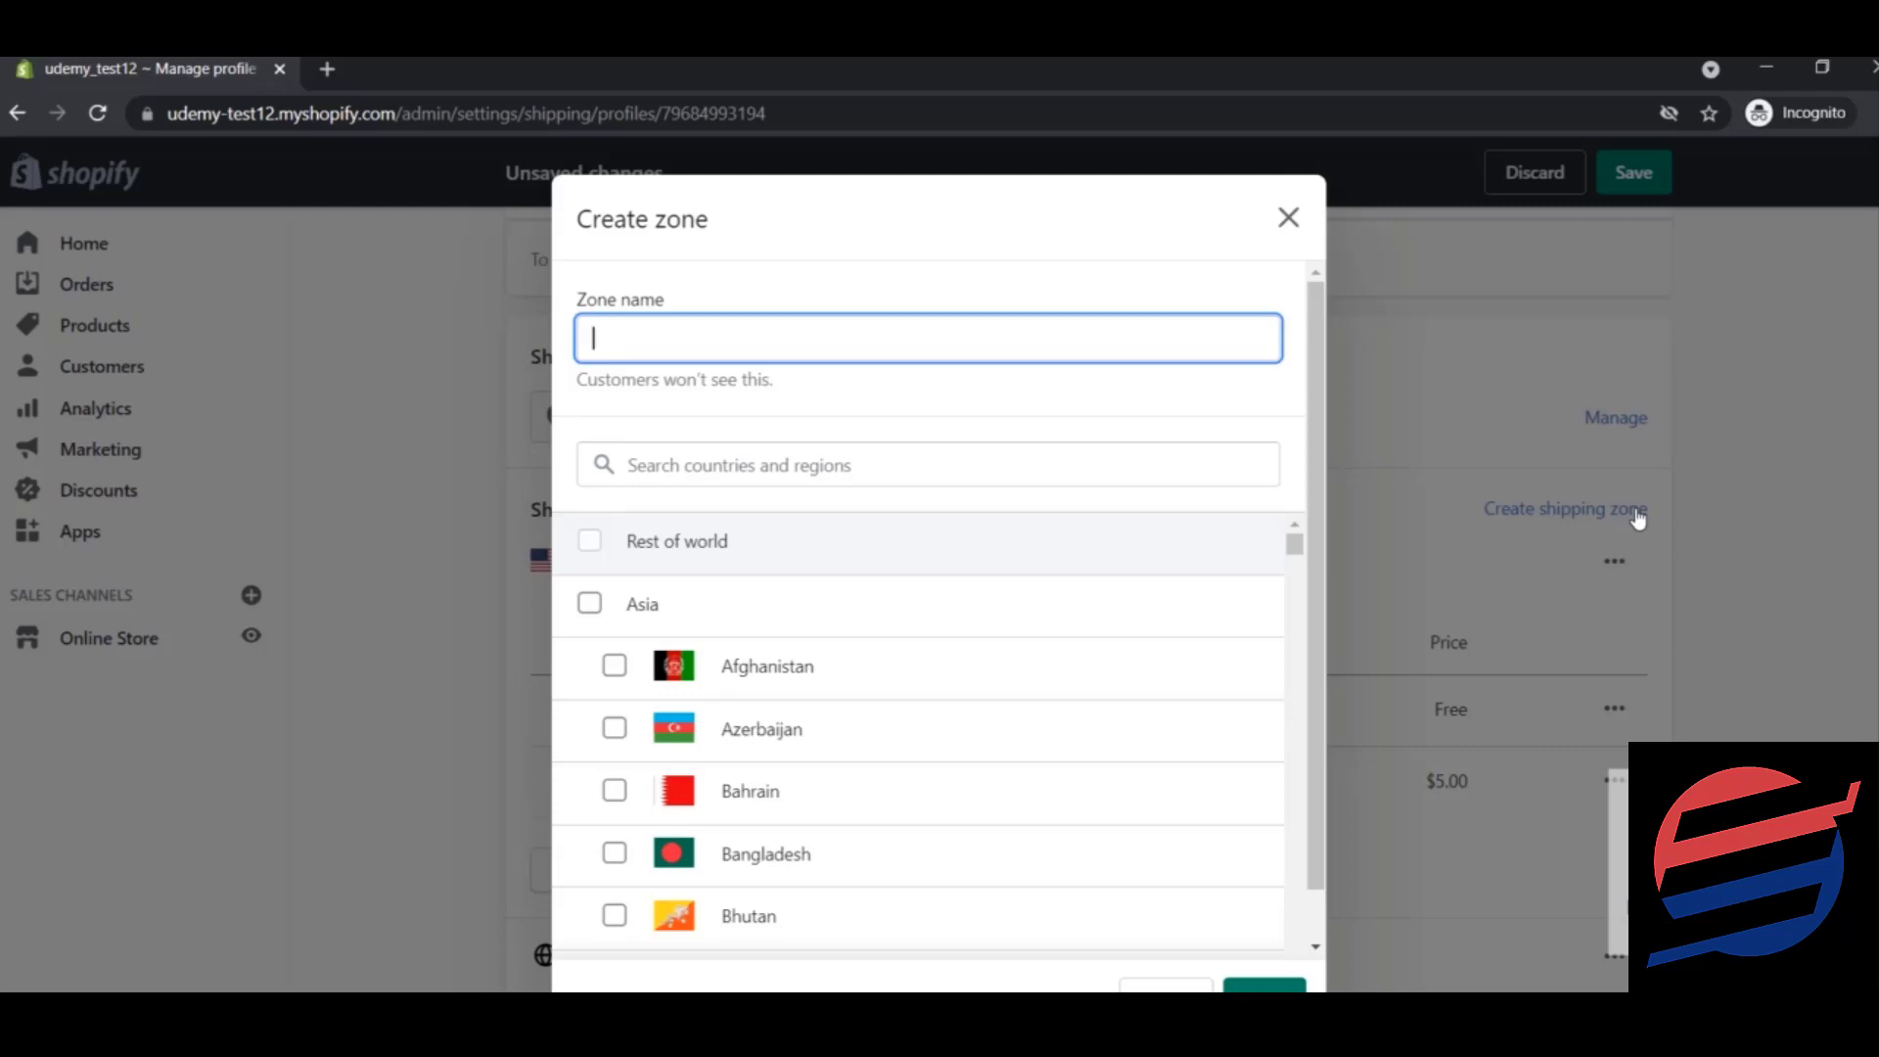
text(3 special zones)
click(906, 446)
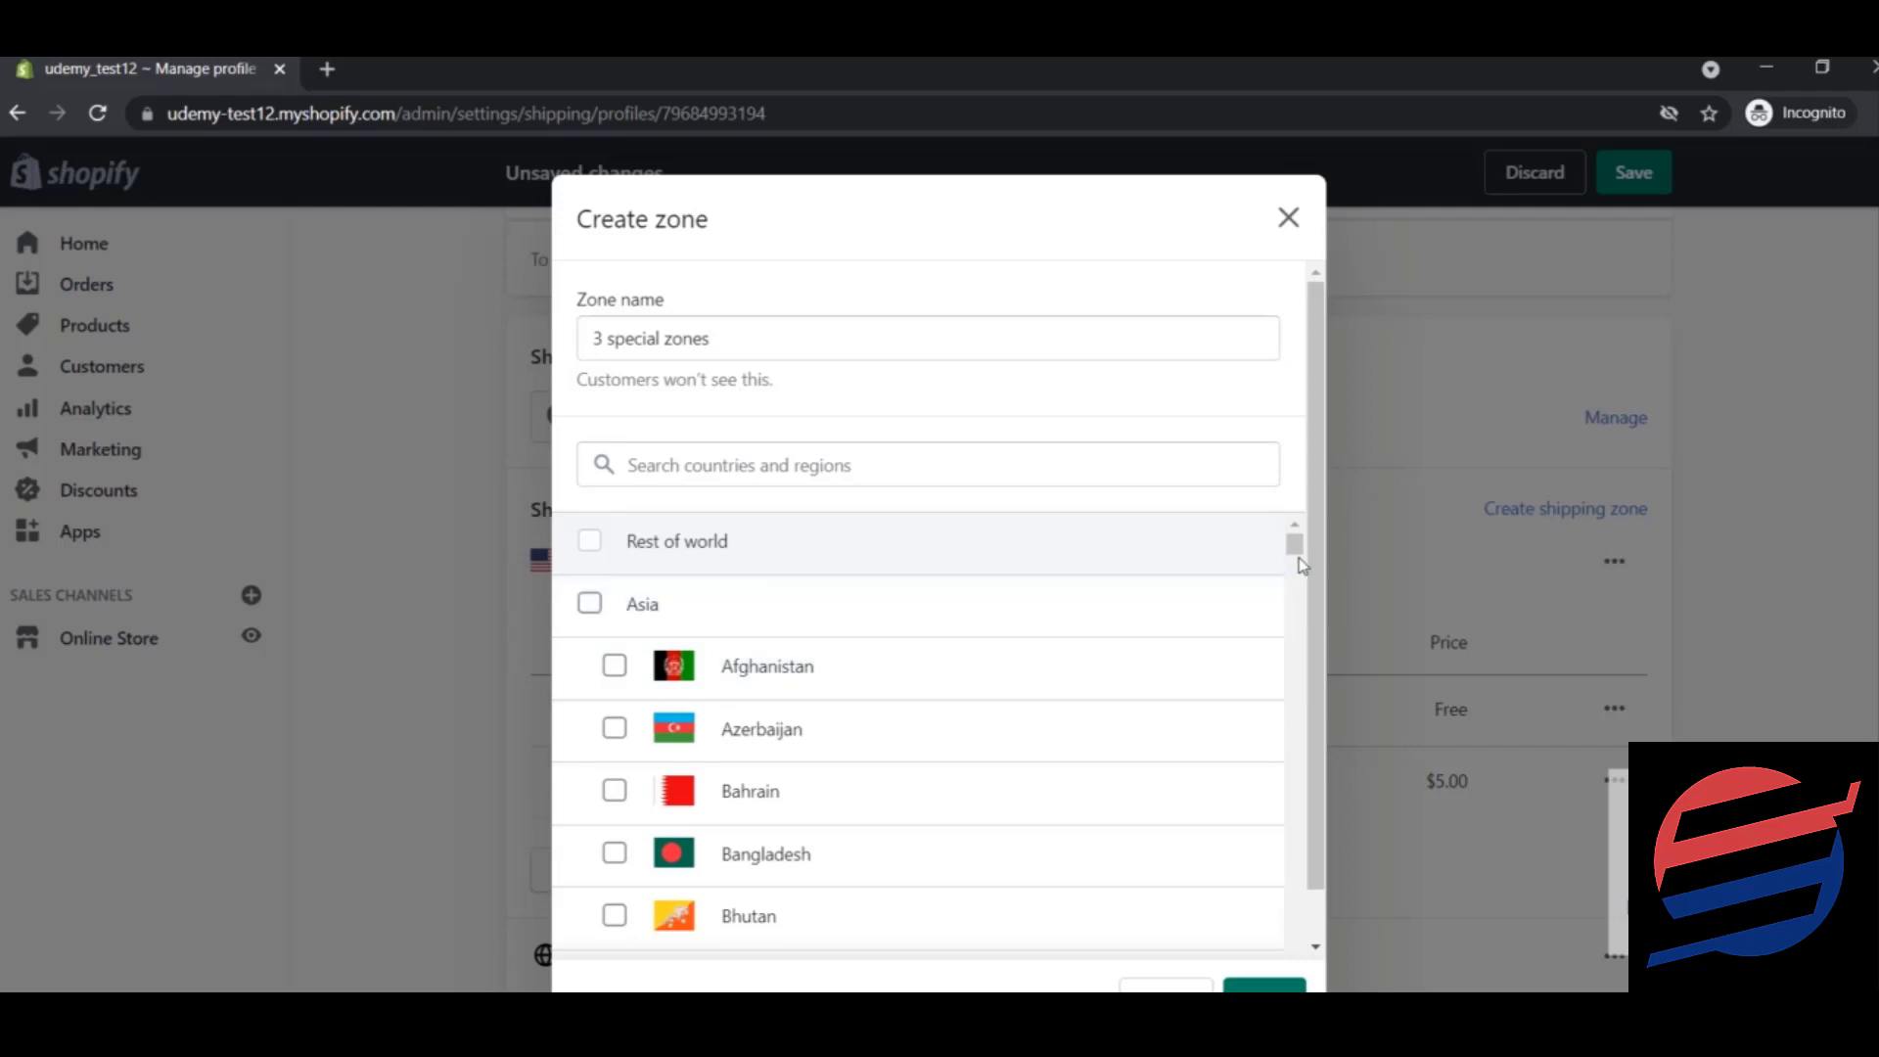
drag(1301, 553, 1306, 602)
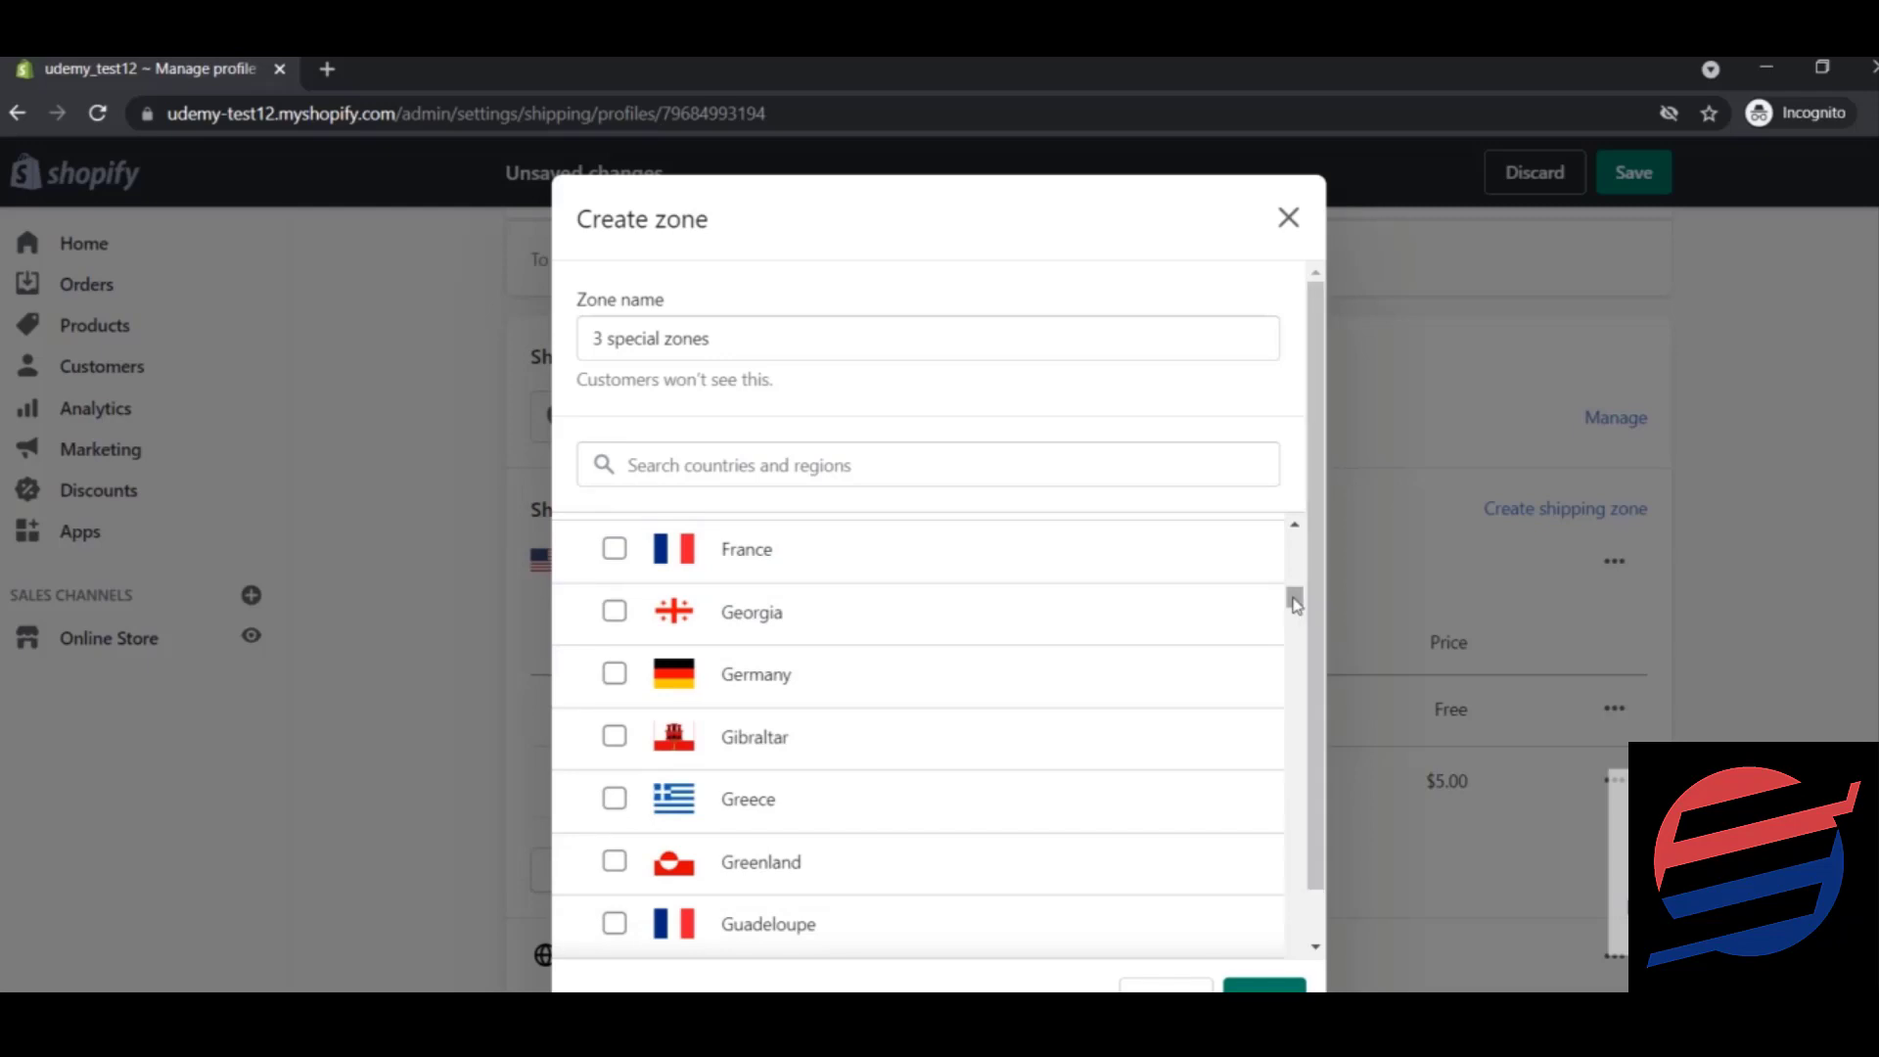
click(613, 549)
drag(1294, 600, 1306, 614)
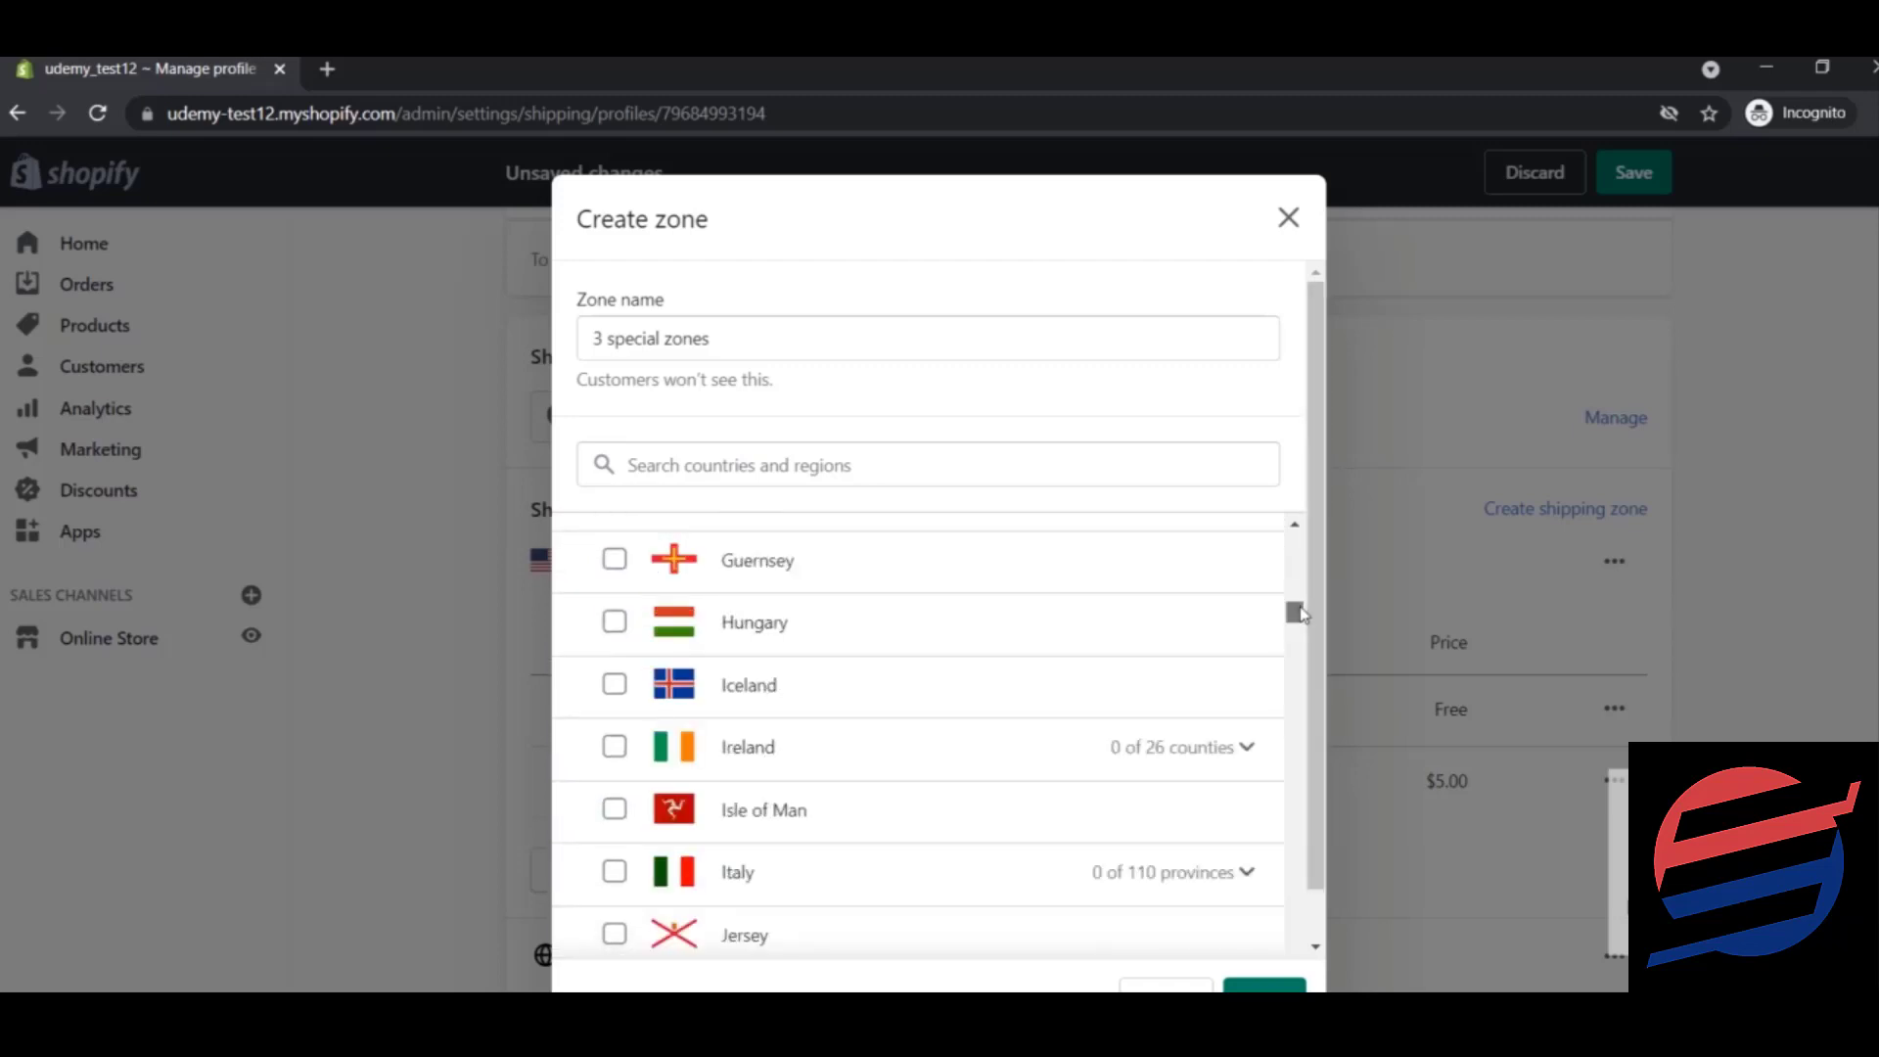
drag(1302, 614, 1342, 609)
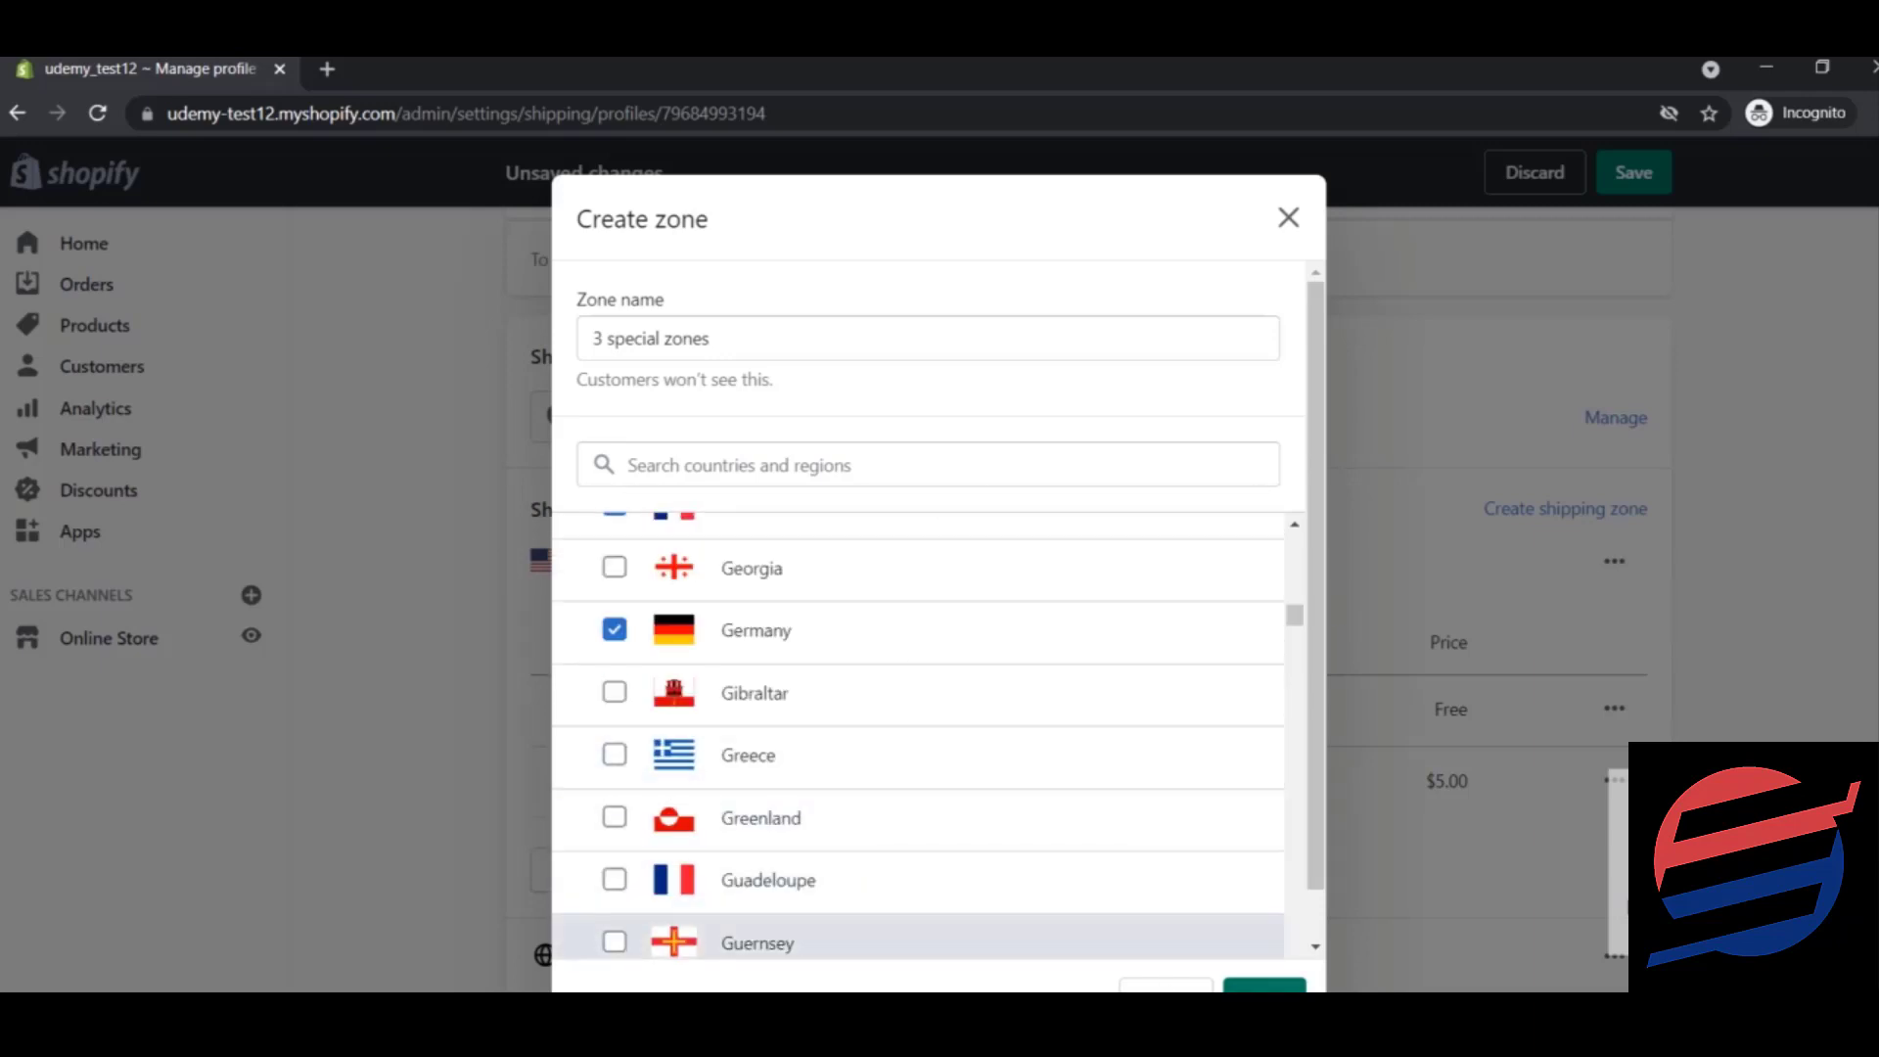
click(1265, 985)
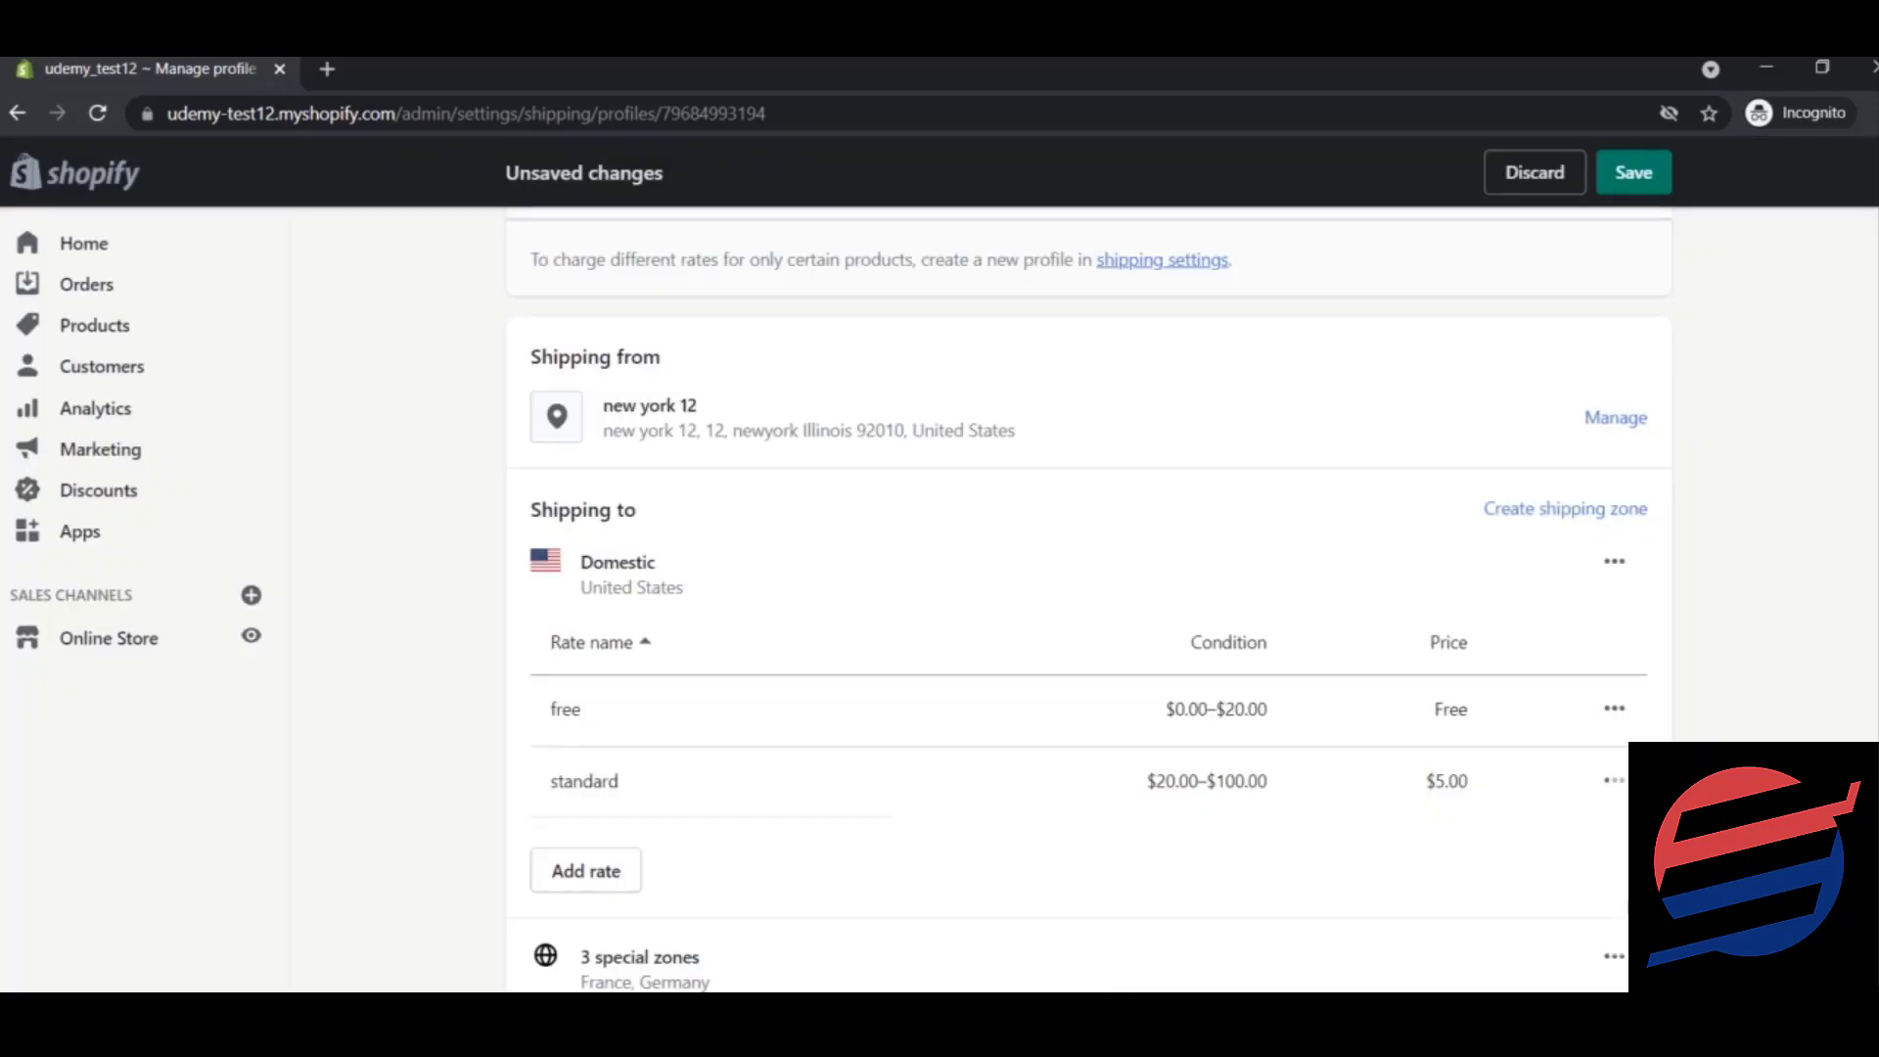
Rename the new France and Germany shipping zone to "2 special zones".
scroll(1087, 587, down, 3)
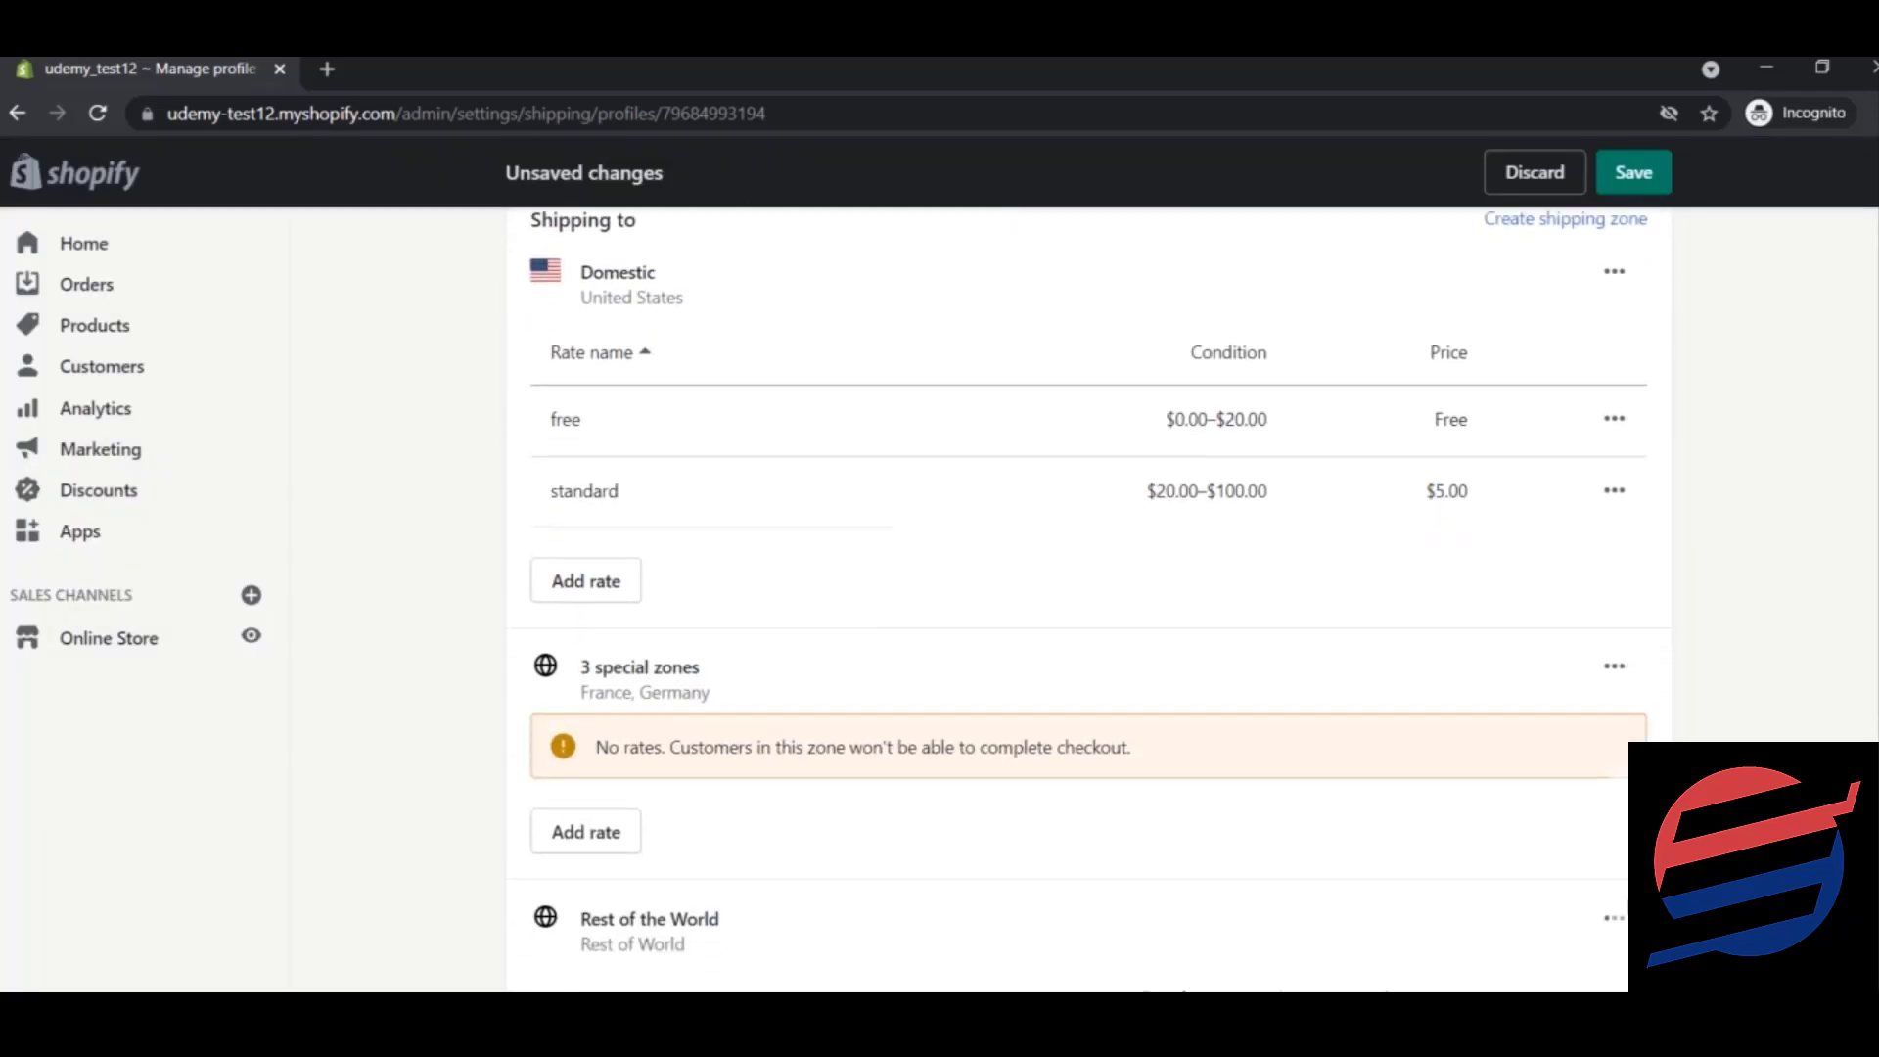
scroll(1086, 588, down, 1)
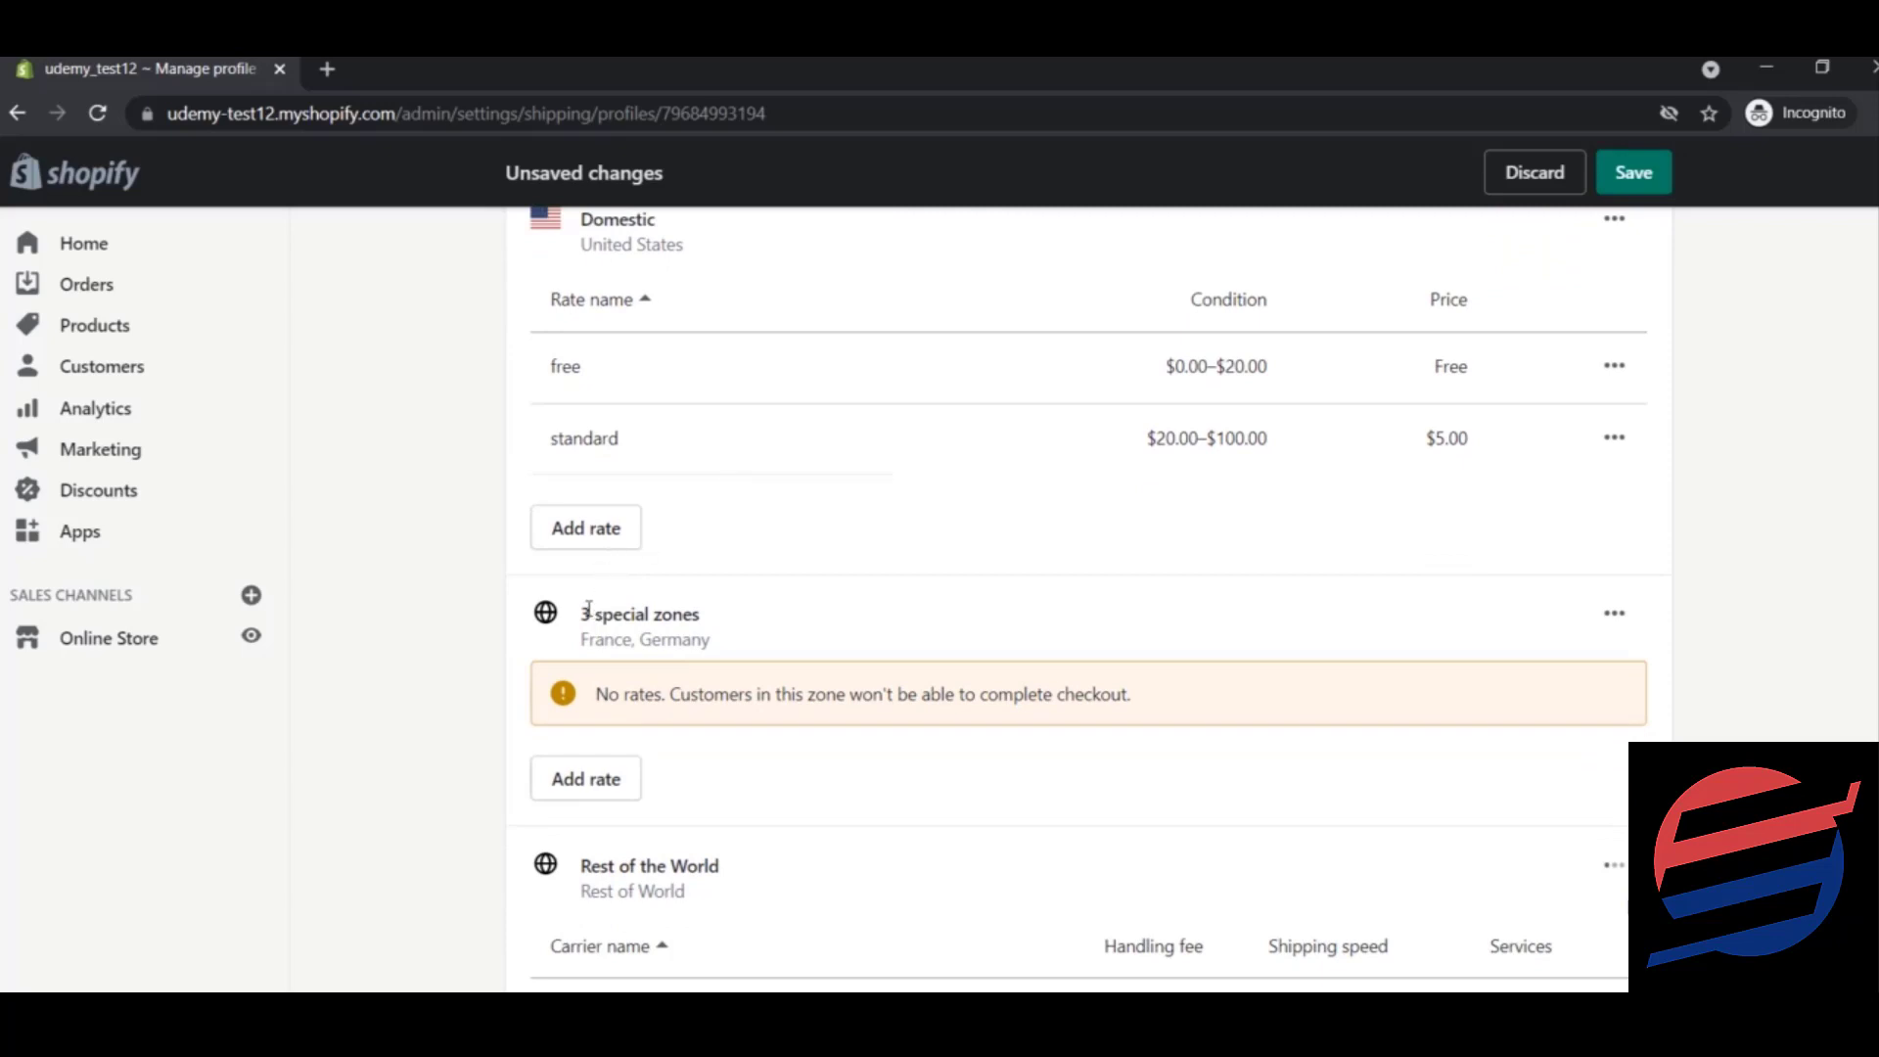
drag(579, 626, 776, 616)
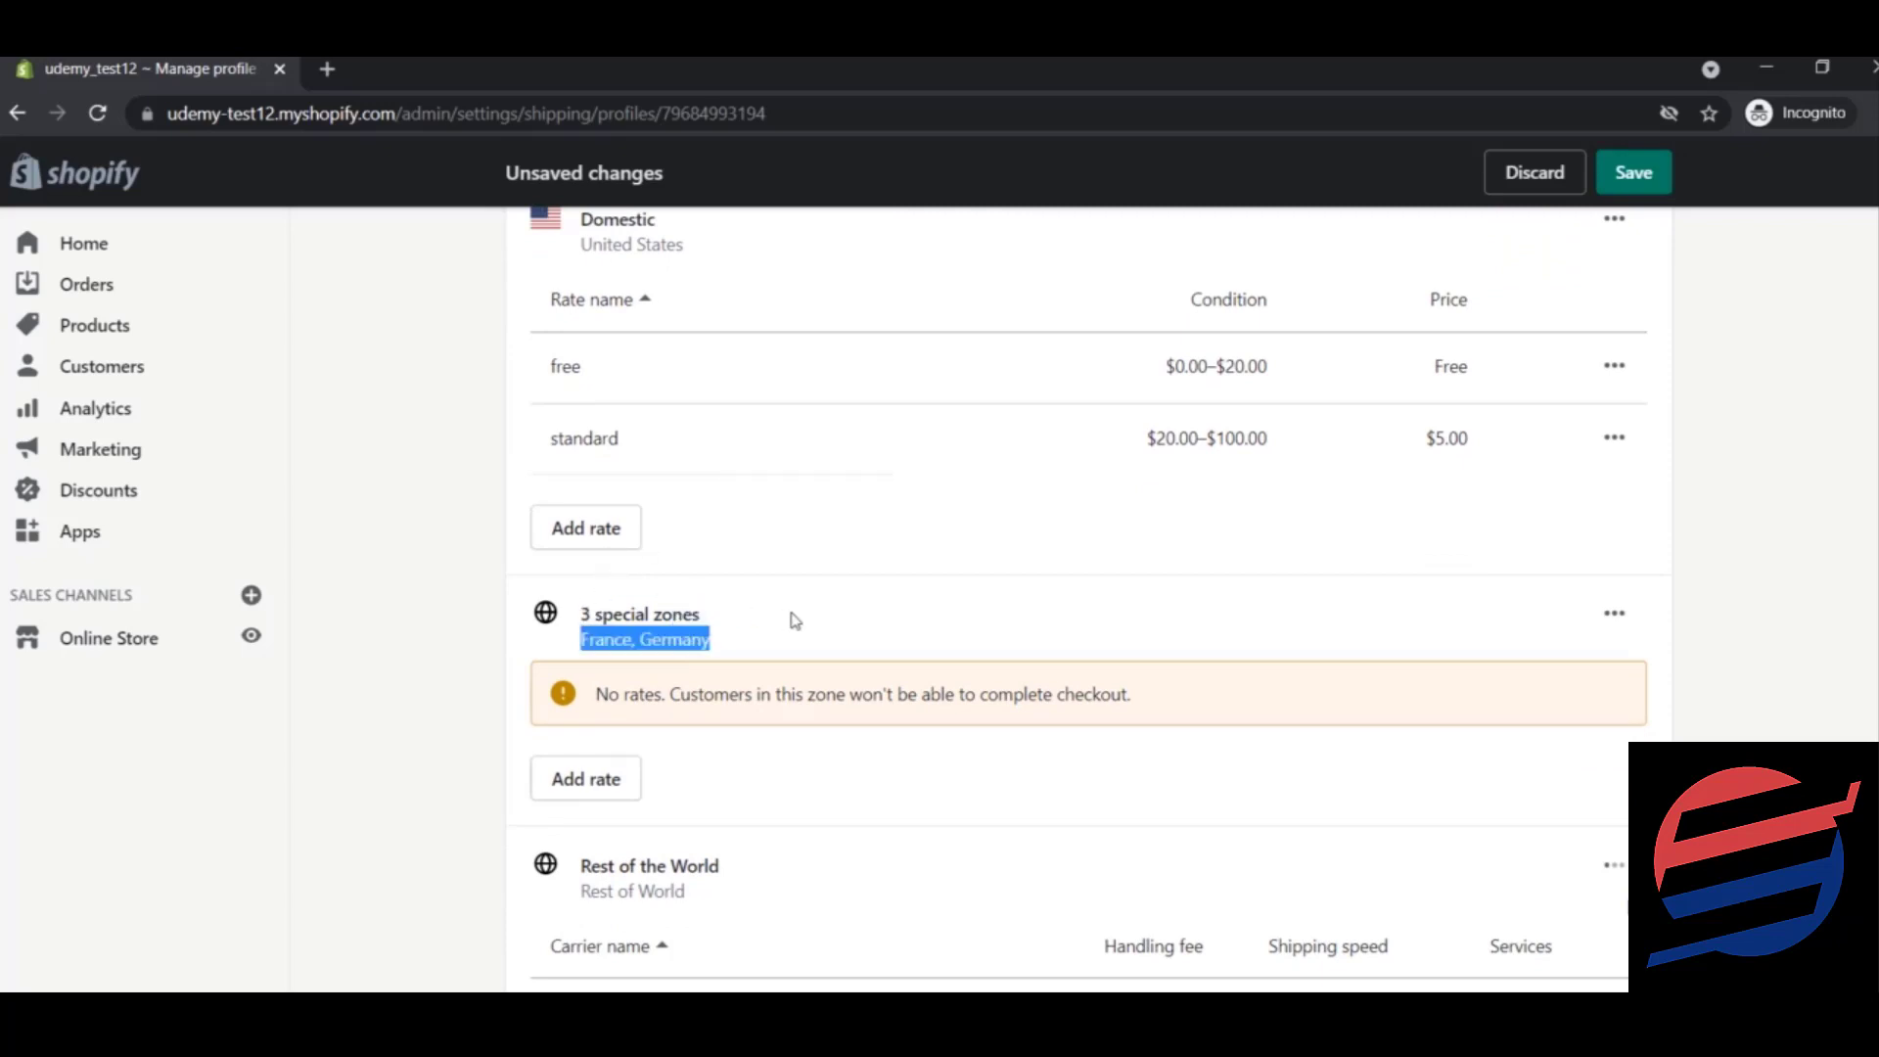
click(789, 621)
click(1615, 613)
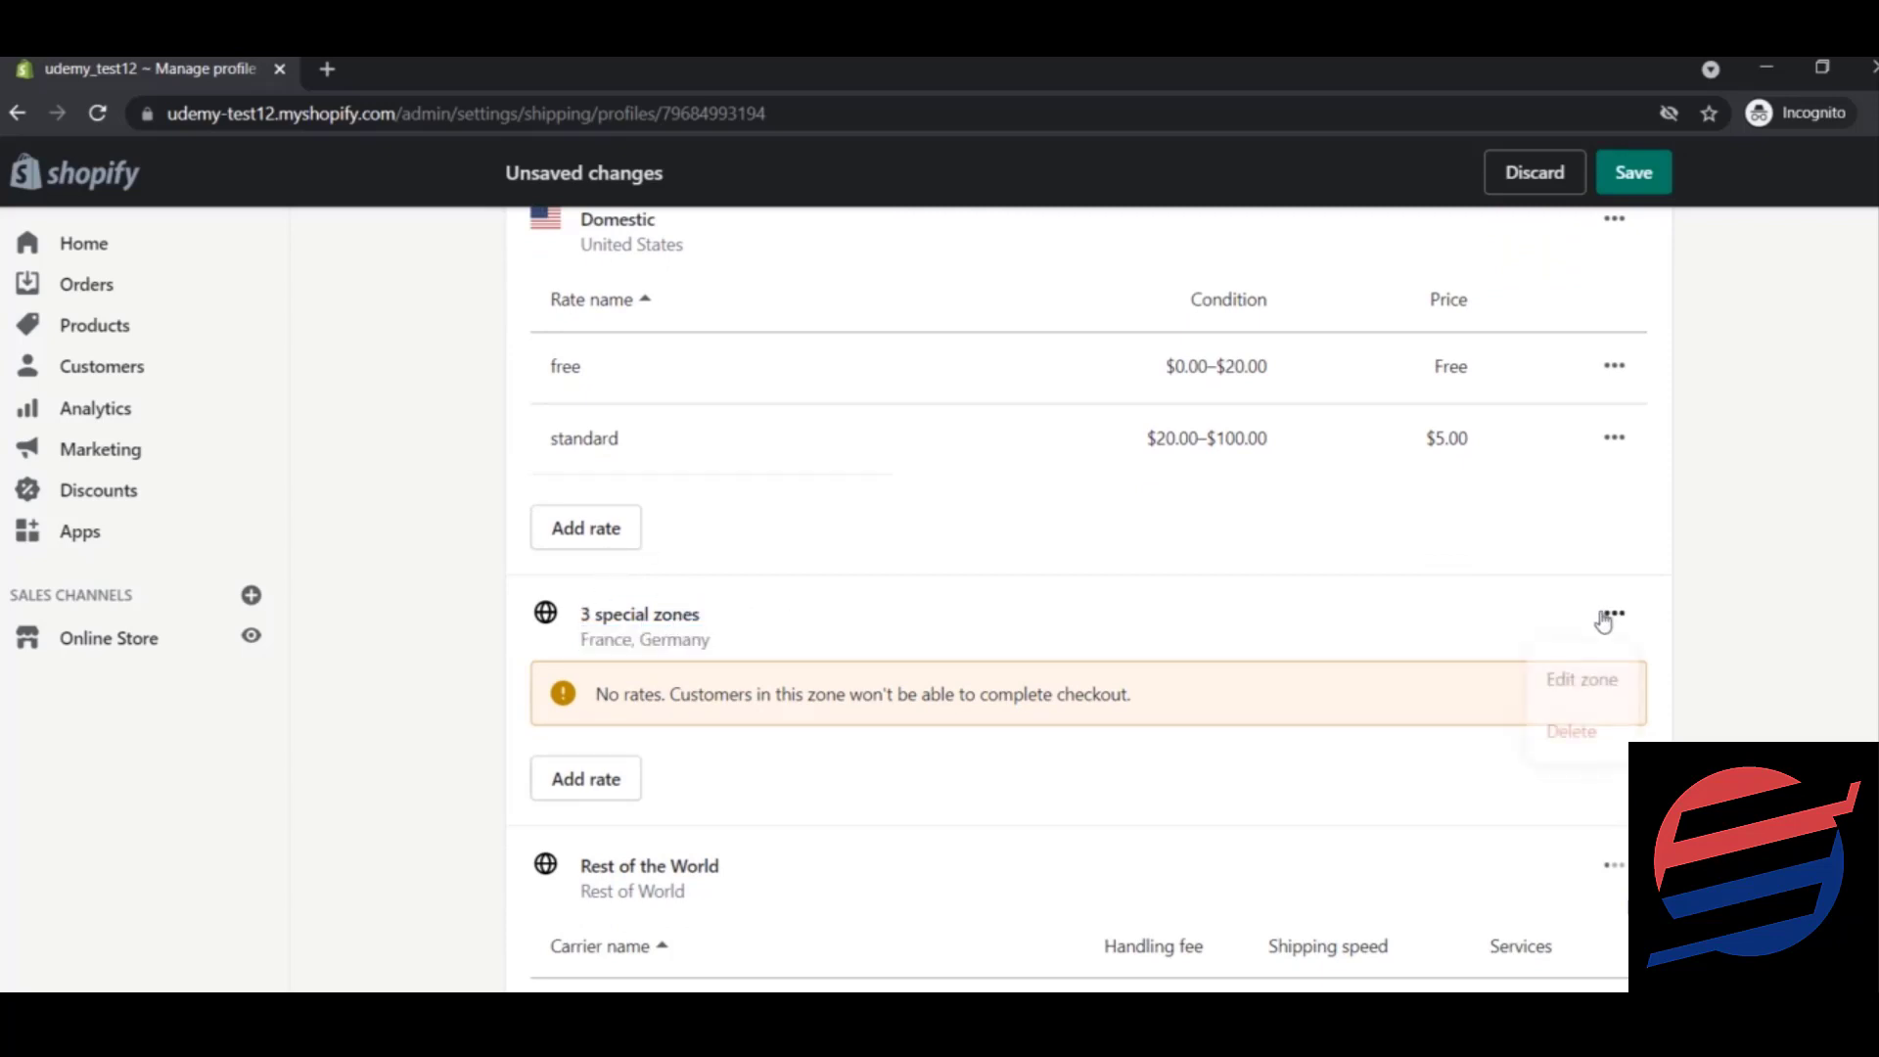
click(1575, 691)
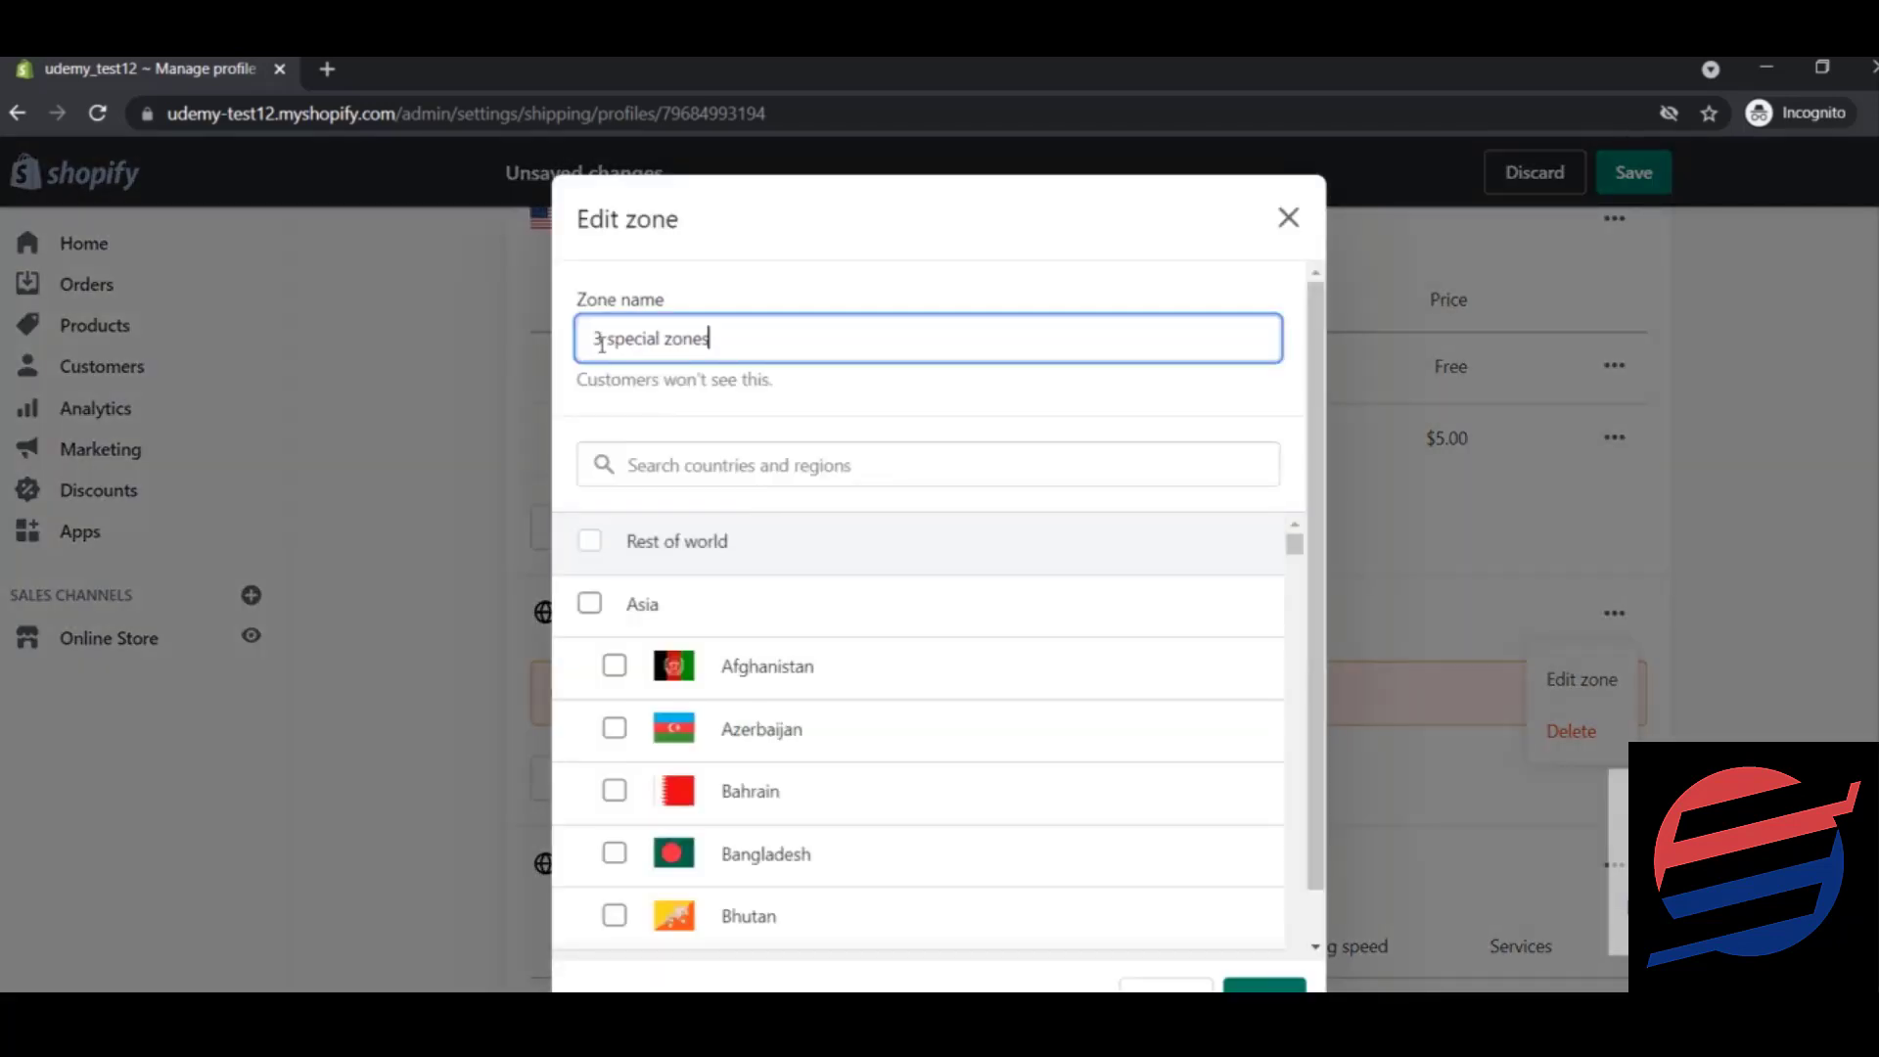
double_click(591, 340)
text(2)
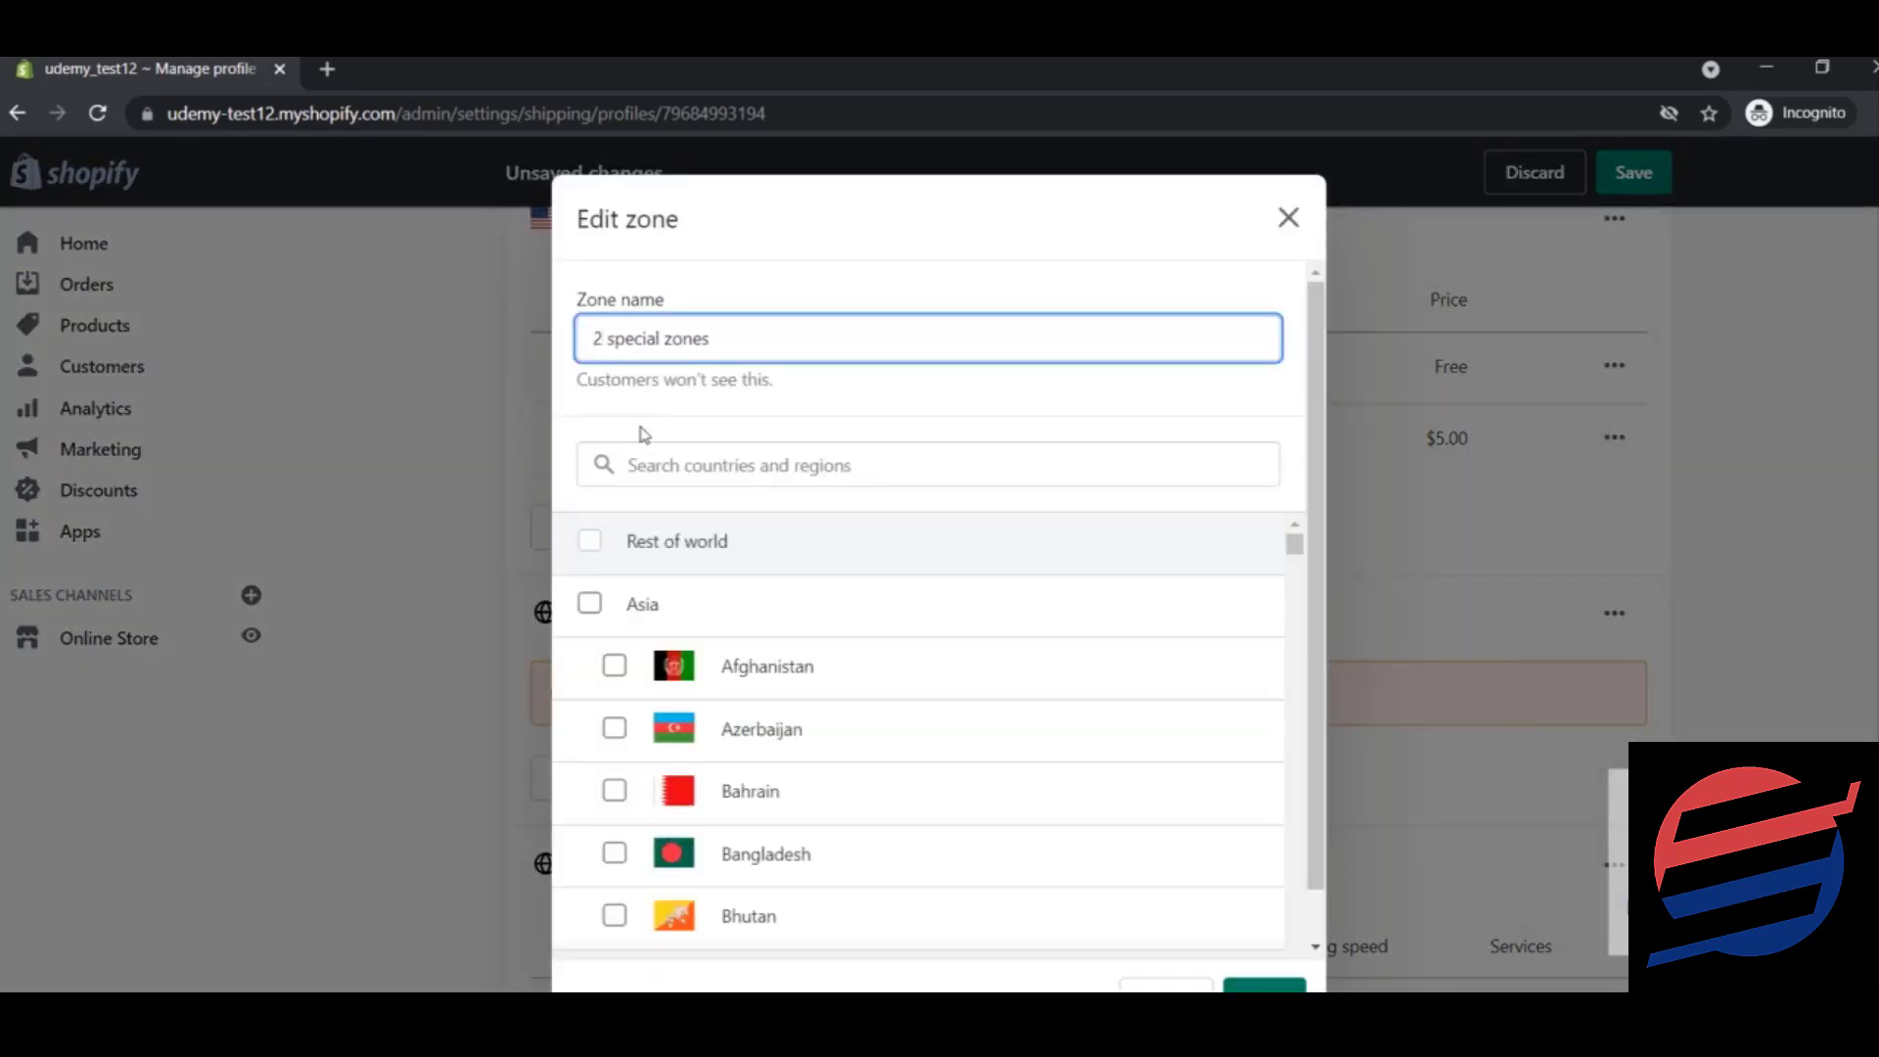
click(1264, 987)
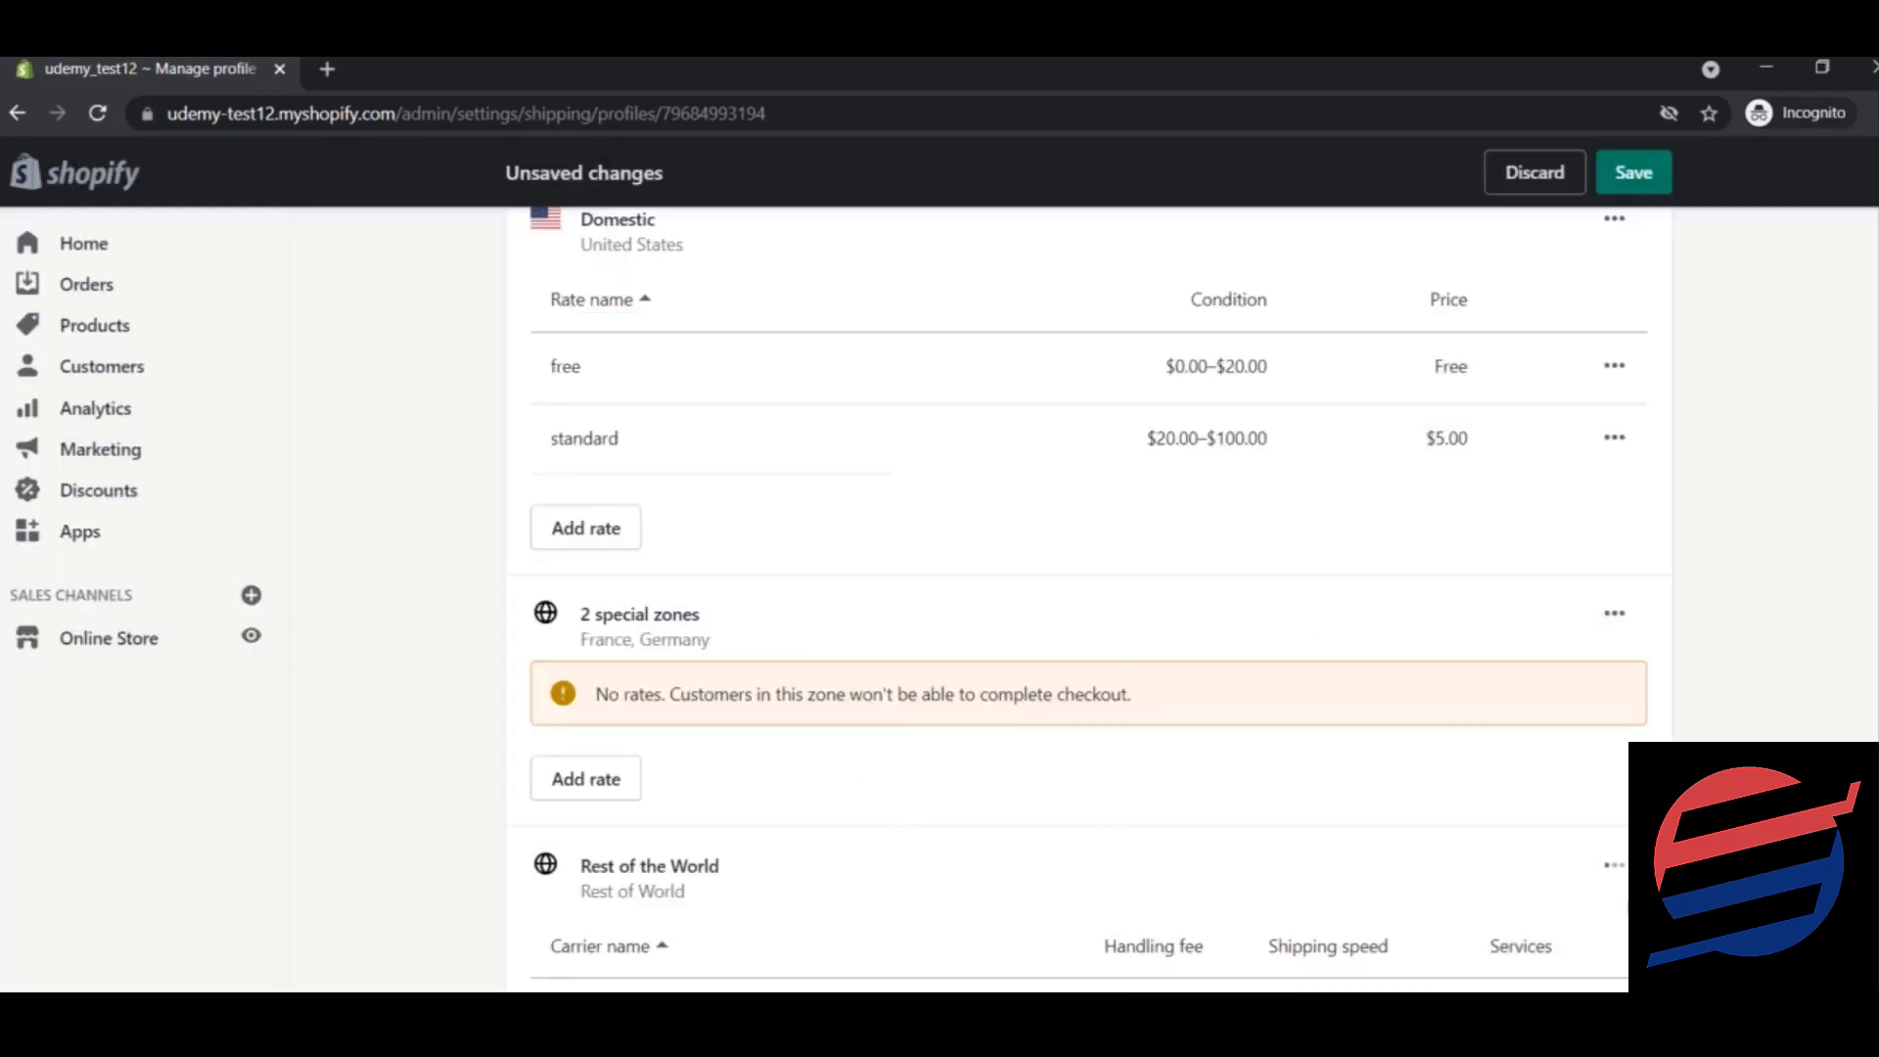
Add an Economy International (6 to 18 business days) rate priced at $10 to the "2 special zones" zone.
scroll(861, 791, down, 1)
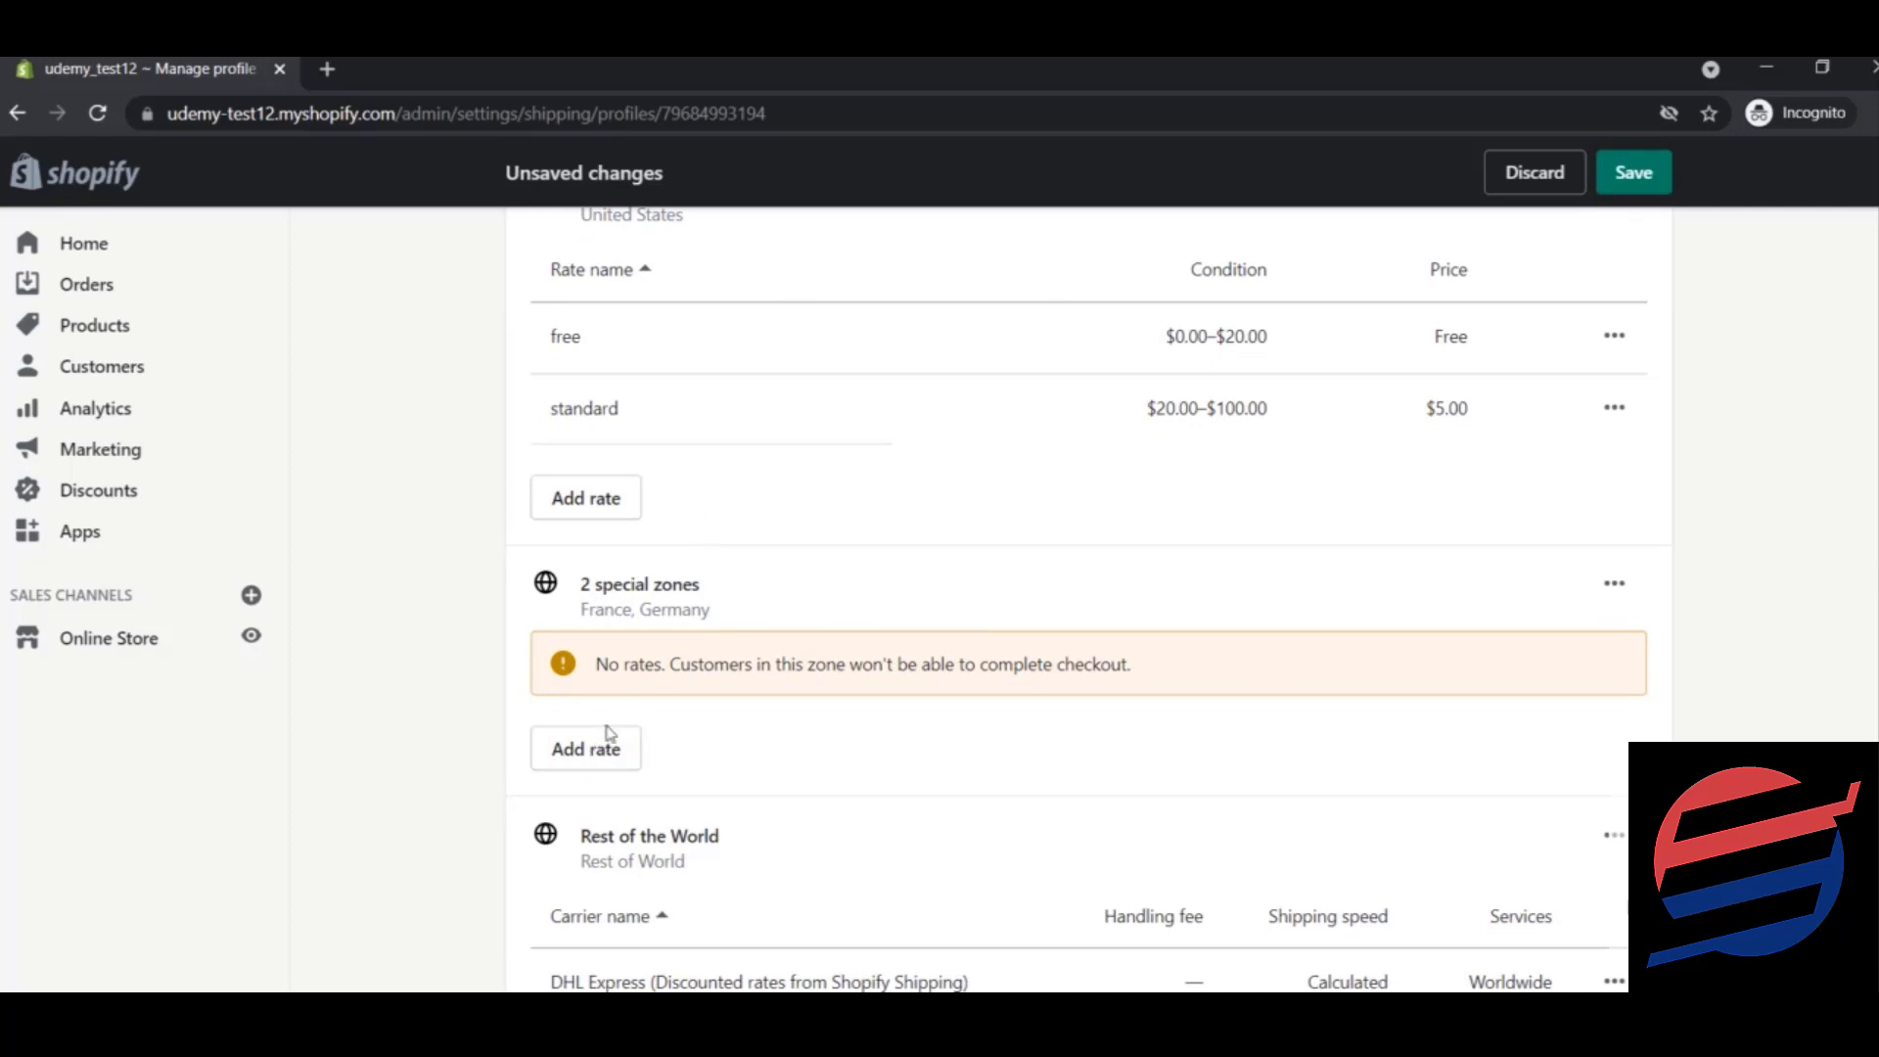
click(591, 752)
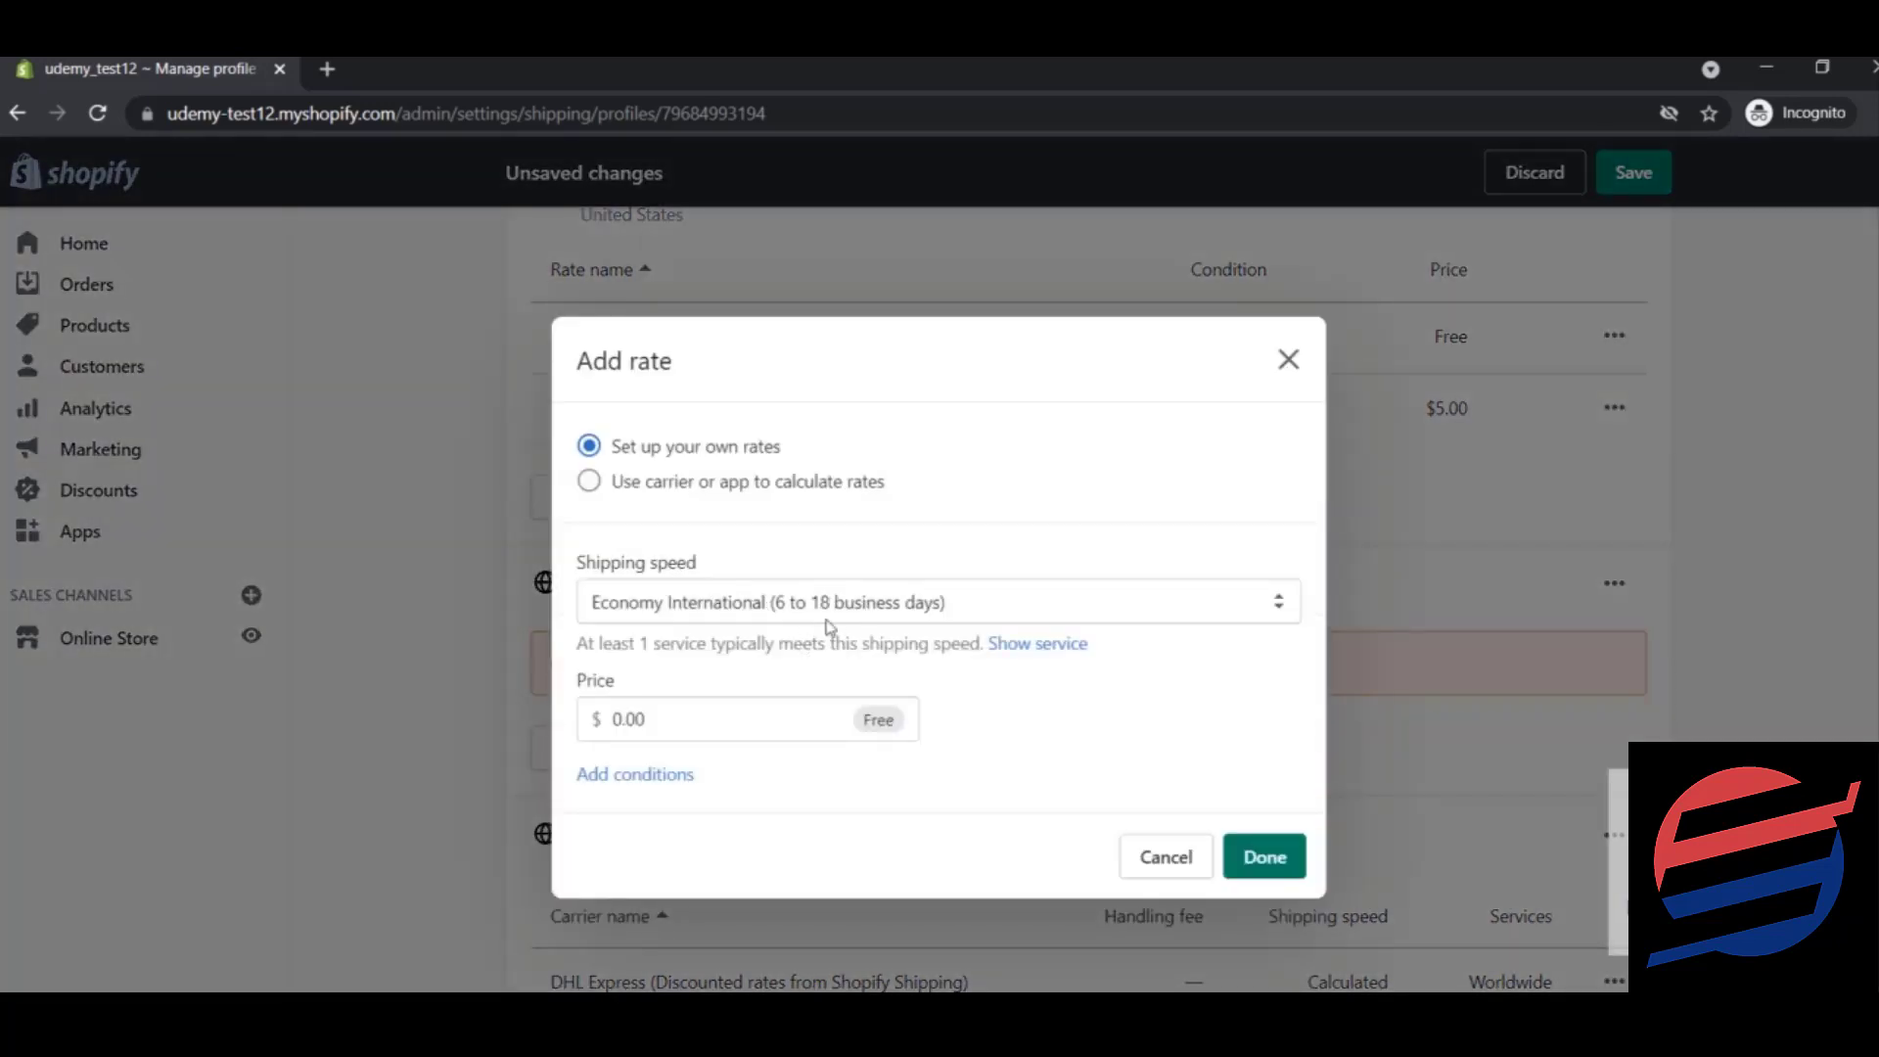
click(763, 717)
key(ctrl+a)
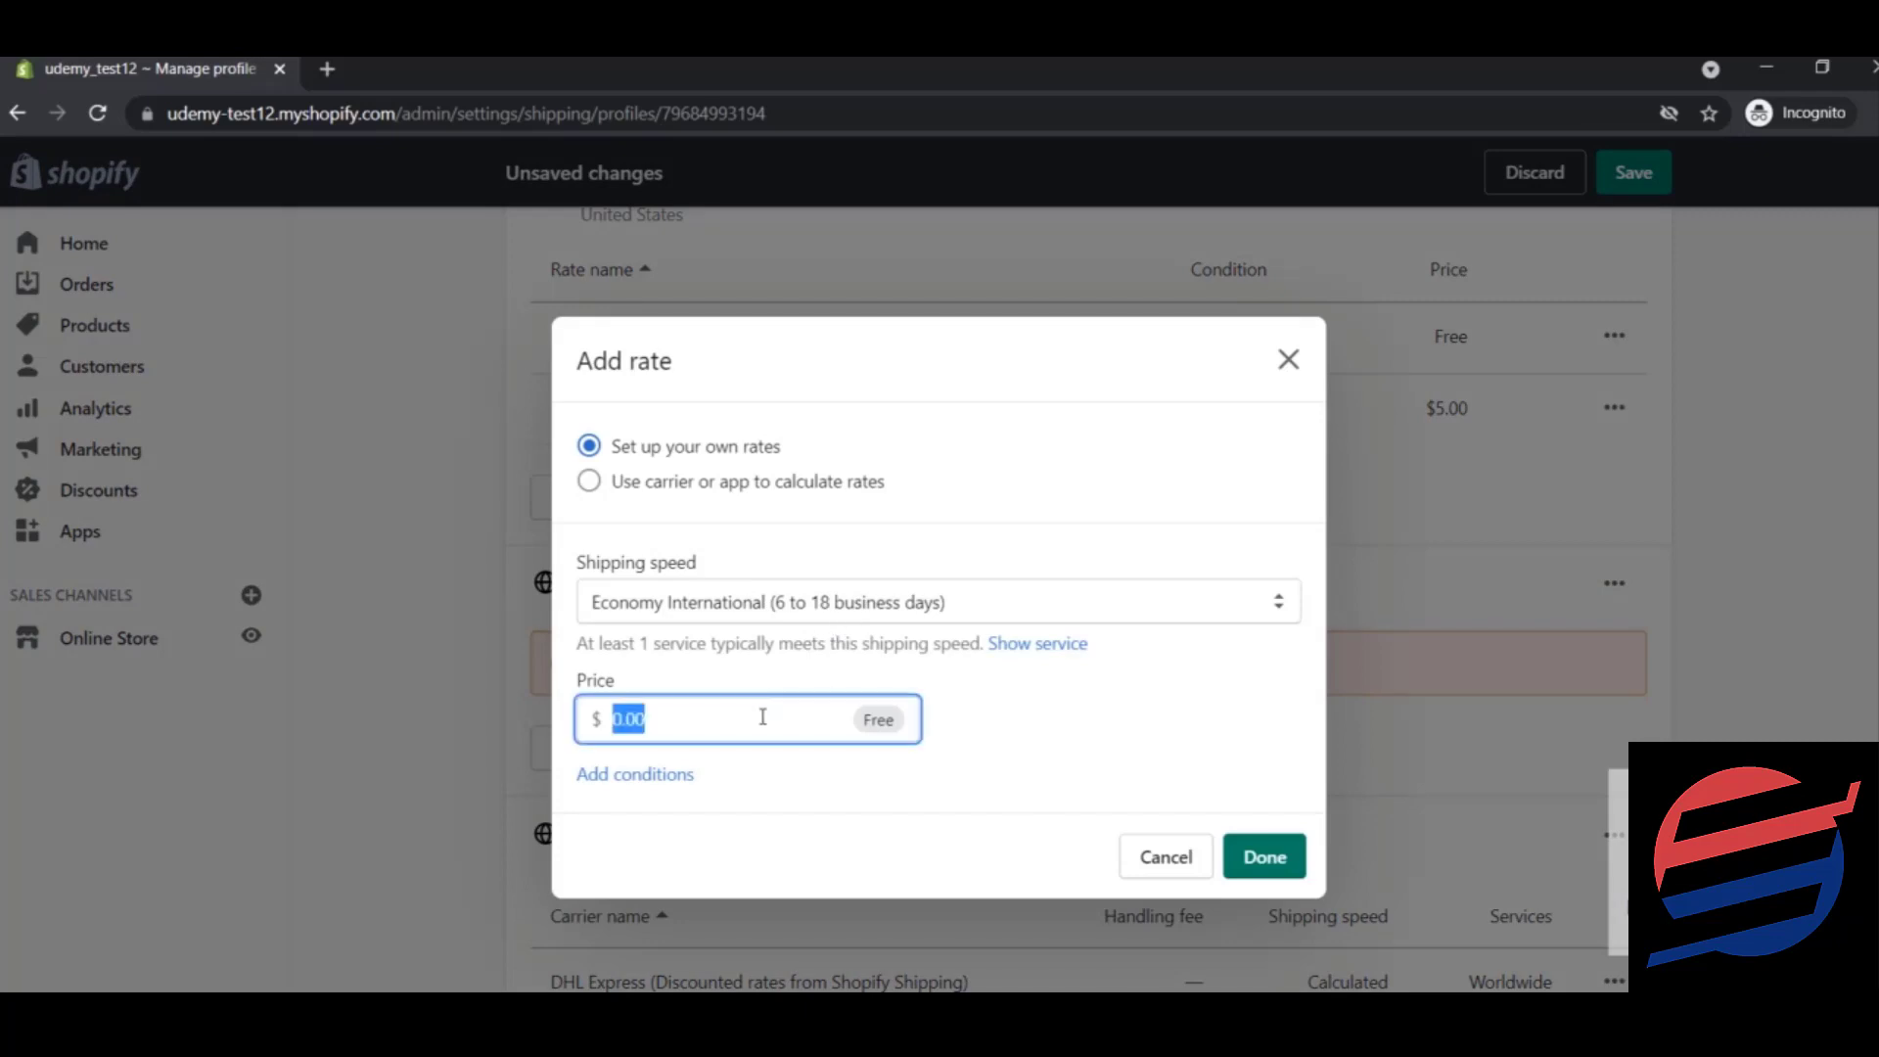
text(10)
click(1263, 872)
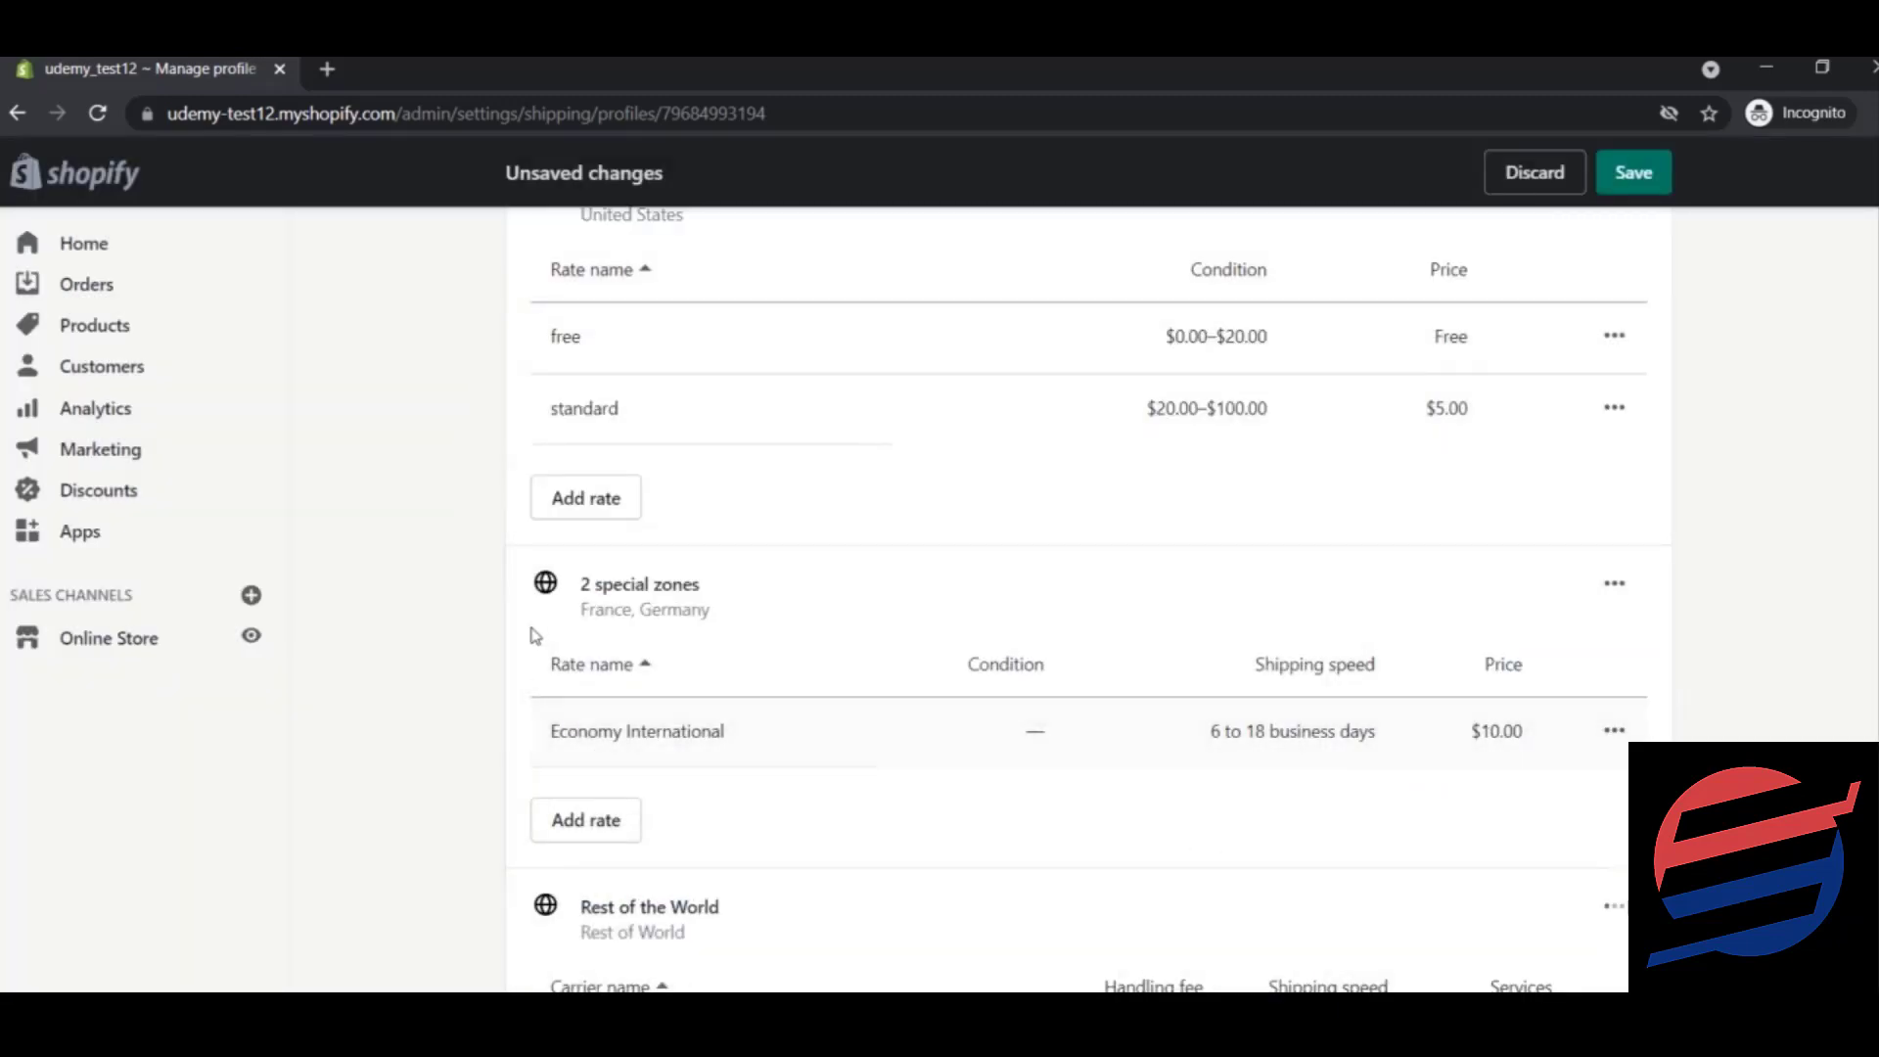
Review the countries, conditions and prices of the Domestic, "2 special zones" and Rest of the World zones, including the DHL Express rate's options.
drag(582, 607, 742, 629)
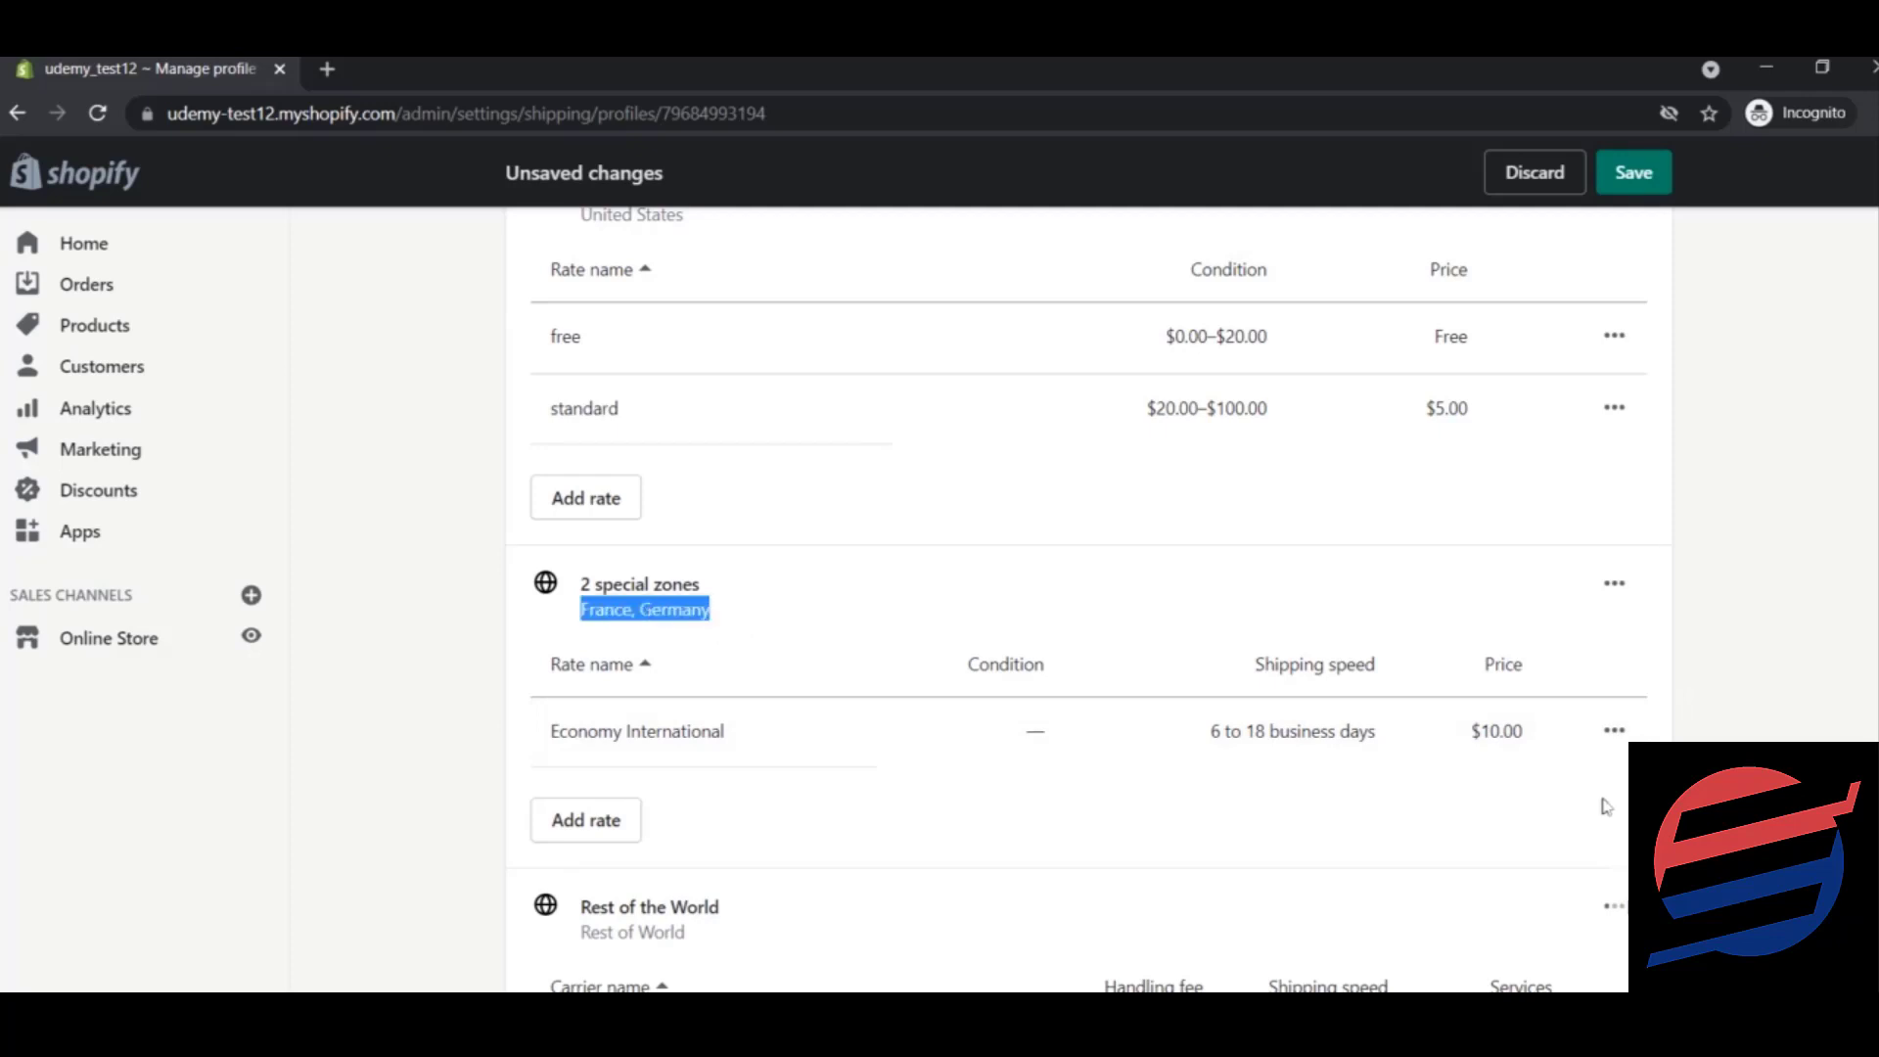
drag(1527, 741, 1410, 741)
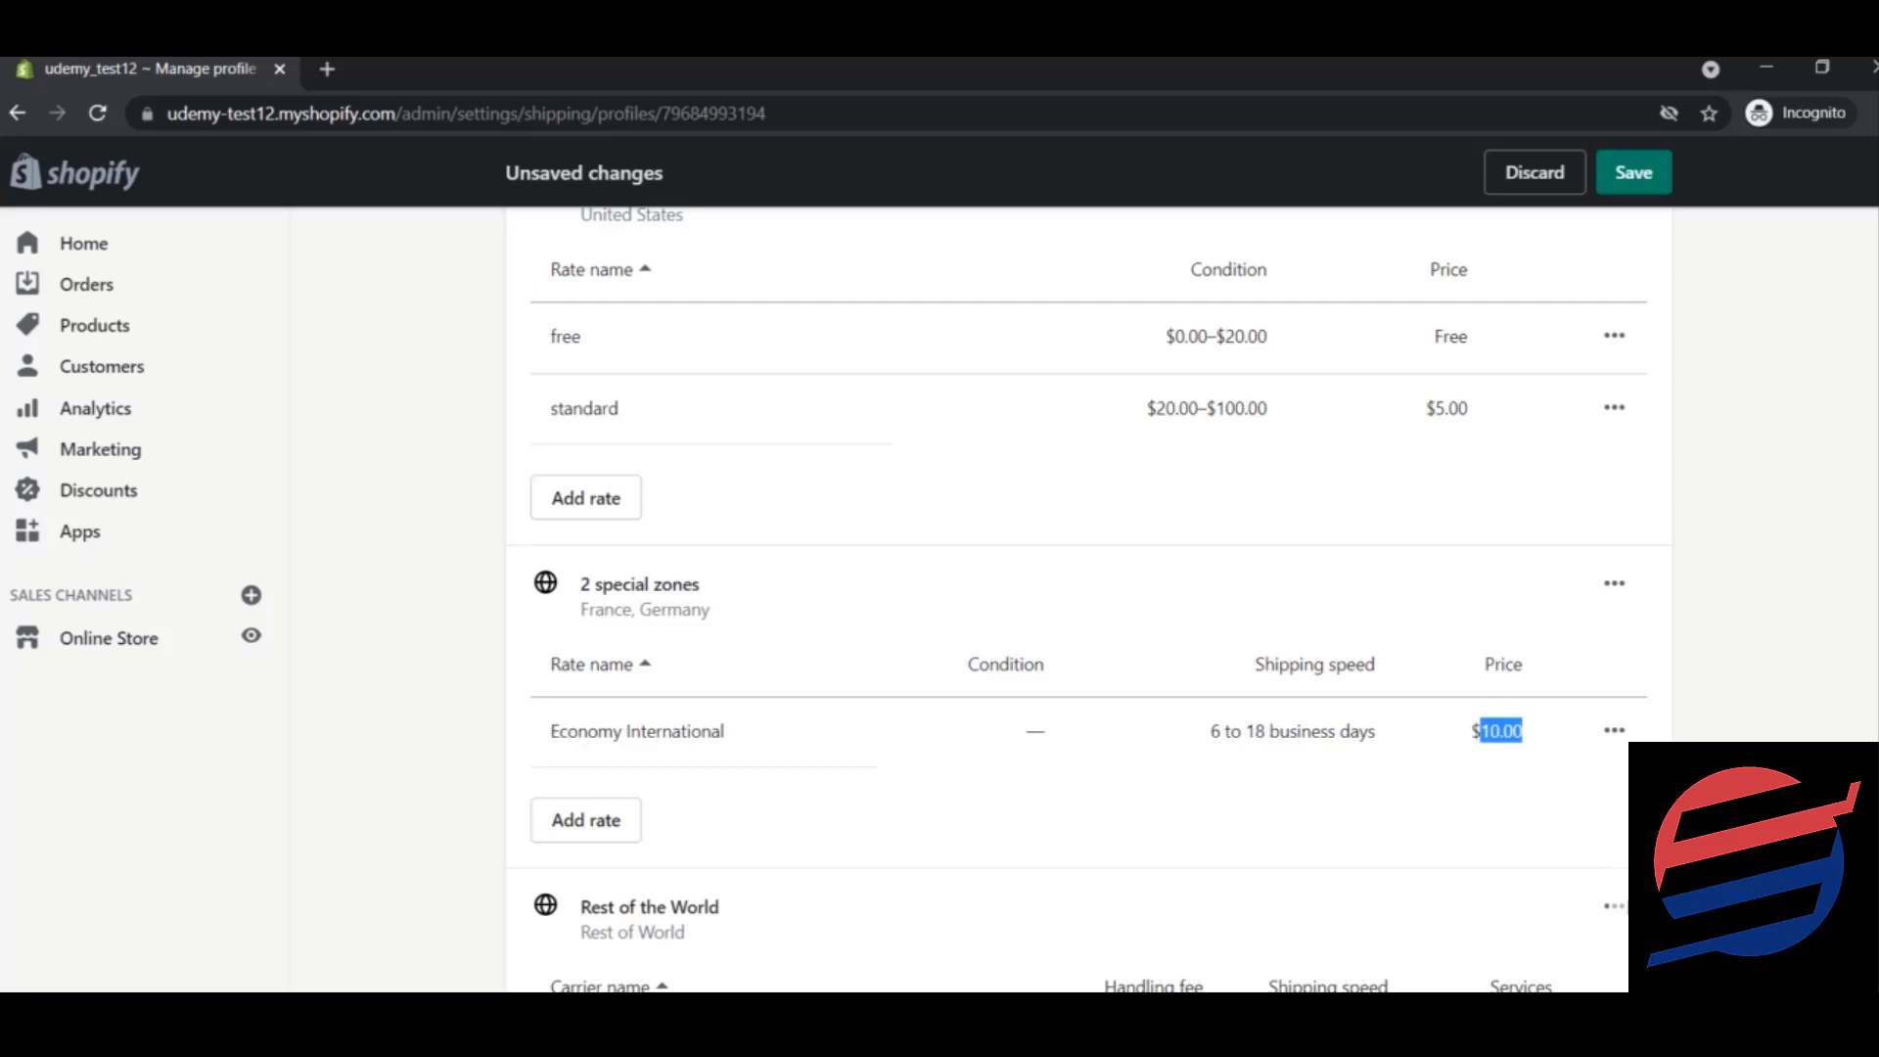
scroll(1090, 599, down, 3)
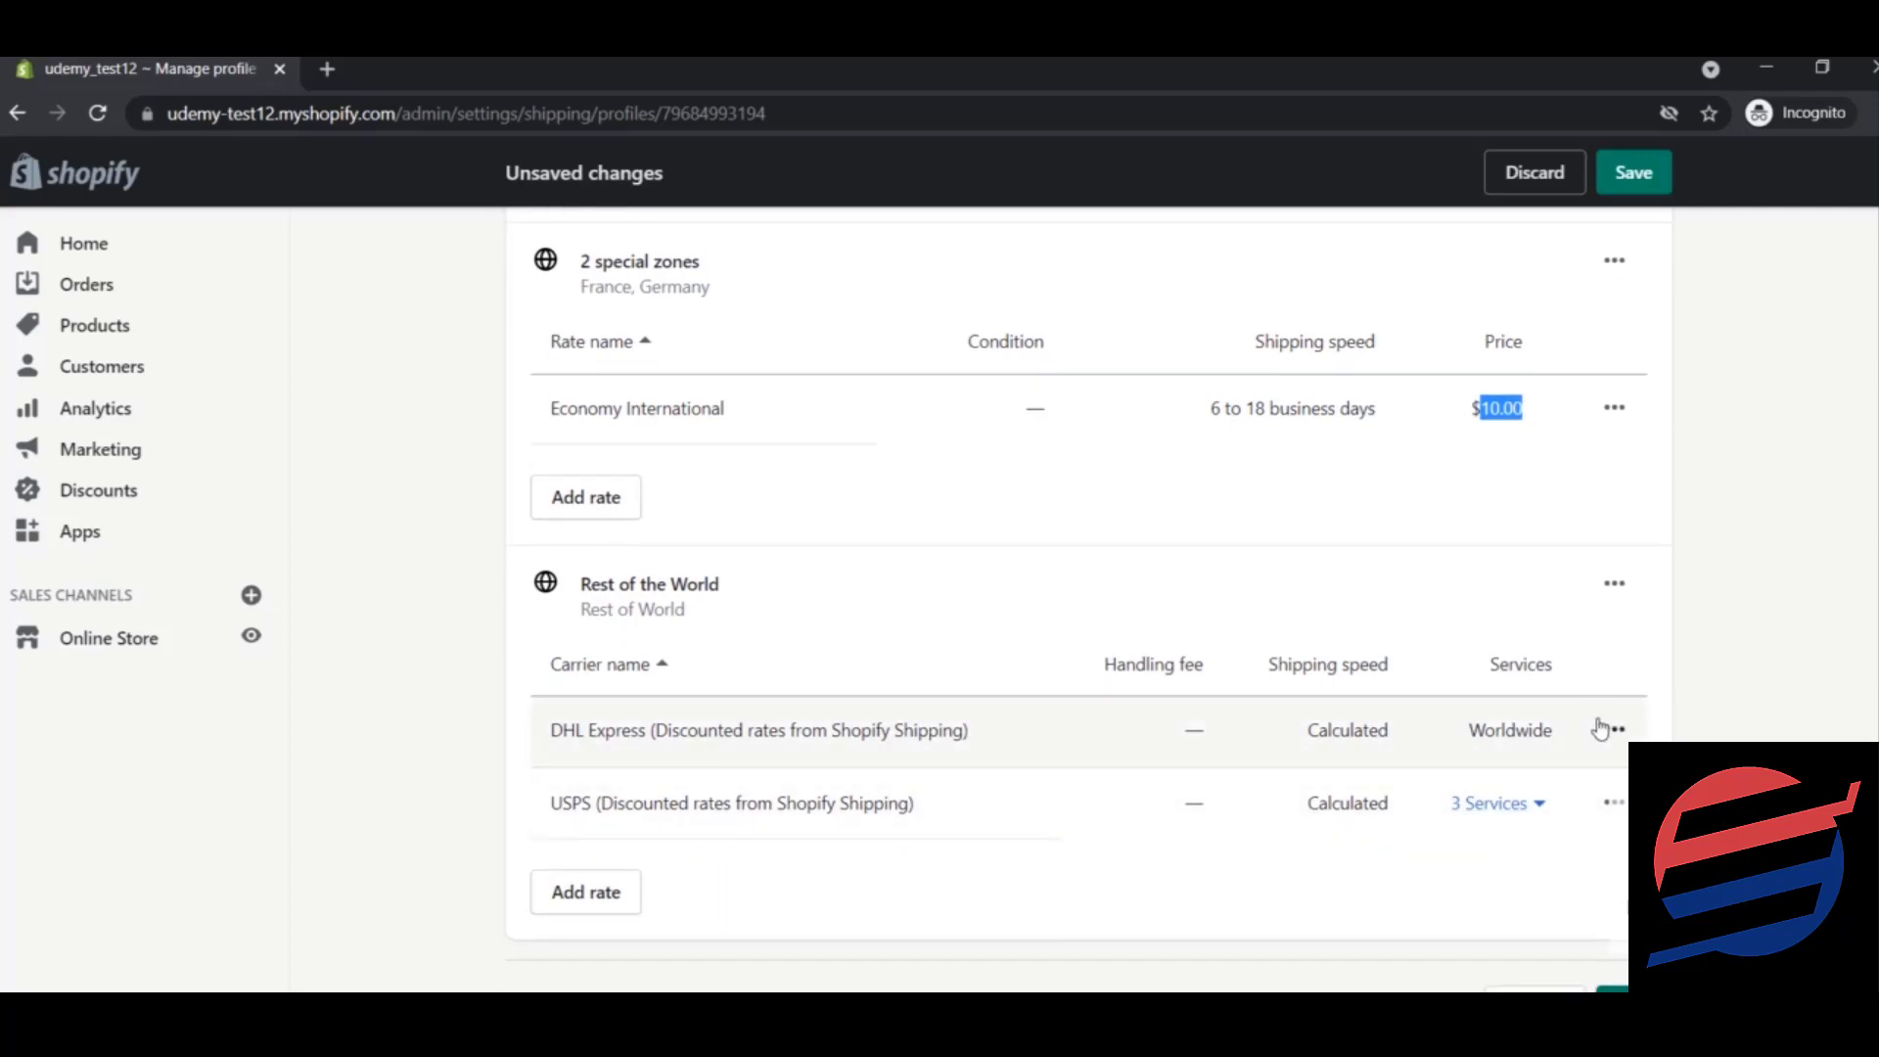
click(1617, 732)
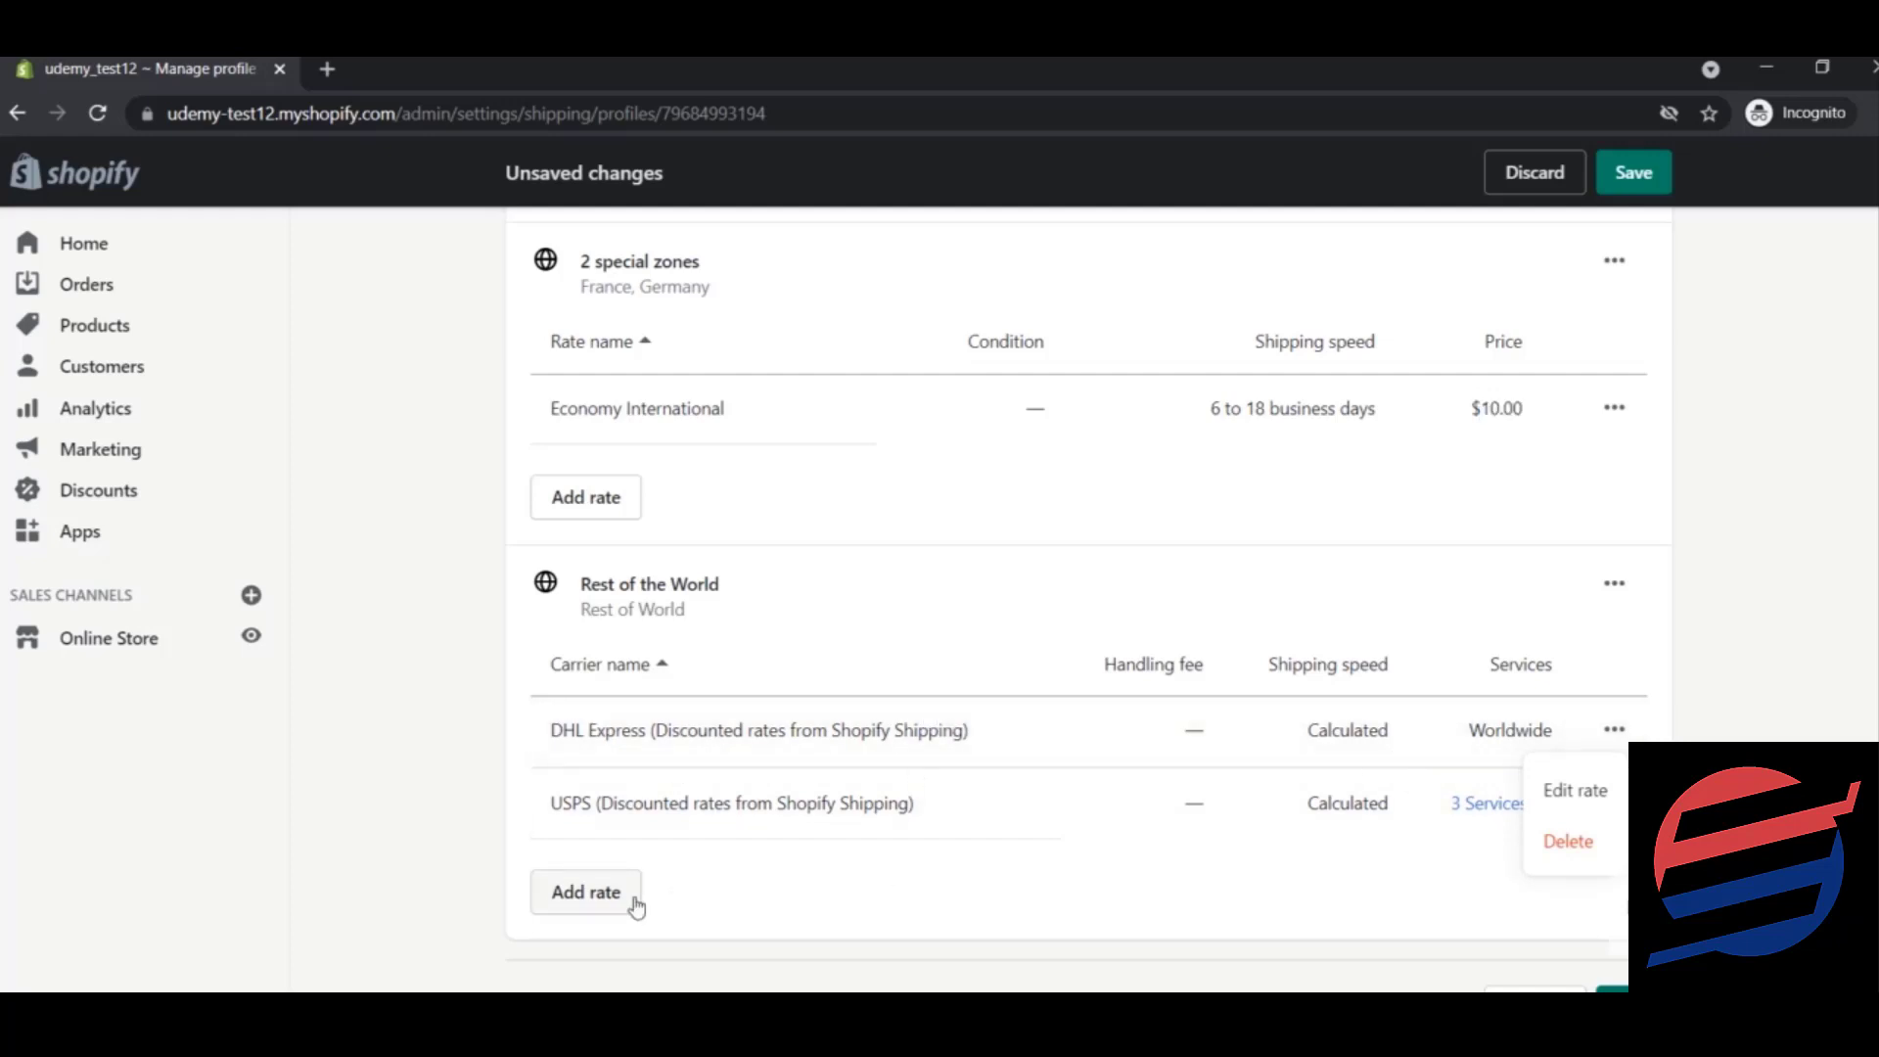
click(1571, 790)
scroll(1087, 597, down, 1)
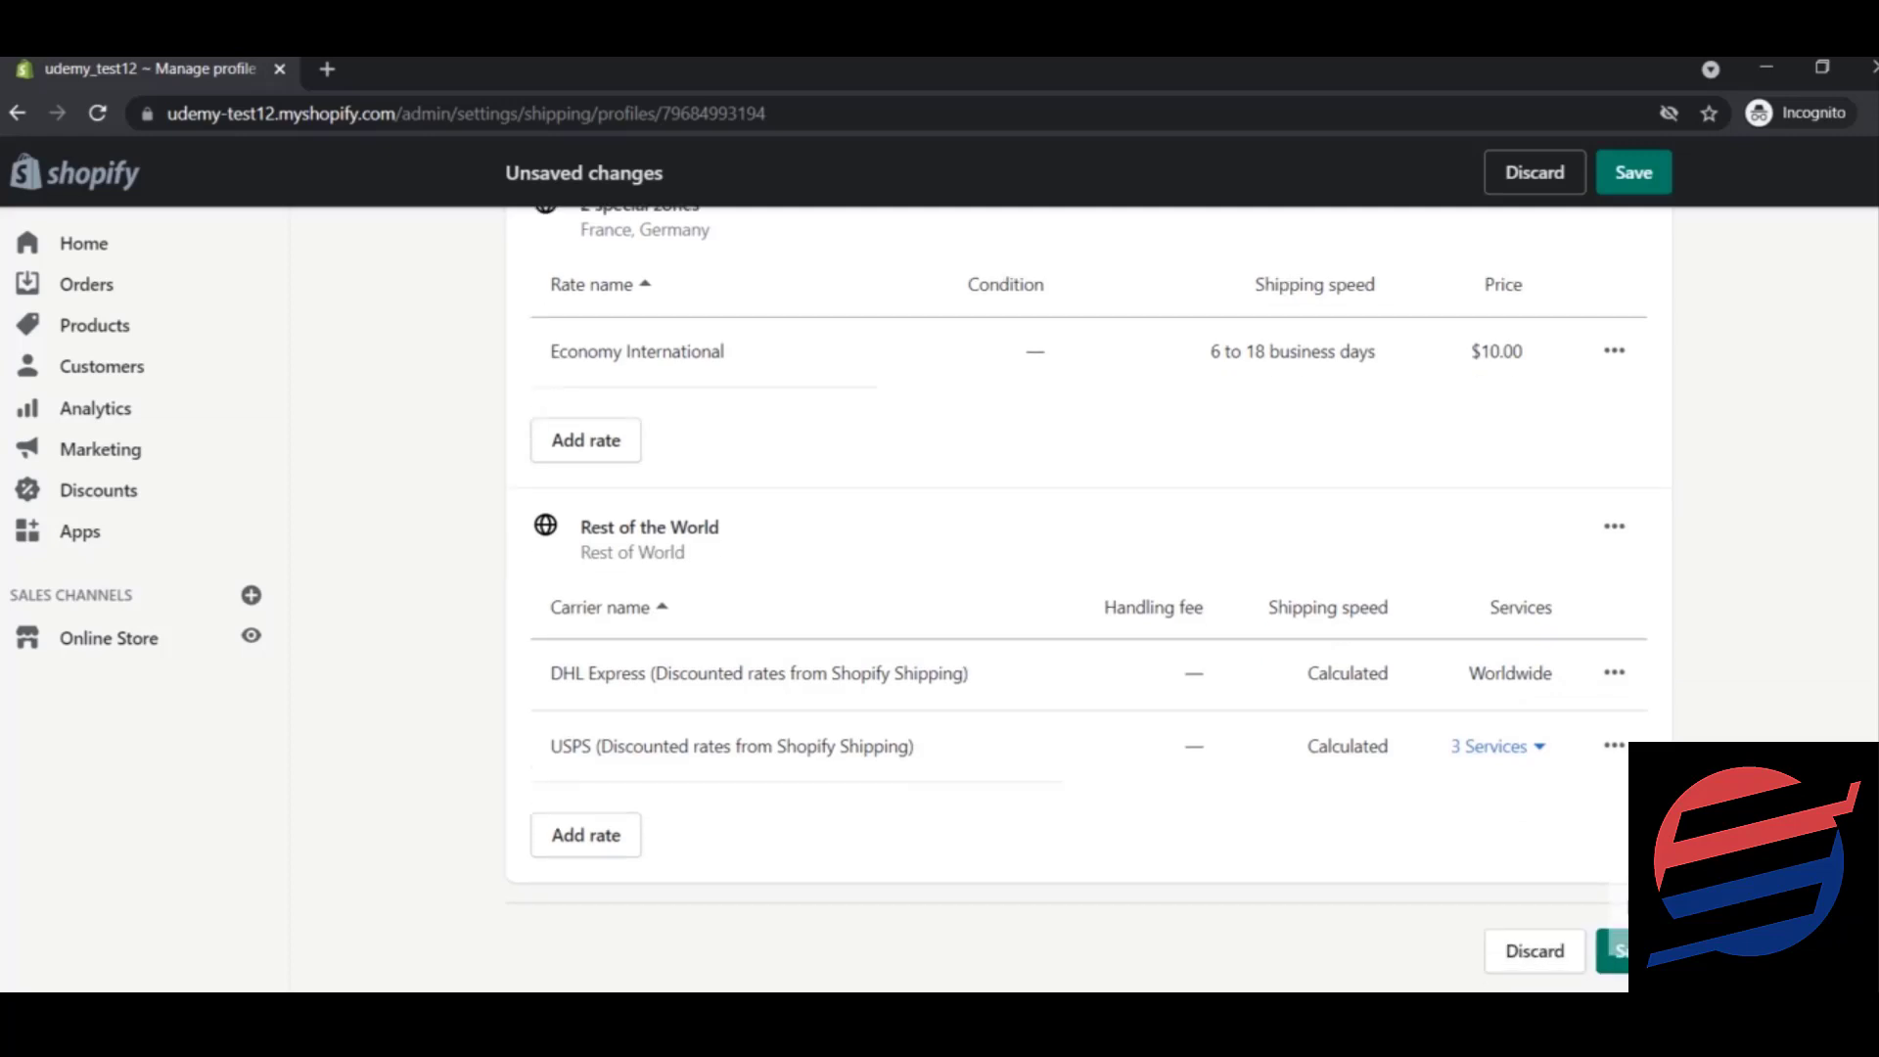
scroll(1077, 598, up, 5)
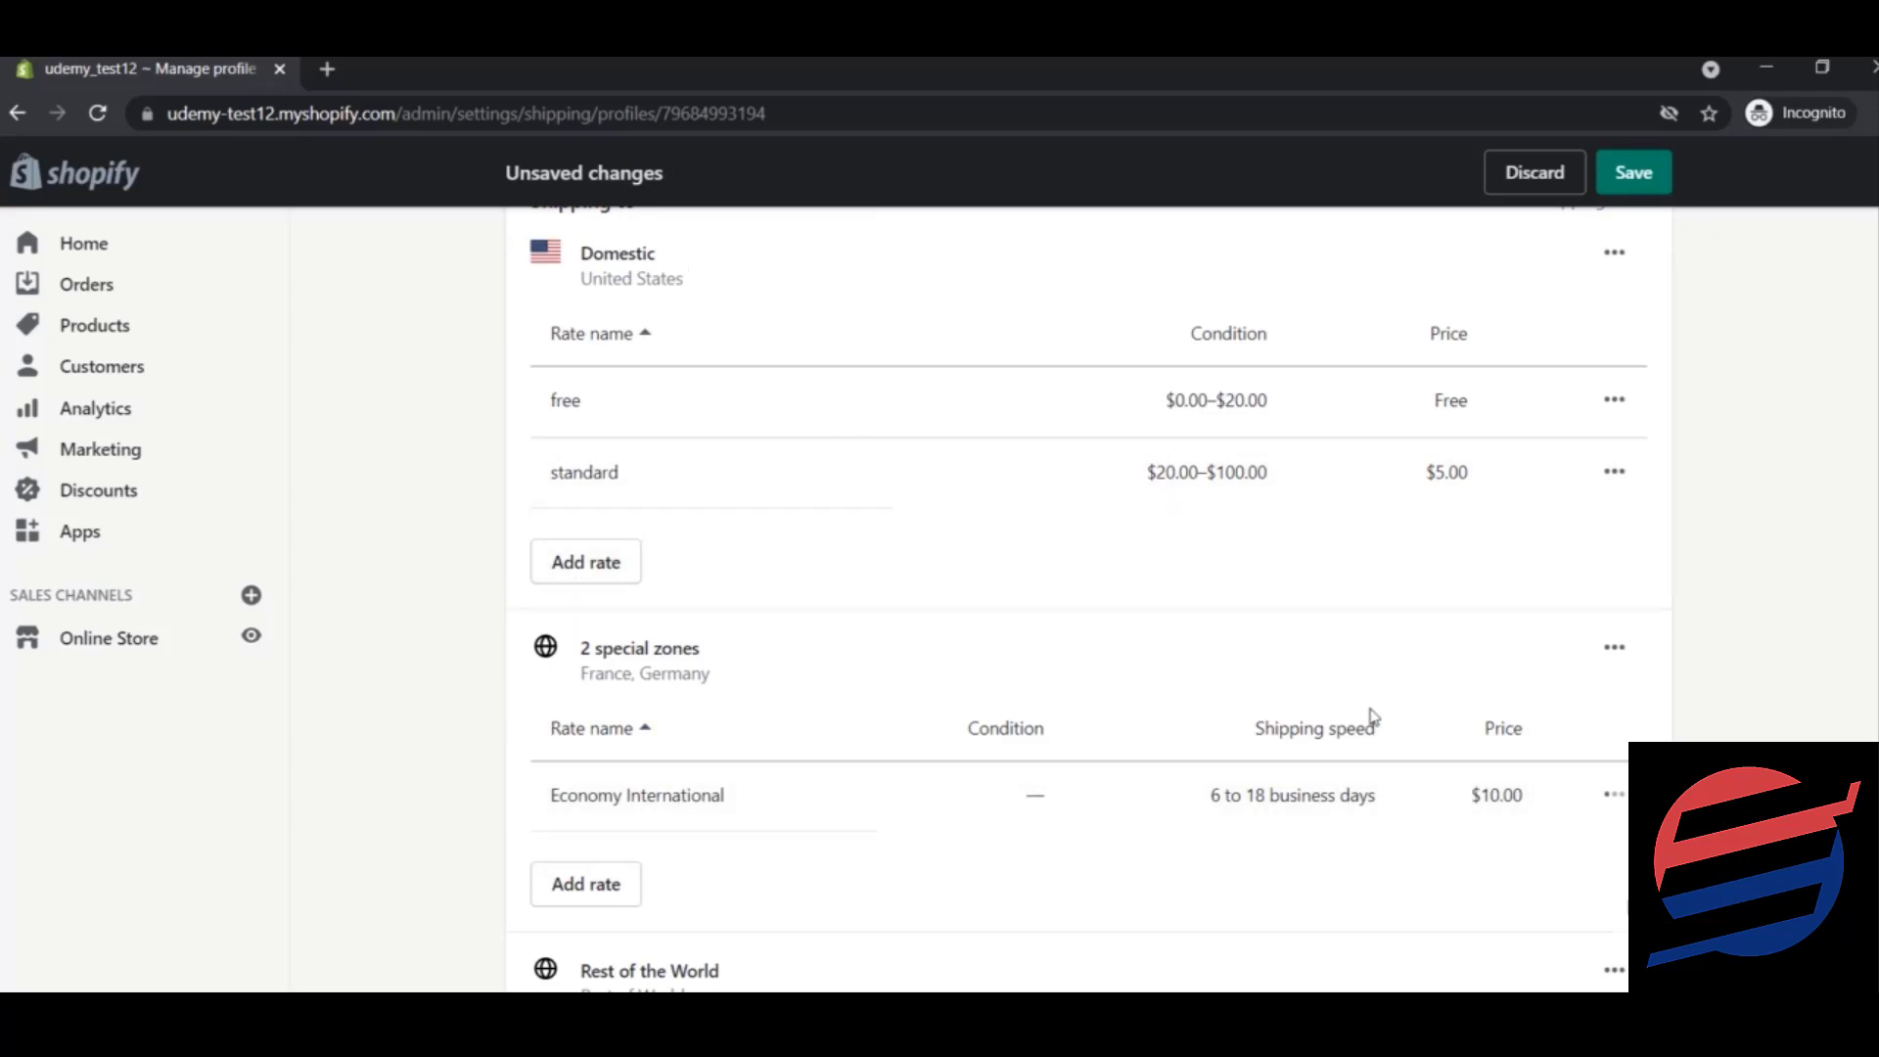
scroll(1077, 597, down, 1)
scroll(1077, 597, down, 2)
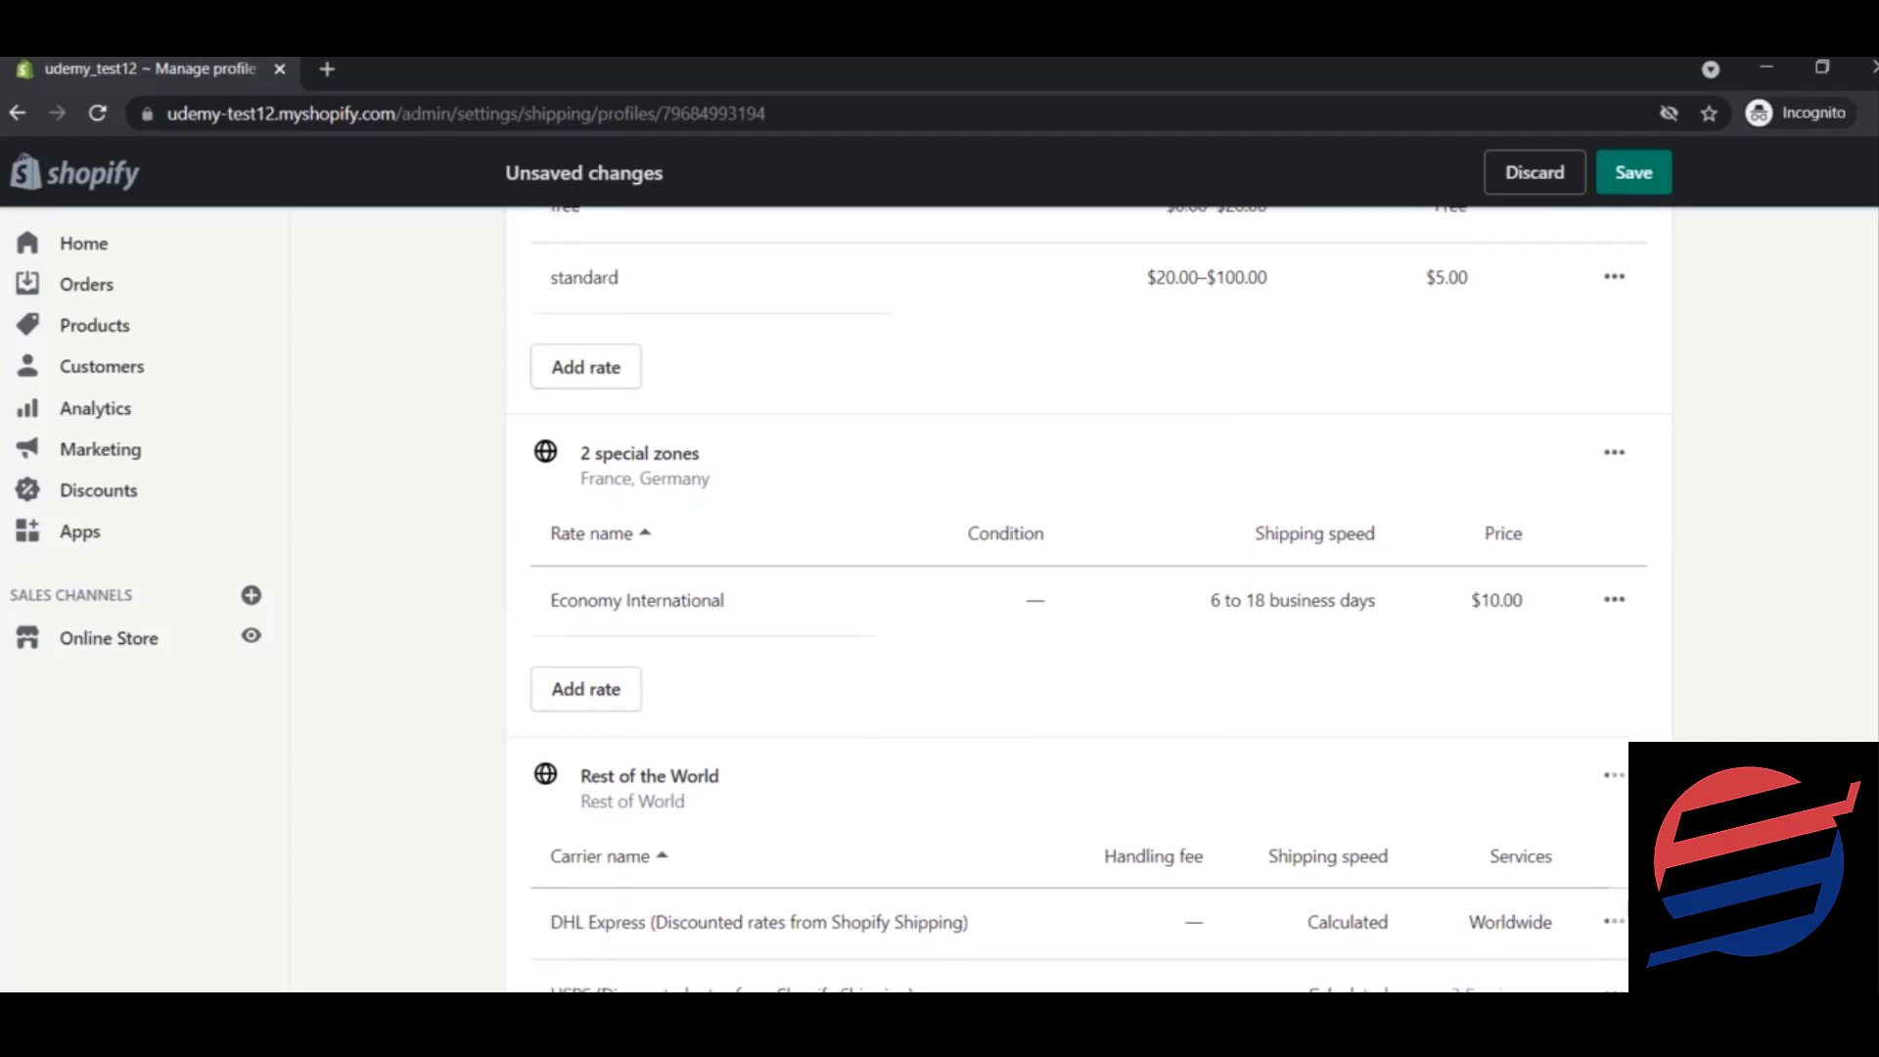
scroll(1077, 597, up, 1)
scroll(1077, 597, up, 1)
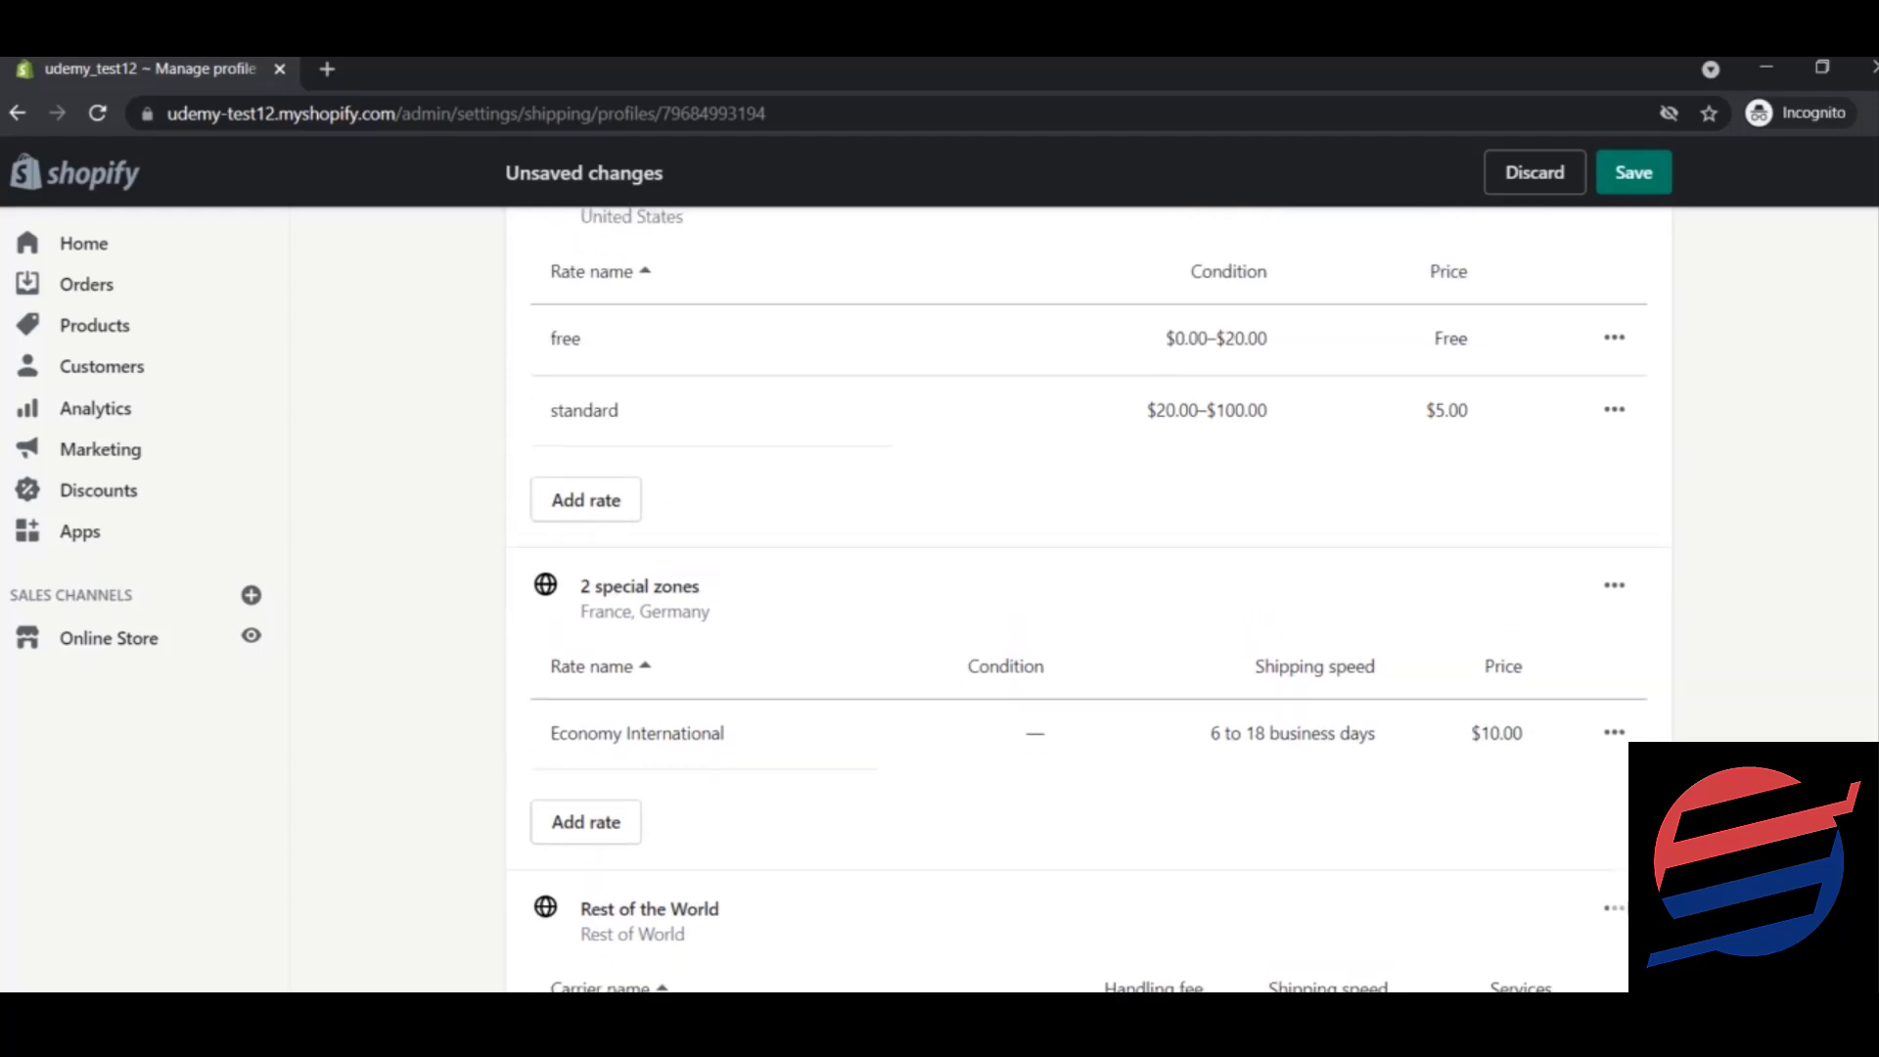
scroll(1077, 597, up, 2)
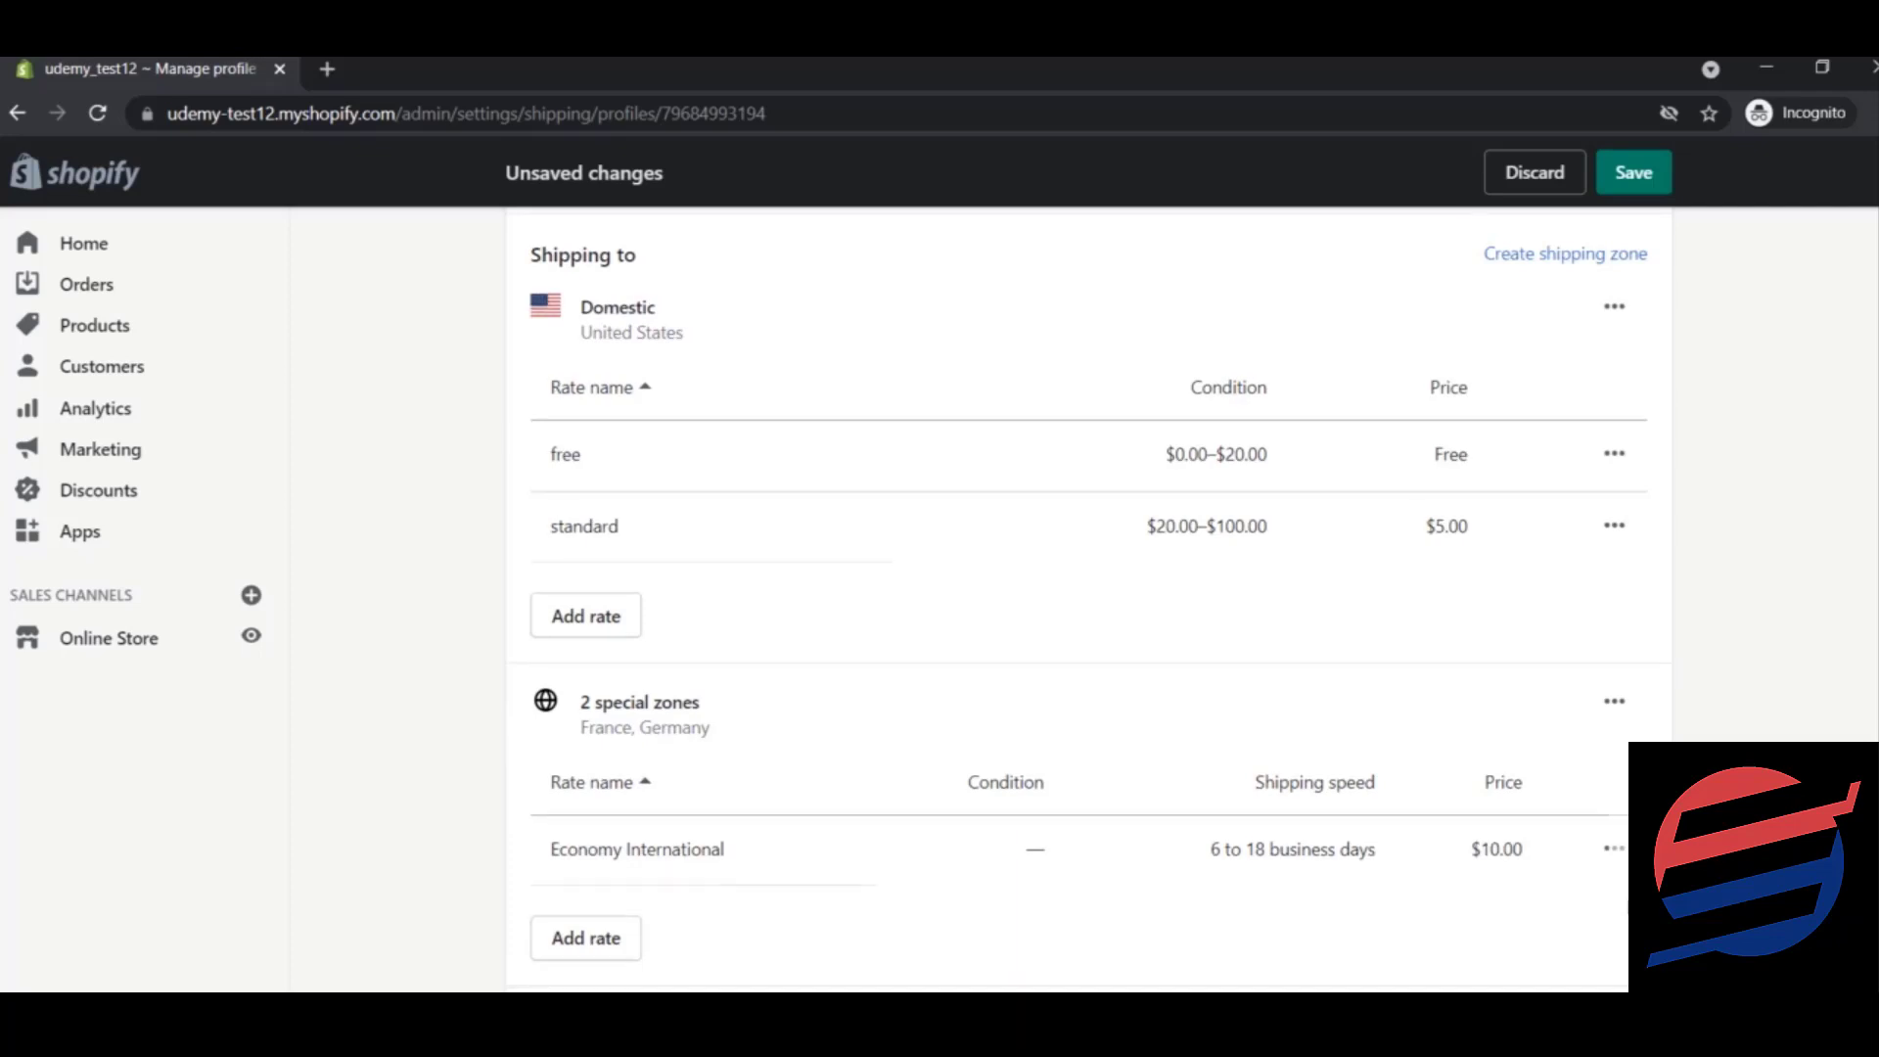
scroll(1087, 598, down, 5)
scroll(1086, 597, down, 1)
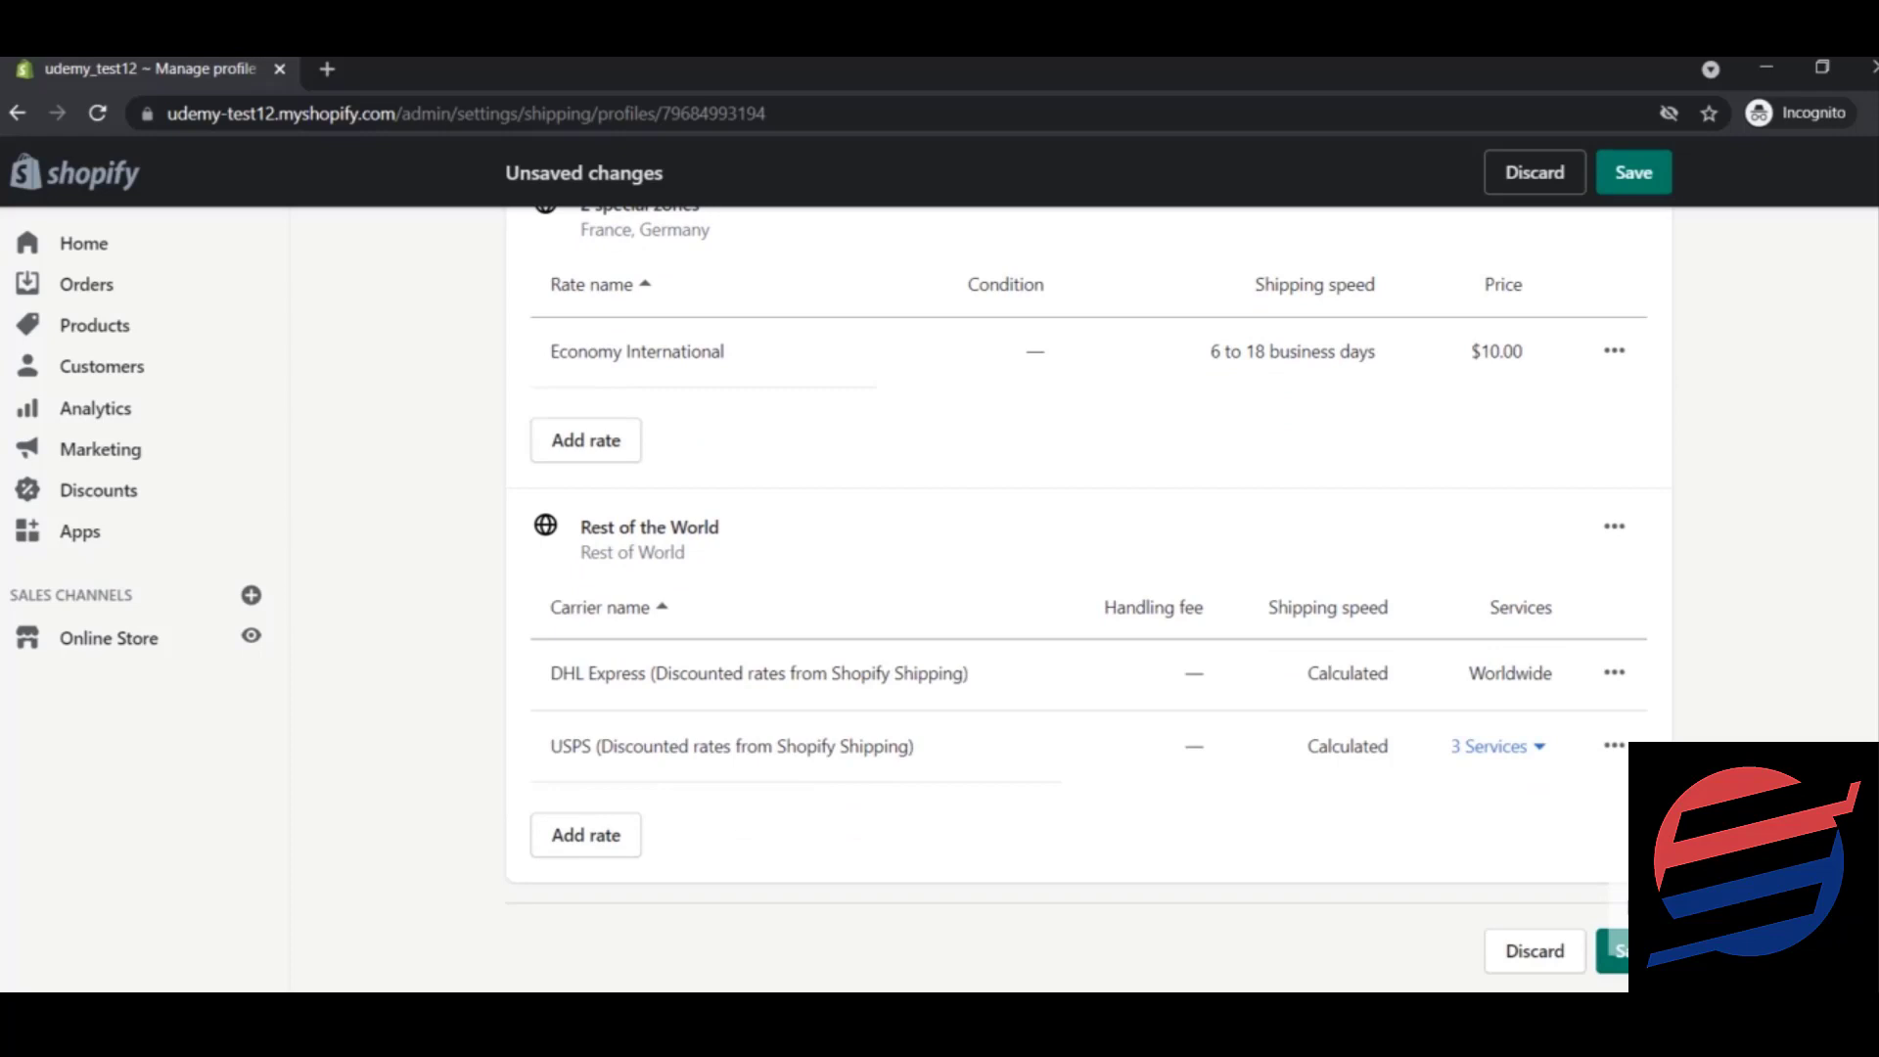
scroll(1077, 597, up, 6)
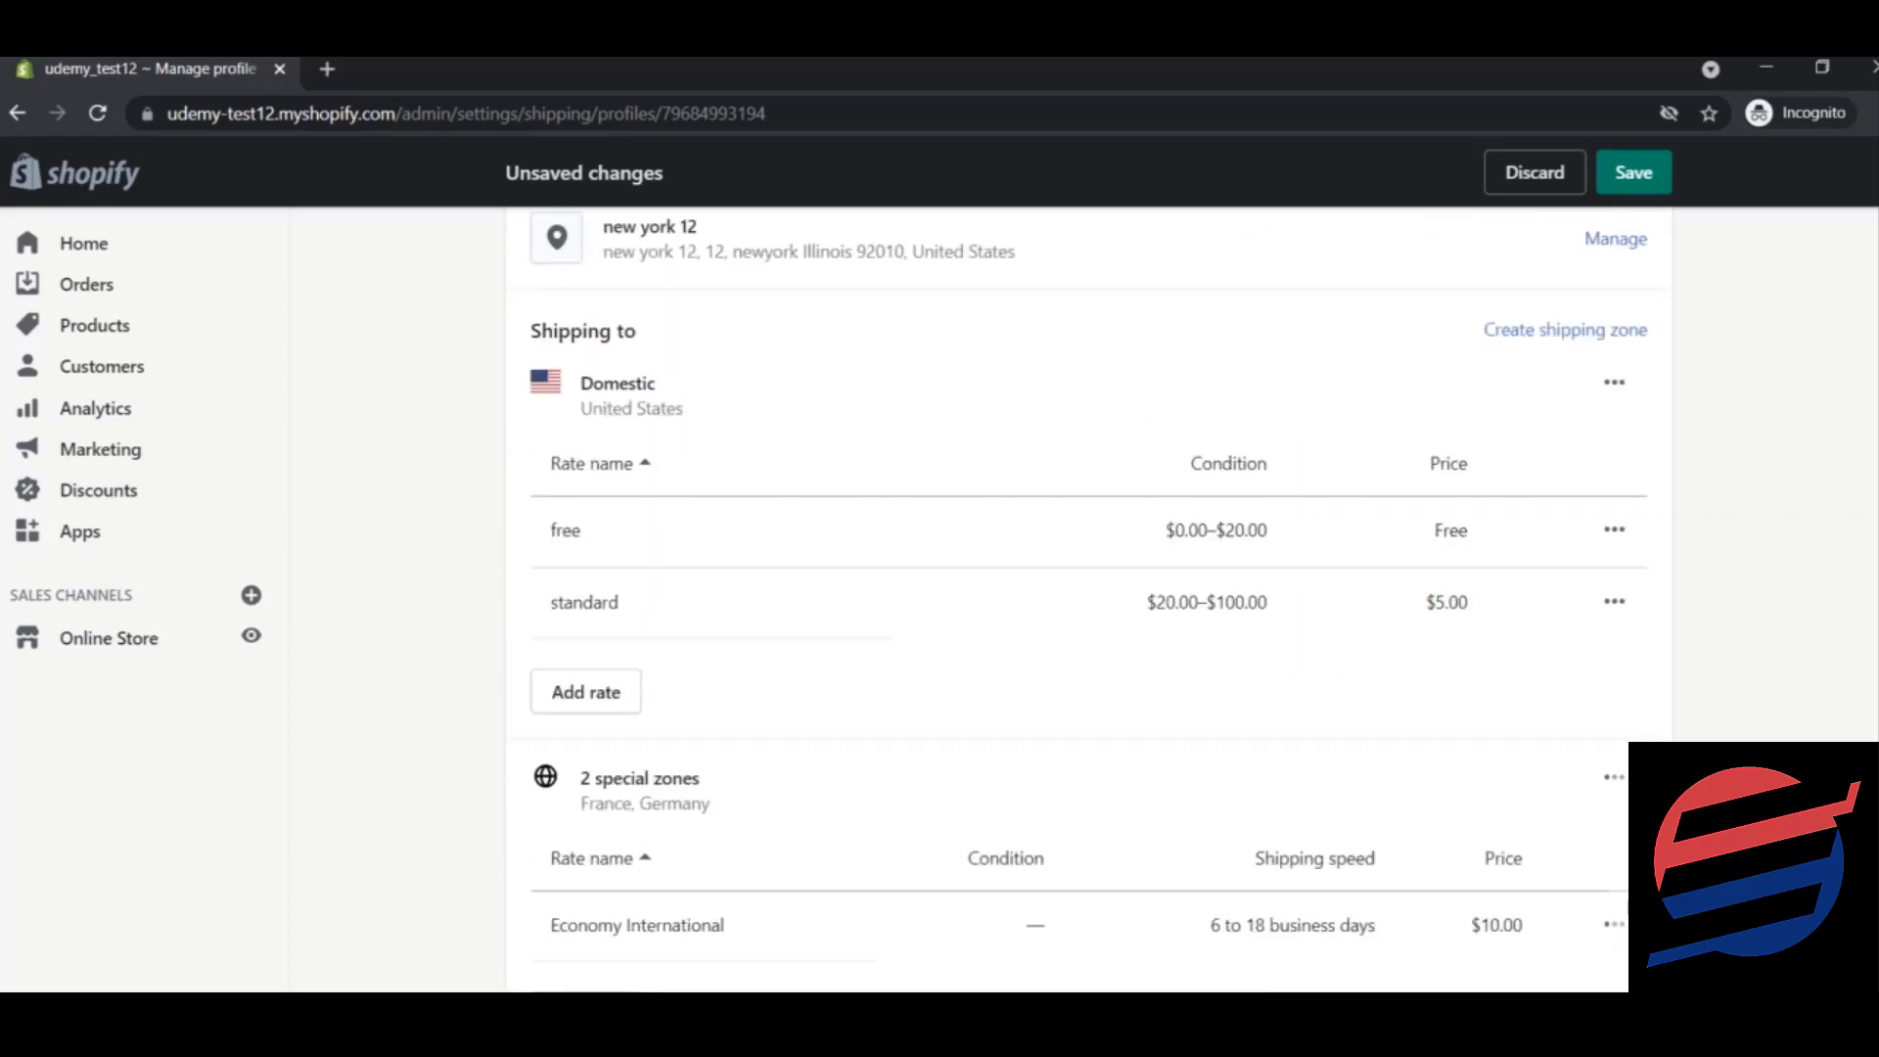
scroll(1077, 597, up, 4)
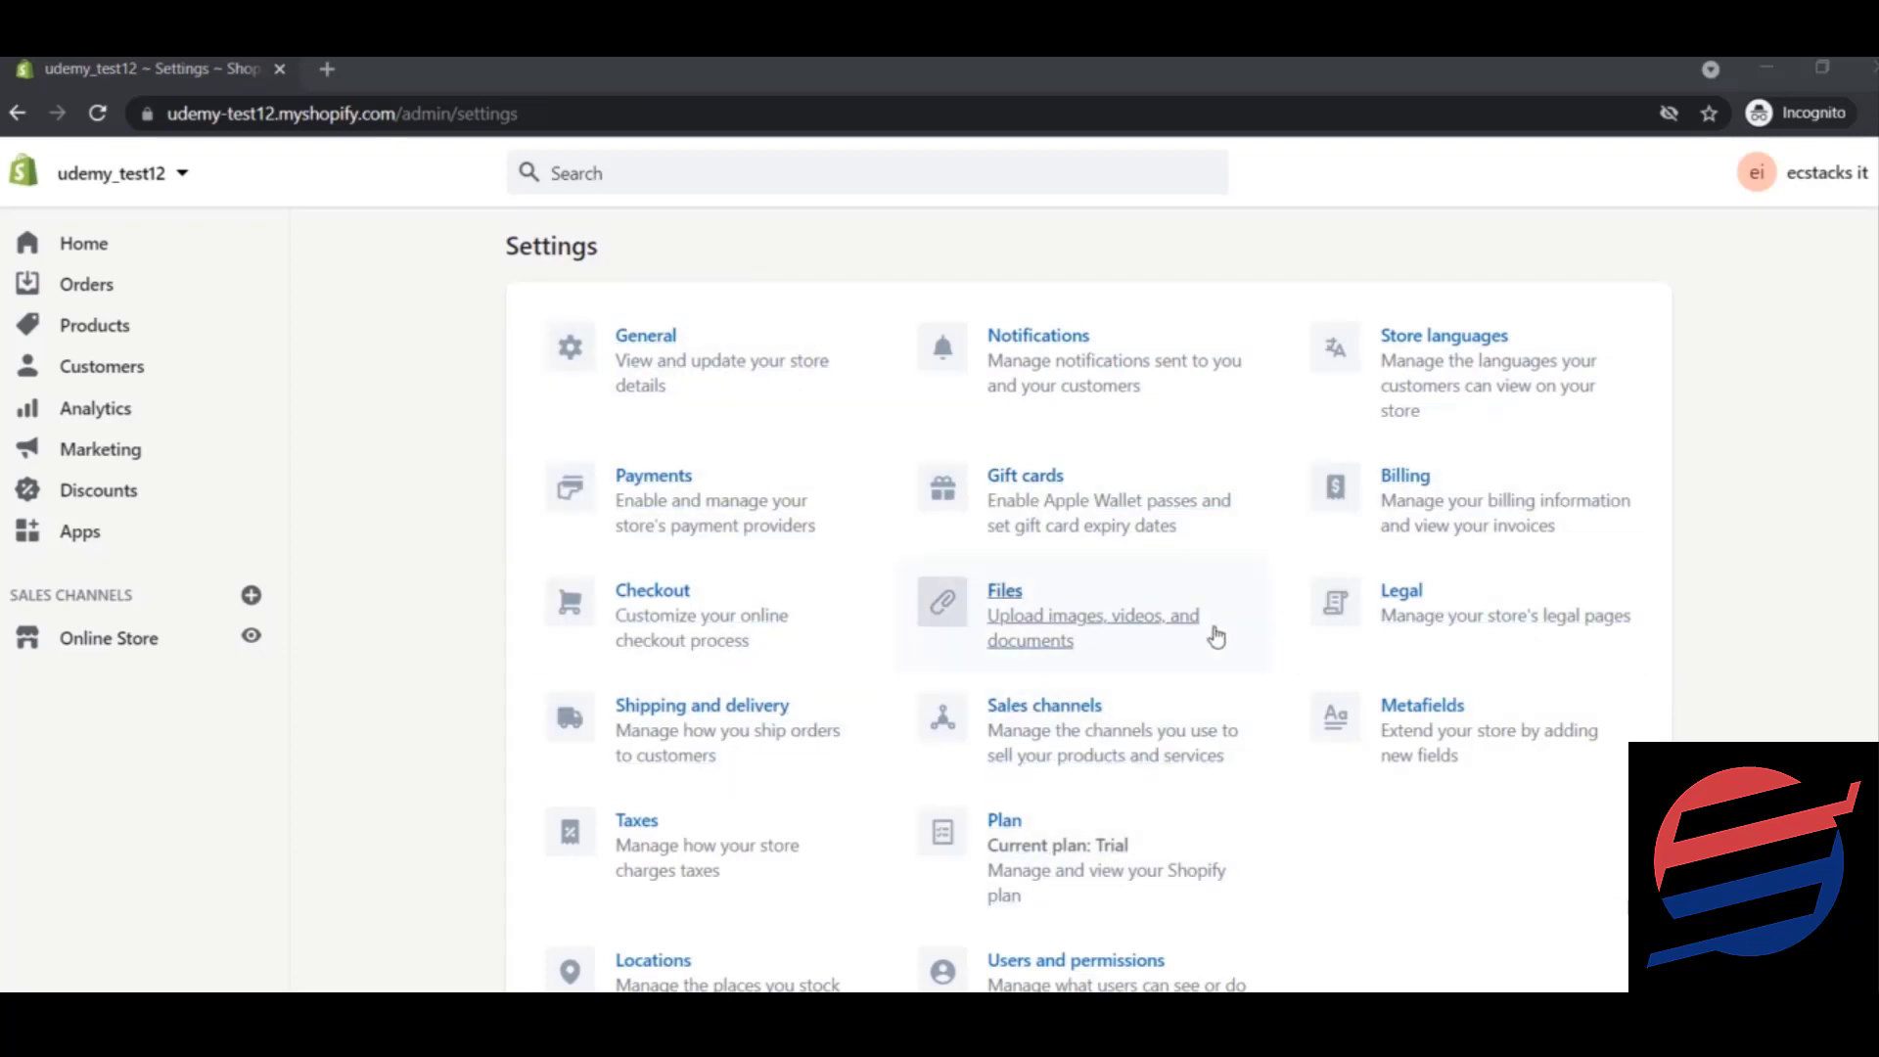
Open the Shipping and delivery settings and read the Local delivery section's description.
click(697, 753)
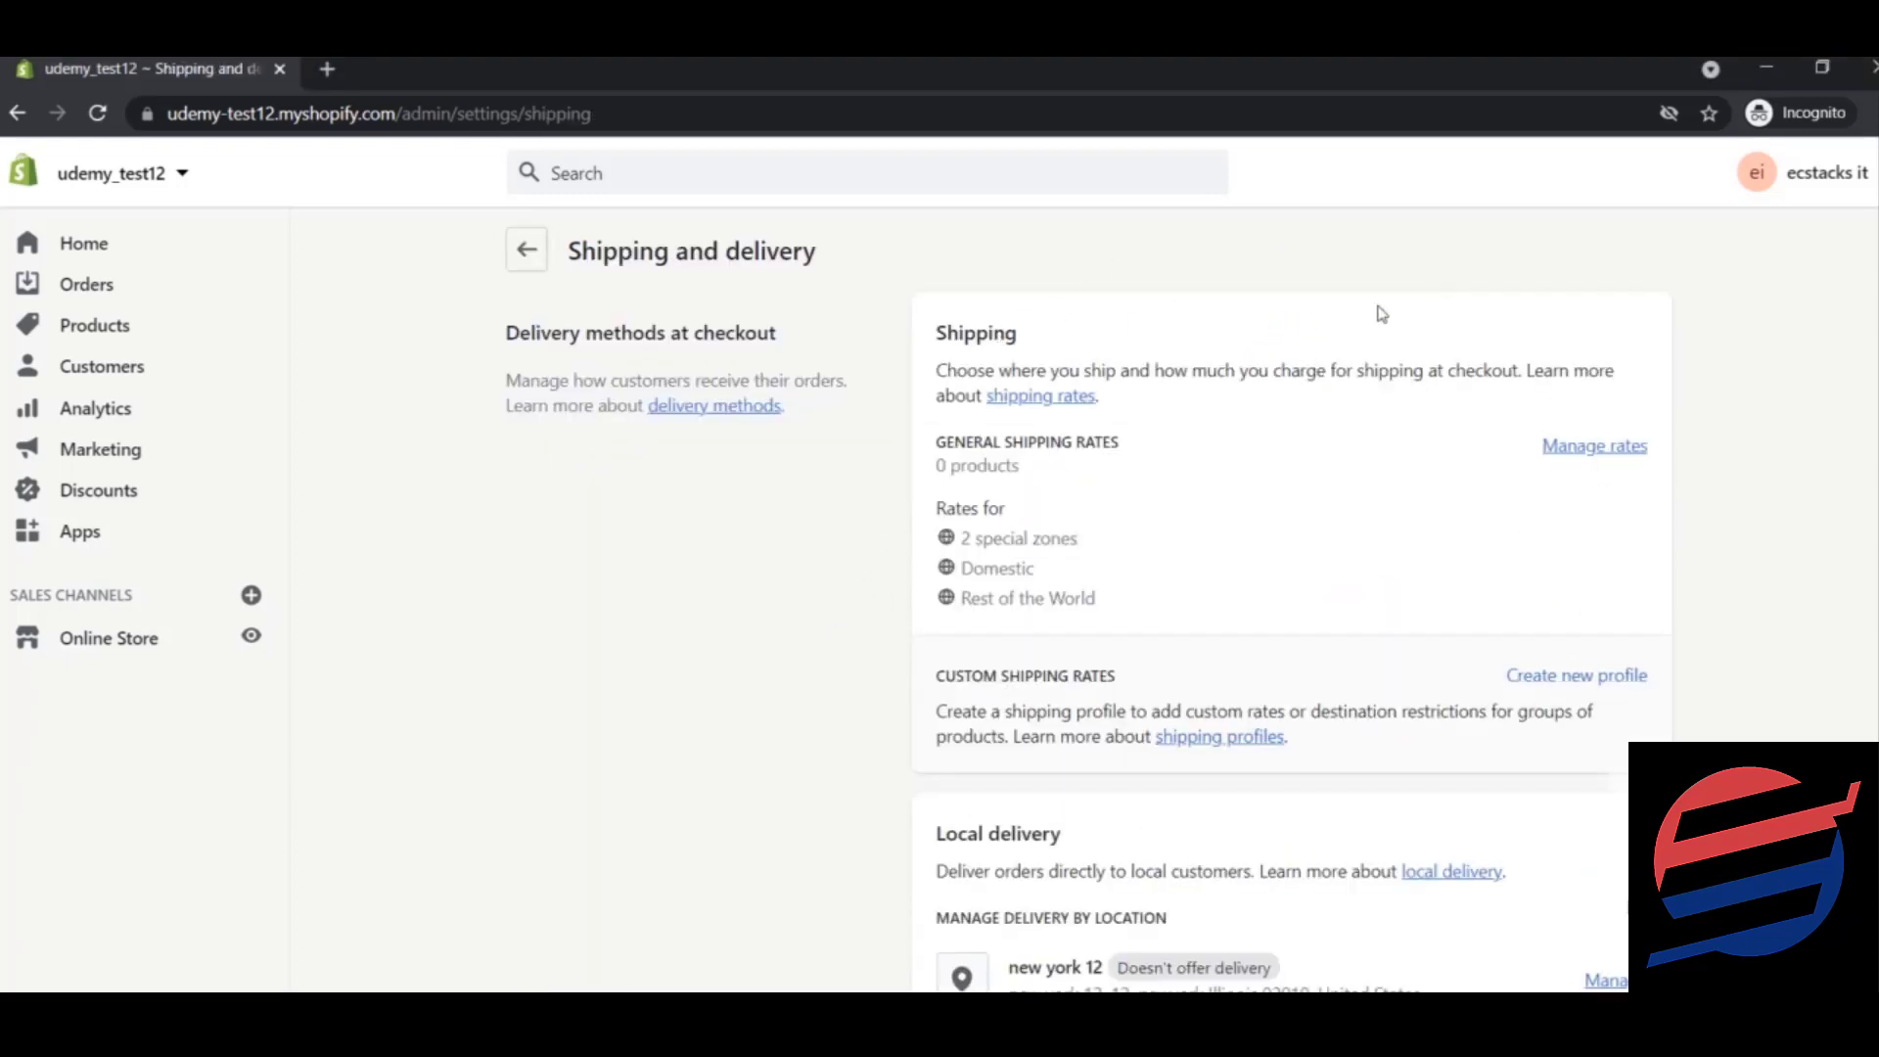
scroll(1087, 598, down, 3)
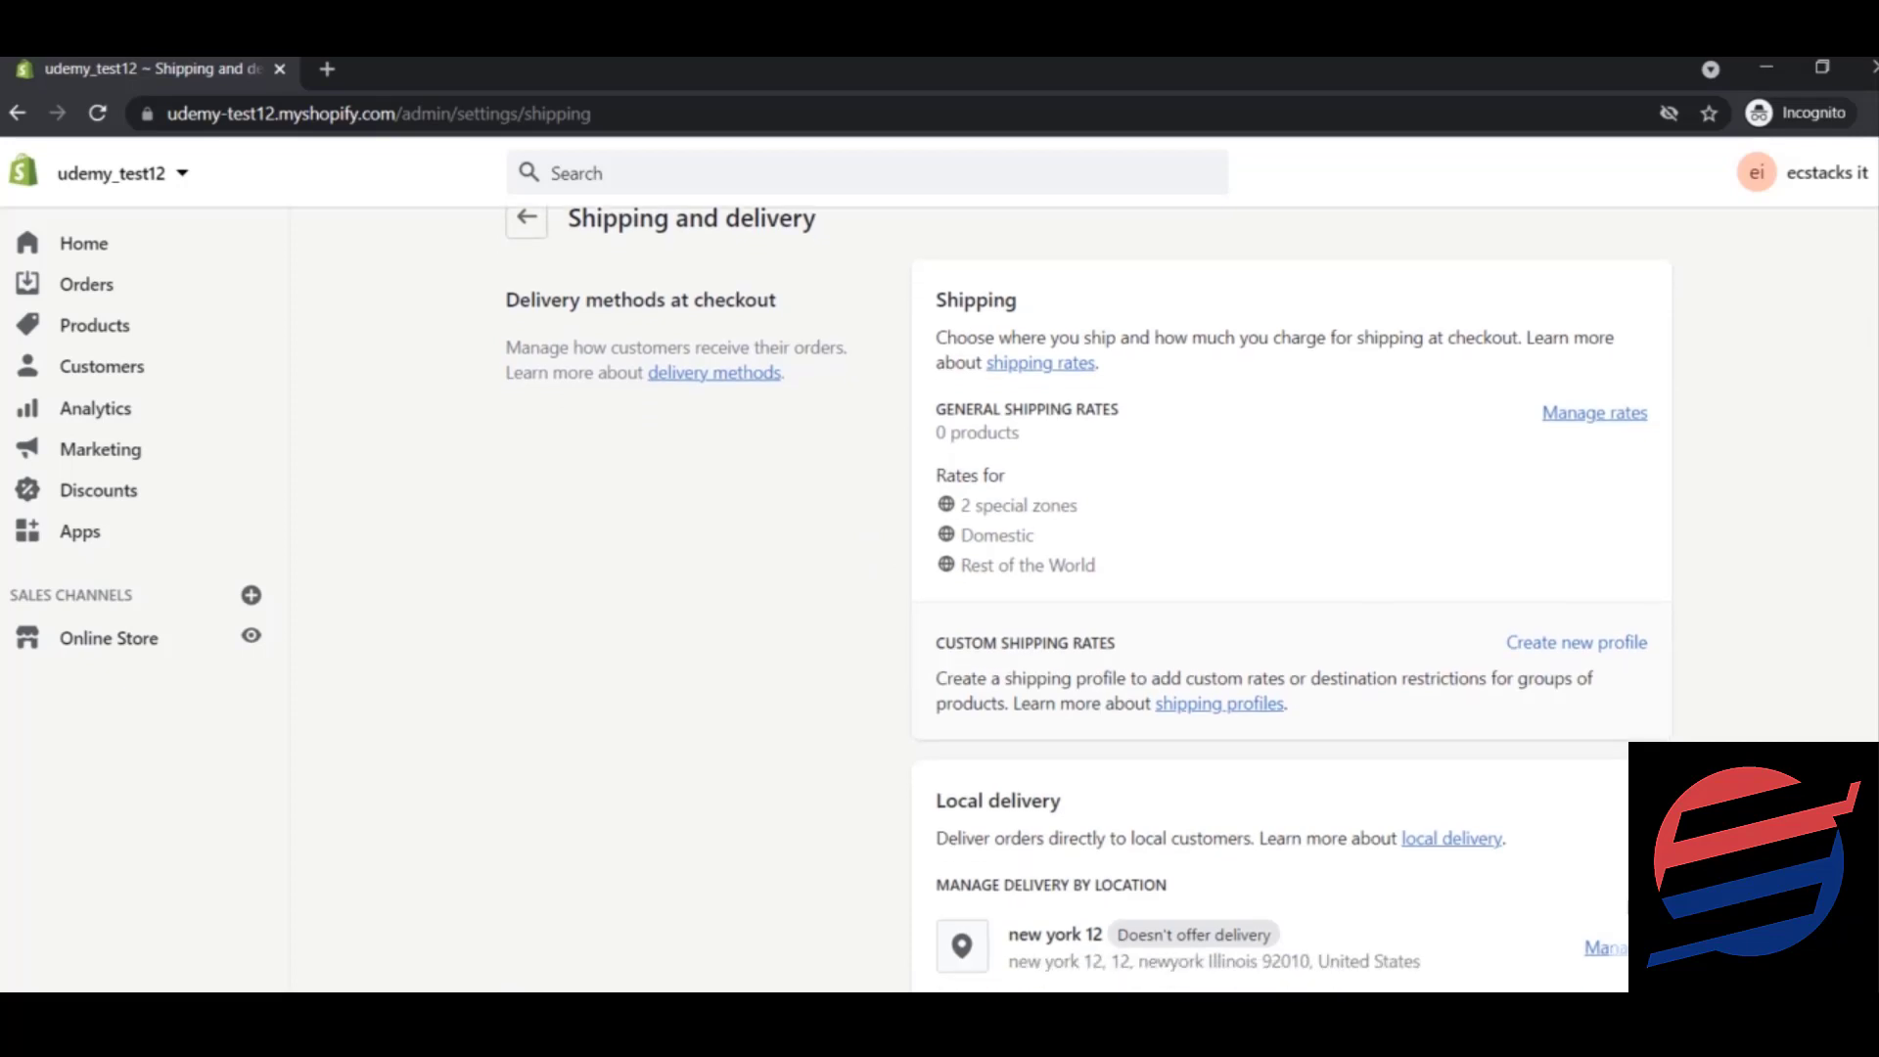
scroll(1087, 597, down, 3)
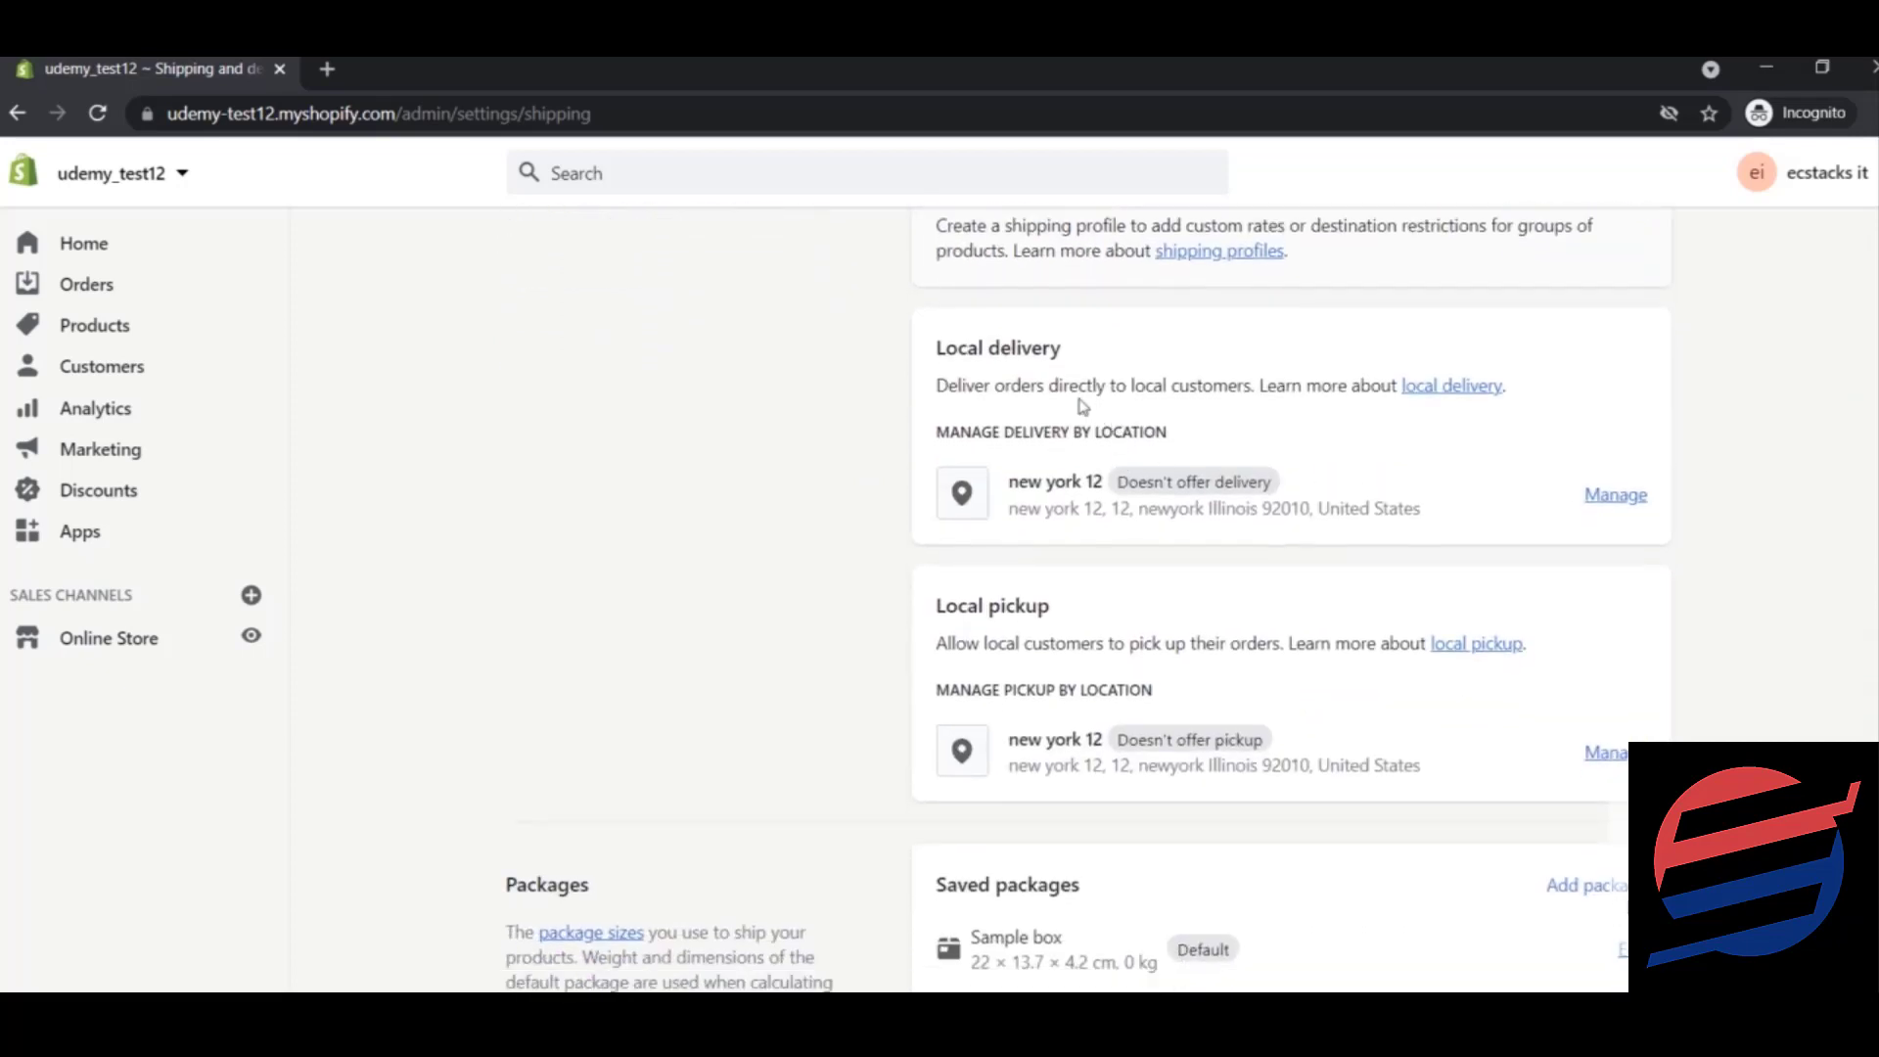
drag(935, 359, 1072, 358)
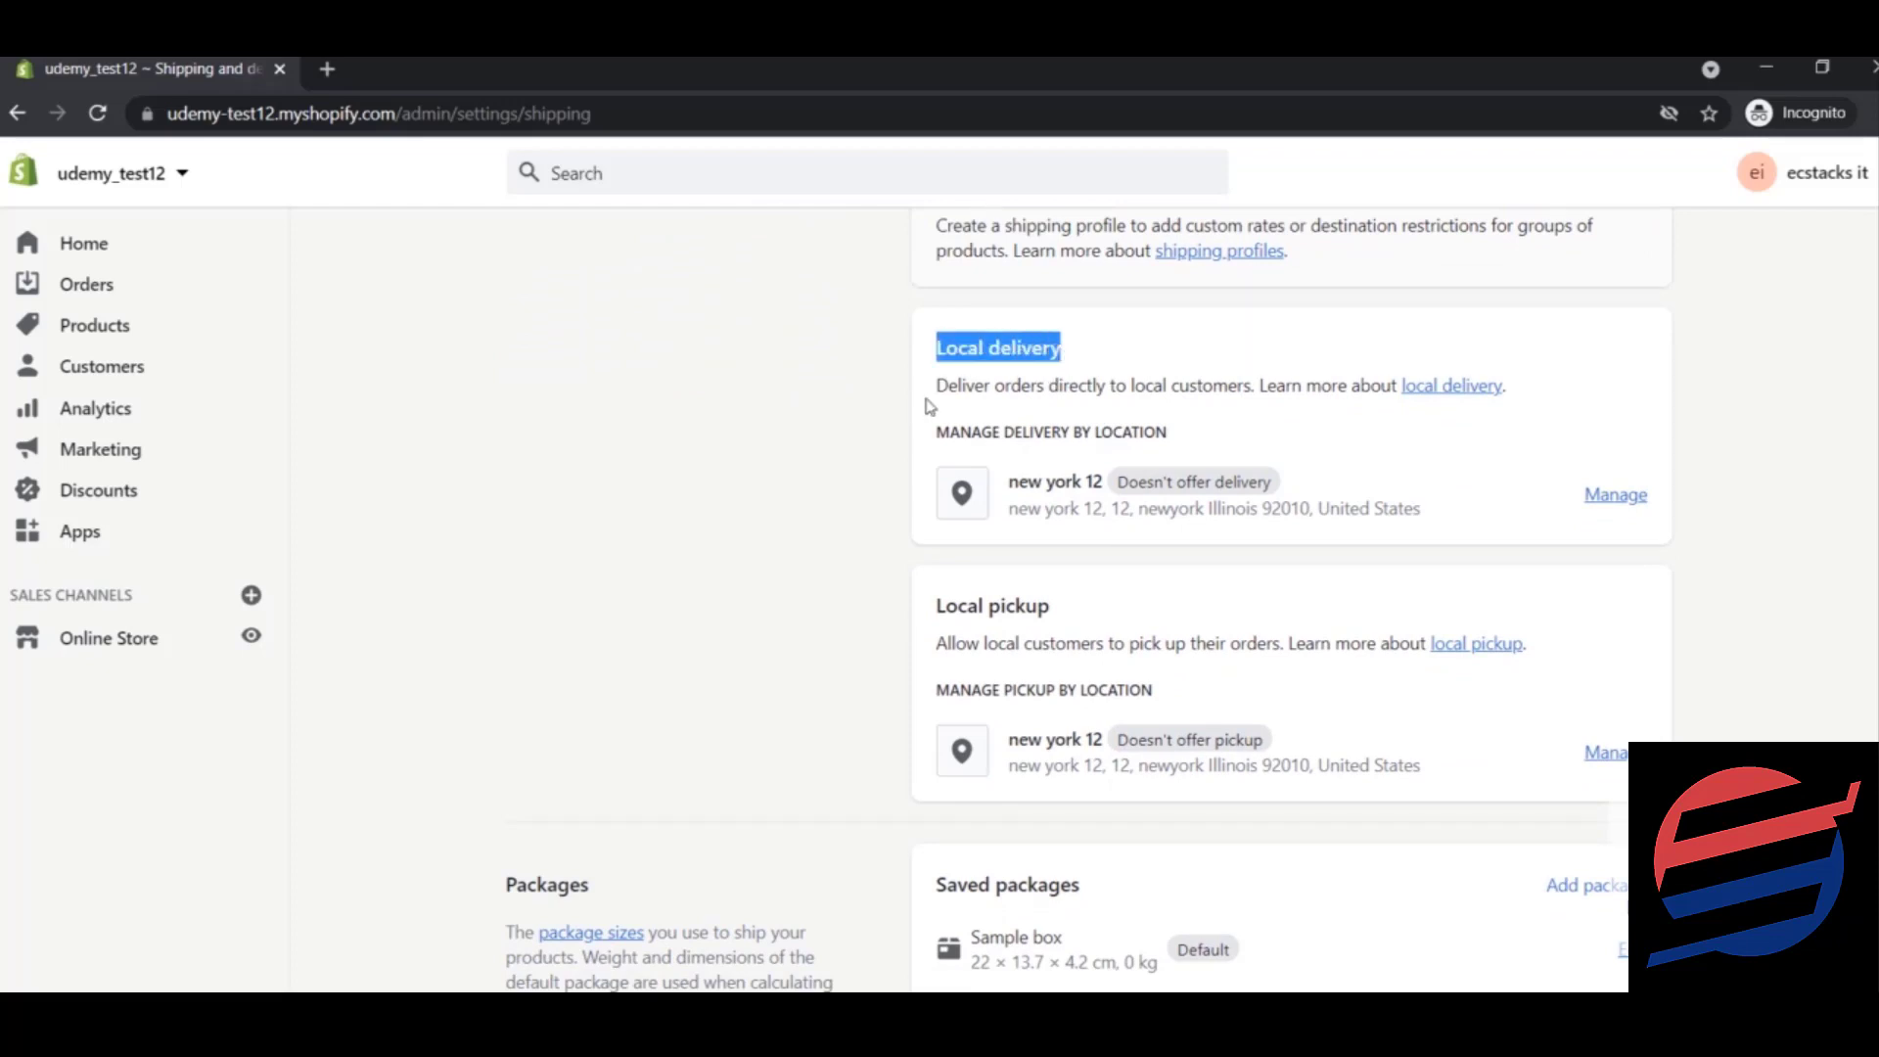
drag(935, 387, 1253, 389)
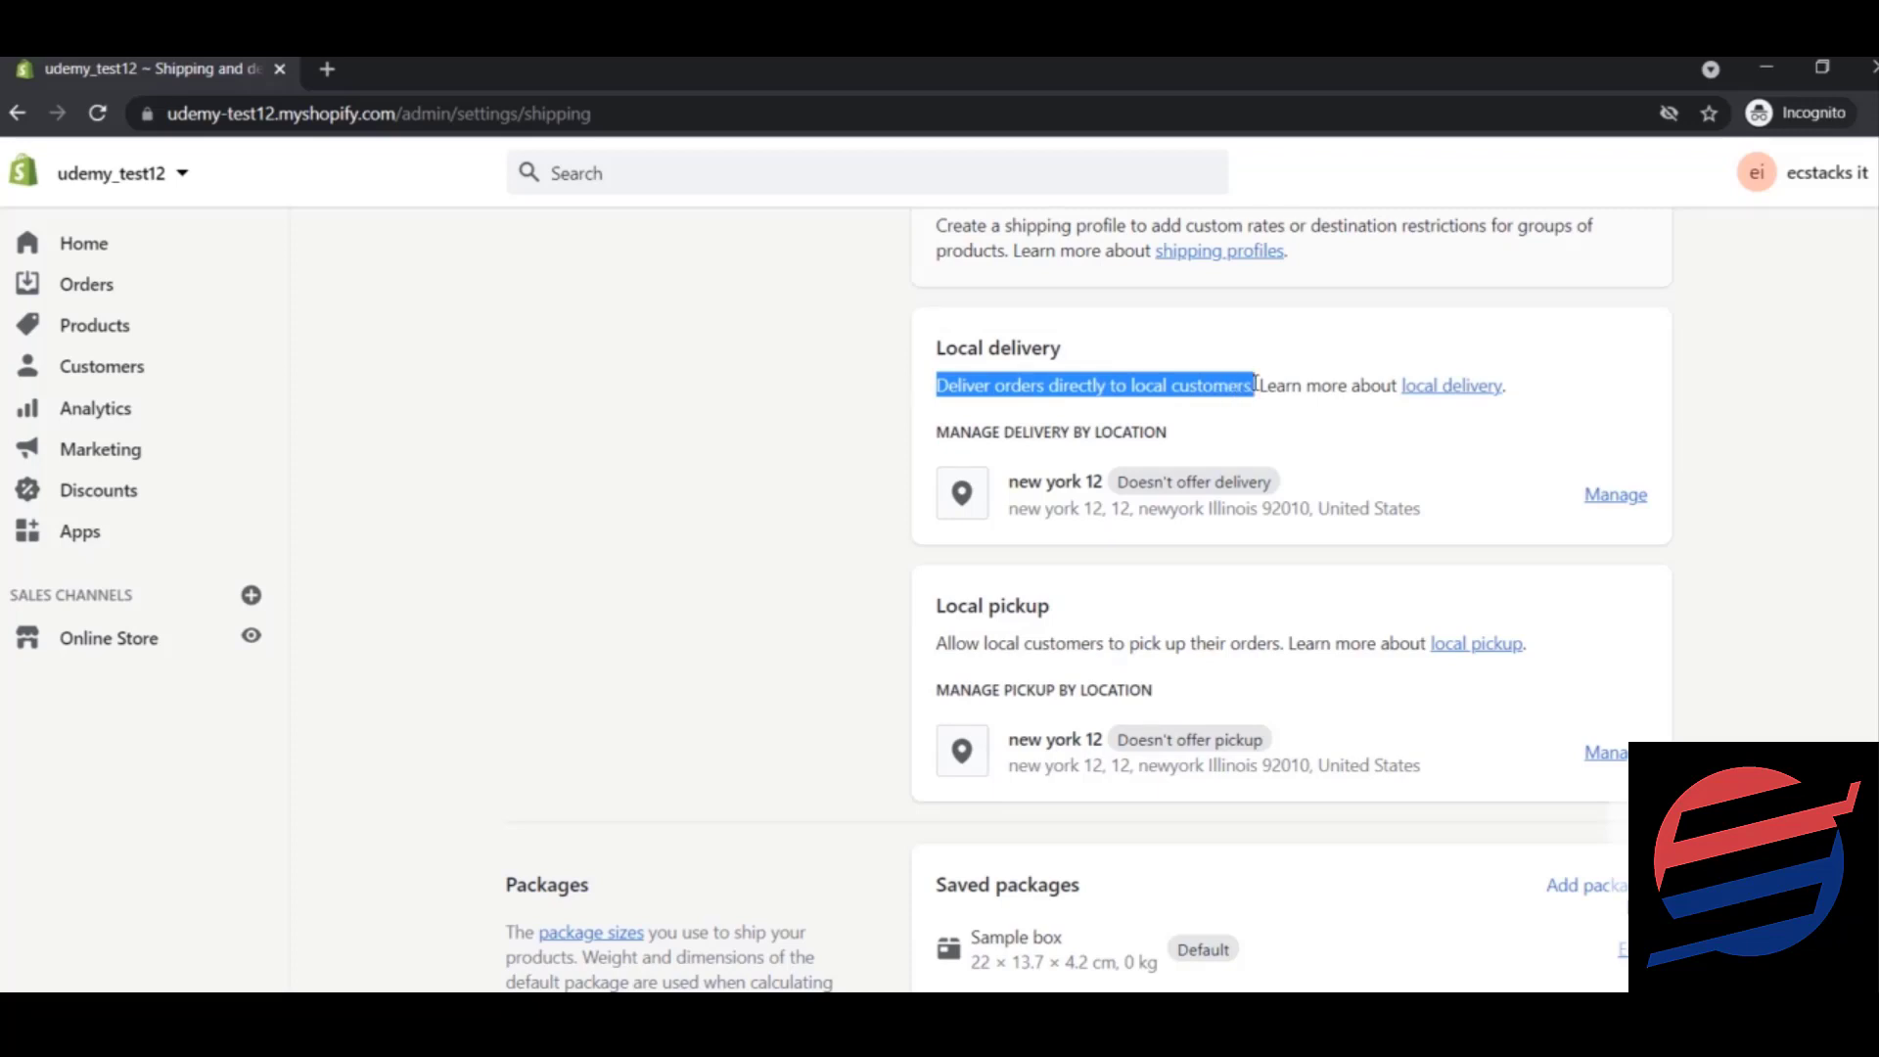
Review the Local delivery, Local pickup and Saved packages sections of the Shipping and delivery settings.
click(1368, 437)
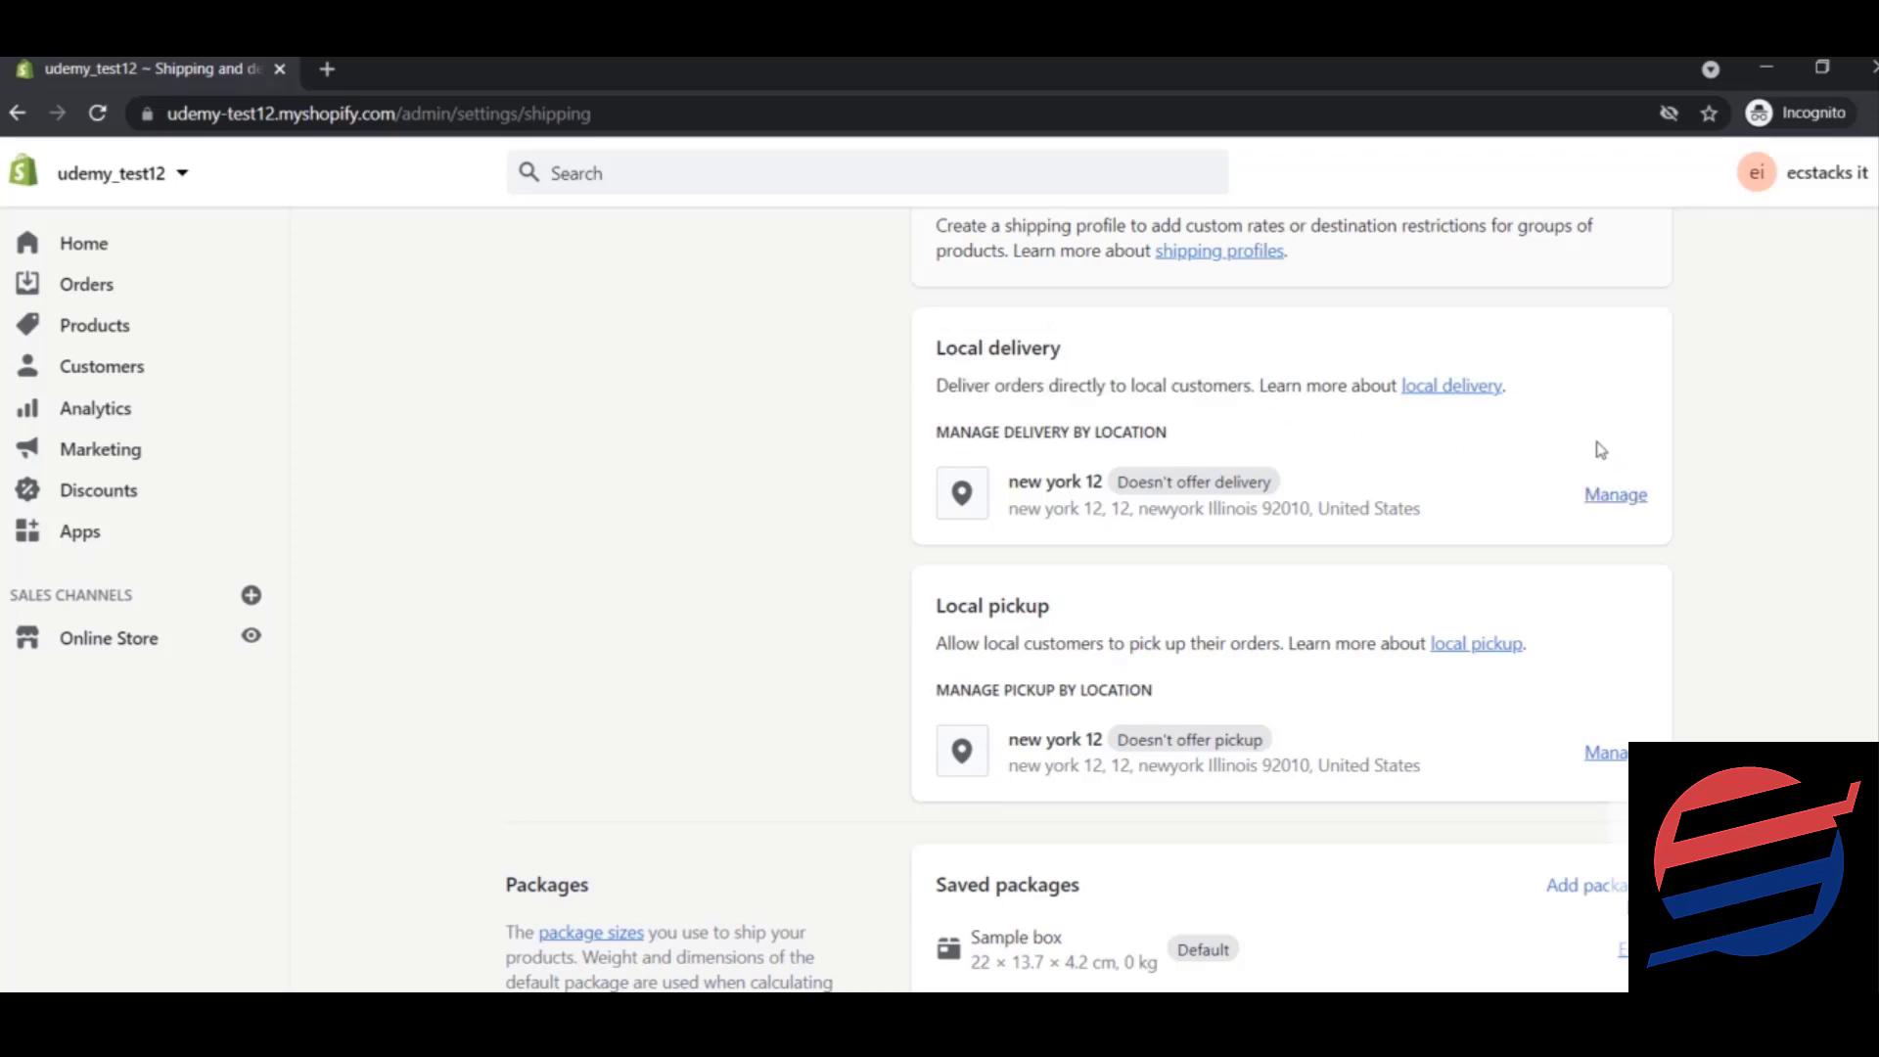
scroll(1596, 450, down, 2)
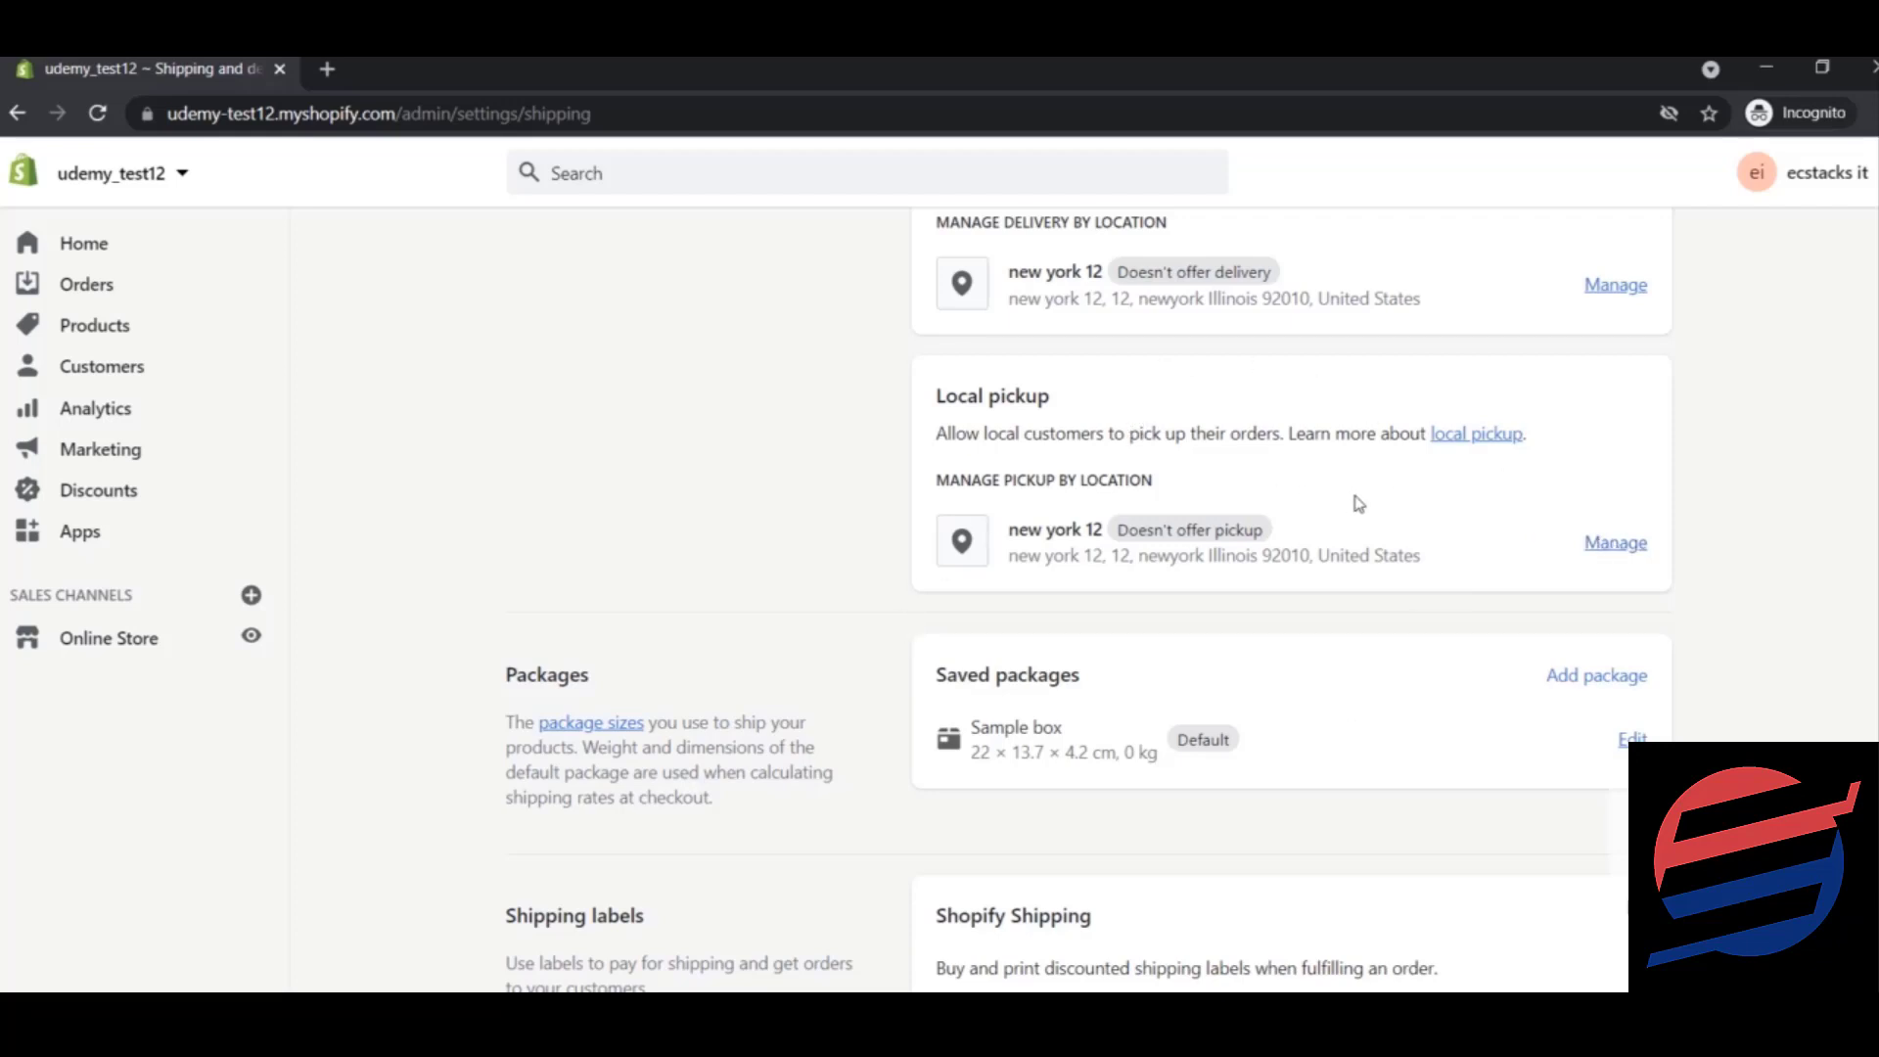
scroll(1234, 598, down, 2)
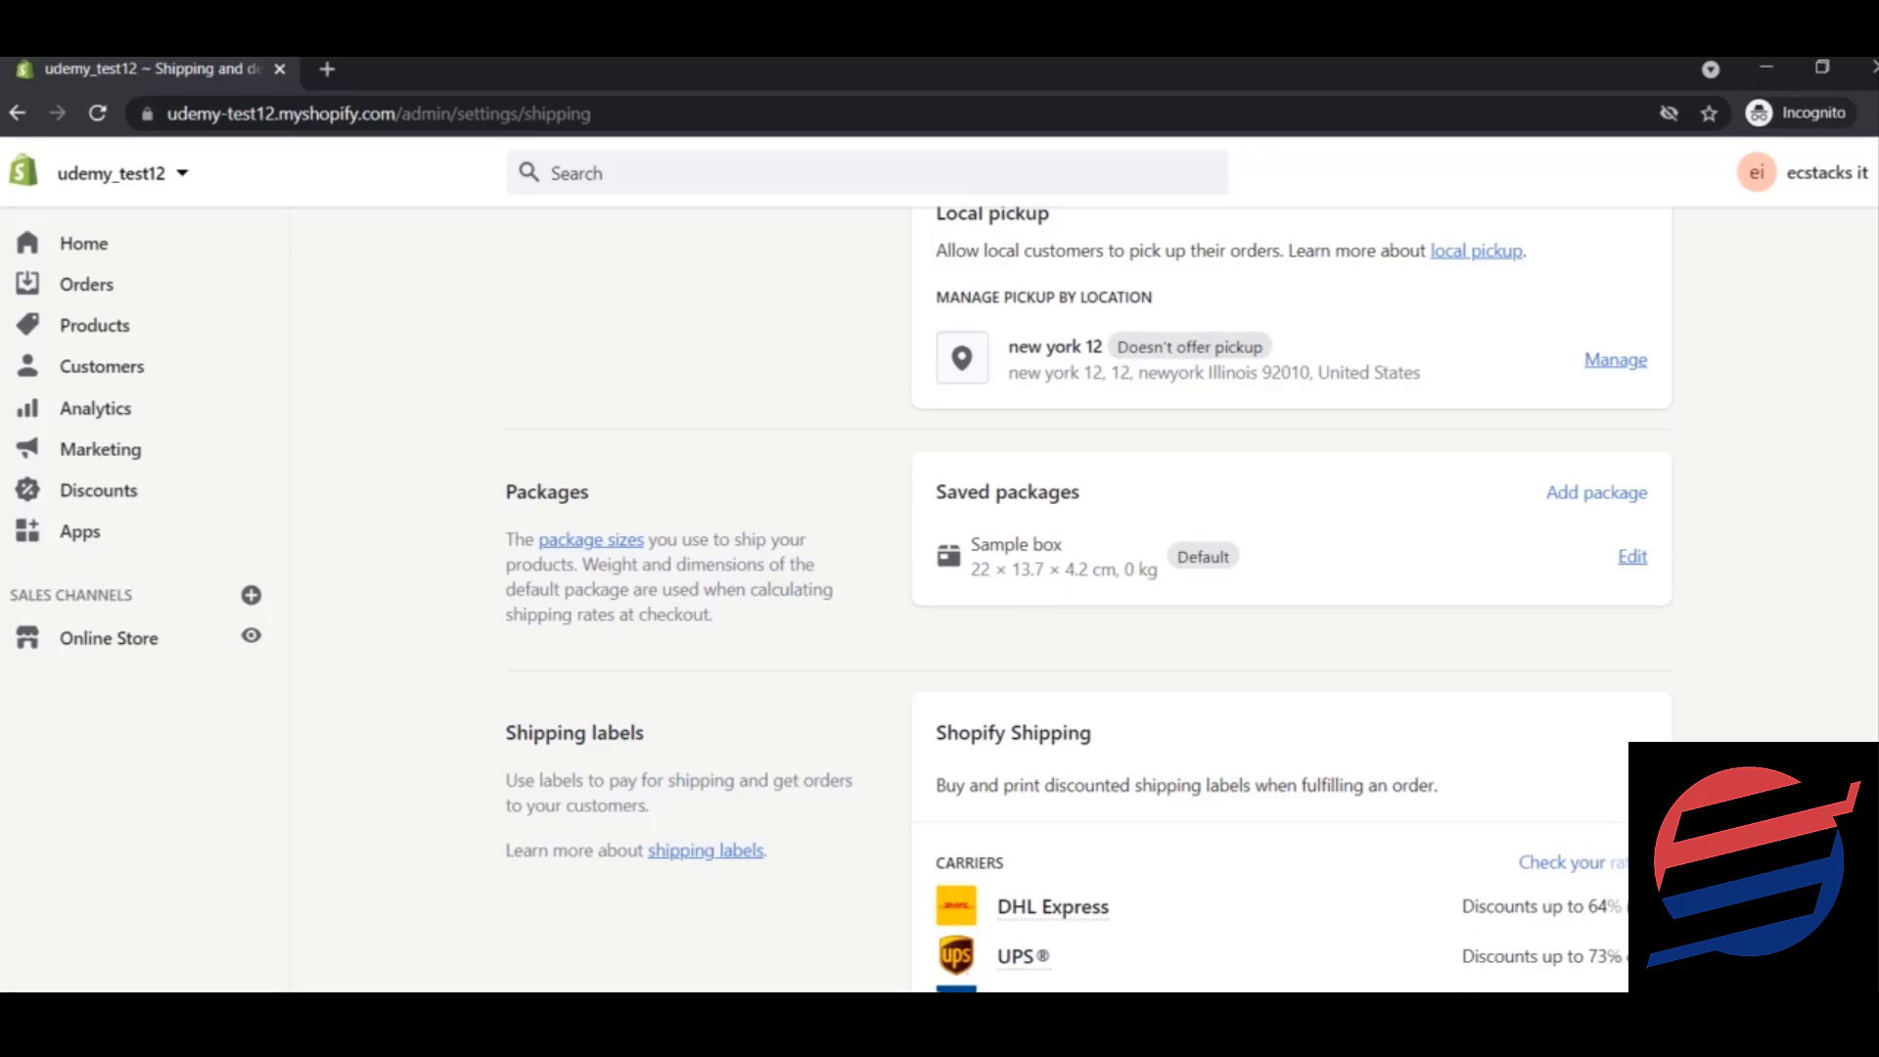
scroll(1086, 588, up, 9)
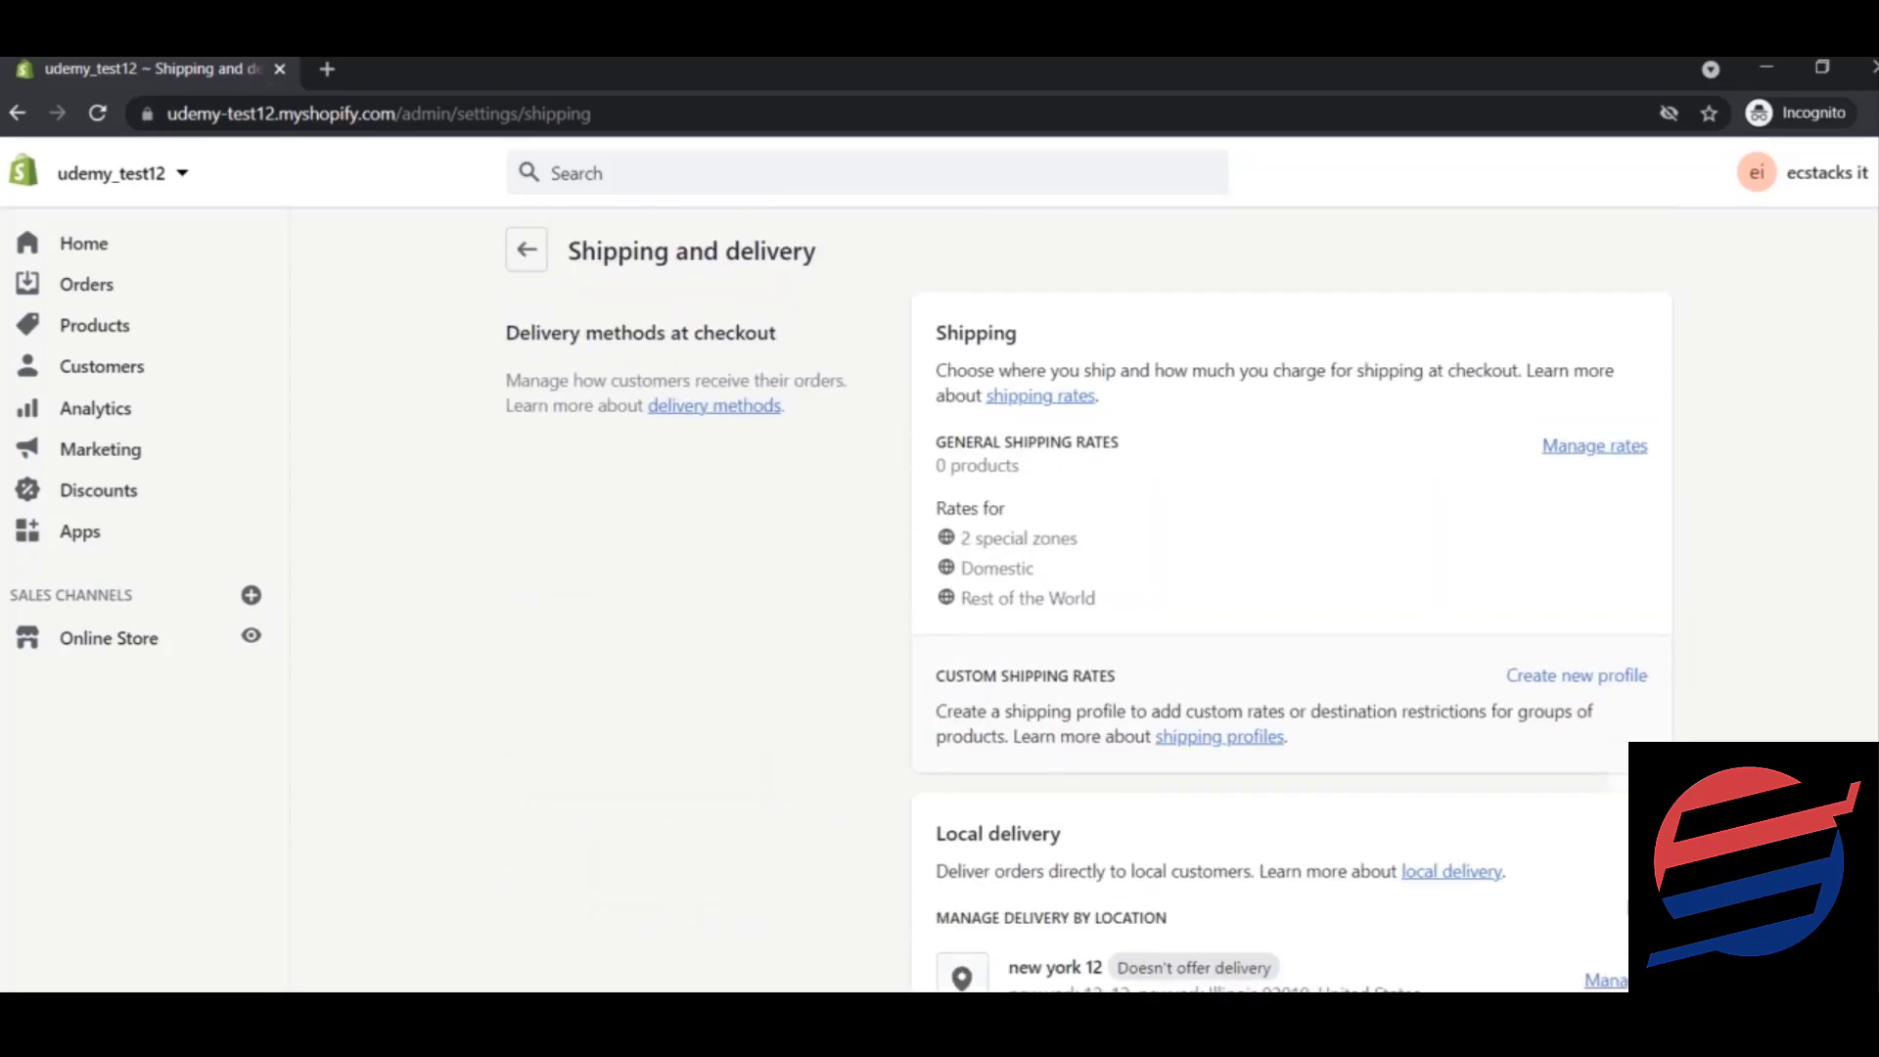
scroll(1086, 588, down, 3)
scroll(1086, 587, down, 6)
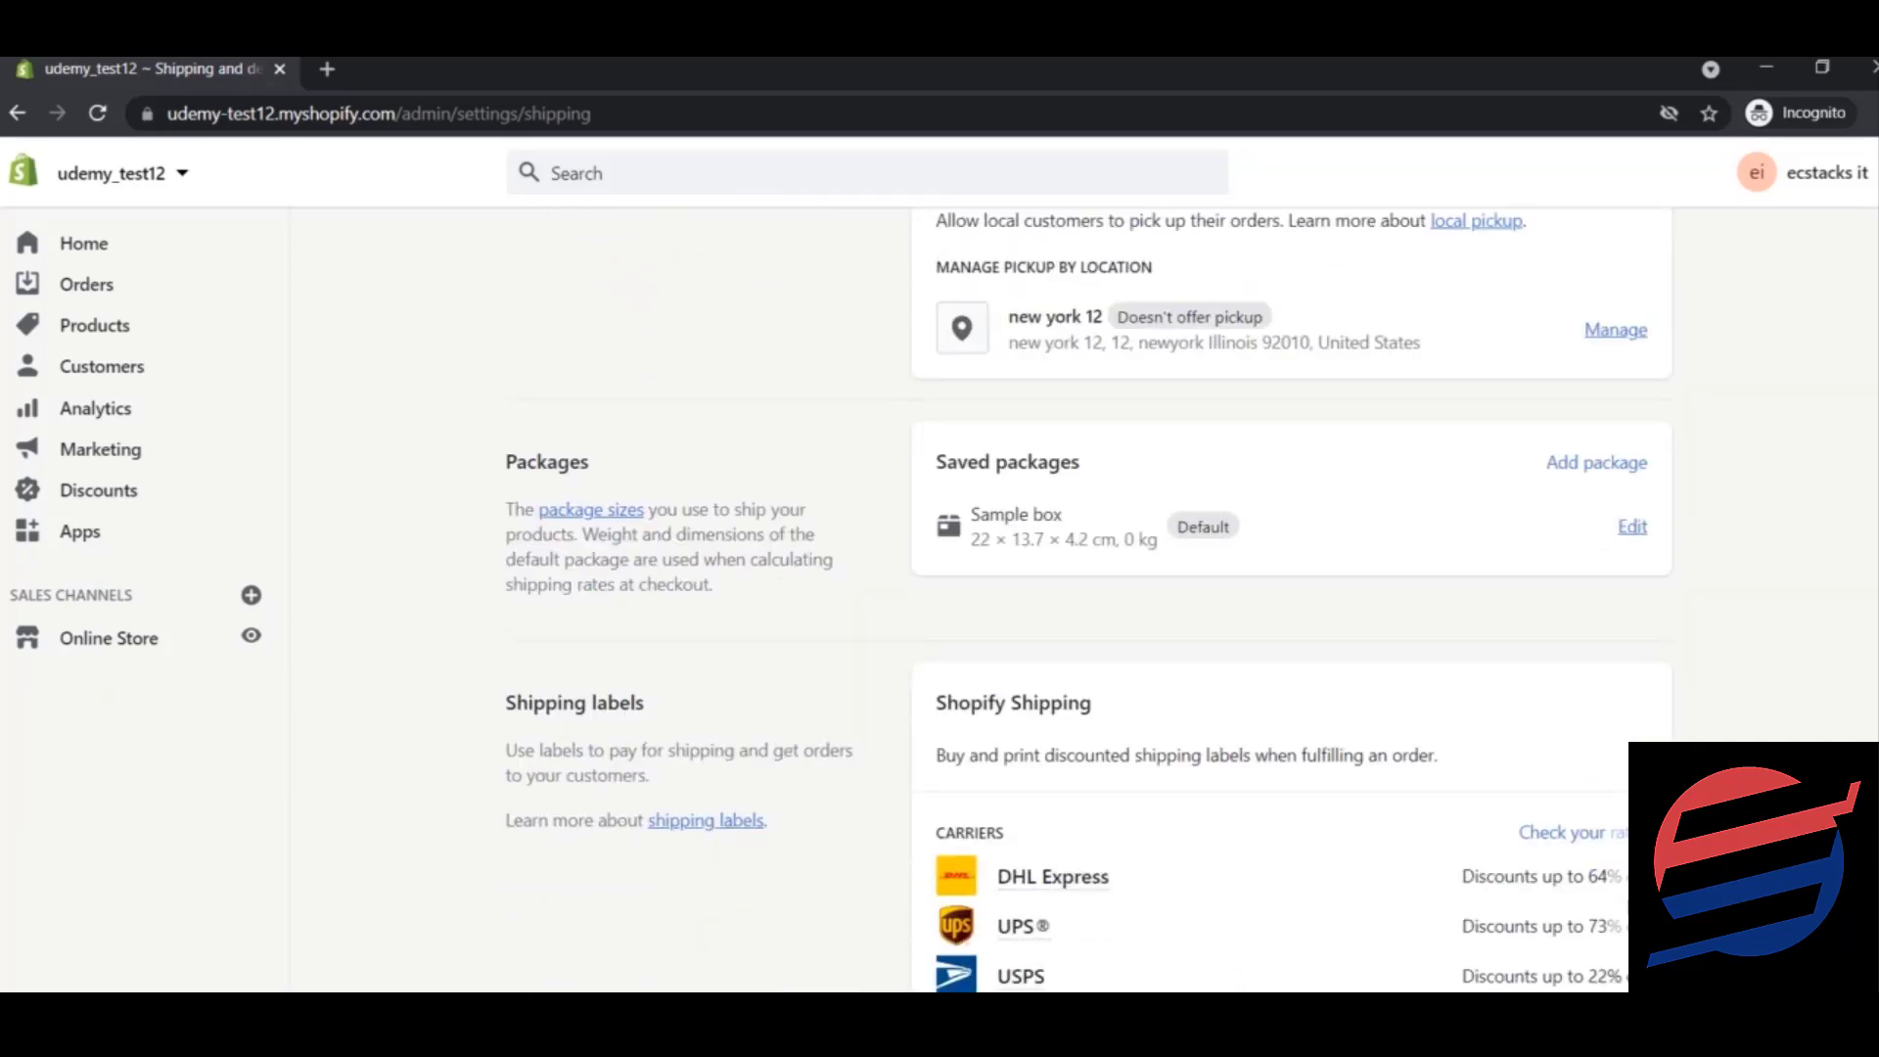
scroll(1087, 587, up, 9)
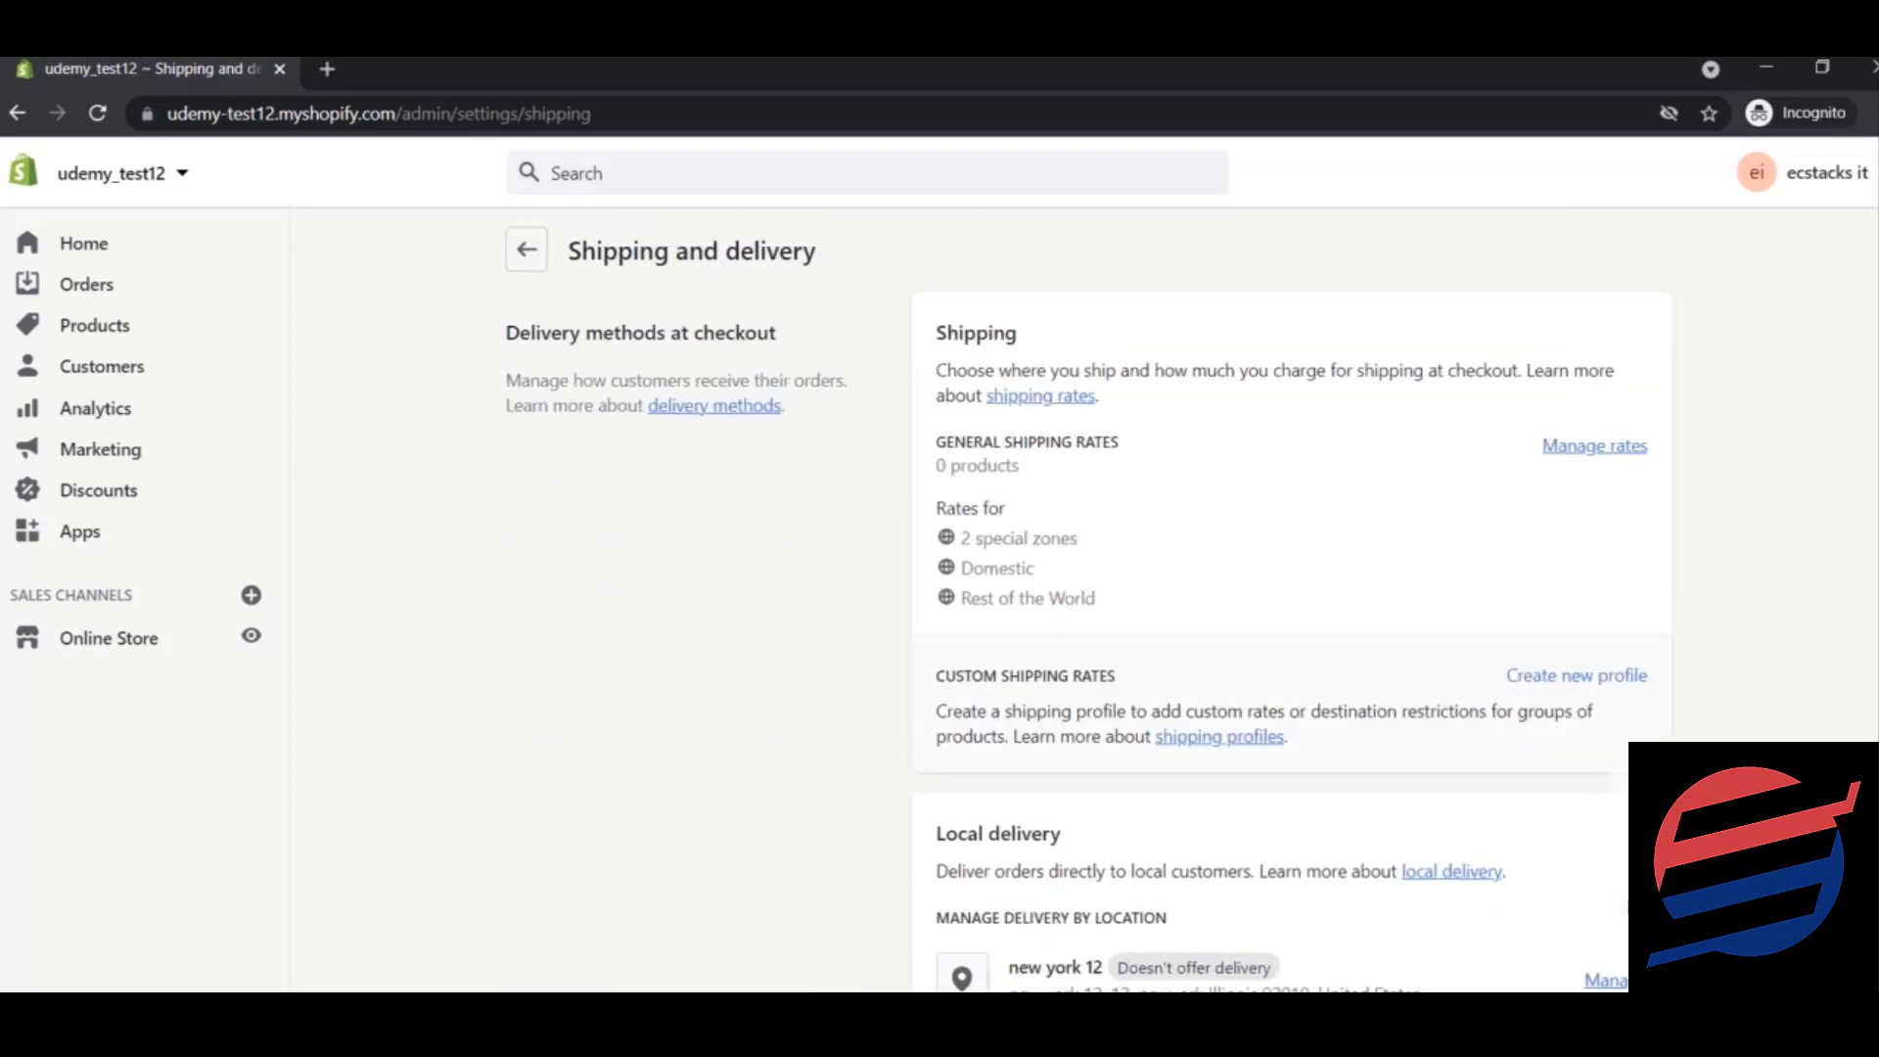
scroll(1086, 587, down, 8)
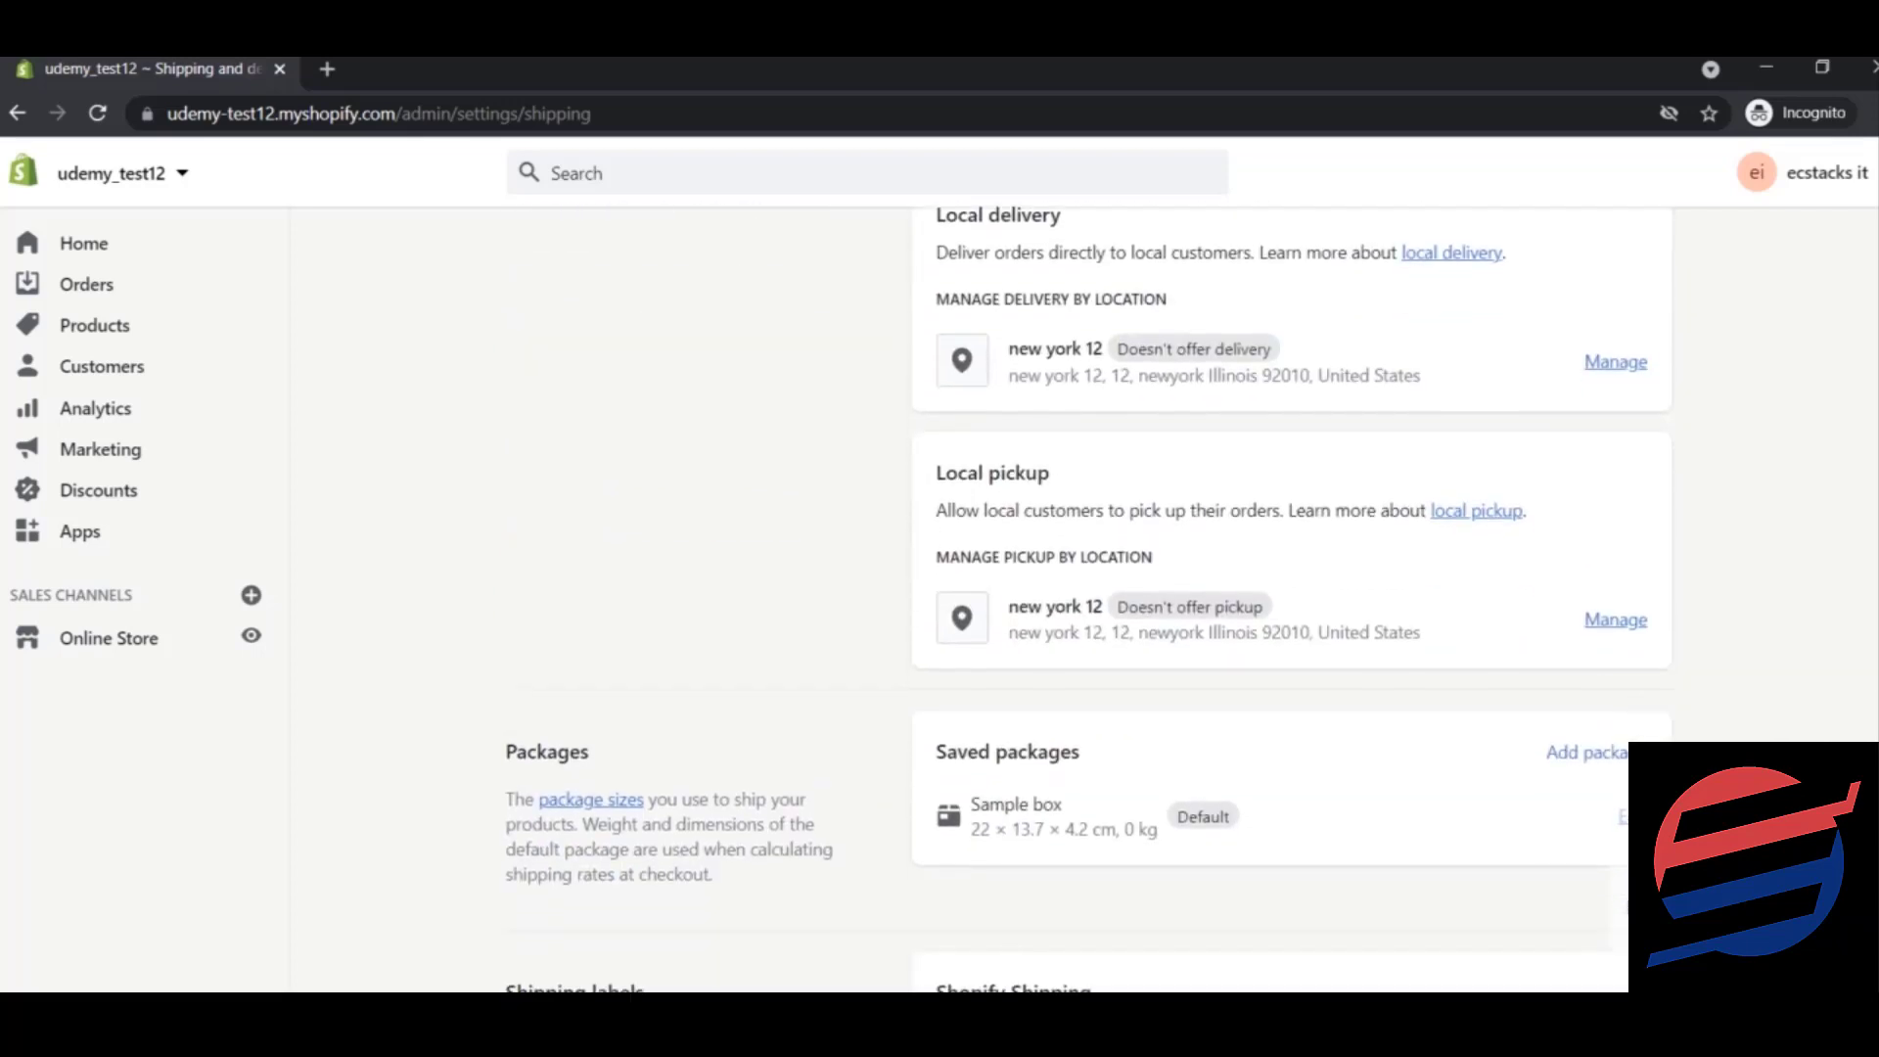
scroll(1086, 587, down, 1)
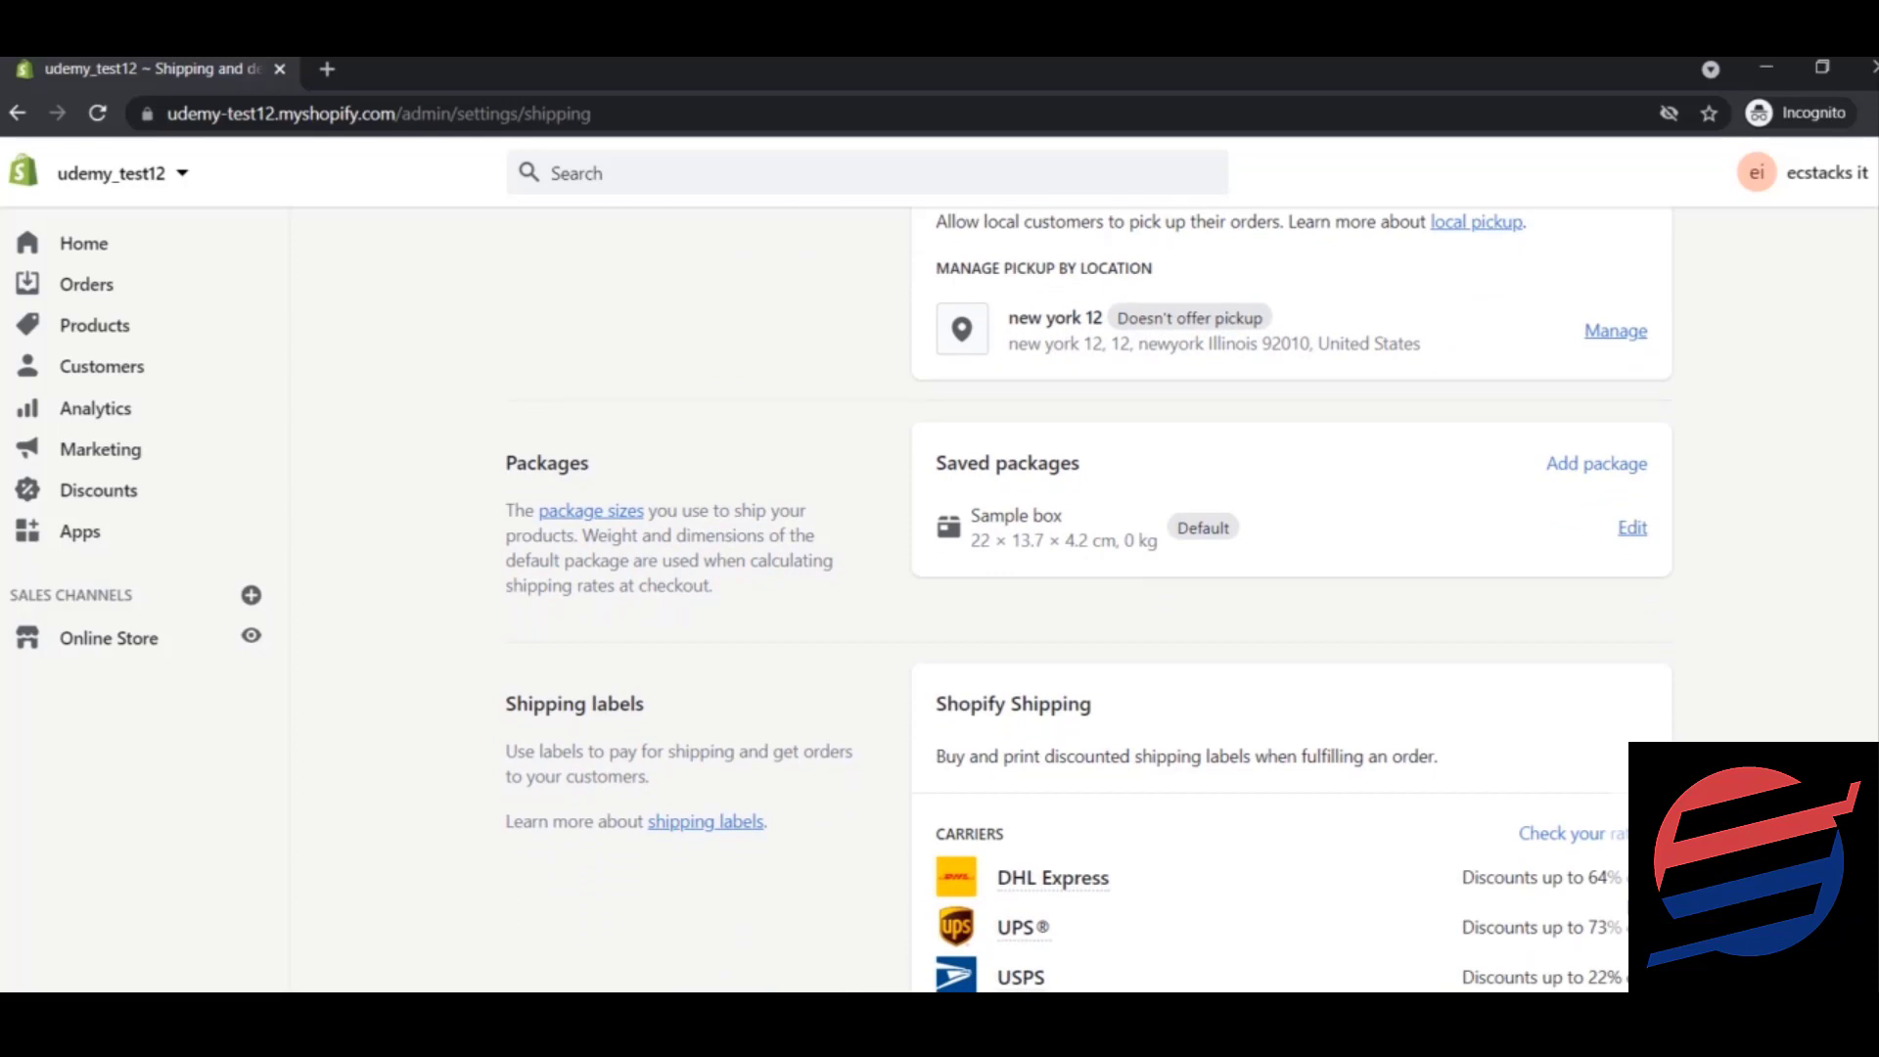
scroll(1811, 558, down, 1)
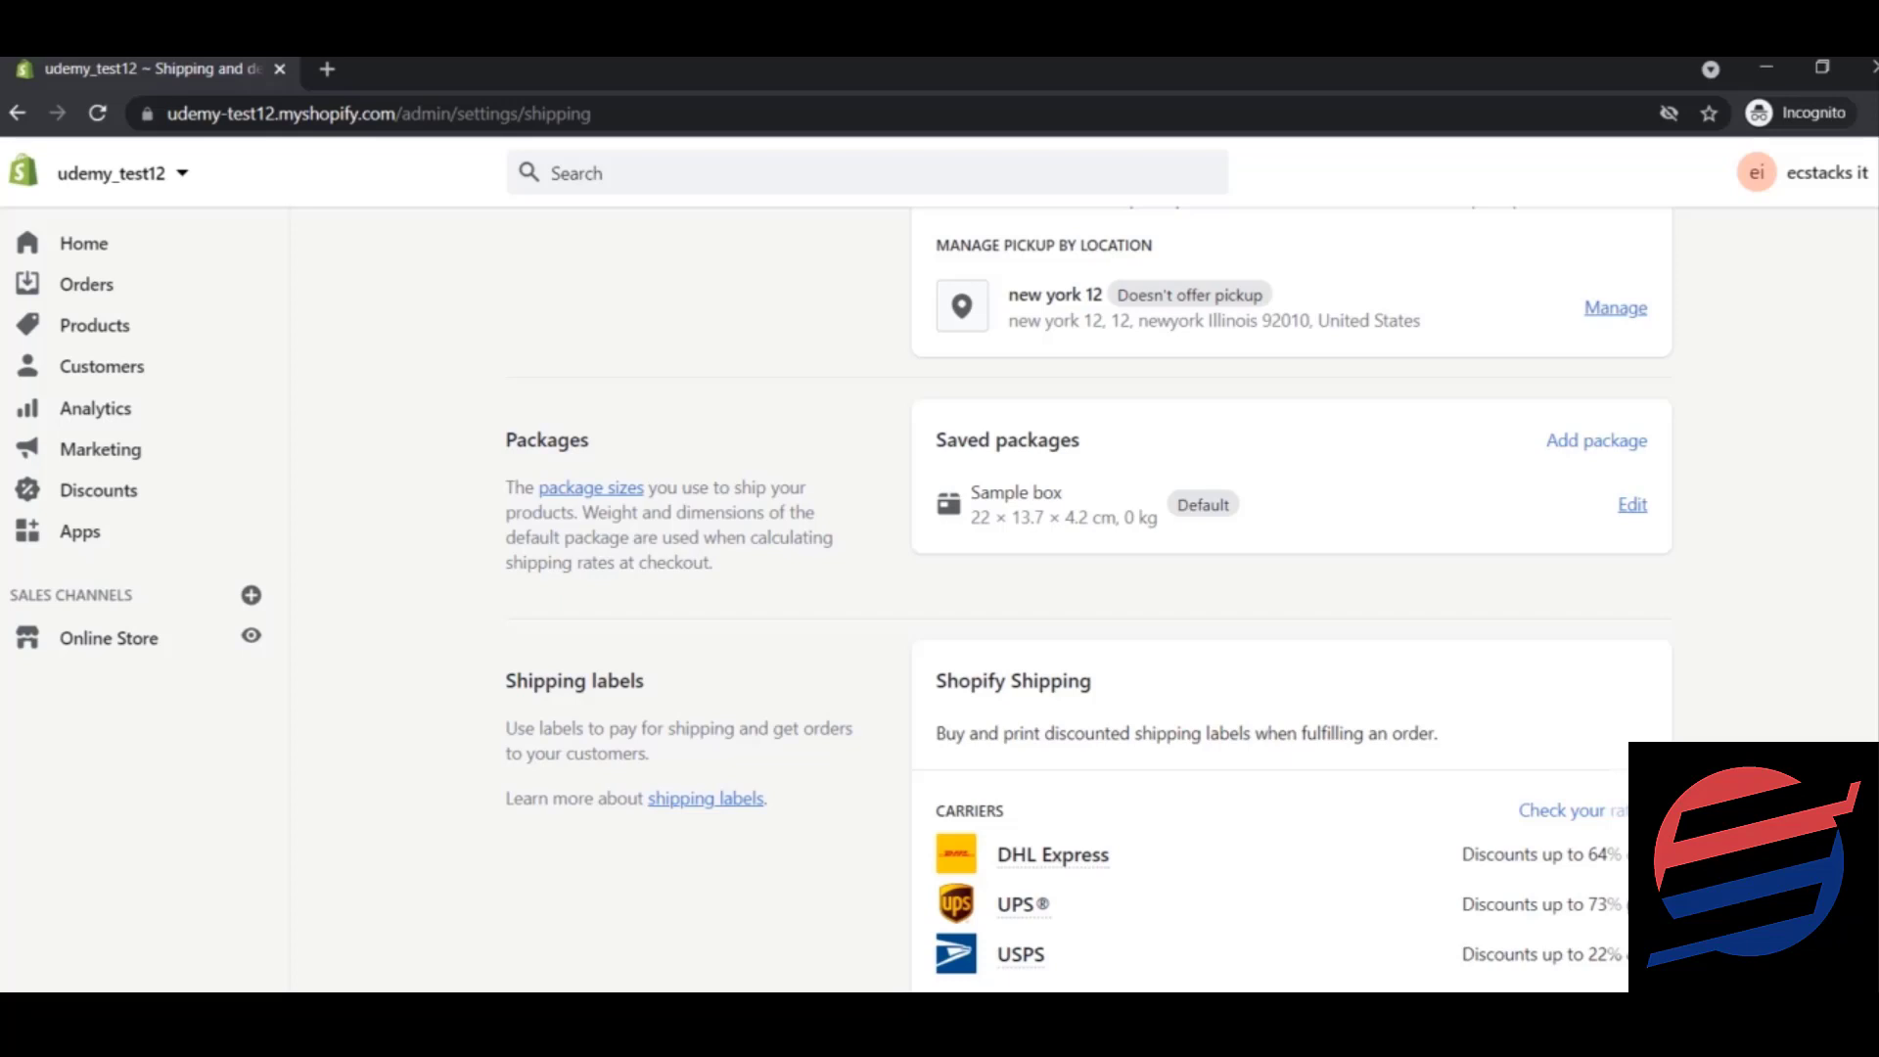
Examine the Shopify Shipping carriers, label formats, packing slip, carrier account and custom order fulfillment sections.
scroll(1088, 593, down, 3)
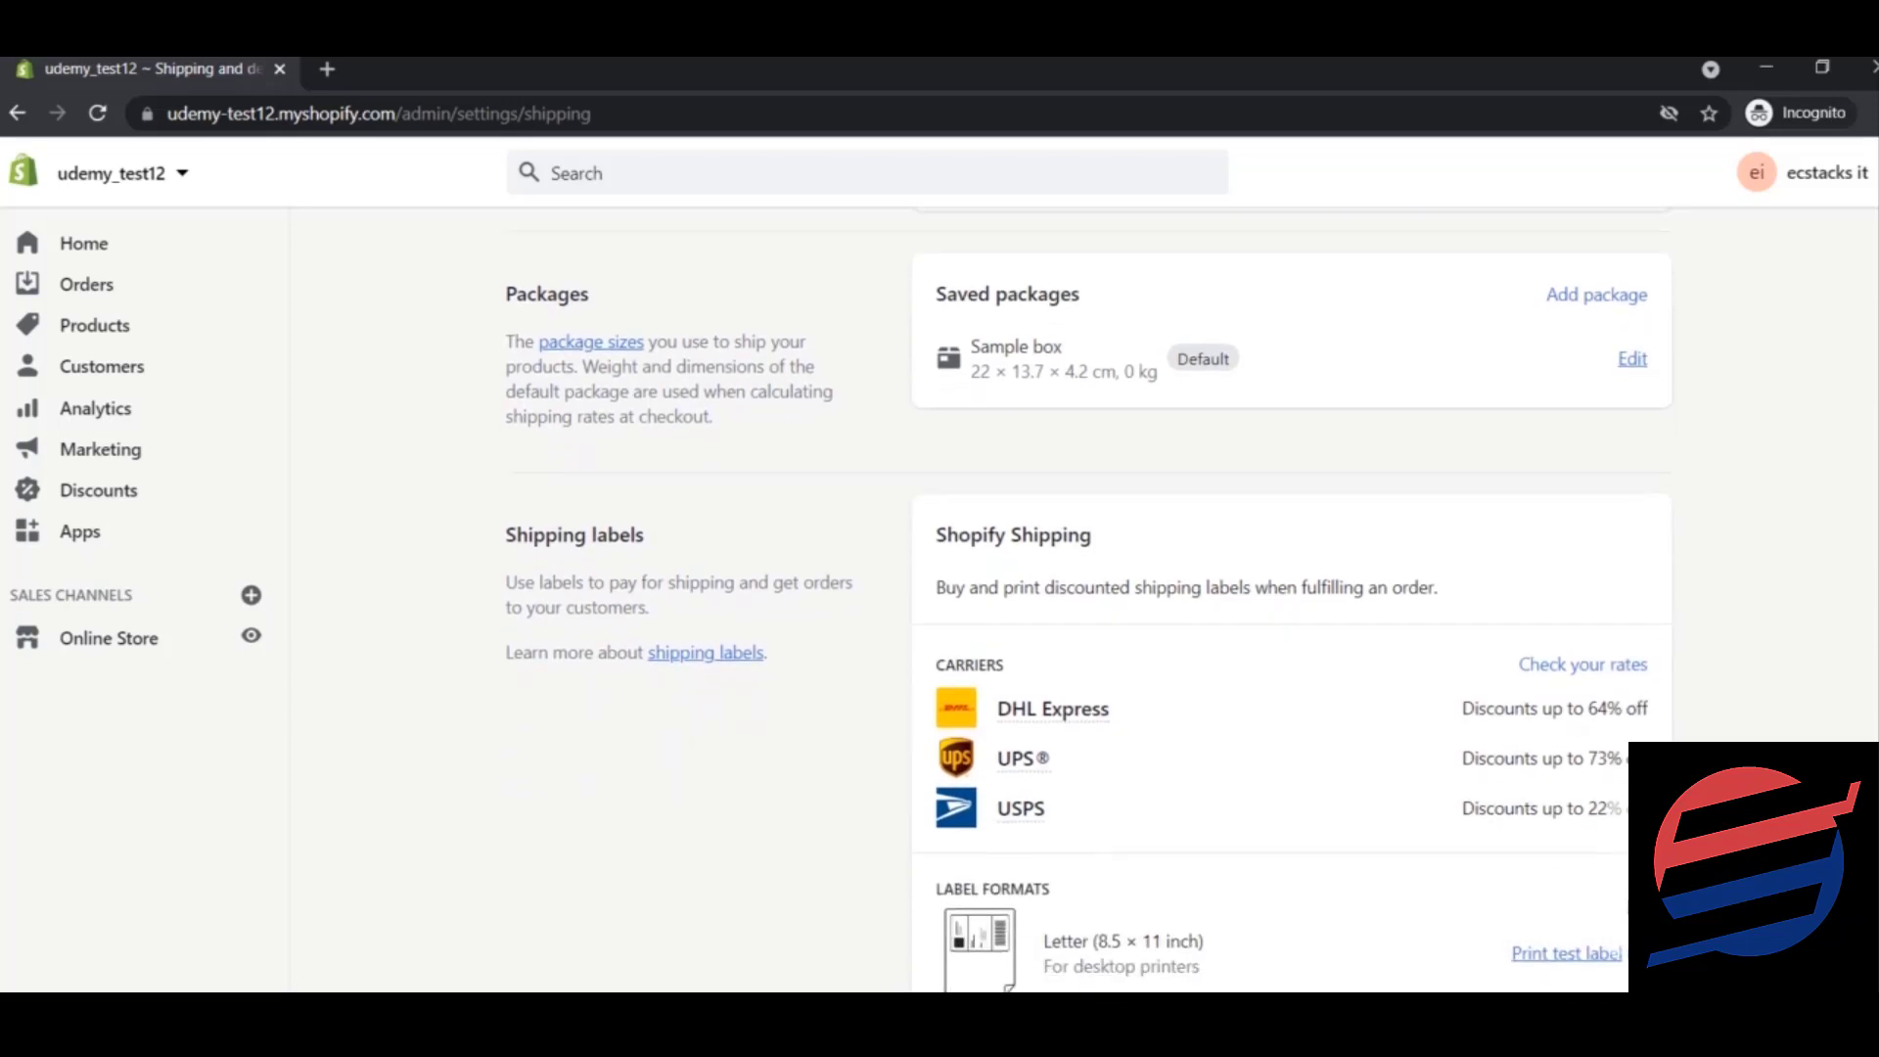
scroll(1088, 593, down, 1)
scroll(1087, 594, down, 2)
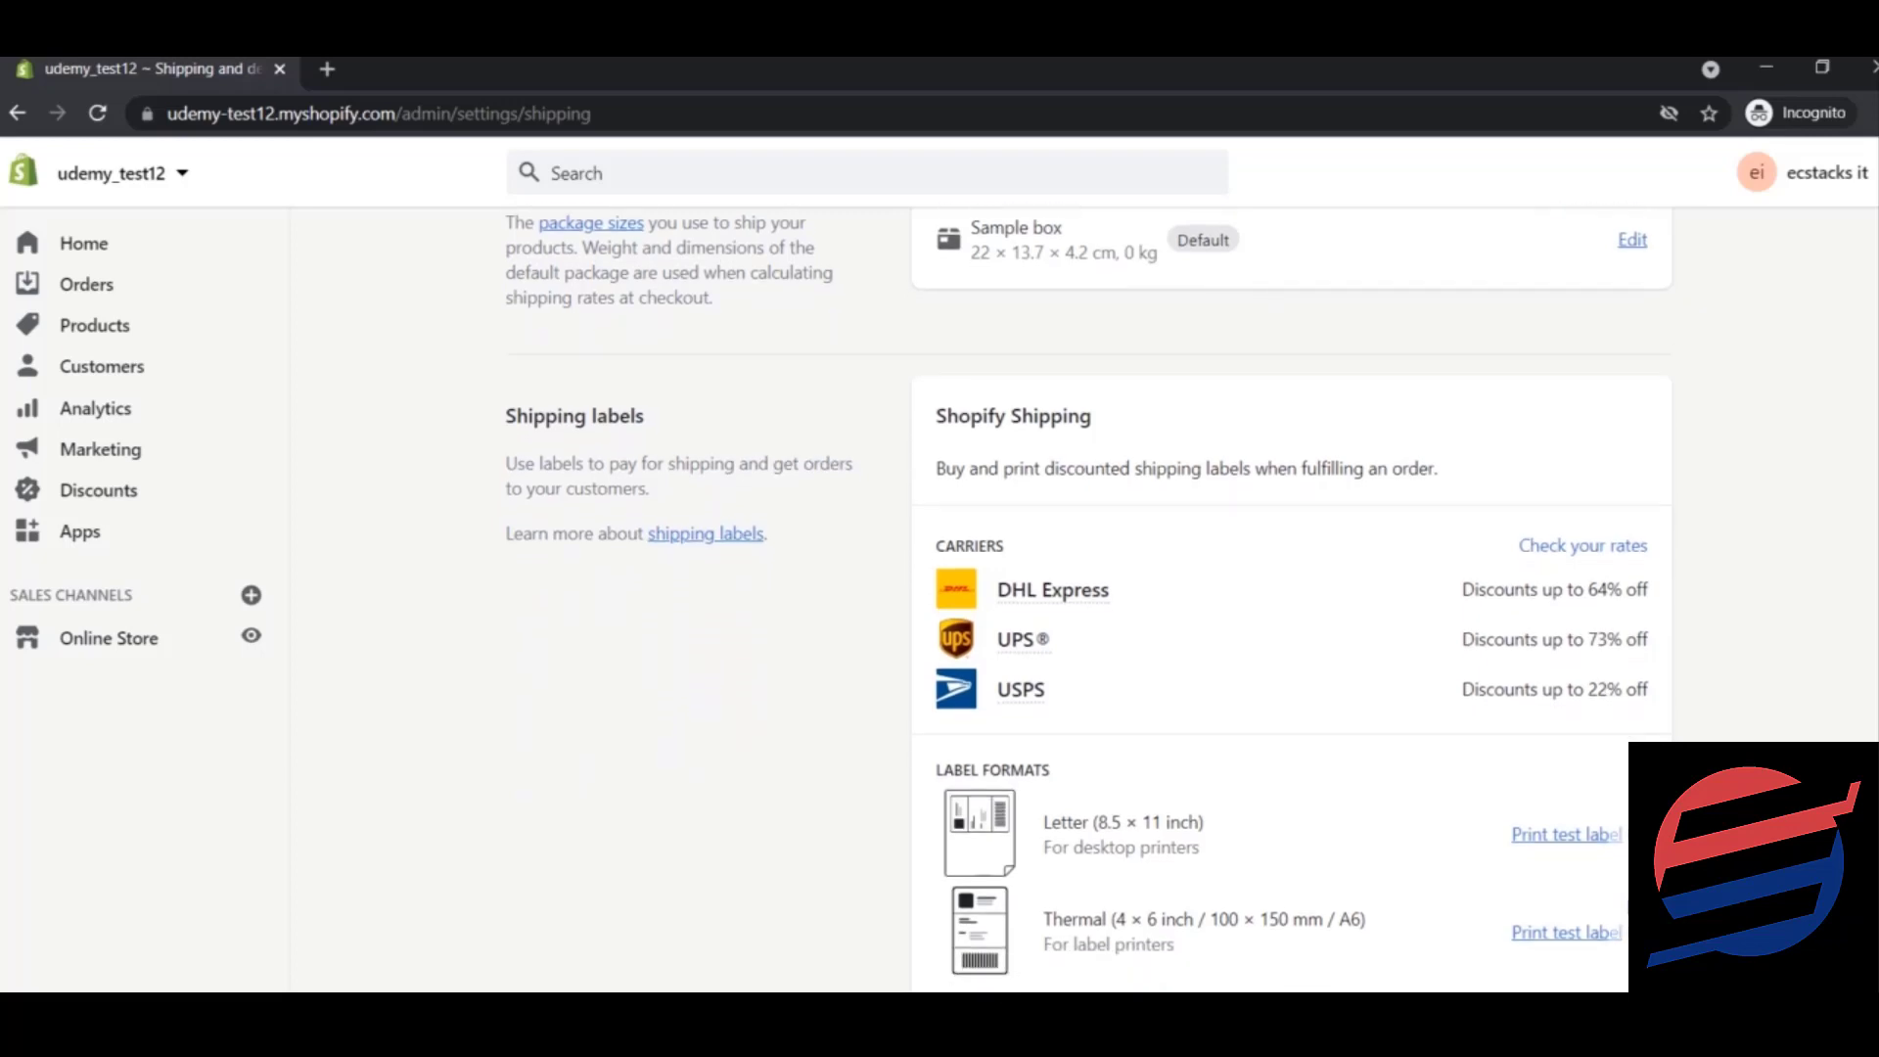
scroll(1087, 597, down, 1)
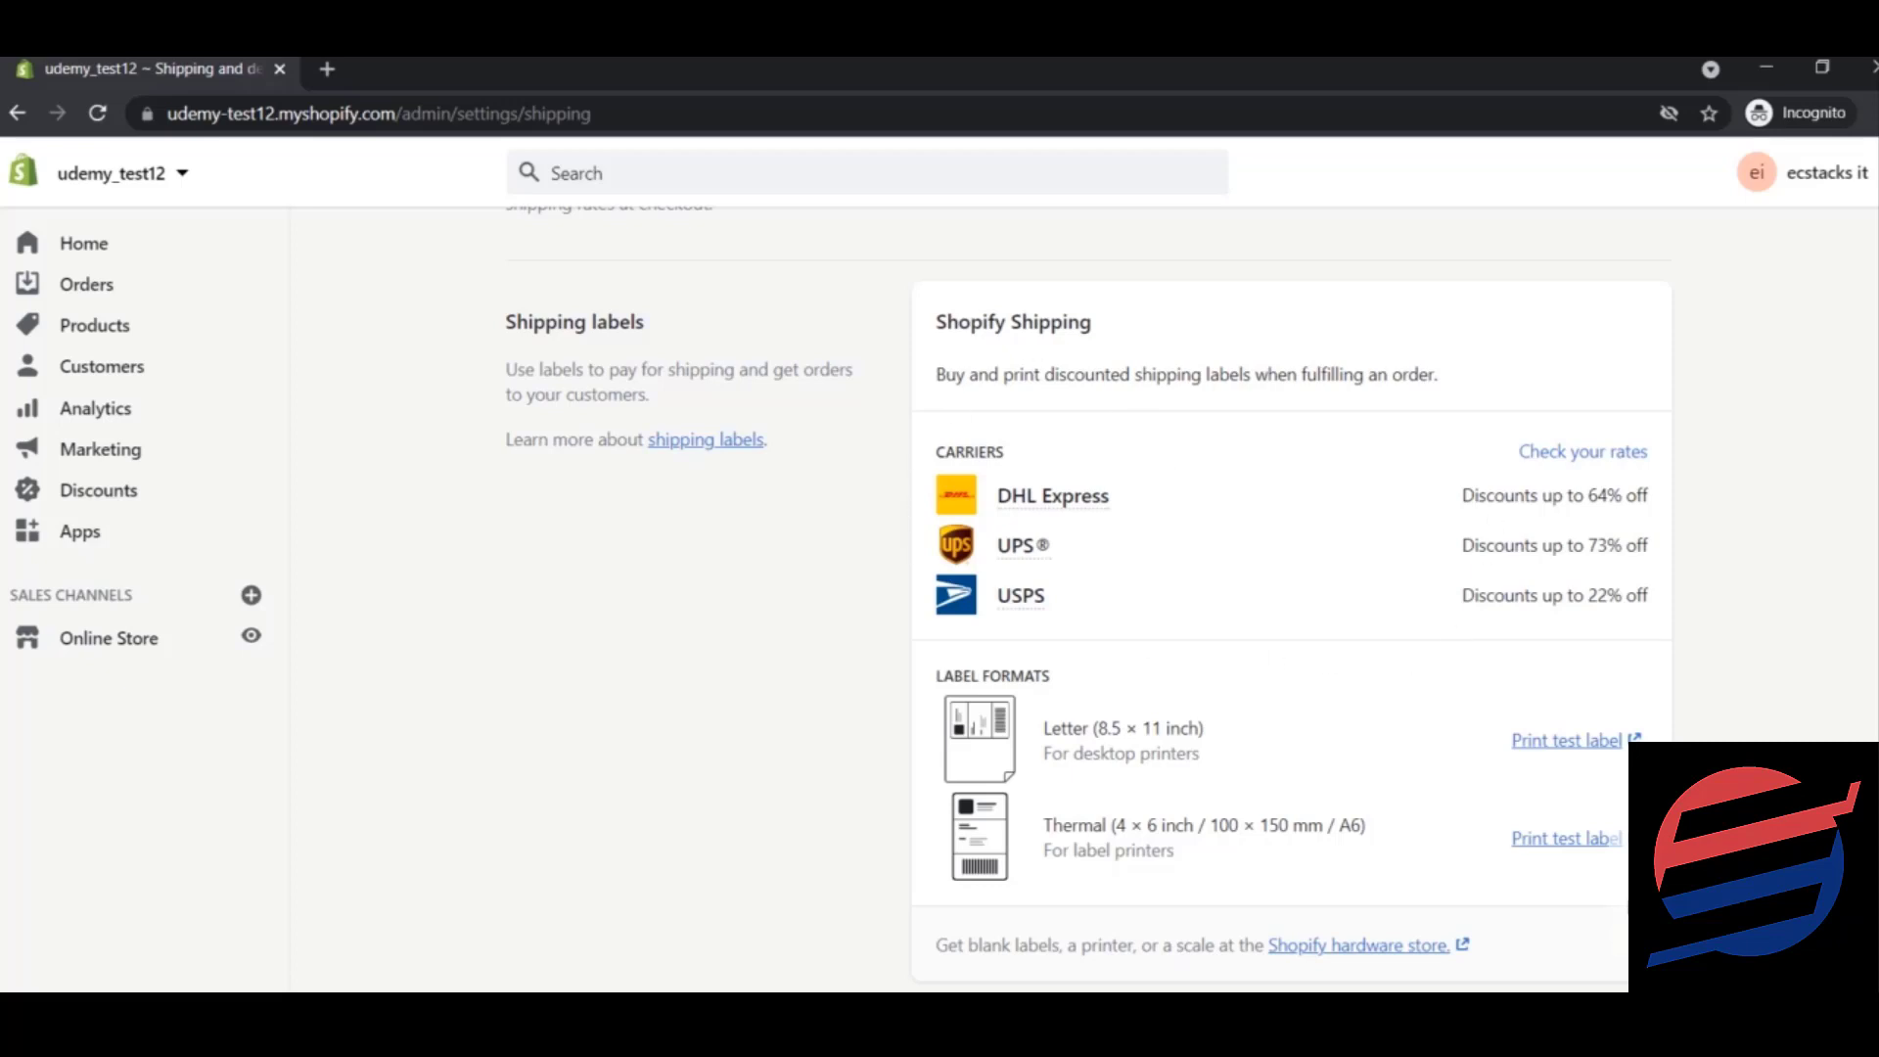
scroll(1077, 587, down, 1)
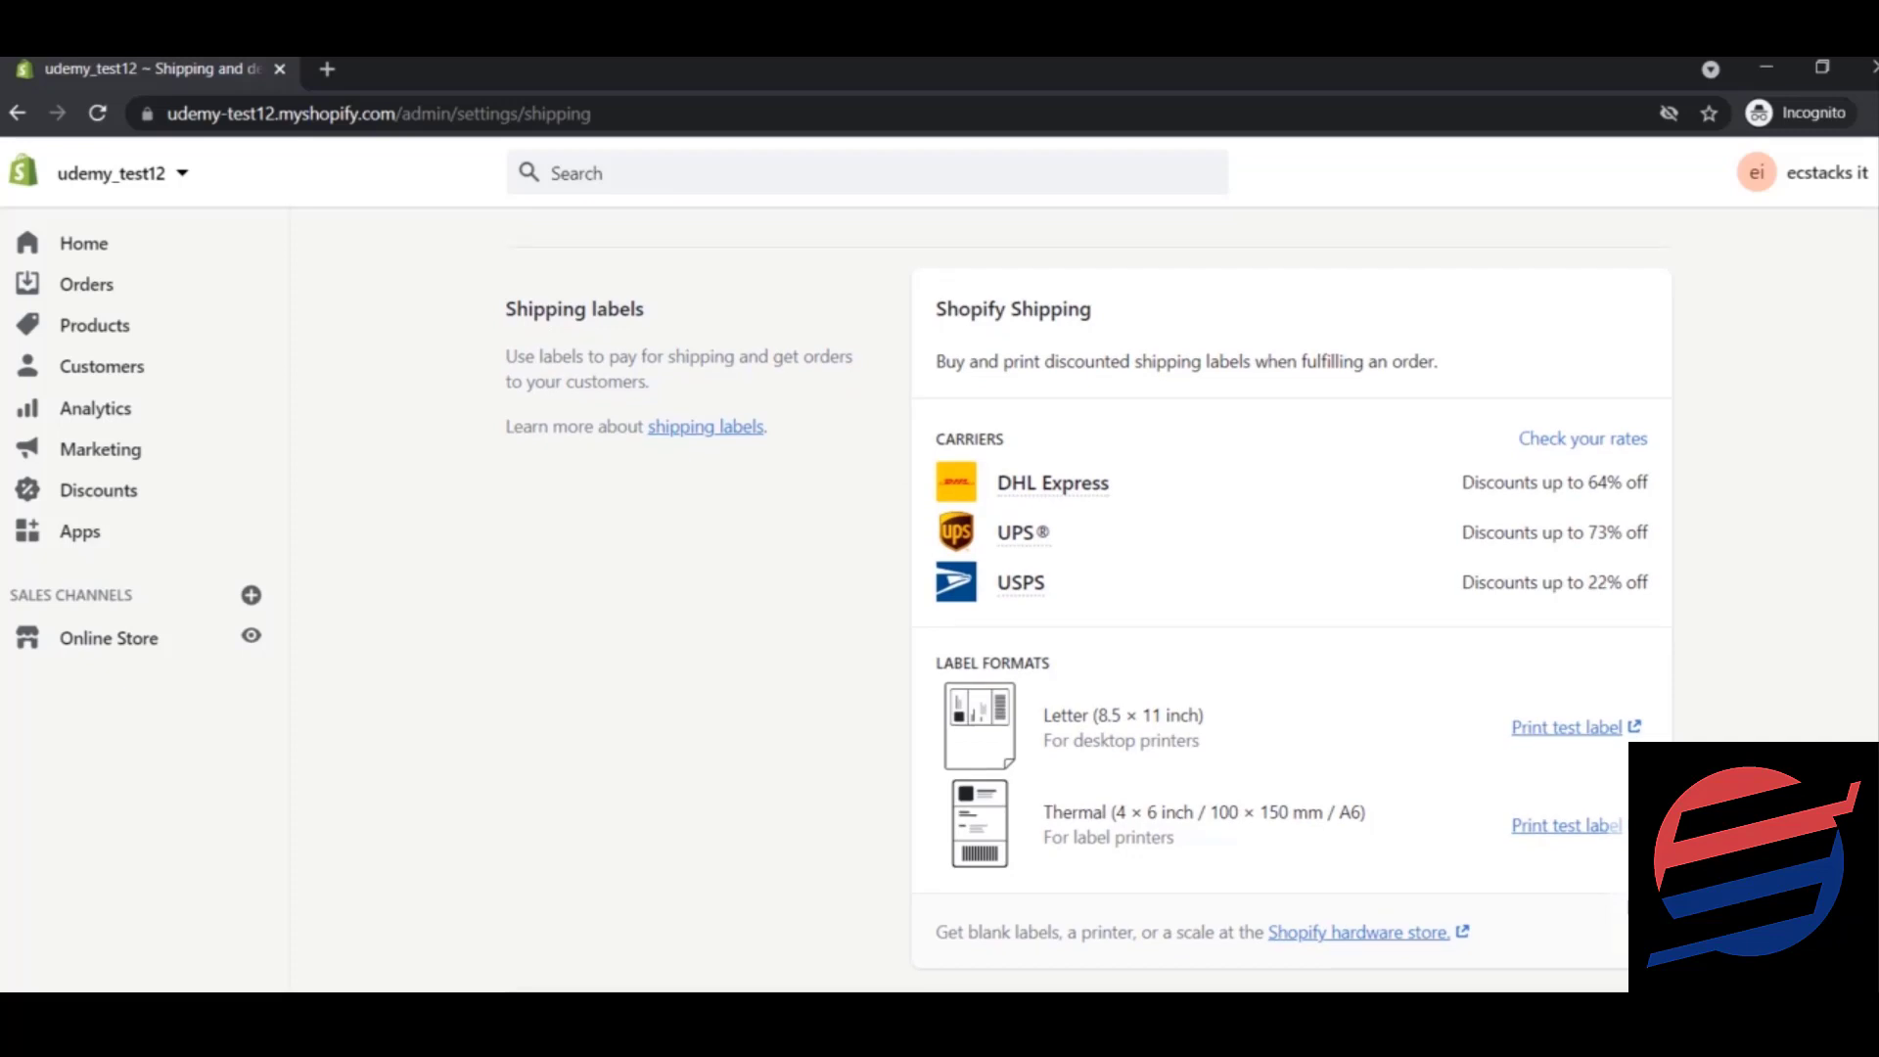
scroll(1087, 605, down, 1)
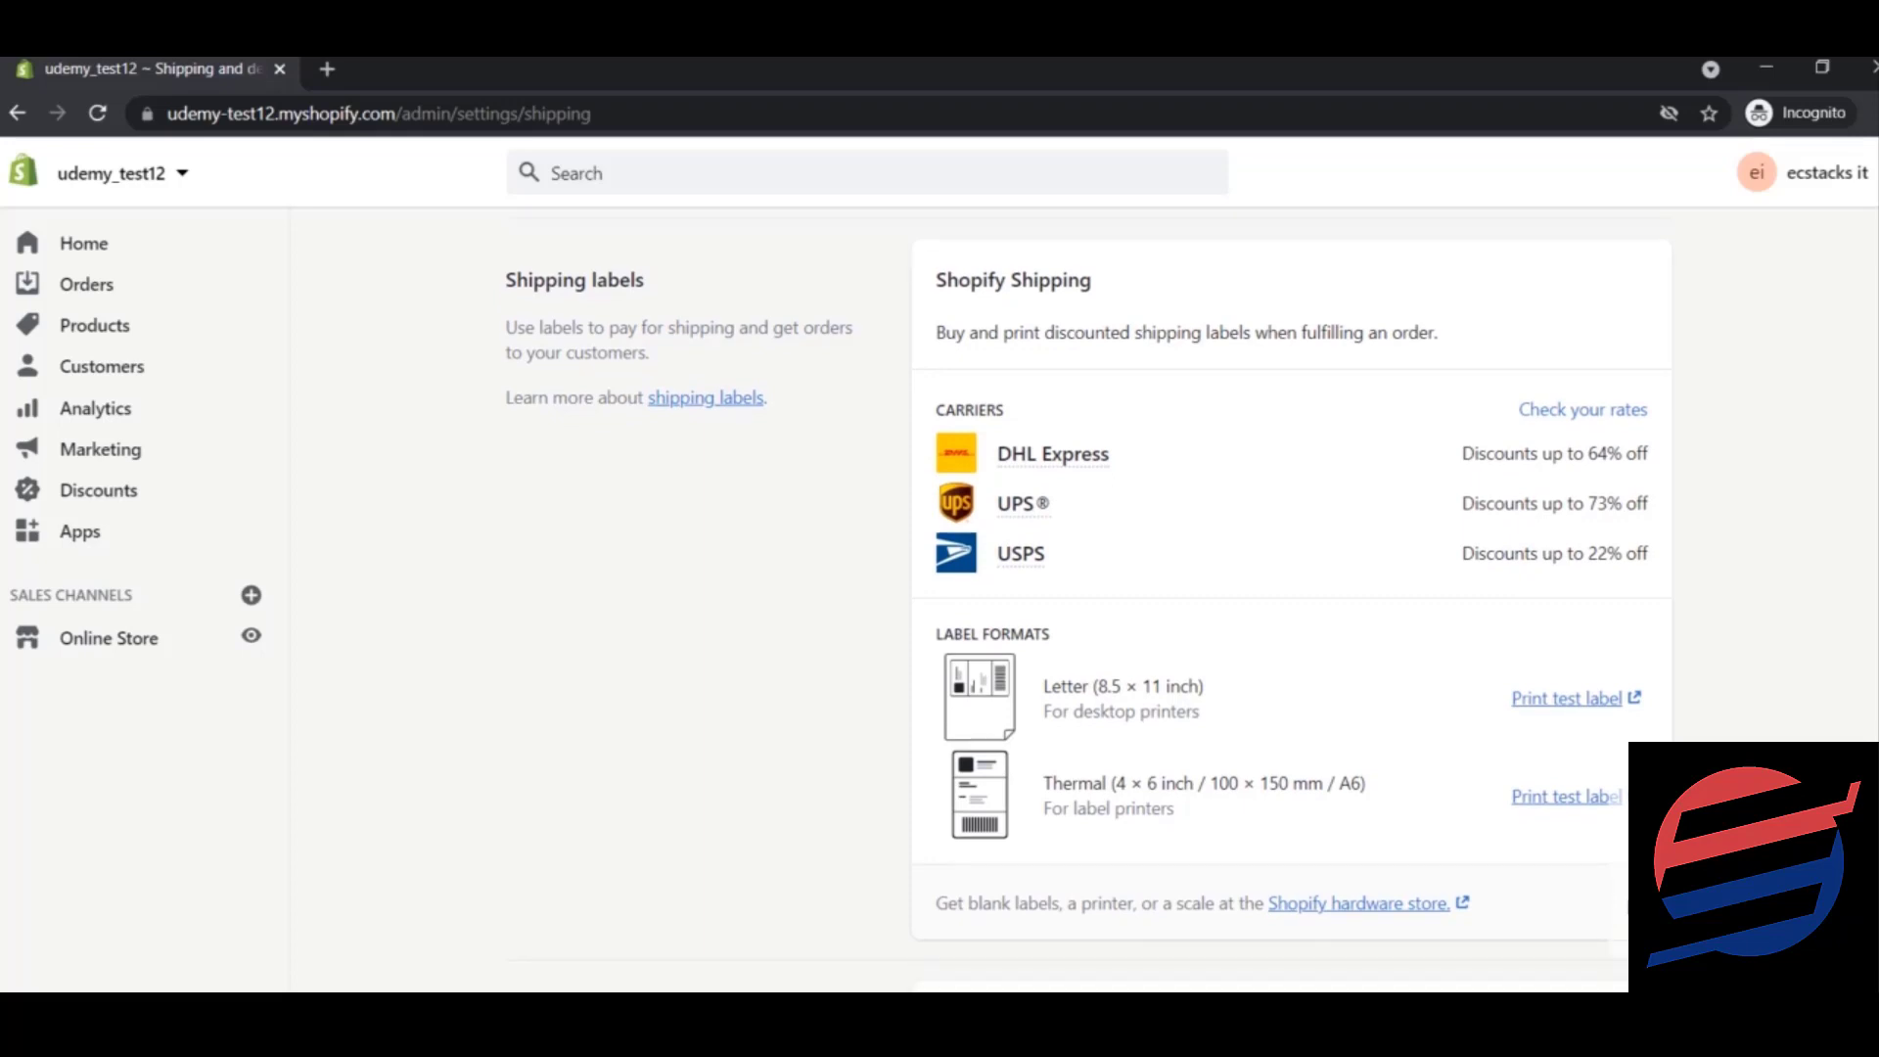
scroll(1087, 596, down, 3)
scroll(1087, 596, down, 3)
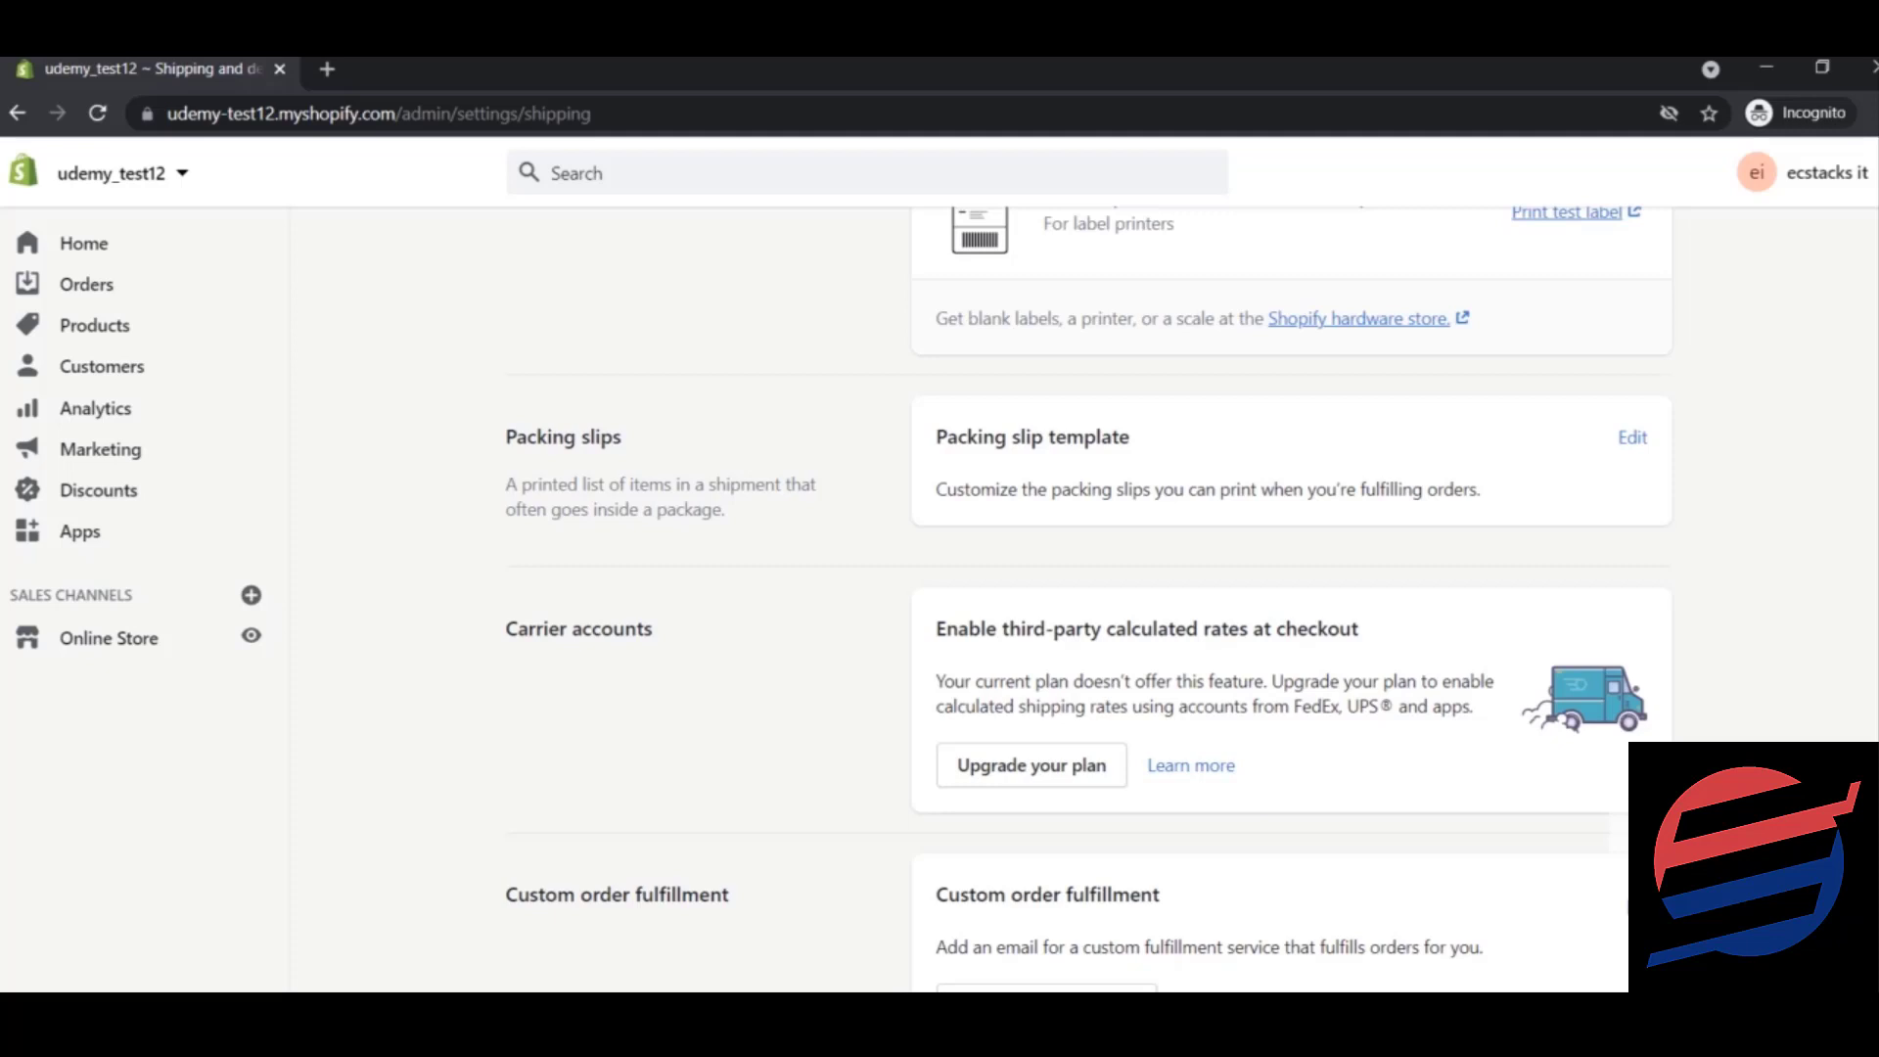
scroll(1087, 597, down, 3)
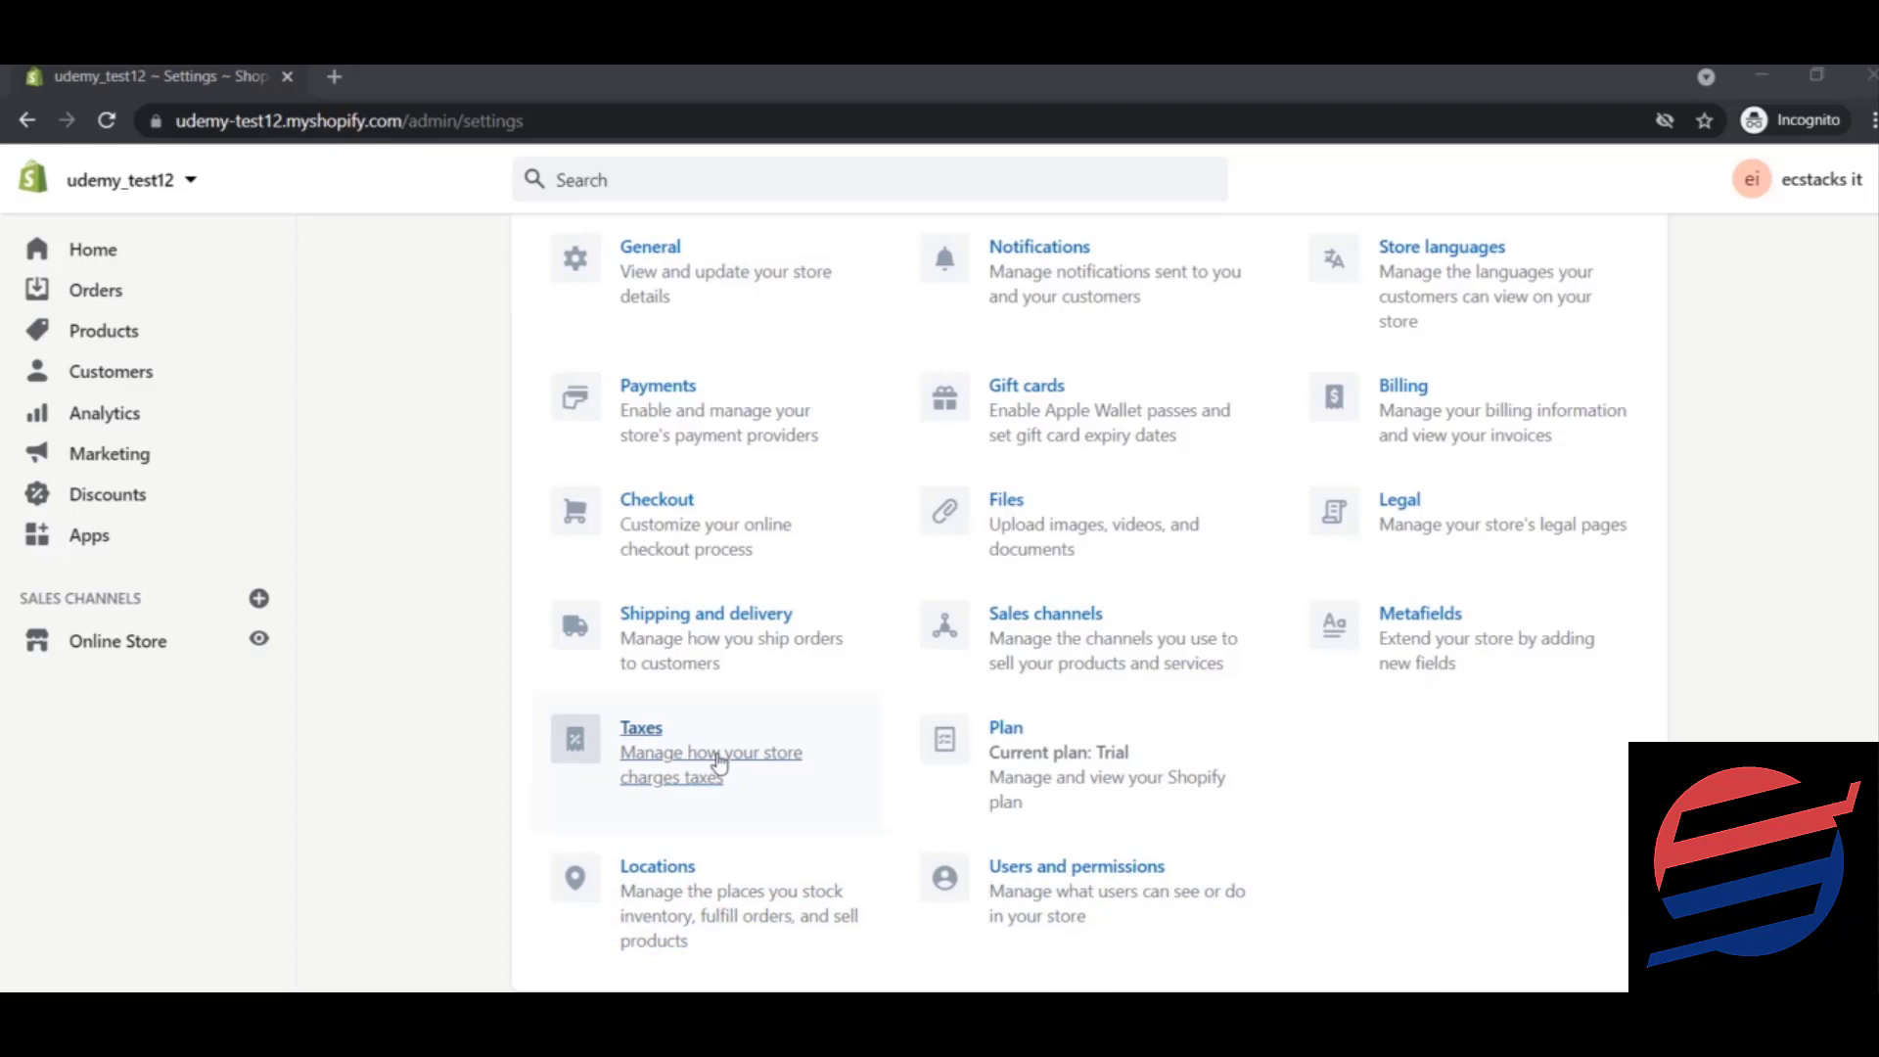
Open the Taxes settings and review the tax regions and the tax calculation options.
click(719, 763)
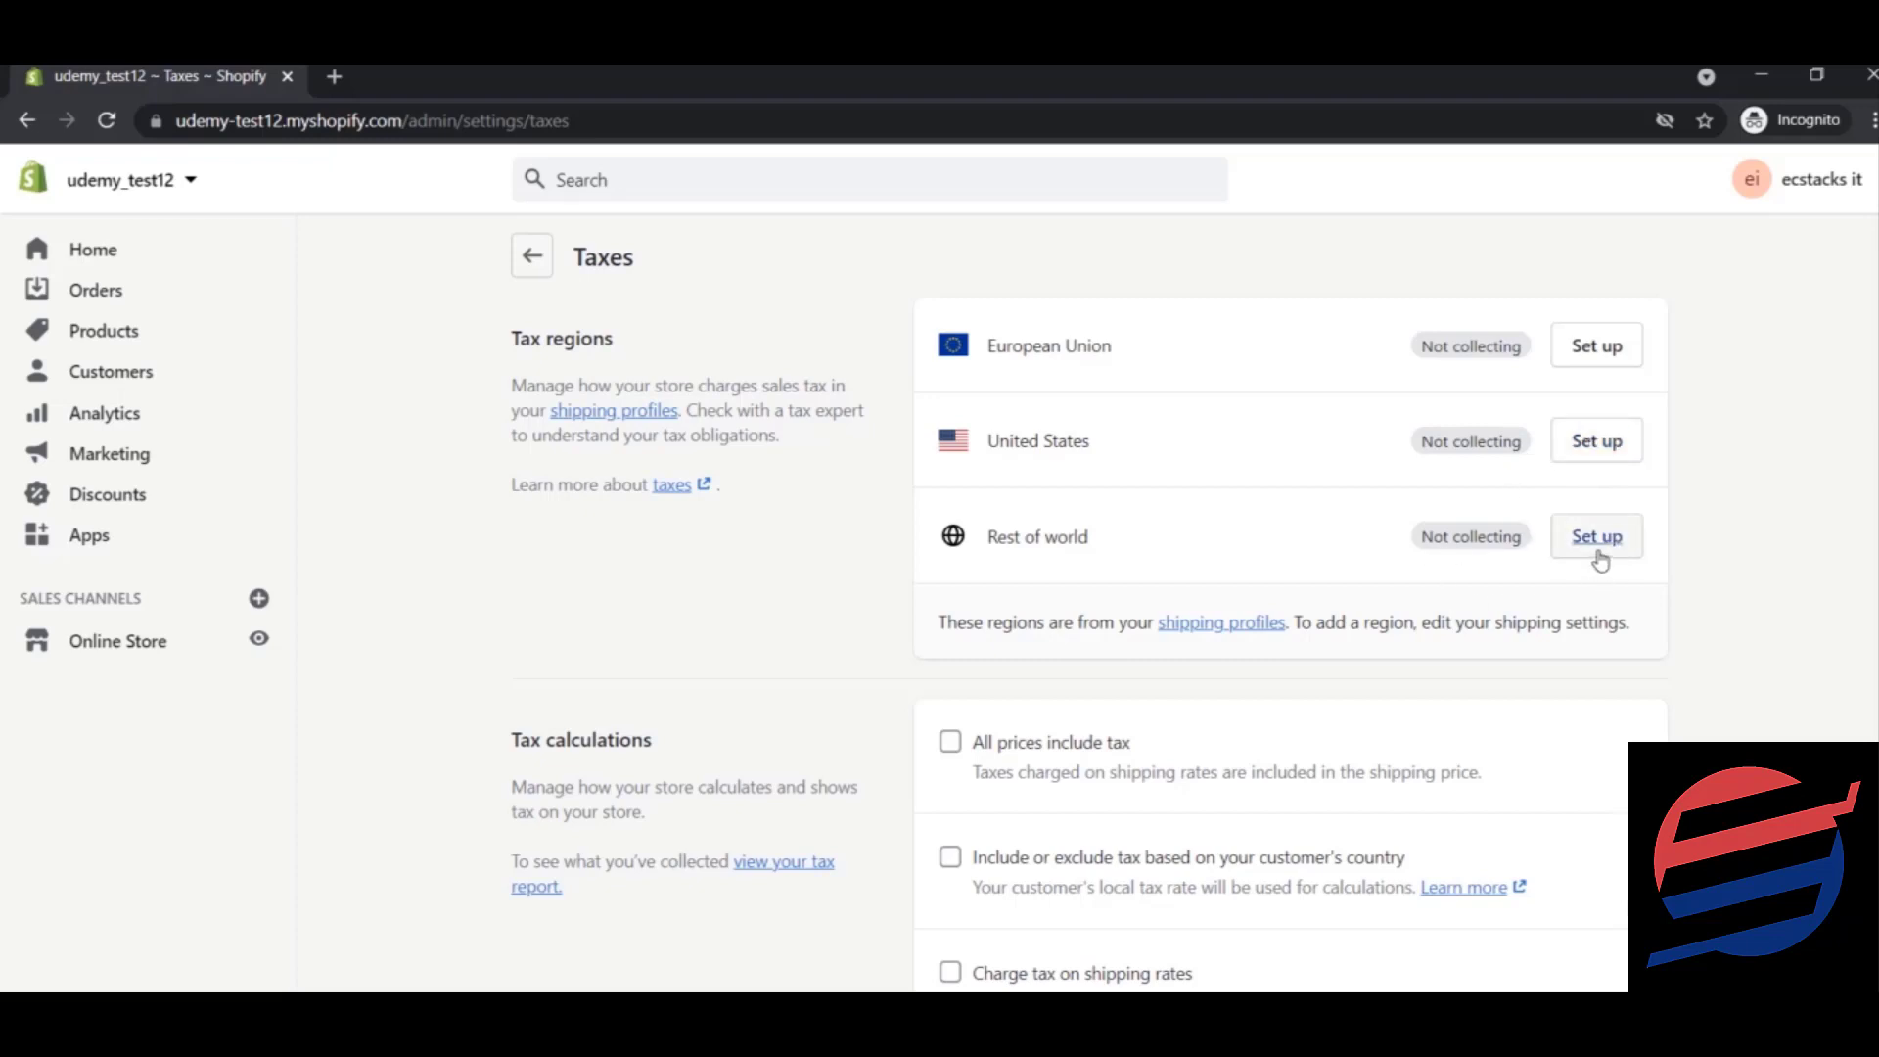
scroll(1087, 587, down, 3)
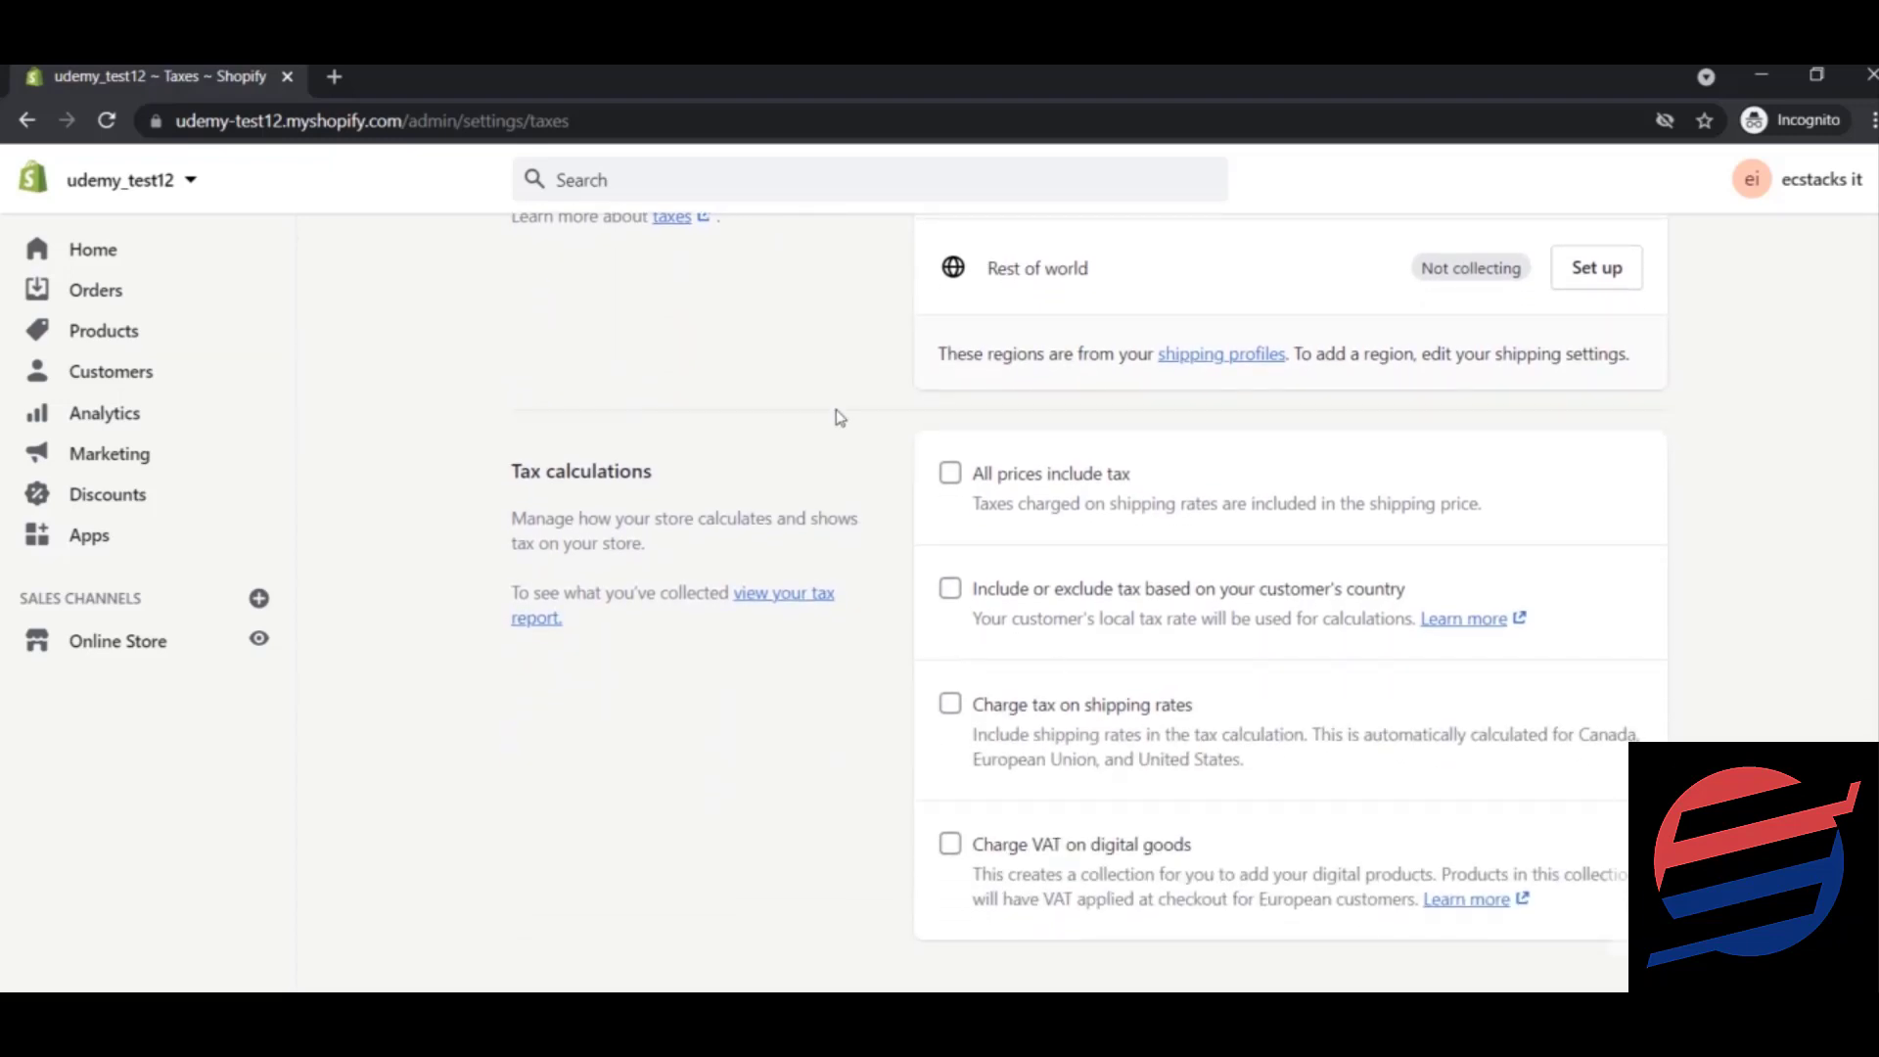
Try out the "All prices include tax" and "Charge tax on shipping rates" options, clearing both again.
click(951, 474)
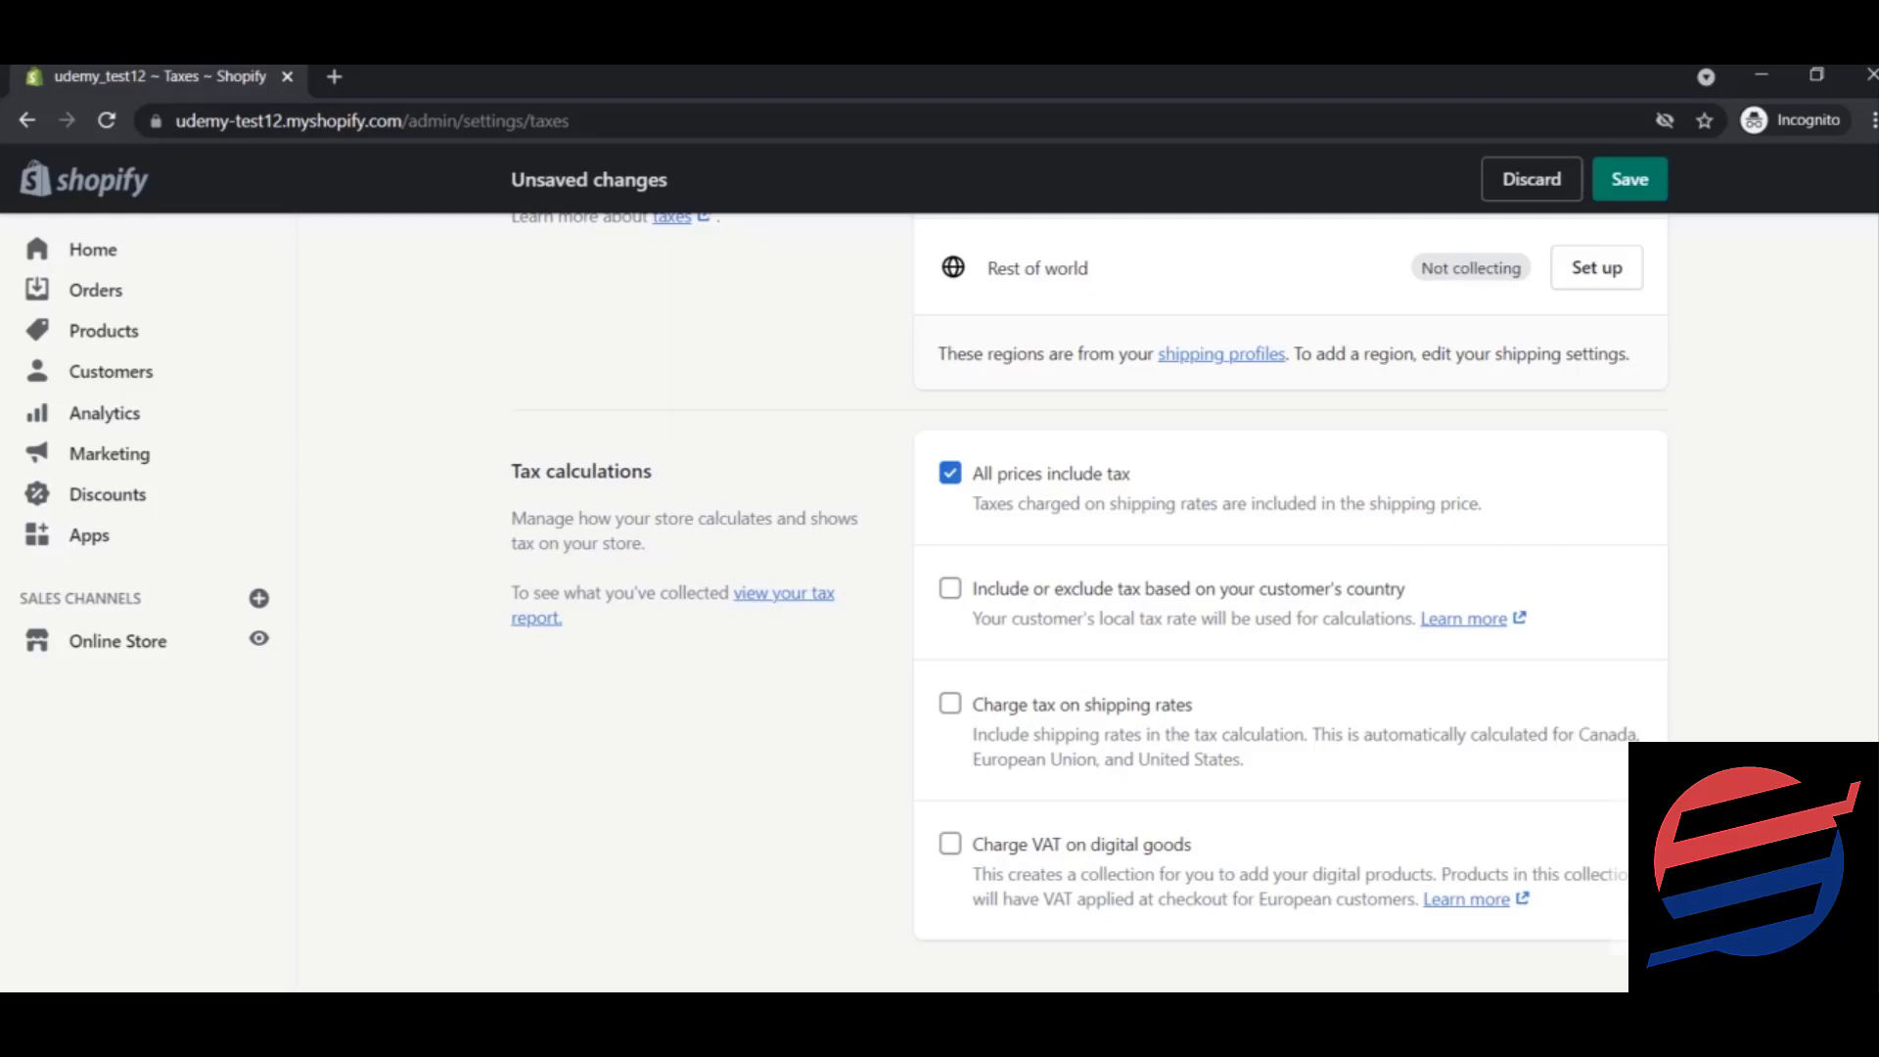
scroll(1290, 602, down, 1)
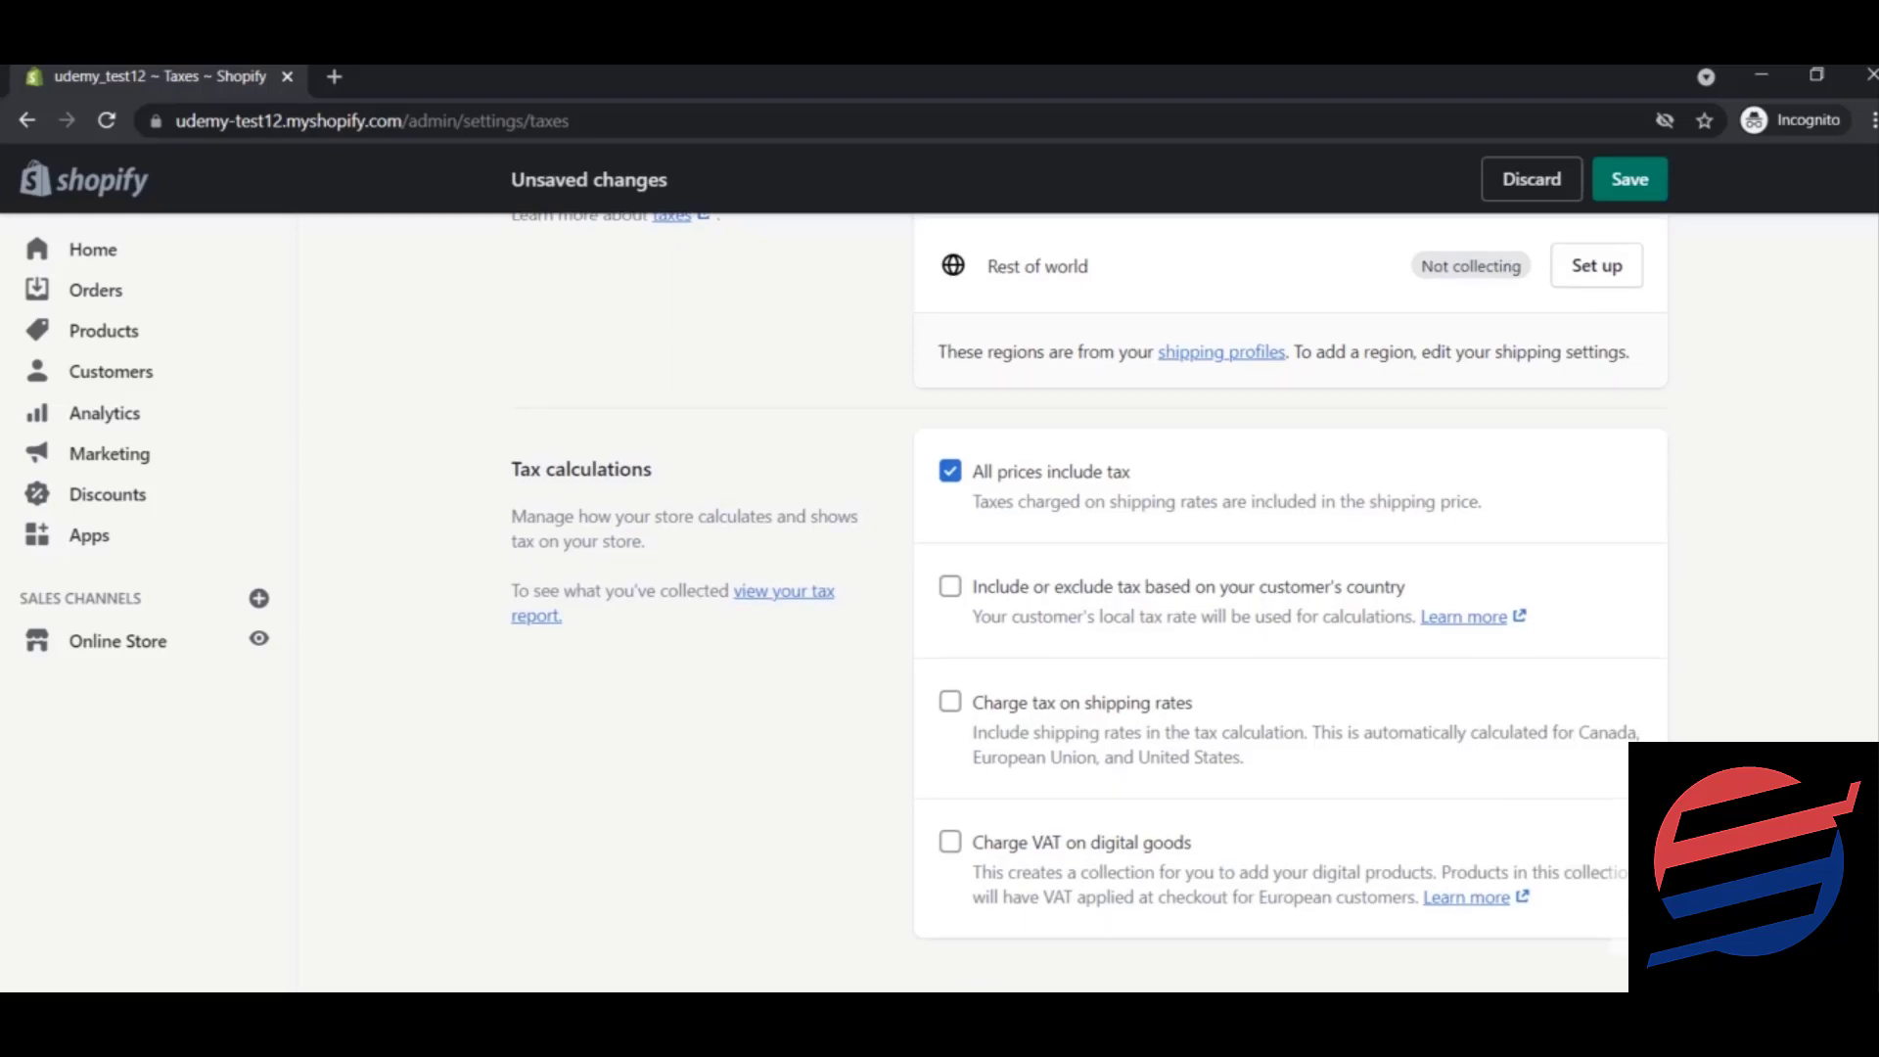
scroll(1290, 602, down, 1)
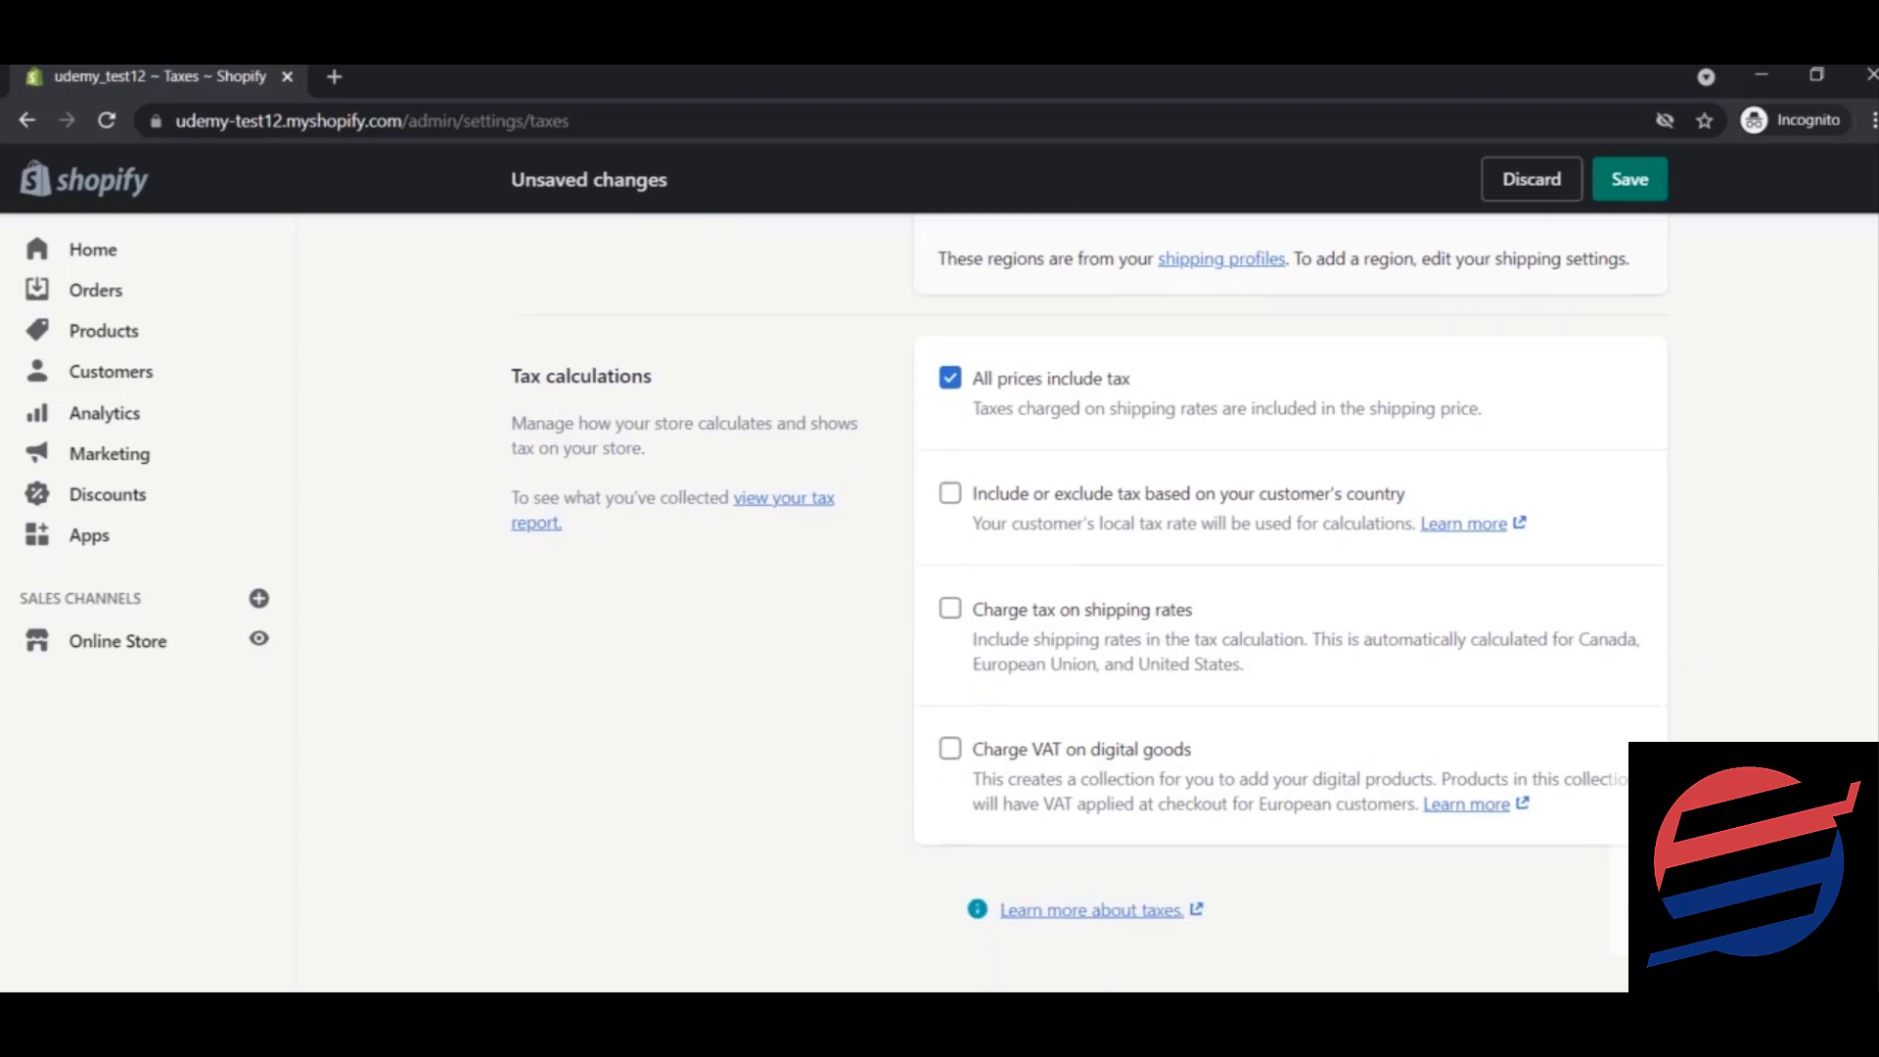
click(950, 610)
click(950, 378)
click(958, 612)
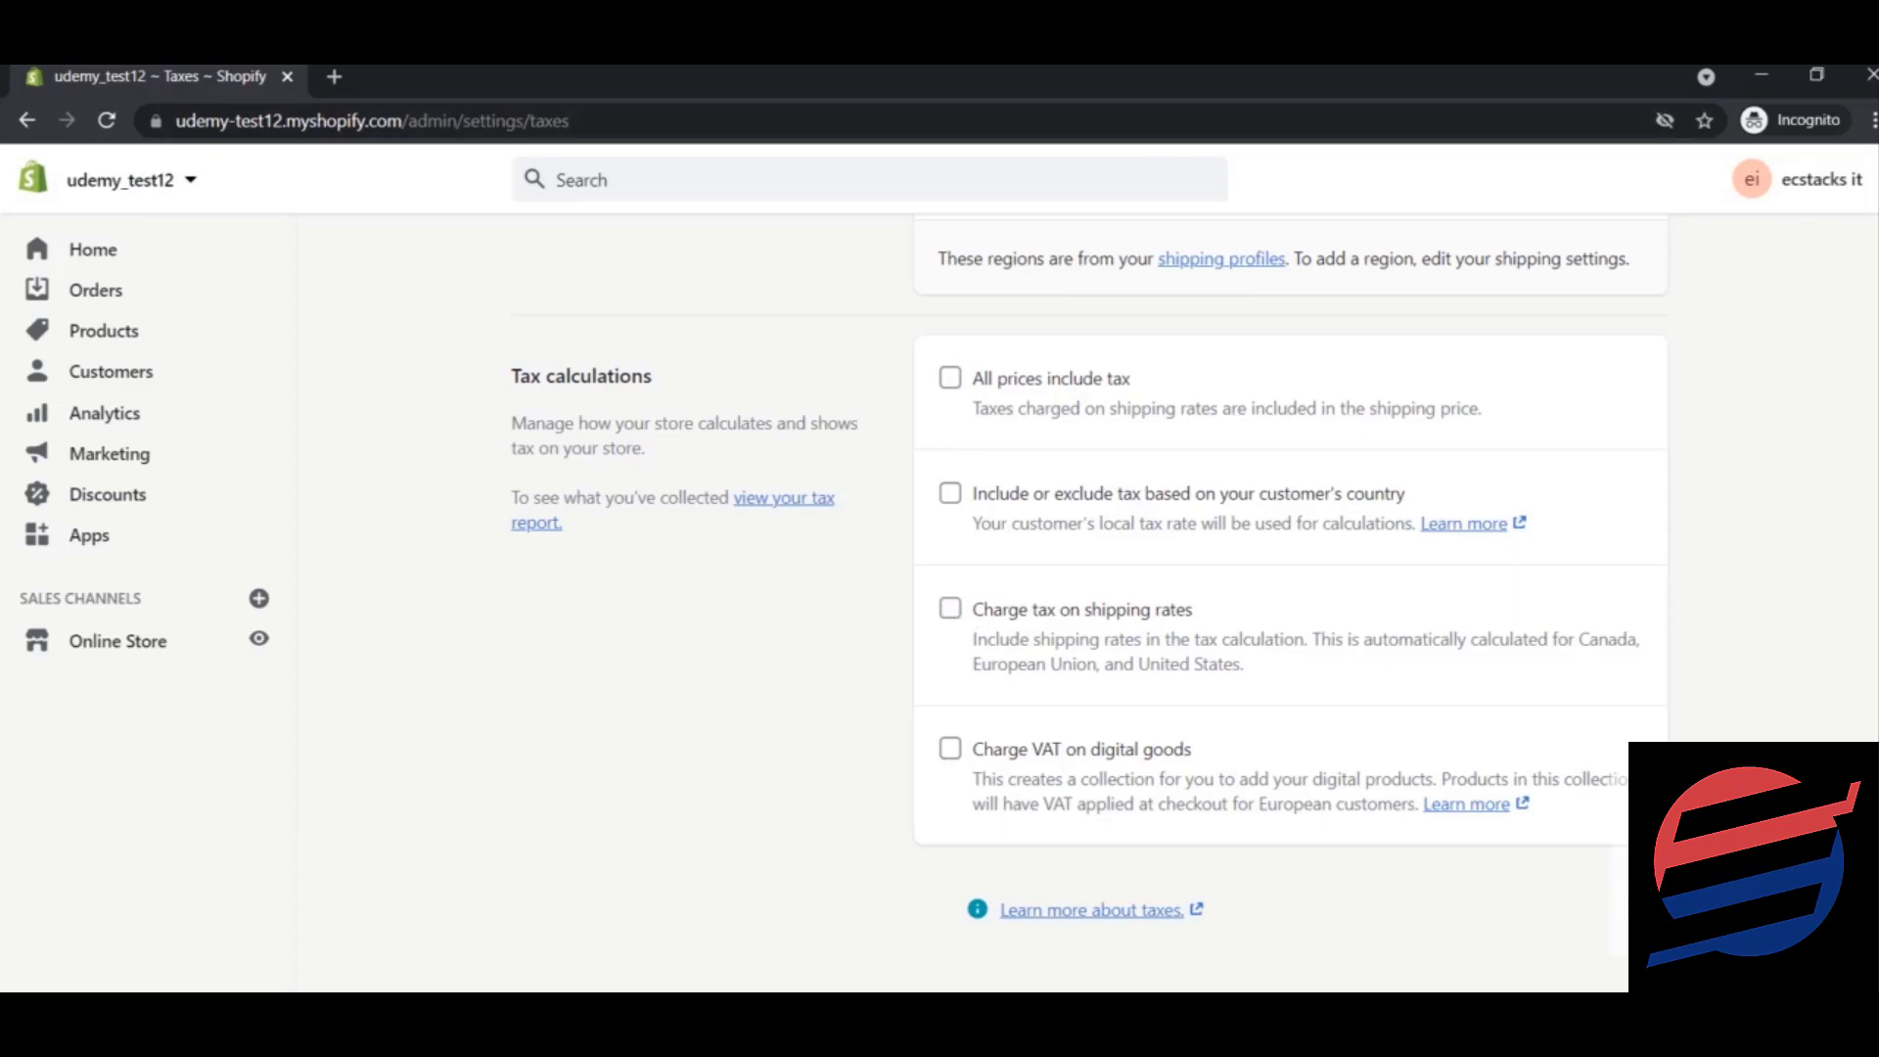
Review the European Union, United States and Rest of world tax regions once more.
scroll(1090, 577, up, 3)
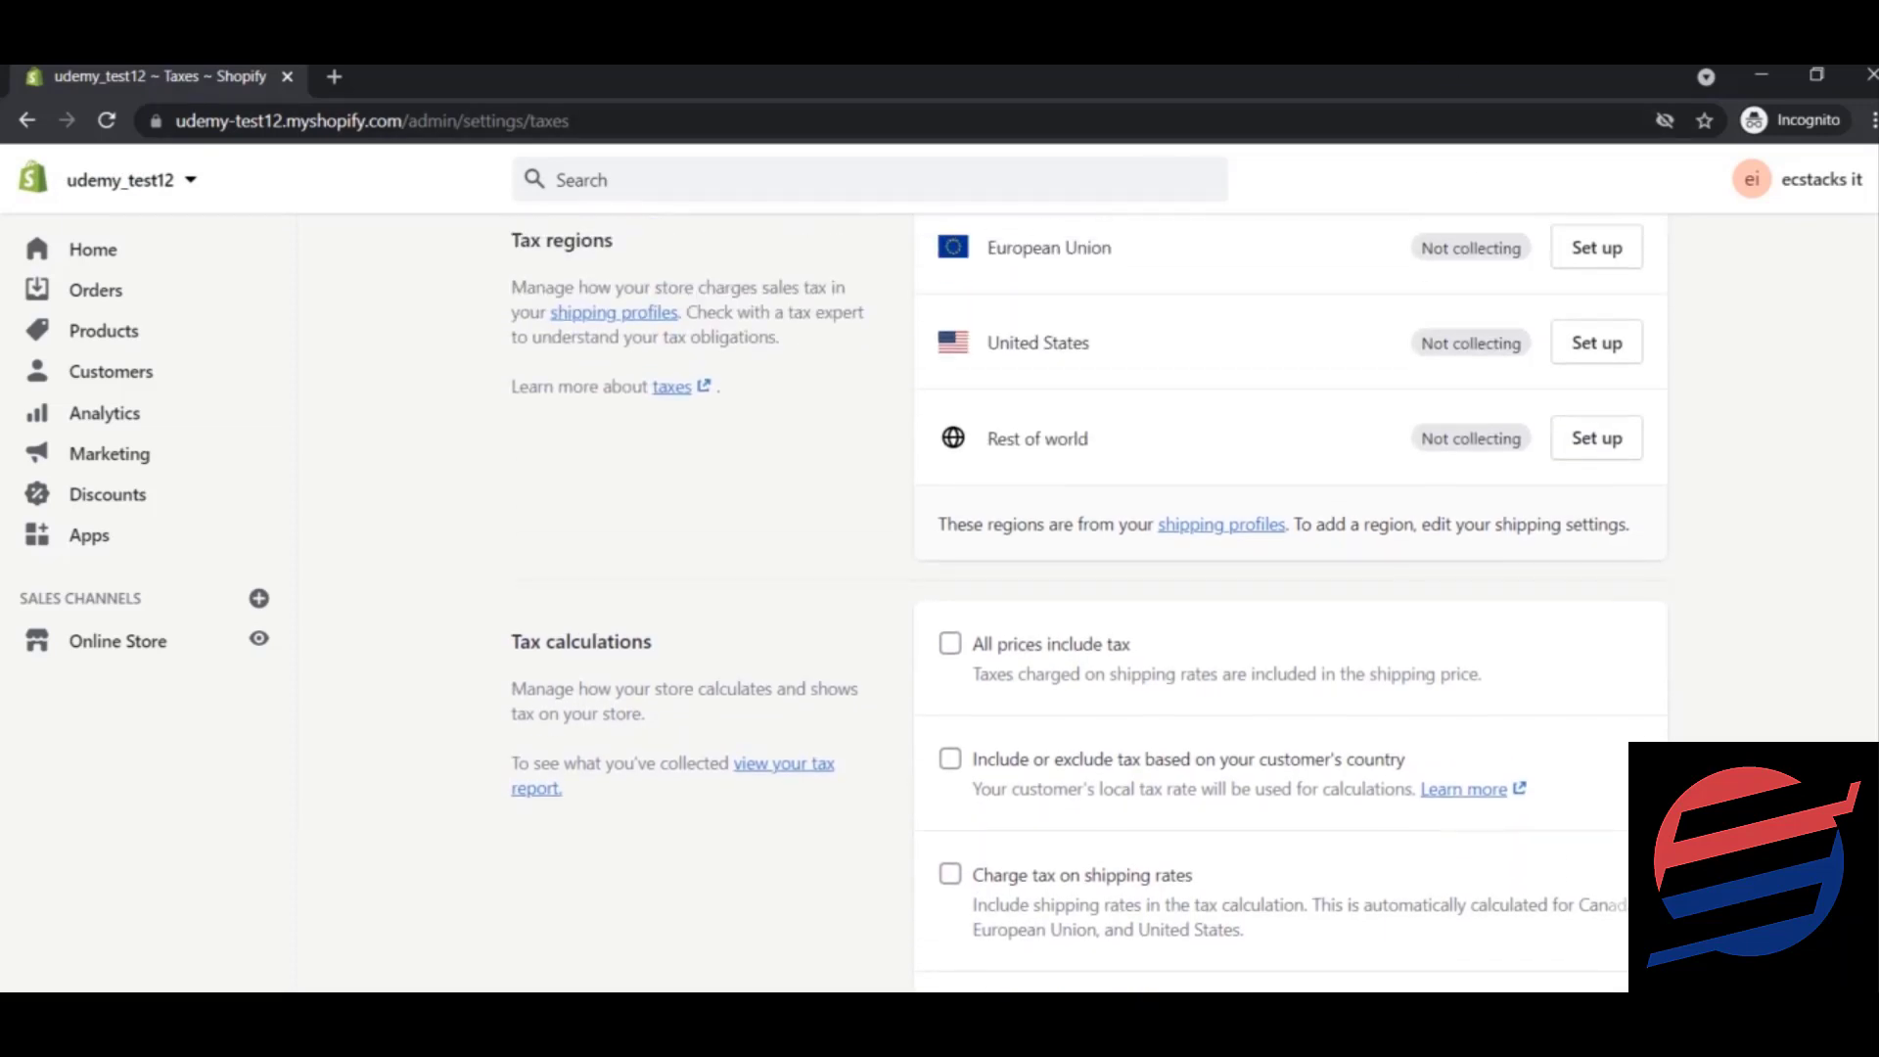
scroll(1090, 603, up, 1)
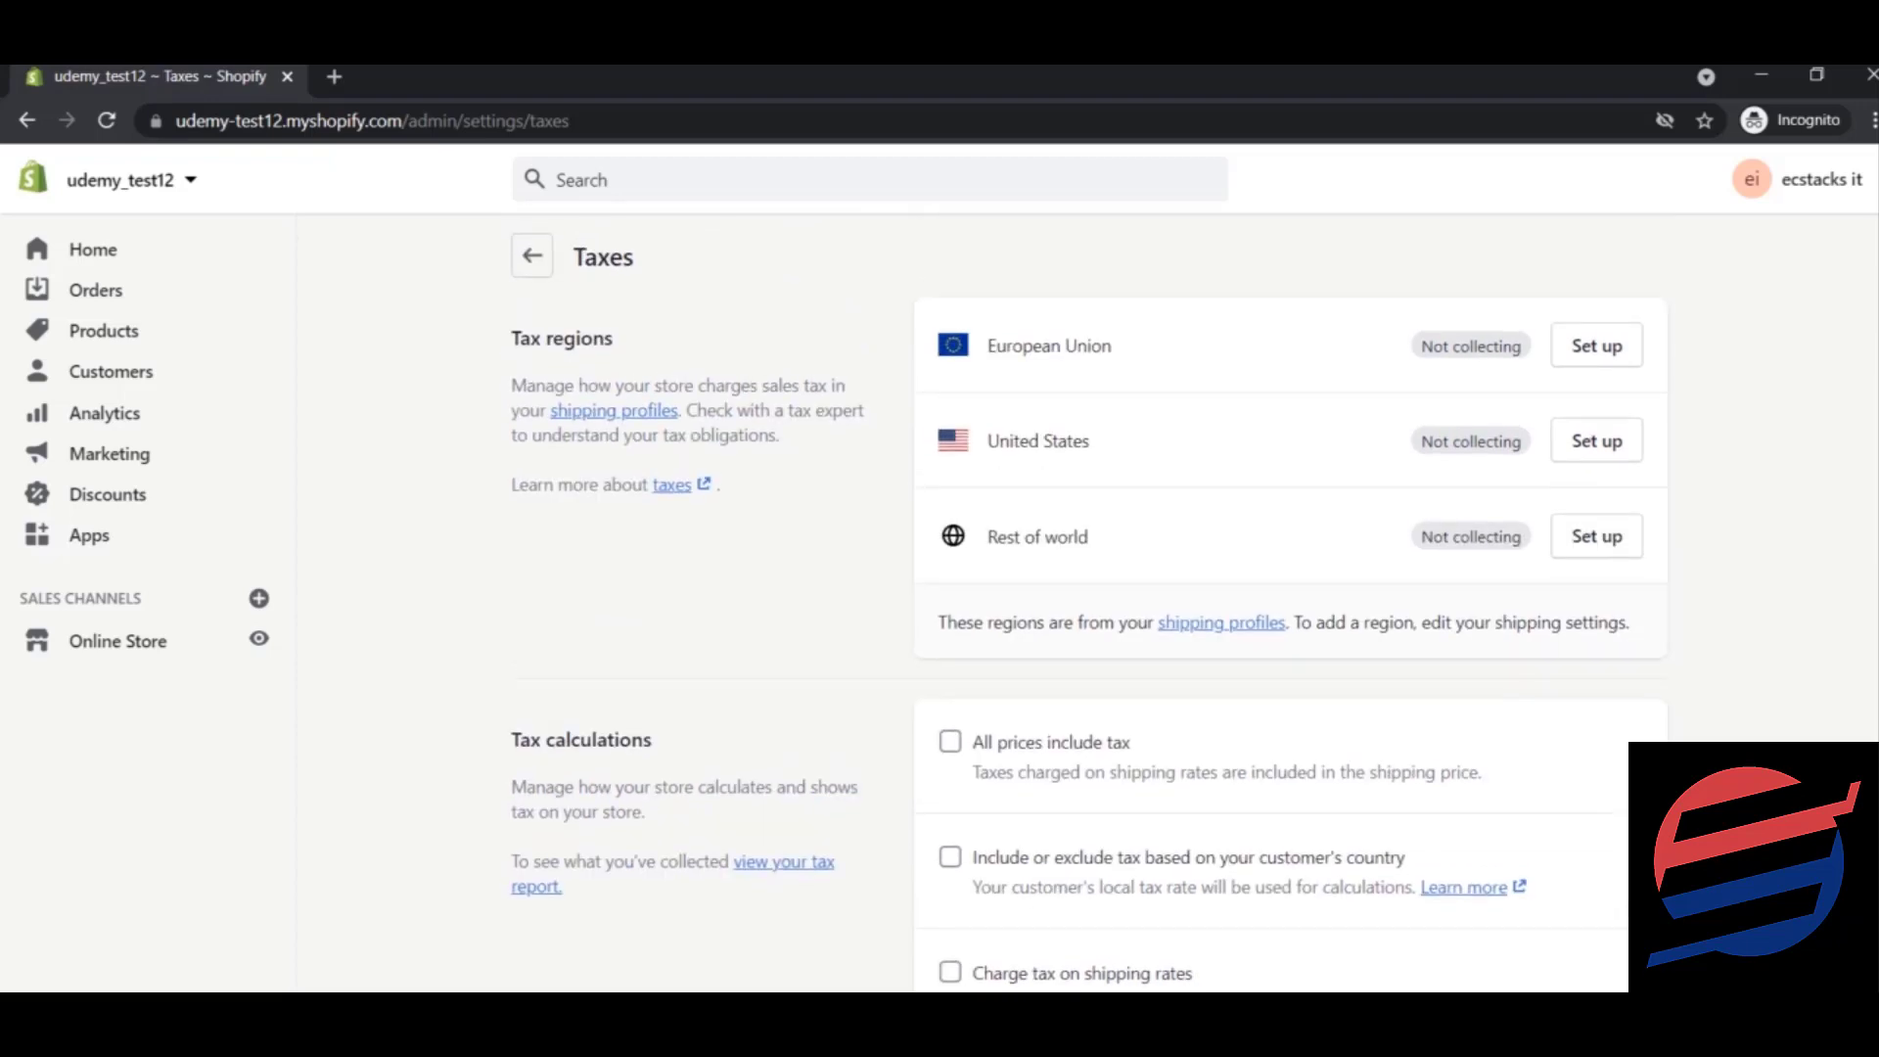
scroll(1090, 602, down, 2)
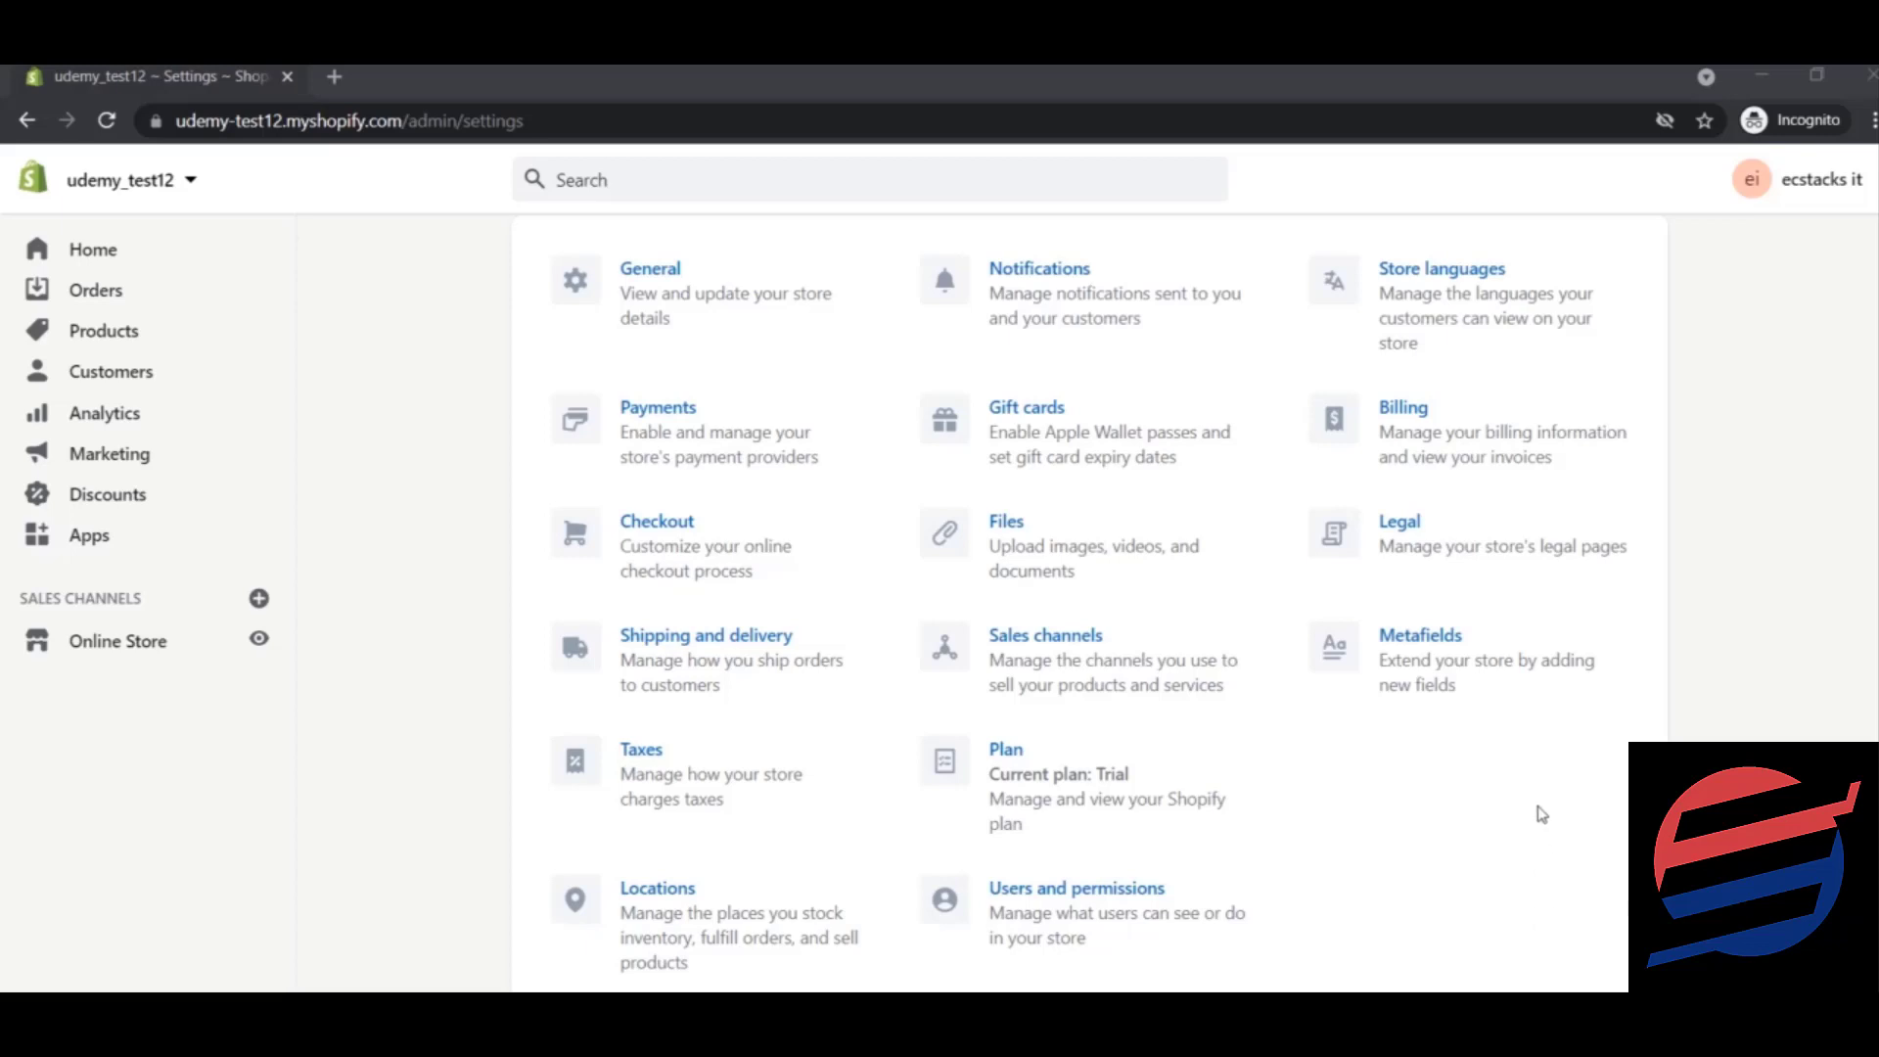
Open the Users and permissions settings and review the Store owner, Staff, Collaborators and Login services sections.
click(1187, 912)
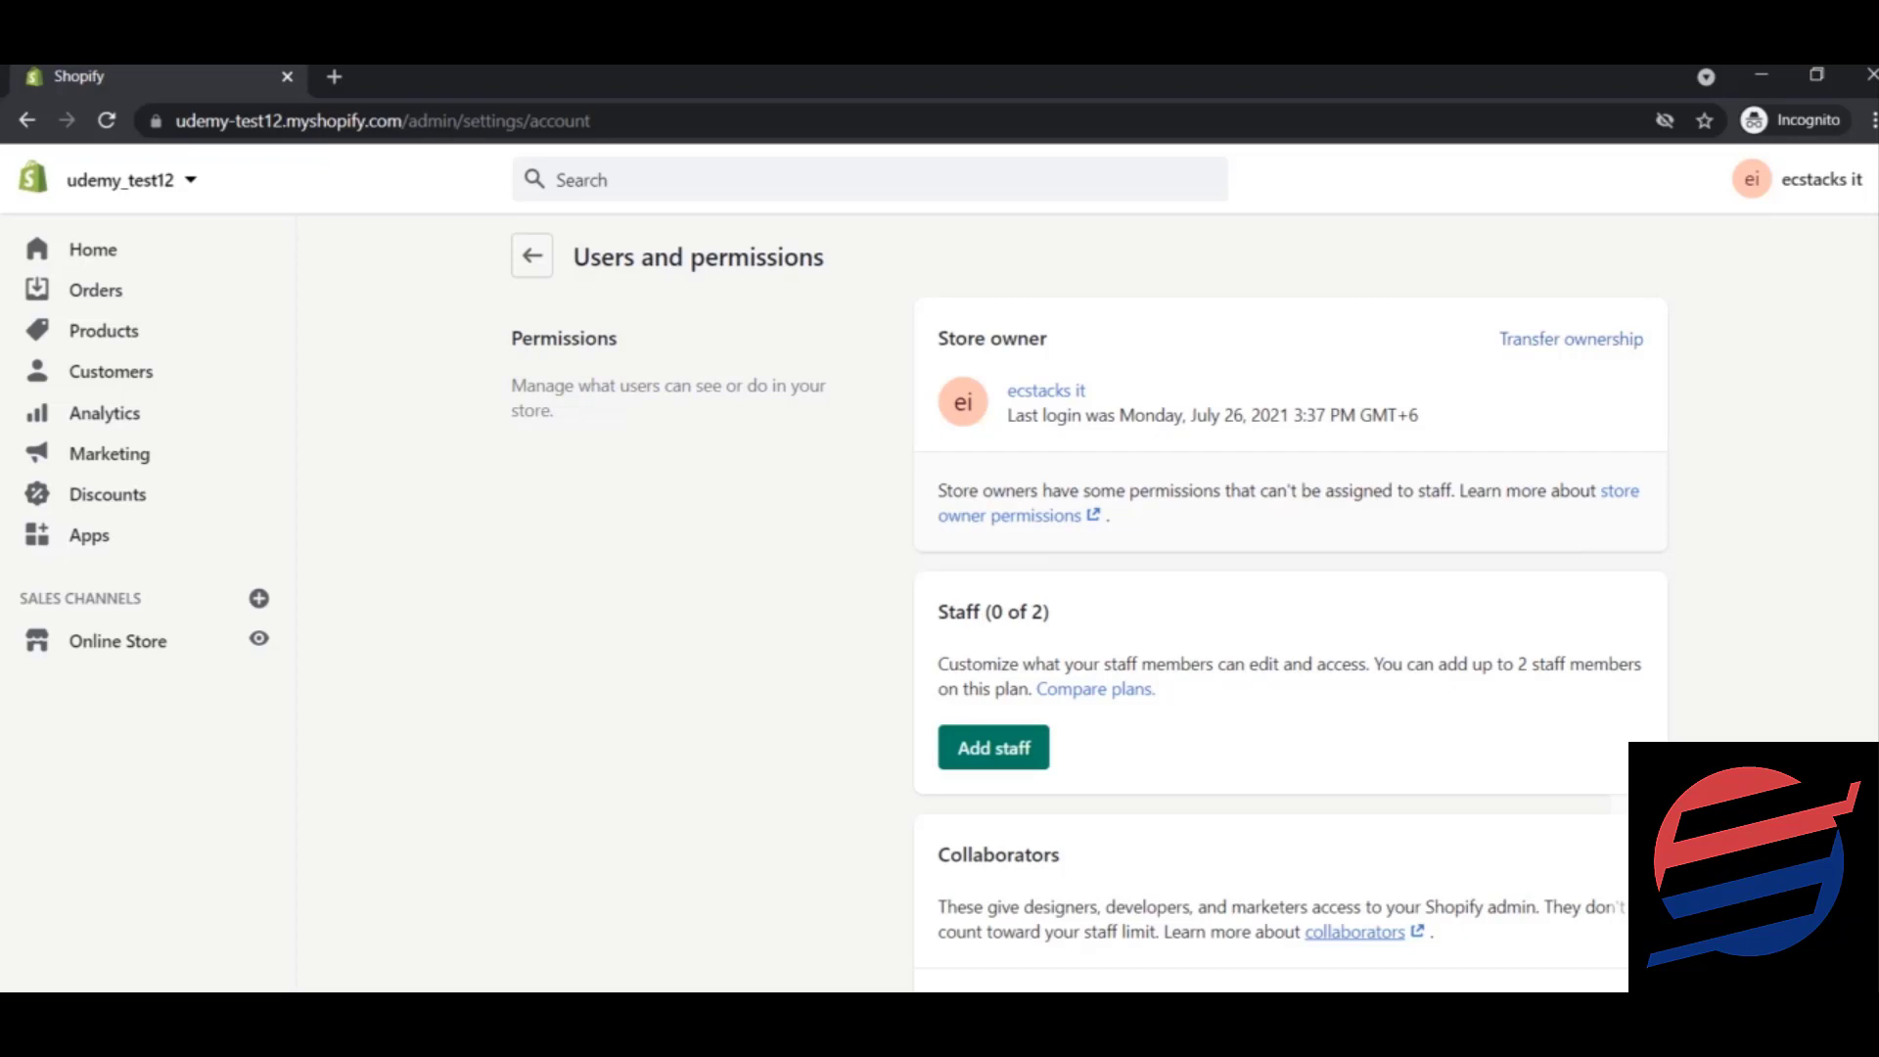
scroll(1089, 607, down, 3)
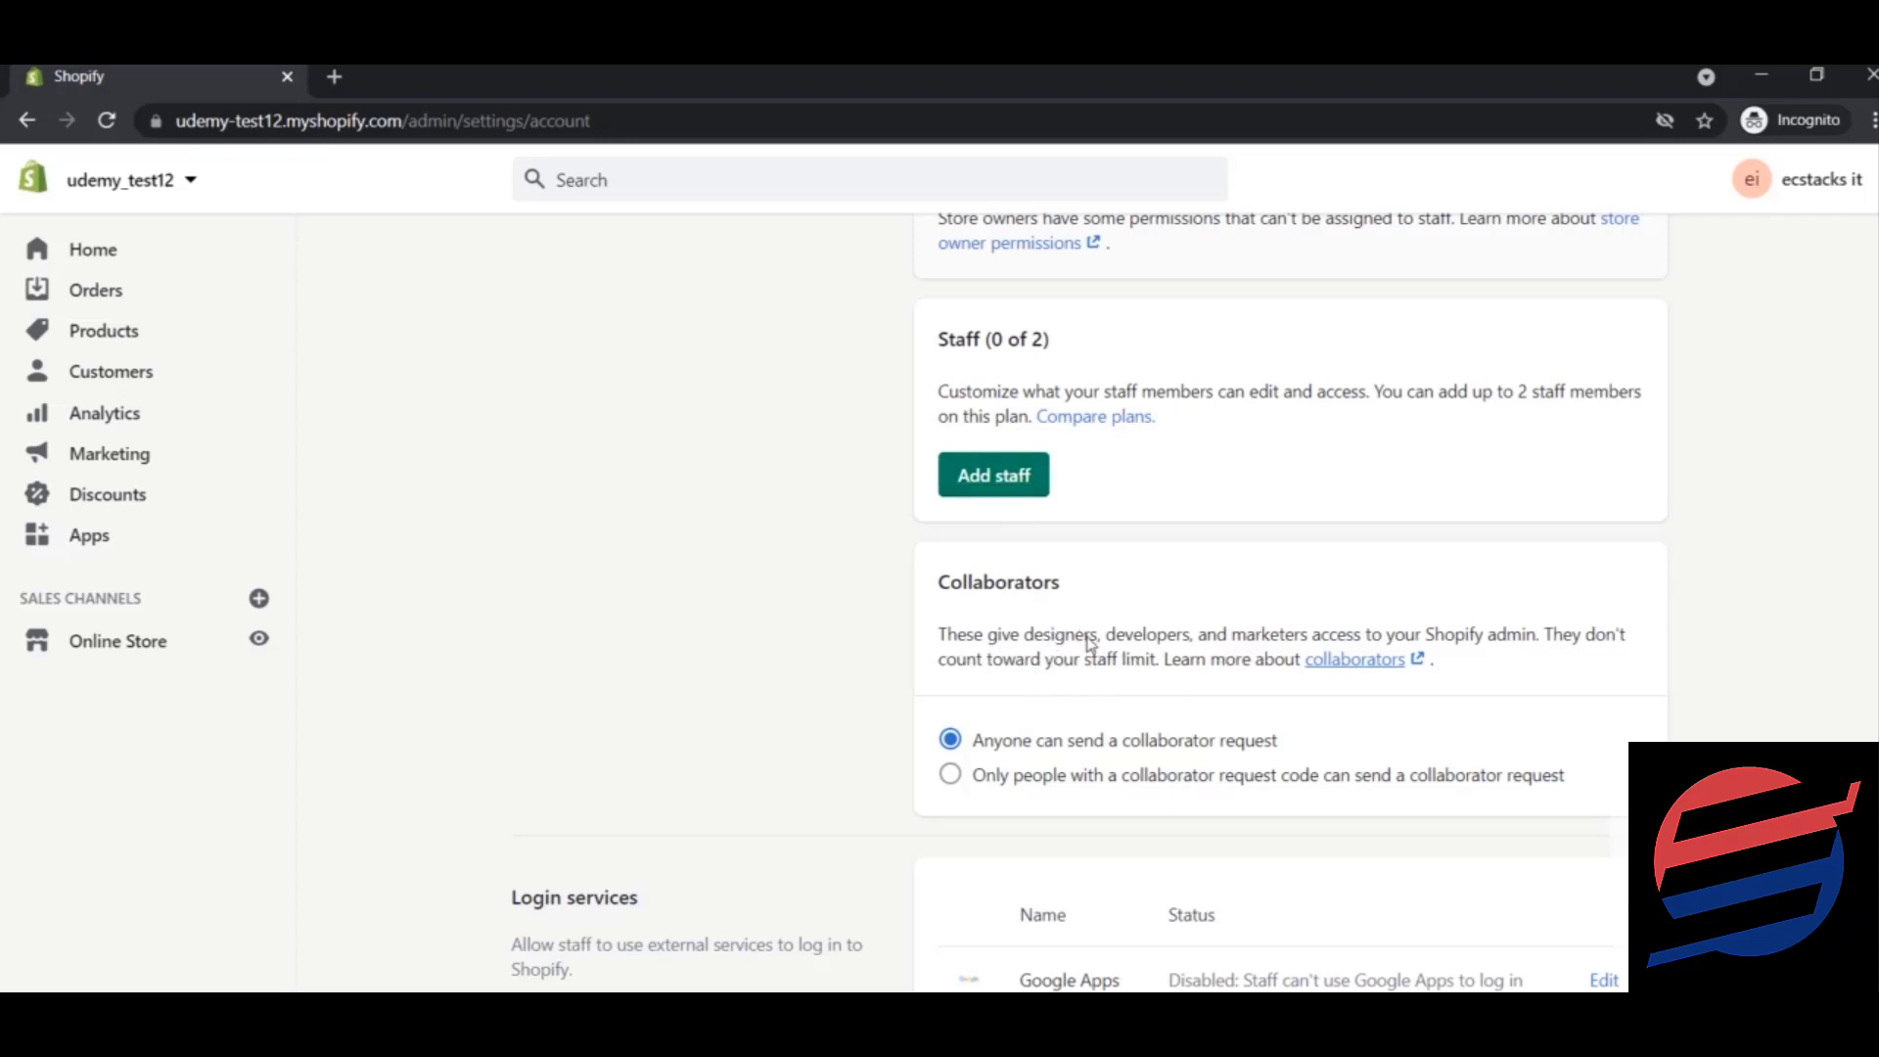
scroll(1089, 599, down, 1)
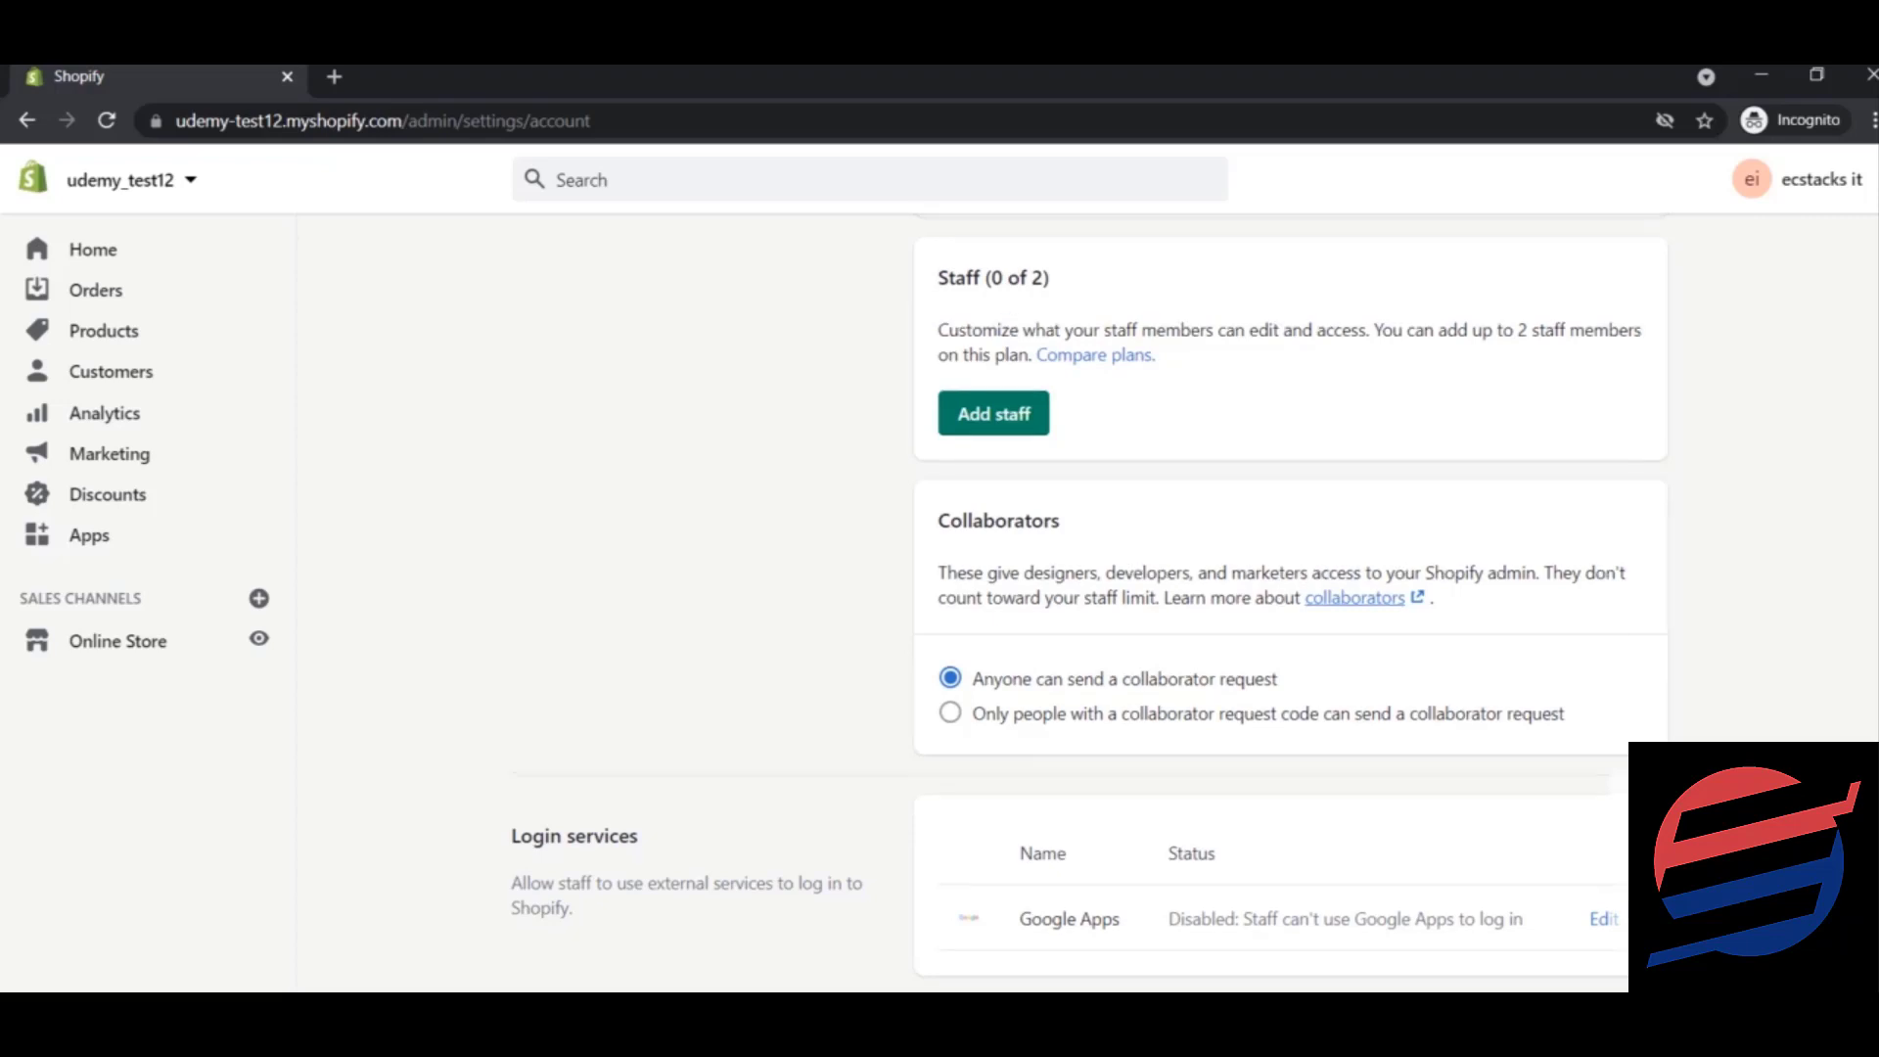
scroll(1089, 603, up, 4)
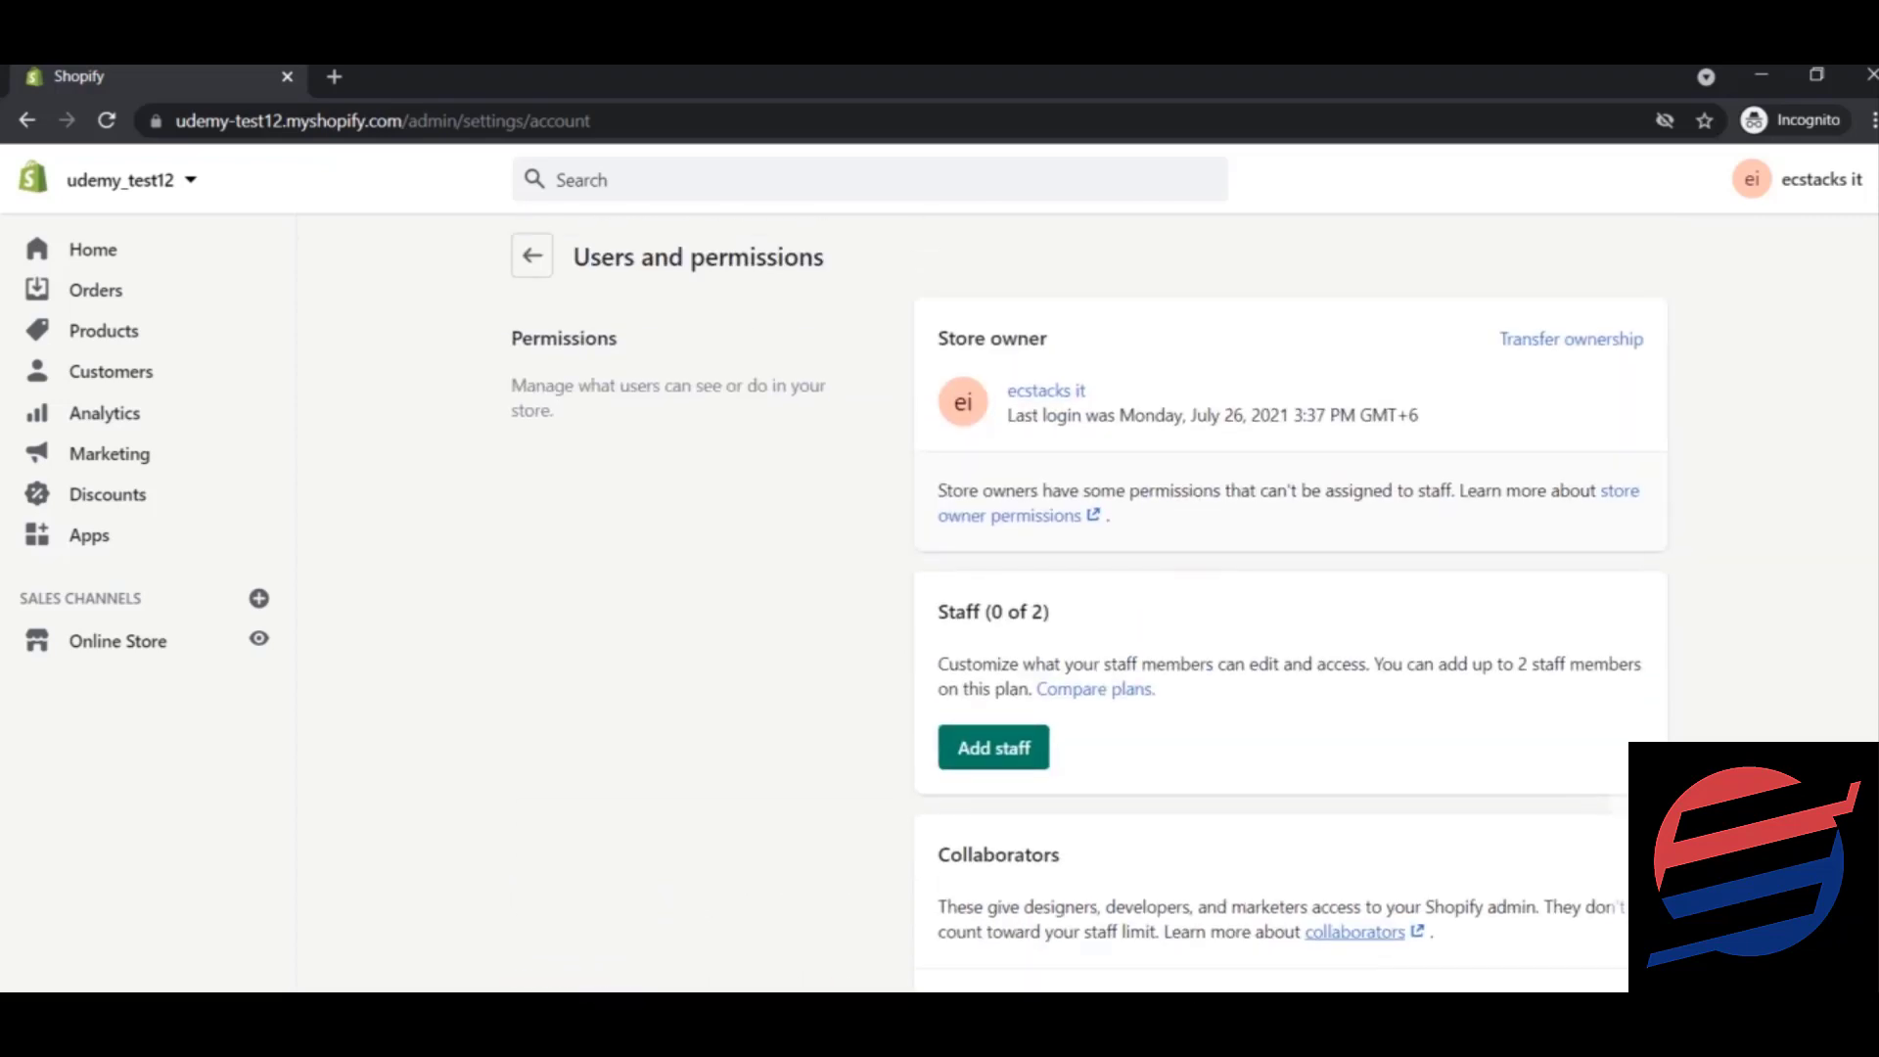